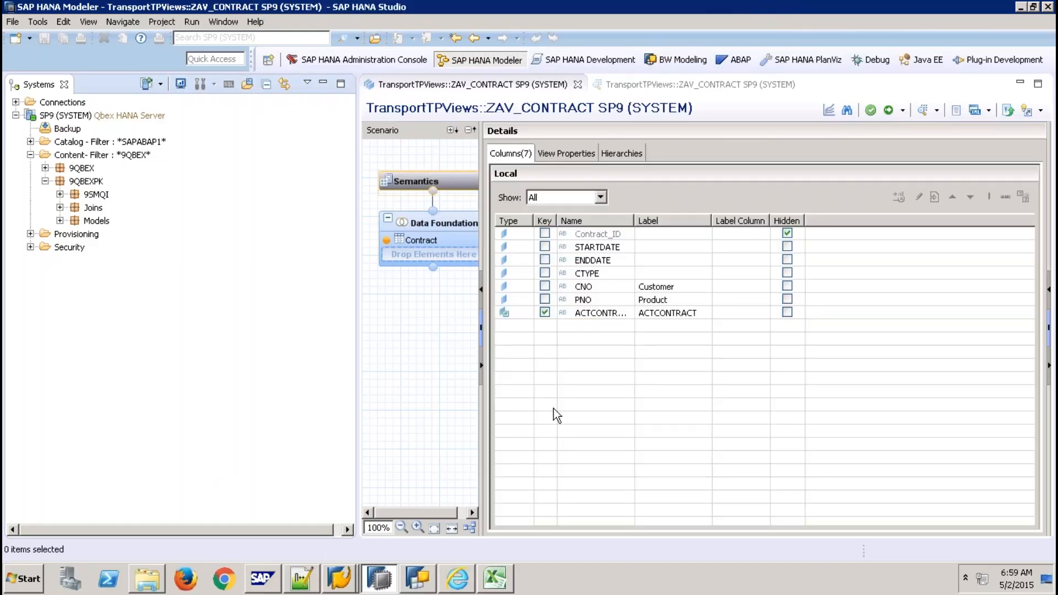
# - Close the open view editor and data preview tabs
pyautogui.click(578, 85)
pyautogui.click(577, 85)
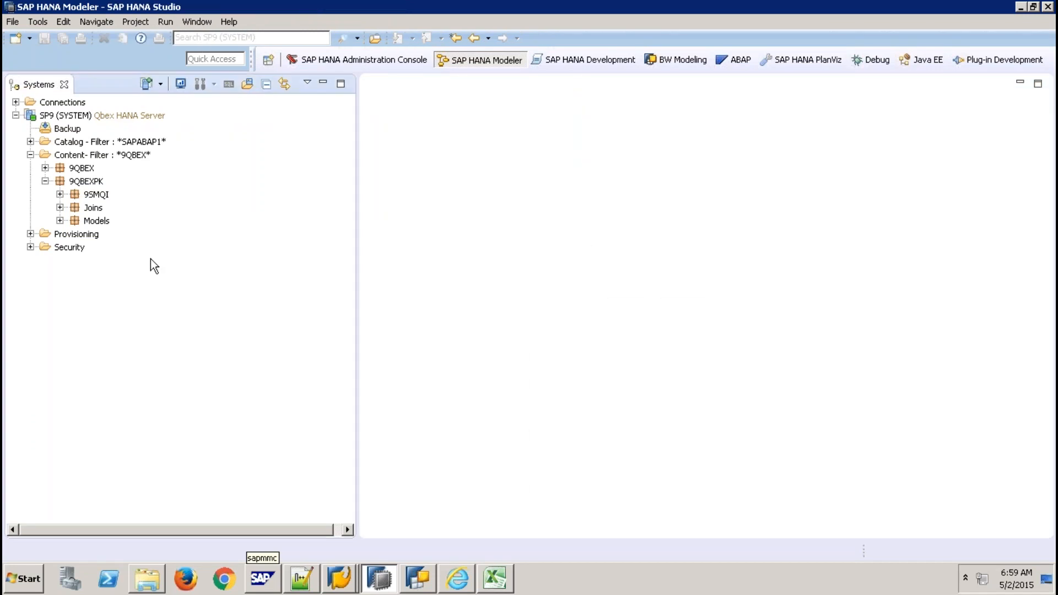
pyautogui.click(88, 183)
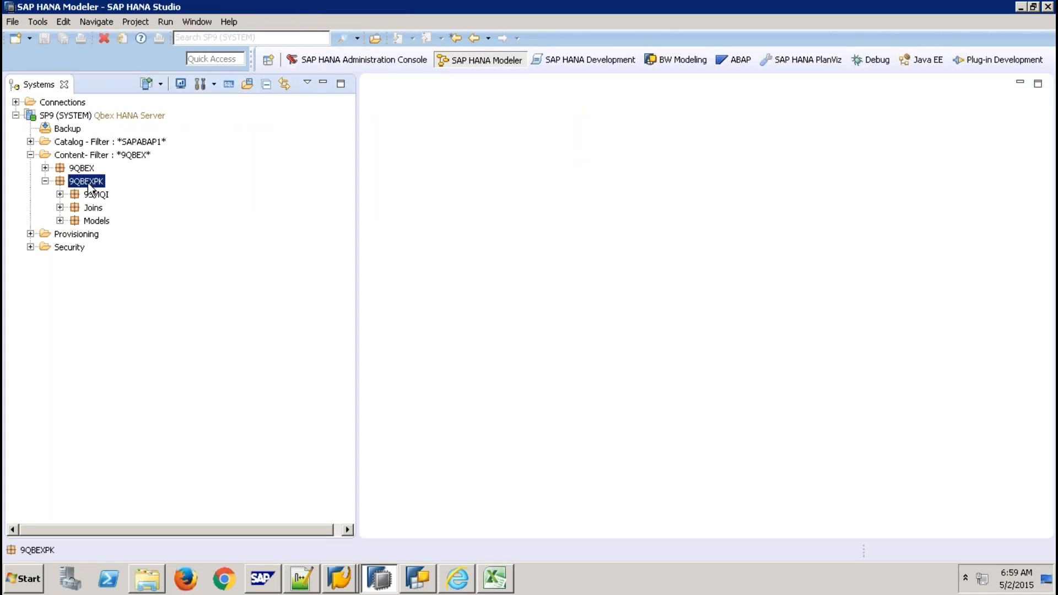
# - Create the sub-package 9QBEXPK.BWImported under 9QBEXPK and select it in the content tree
pyautogui.rightClick(89, 185)
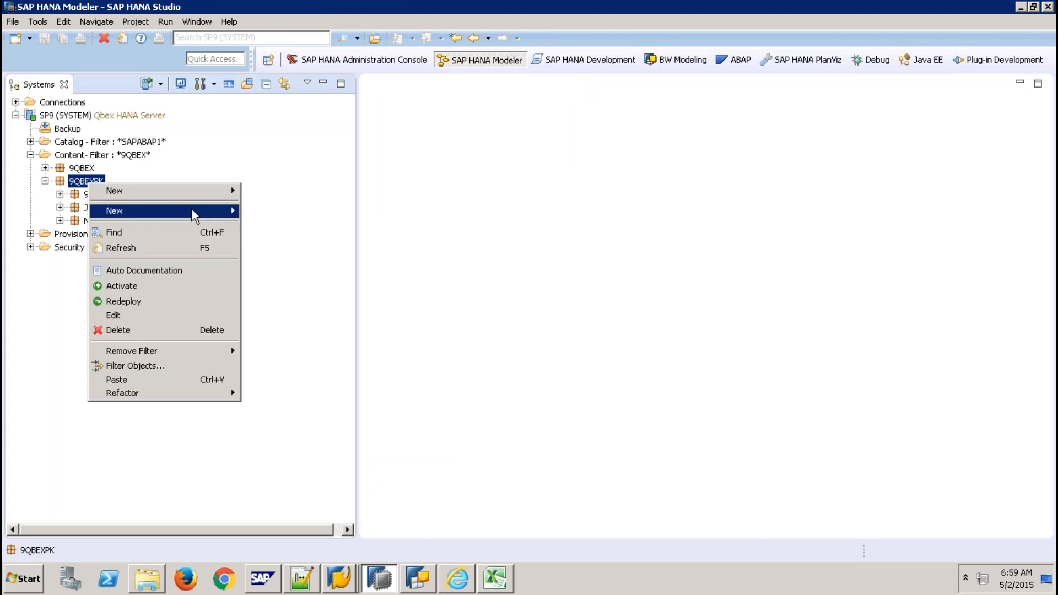
pyautogui.moveTo(198, 210)
pyautogui.click(276, 213)
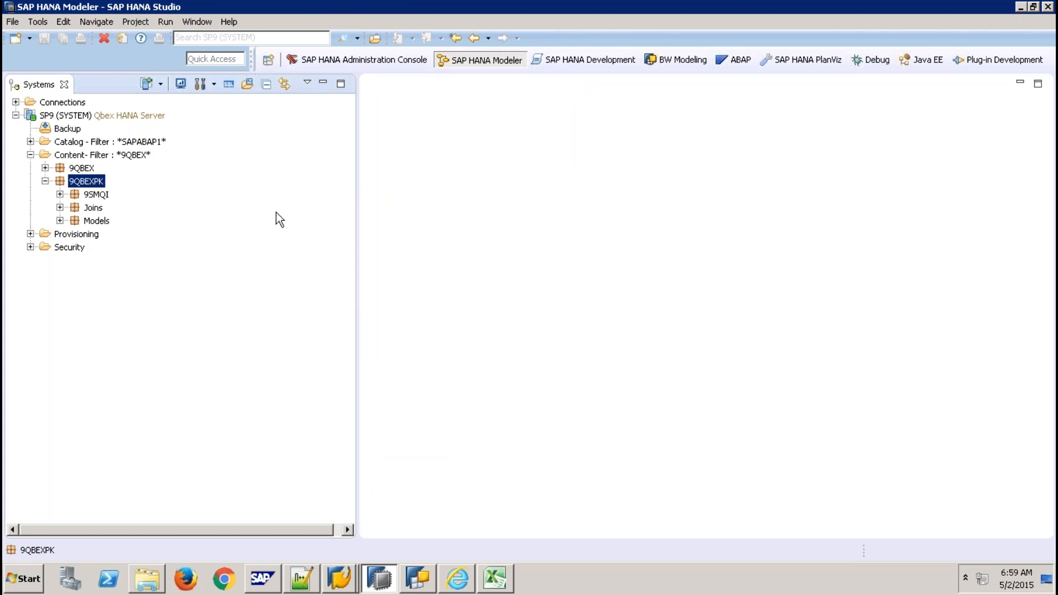
pyautogui.write('Imported')
pyautogui.write('B')
pyautogui.press('BackSpace')
pyautogui.press('BackSpace')
pyautogui.press('BackSpace')
pyautogui.press('BackSpace')
pyautogui.press('BackSpace')
pyautogui.press('BackSpace')
pyautogui.press('BackSpace')
pyautogui.press('BackSpace')
pyautogui.press('BackSpace')
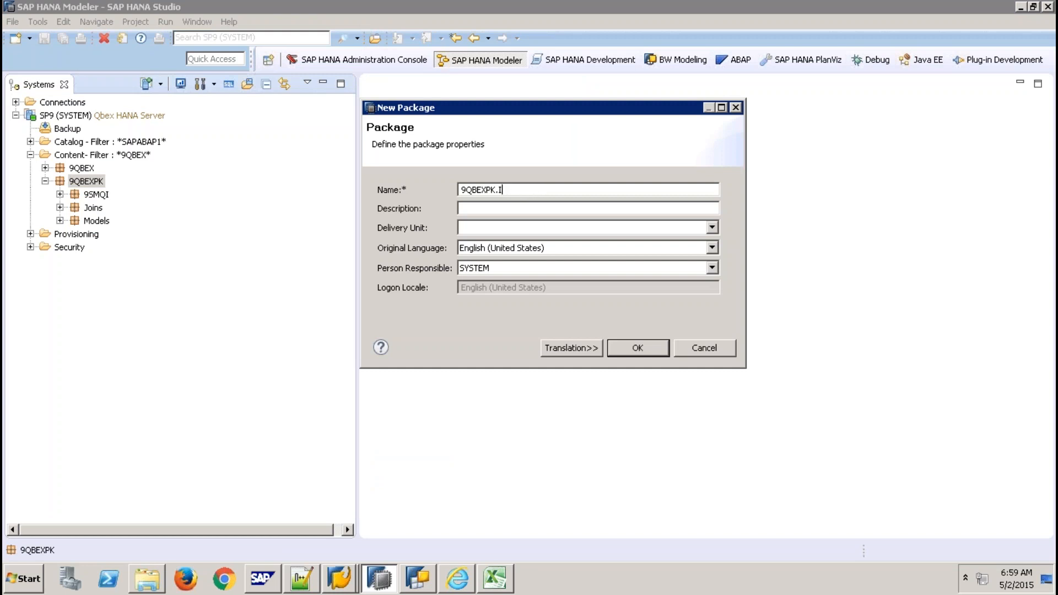
pyautogui.write('BWImported')
pyautogui.click(627, 345)
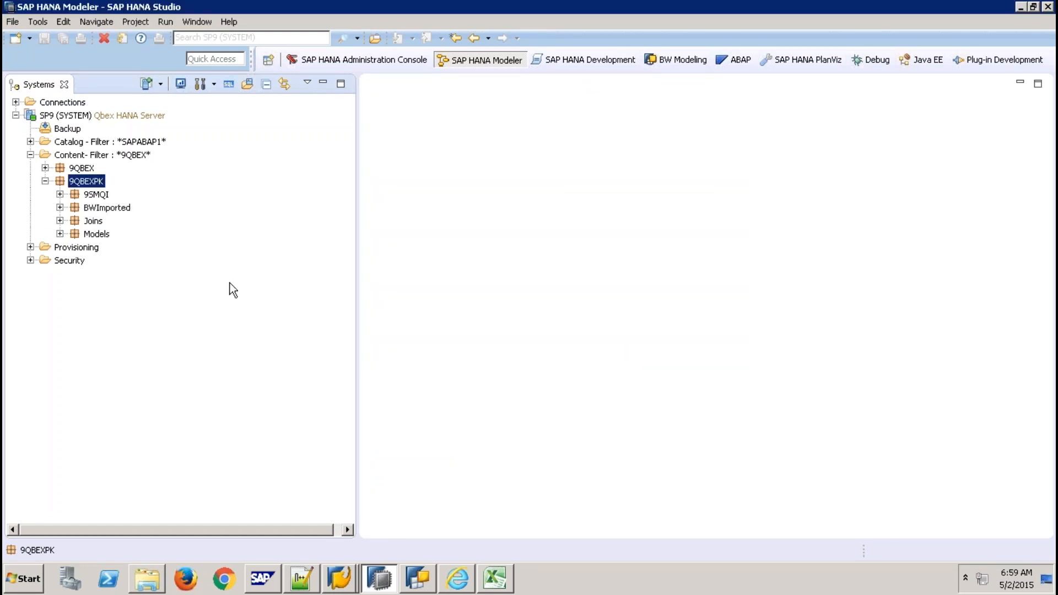
pyautogui.click(108, 209)
pyautogui.click(61, 208)
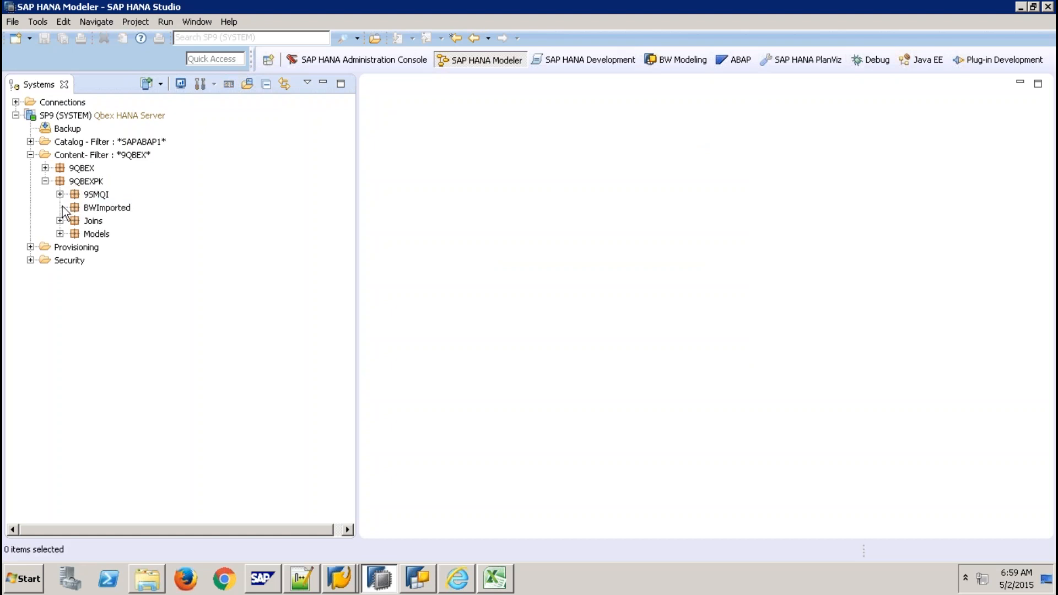
pyautogui.click(92, 210)
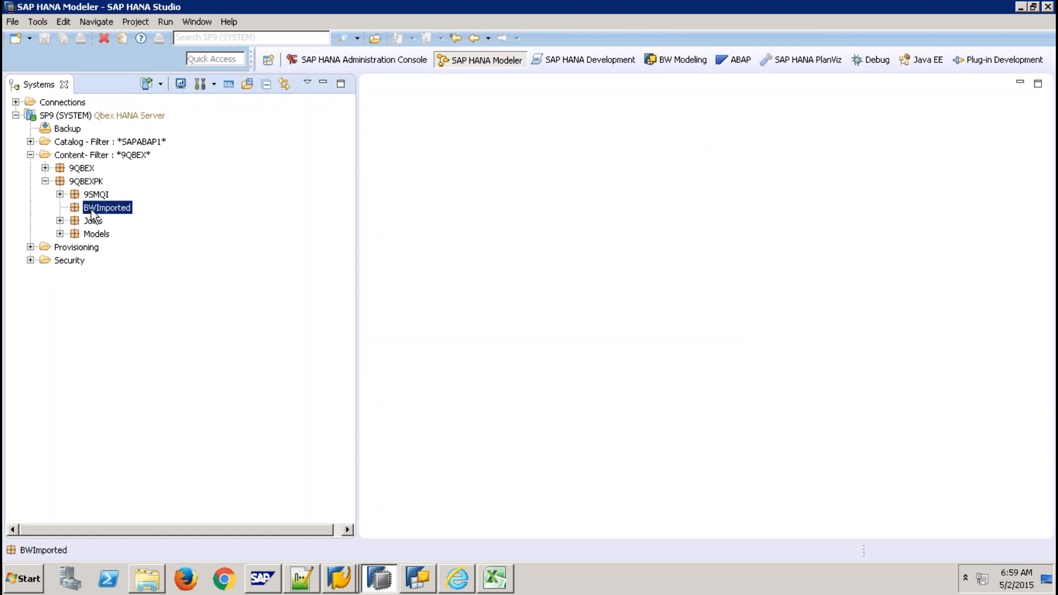
# - Display InfoCube IMPCWOMD from the favourites in the Data Warehousing Workbench
pyautogui.click(339, 578)
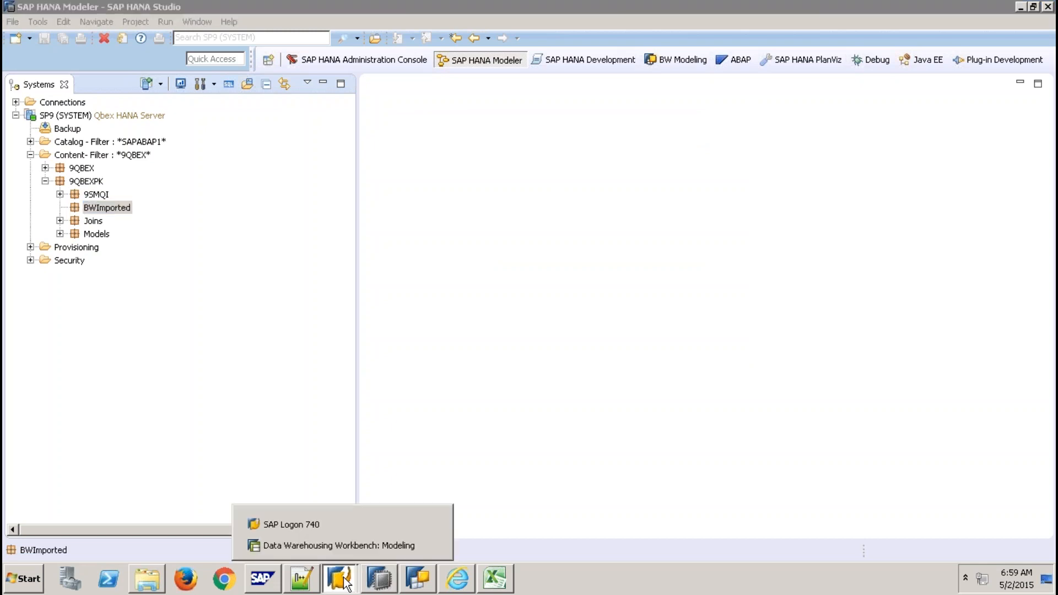
pyautogui.click(341, 548)
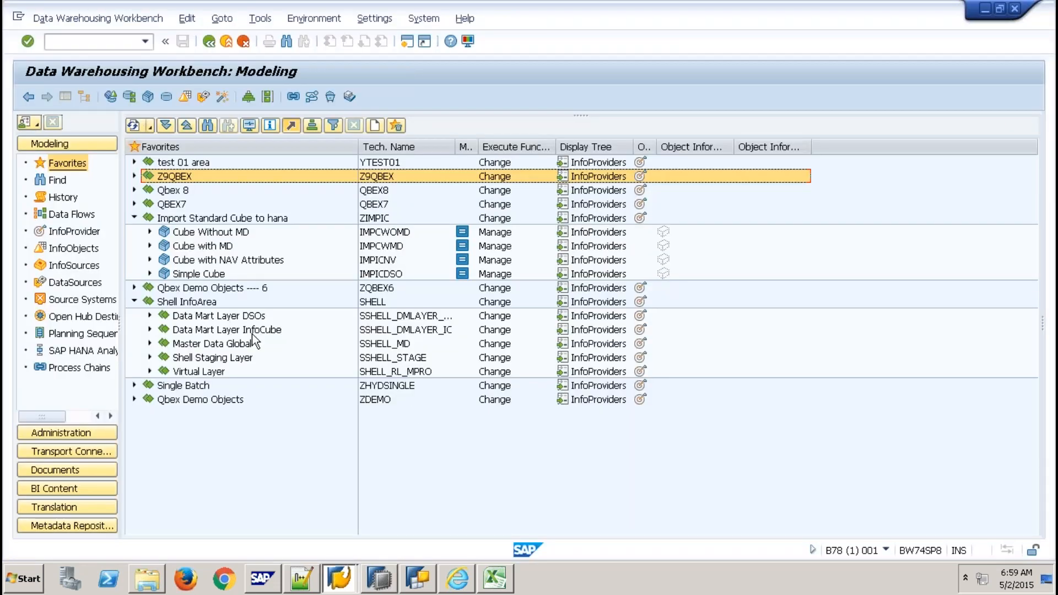
pyautogui.click(385, 232)
pyautogui.rightClick(385, 236)
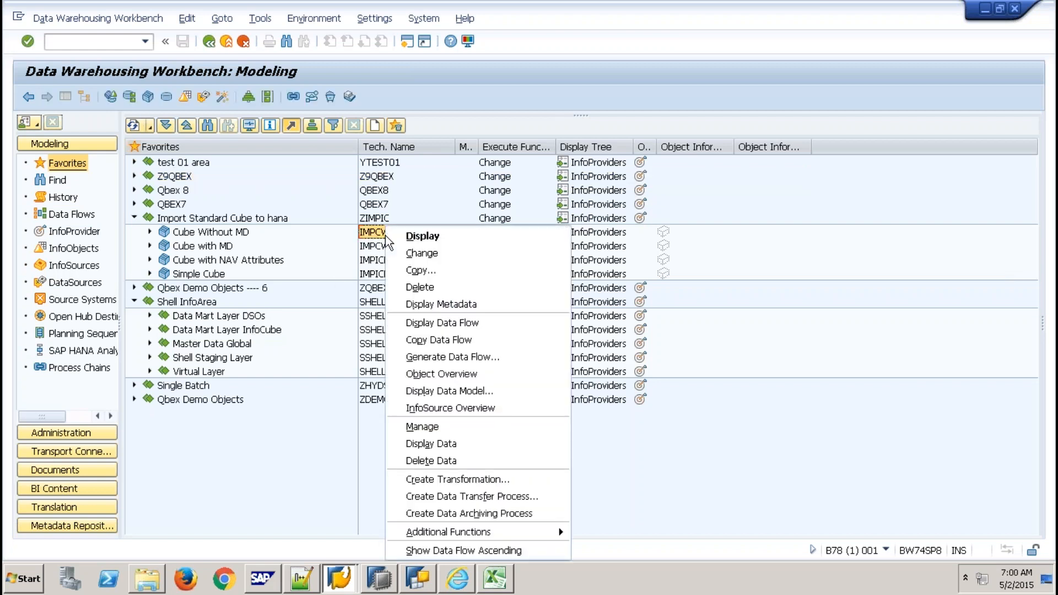
pyautogui.click(415, 237)
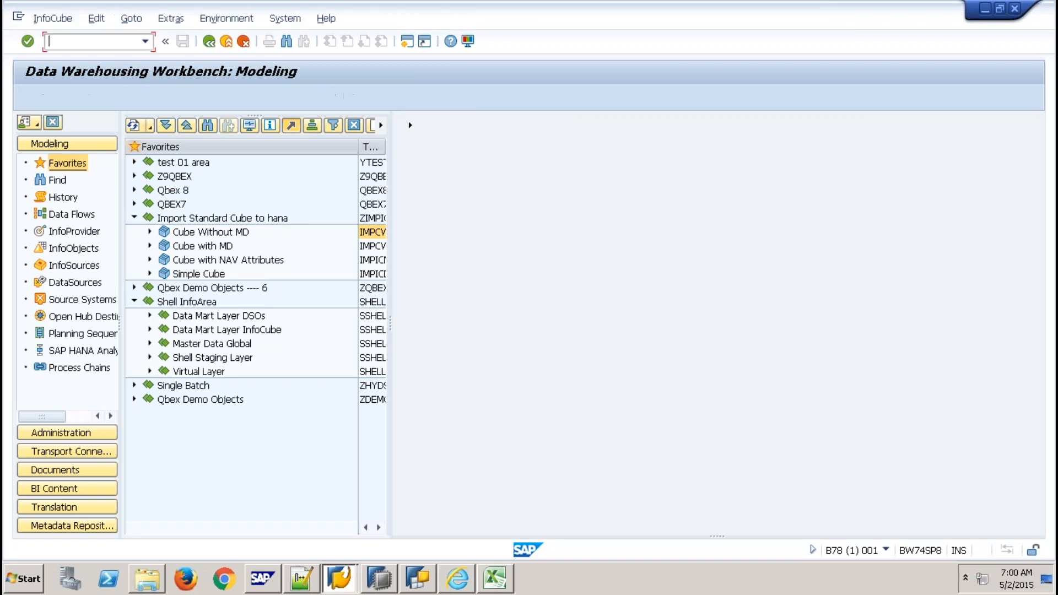
# - Review IMPCWOMD's Dimension 1, key figures and navigation attributes, then return to HANA Studio
pyautogui.click(429, 249)
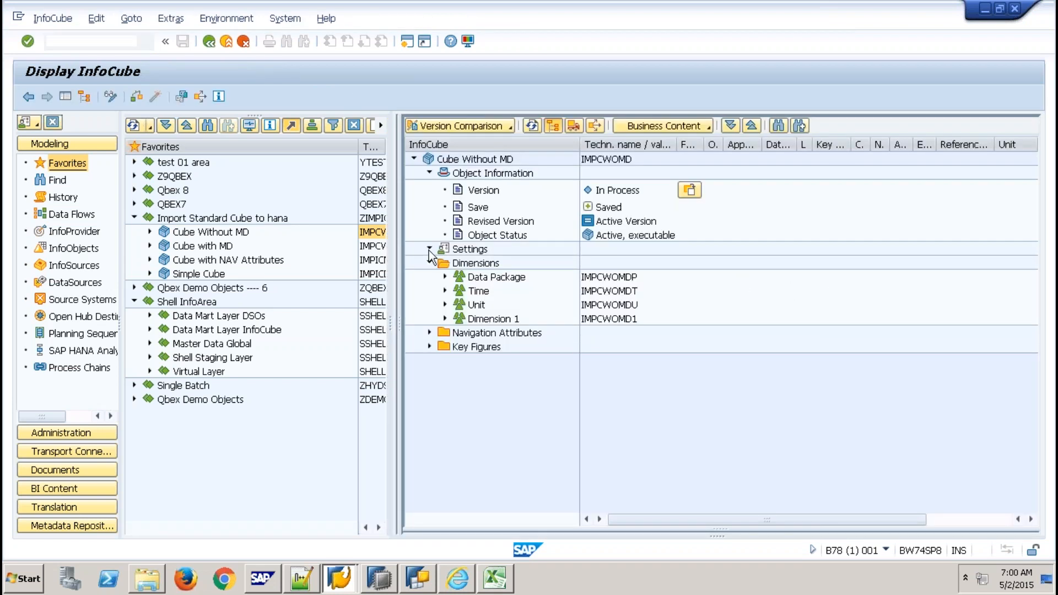
pyautogui.click(430, 249)
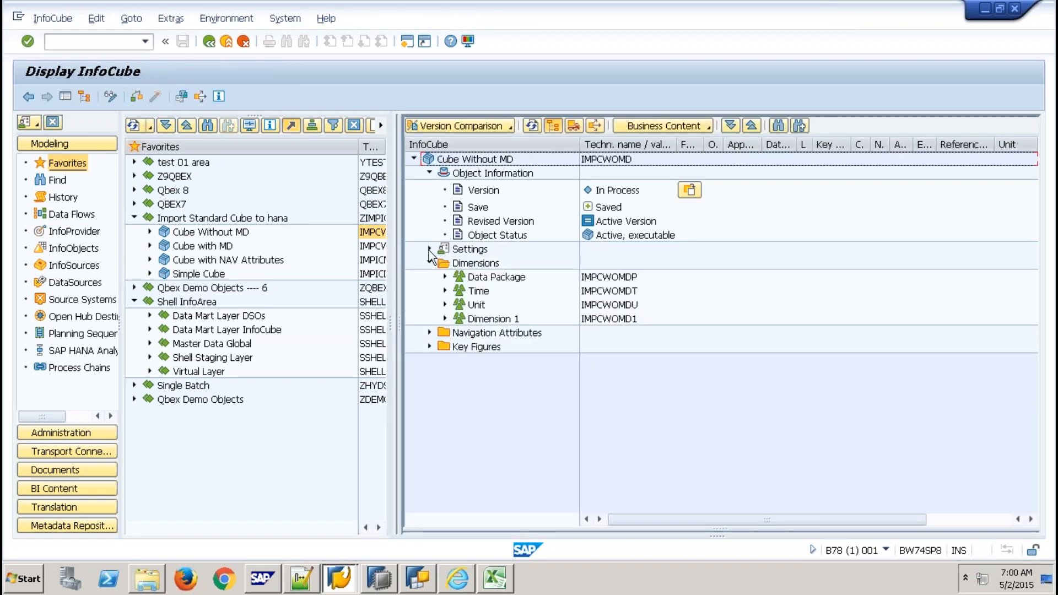
pyautogui.click(444, 319)
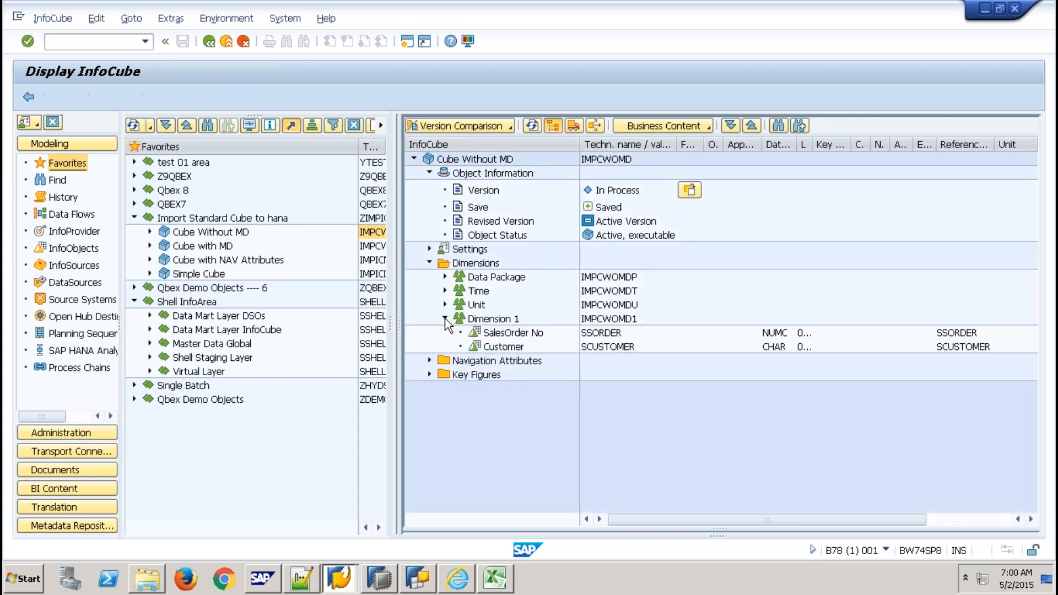
pyautogui.click(596, 335)
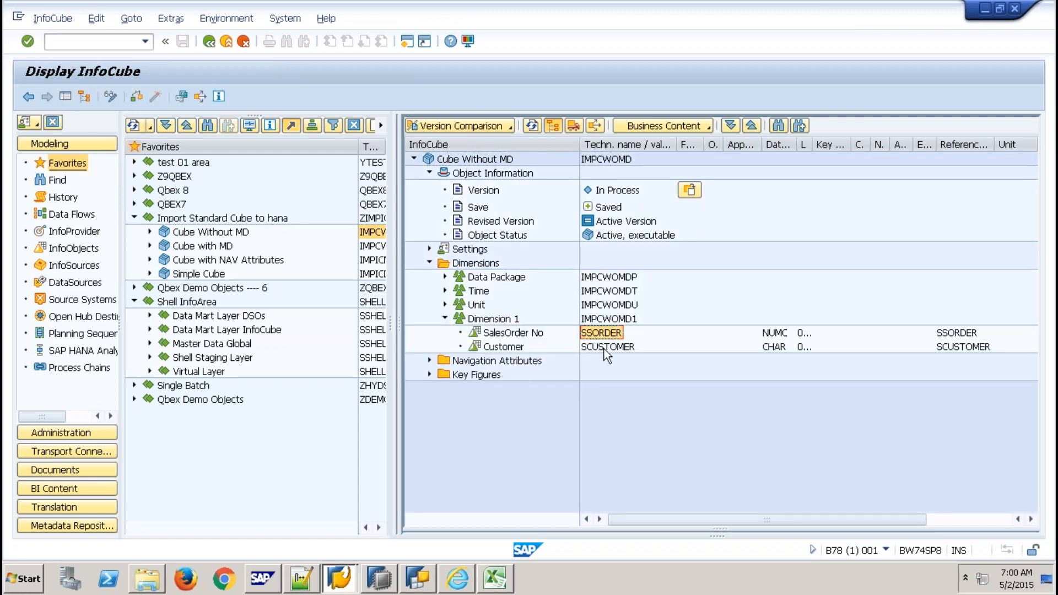
pyautogui.click(429, 374)
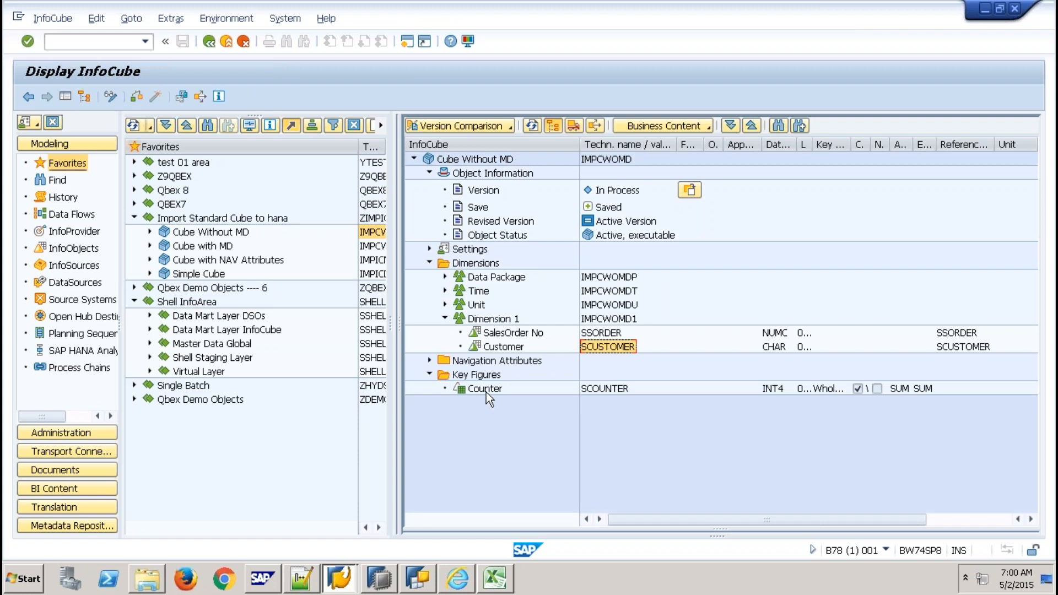
pyautogui.click(445, 291)
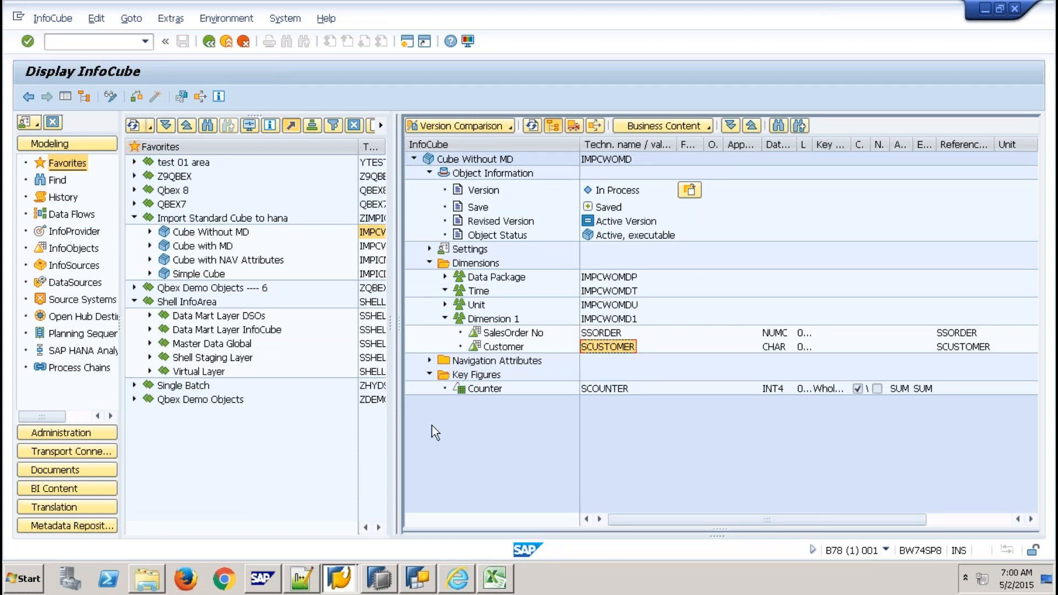
pyautogui.click(428, 360)
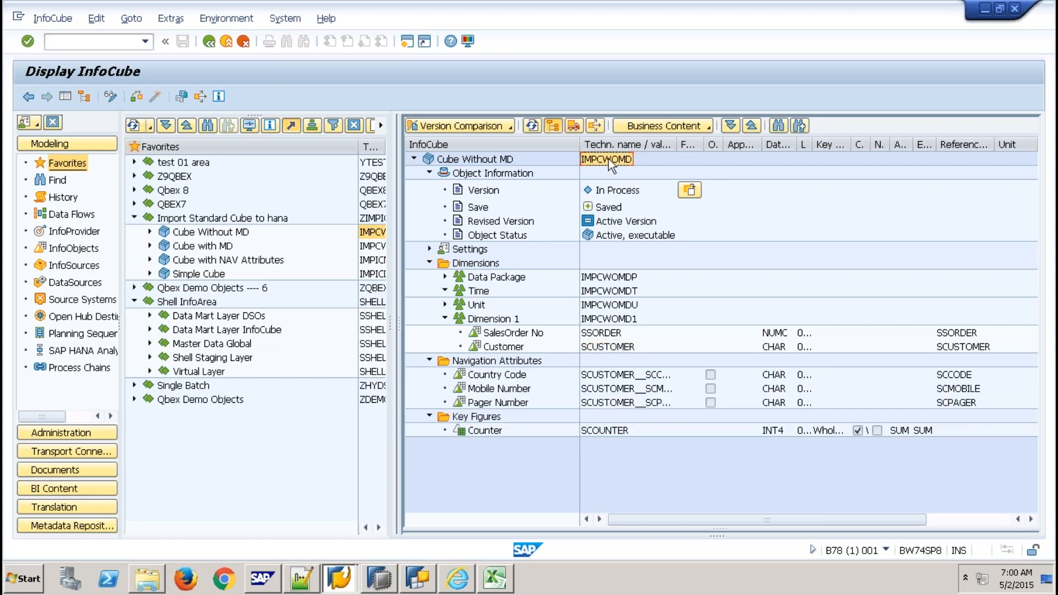
pyautogui.moveTo(418, 579)
pyautogui.click(379, 579)
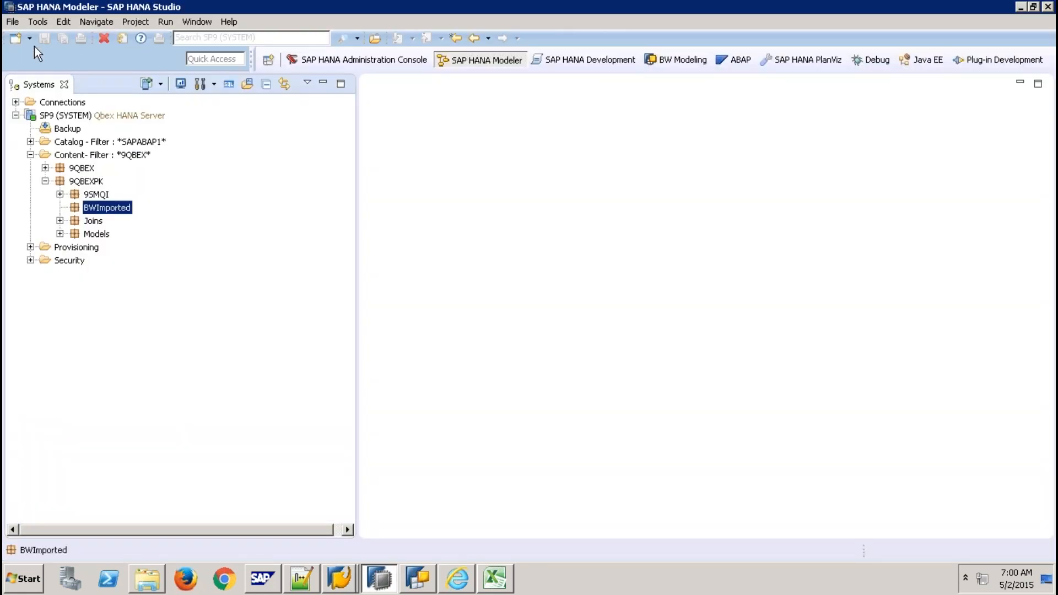
# - Start the import wizard for SAP NetWeaver BW Models
pyautogui.click(12, 22)
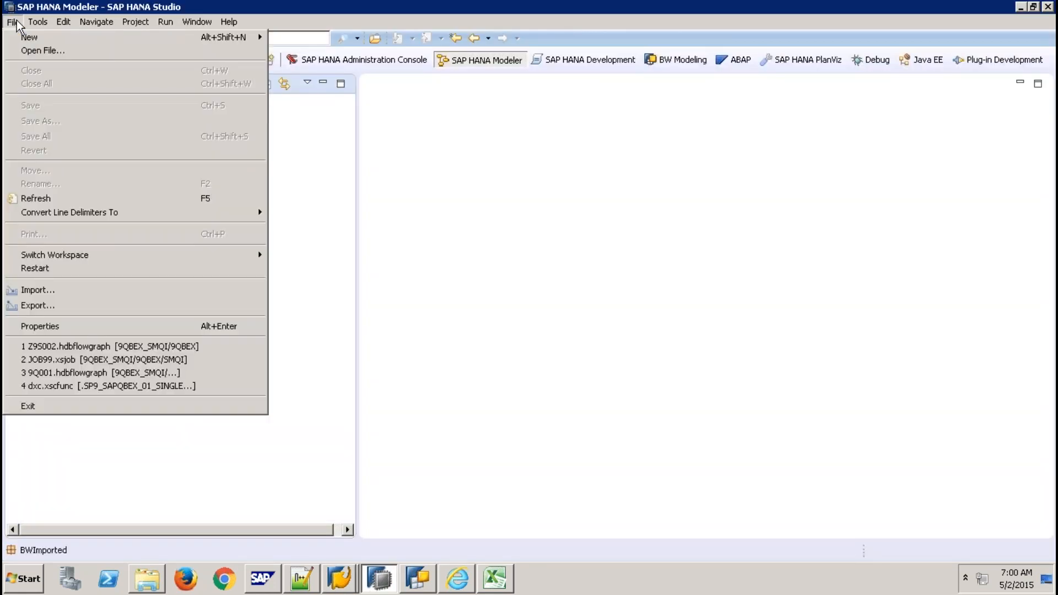
pyautogui.click(66, 292)
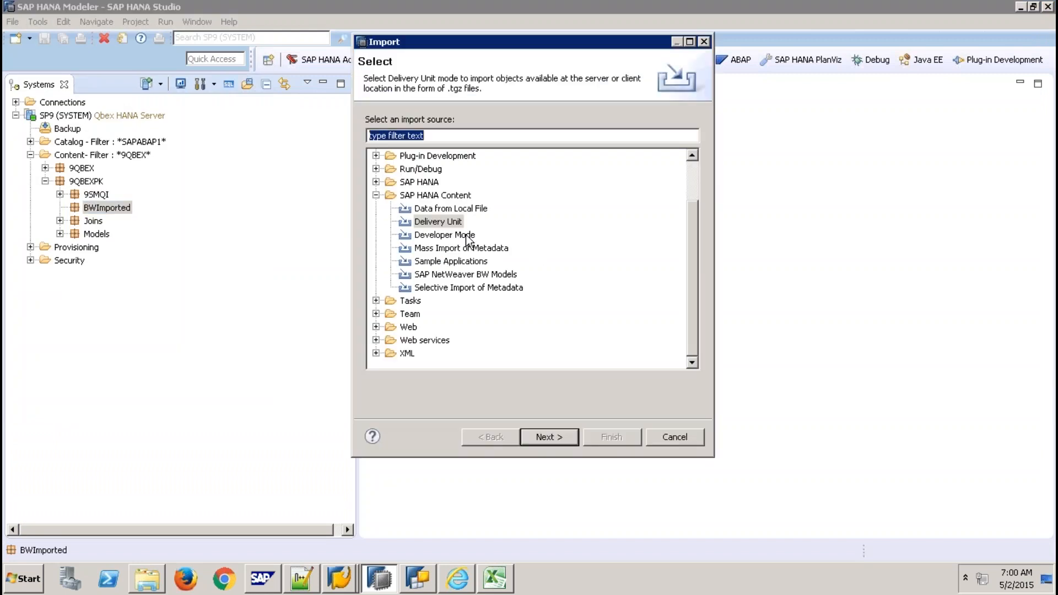
pyautogui.click(460, 275)
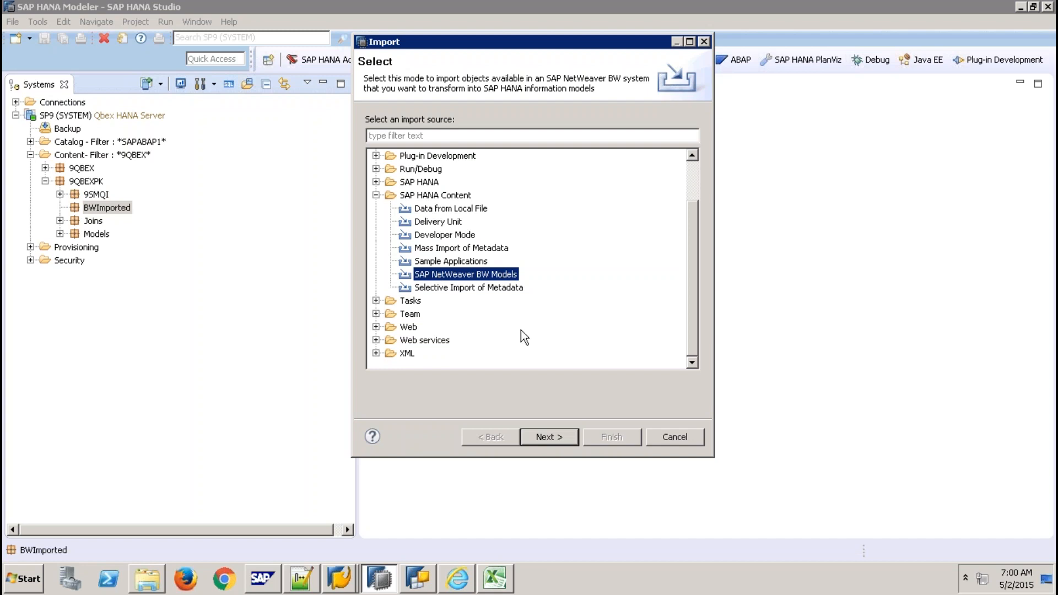
pyautogui.click(549, 437)
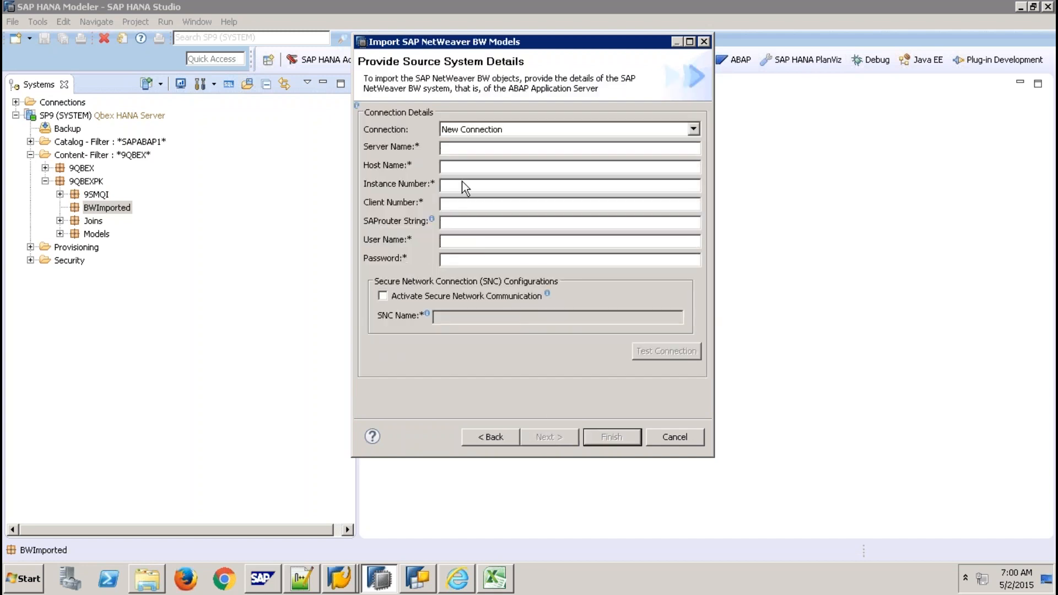
# - Copy application server BW74SP8 from SAP Logon into the Server Name and Host Name fields
pyautogui.click(457, 147)
pyautogui.click(337, 585)
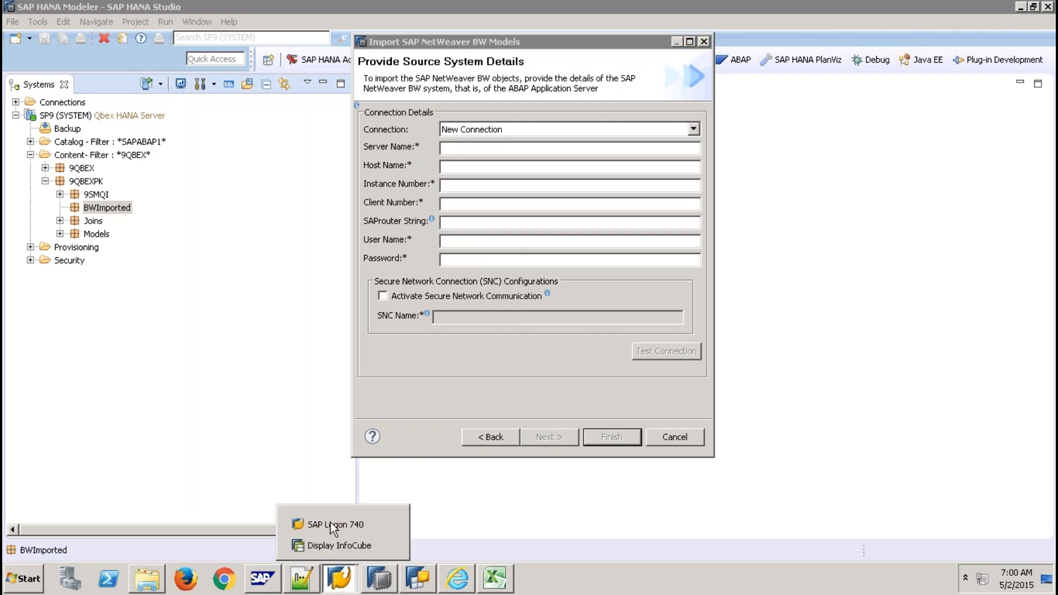
pyautogui.click(331, 520)
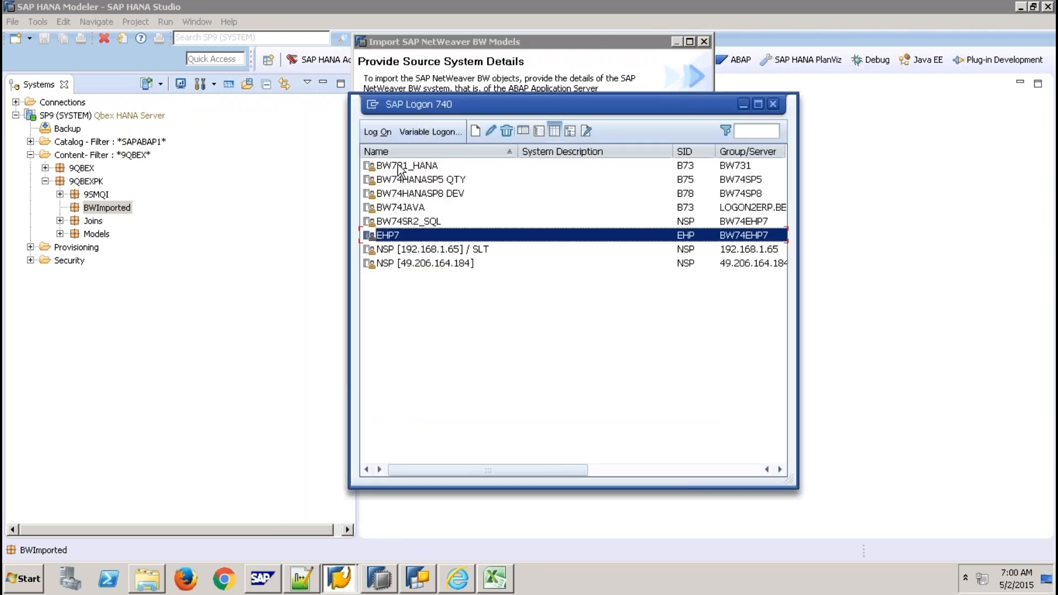
pyautogui.click(431, 192)
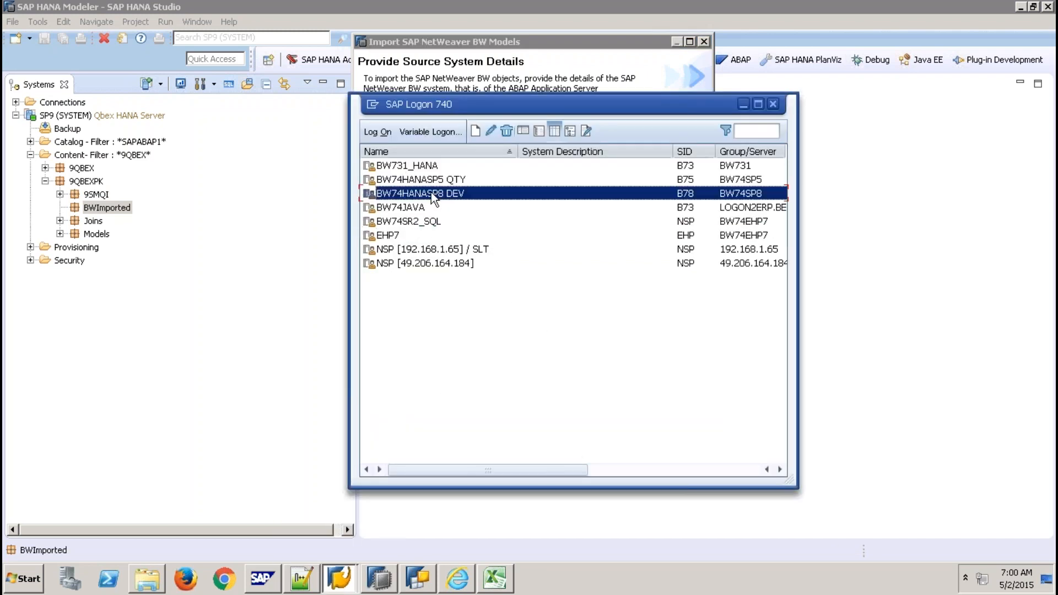
pyautogui.click(492, 131)
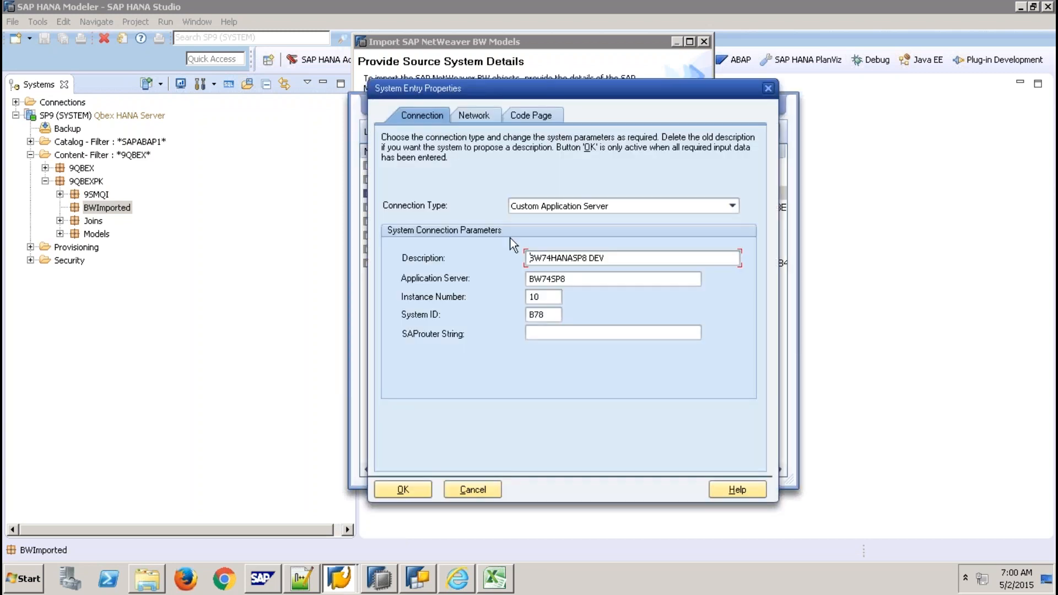
pyautogui.doubleClick(584, 278)
pyautogui.hotkey('ctrl', 'c')
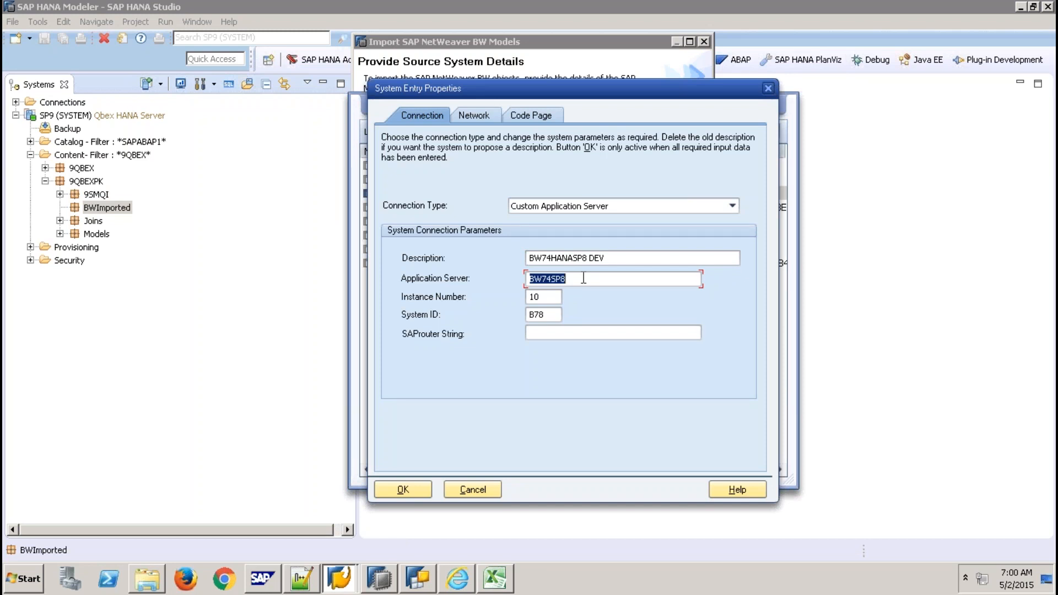
pyautogui.hotkey('alt', 'Tab')
pyautogui.hotkey('ctrl', 'v')
pyautogui.press('Tab')
pyautogui.hotkey('ctrl', 'v')
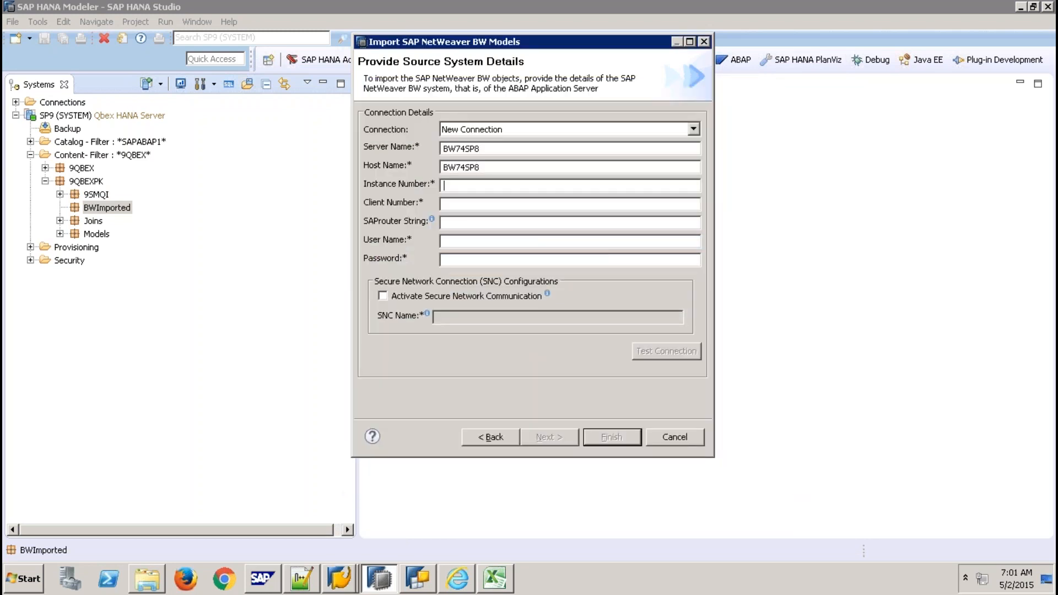
pyautogui.hotkey('alt', 'Tab')
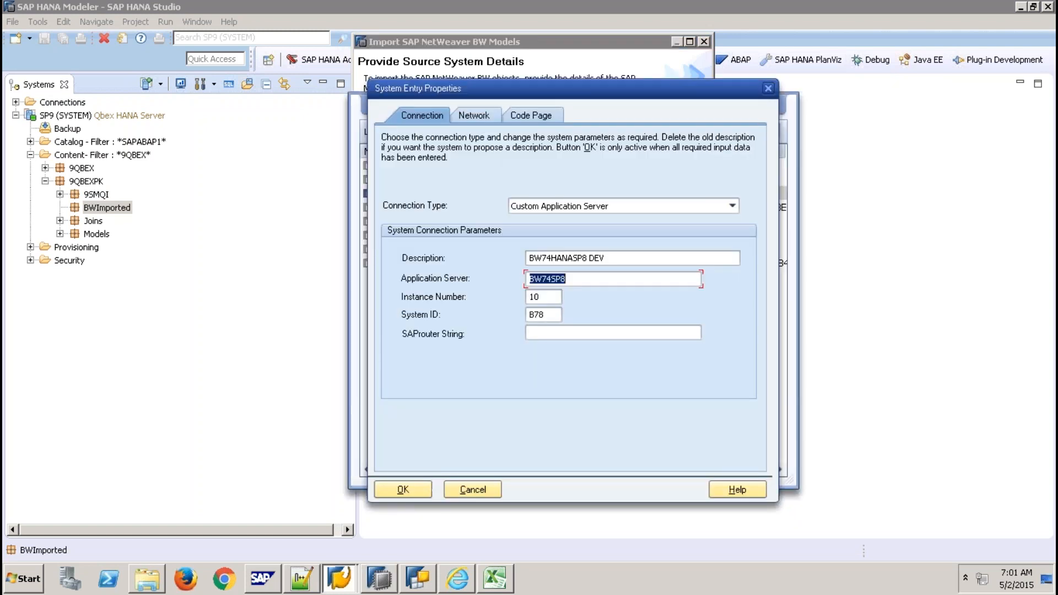
pyautogui.hotkey('alt', 'Tab')
# - Enter instance 10, client 001, the BW user name and password, and test the connection successfully
pyautogui.write('10')
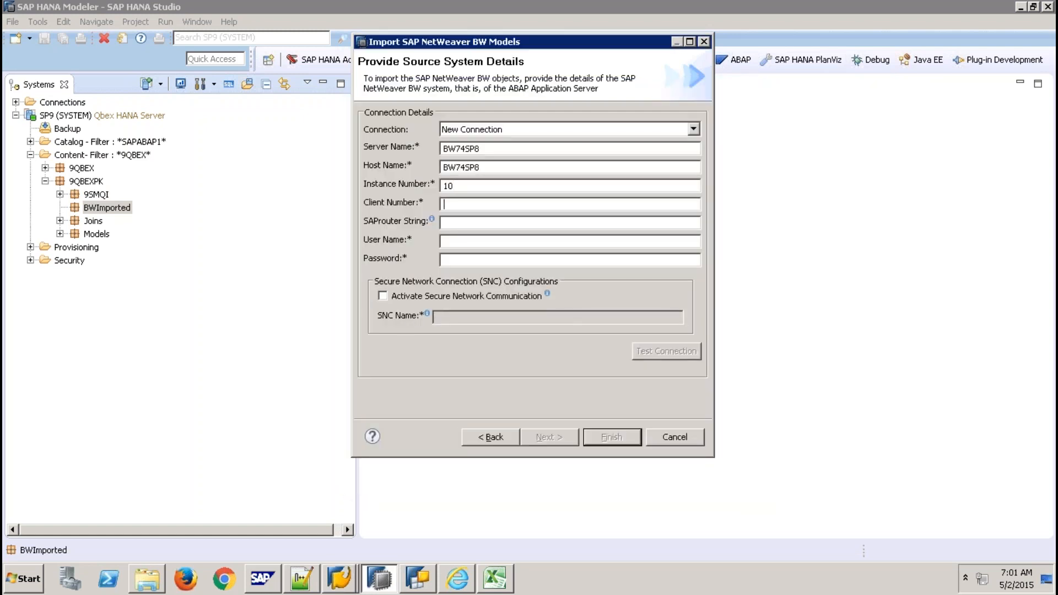
pyautogui.hotkey('alt', 'Tab')
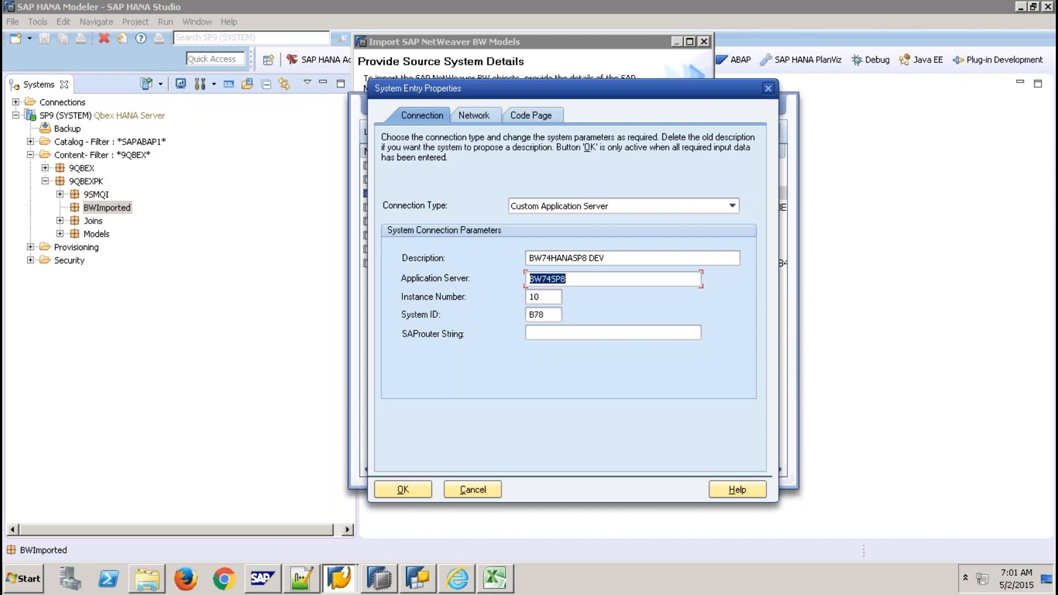
pyautogui.hotkey('alt', 'Tab')
pyautogui.write('001')
pyautogui.press('Tab')
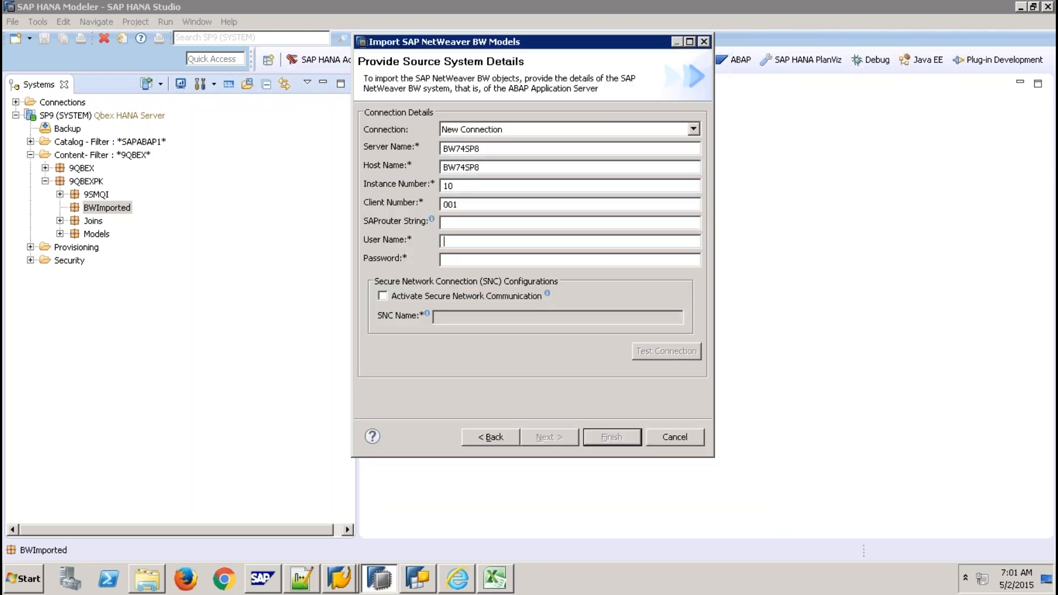
pyautogui.write('QBEX')
pyautogui.press('Tab')
pyautogui.write('xxxxxxxxxxx')
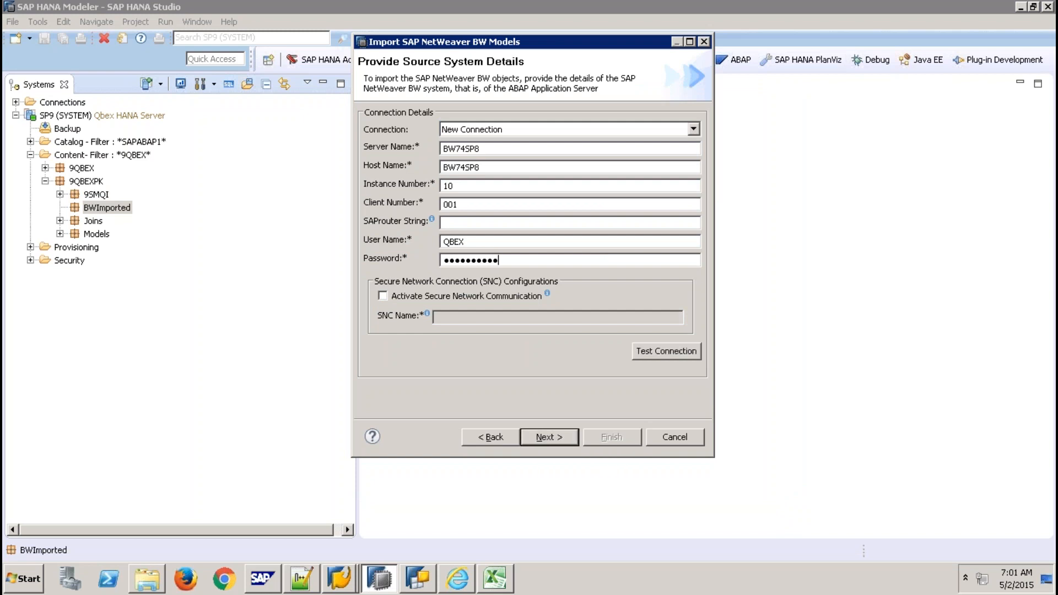
pyautogui.click(656, 358)
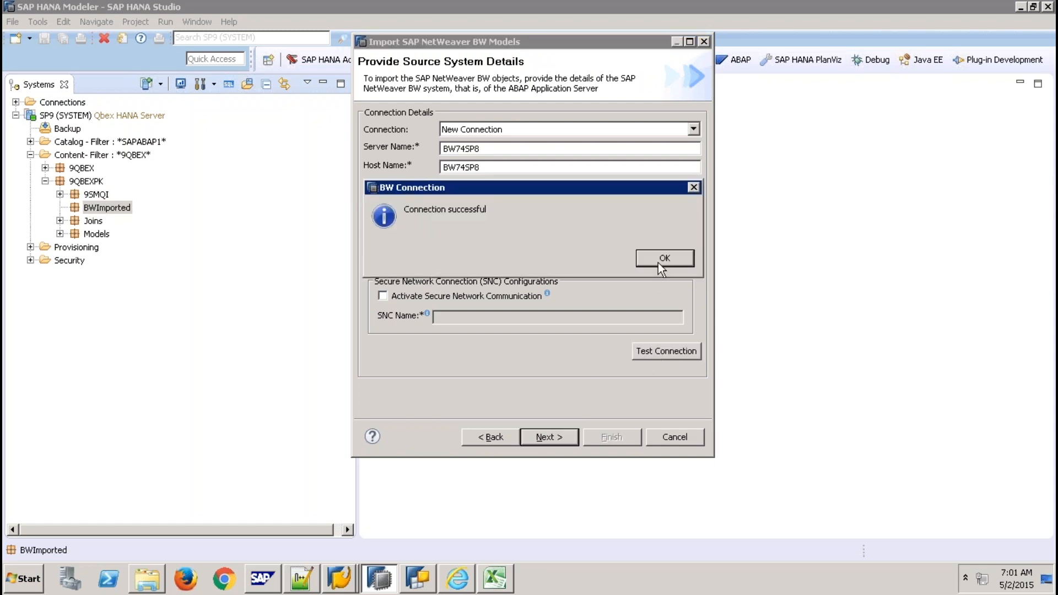
pyautogui.click(660, 256)
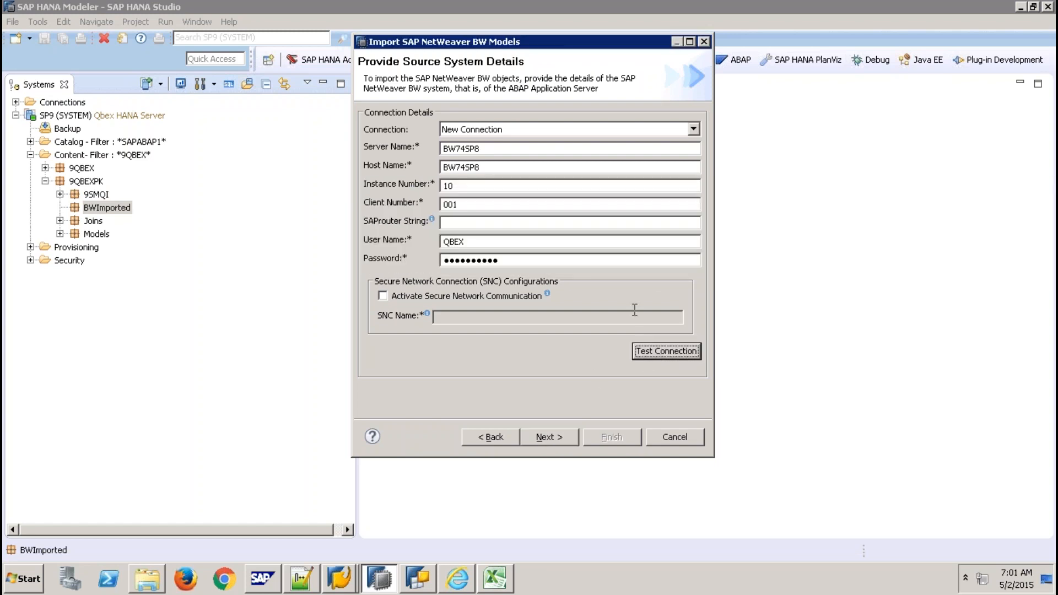
# - Target the SP9 (SYSTEM) Qbex HANA Server, reach object selection, and bring up the InfoCube display
pyautogui.click(550, 436)
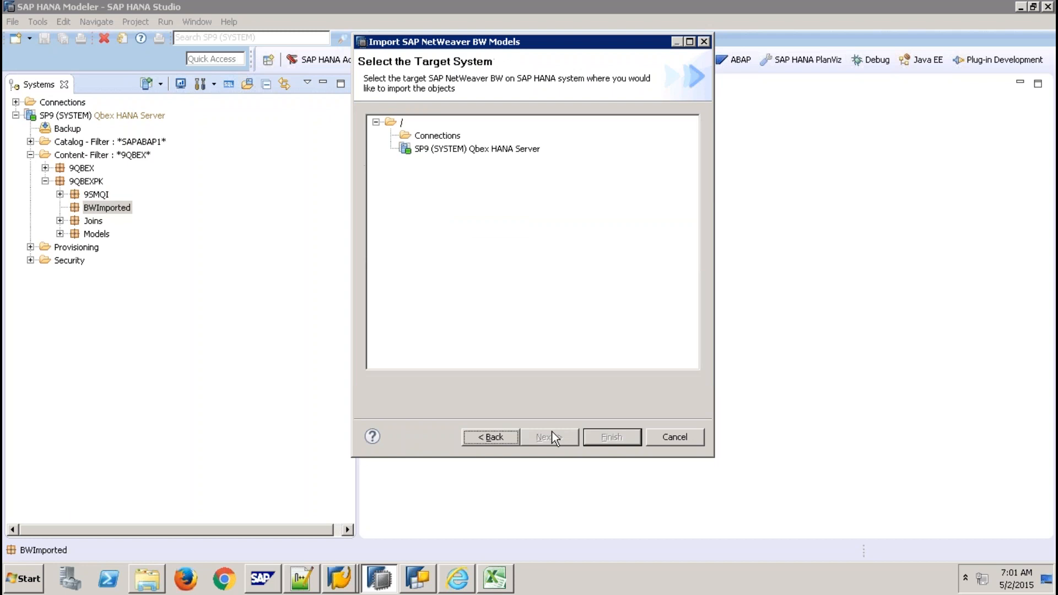
pyautogui.click(494, 150)
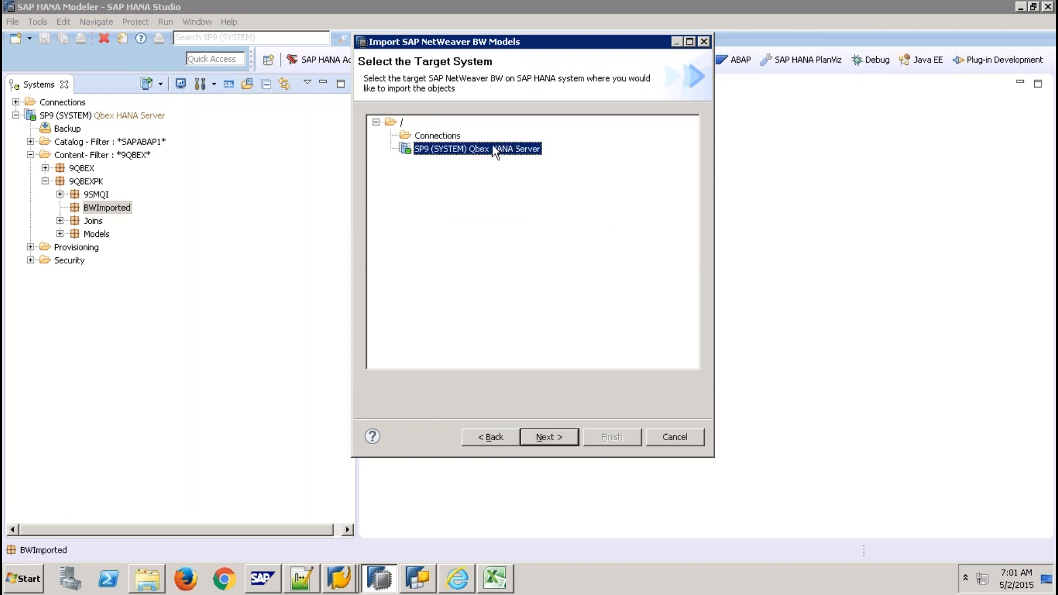
pyautogui.click(553, 436)
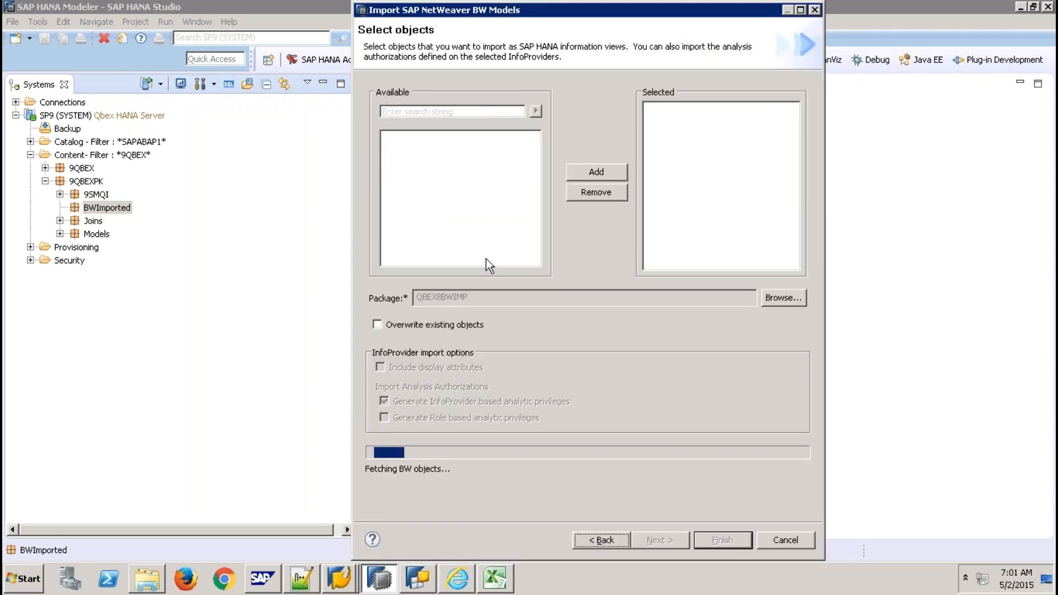
pyautogui.click(339, 578)
pyautogui.click(338, 544)
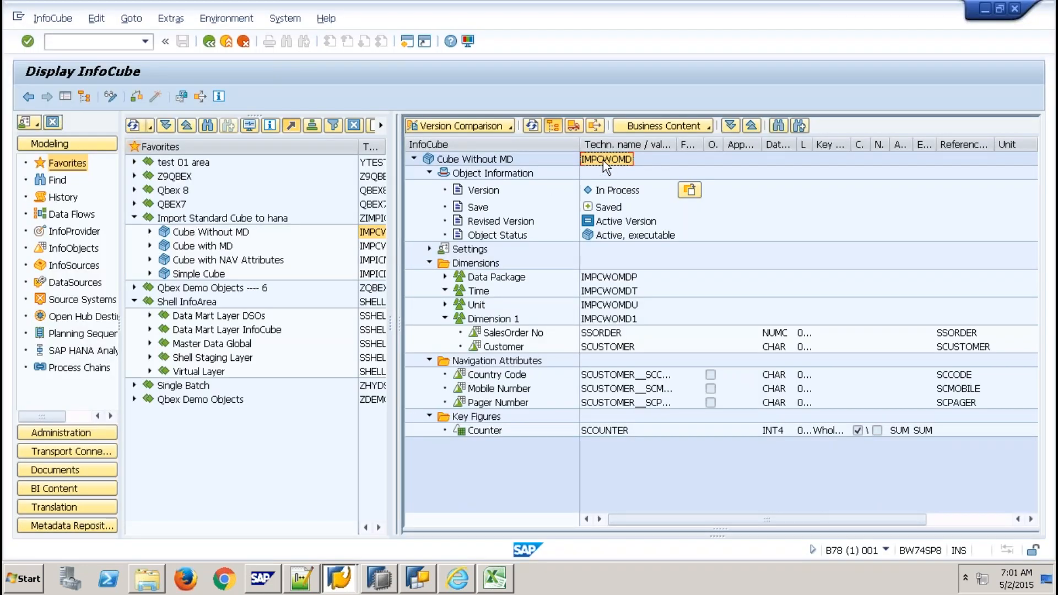
# - Search for InfoCube IMPCWOMD among available objects and add it to the import list
pyautogui.hotkey('alt', 'Tab')
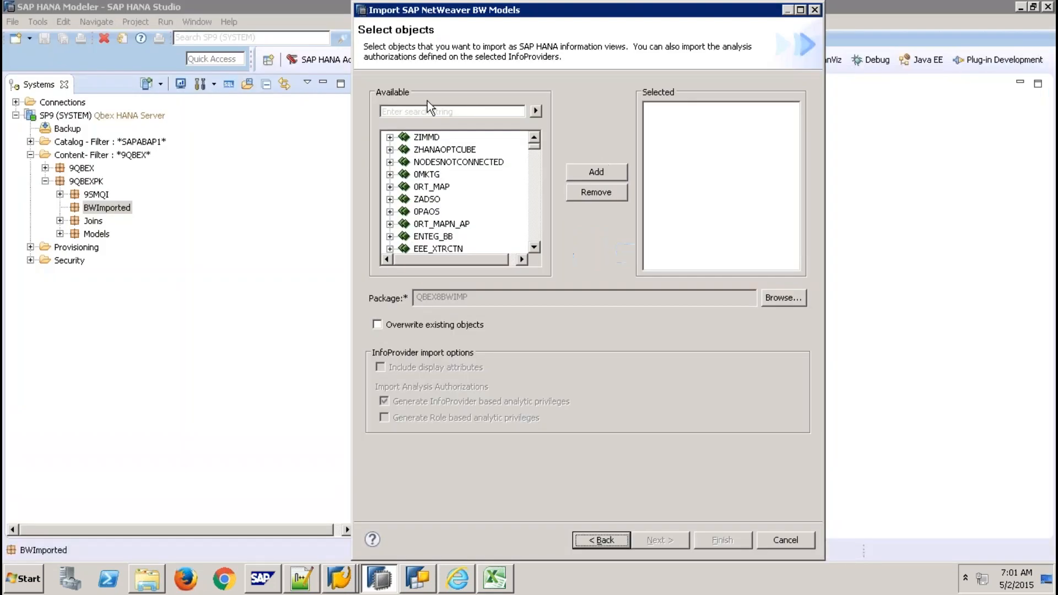
pyautogui.click(428, 111)
pyautogui.write('IMPCWOMD')
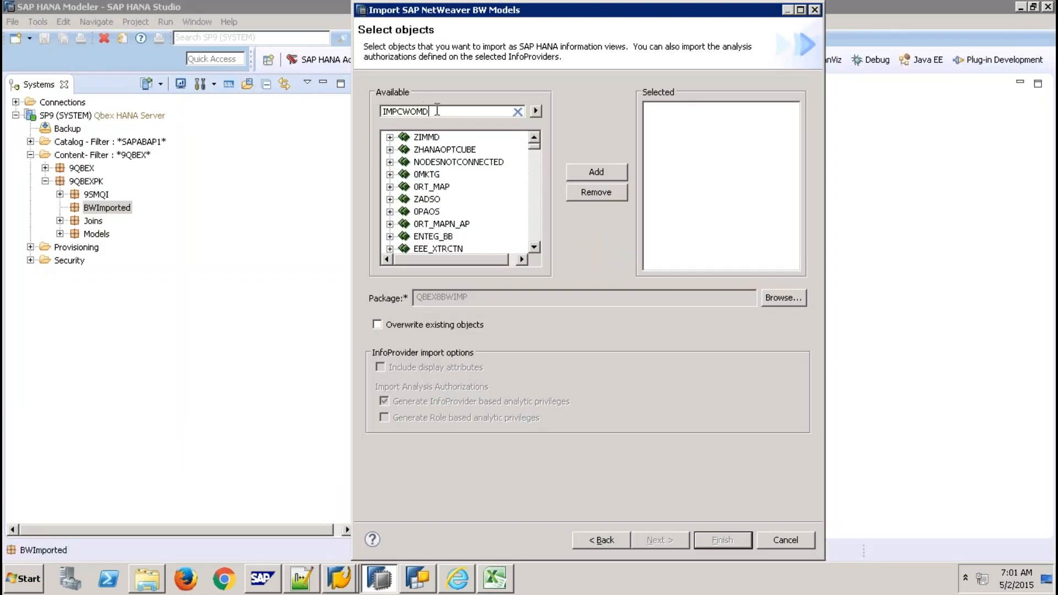
pyautogui.click(536, 111)
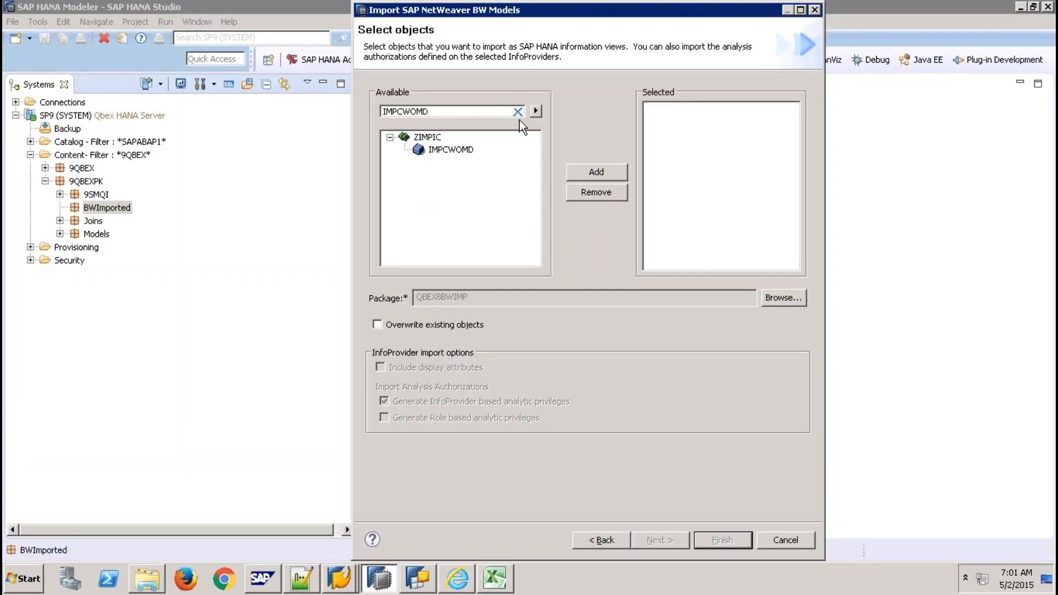
pyautogui.click(460, 151)
pyautogui.click(598, 172)
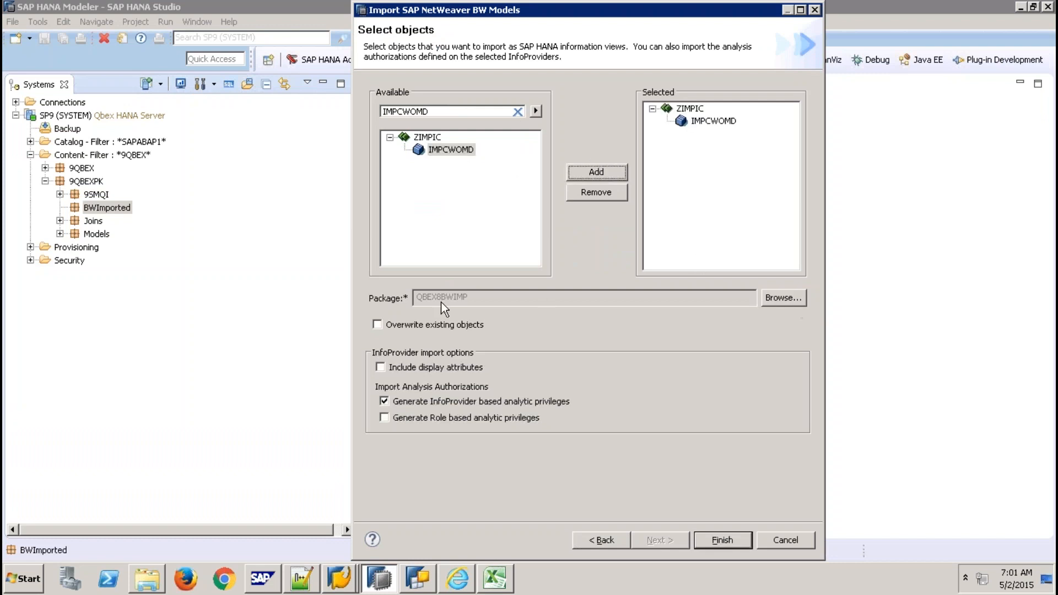
# - Set 9QBEXPK.BWImported as the target package
pyautogui.click(772, 299)
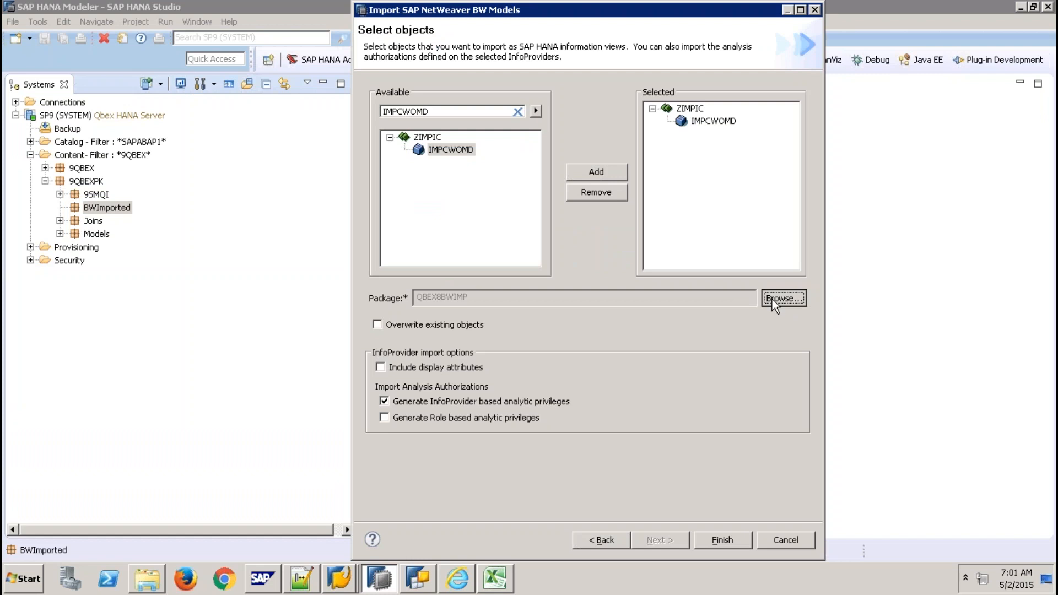
pyautogui.click(540, 280)
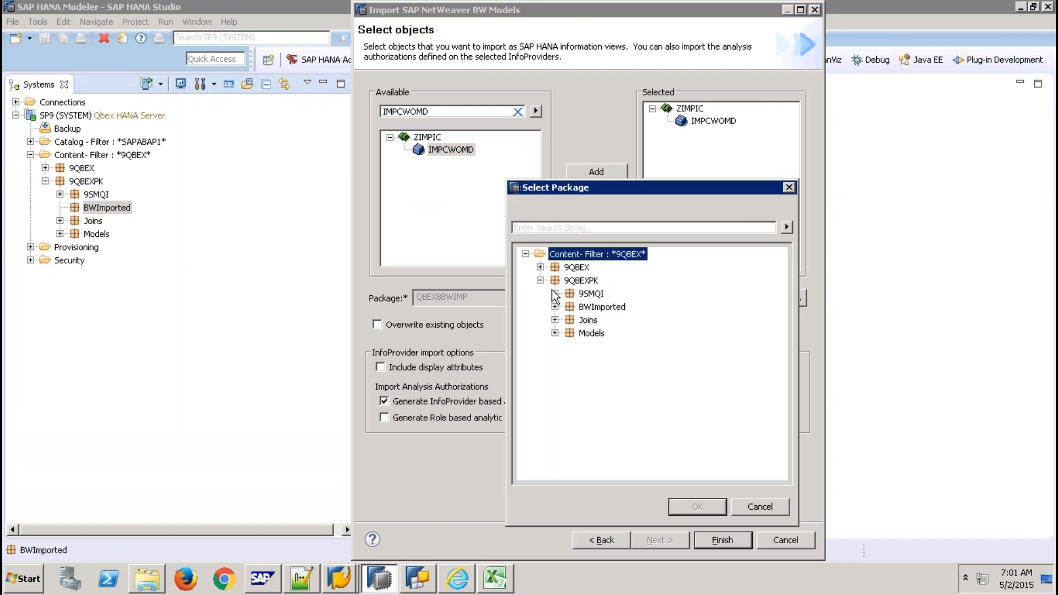
pyautogui.click(602, 307)
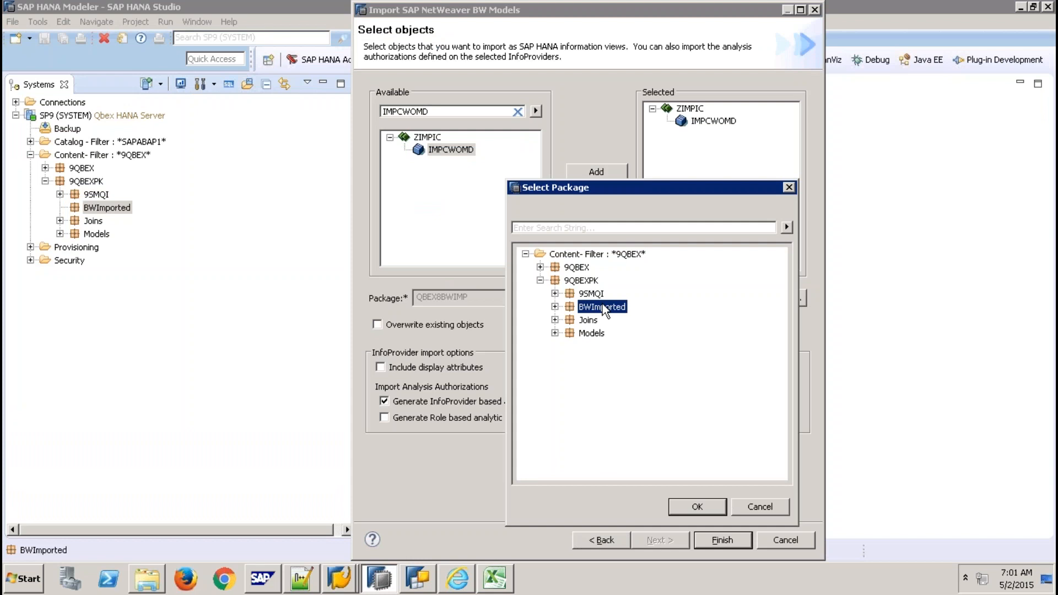
pyautogui.click(688, 509)
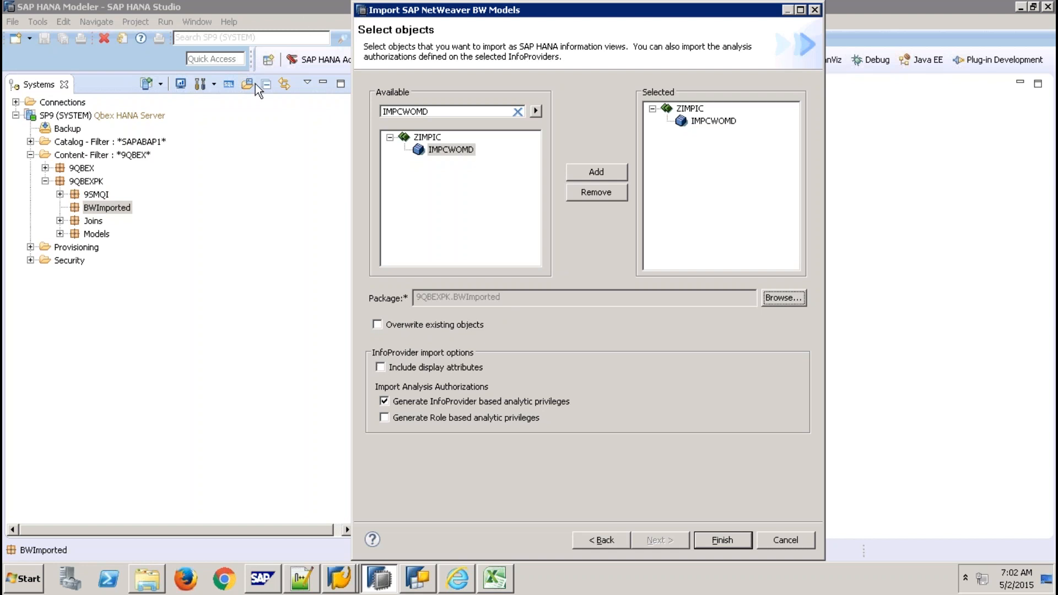
# - Wait on the Select objects page while the remote session drops into Reconnecting
pyautogui.moveTo(440, 10)
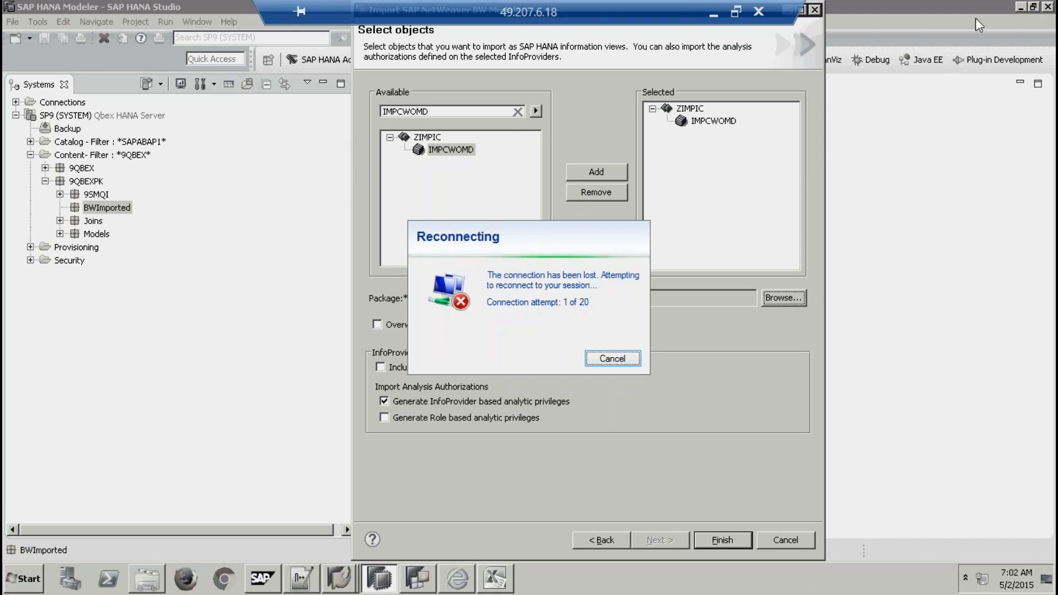
# - Move the remote desktop connection bar aside and minimize the remote session
pyautogui.click(897, 12)
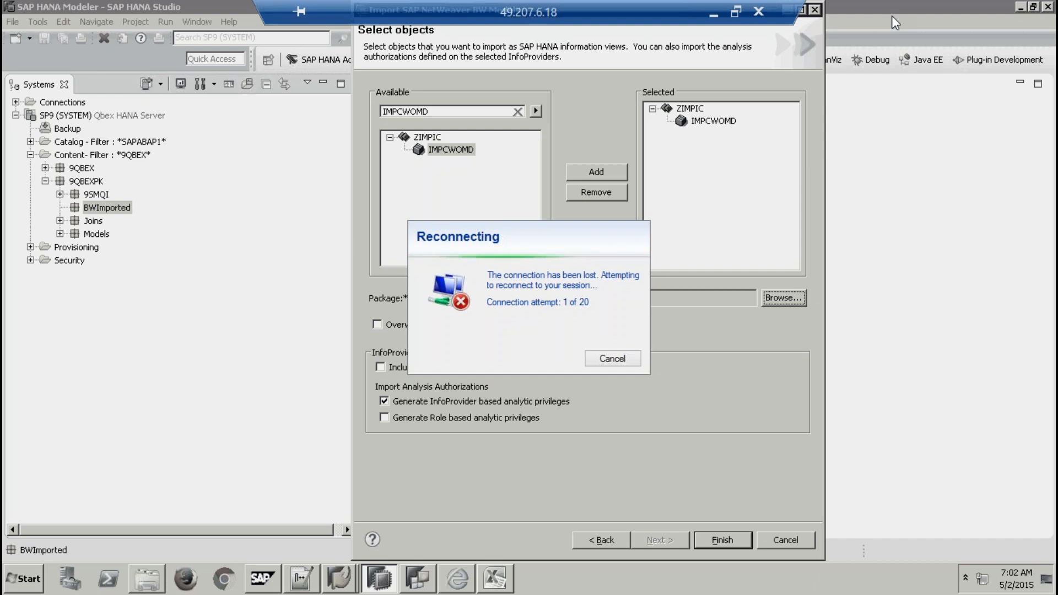
pyautogui.moveTo(591, 4); pyautogui.dragTo(464, 7)
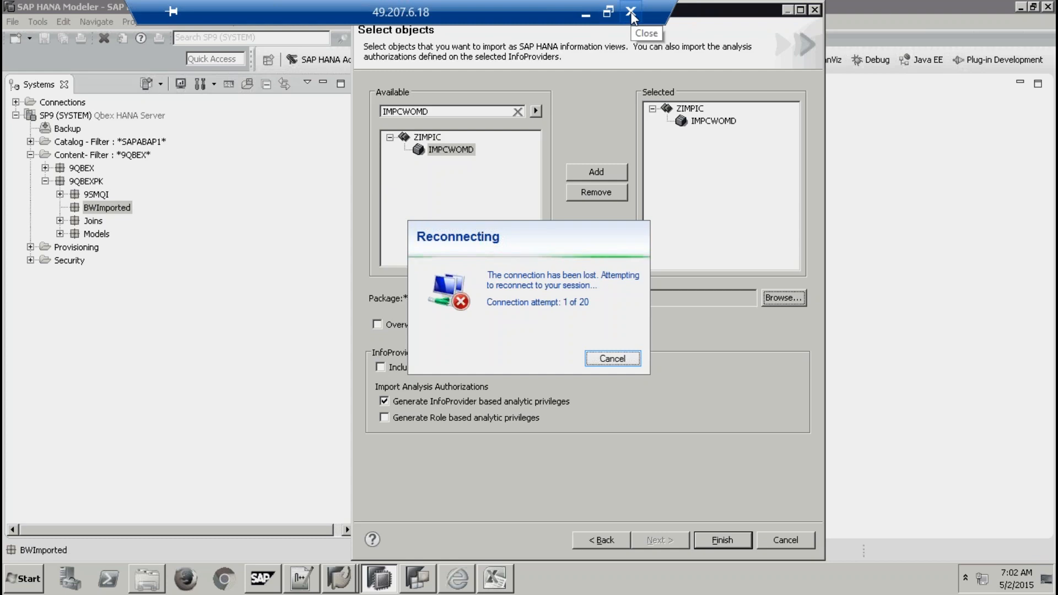
pyautogui.click(585, 13)
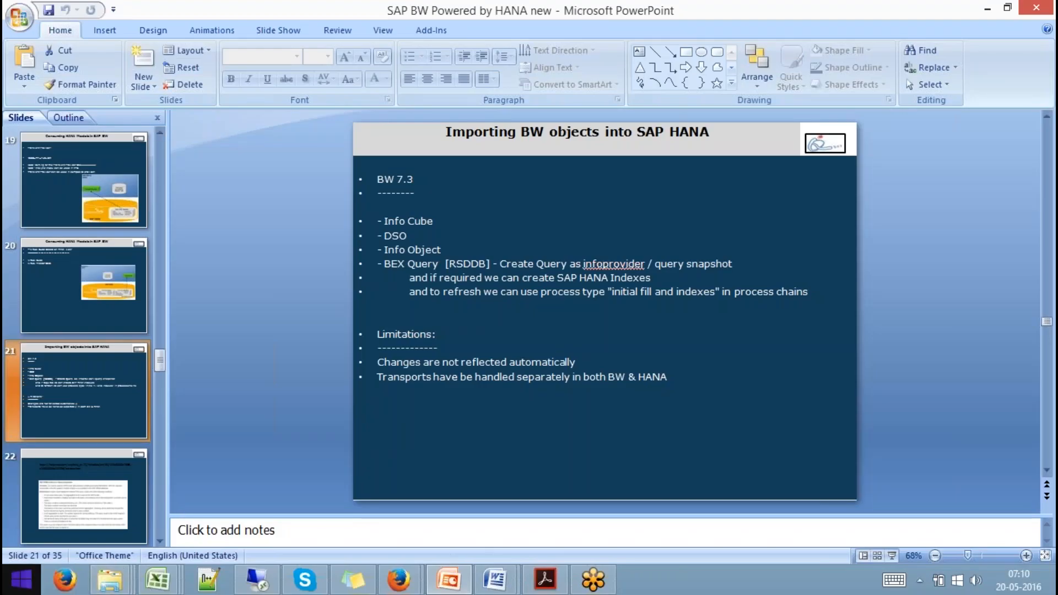
pyautogui.click(21, 579)
# - Launch TeamViewer 11 and attempt to connect to a saved partner ID, which fails
pyautogui.write('teamViewer 11')
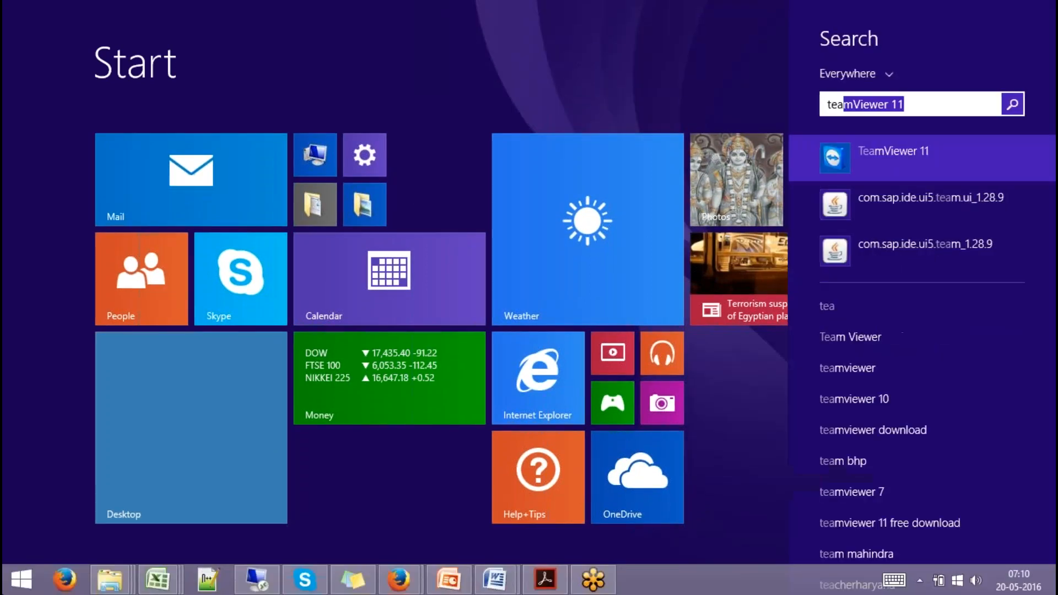
pyautogui.click(894, 146)
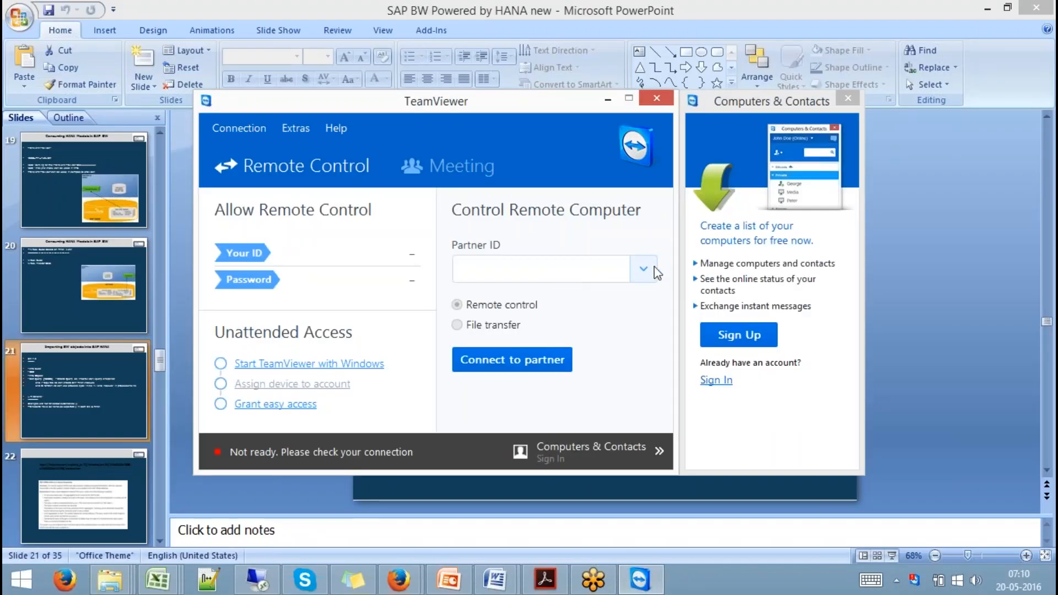
pyautogui.click(643, 269)
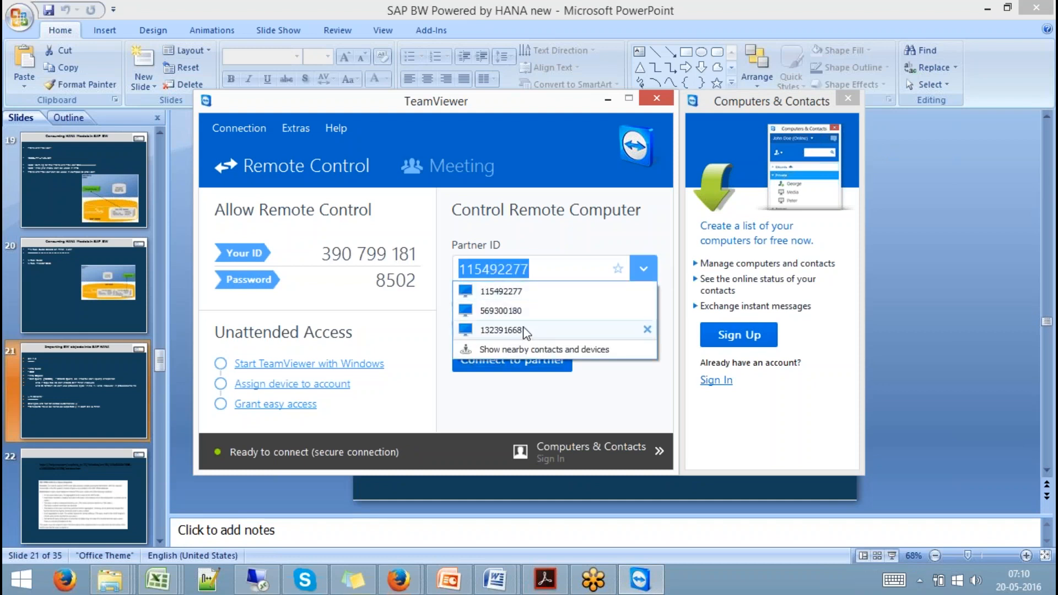
pyautogui.click(500, 330)
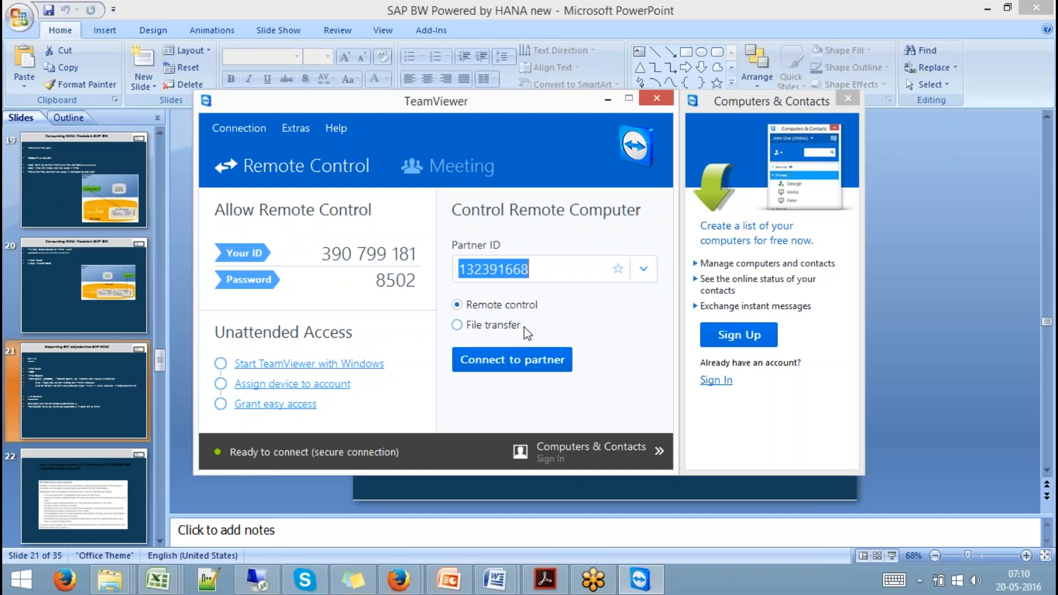
pyautogui.press('Return')
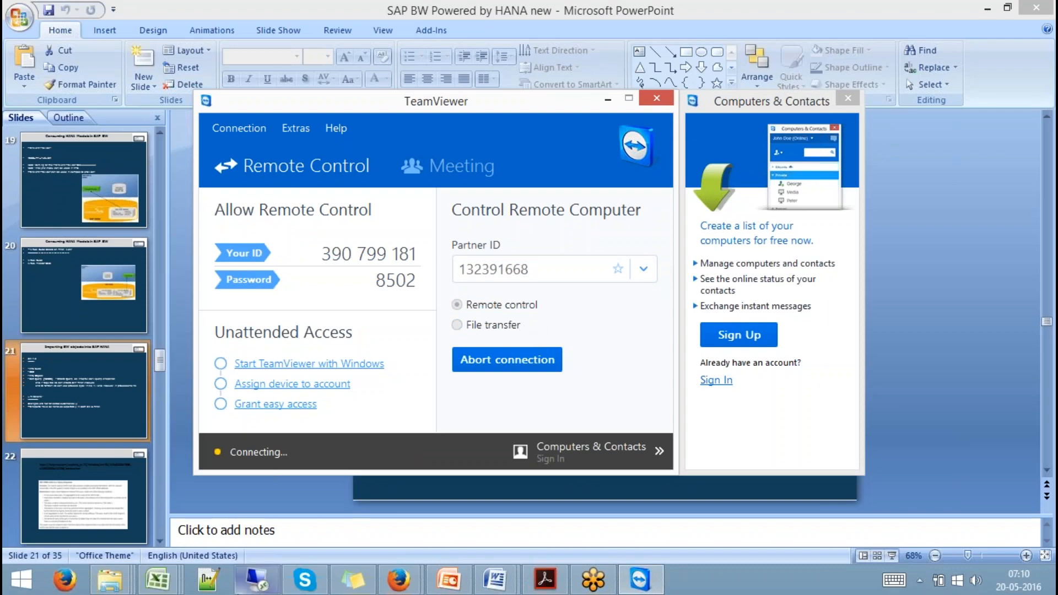
pyautogui.click(252, 584)
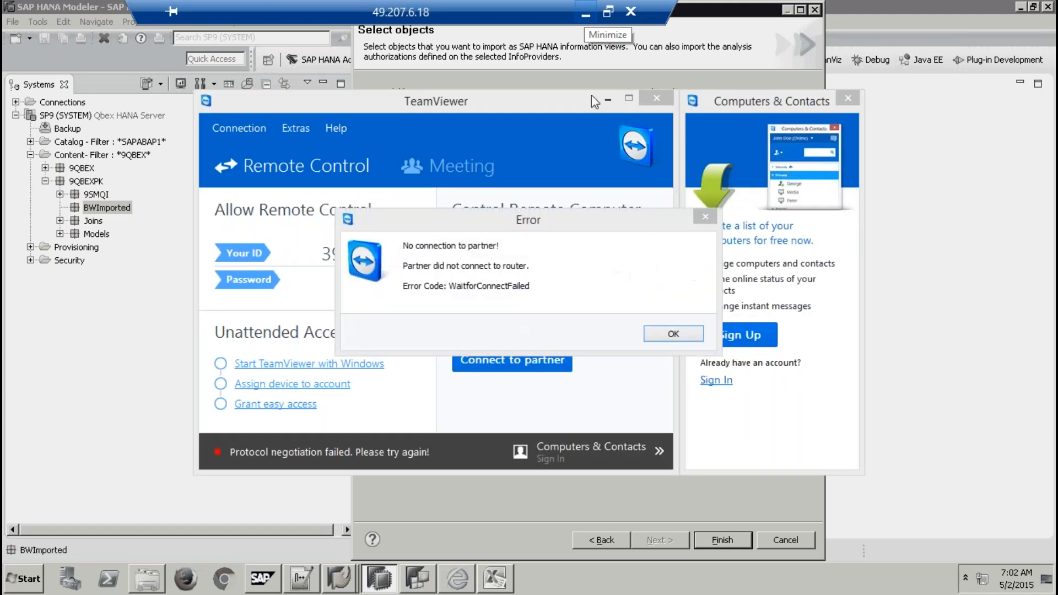
# - Dismiss the TeamViewer error and toggle the Remote Desktop window between minimized and restored
pyautogui.click(670, 337)
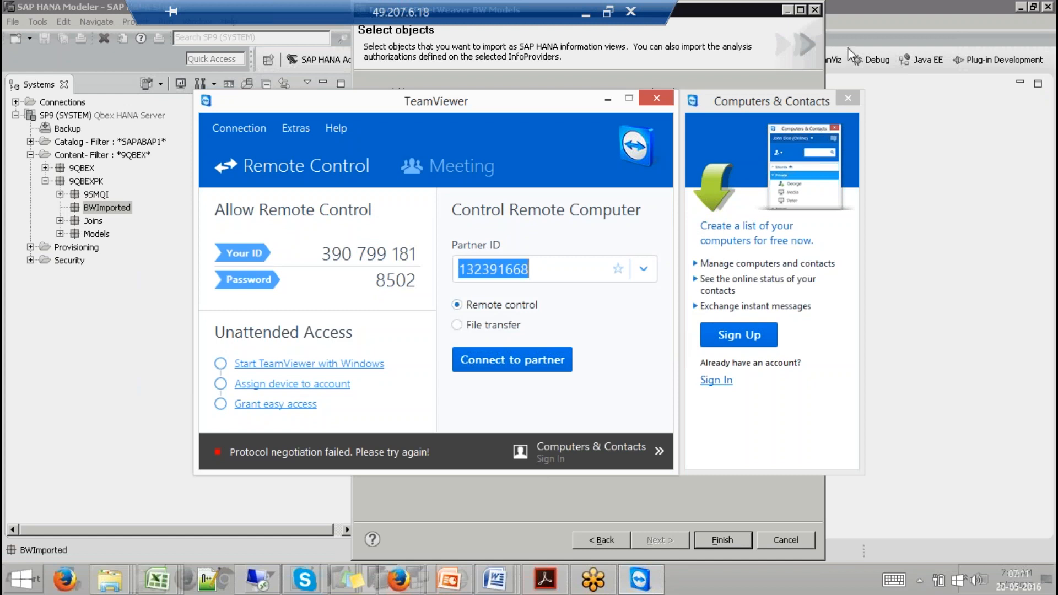
pyautogui.click(762, 26)
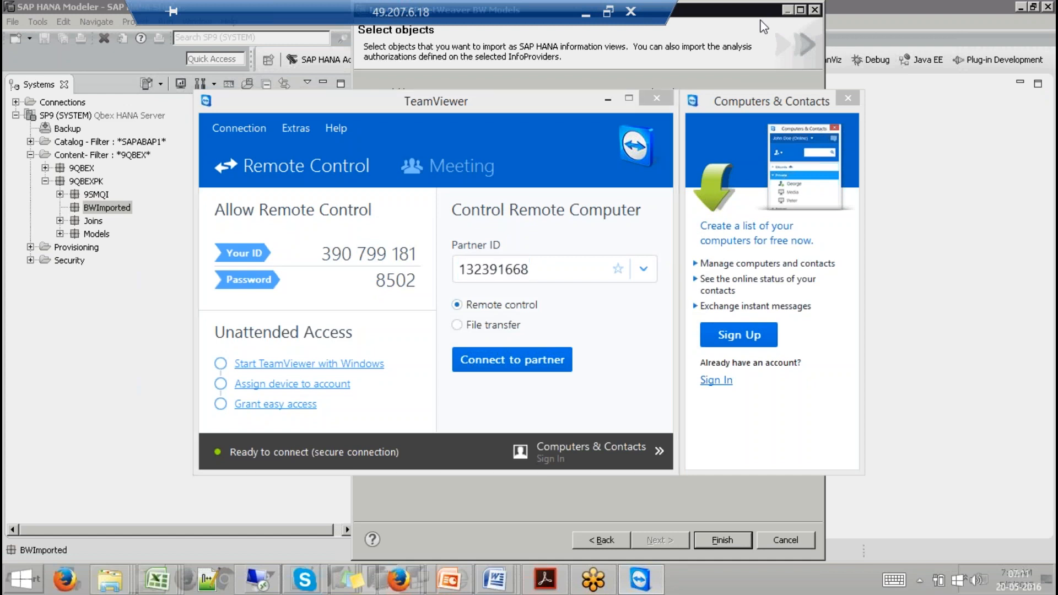
pyautogui.click(535, 20)
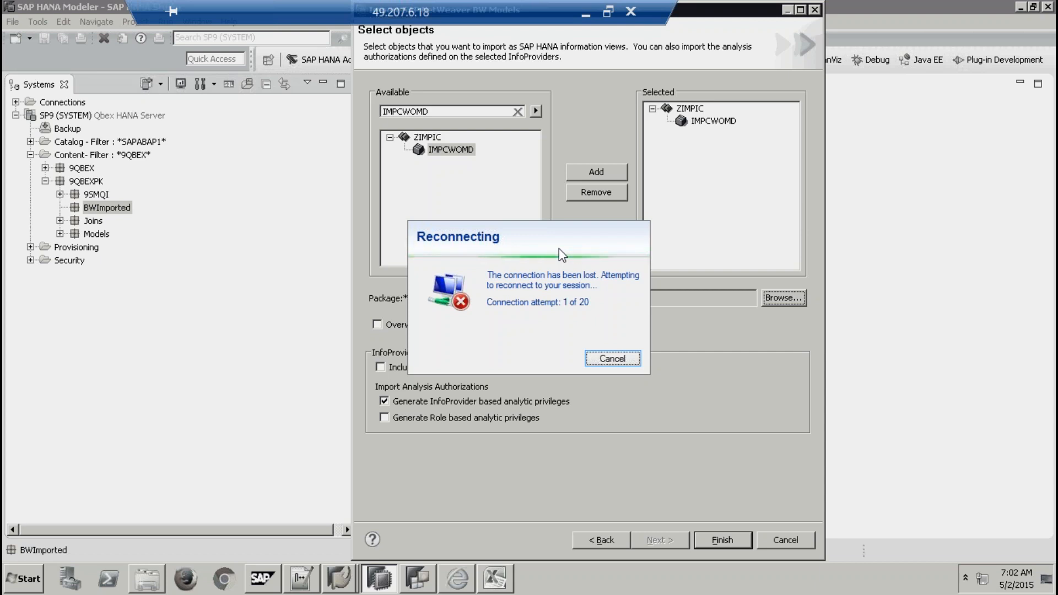
pyautogui.click(584, 22)
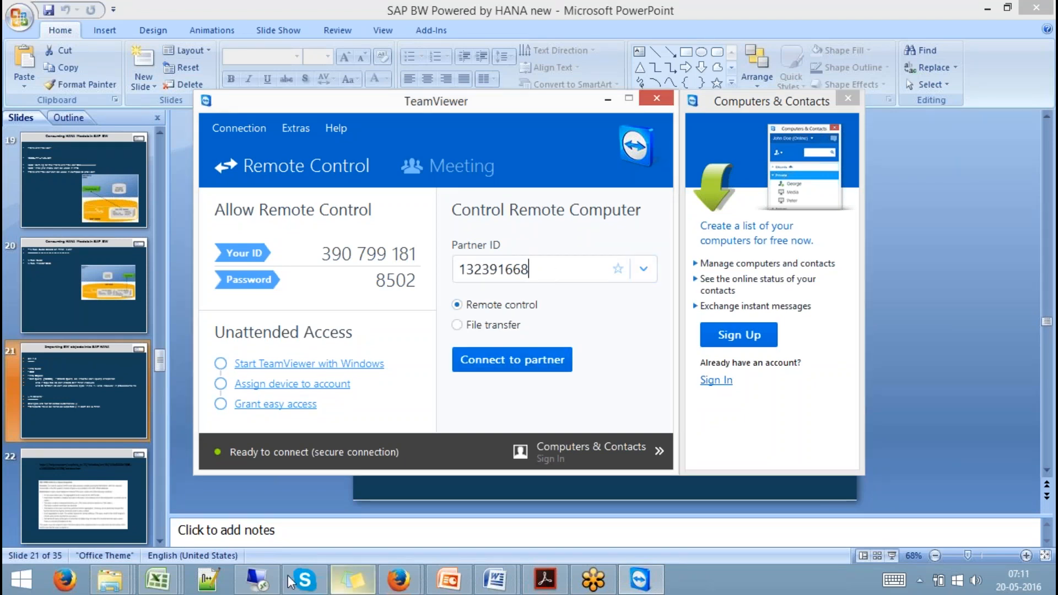
pyautogui.click(259, 579)
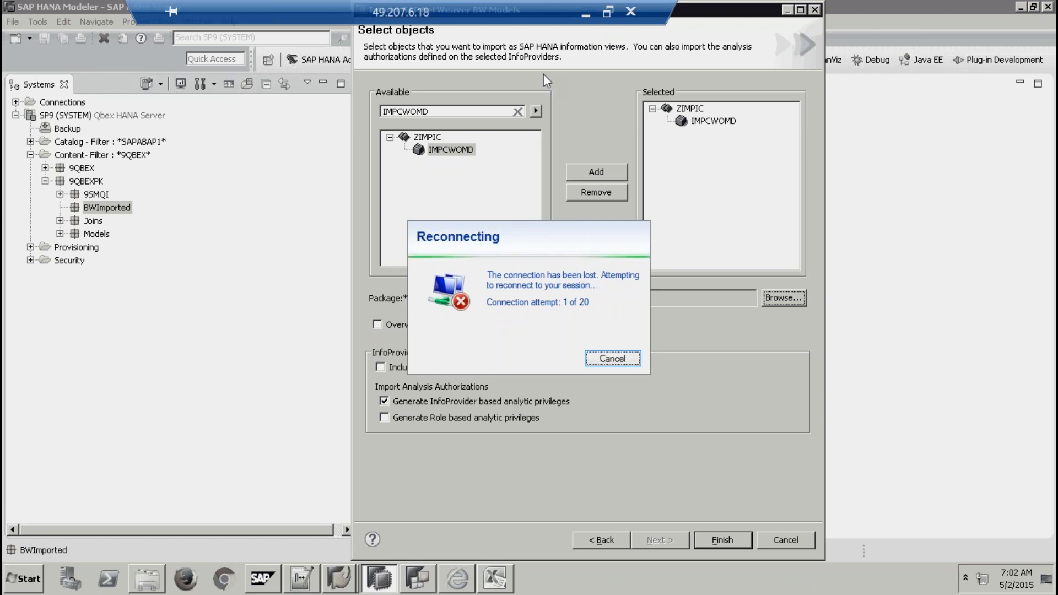
pyautogui.click(585, 20)
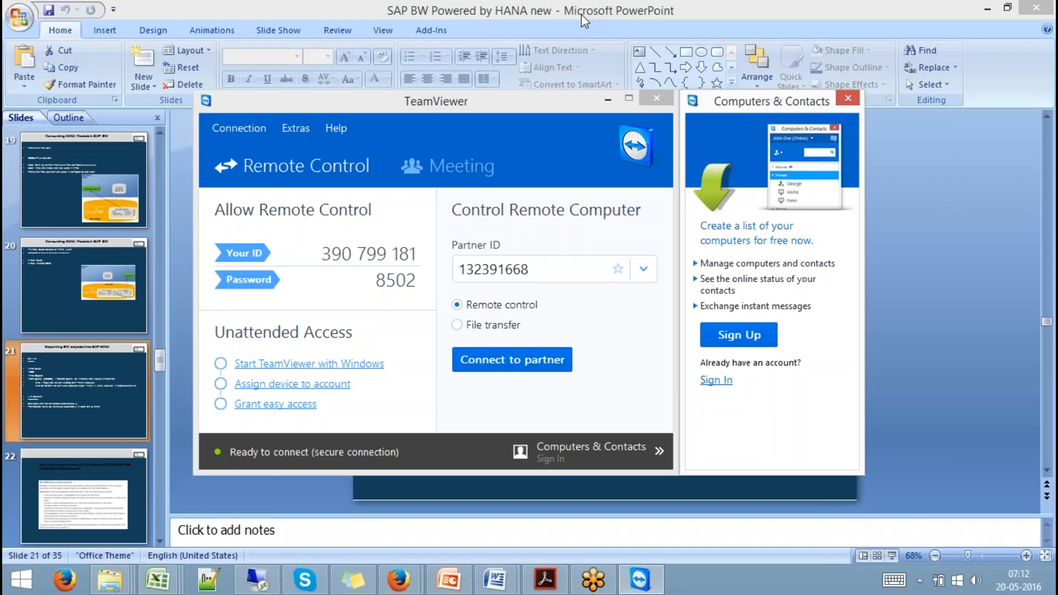
pyautogui.click(269, 580)
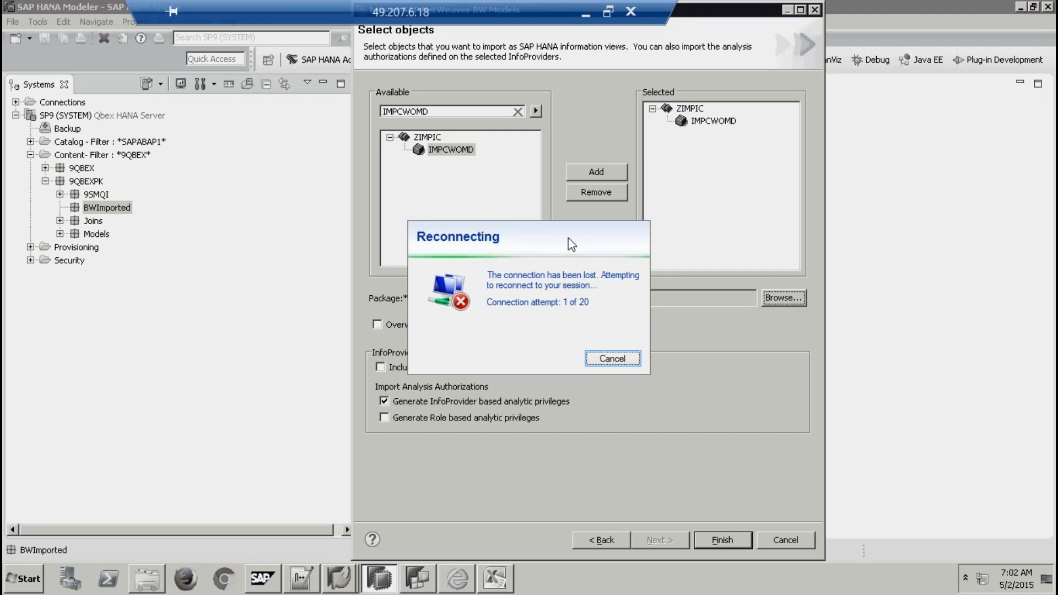
# - Cancel the stalled Reconnecting attempt and bring up the Remote Desktop Connection dialog
pyautogui.click(585, 18)
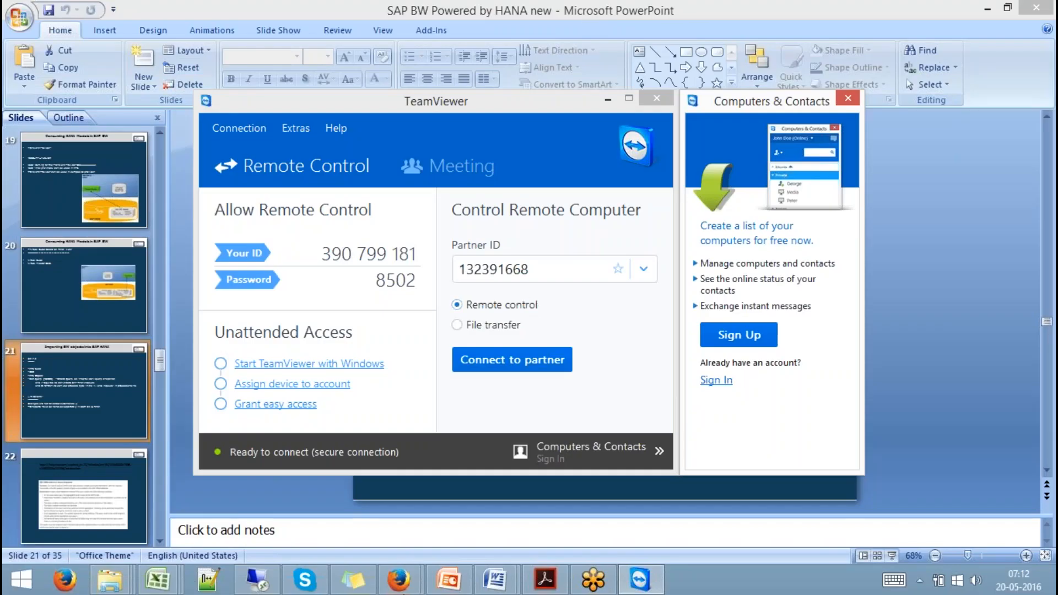
pyautogui.click(258, 580)
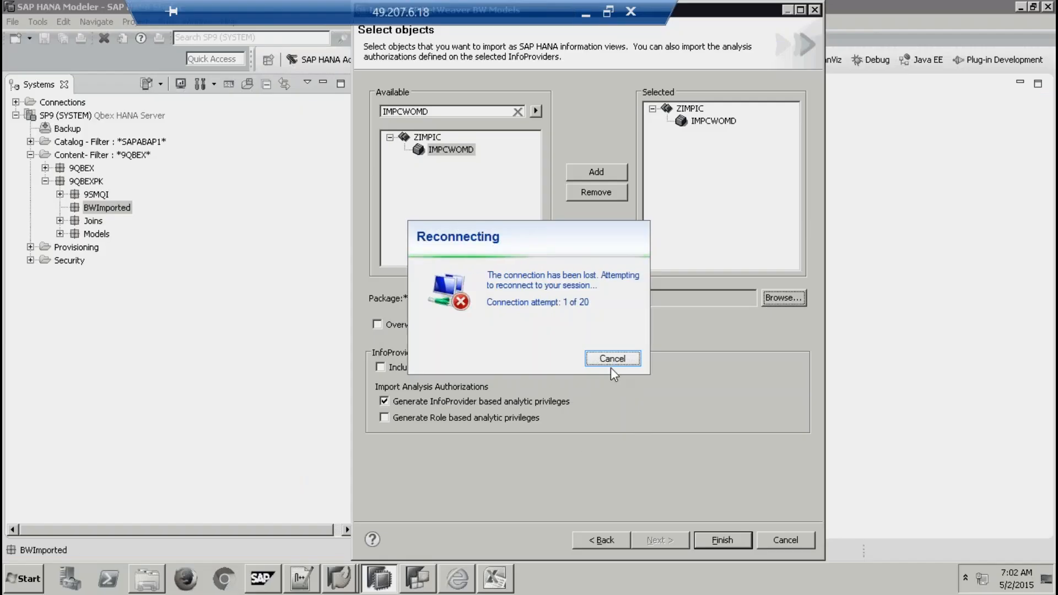
pyautogui.click(611, 358)
pyautogui.click(260, 583)
# - Start a new remote connection, then cancel the slow attempt
pyautogui.press('Return')
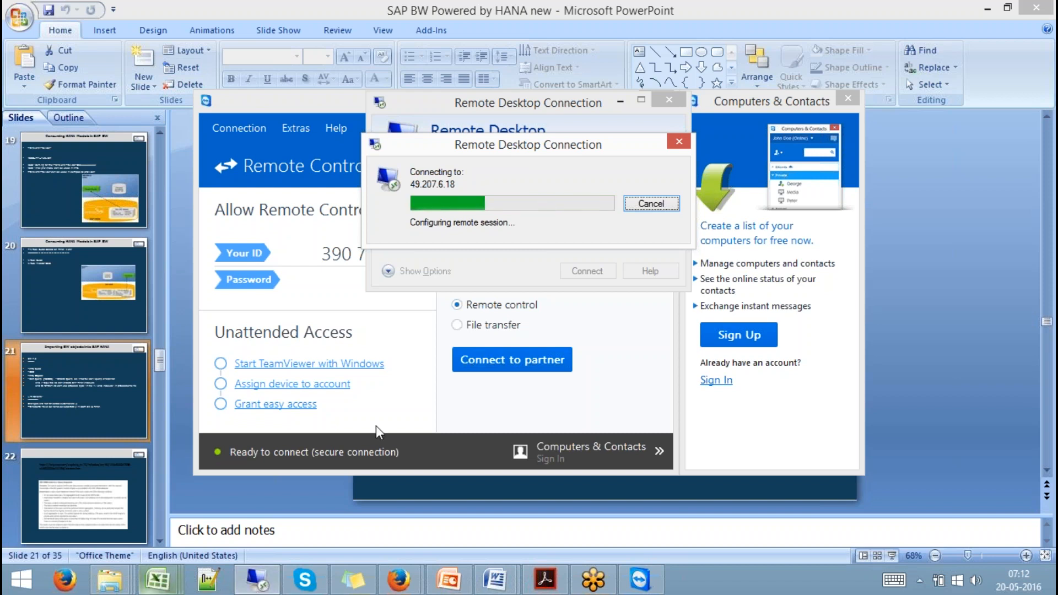
pyautogui.moveTo(552, 156)
pyautogui.mouseDown()
pyautogui.moveTo(588, 187)
pyautogui.moveTo(570, 152)
pyautogui.mouseUp()
pyautogui.click(920, 580)
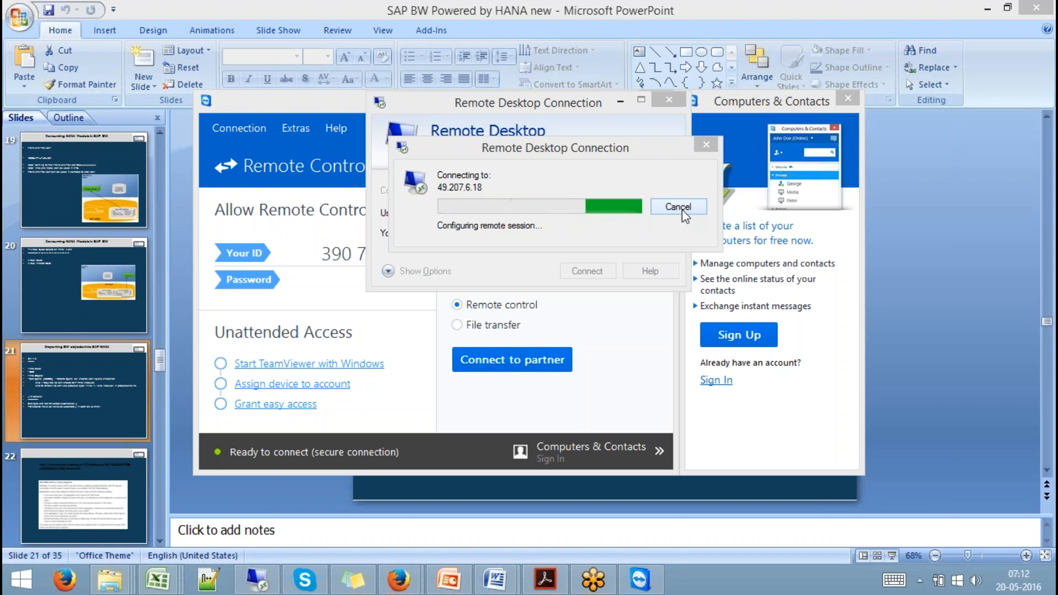
pyautogui.click(679, 207)
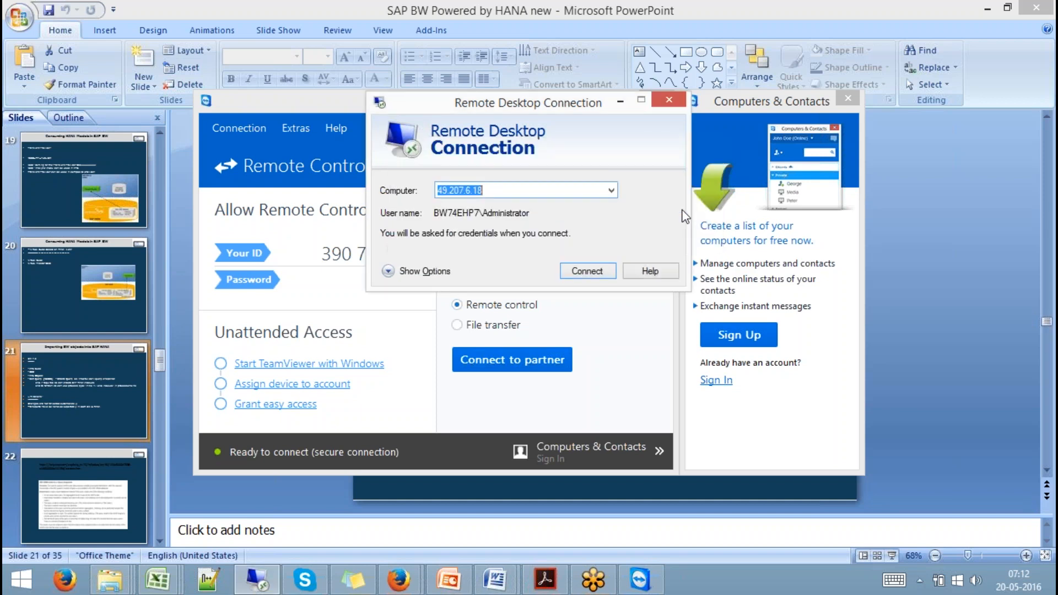
# - Reconnect to 49.207.6.18 with the Administrator password and bring TeamViewer to the front
pyautogui.click(587, 270)
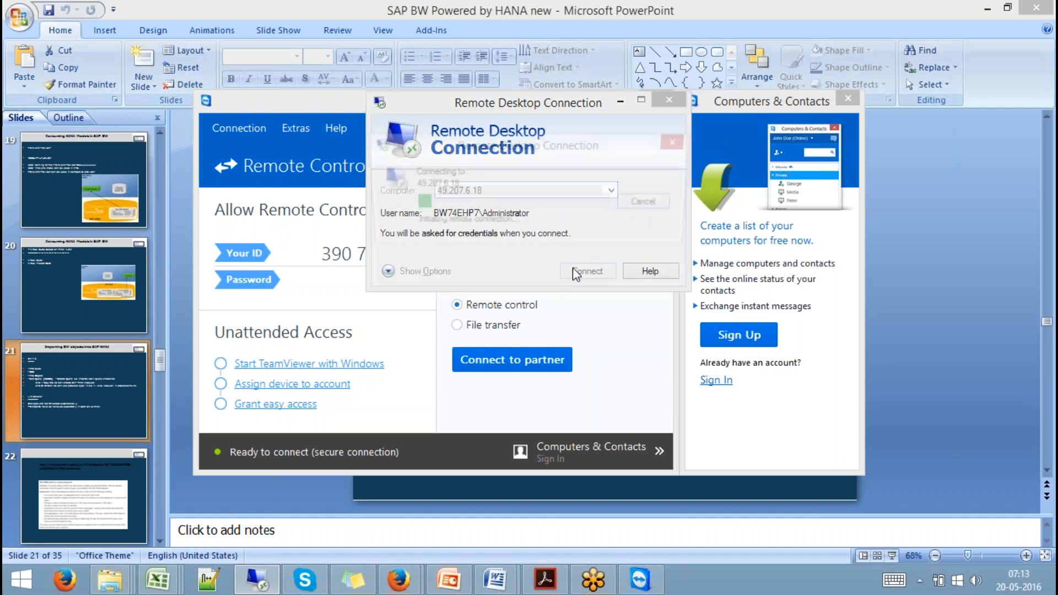
pyautogui.write('•')
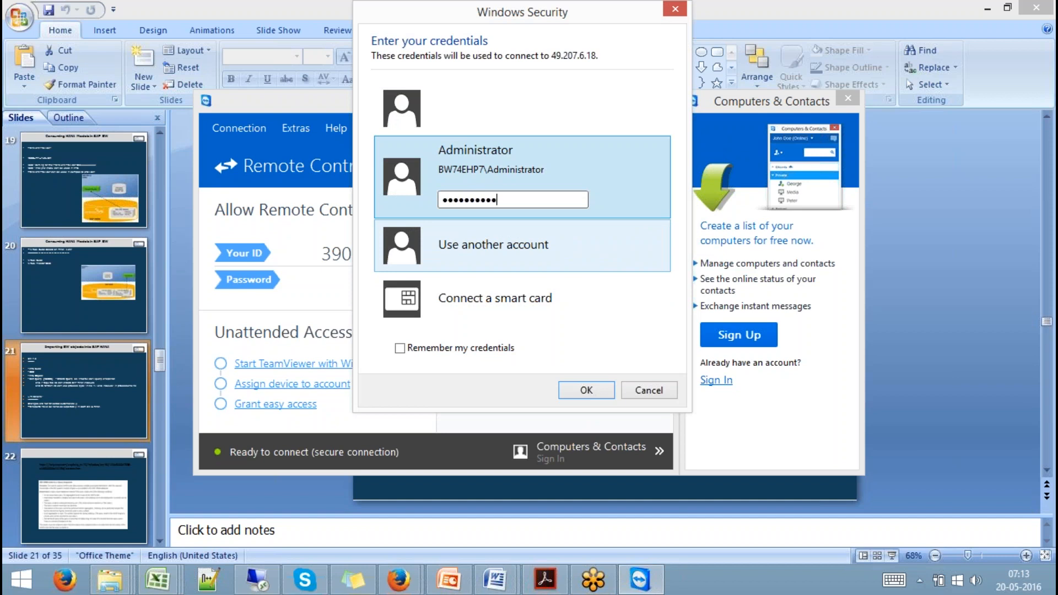
pyautogui.press('Return')
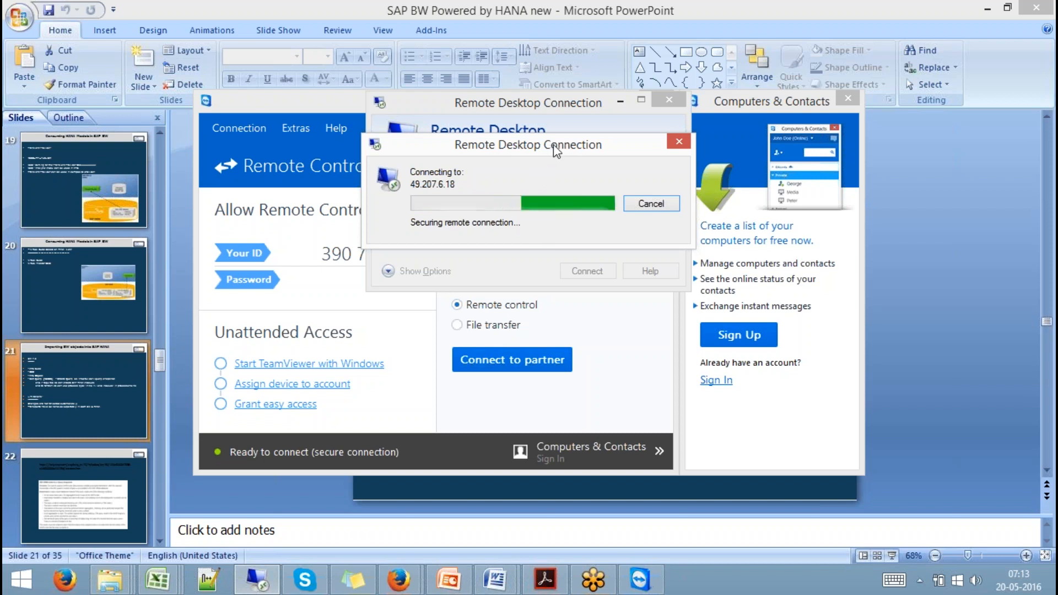
pyautogui.click(307, 101)
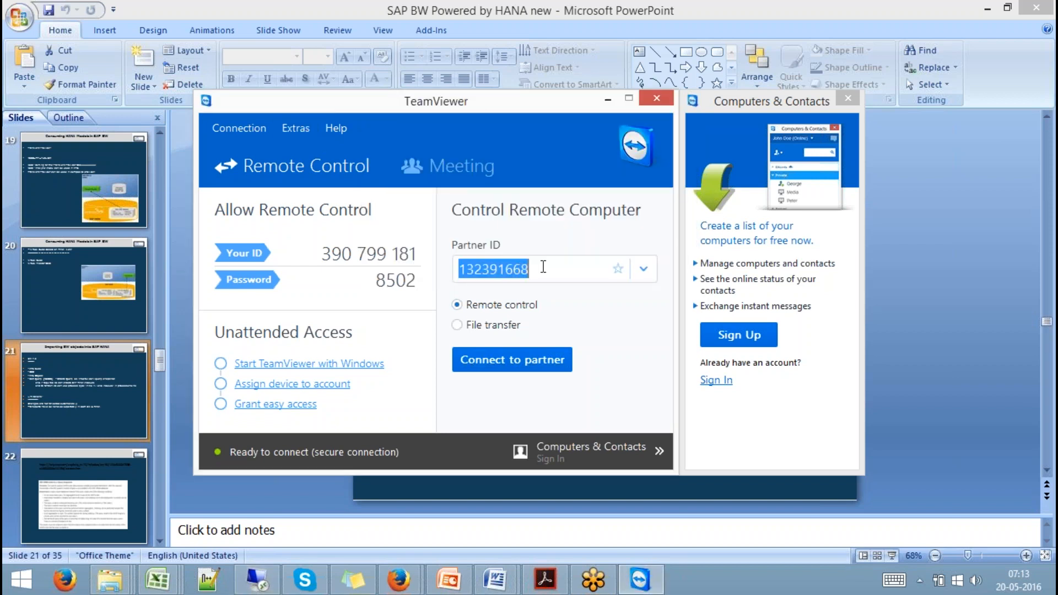
# - Replace the TeamViewer partner ID with the new partner's ID, connect, and log on with the partner's password
pyautogui.click(543, 266)
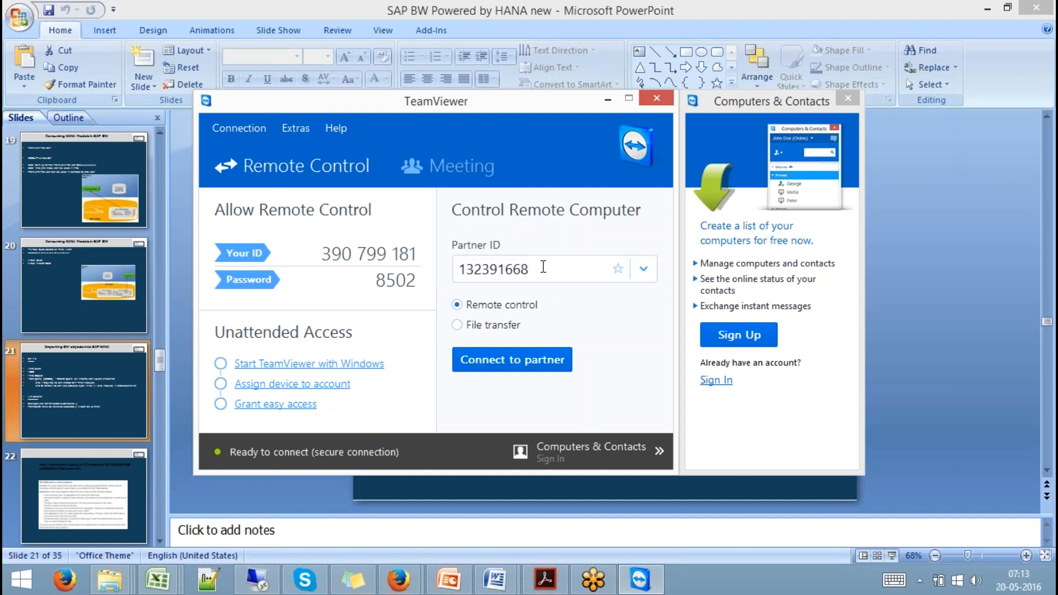
pyautogui.hotkey('ctrl', 'a')
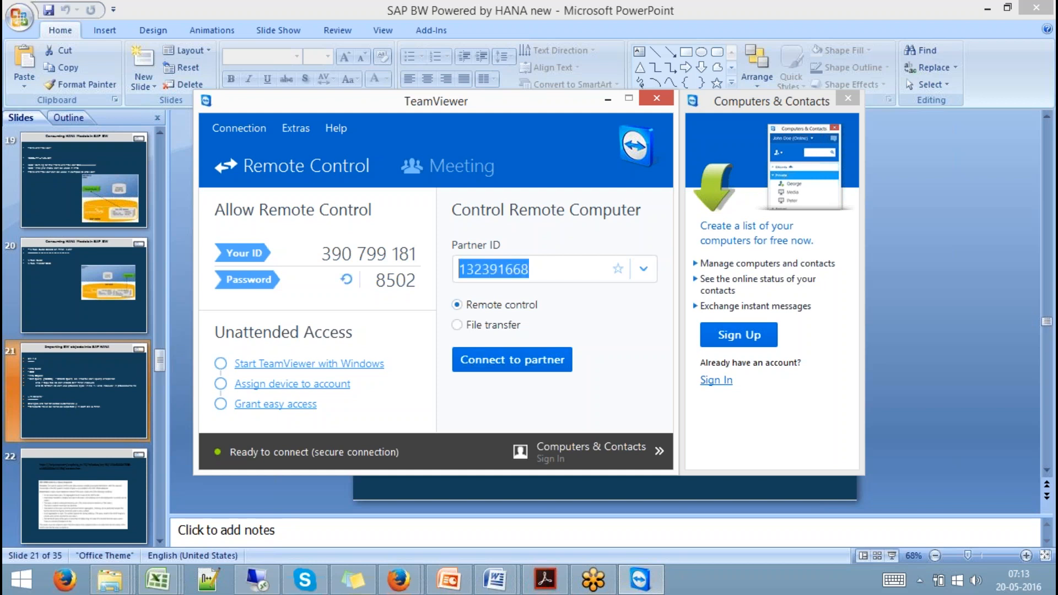
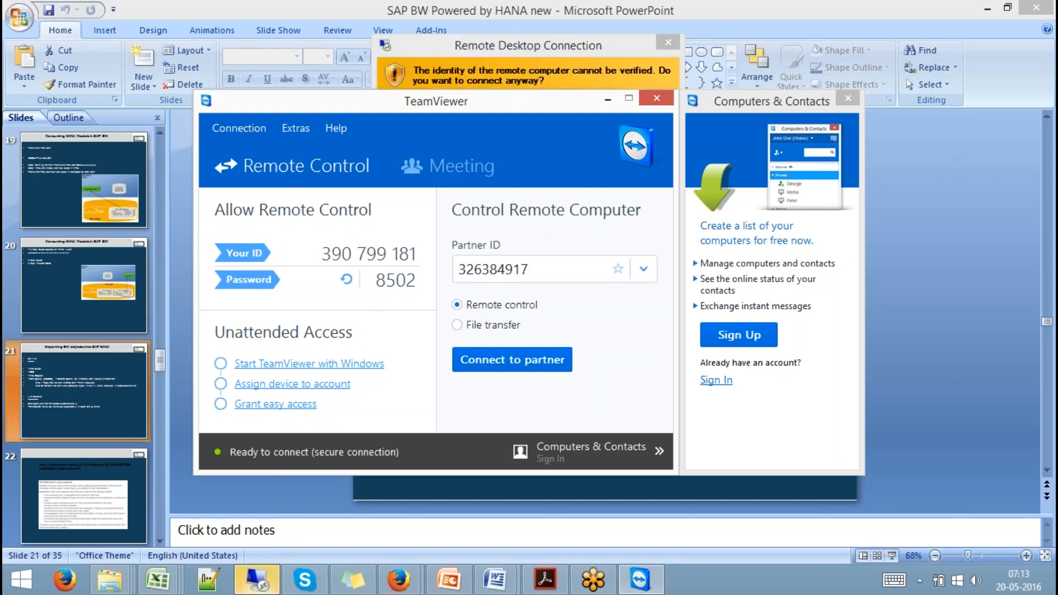
pyautogui.press('Return')
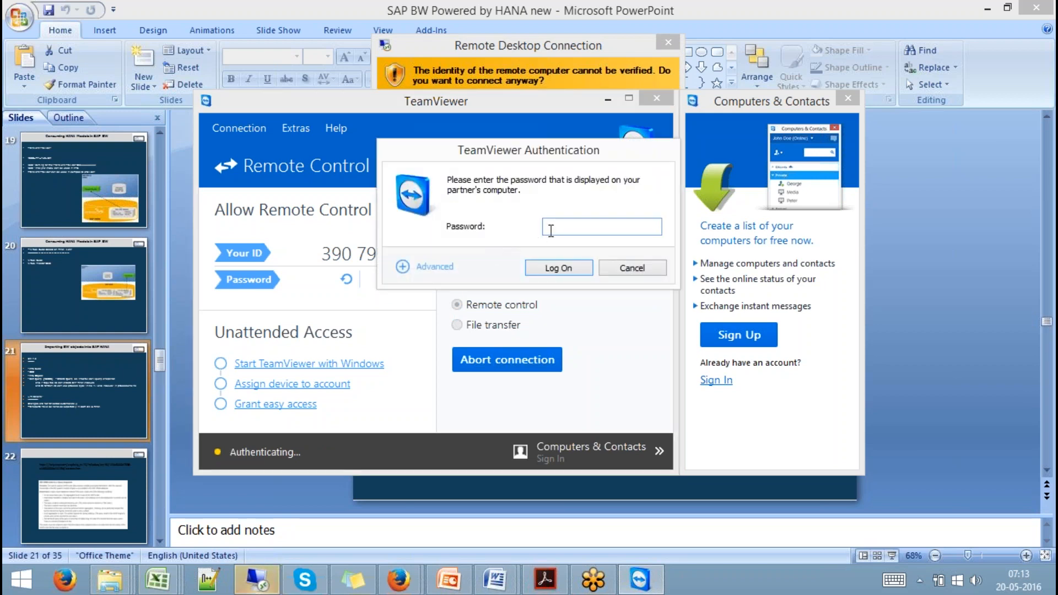
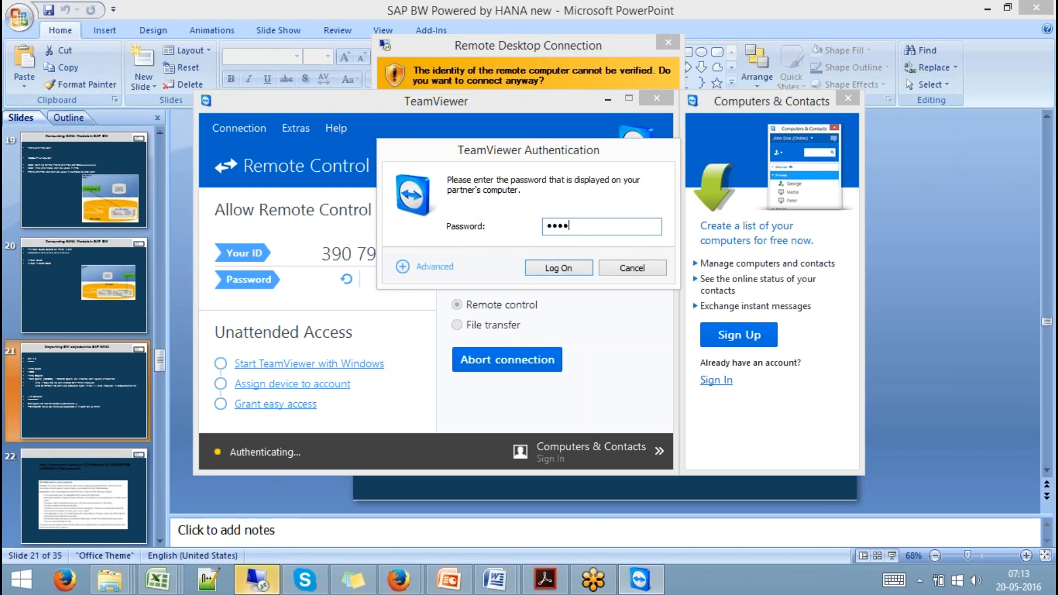
pyautogui.press('Return')
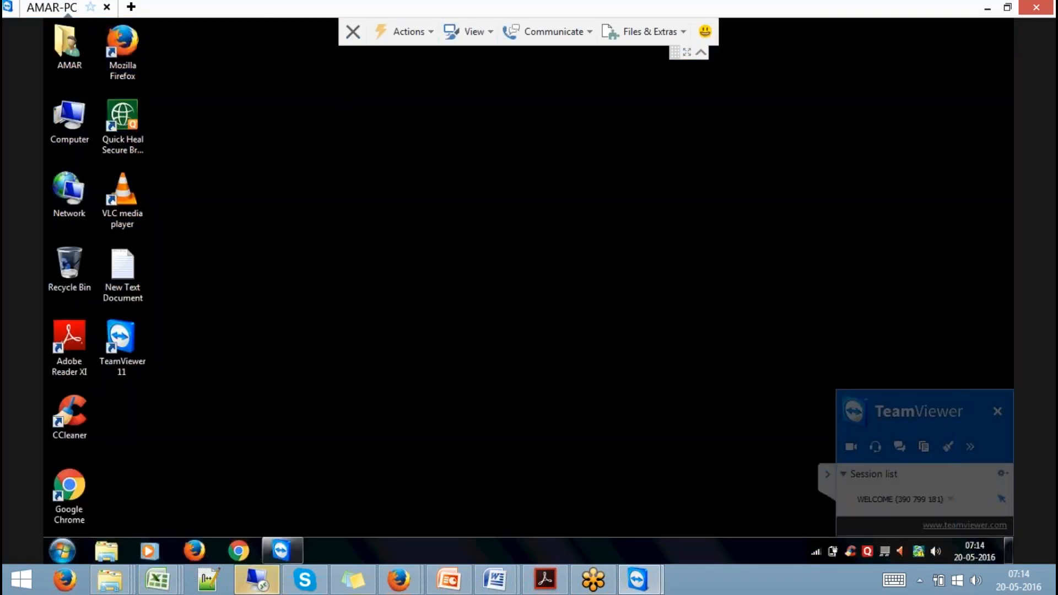
# - Collapse the session list, look through the Actions, View and Communicate menus, and open the remote Start menu
pyautogui.click(824, 469)
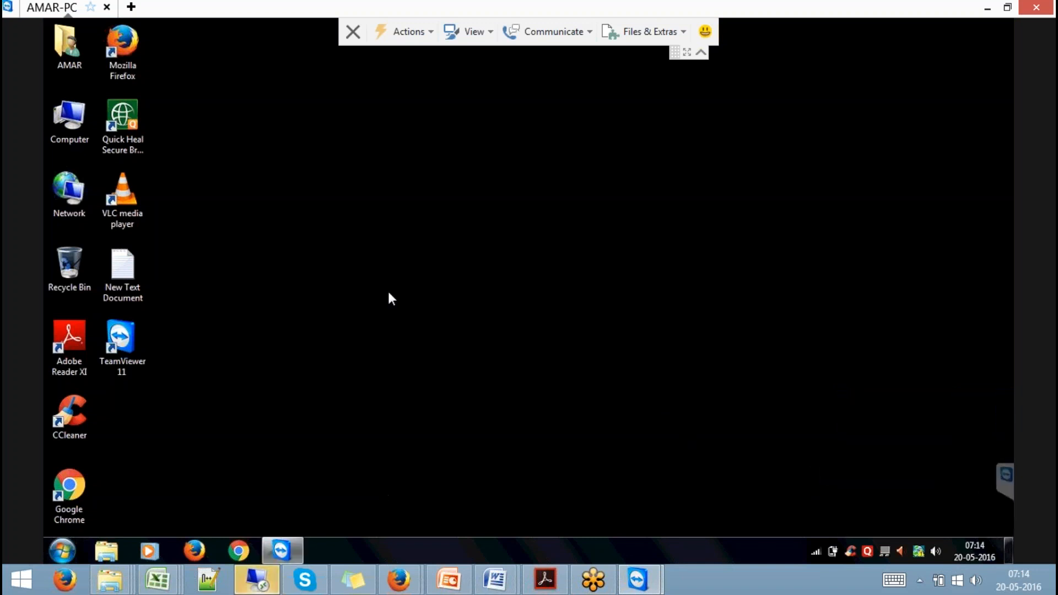
pyautogui.click(429, 32)
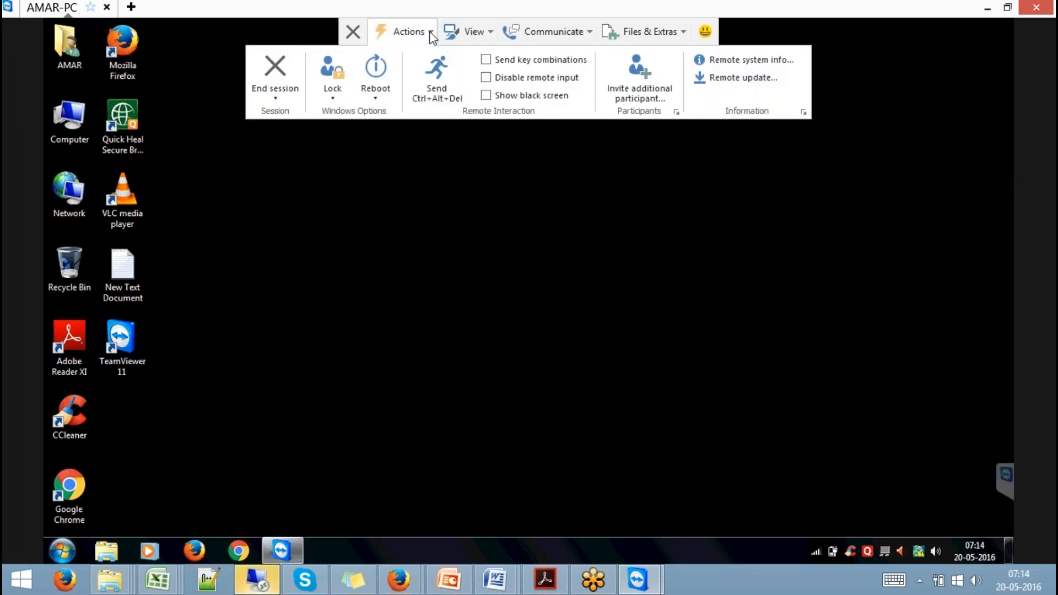
pyautogui.click(484, 32)
pyautogui.click(486, 32)
pyautogui.click(485, 32)
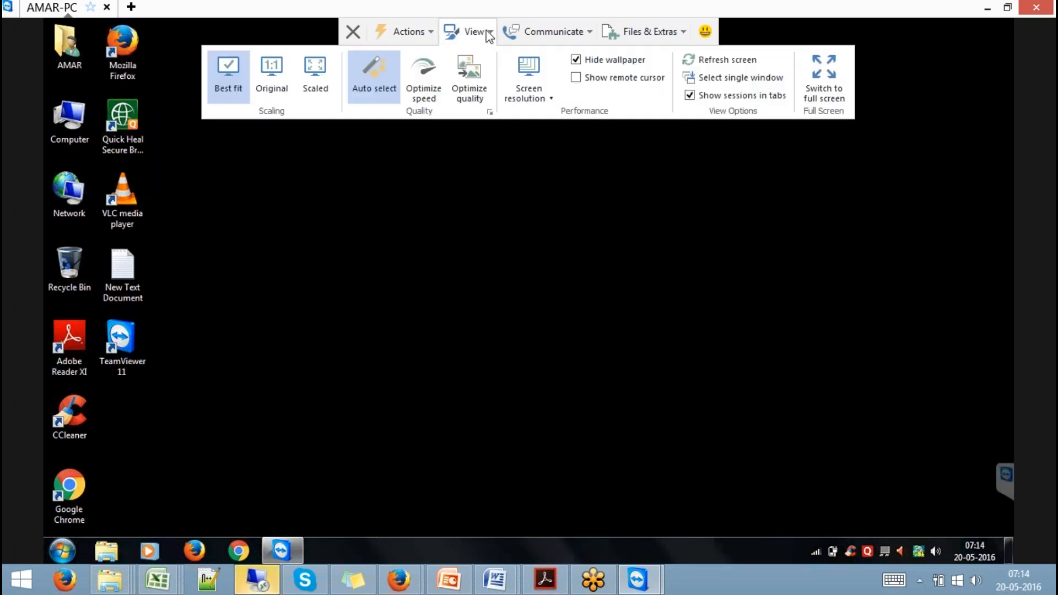
pyautogui.click(567, 32)
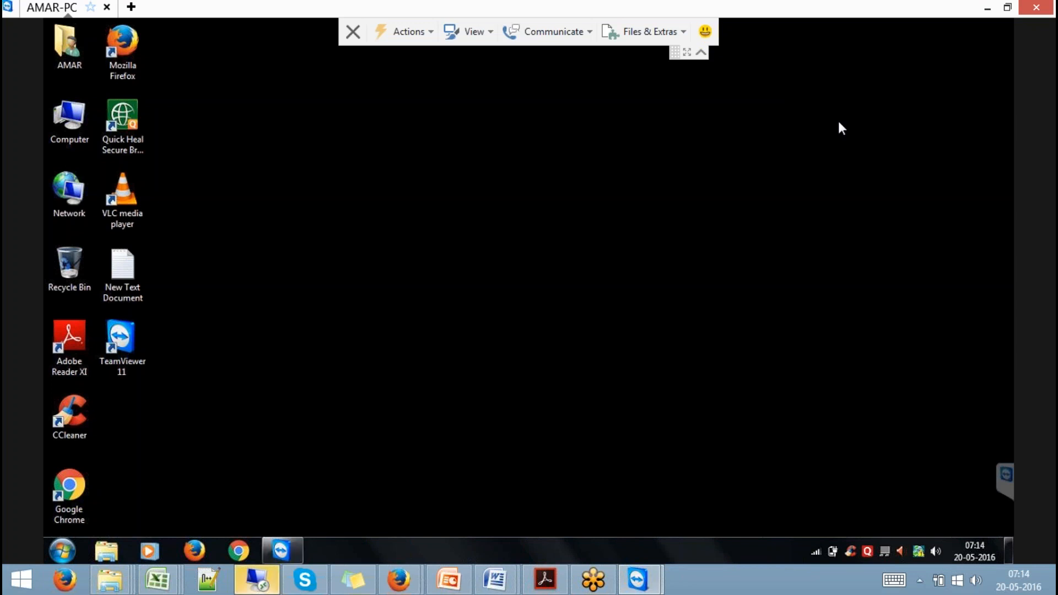
pyautogui.click(65, 549)
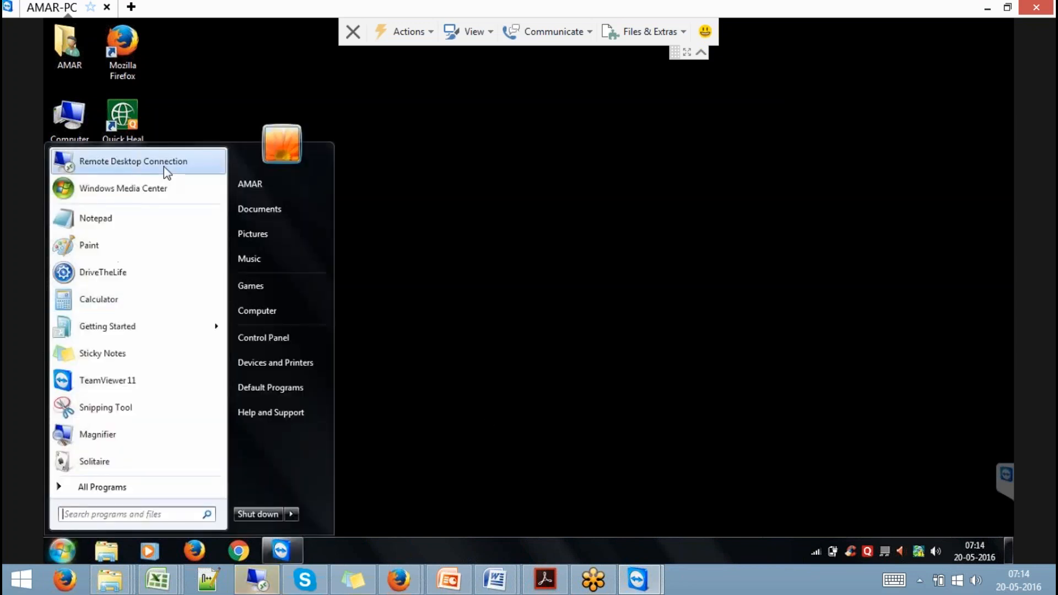
# - Launch Remote Desktop Connection on the remote computer and connect to 192.168.1.65
pyautogui.click(164, 166)
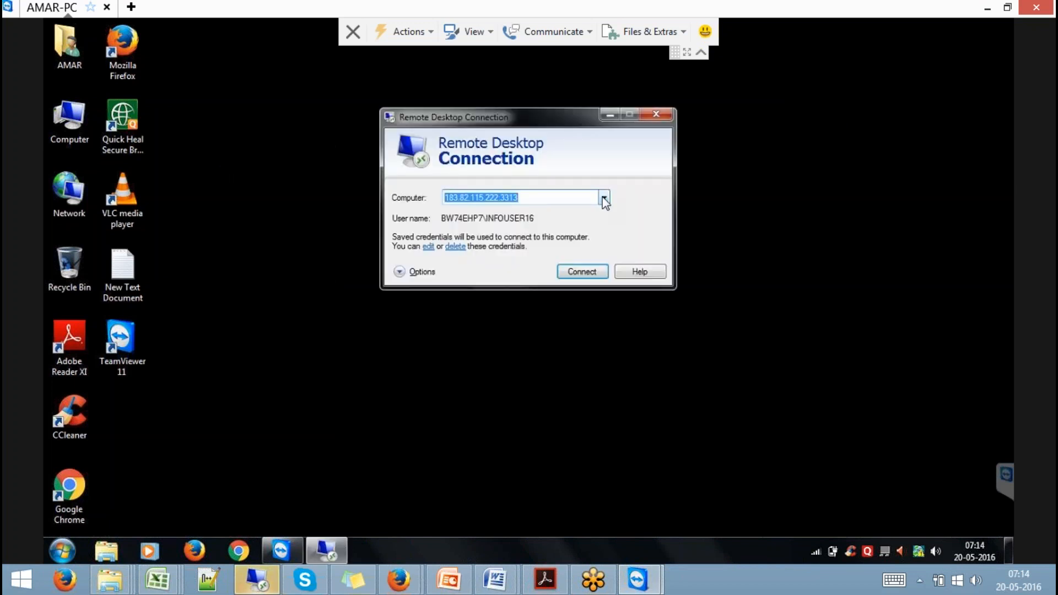
pyautogui.click(604, 198)
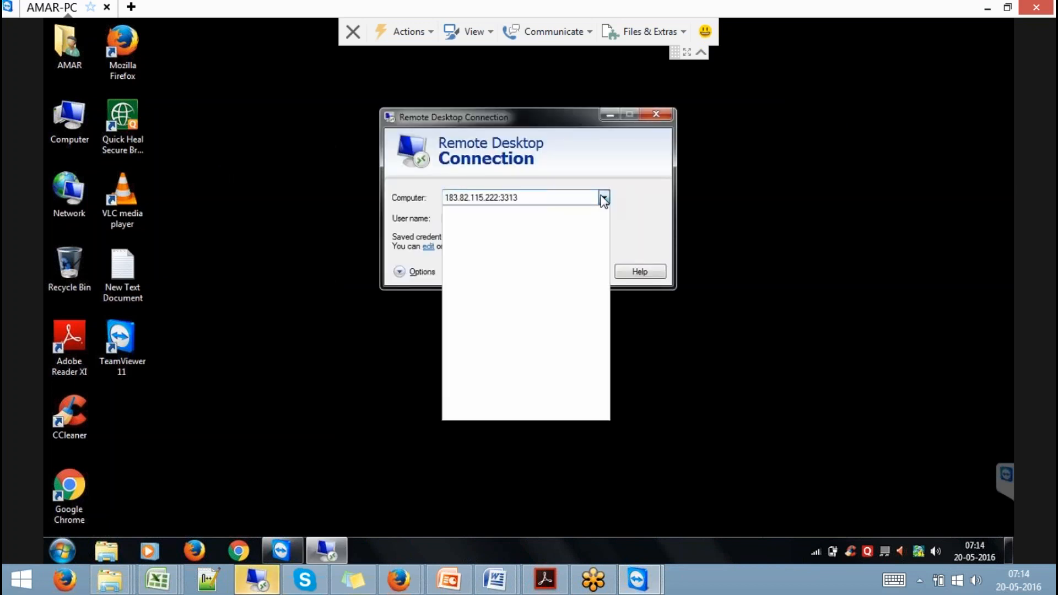
pyautogui.click(604, 198)
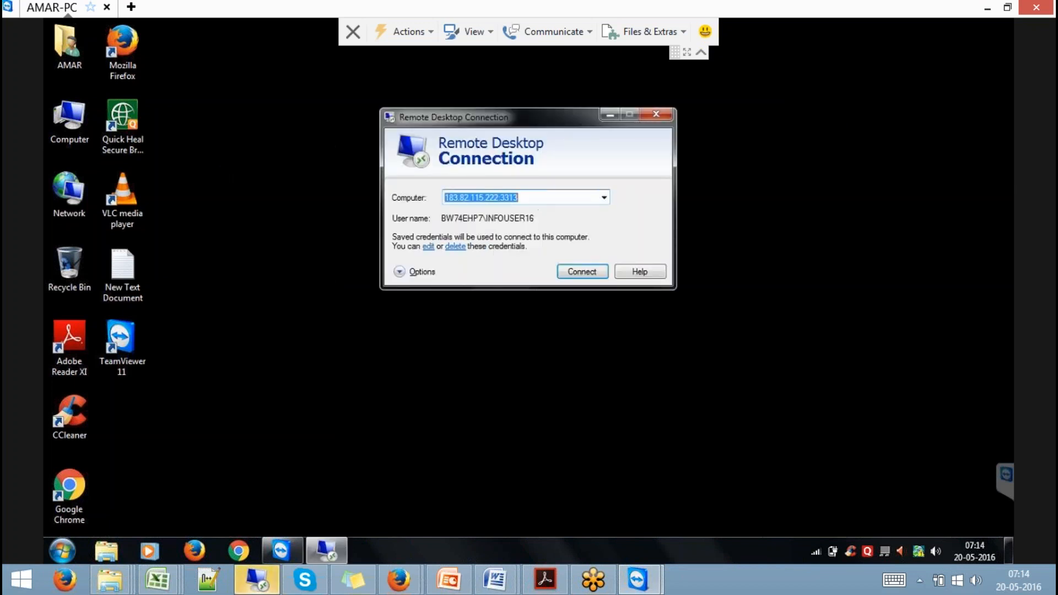
pyautogui.write('192')
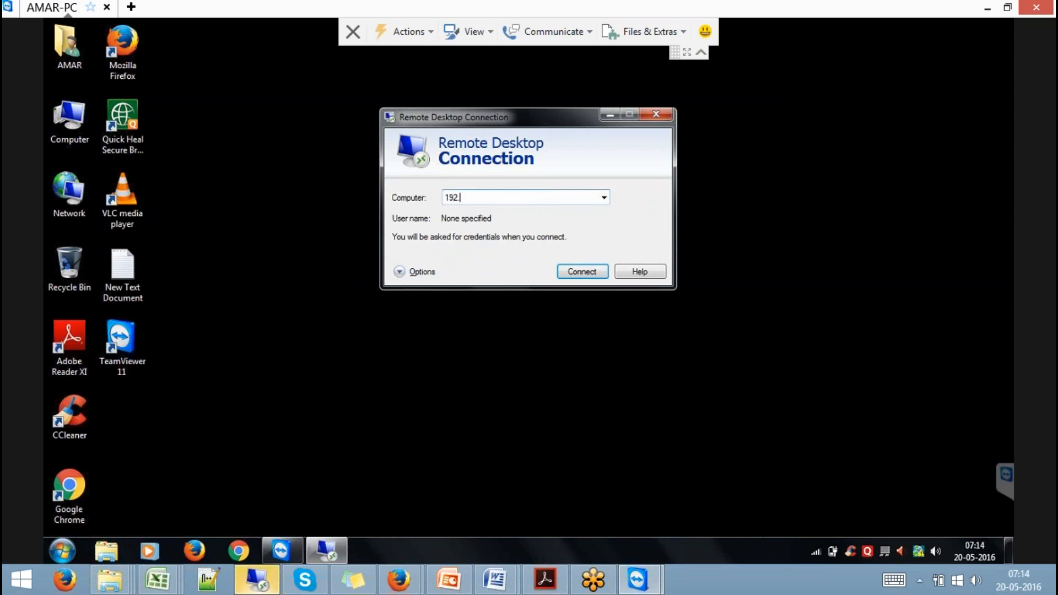
pyautogui.write('.168.1.65')
pyautogui.press('Return')
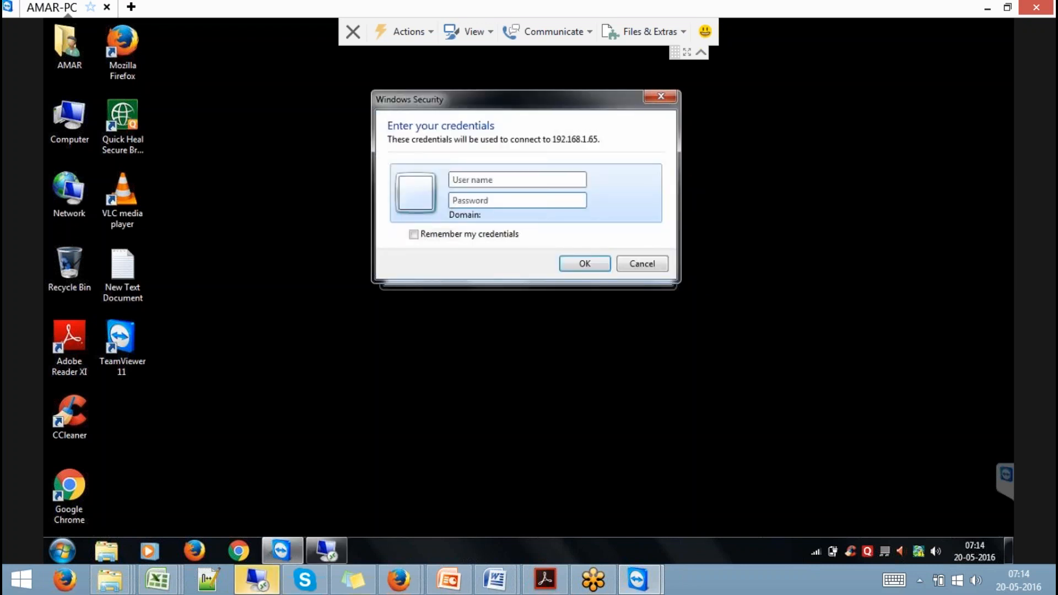
# - Enter the login password and accept the certificate warning to complete the connection
pyautogui.write('Administrator')
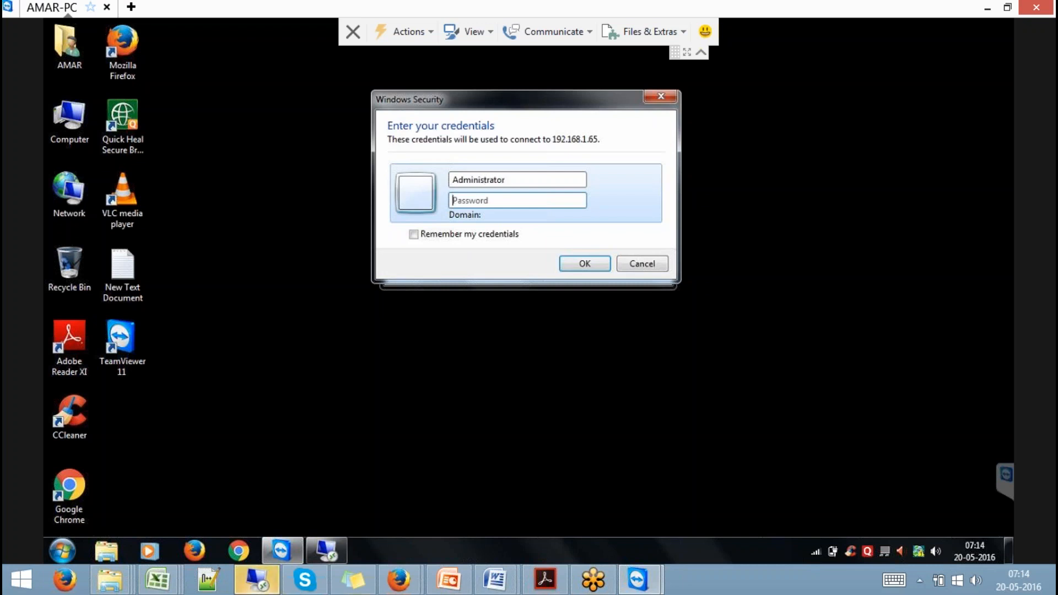
pyautogui.write('•')
pyautogui.click(582, 264)
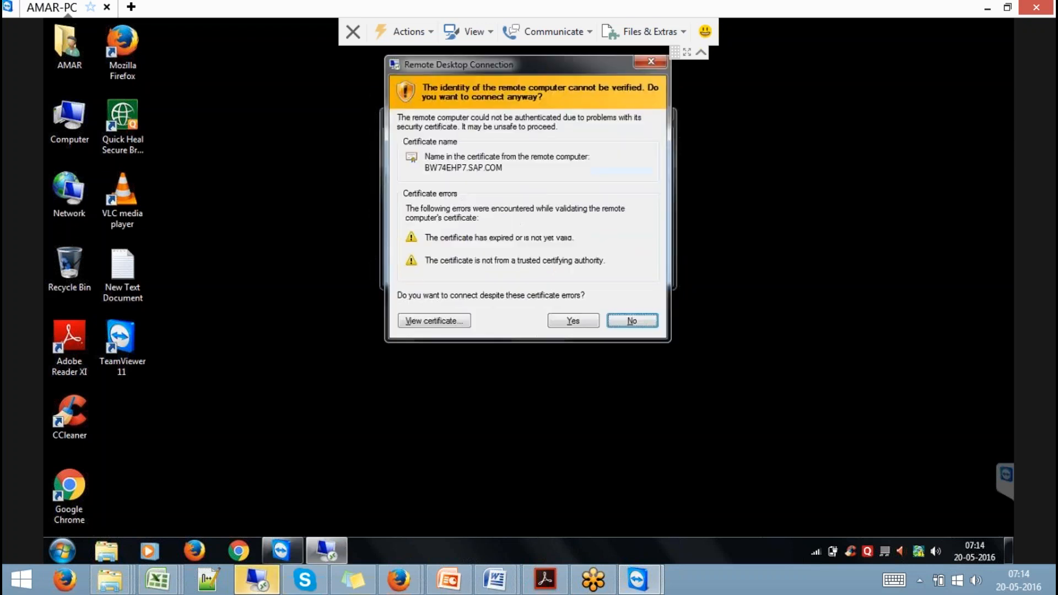
pyautogui.click(573, 321)
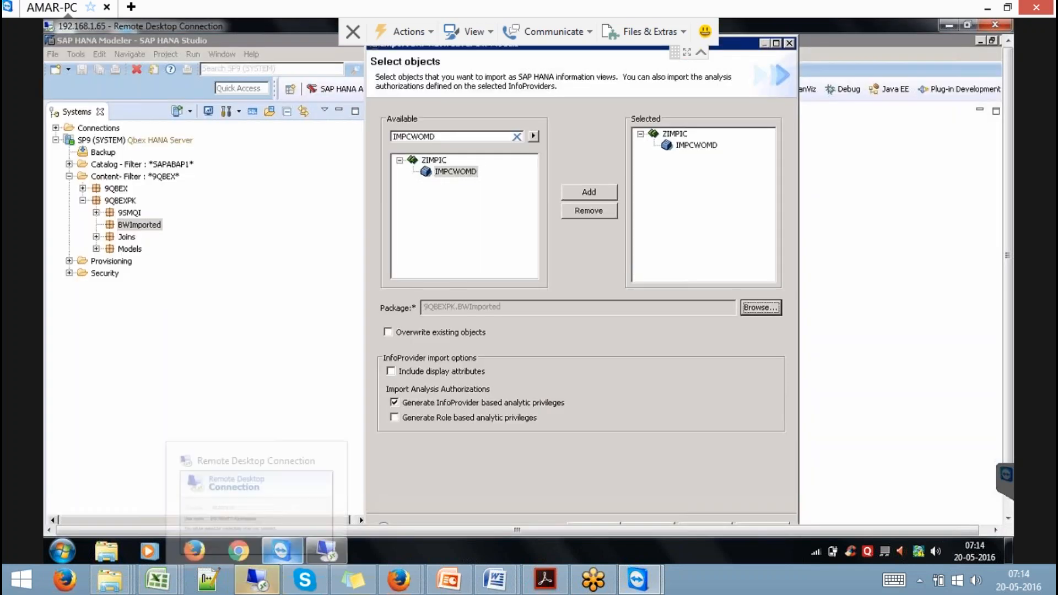
# - Dismiss the leftover local certificate warning and close the local Remote Desktop window
pyautogui.click(259, 579)
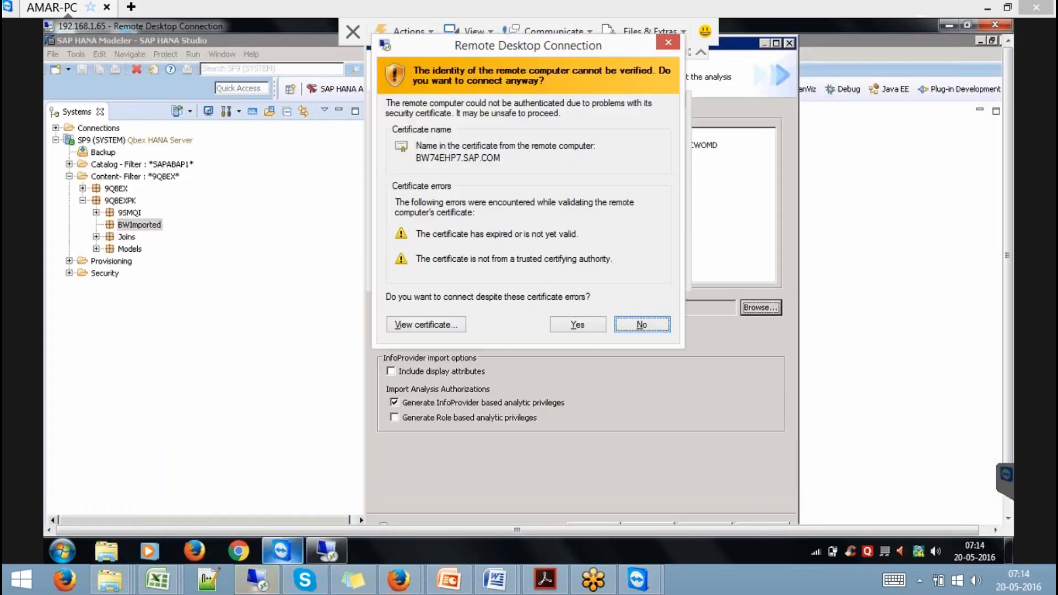
pyautogui.click(650, 328)
pyautogui.click(673, 102)
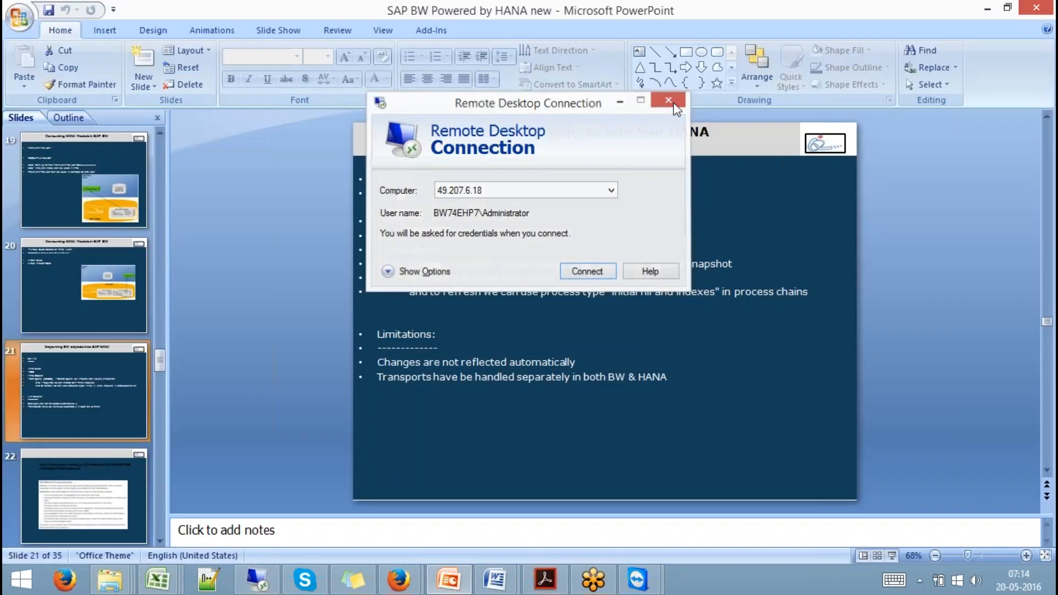
# - Return to the TeamViewer session and select IMPCWOMD among the available BW objects
pyautogui.moveTo(637, 580)
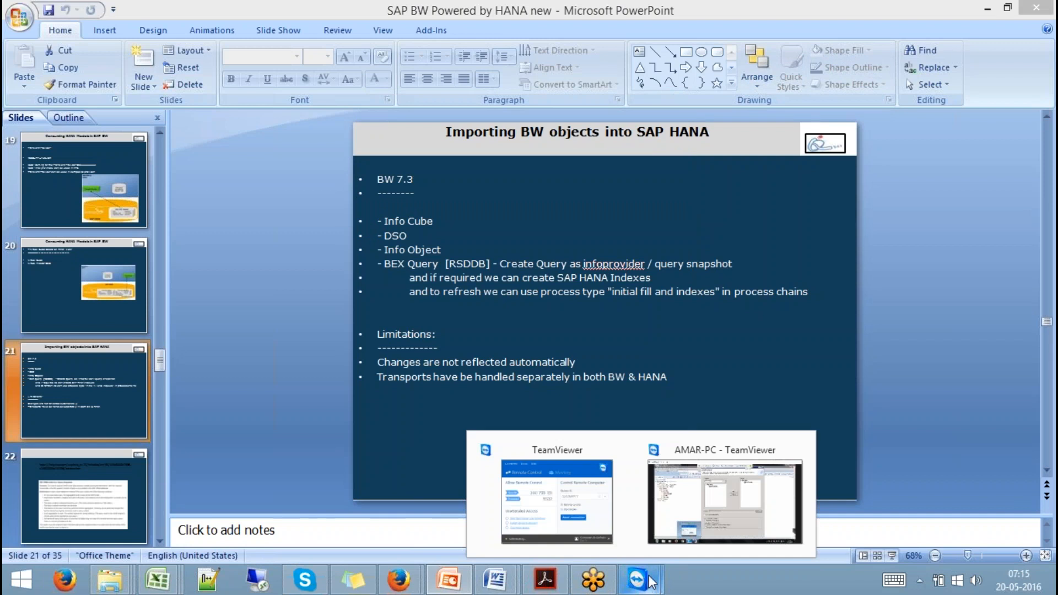
pyautogui.click(734, 509)
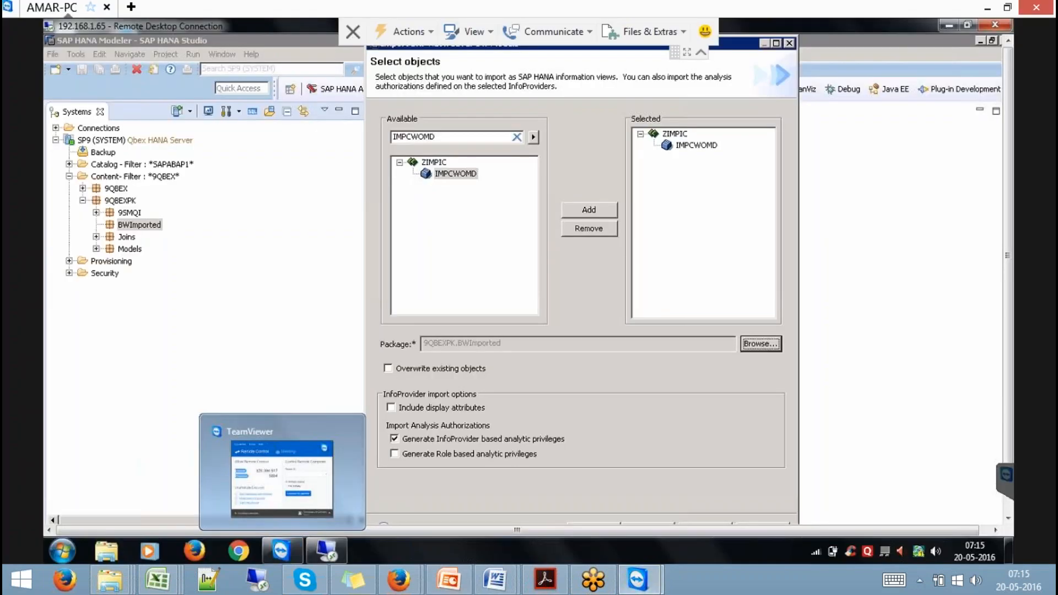
pyautogui.click(457, 173)
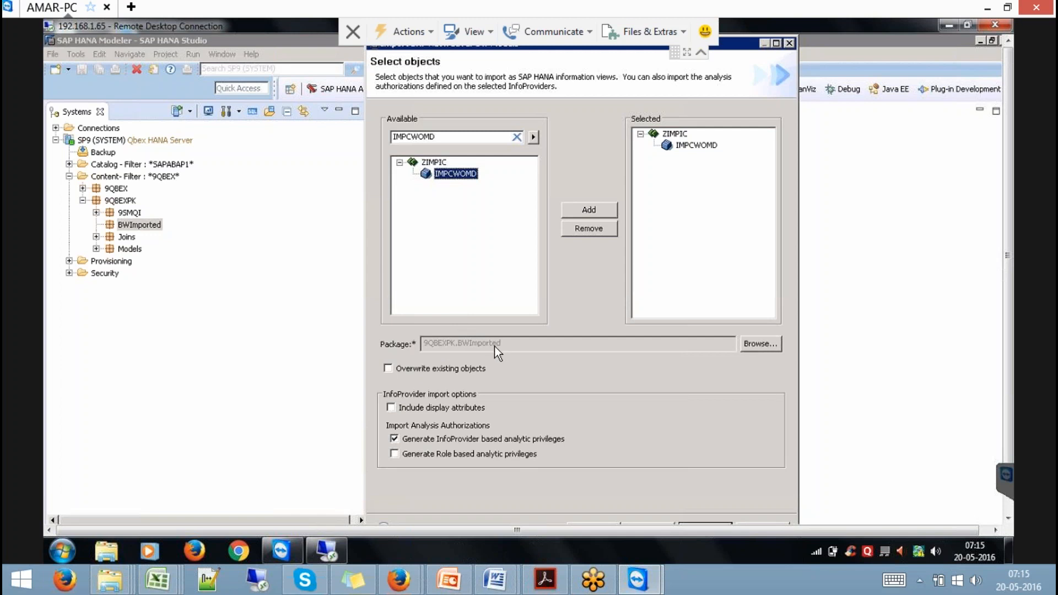
# - Leave Overwrite existing objects off, select IMPCWOMD, and finish the import into BWImported
pyautogui.click(430, 369)
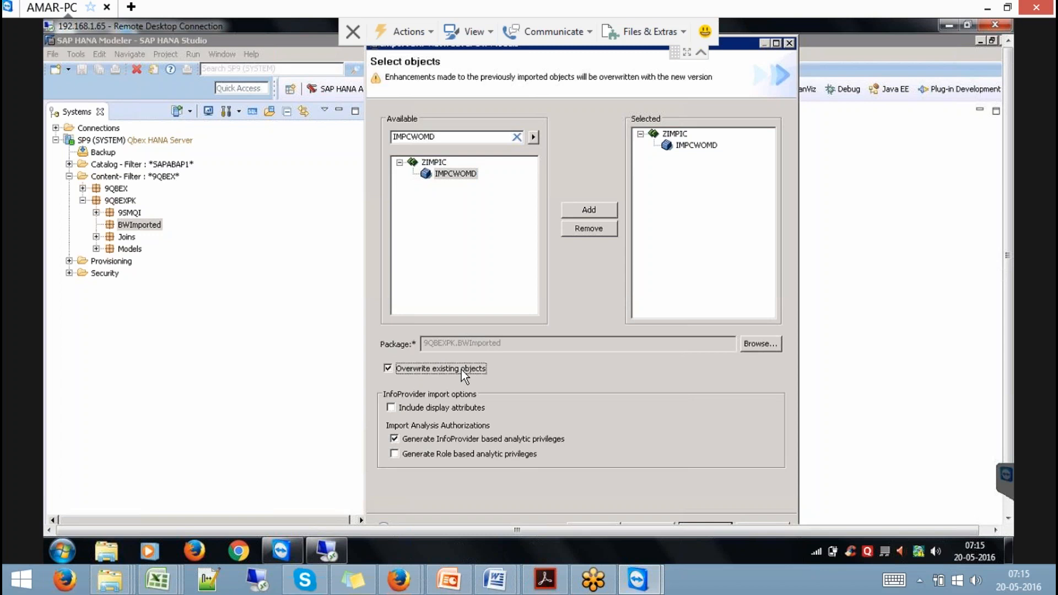
pyautogui.click(461, 369)
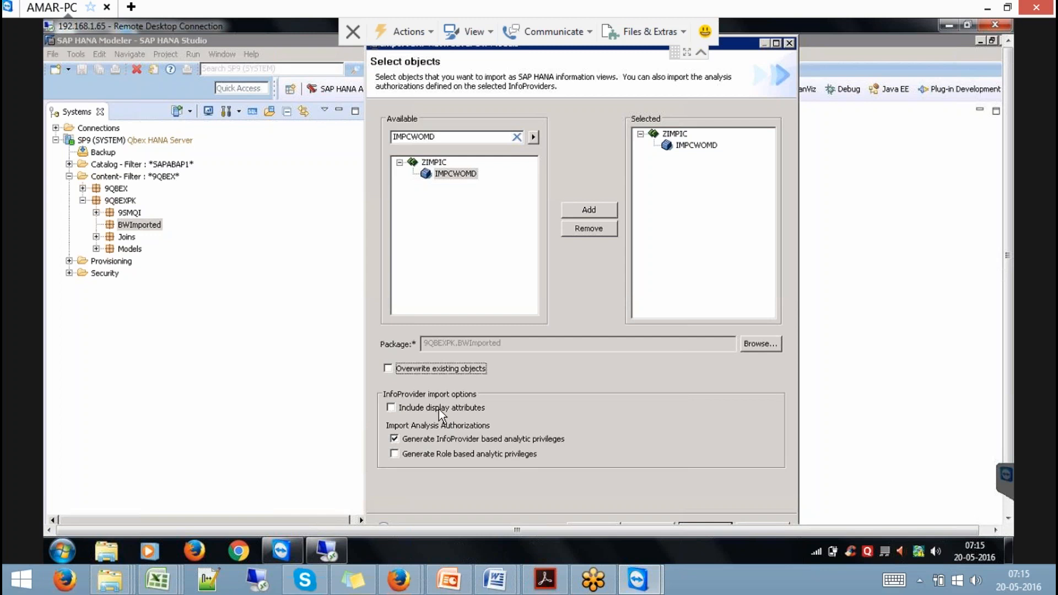
pyautogui.click(698, 146)
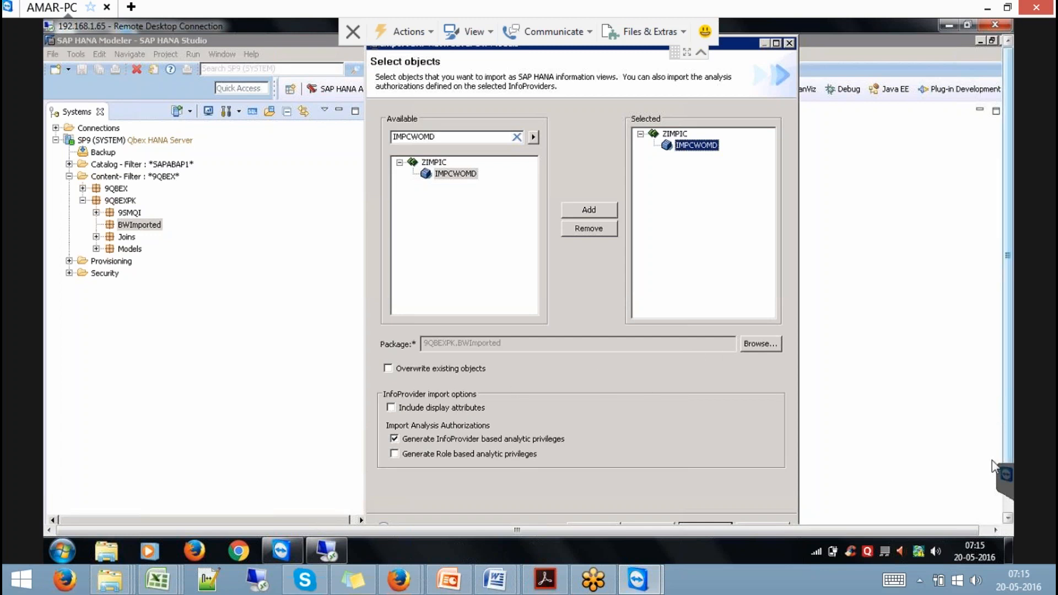
pyautogui.scroll(-2, 992, 465)
pyautogui.click(710, 471)
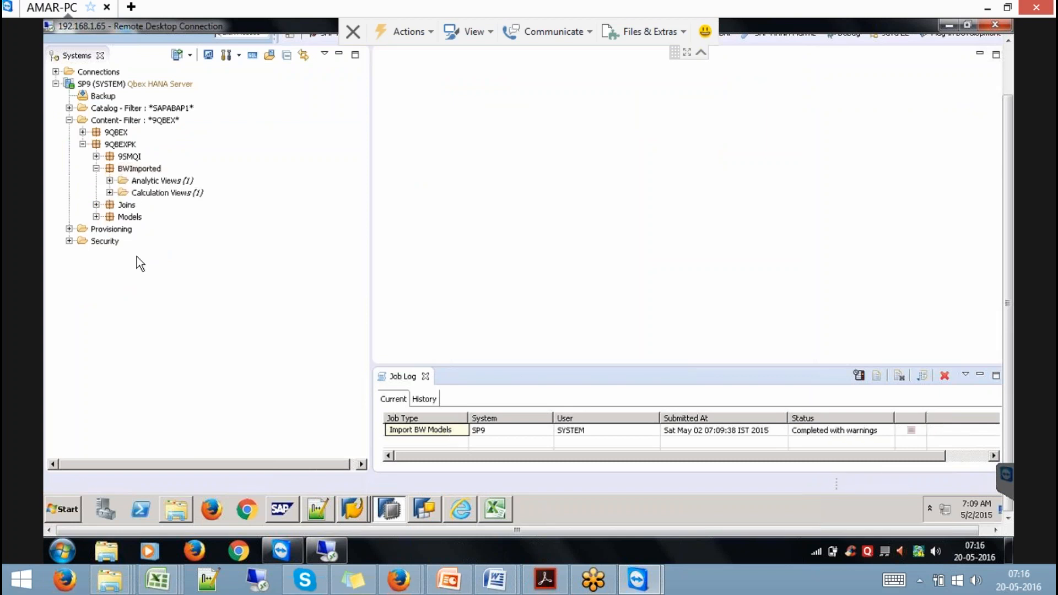
# - Expand Analytic Views and Calculation Views under BWImported and open IMPCWOMD_INTERNAL
pyautogui.click(109, 181)
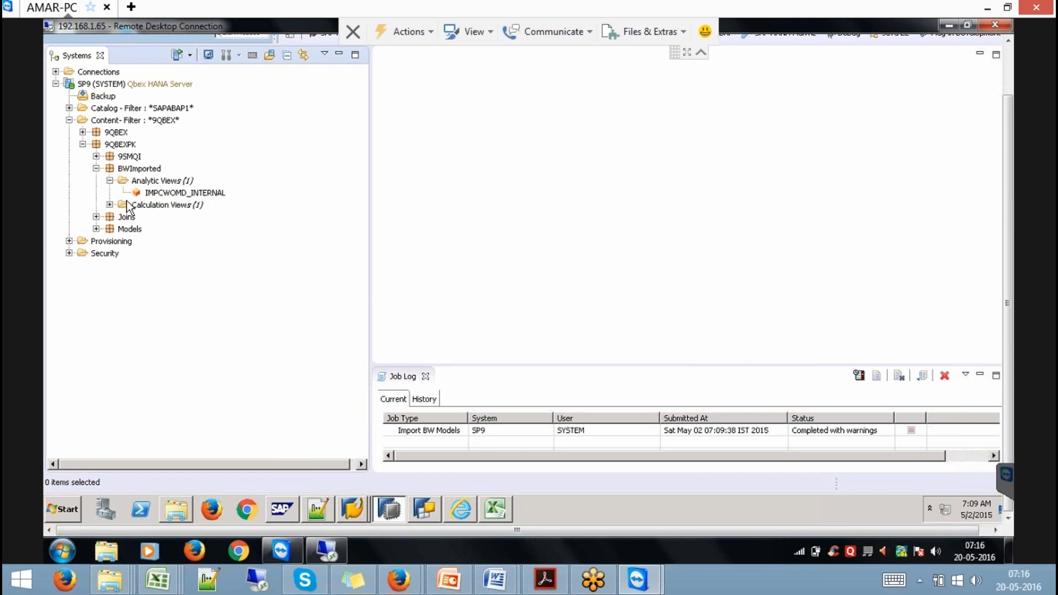
pyautogui.click(110, 204)
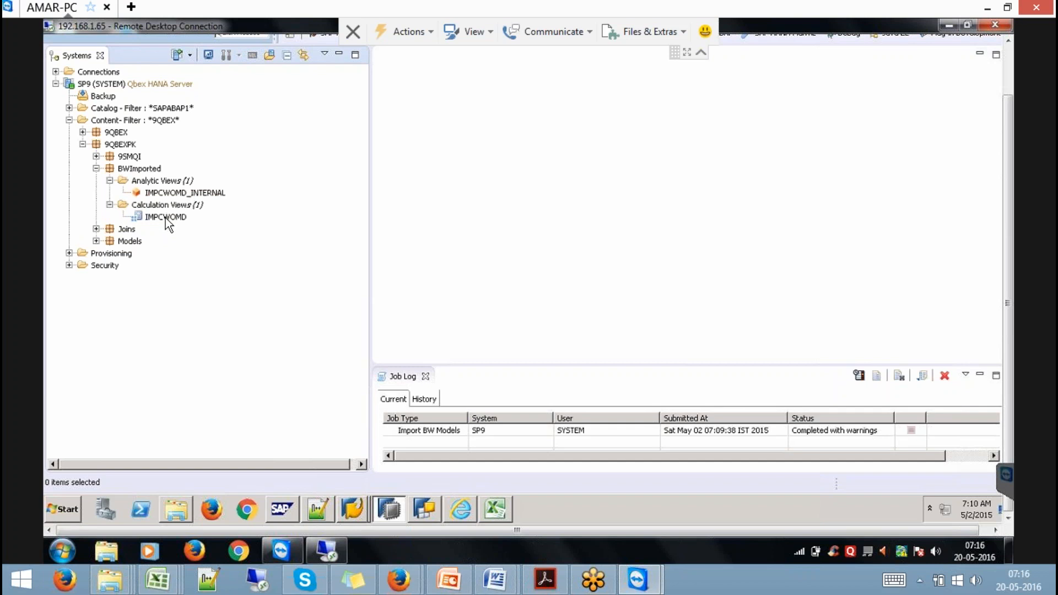
pyautogui.doubleClick(178, 193)
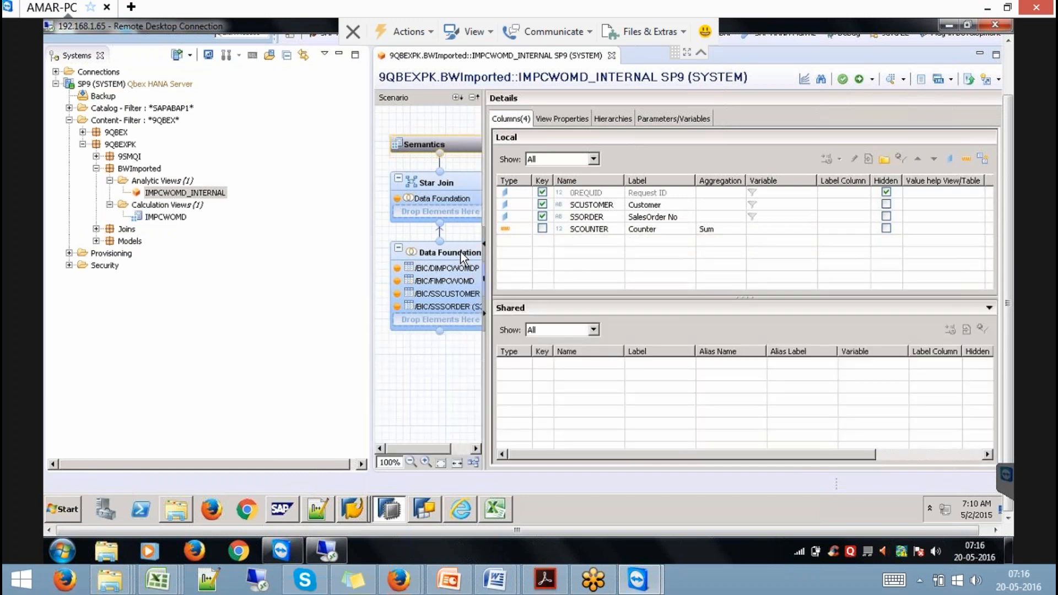
# - Show the Data Foundation tables and minimize the Systems view to enlarge the diagram
pyautogui.click(461, 252)
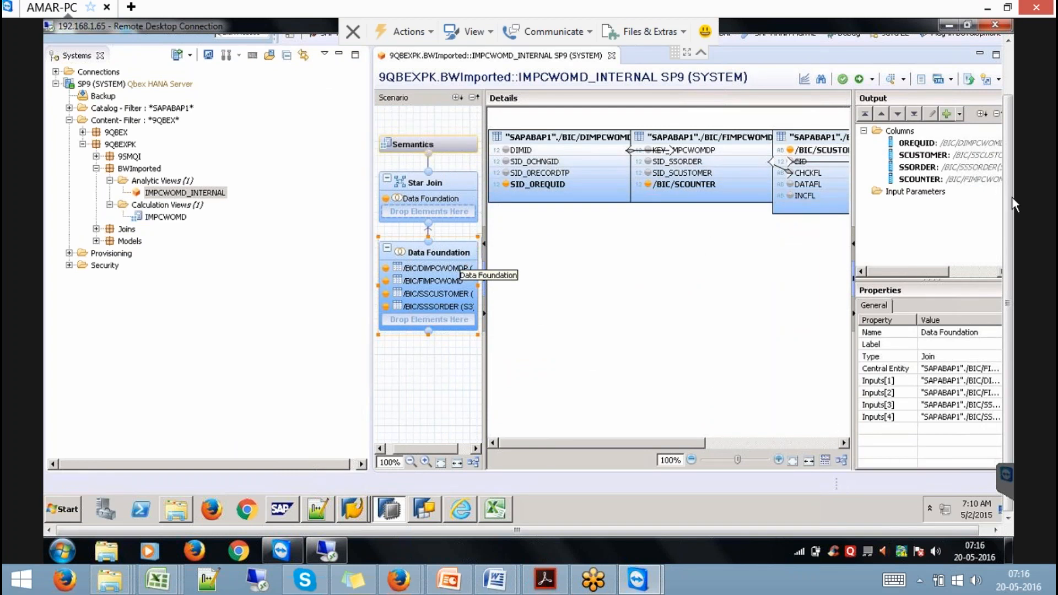
pyautogui.moveTo(1006, 171); pyautogui.dragTo(998, 113)
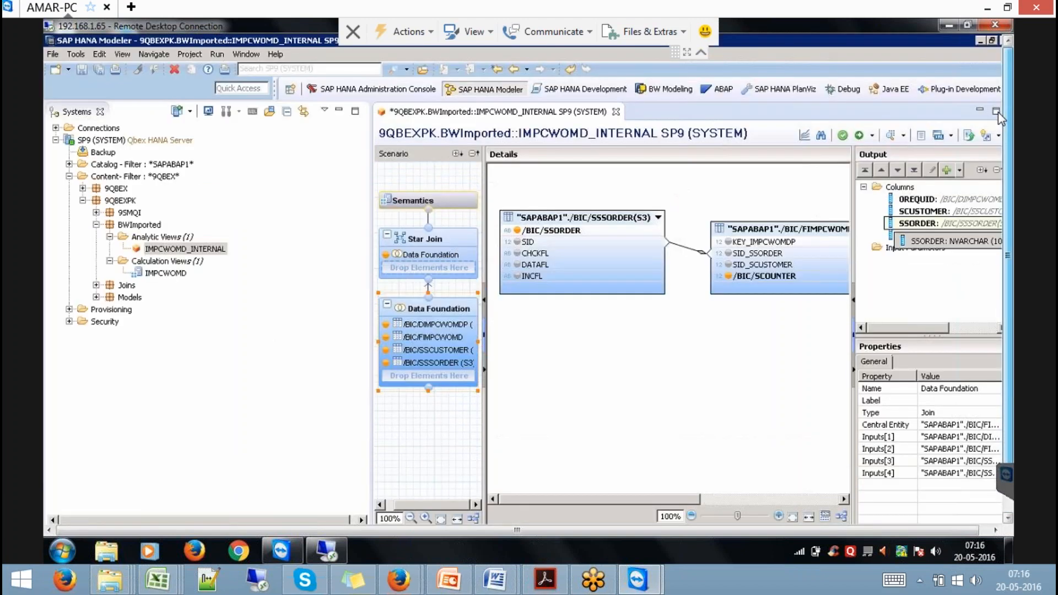
pyautogui.click(341, 112)
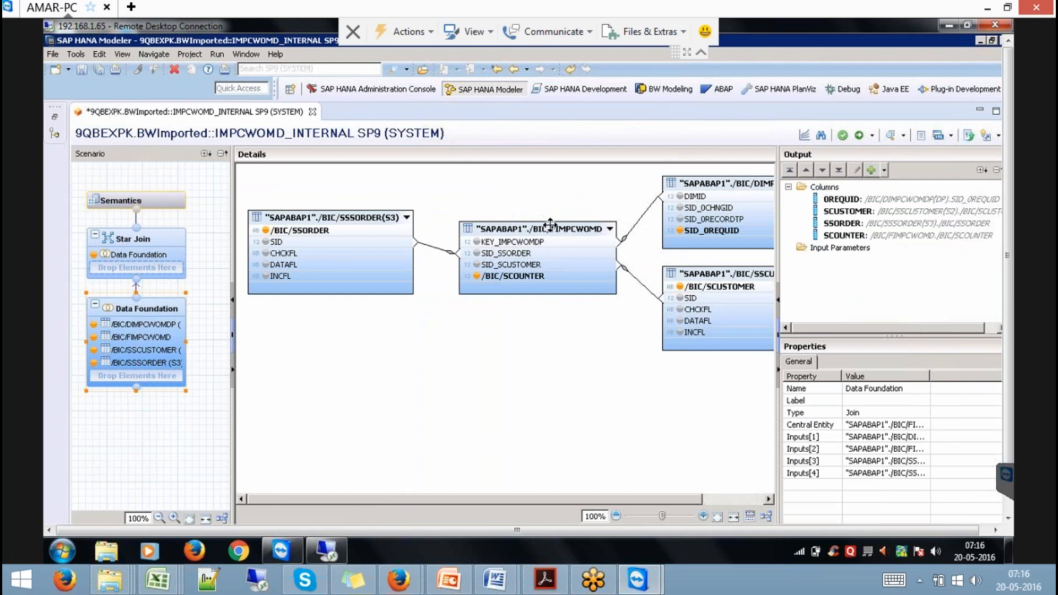
# - Check properties of the joined tables' columns (KEY_IMPCWOMDP, SID_SCUSTOMER, SID_SSORDER, /BIC/SCOUNTER), then close the view
pyautogui.click(527, 244)
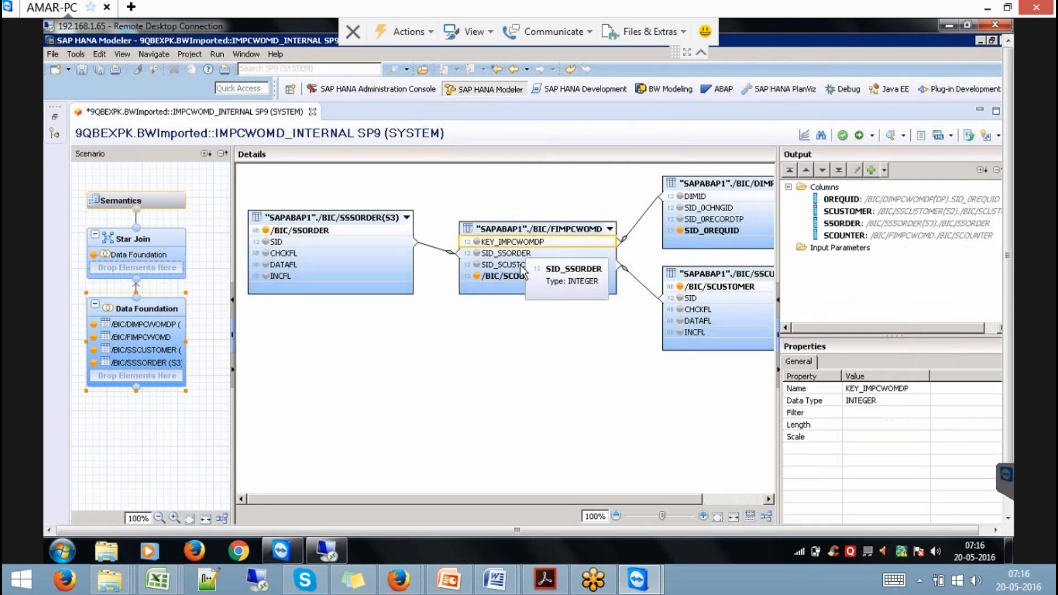
pyautogui.click(520, 265)
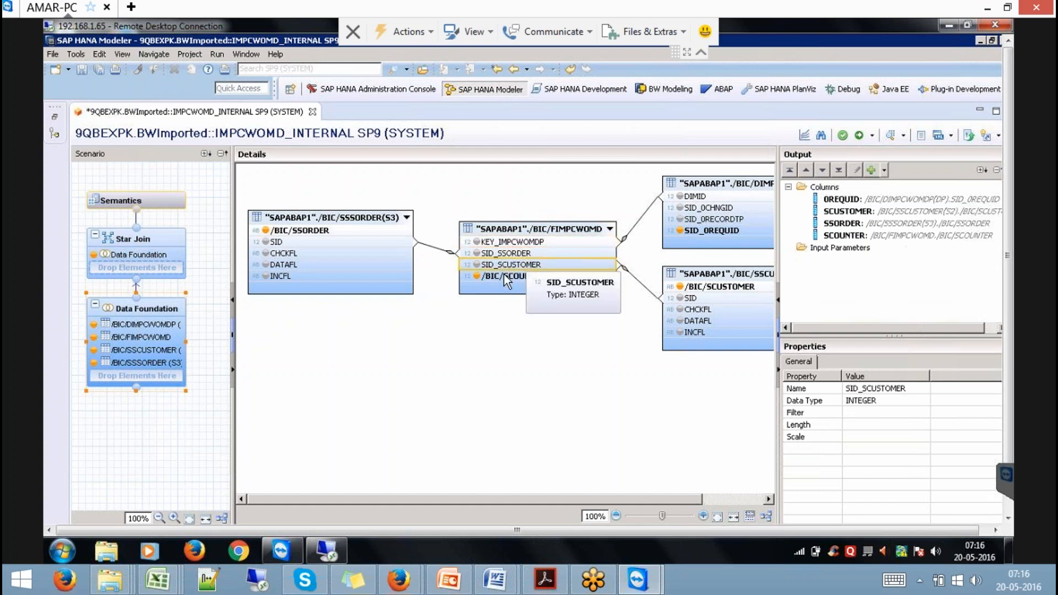
pyautogui.click(505, 277)
pyautogui.click(500, 254)
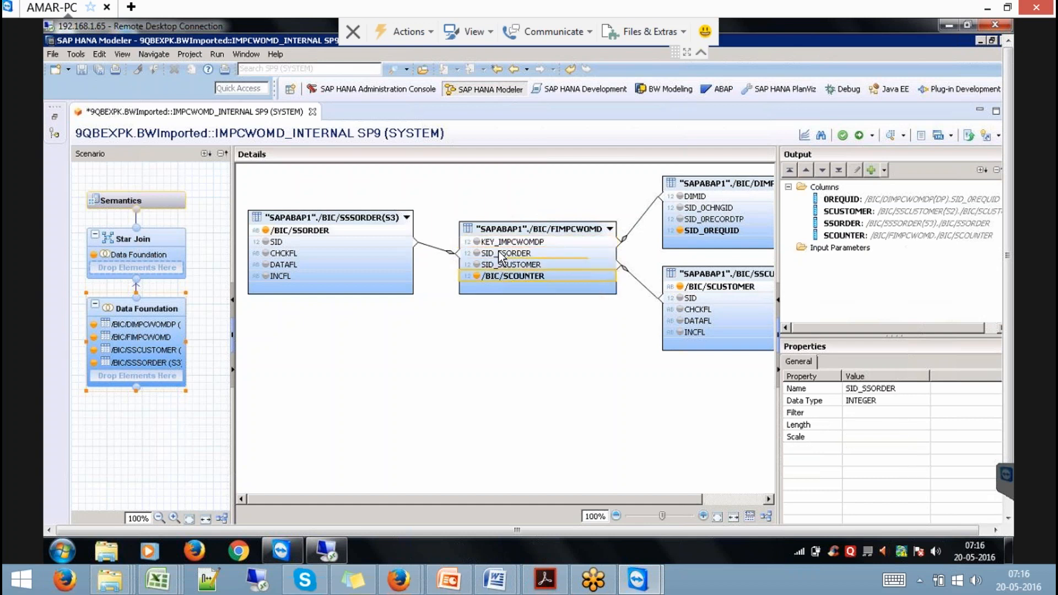
pyautogui.click(371, 218)
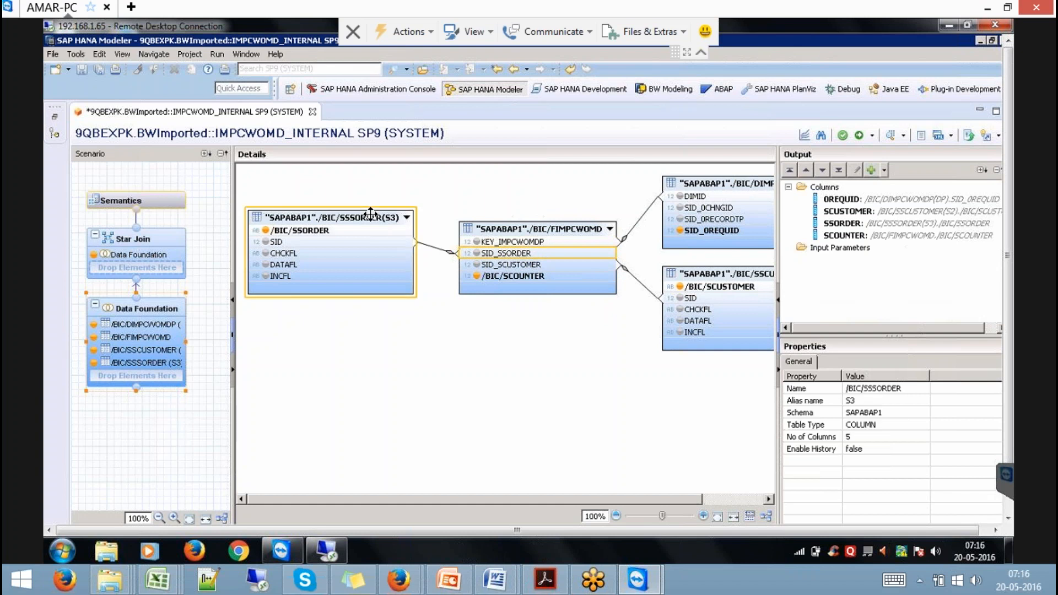
pyautogui.click(509, 265)
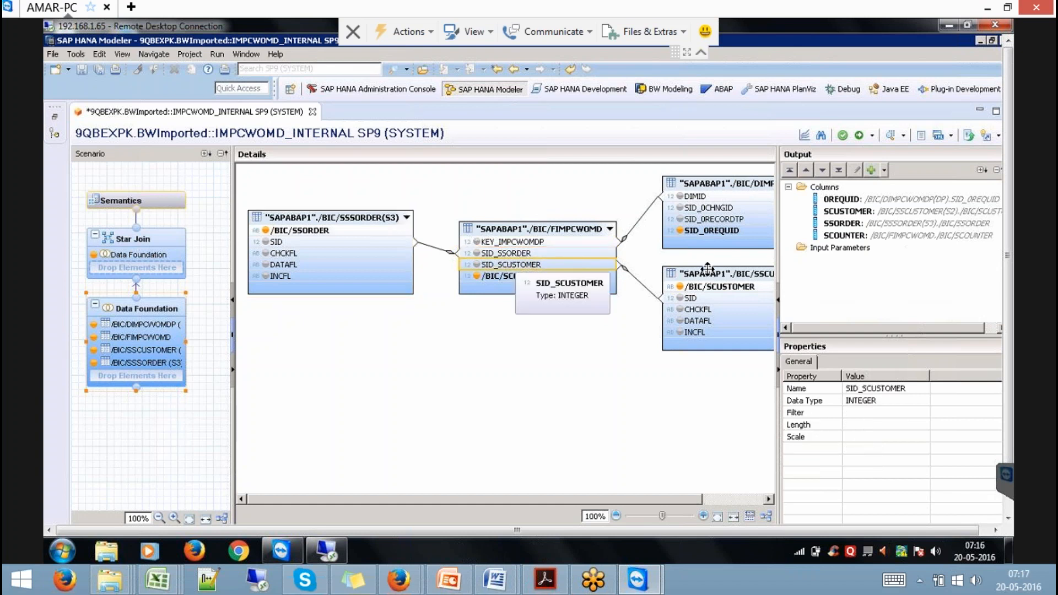
pyautogui.click(707, 269)
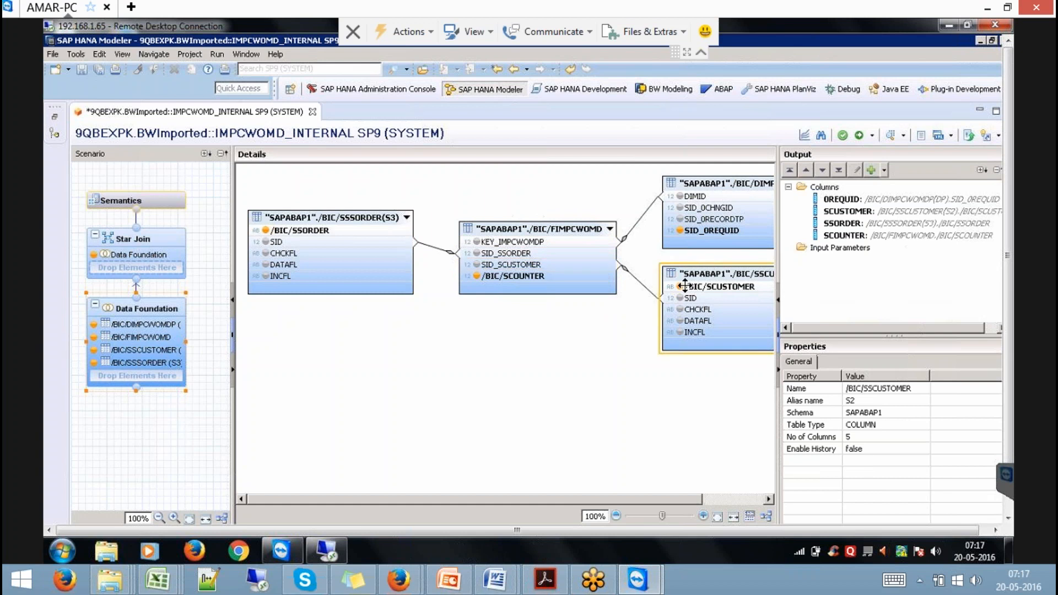
pyautogui.click(330, 231)
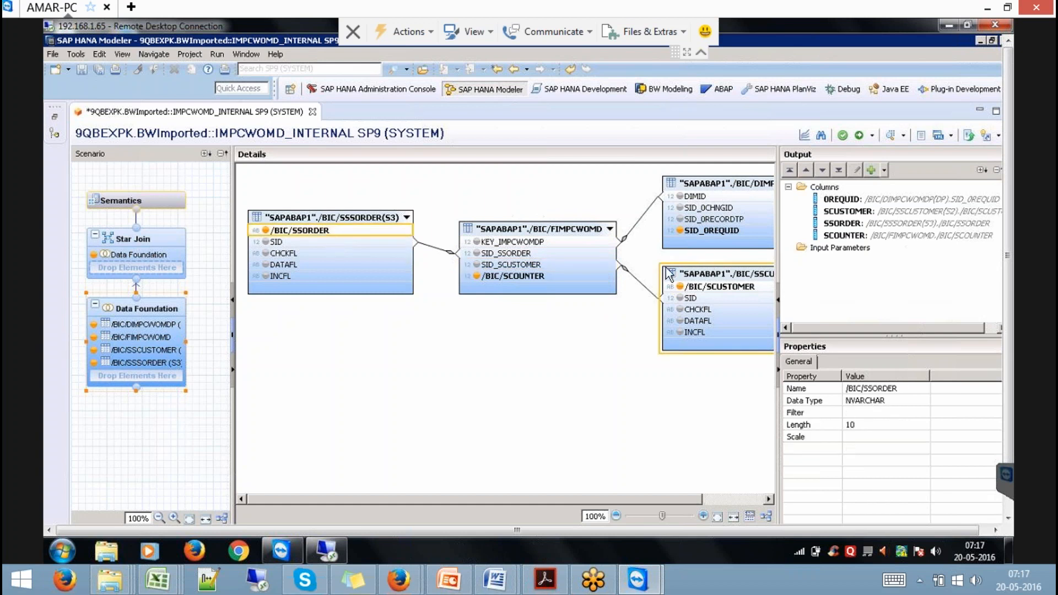
pyautogui.click(725, 287)
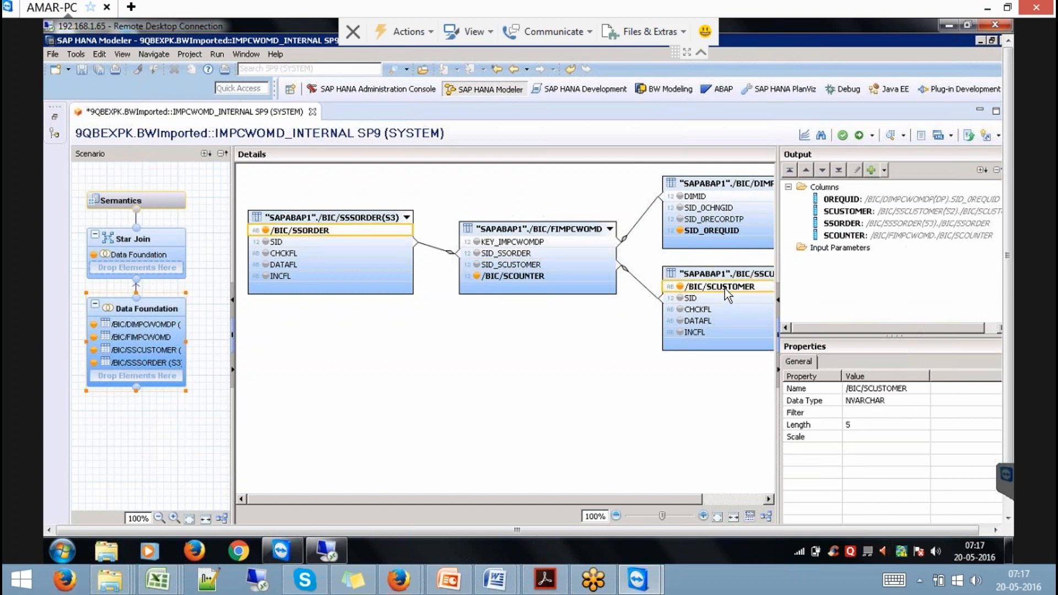
pyautogui.click(539, 277)
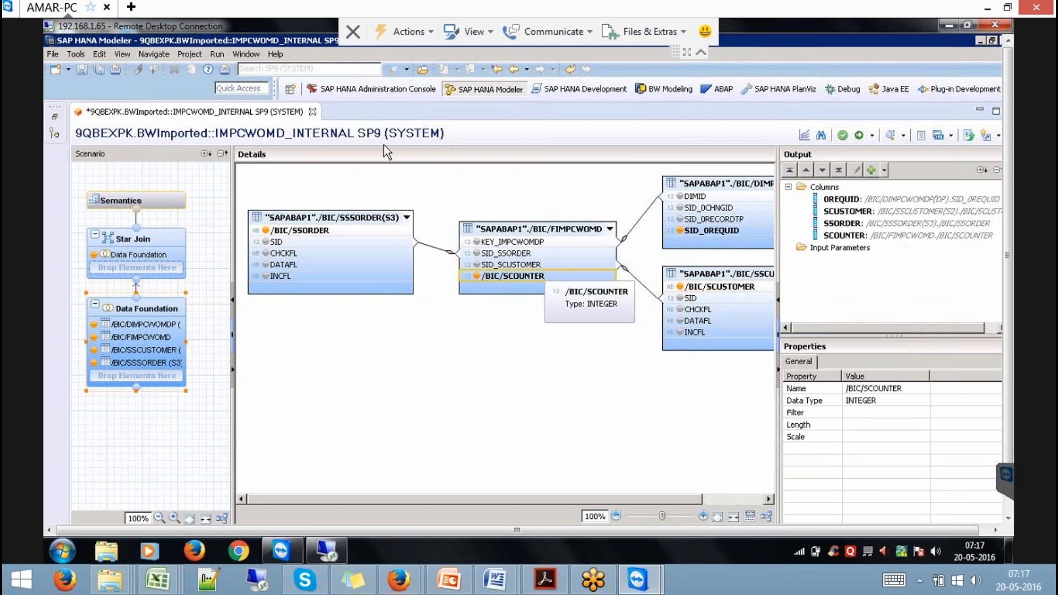
pyautogui.click(312, 112)
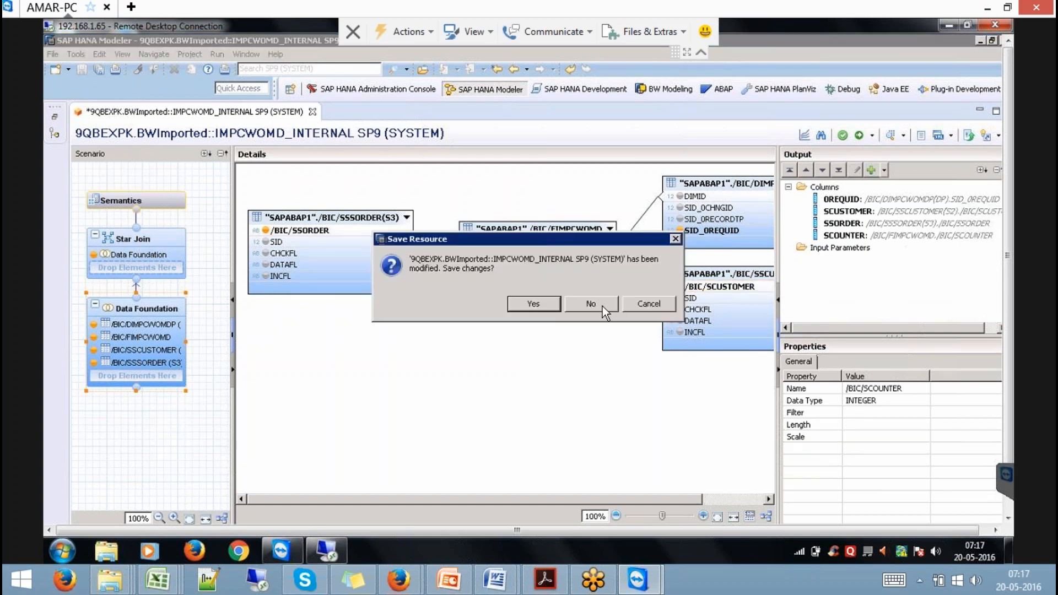
# - Restore the Systems view, open the IMPCWOMD calculation view and auto-arrange its scenario nodes
pyautogui.click(54, 117)
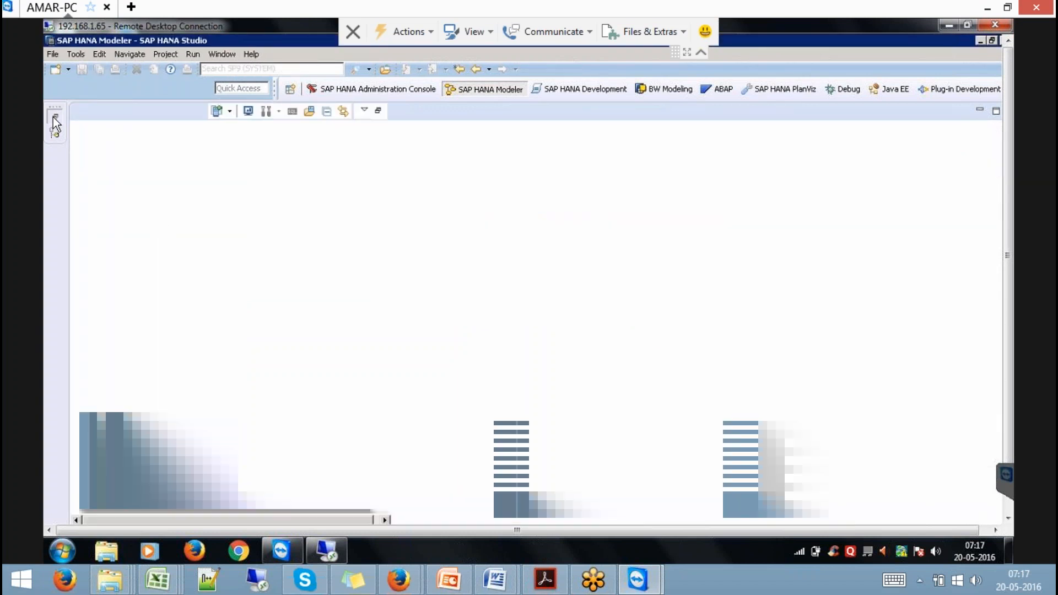
pyautogui.doubleClick(165, 273)
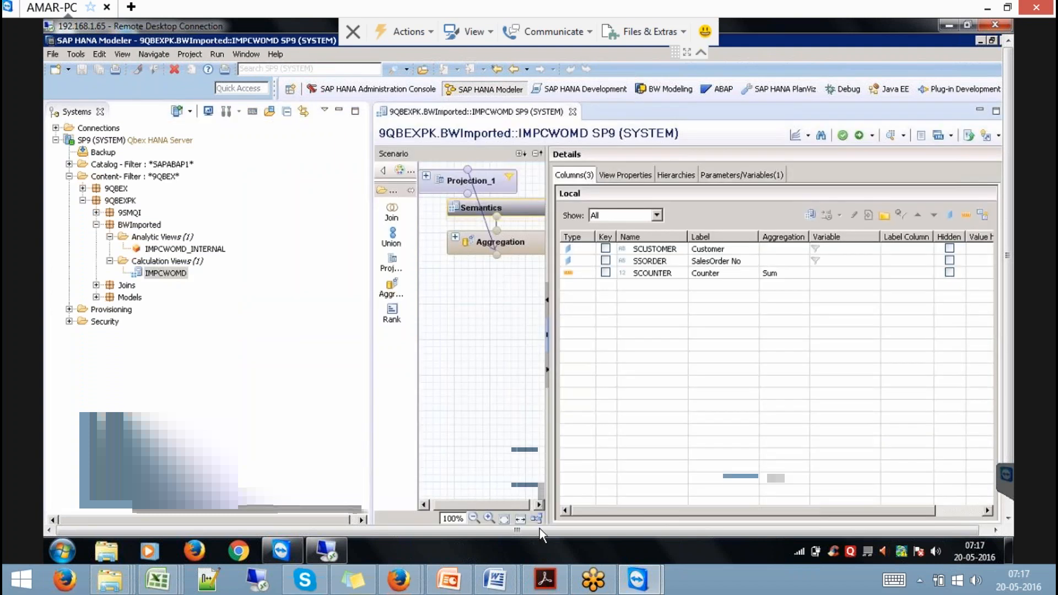
pyautogui.click(536, 518)
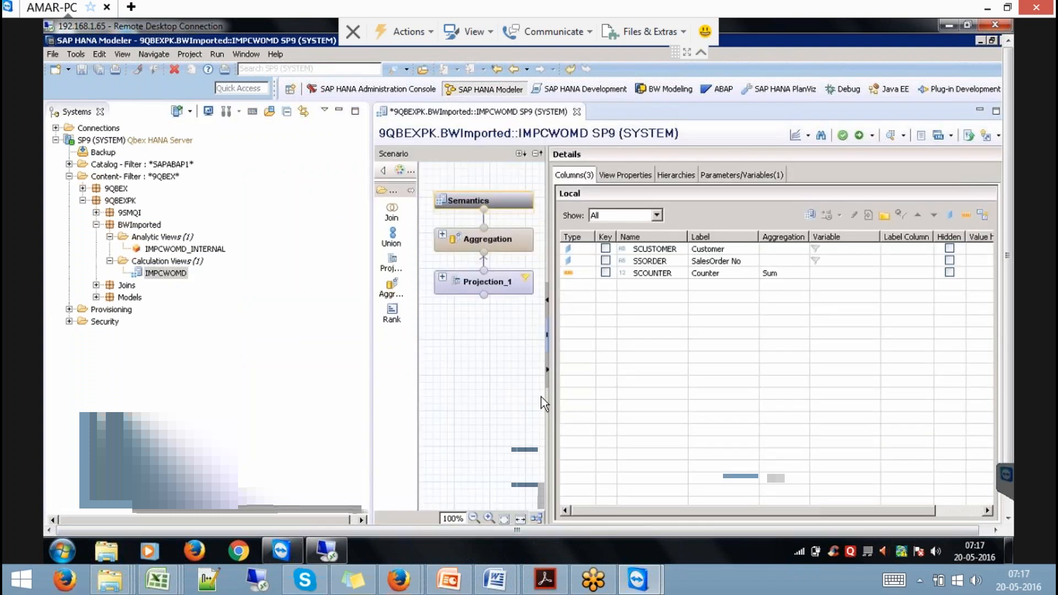
# - Review the Projection_1, Aggregation and Semantics nodes, then run Data Preview on the view
pyautogui.click(482, 278)
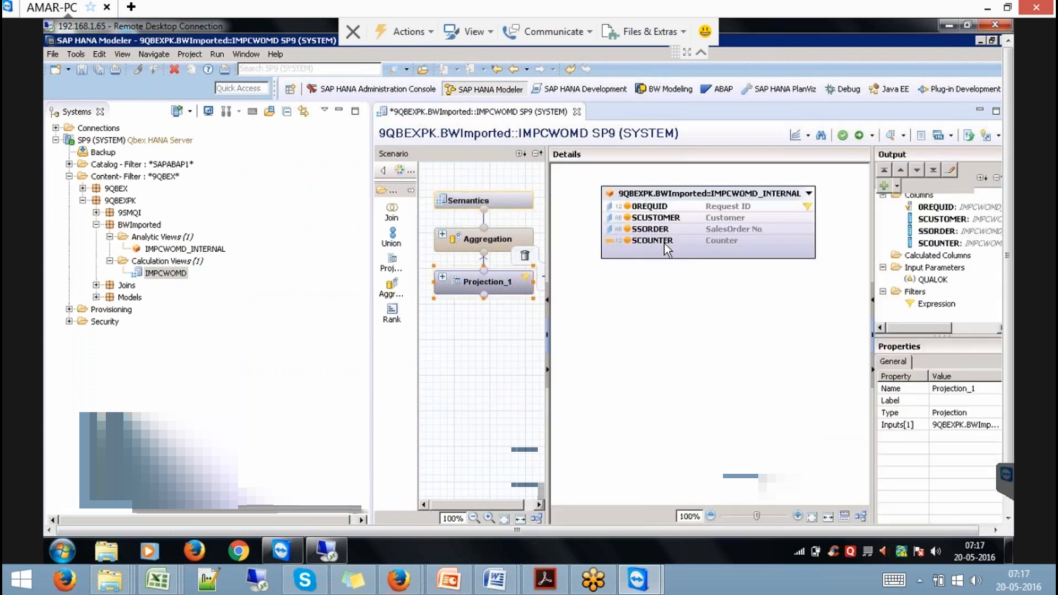
pyautogui.click(484, 240)
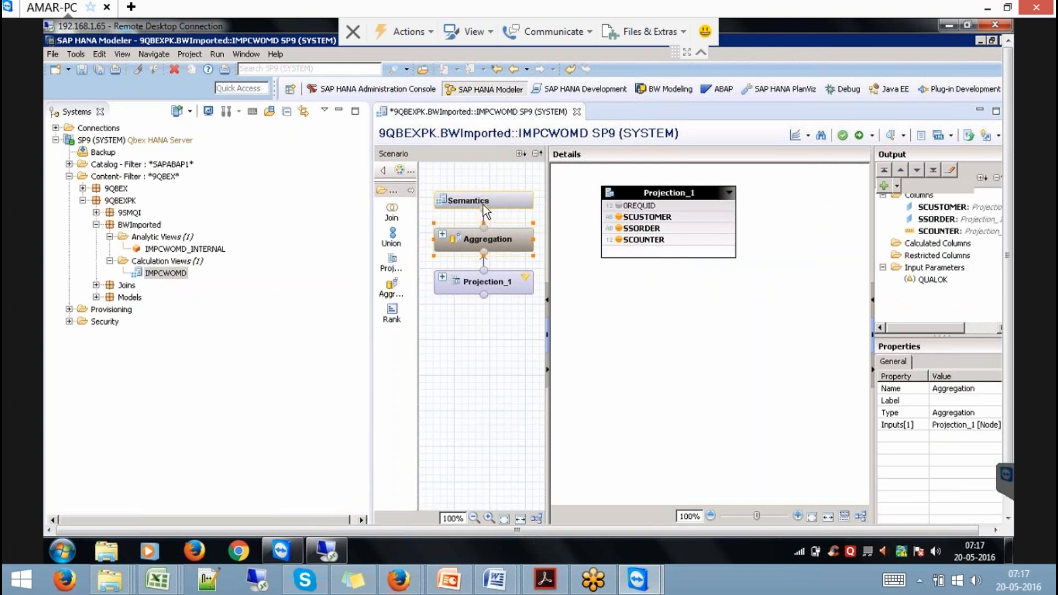
pyautogui.click(517, 199)
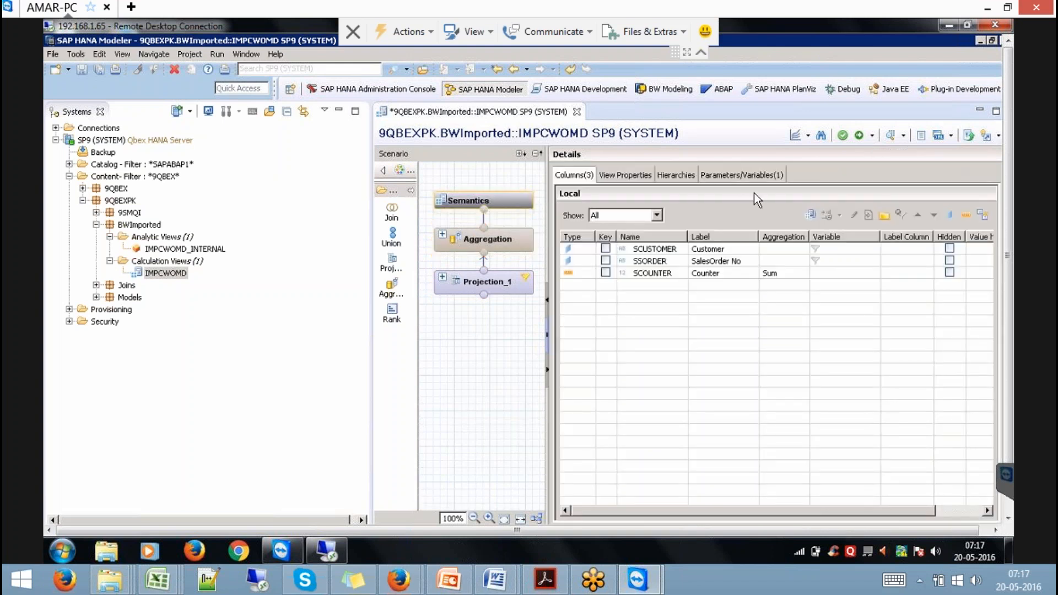
pyautogui.click(889, 136)
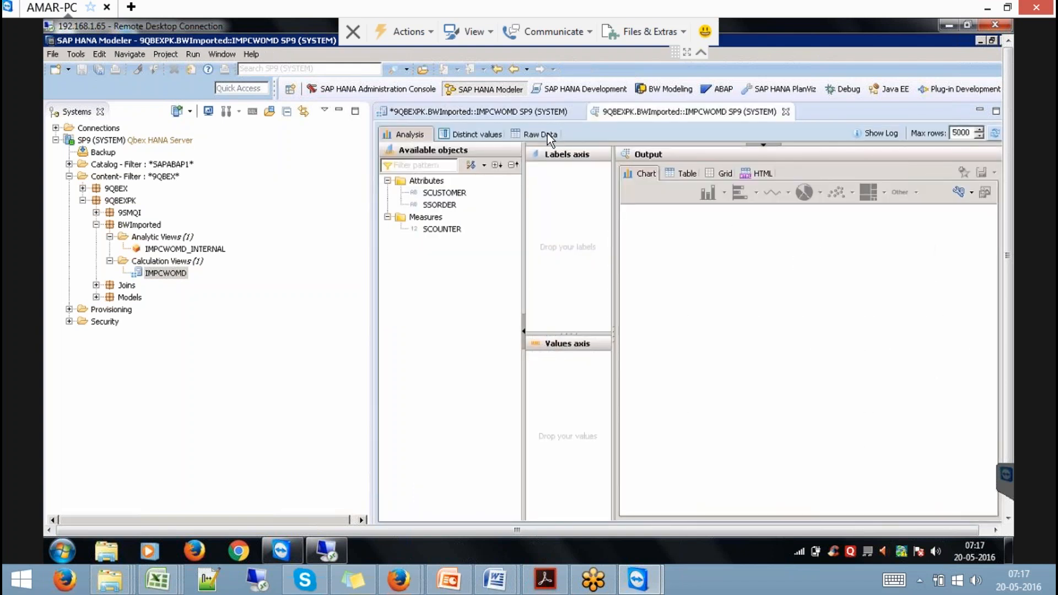
# - Check the 5 raw data rows, then close the preview and the editor without saving
pyautogui.click(546, 134)
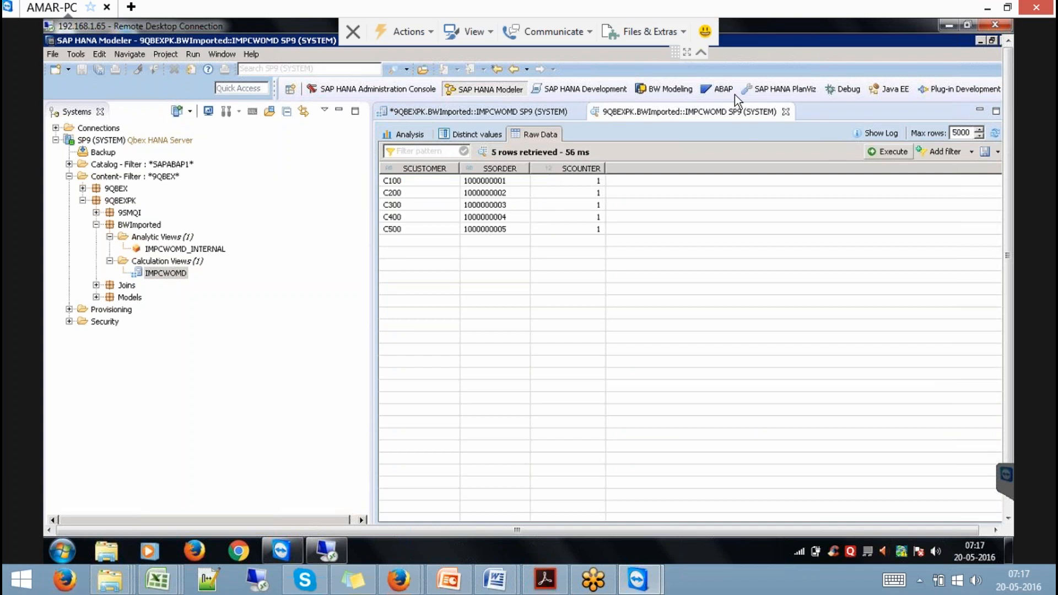
pyautogui.click(786, 111)
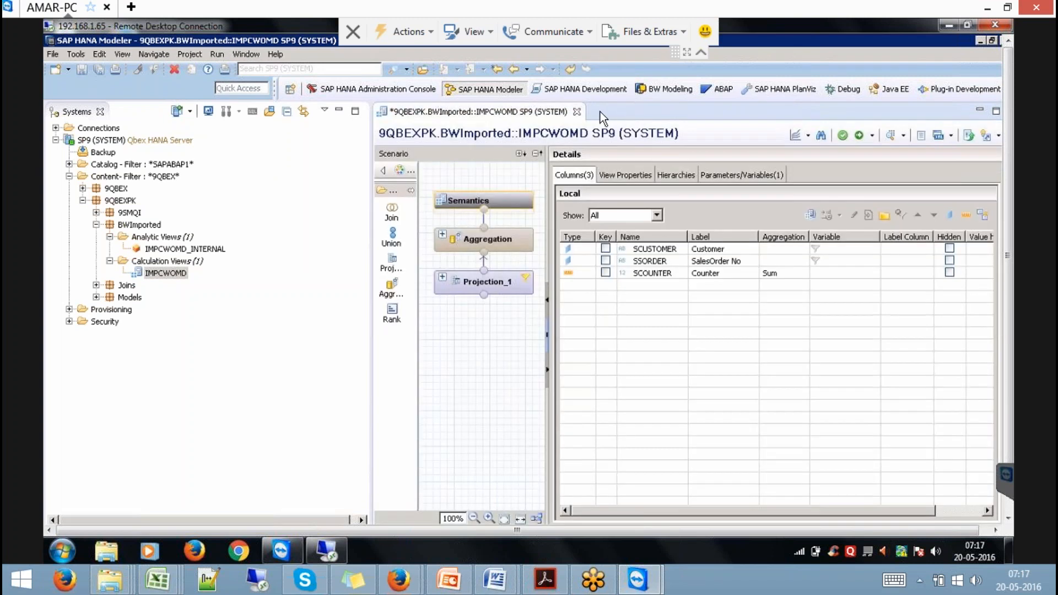
pyautogui.click(577, 113)
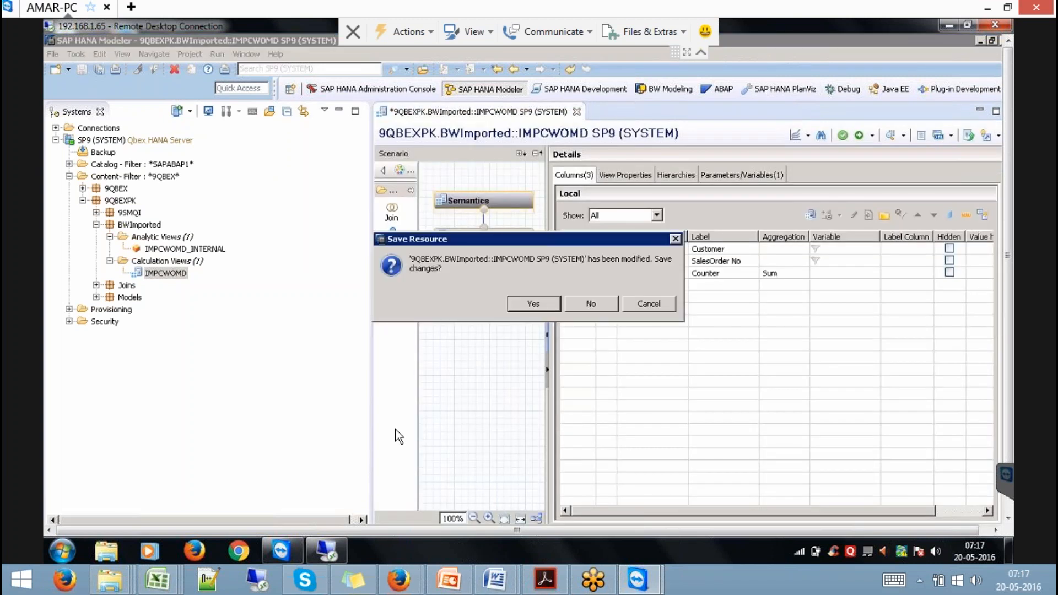
pyautogui.click(582, 306)
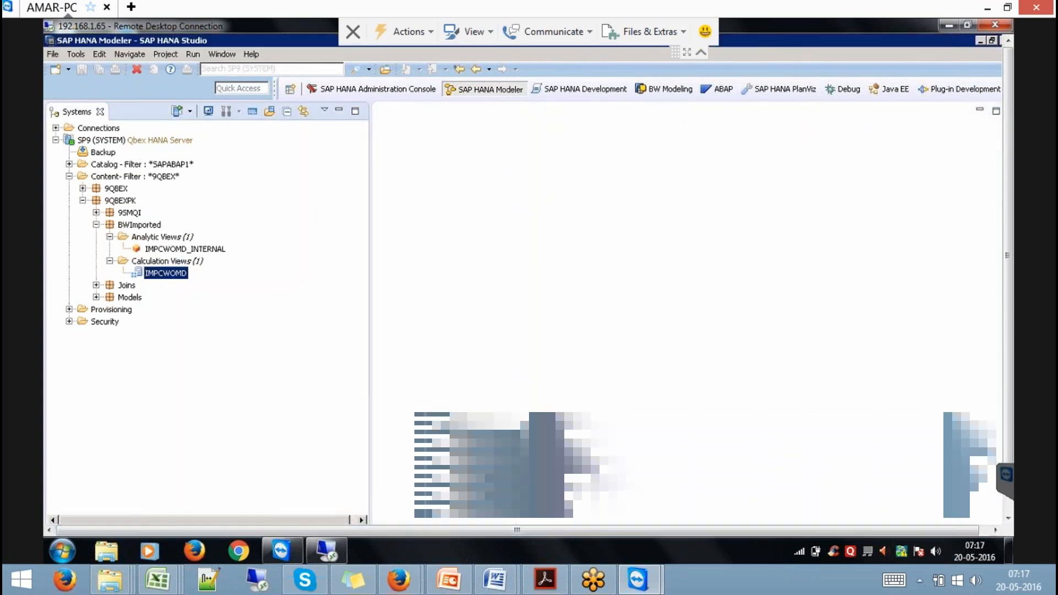
# - Bring up the SAP GUI window showing the InfoCube from the remote taskbar
pyautogui.moveTo(1005, 354); pyautogui.dragTo(996, 431)
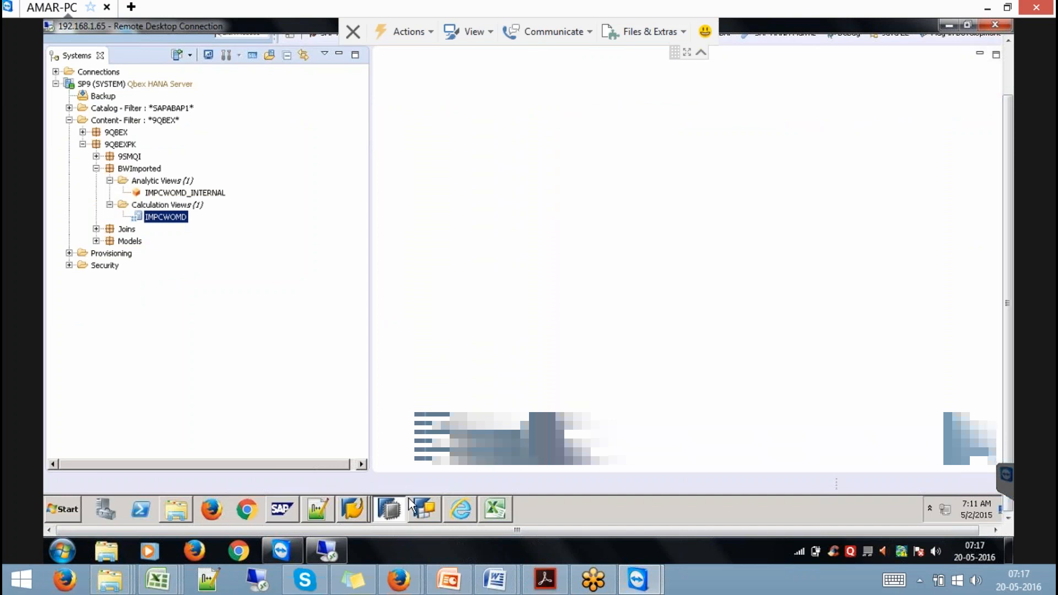
pyautogui.moveTo(353, 505)
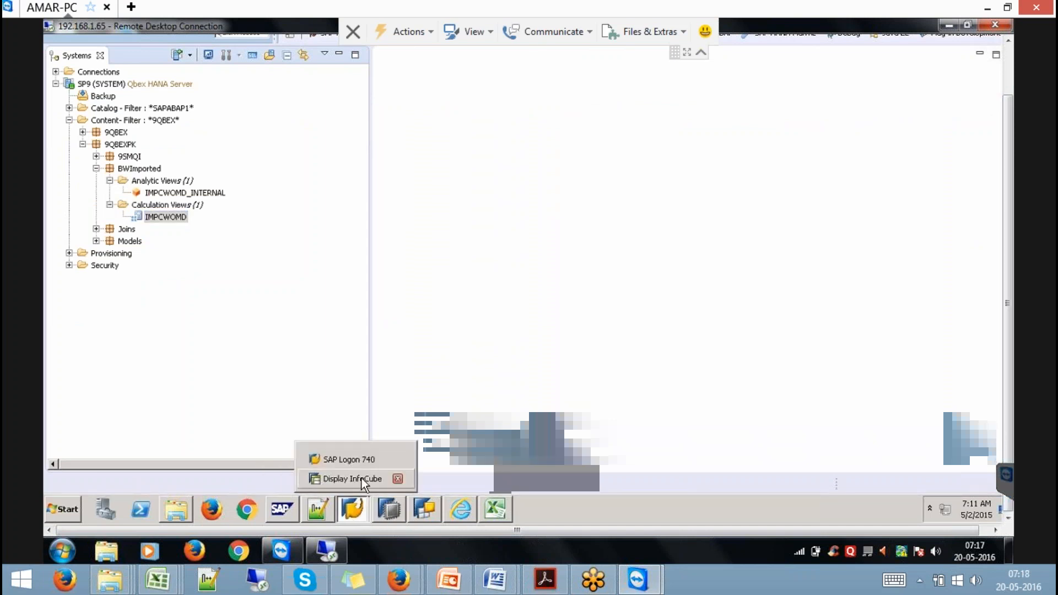
pyautogui.click(361, 478)
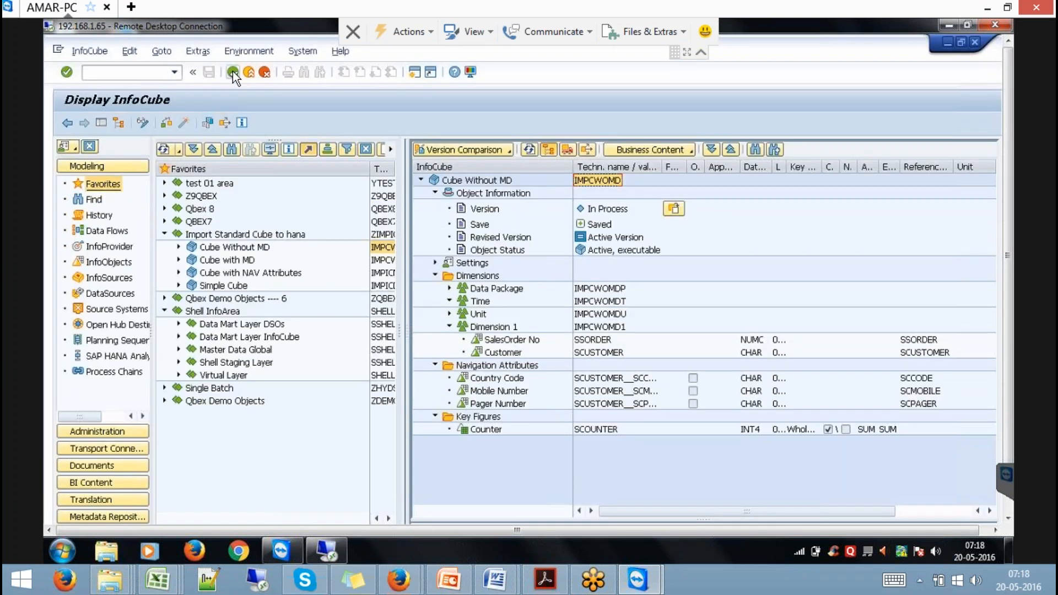
# - Display the IMPCWMD InfoCube and expand Dimension 1, Navigation Attributes and Key Figures
pyautogui.click(233, 71)
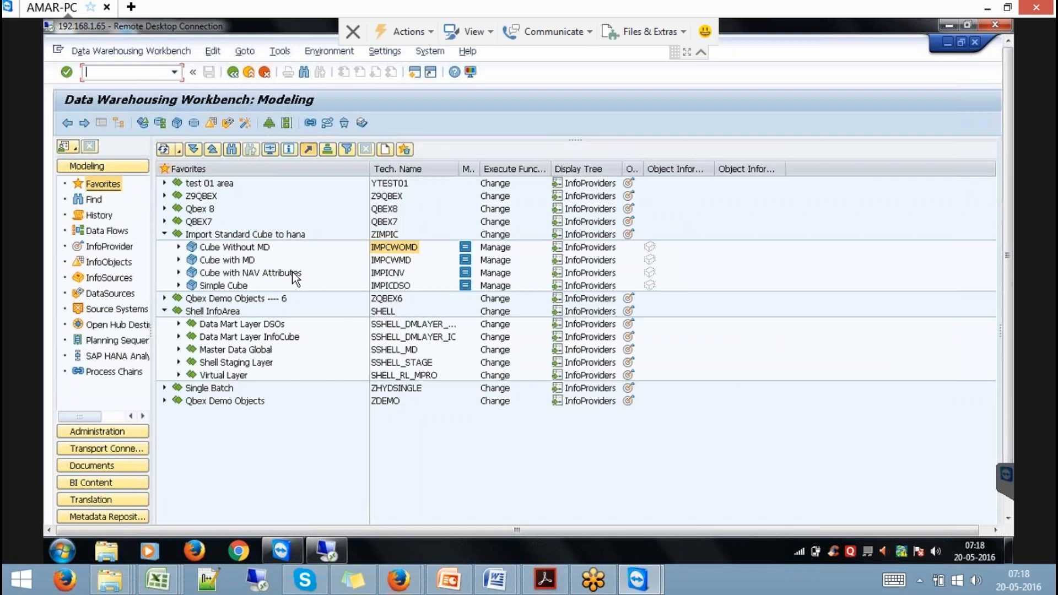
pyautogui.rightClick(381, 262)
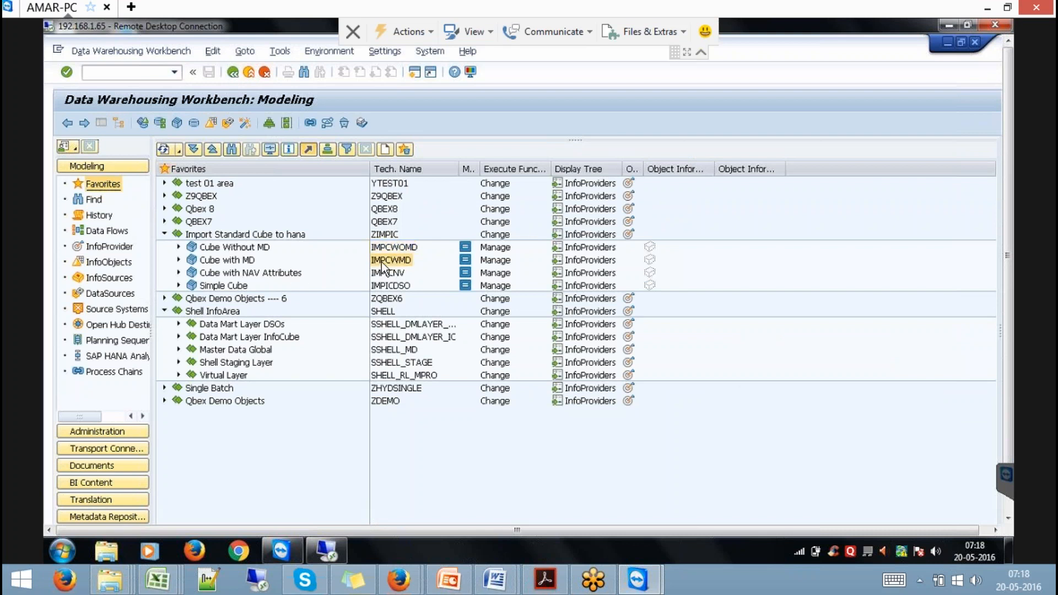
pyautogui.click(423, 249)
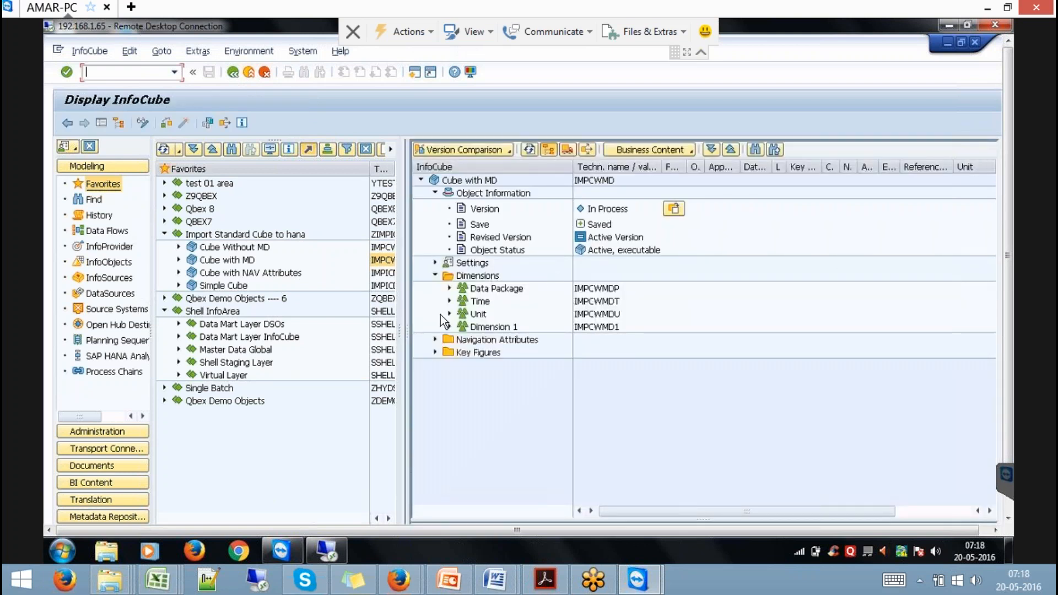
pyautogui.click(450, 326)
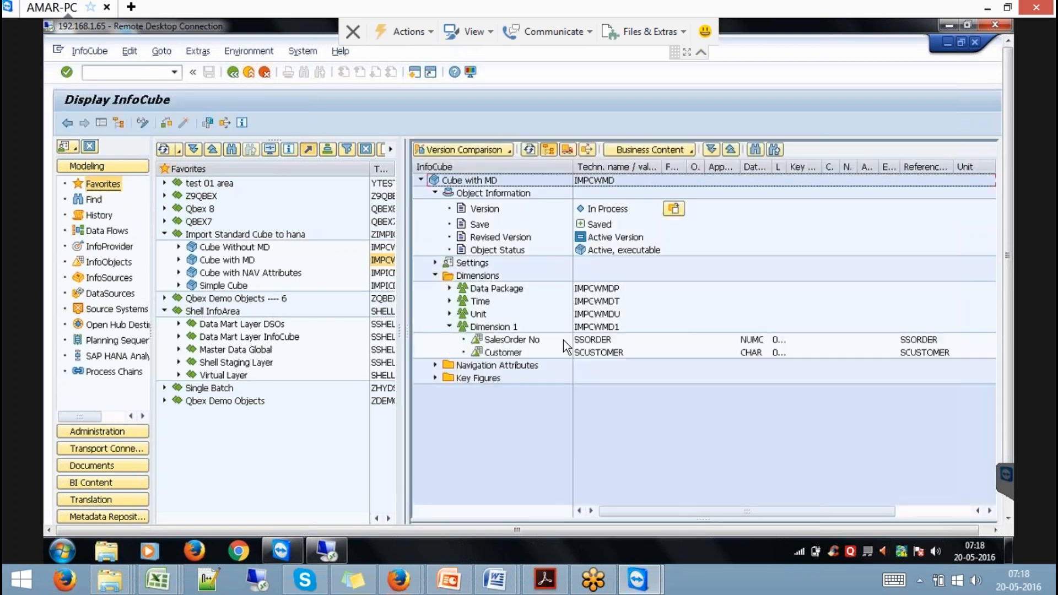
pyautogui.click(435, 365)
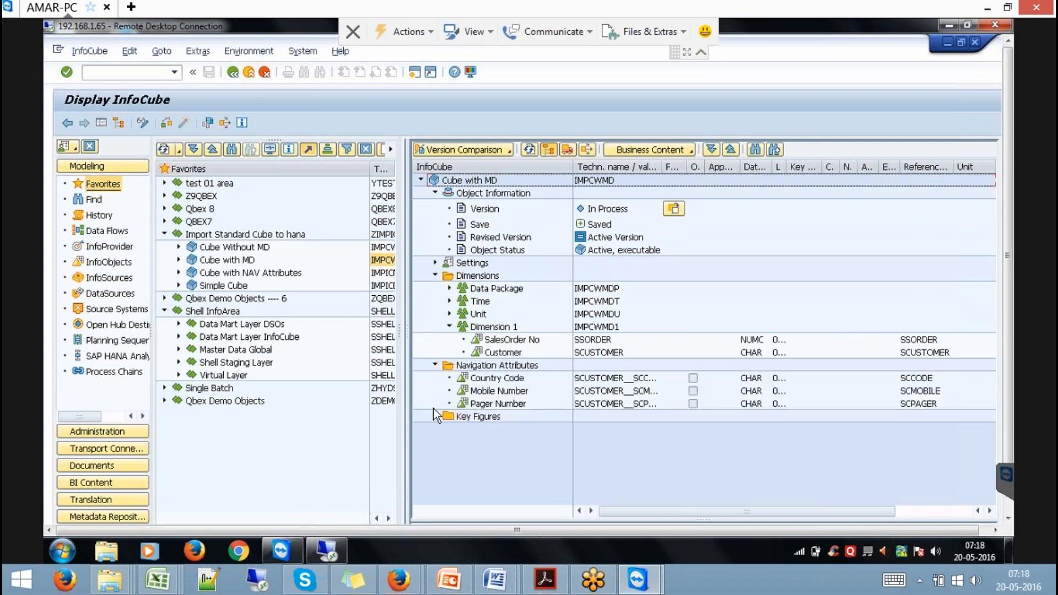
pyautogui.click(435, 416)
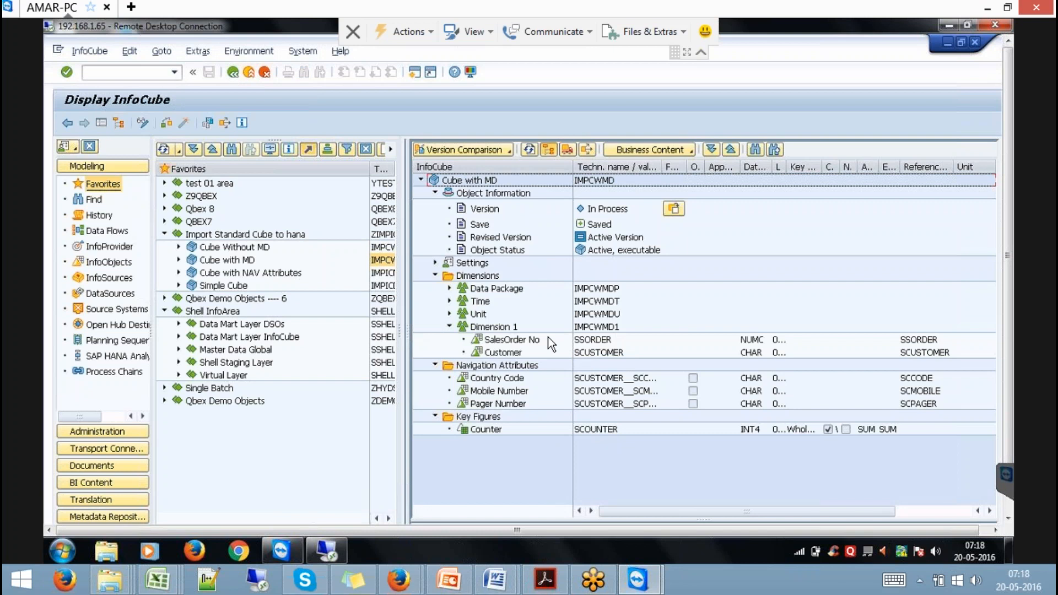
# - Review the SCUSTOMER characteristic's attributes, return to the cube, and switch back to SAP HANA Studio
pyautogui.doubleClick(593, 351)
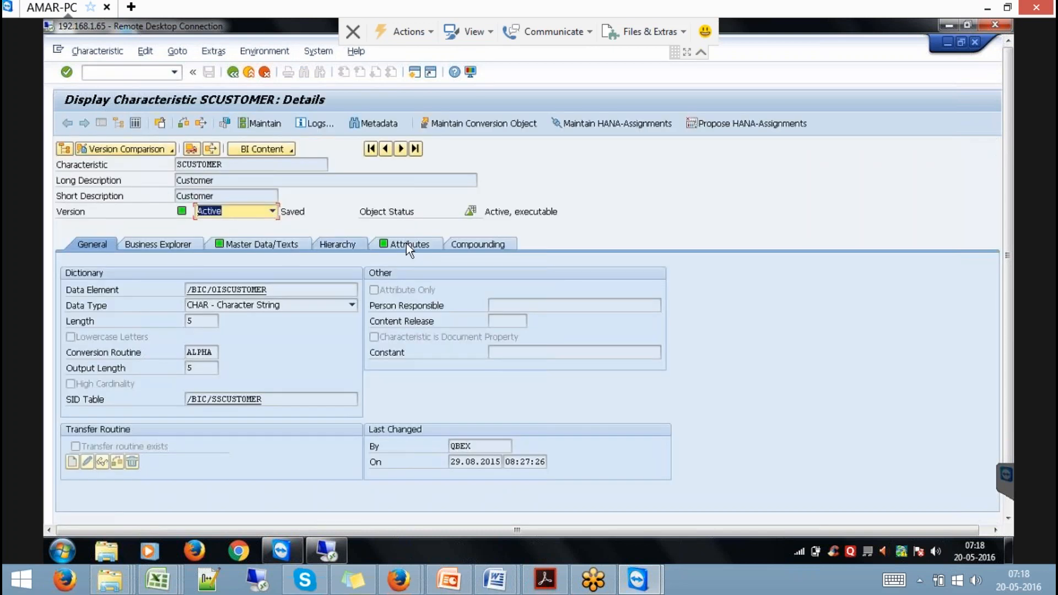
pyautogui.click(401, 246)
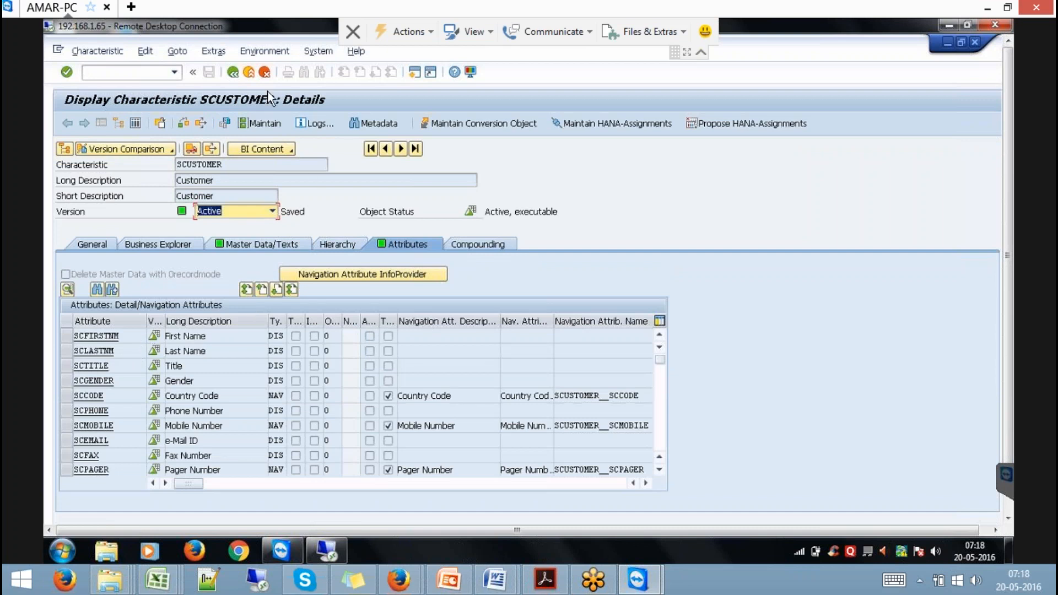
pyautogui.click(235, 76)
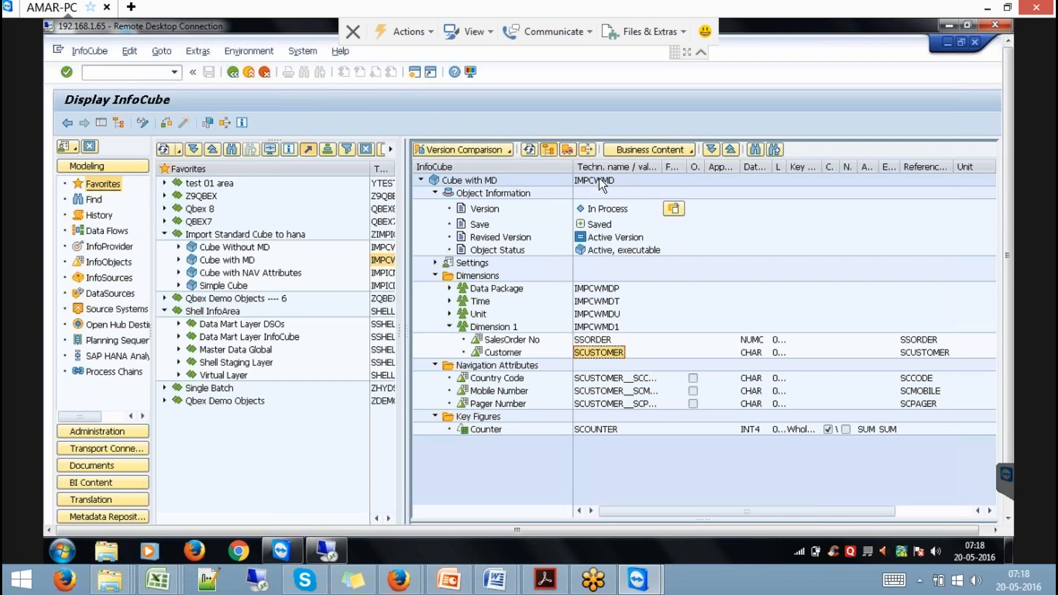
pyautogui.click(599, 178)
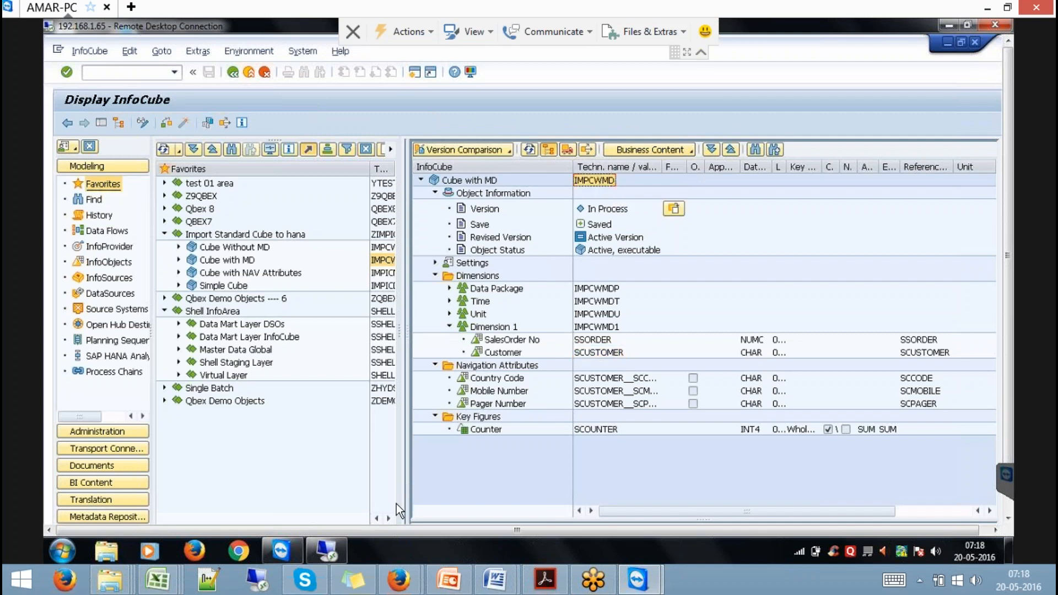
pyautogui.moveTo(325, 543)
pyautogui.click(1007, 503)
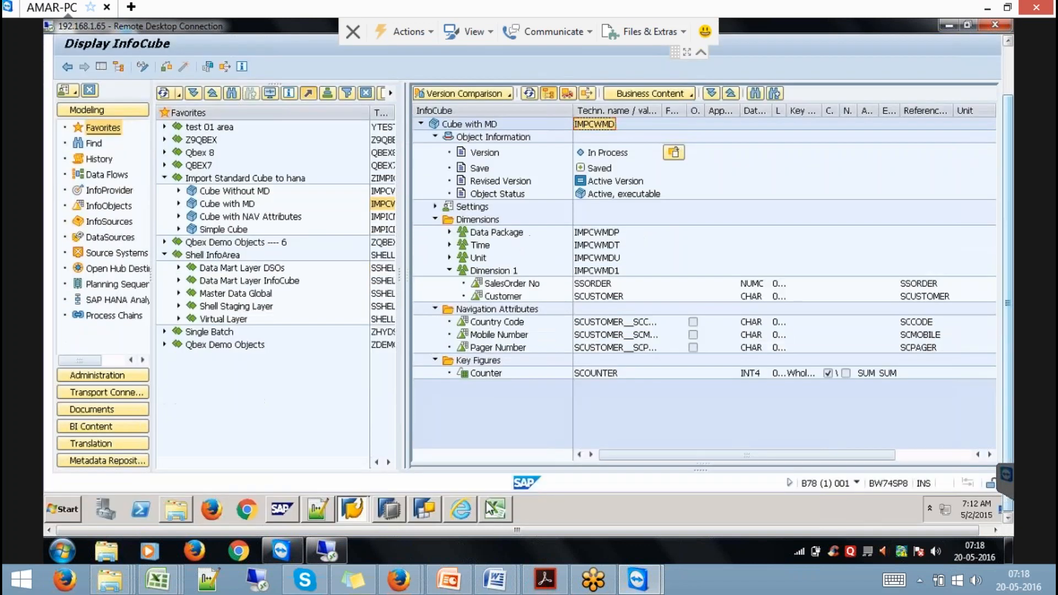
pyautogui.click(385, 507)
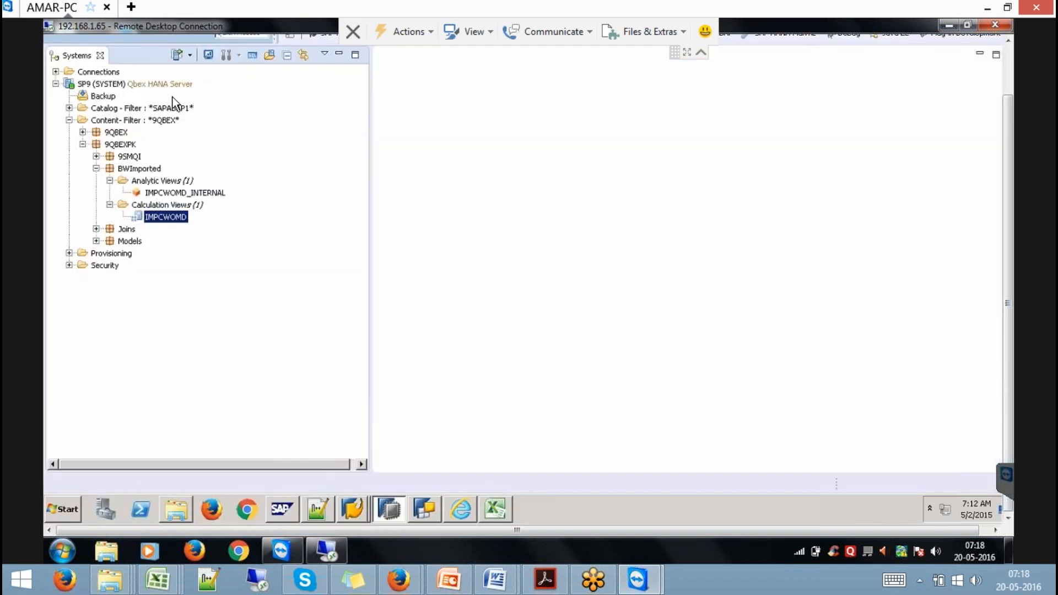
# - Start an SAP NetWeaver BW Models import from the File menu's Import options
pyautogui.click(1007, 66)
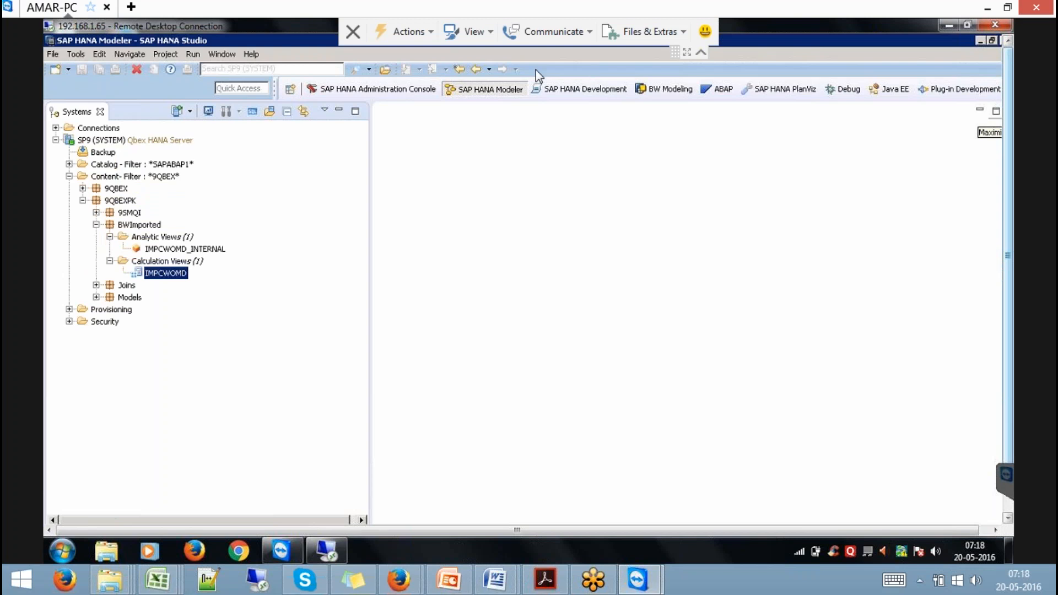
pyautogui.click(56, 54)
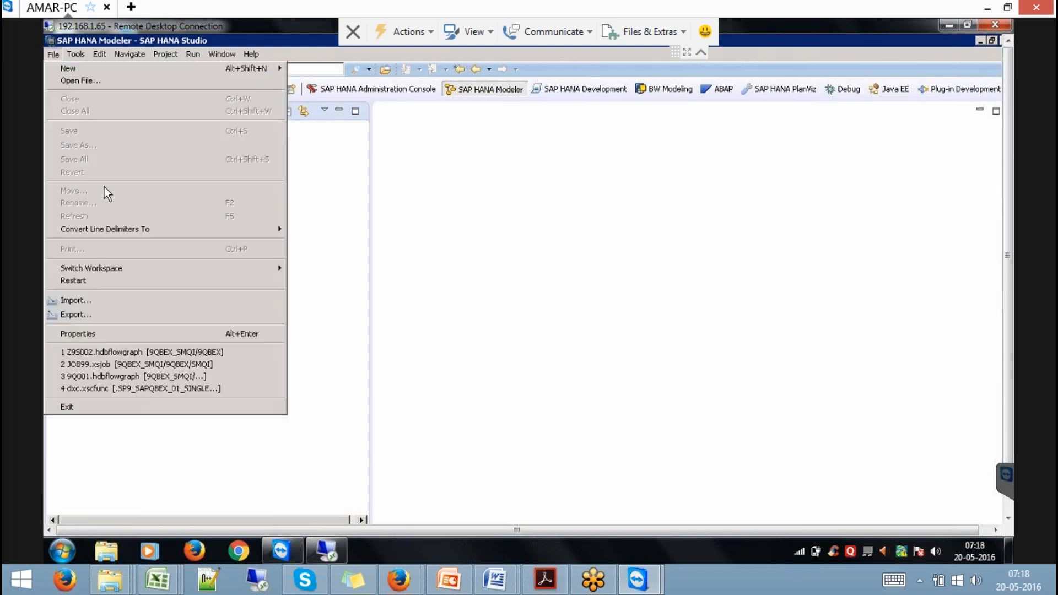
pyautogui.click(123, 300)
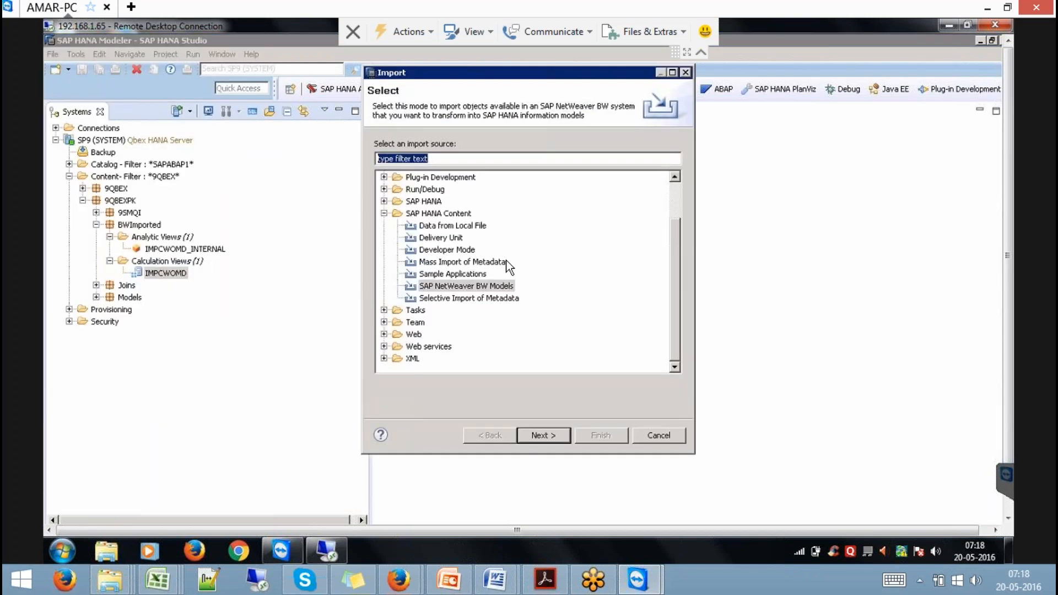
pyautogui.click(549, 433)
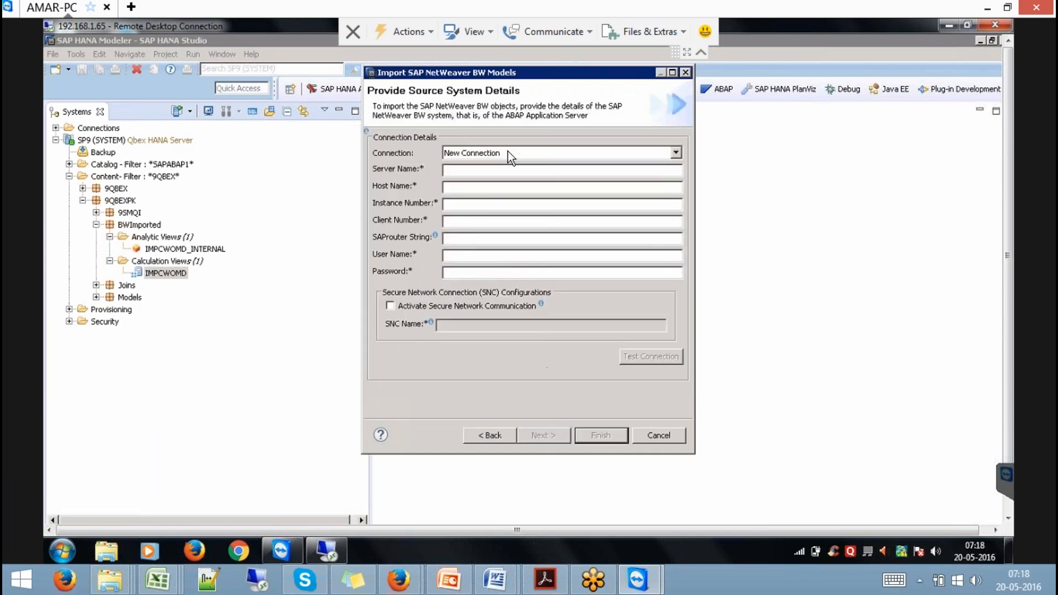
# - Log in to saved source BW74SP8 and choose SP9 (SYSTEM) Qbex HANA Server as target
pyautogui.click(508, 152)
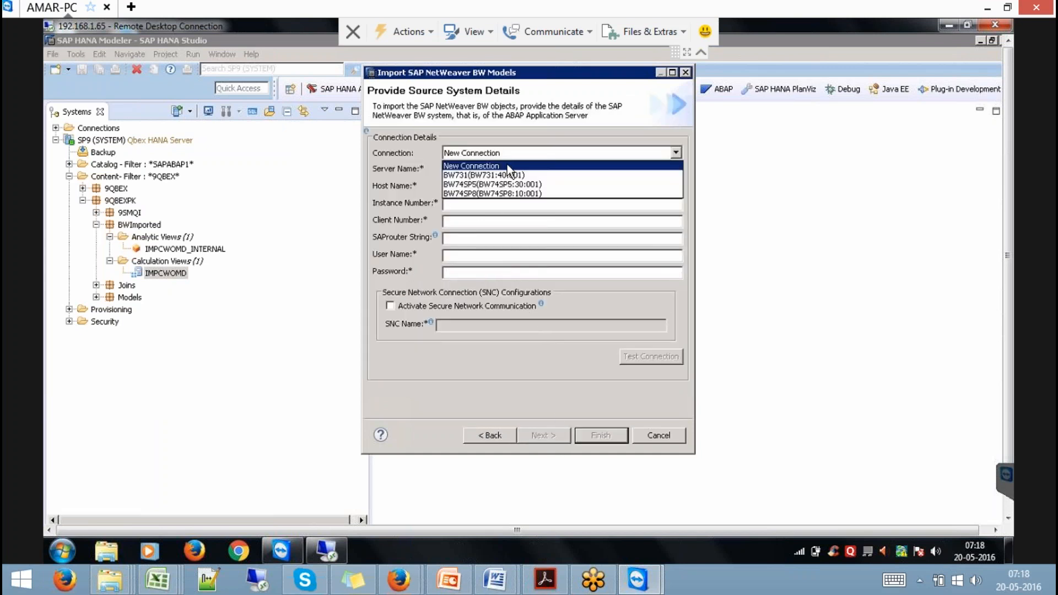
pyautogui.click(537, 193)
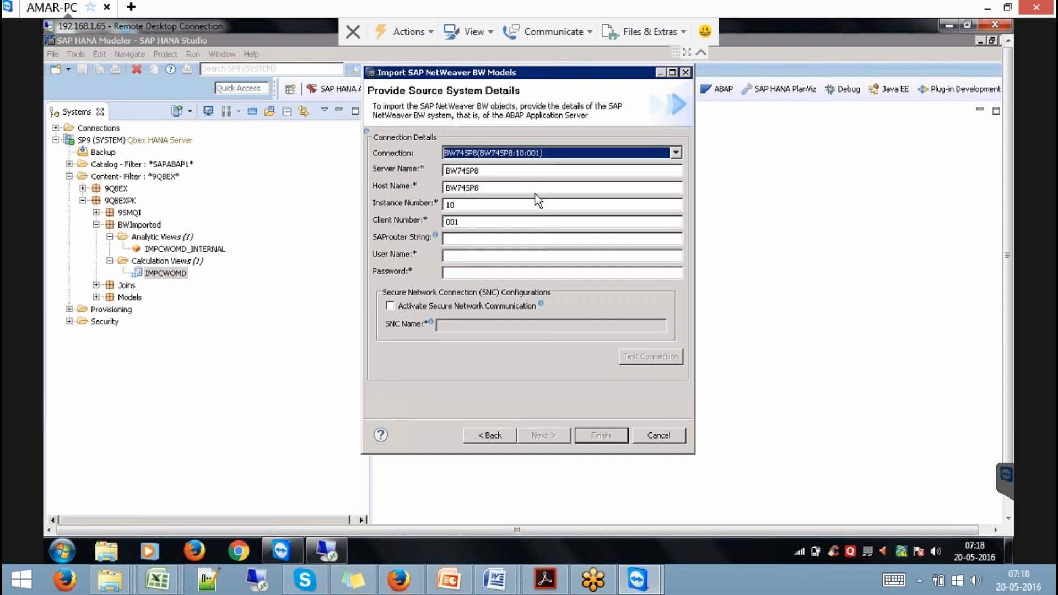
pyautogui.click(454, 255)
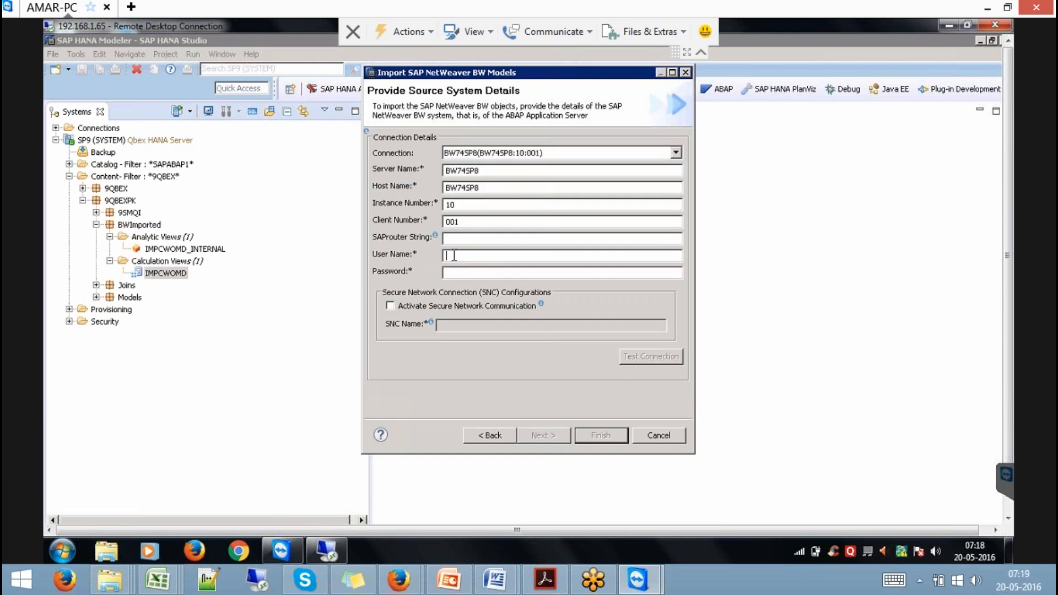
pyautogui.write('QBEX•••••••••')
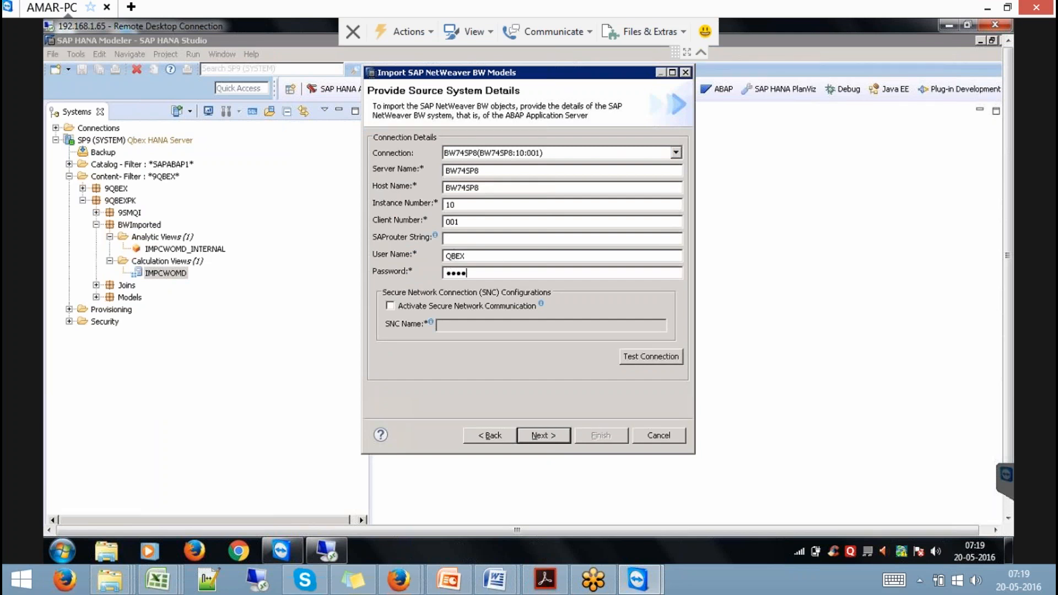
pyautogui.write('••')
pyautogui.press('Return')
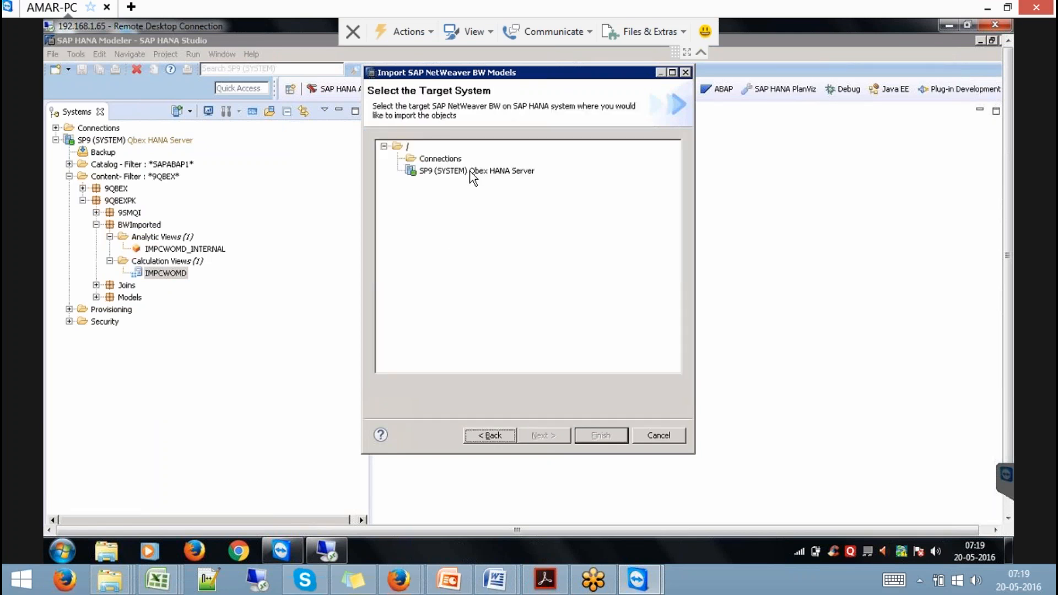
pyautogui.click(469, 172)
pyautogui.click(541, 435)
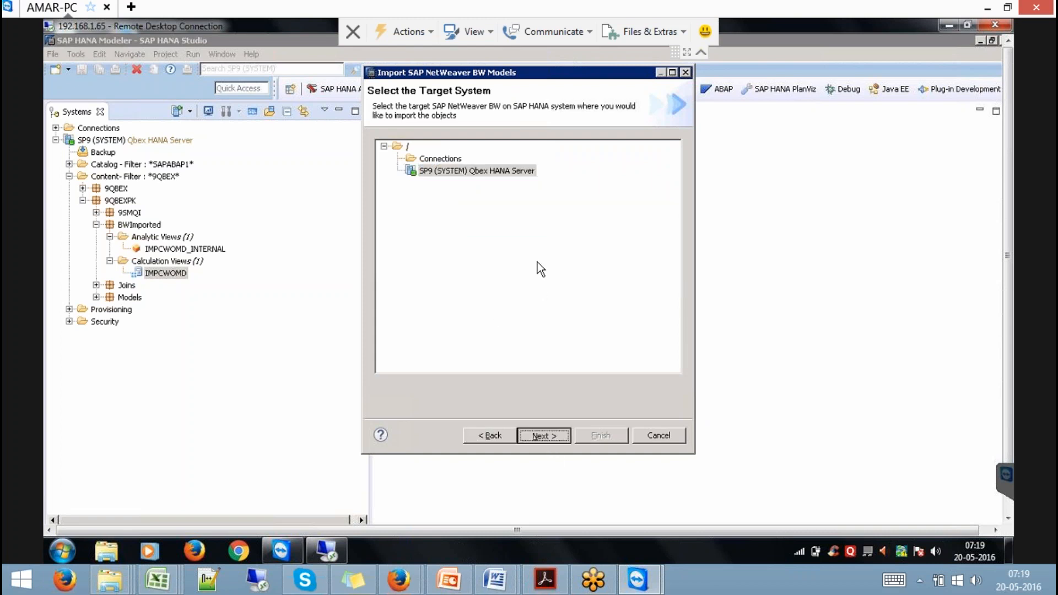
# - Filter for InfoCube IMPCWMD, add it, and enable overwriting and display attributes
pyautogui.click(441, 138)
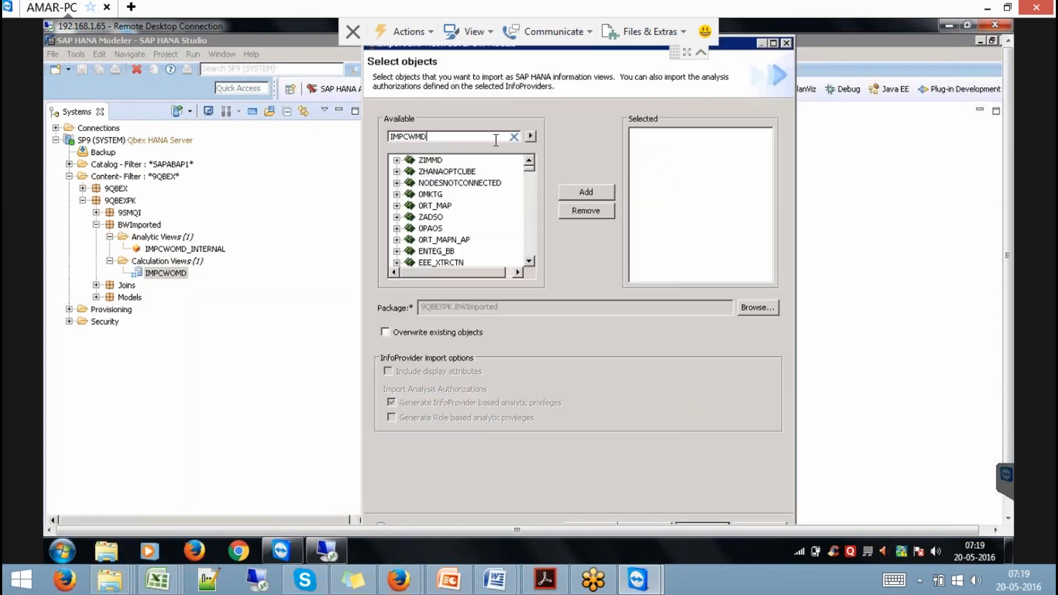
pyautogui.click(531, 136)
pyautogui.click(451, 172)
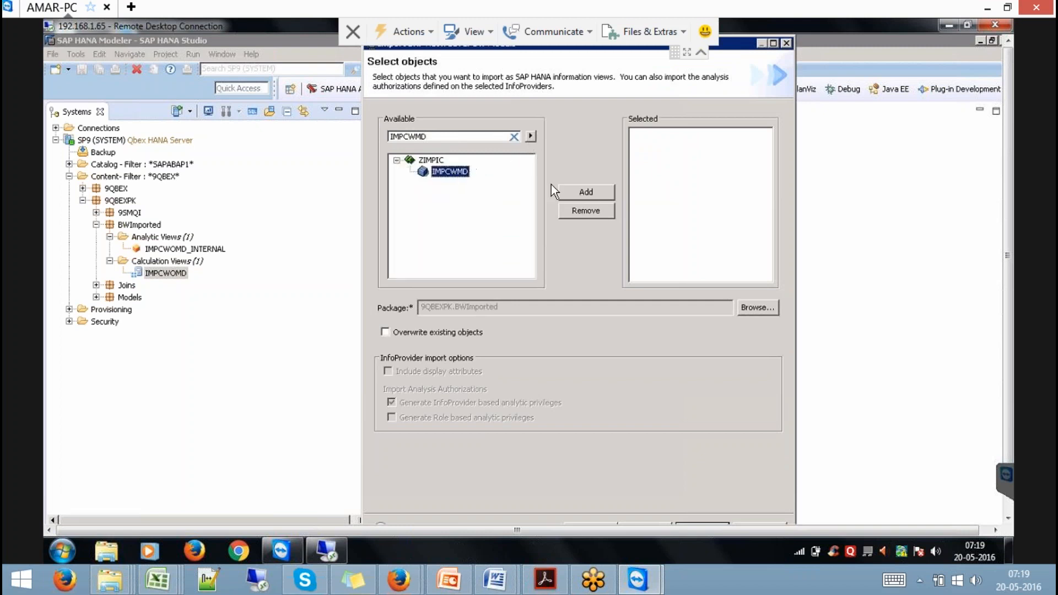
pyautogui.click(596, 190)
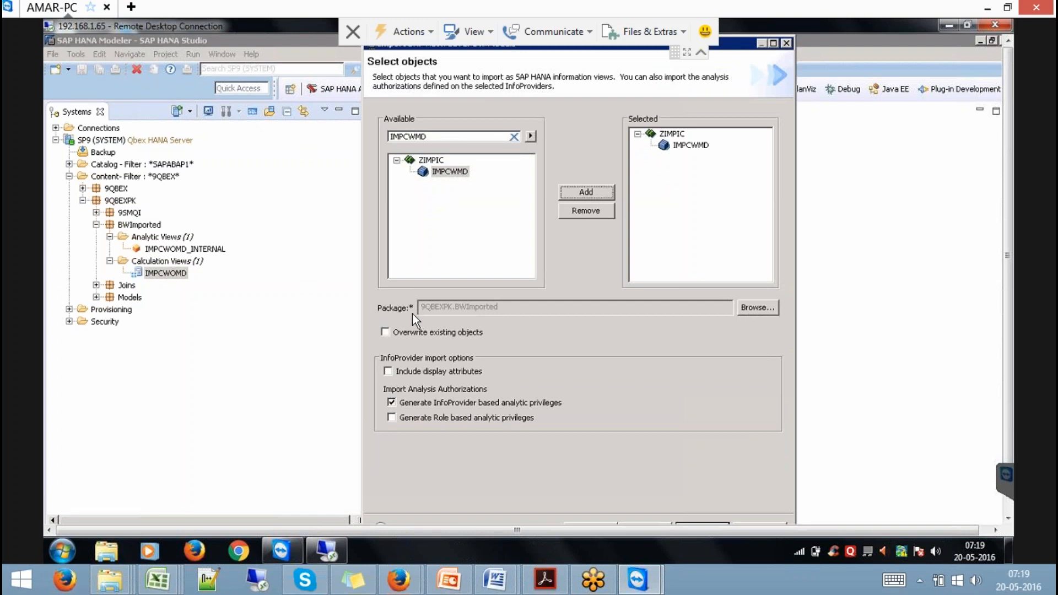
pyautogui.click(422, 332)
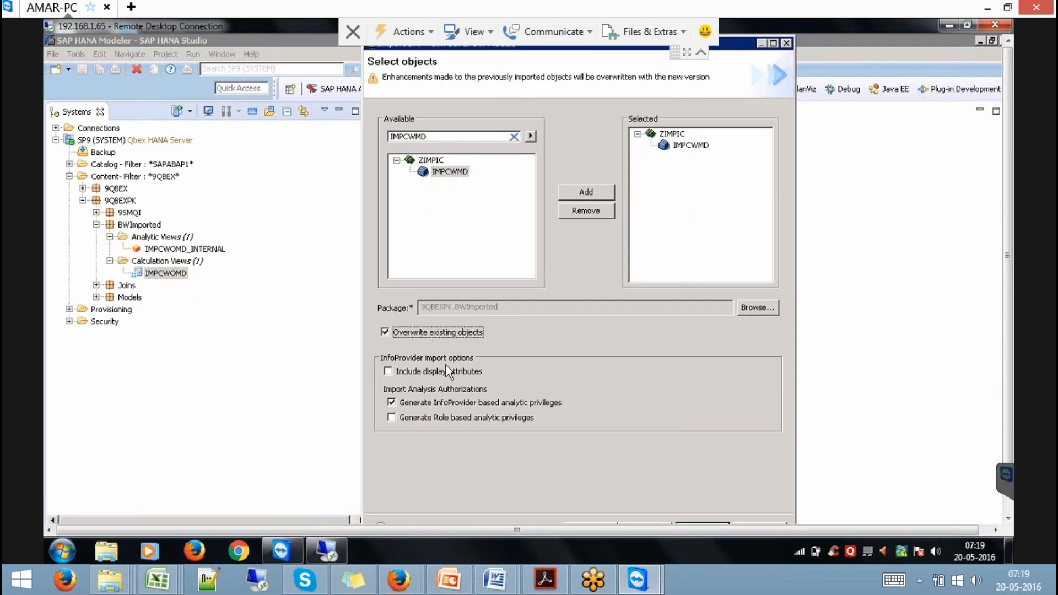
pyautogui.click(461, 376)
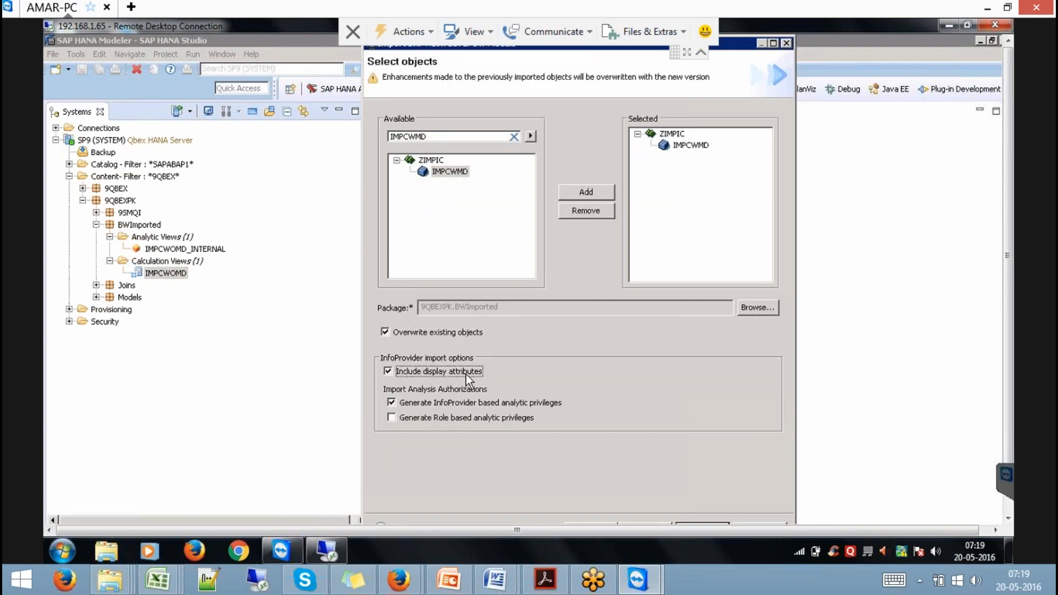
pyautogui.moveTo(1012, 306); pyautogui.dragTo(1010, 382)
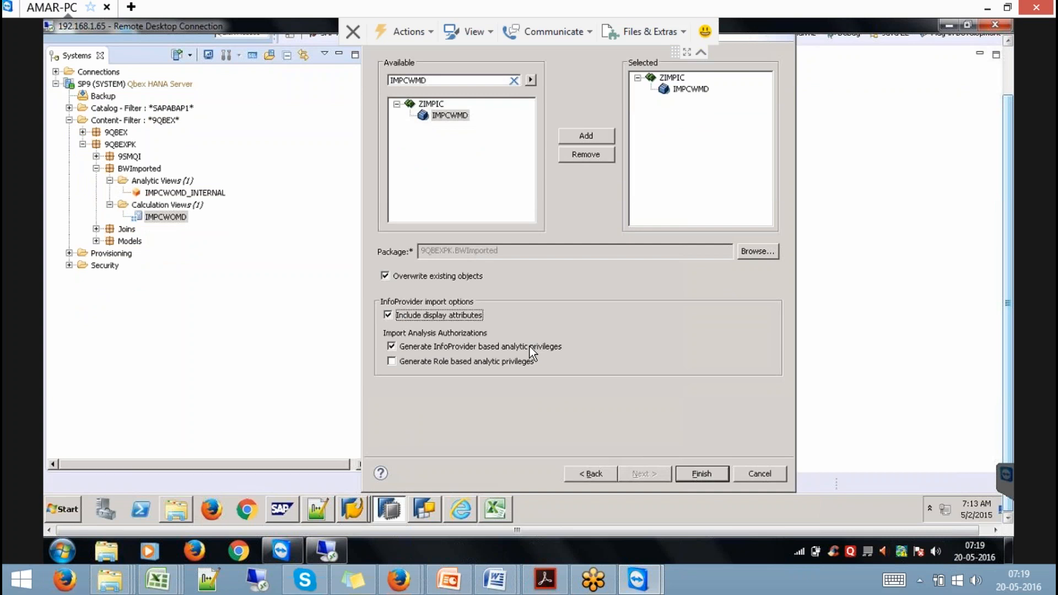
# - Finish the import, refresh BWImported, and select analytic view IMPCWMD_INTERNAL under Analytic Views
pyautogui.click(703, 473)
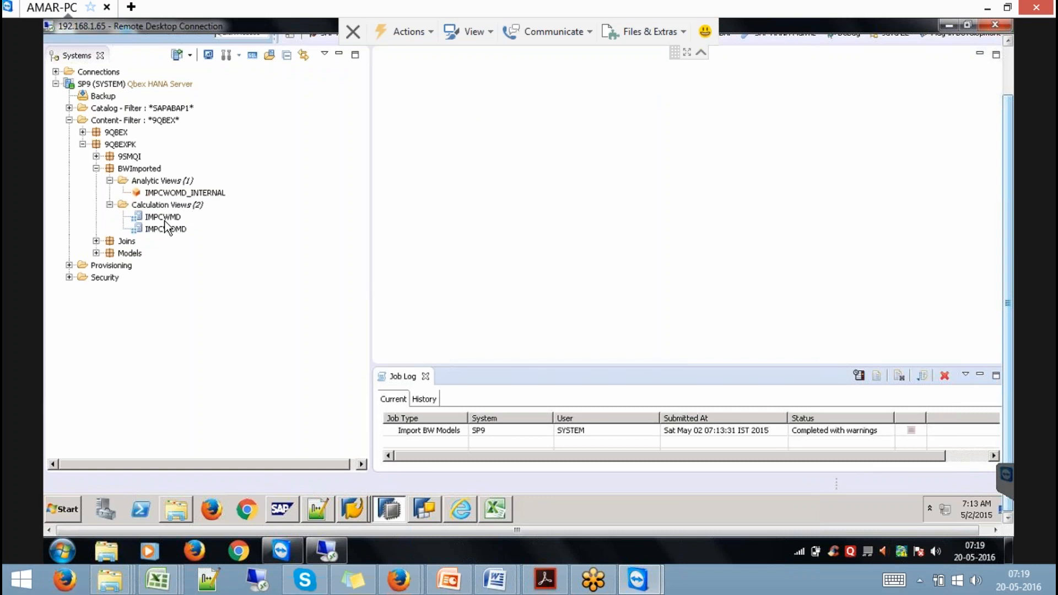
pyautogui.rightClick(136, 169)
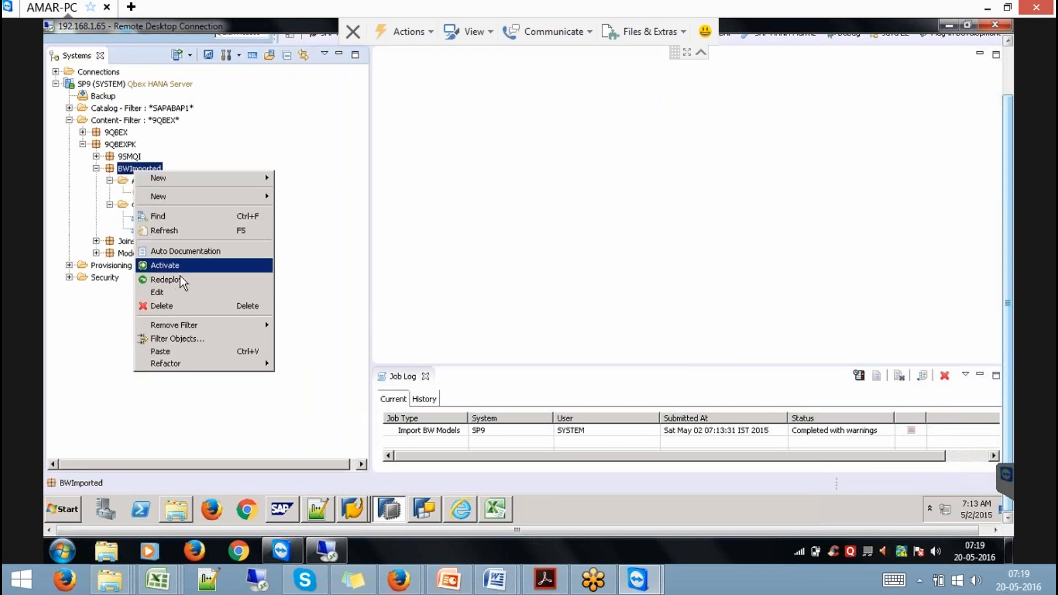
pyautogui.click(161, 232)
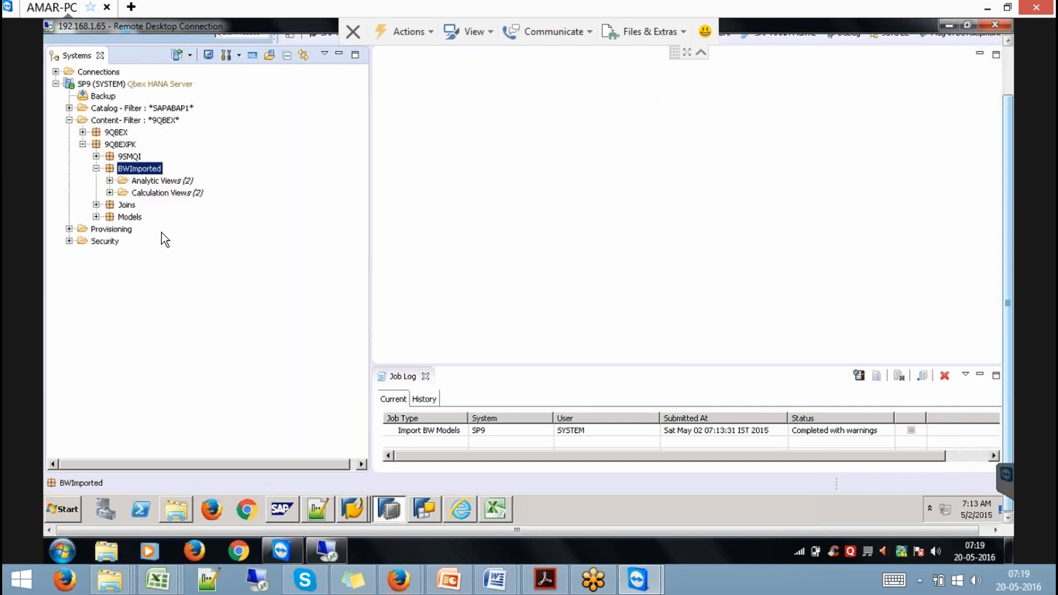
pyautogui.click(109, 180)
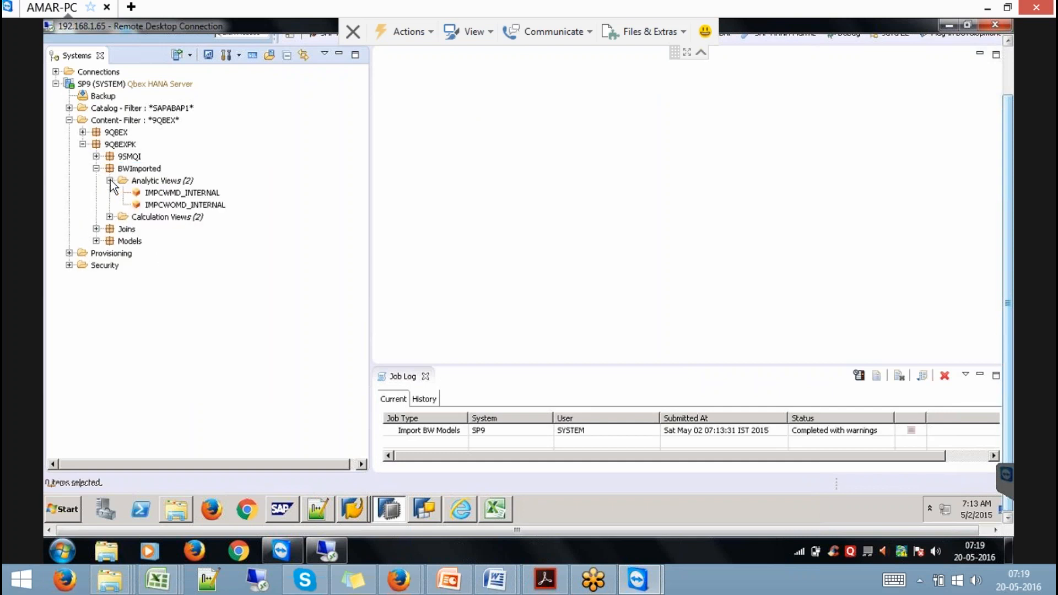
pyautogui.click(205, 194)
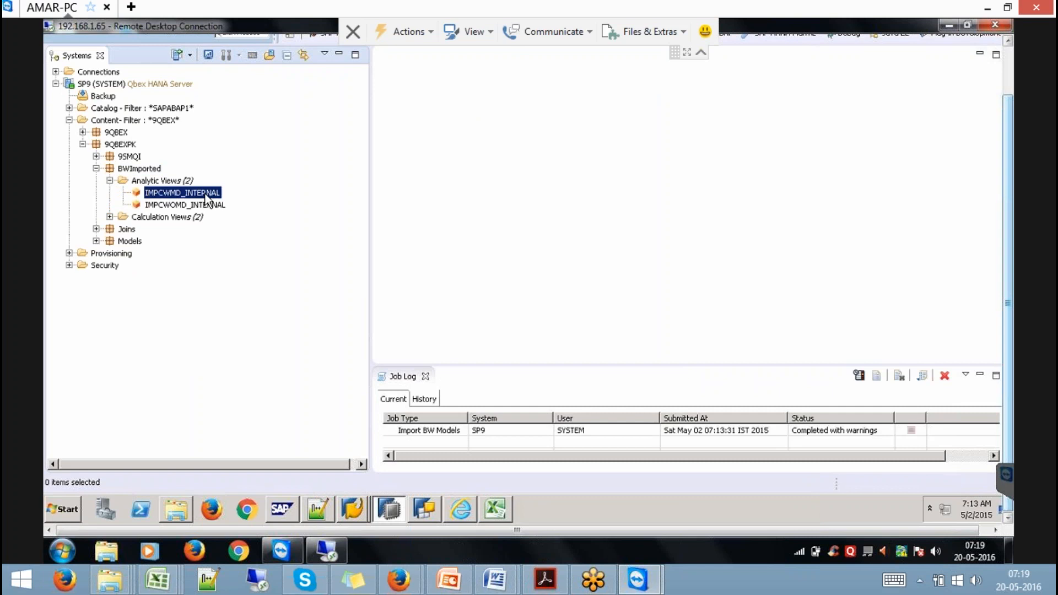
# - Open IMPCWMD_INTERNAL, close the Job Log, hide the Systems view, and show the Data Foundation diagram
pyautogui.doubleClick(204, 193)
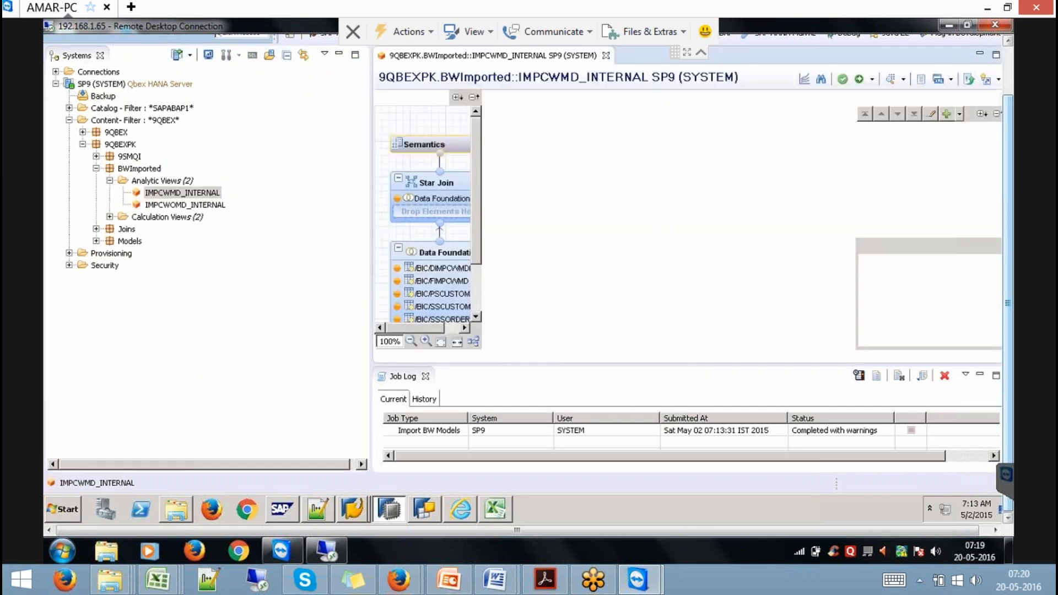
pyautogui.click(426, 377)
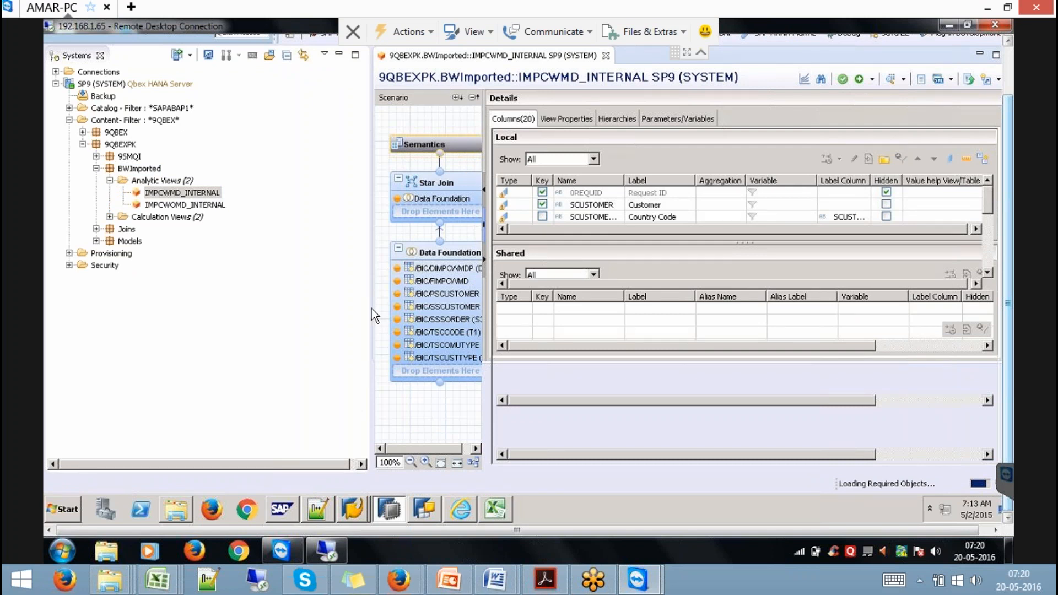
pyautogui.click(339, 54)
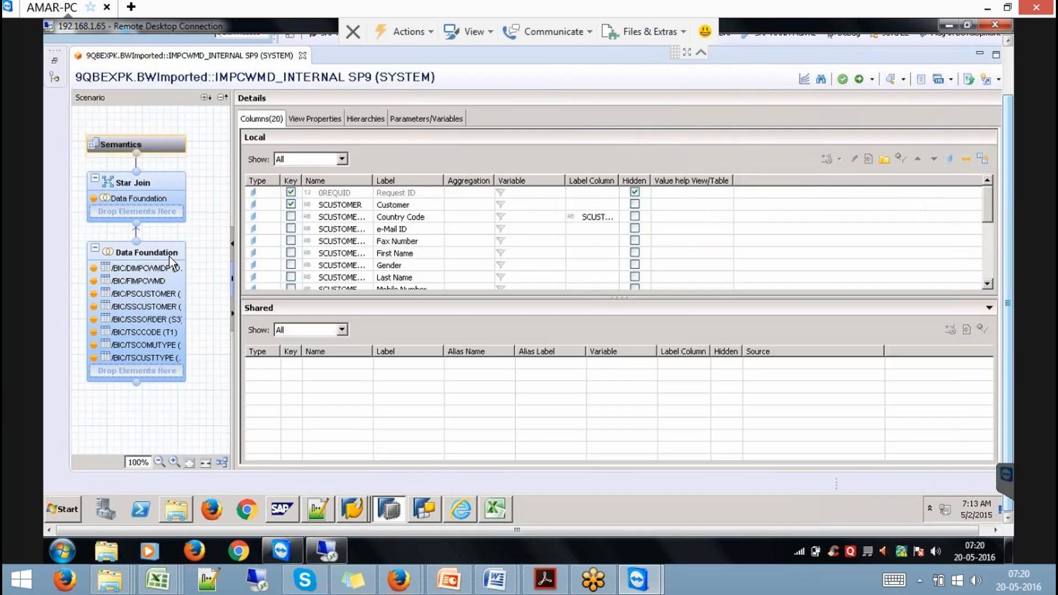
pyautogui.click(170, 259)
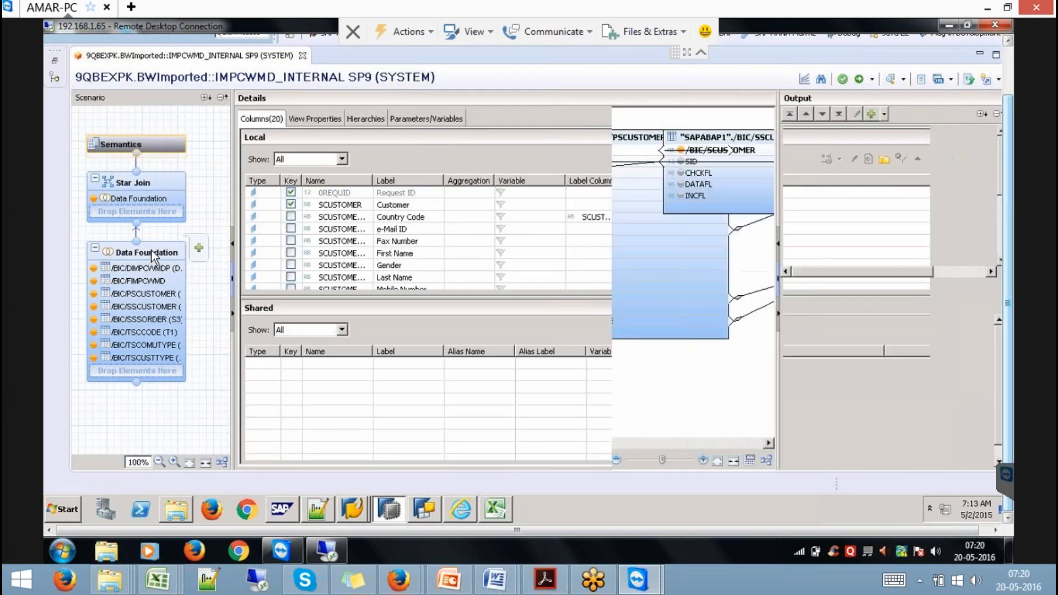
# - Auto-arrange the join diagram and inspect KEY_IMPCWMDP, SID_SSORDER and SSSORDER table properties
pyautogui.click(767, 461)
pyautogui.moveTo(468, 441); pyautogui.dragTo(679, 453)
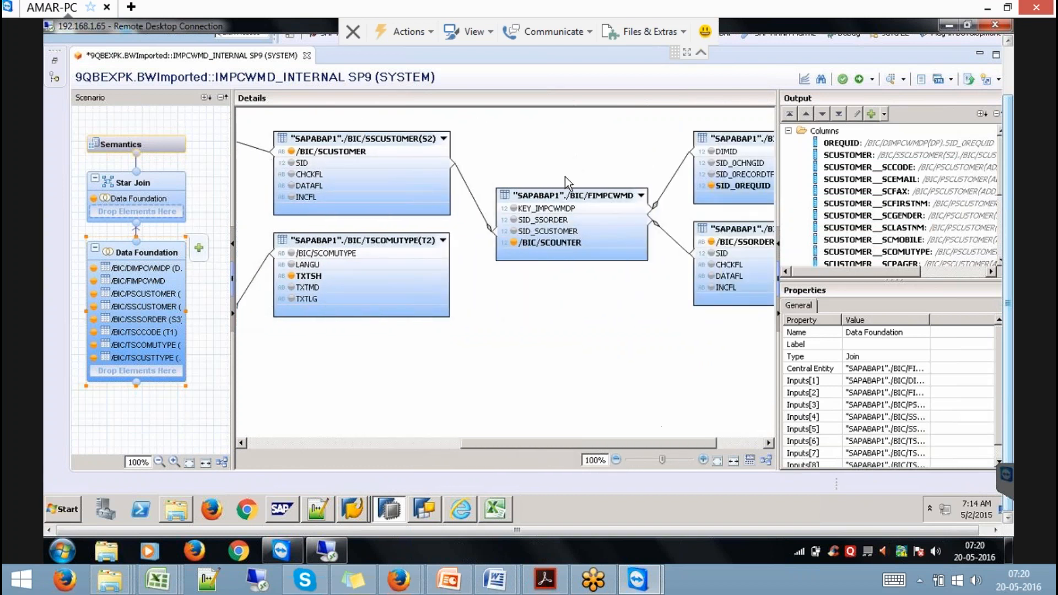
pyautogui.click(554, 209)
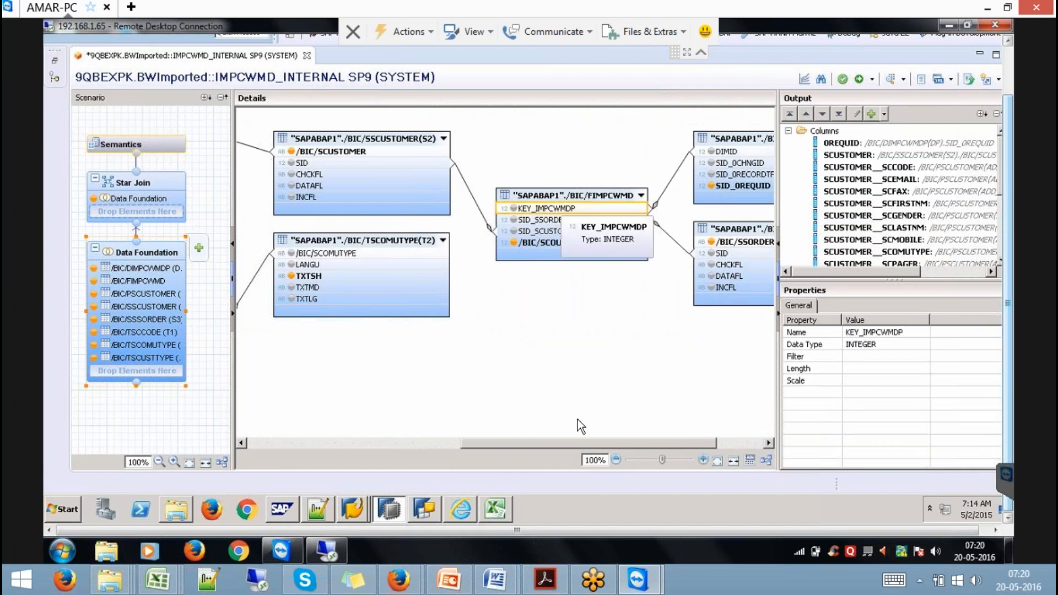
pyautogui.moveTo(583, 441); pyautogui.dragTo(649, 445)
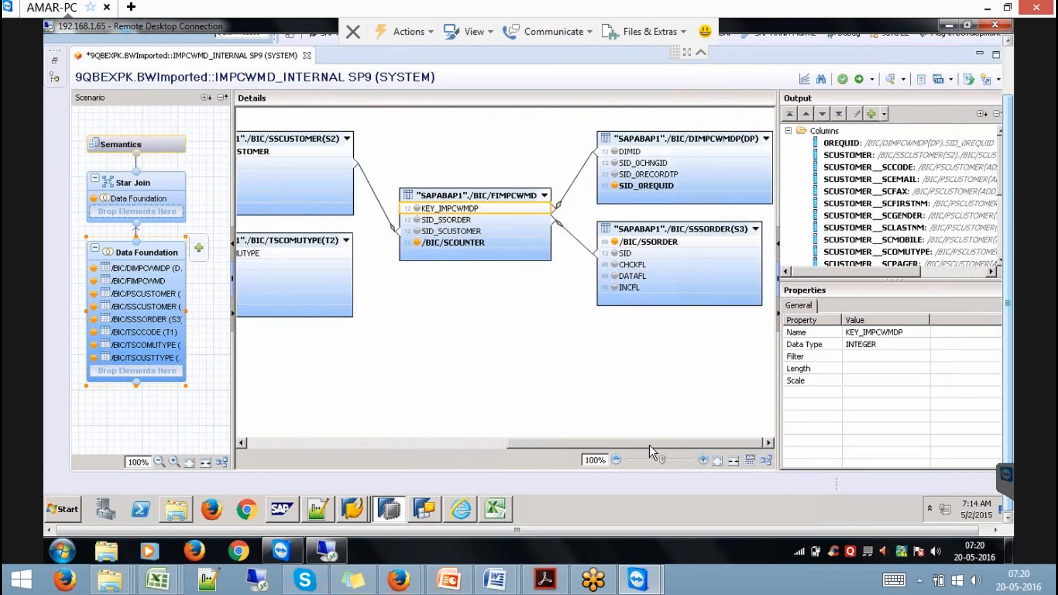
pyautogui.click(450, 222)
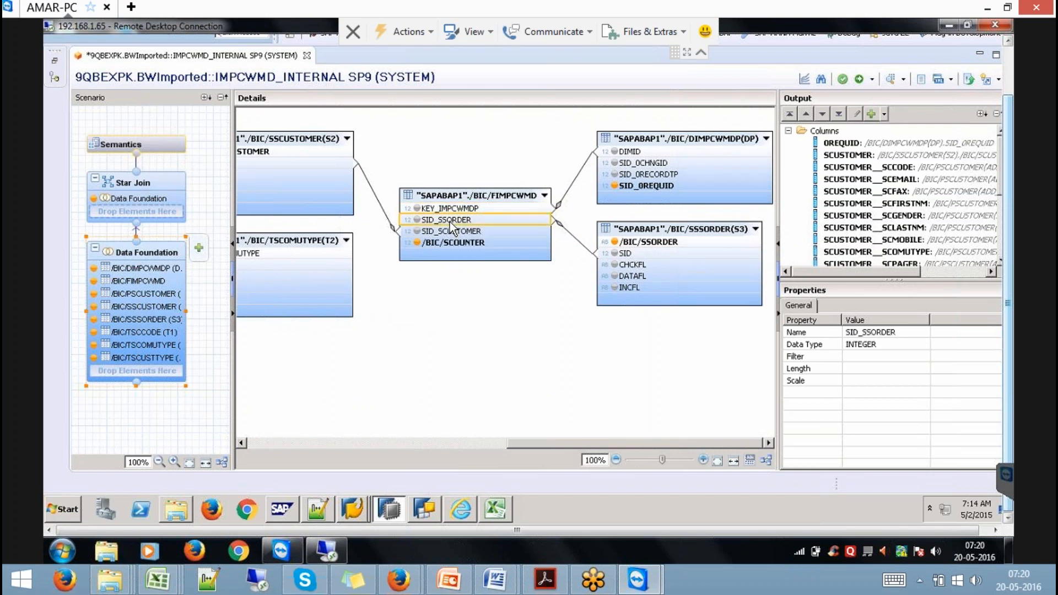
pyautogui.click(661, 227)
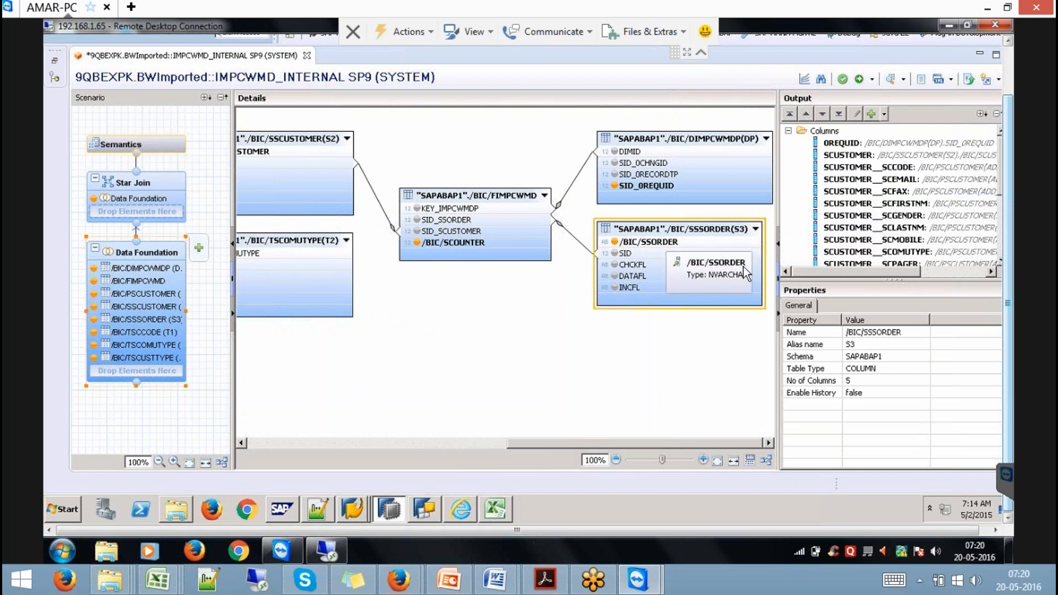
# - Inspect properties of SID_SCUSTOMER, the SSCUSTOMER table and the /BIC/SCUSTOMER column
pyautogui.moveTo(497, 446); pyautogui.dragTo(480, 446)
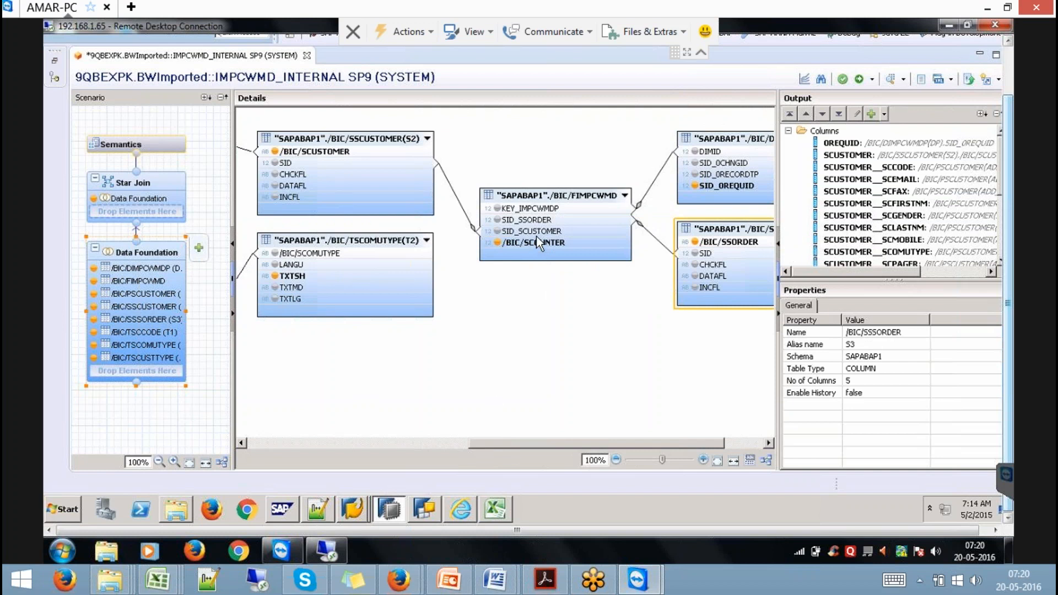
pyautogui.click(536, 235)
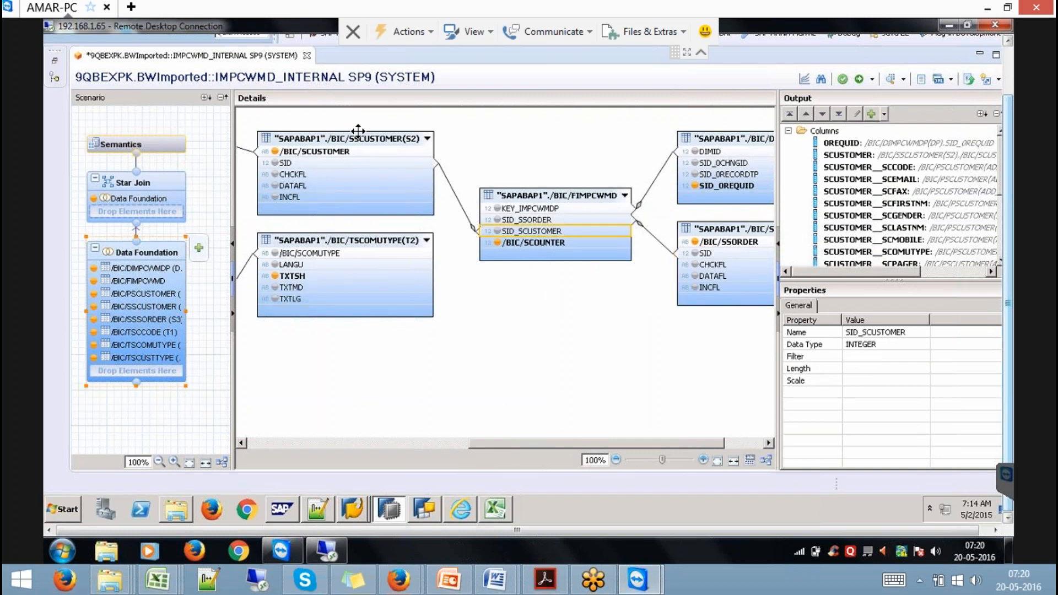
pyautogui.click(355, 137)
pyautogui.moveTo(509, 443); pyautogui.dragTo(451, 433)
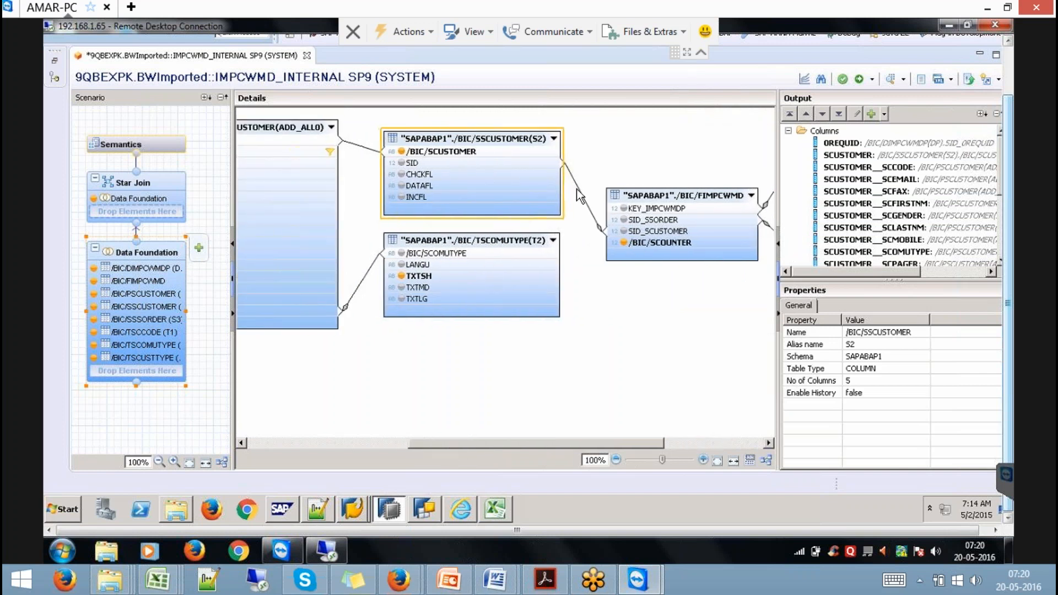
pyautogui.click(496, 153)
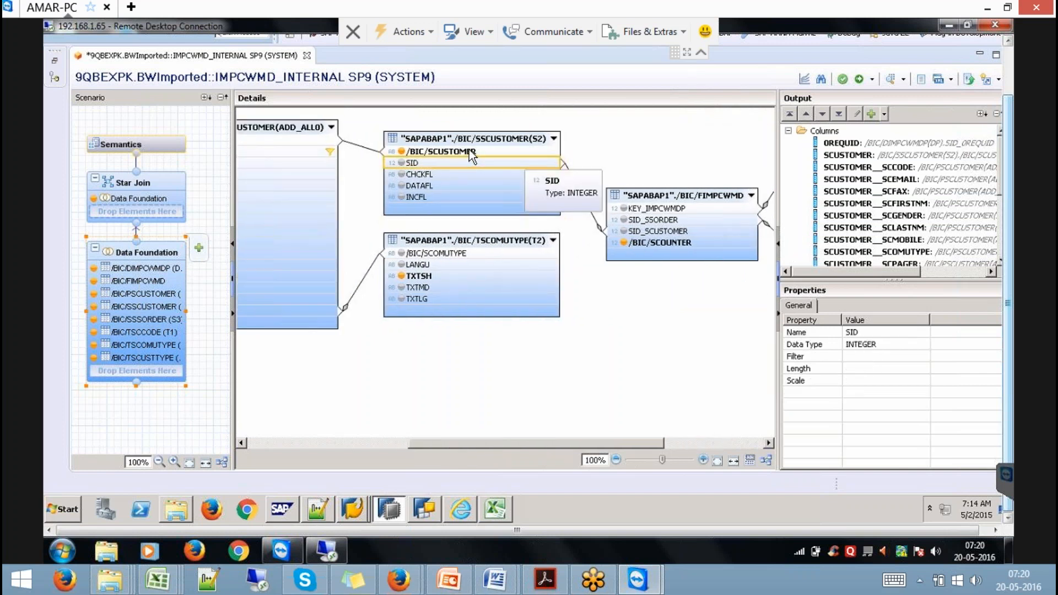
pyautogui.moveTo(468, 441); pyautogui.dragTo(395, 445)
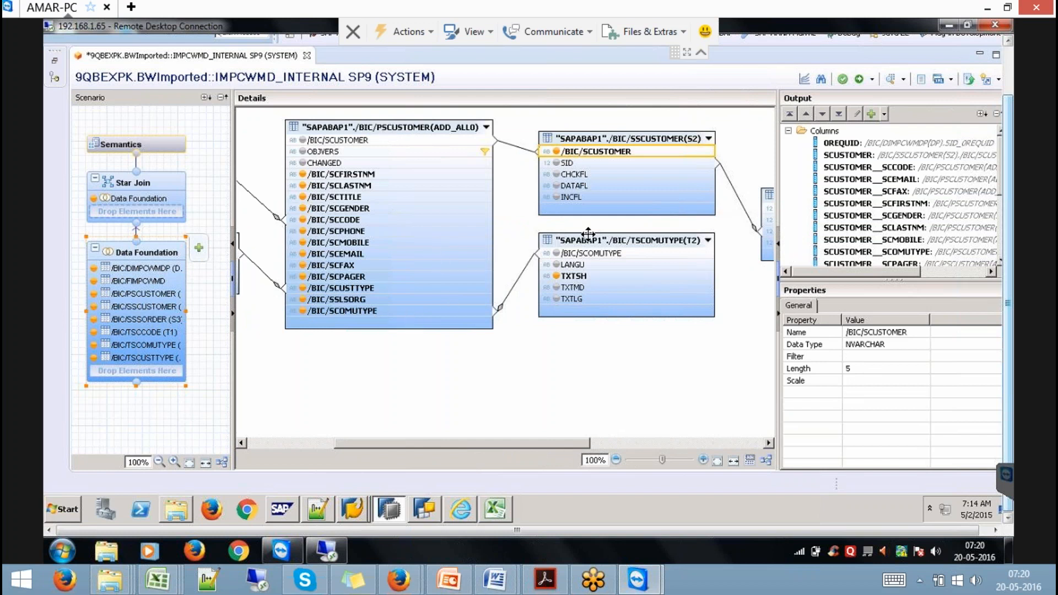
pyautogui.moveTo(373, 442); pyautogui.dragTo(320, 441)
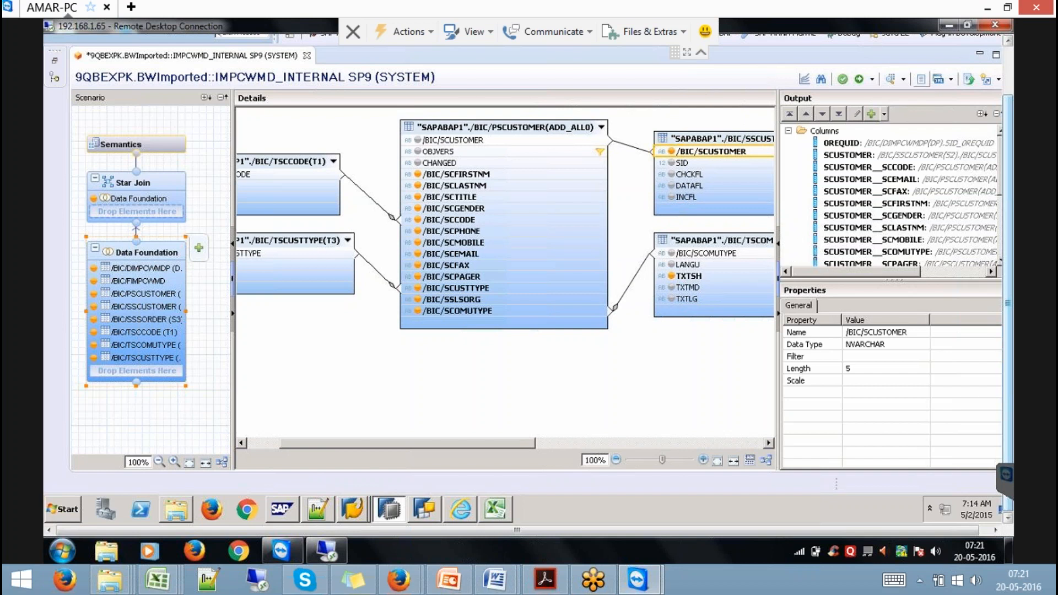
# - Preview the view's raw data rows, then return to and close the view editor
pyautogui.click(580, 177)
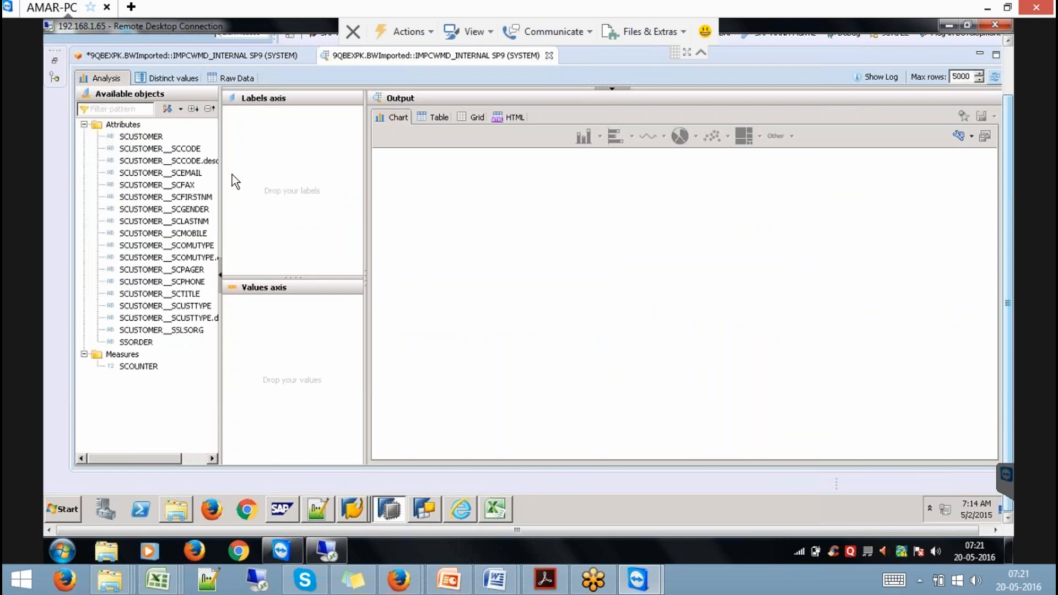
pyautogui.click(247, 78)
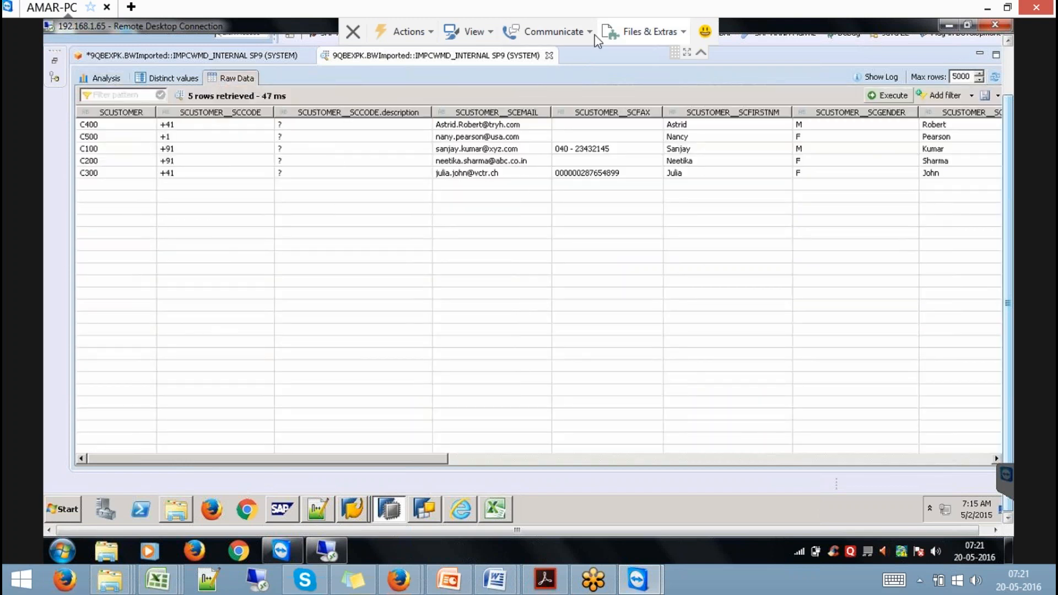
pyautogui.click(548, 55)
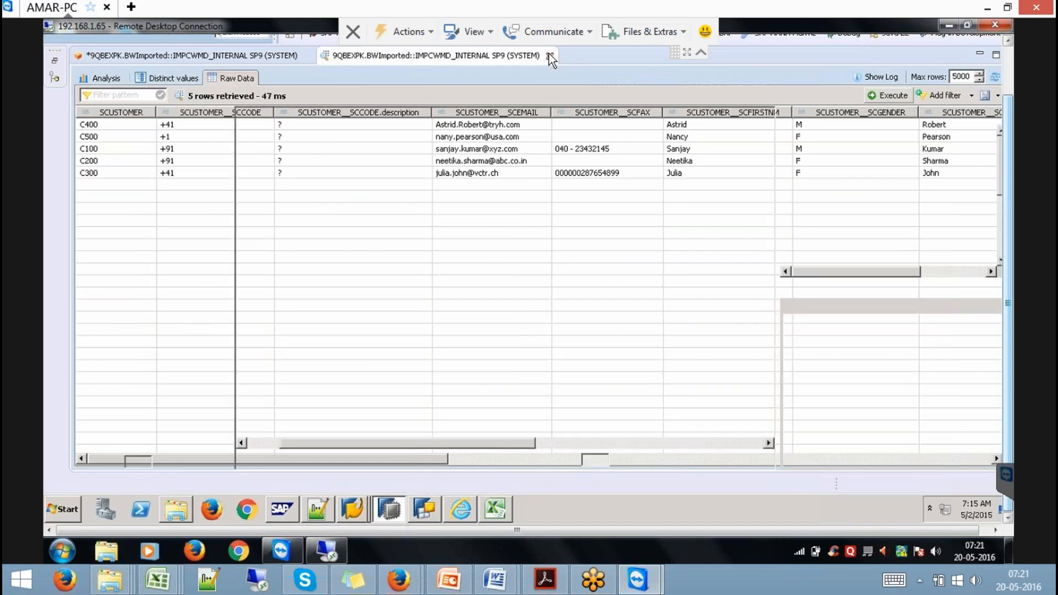
pyautogui.click(306, 56)
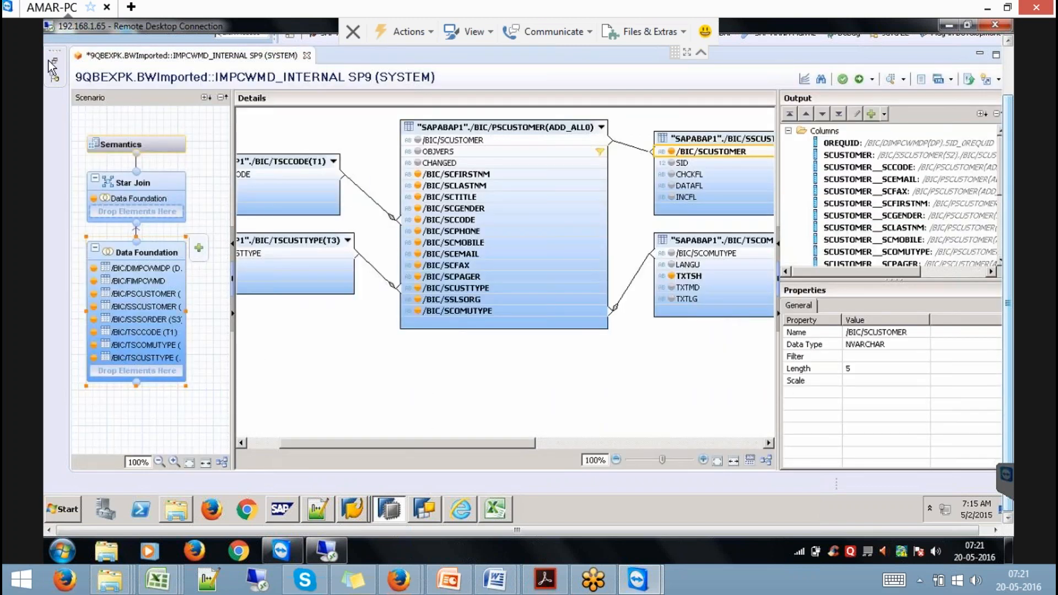
# - Discard the editor's unsaved changes, restore the Systems tree, and minimize the remote session
pyautogui.click(573, 246)
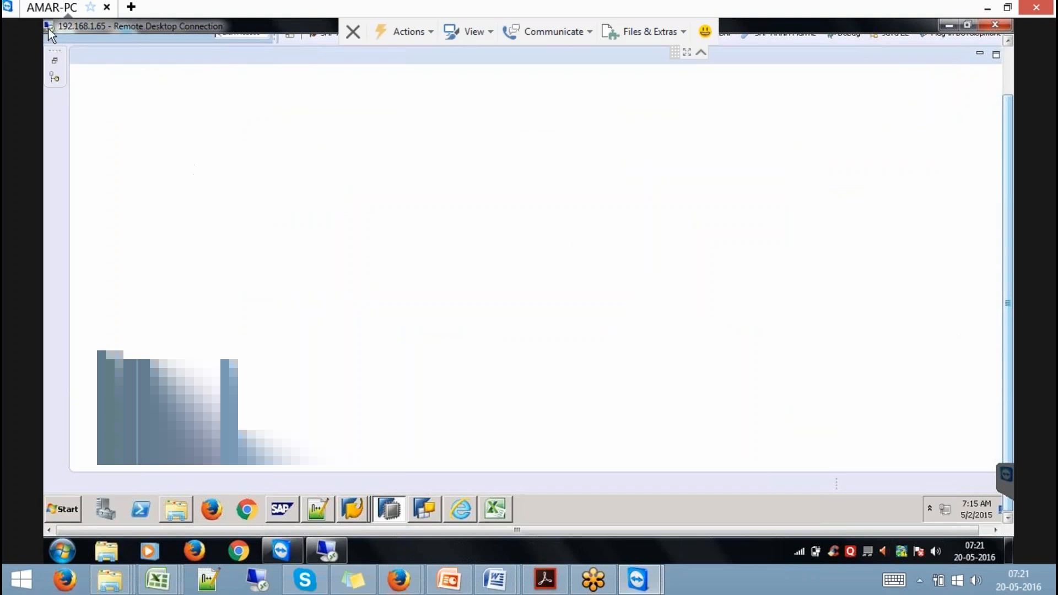
pyautogui.click(55, 61)
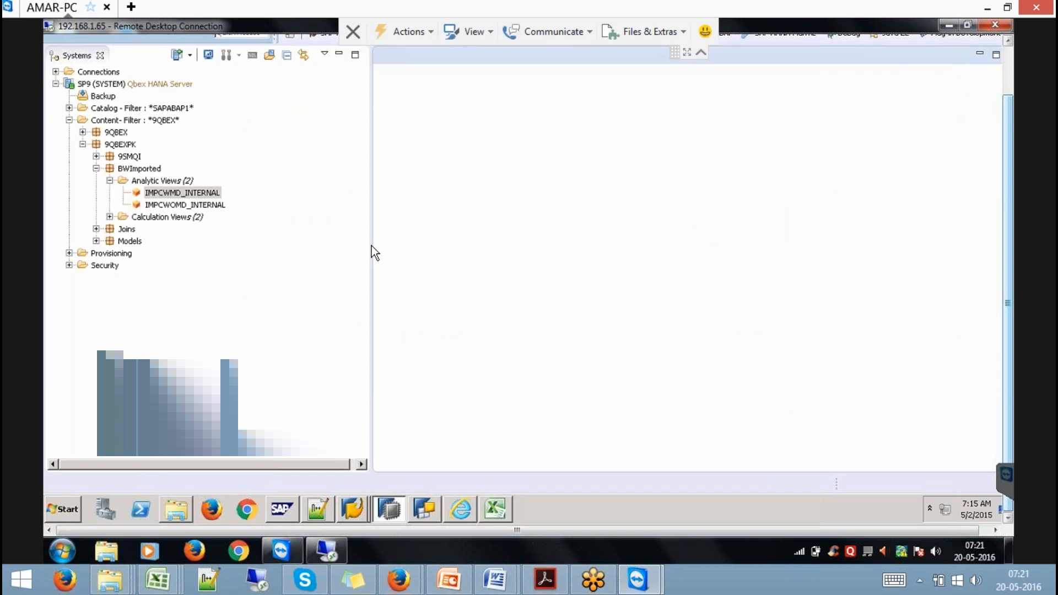
pyautogui.click(988, 8)
# - Mark the DSO item on the 'Importing BW objects into SAP HANA' slide, then return to the remote desktop
pyautogui.moveTo(415, 237); pyautogui.dragTo(384, 236)
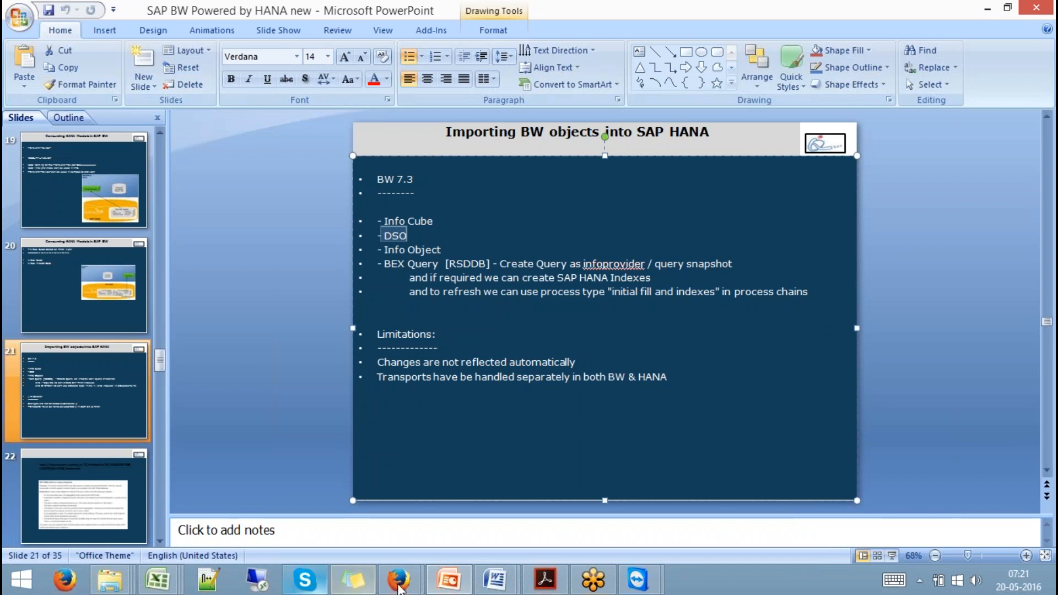
pyautogui.moveTo(633, 578)
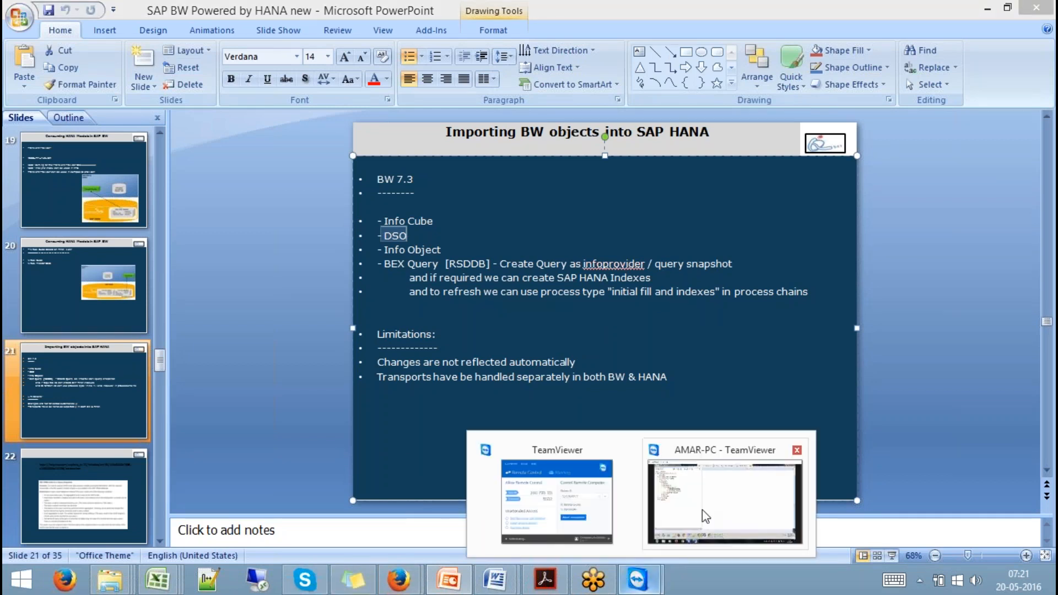
pyautogui.click(725, 496)
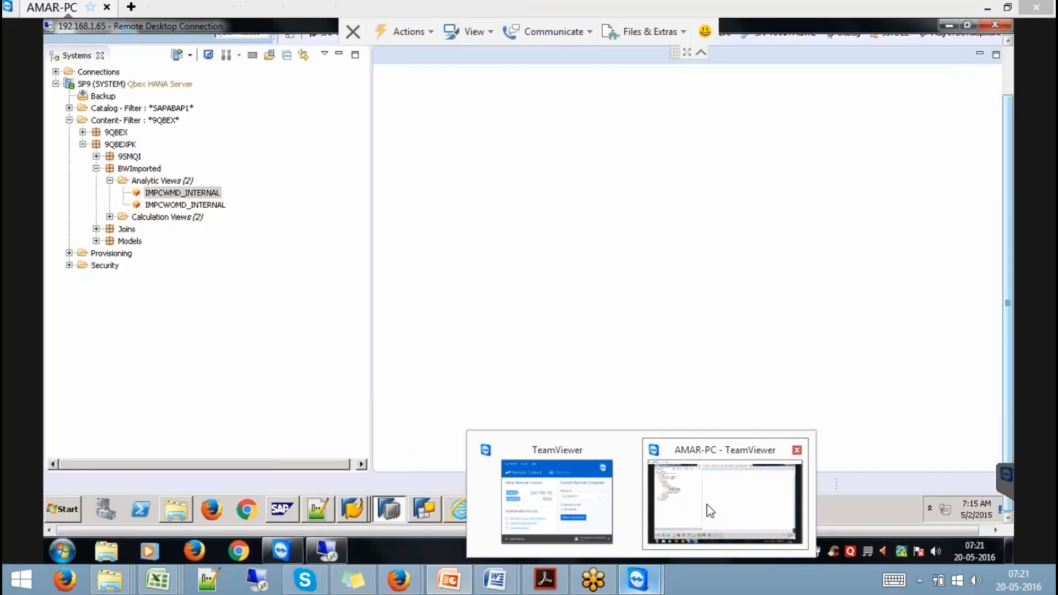
# - Bring the Display InfoCube window for Cube with MD forward and go back to Modeling favorites
pyautogui.click(351, 509)
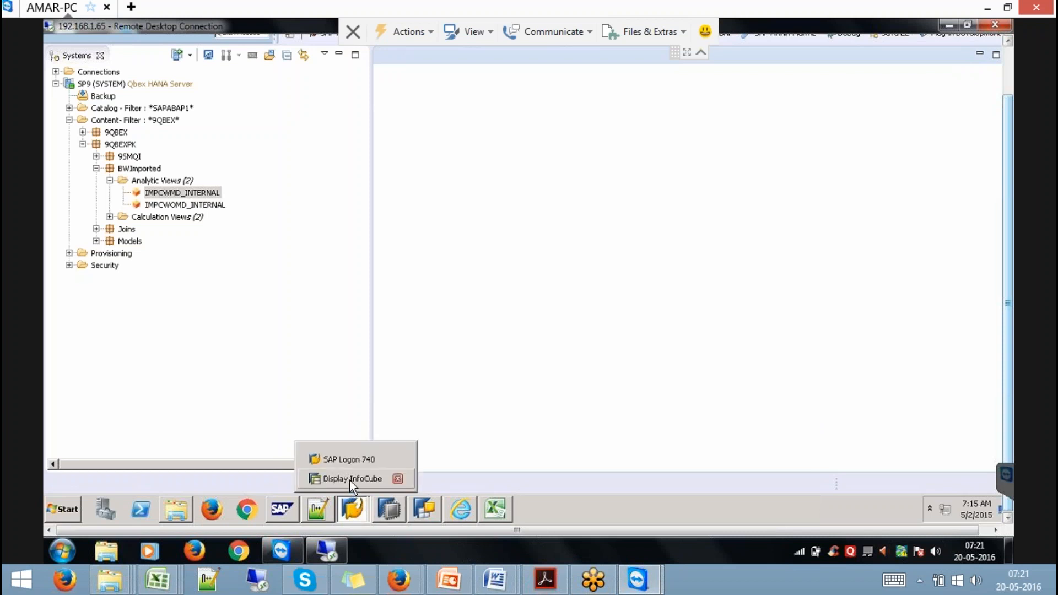
pyautogui.click(351, 479)
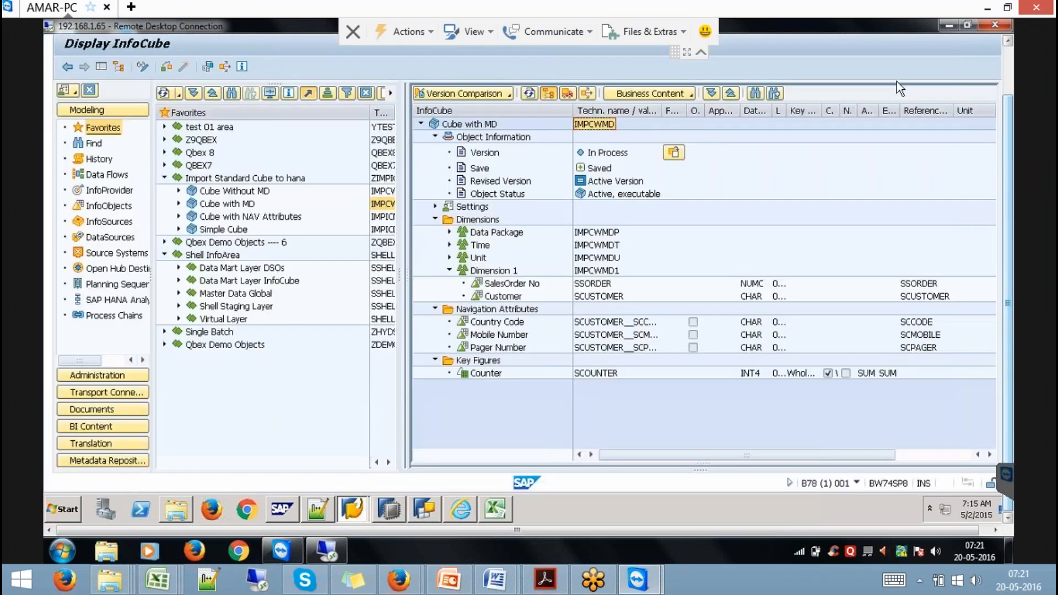
pyautogui.click(1008, 67)
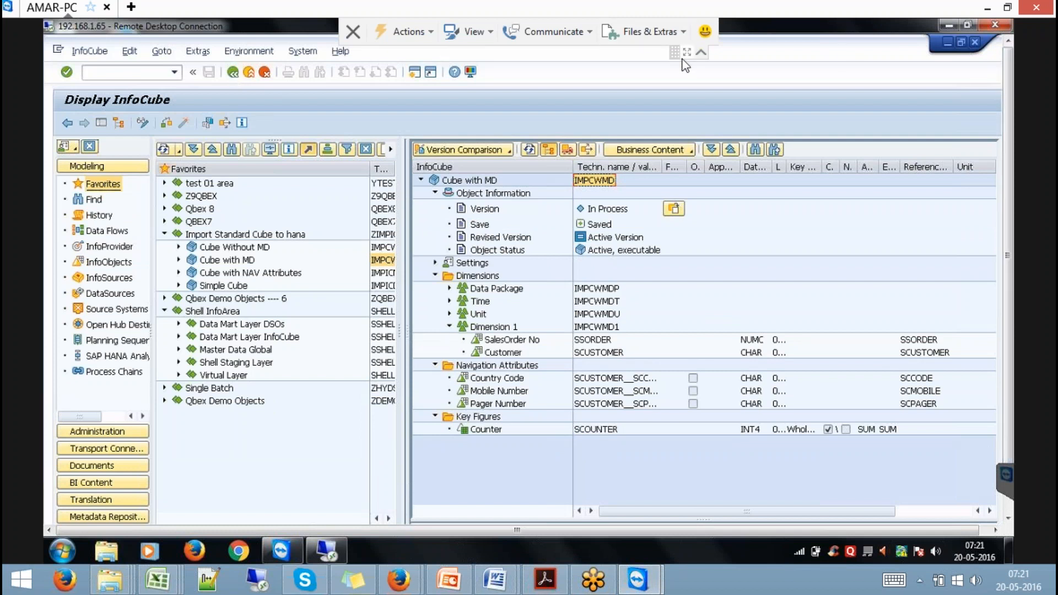
pyautogui.click(700, 53)
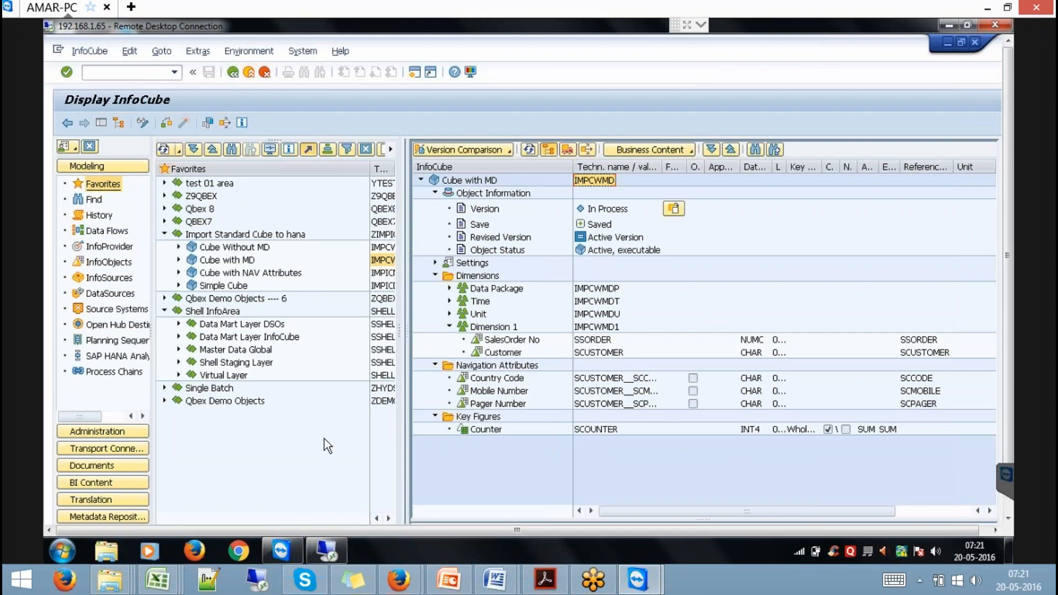
pyautogui.moveTo(1009, 391); pyautogui.dragTo(1003, 460)
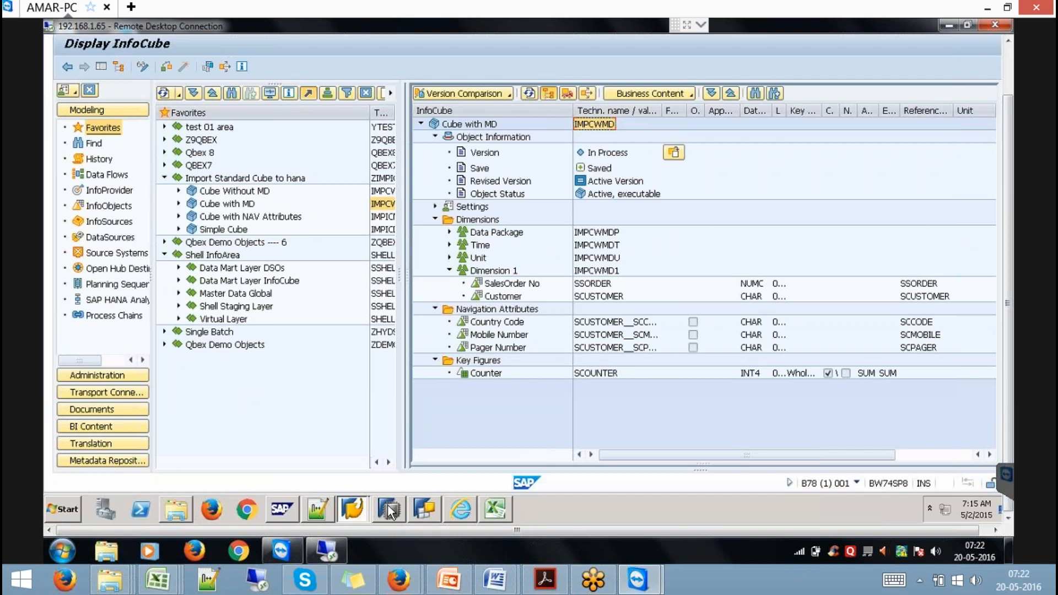
pyautogui.moveTo(386, 510)
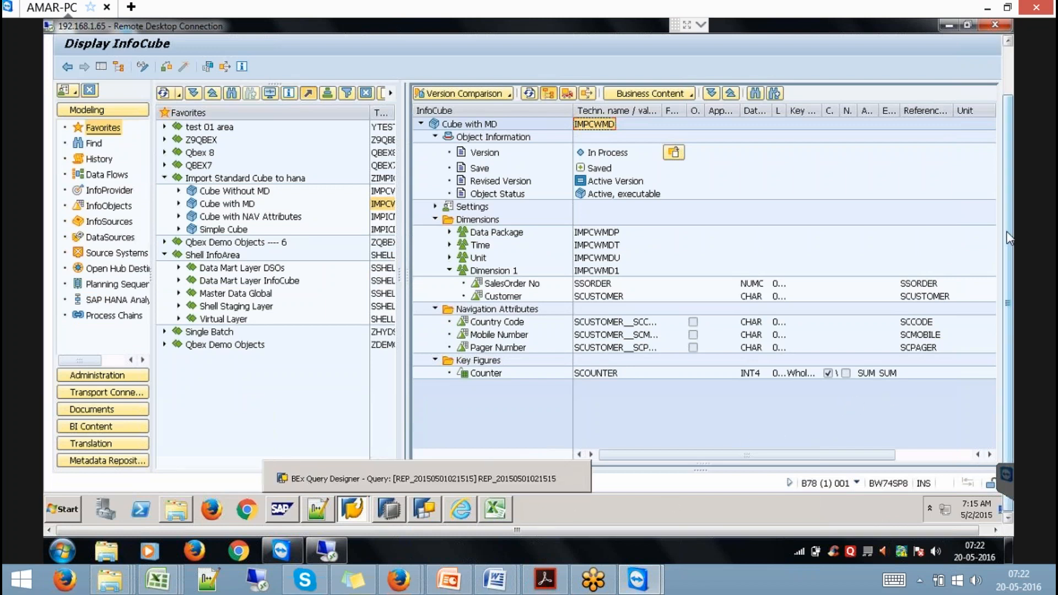
pyautogui.scroll(1, 1000, 178)
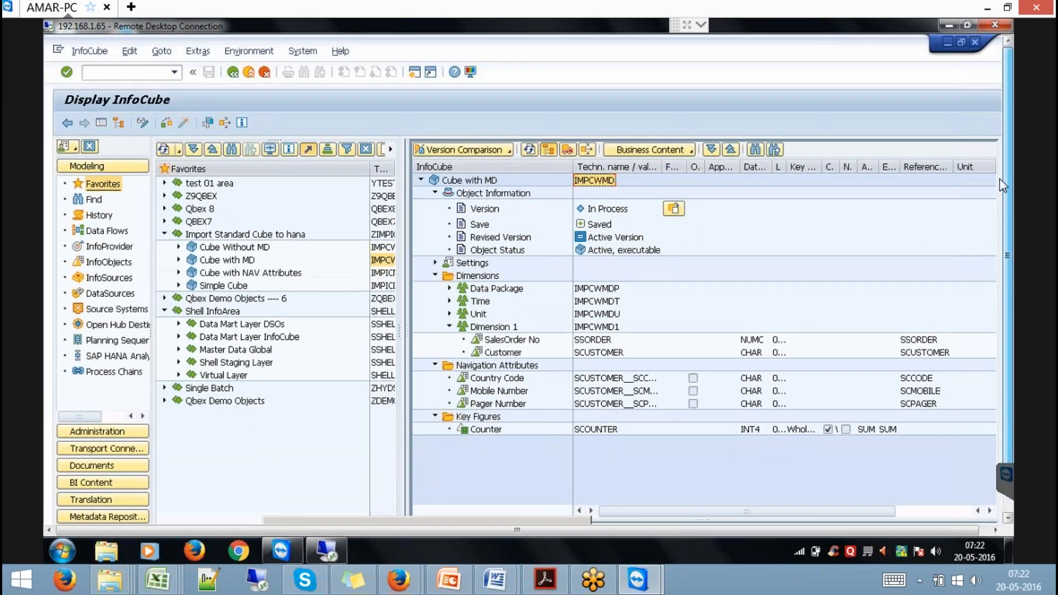
pyautogui.click(248, 73)
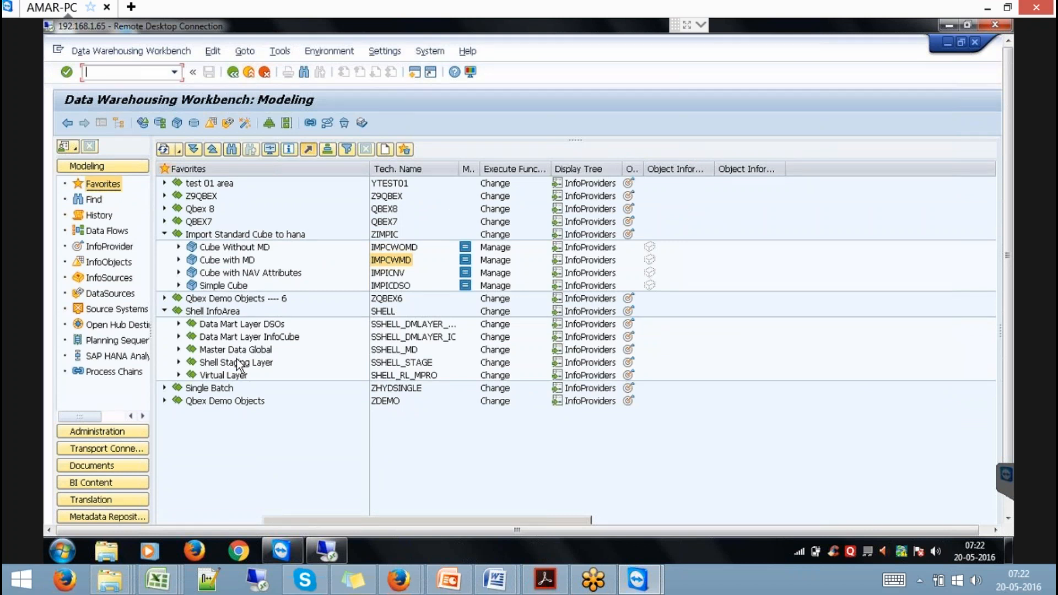
# - Expand Data Mart Layer DSOs to select SOBKCOMP, then switch back to SAP HANA Studio
pyautogui.click(179, 324)
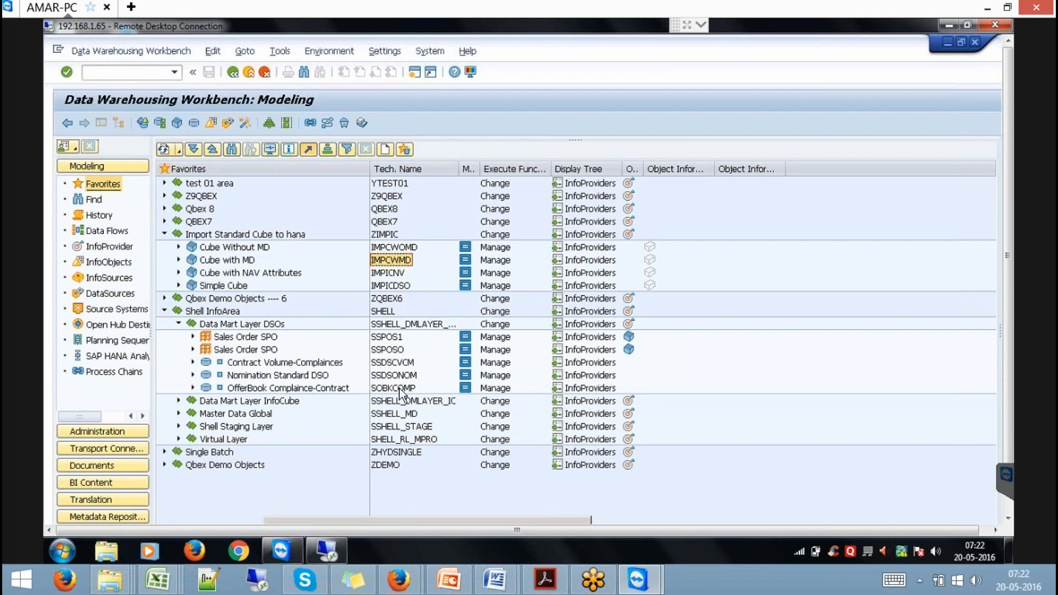
pyautogui.click(399, 387)
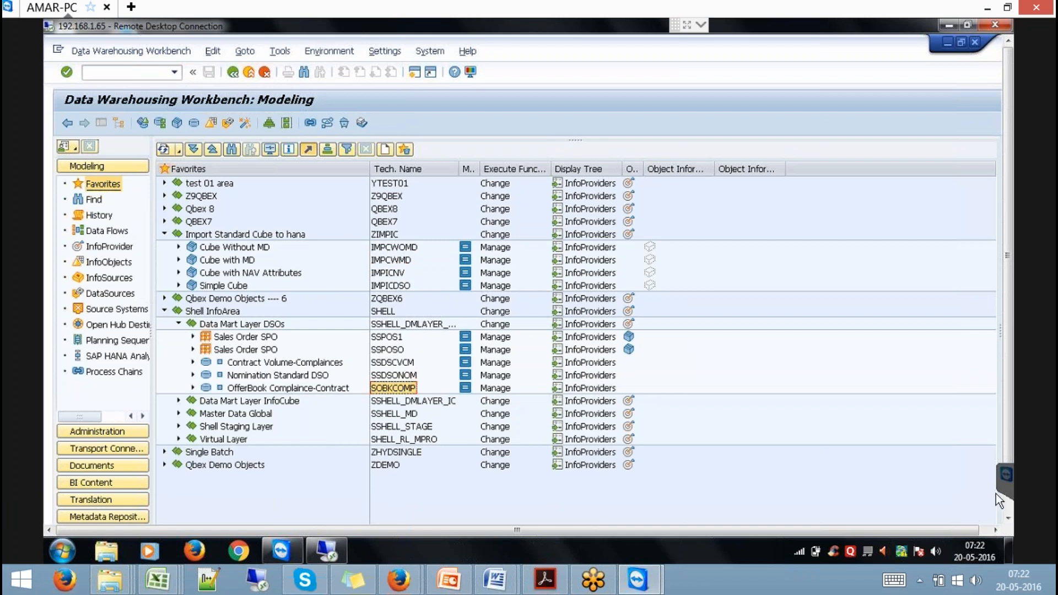
pyautogui.click(1010, 505)
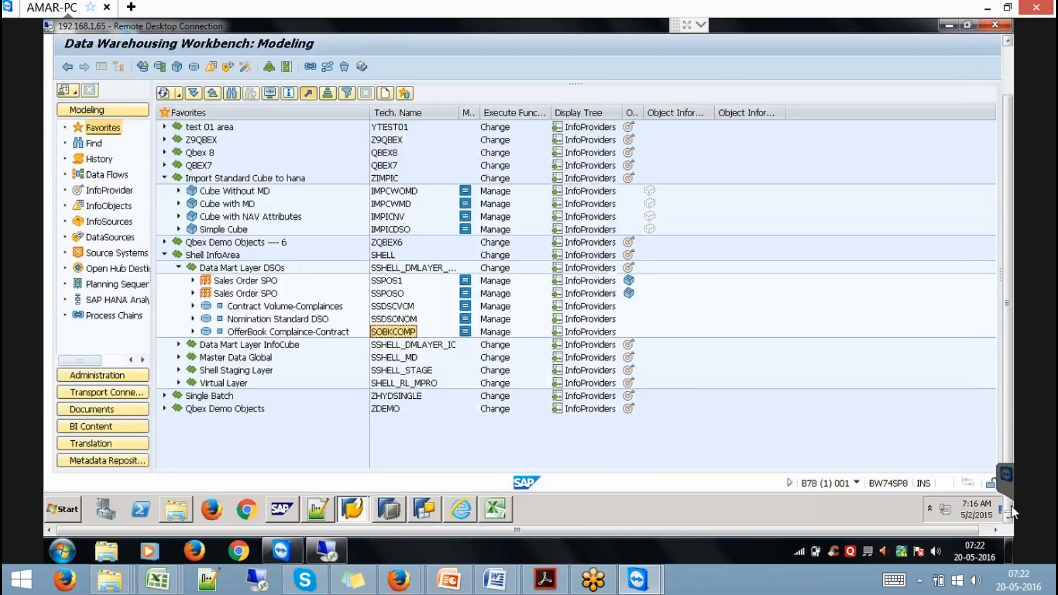
pyautogui.click(388, 509)
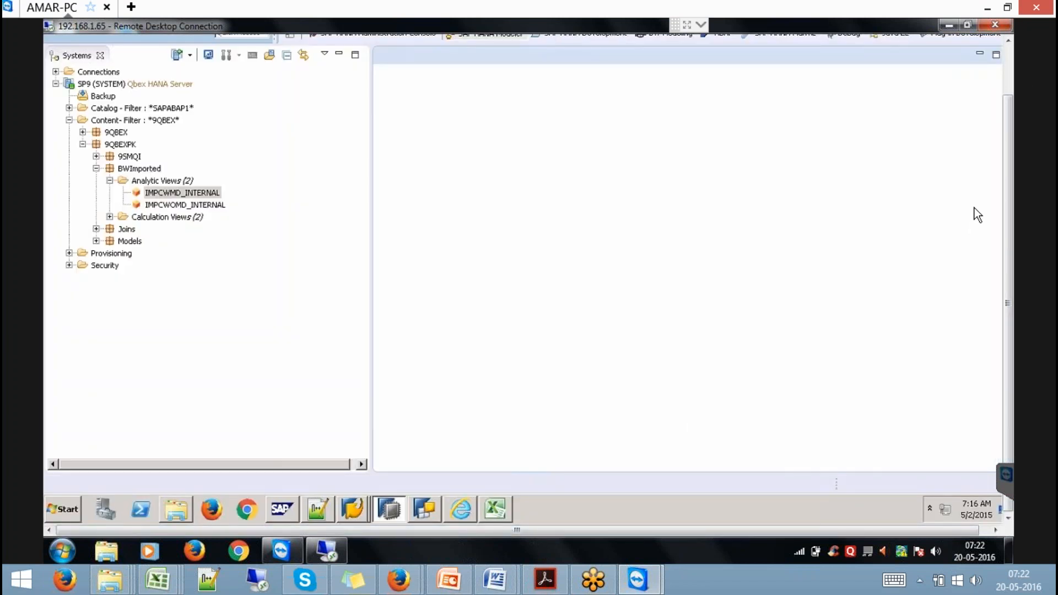
pyautogui.click(1010, 63)
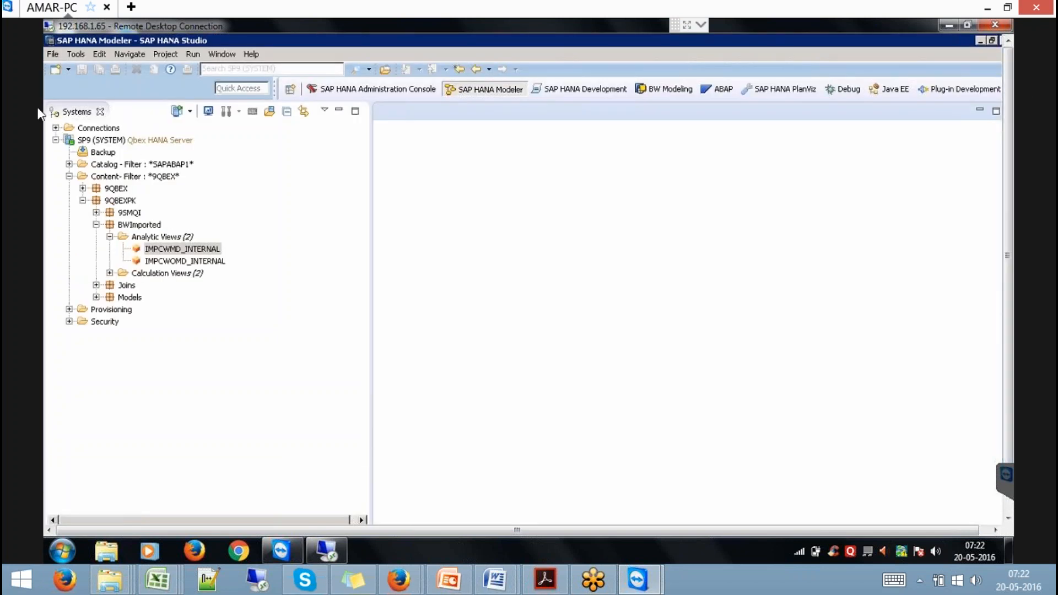
pyautogui.click(50, 54)
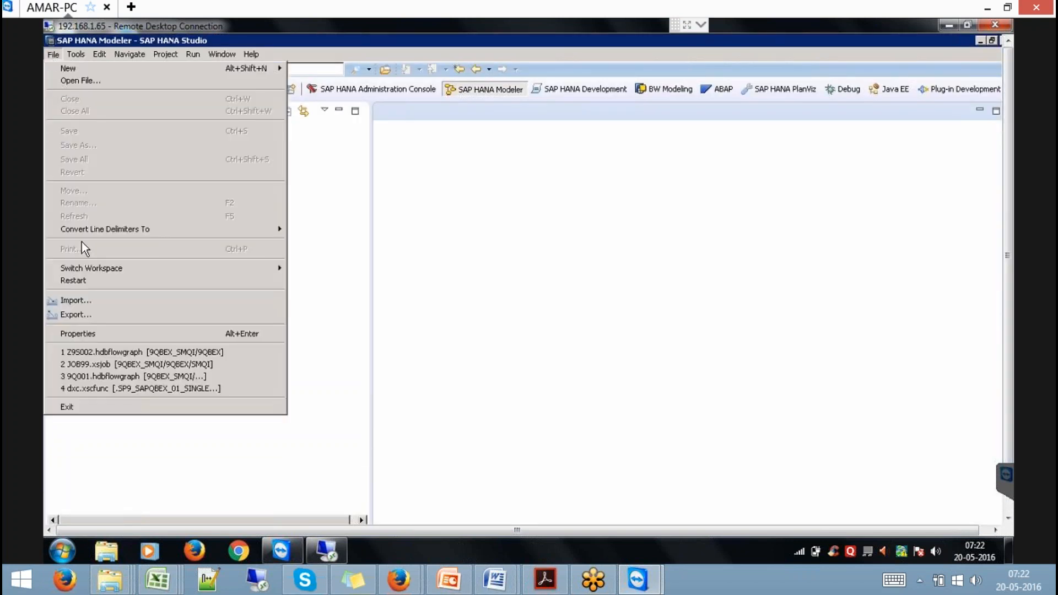
# - Start a new BW models import from BW74SP8 with the BW user and password, targeting SP9 (SYSTEM)
pyautogui.doubleClick(478, 284)
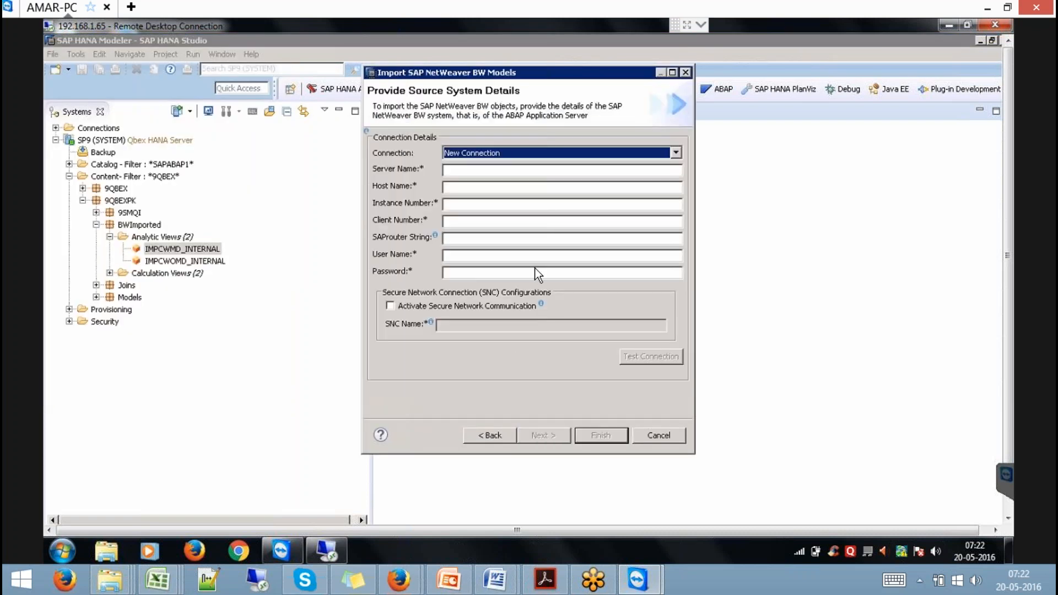
pyautogui.click(537, 156)
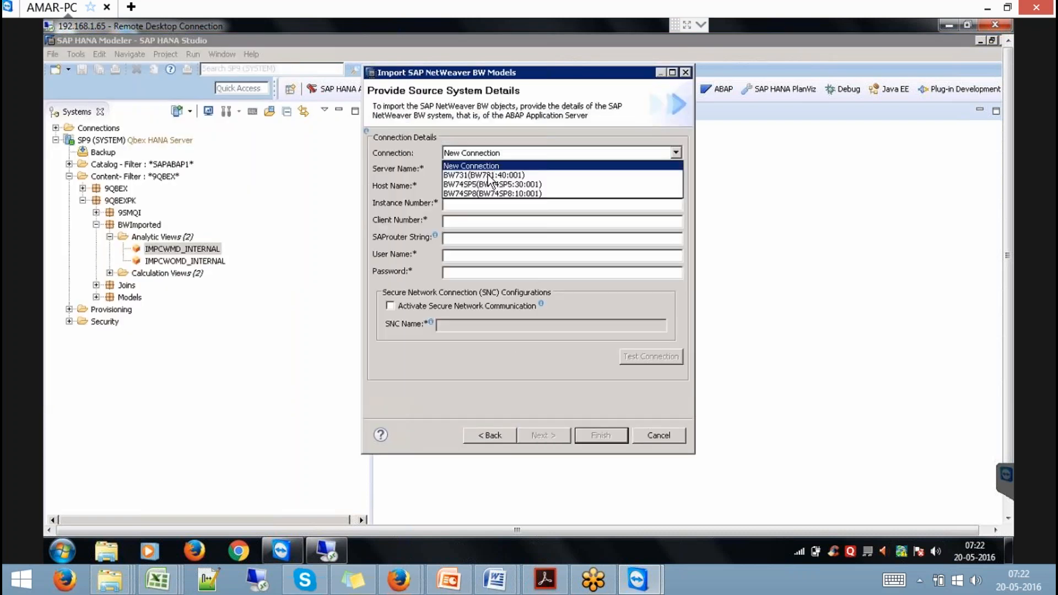
pyautogui.click(467, 193)
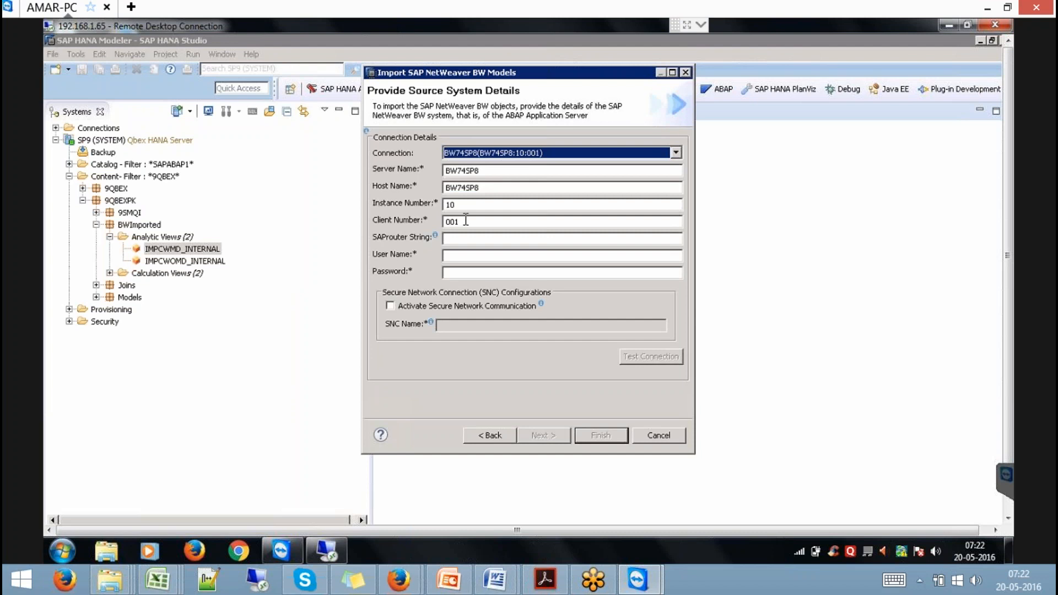
pyautogui.click(461, 255)
pyautogui.write('QBEX')
pyautogui.press('Tab')
pyautogui.write('•••••••••')
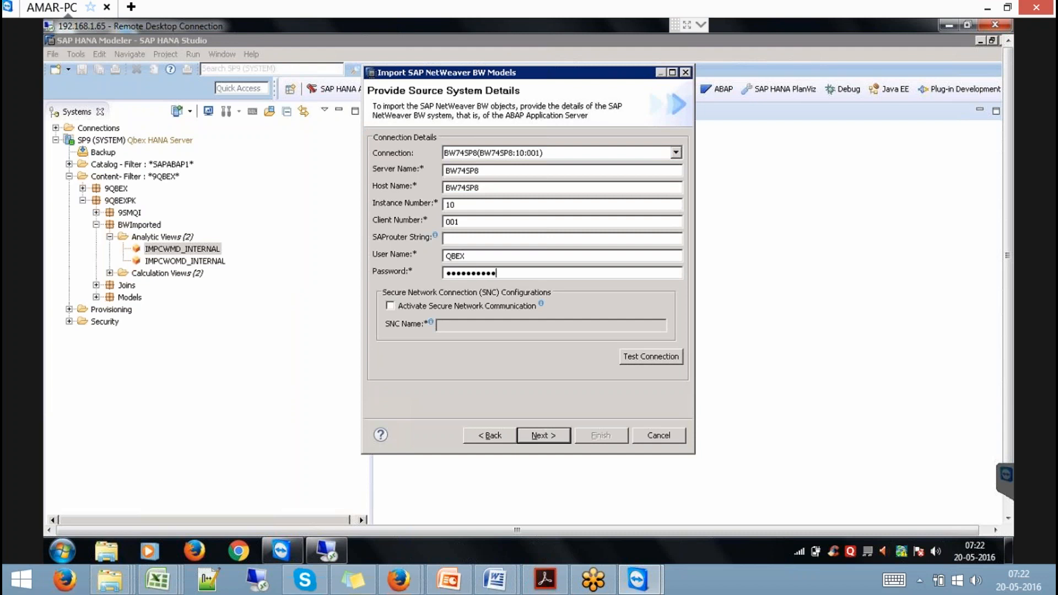
pyautogui.press('Return')
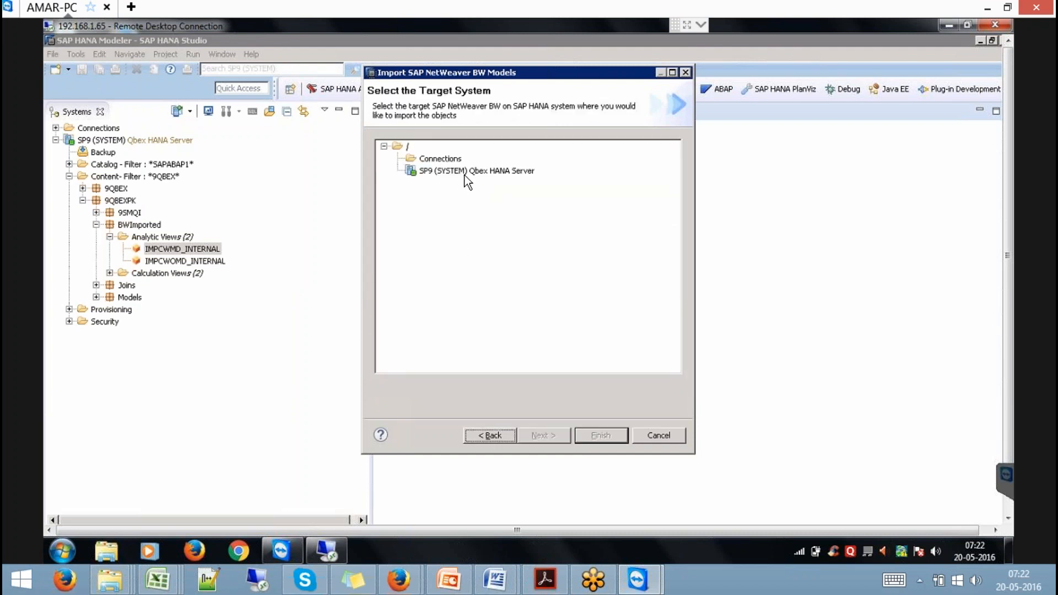
pyautogui.click(465, 171)
pyautogui.press('Return')
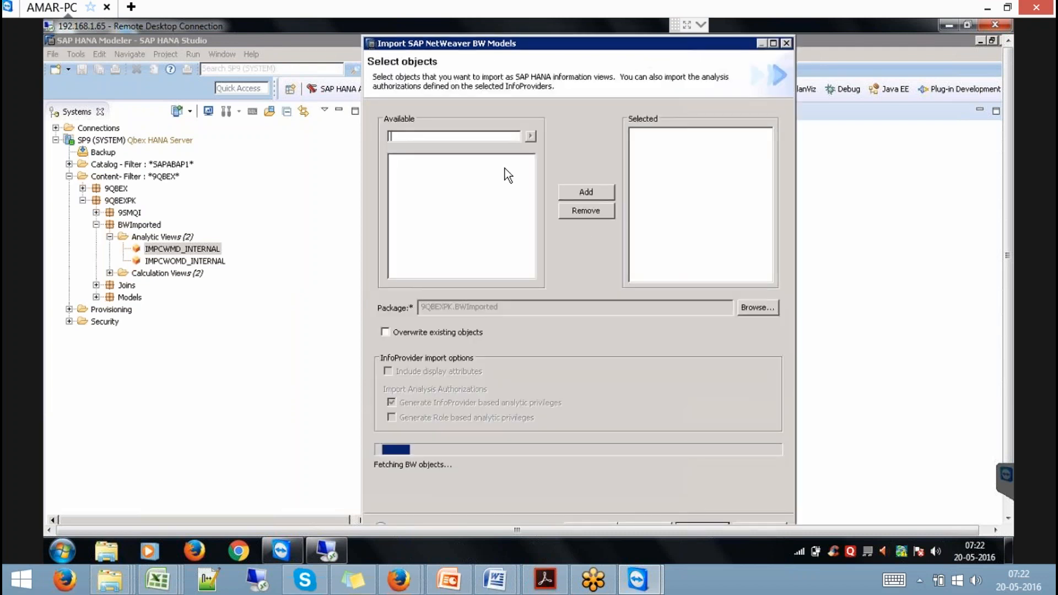
# - Filter for SOBKCOMP, add it, allow overwriting without display attributes, and run the import
pyautogui.write('SOBKCOMP')
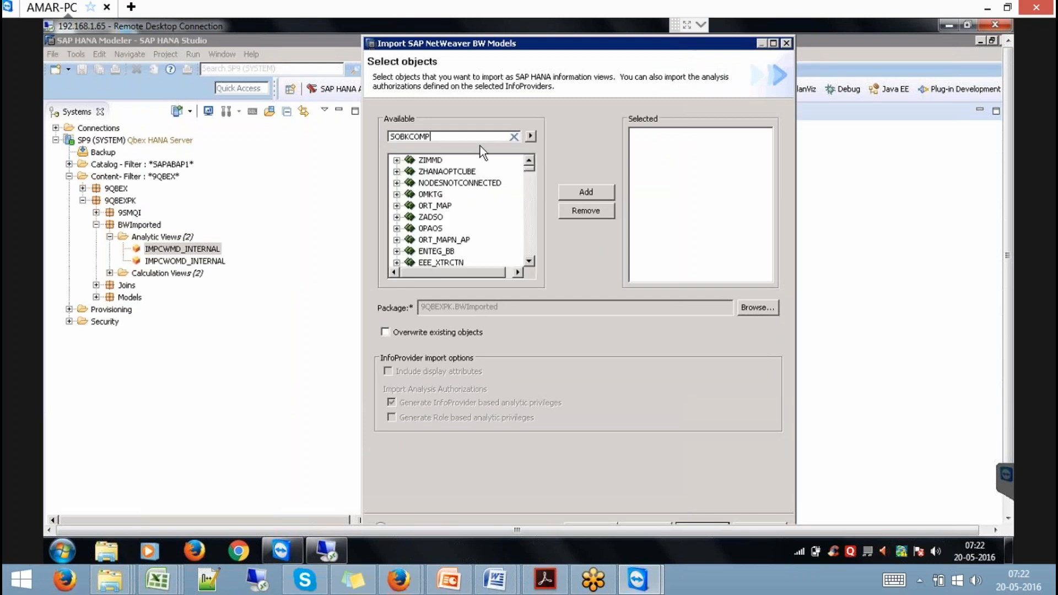
pyautogui.click(530, 136)
pyautogui.click(452, 171)
pyautogui.click(589, 192)
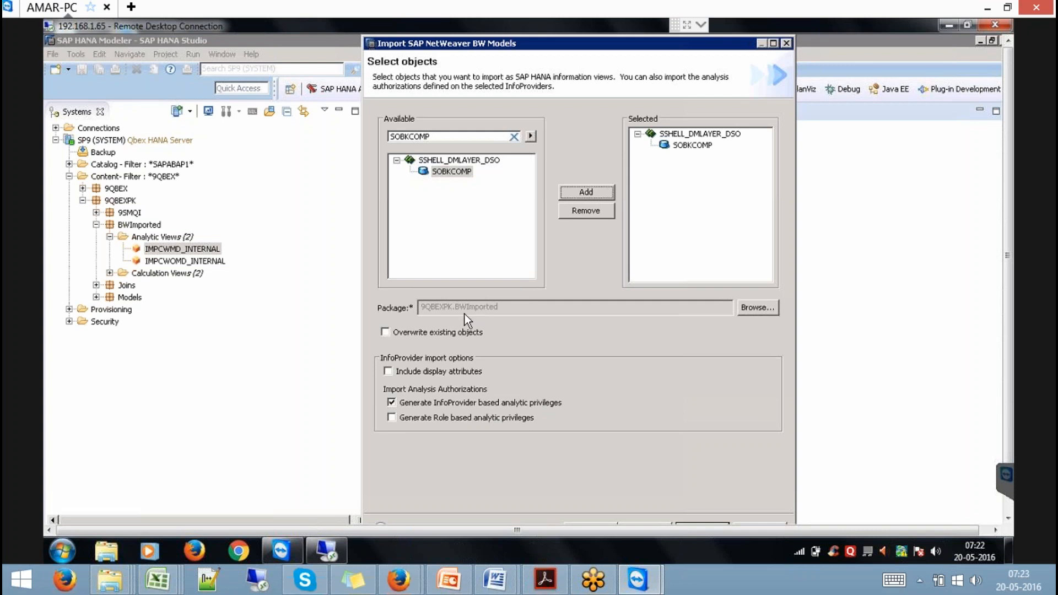
pyautogui.click(445, 372)
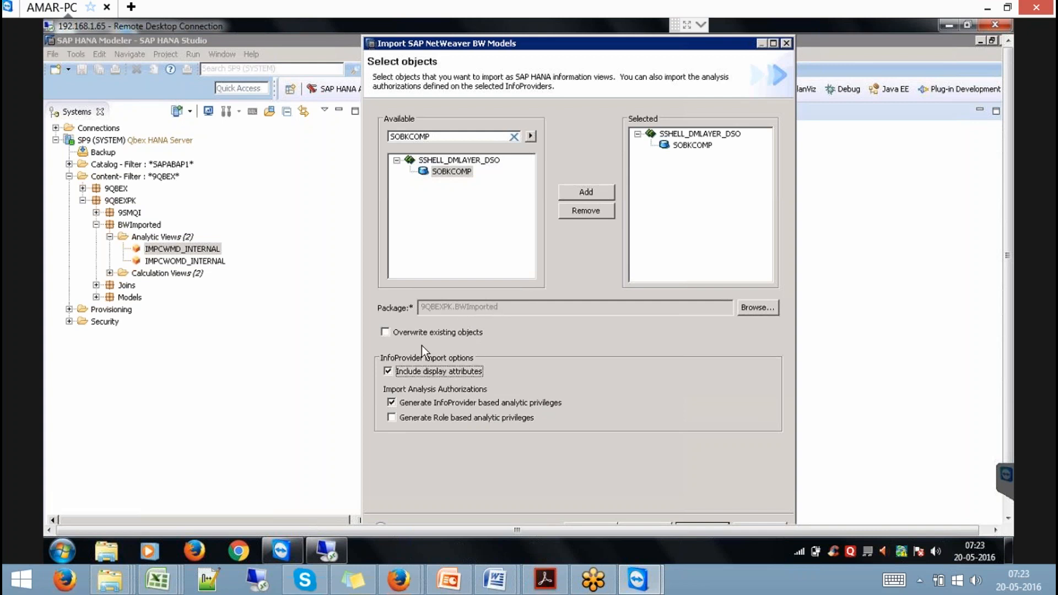
pyautogui.click(417, 333)
pyautogui.click(447, 370)
pyautogui.click(1007, 330)
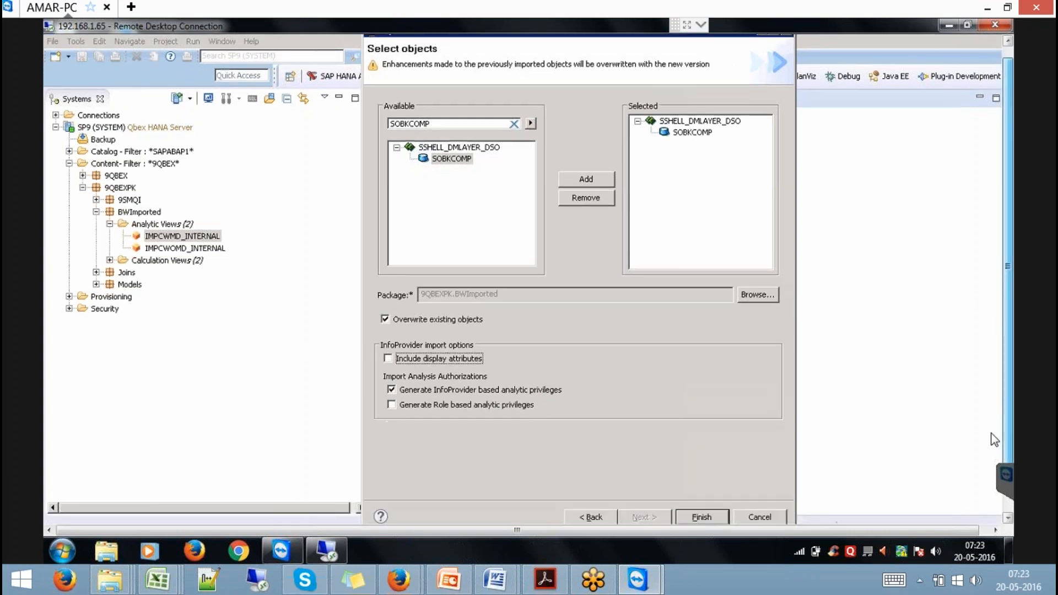
pyautogui.click(697, 475)
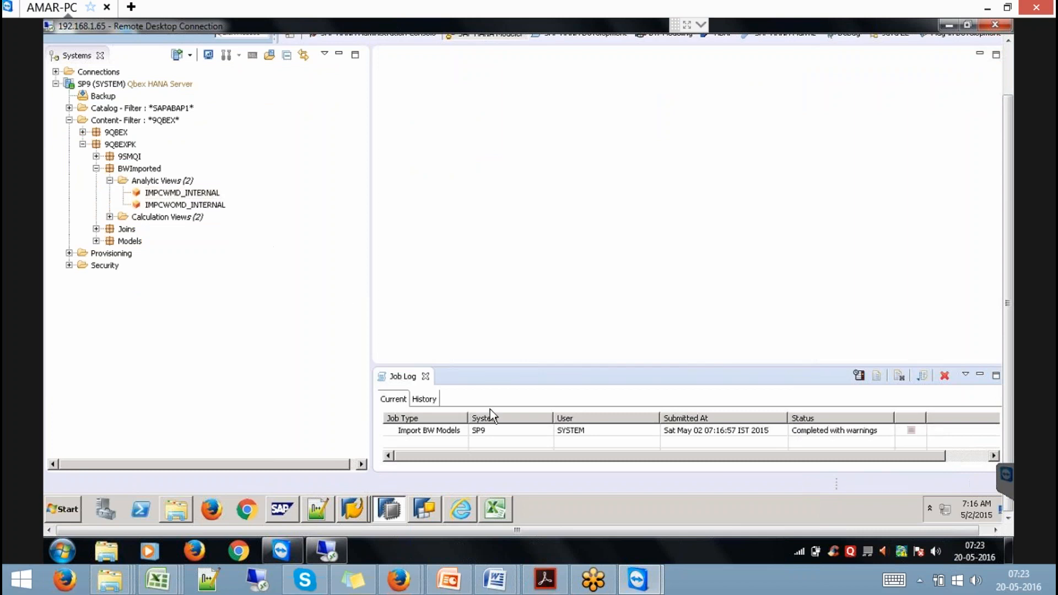
# - Close the import job log and refresh the BWImported package
pyautogui.click(425, 376)
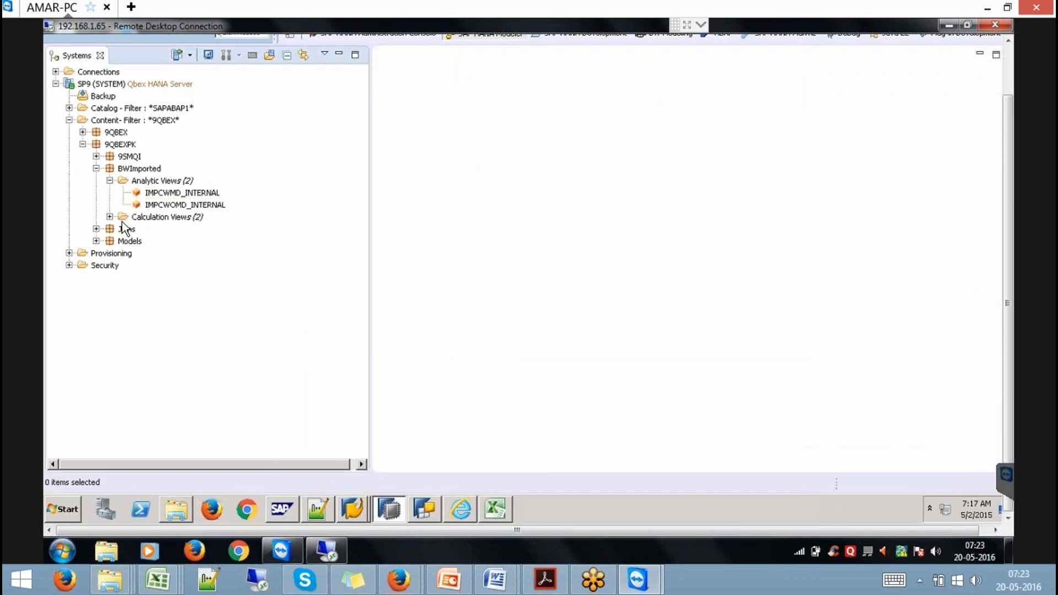
pyautogui.click(135, 171)
pyautogui.rightClick(135, 174)
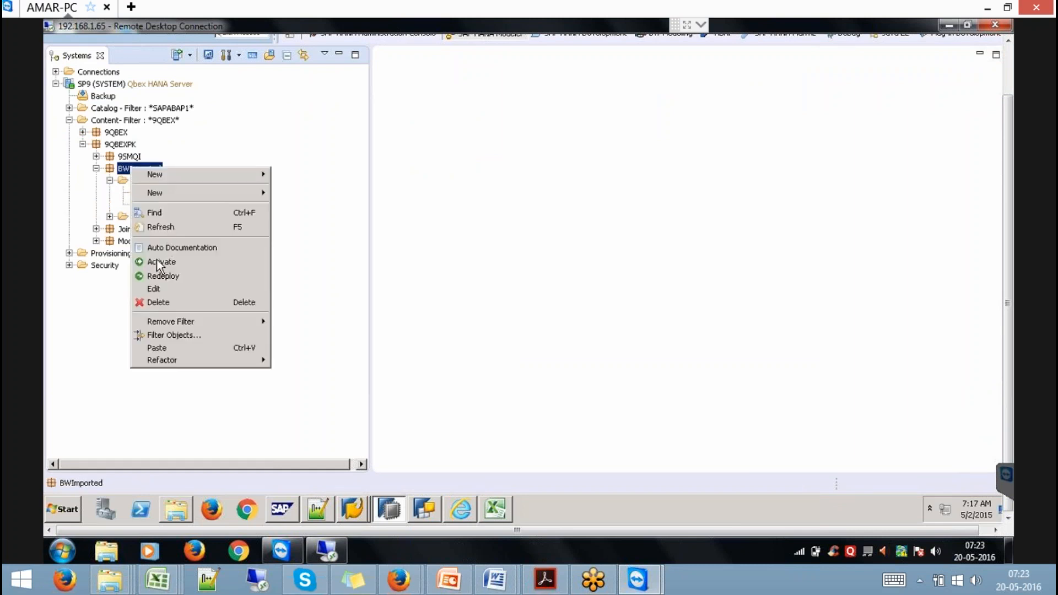
pyautogui.click(160, 230)
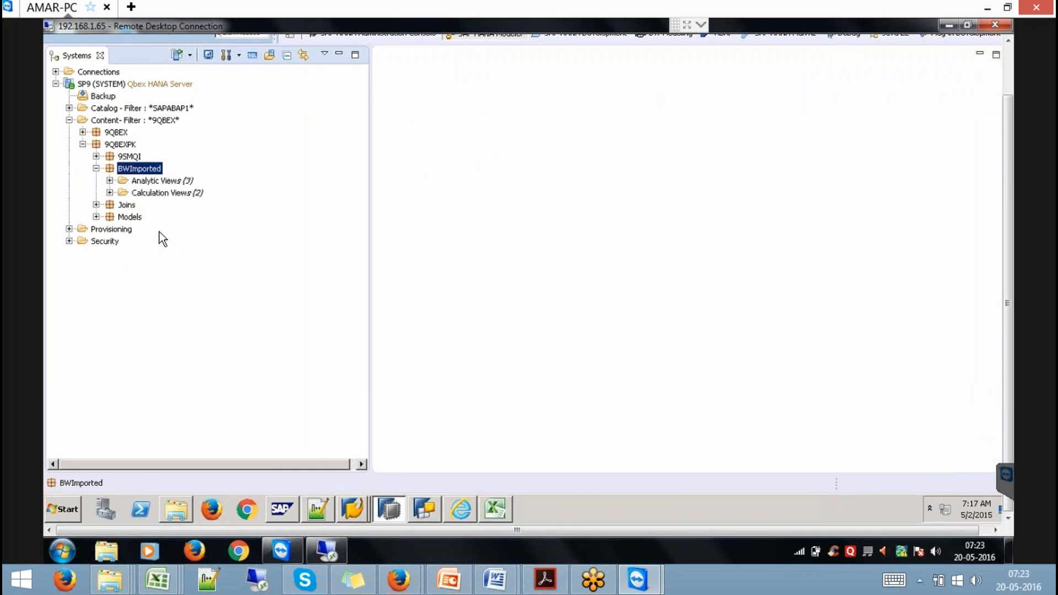
# - Expand Analytic Views in BWImported and open the newly imported SOBKCOMP analytic view
pyautogui.click(119, 180)
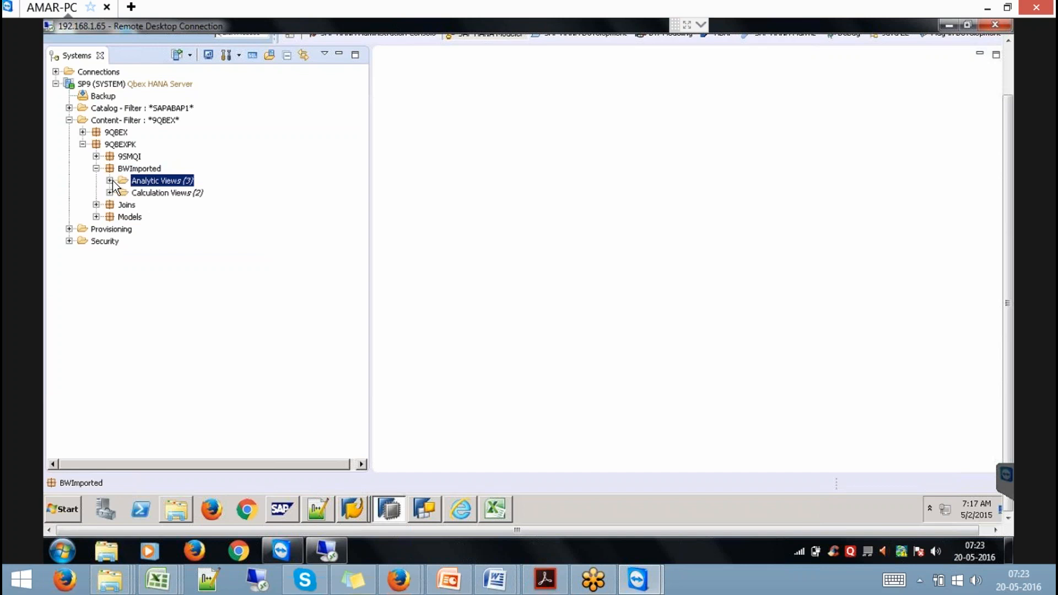
pyautogui.click(110, 181)
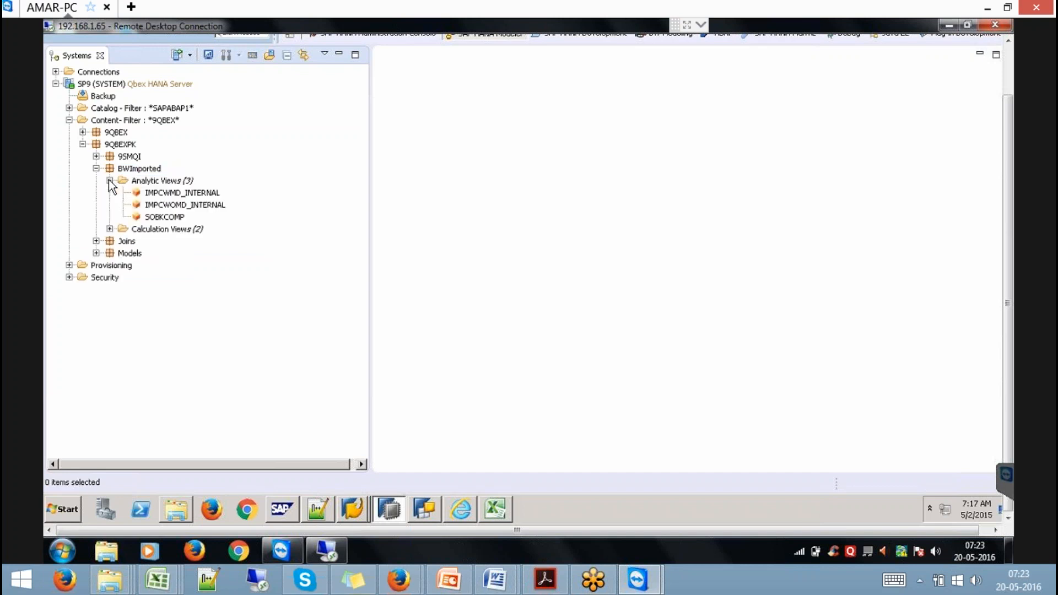
pyautogui.click(171, 219)
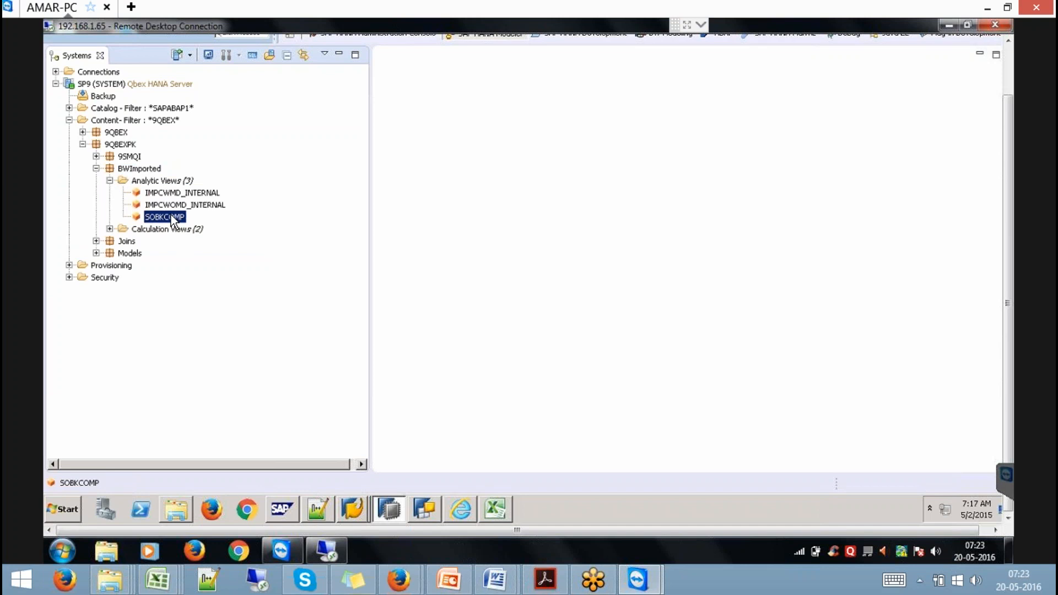
pyautogui.doubleClick(172, 217)
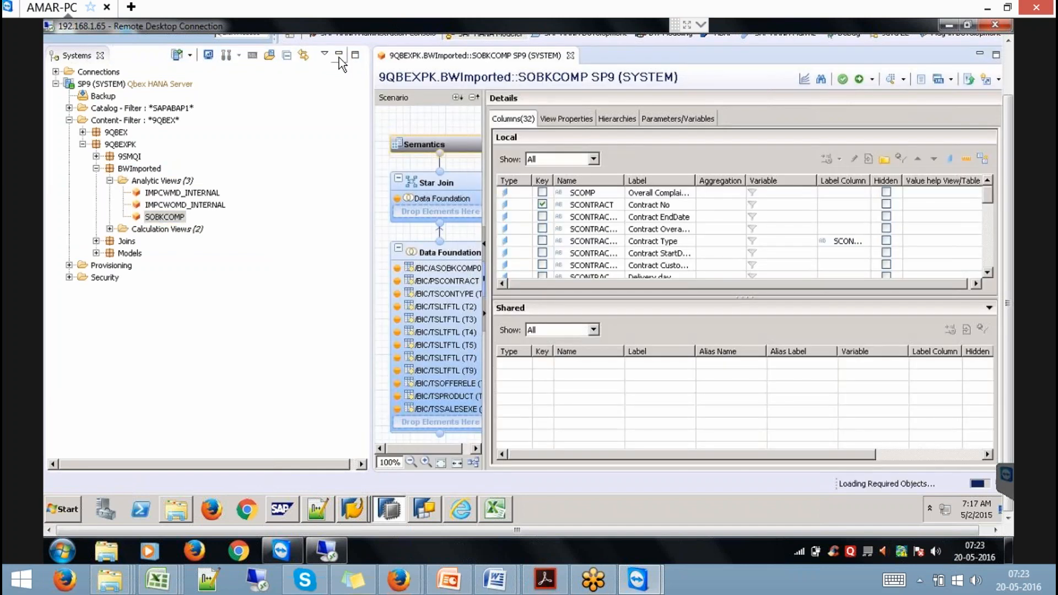
# - Hide the Systems panel and auto-arrange SOBKCOMP's Data Foundation join diagram
pyautogui.click(339, 54)
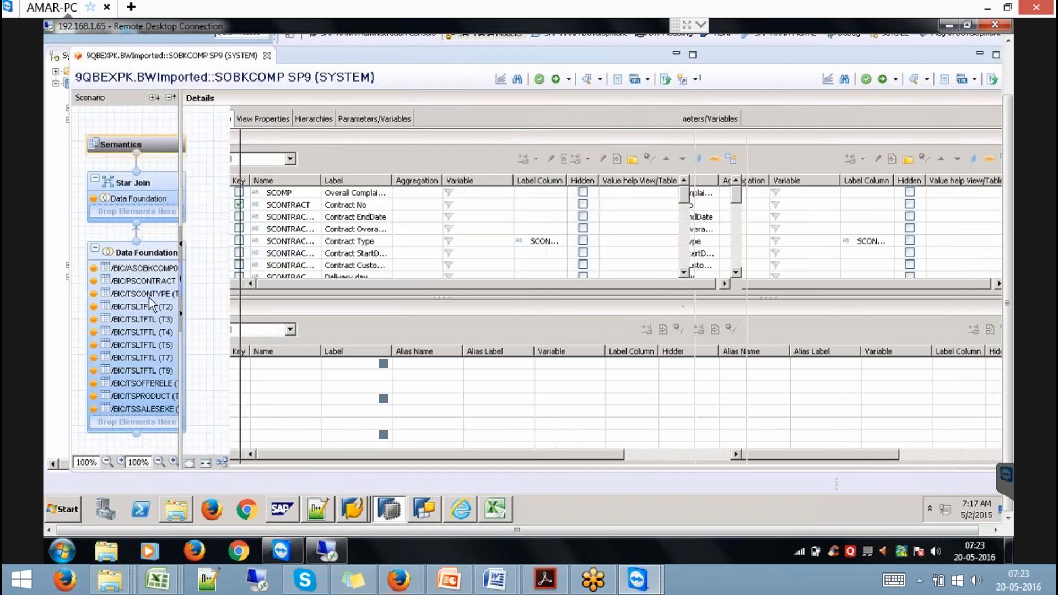
pyautogui.click(149, 298)
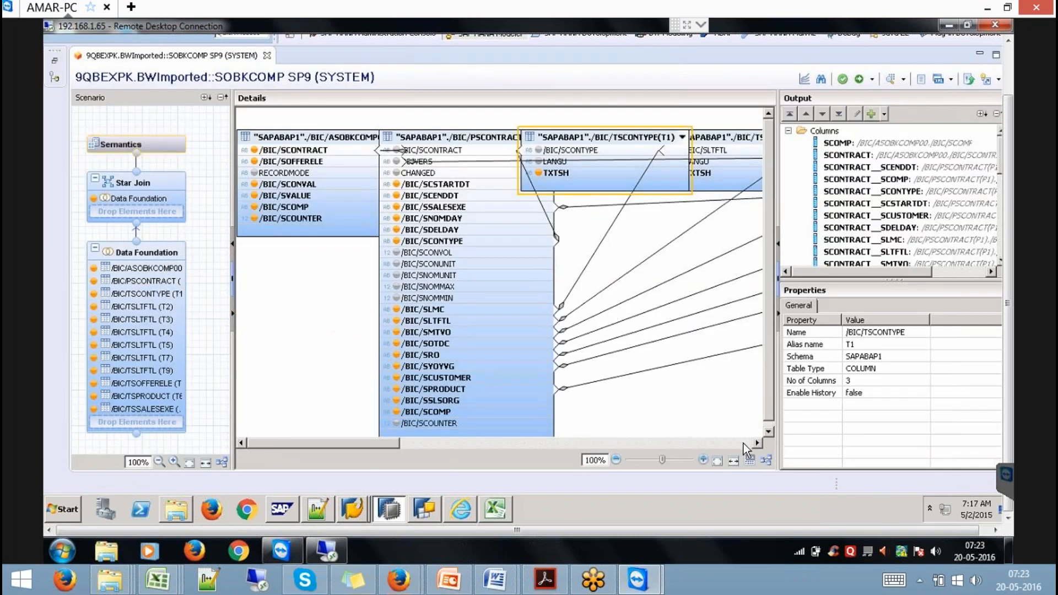
pyautogui.click(765, 458)
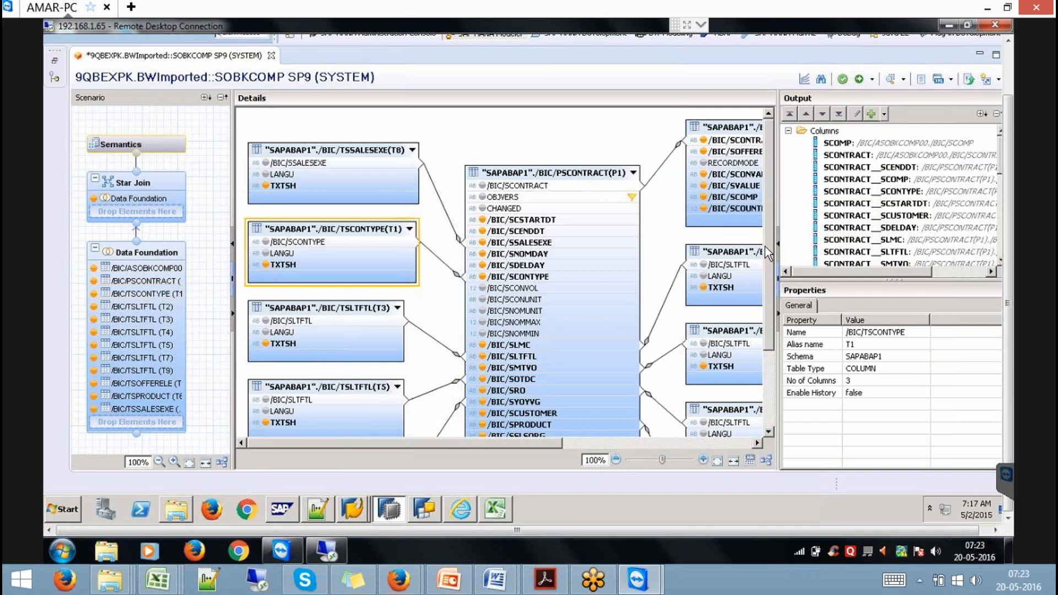
pyautogui.moveTo(765, 249); pyautogui.dragTo(767, 263)
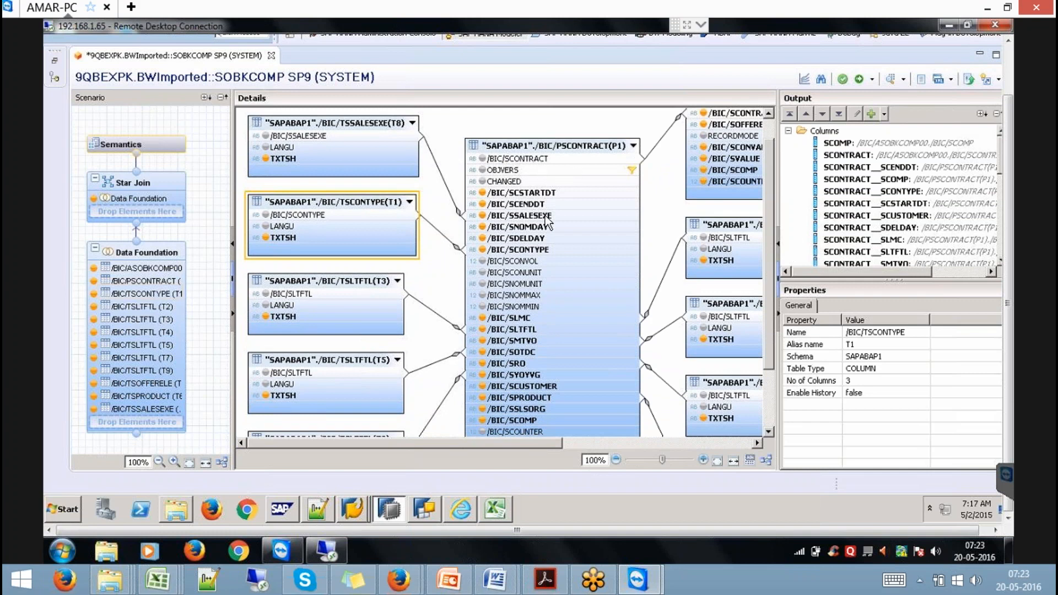
# - Inspect properties of the PSCONTRACT and ASOBKCOMP00 columns, e.g. /BIC/SCONTRACT, /BIC/SOFFERELE, /BIC/SCOMP
pyautogui.moveTo(547, 222)
pyautogui.click(600, 159)
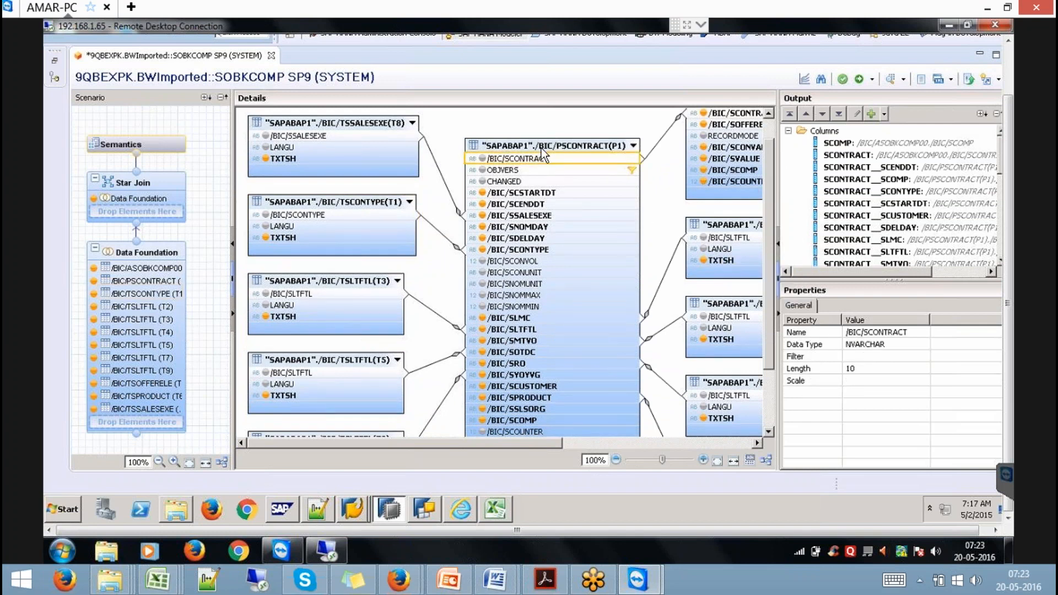
pyautogui.moveTo(546, 442); pyautogui.dragTo(708, 442)
pyautogui.click(767, 127)
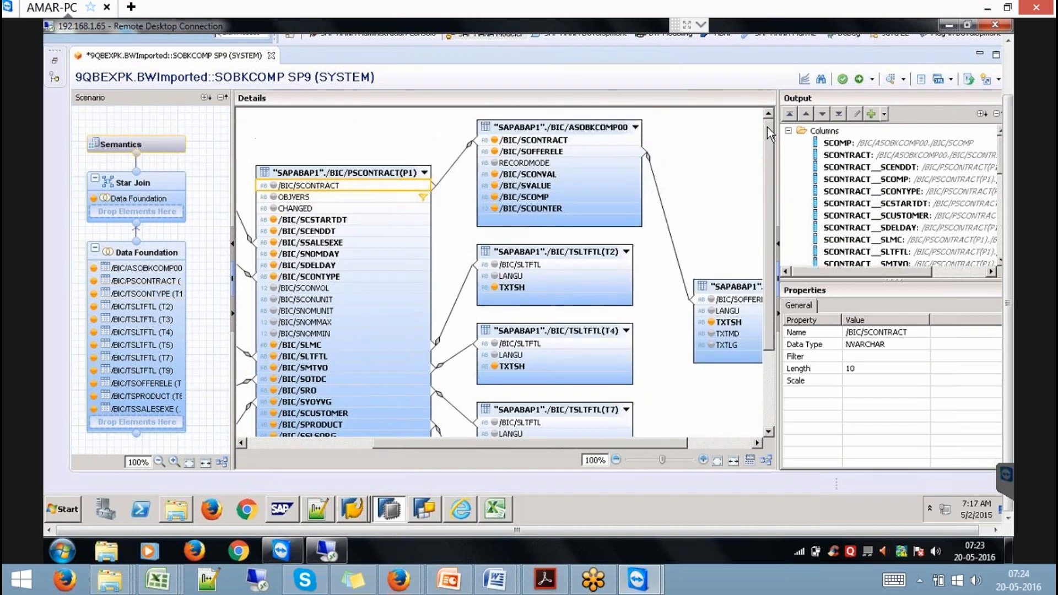
pyautogui.click(586, 124)
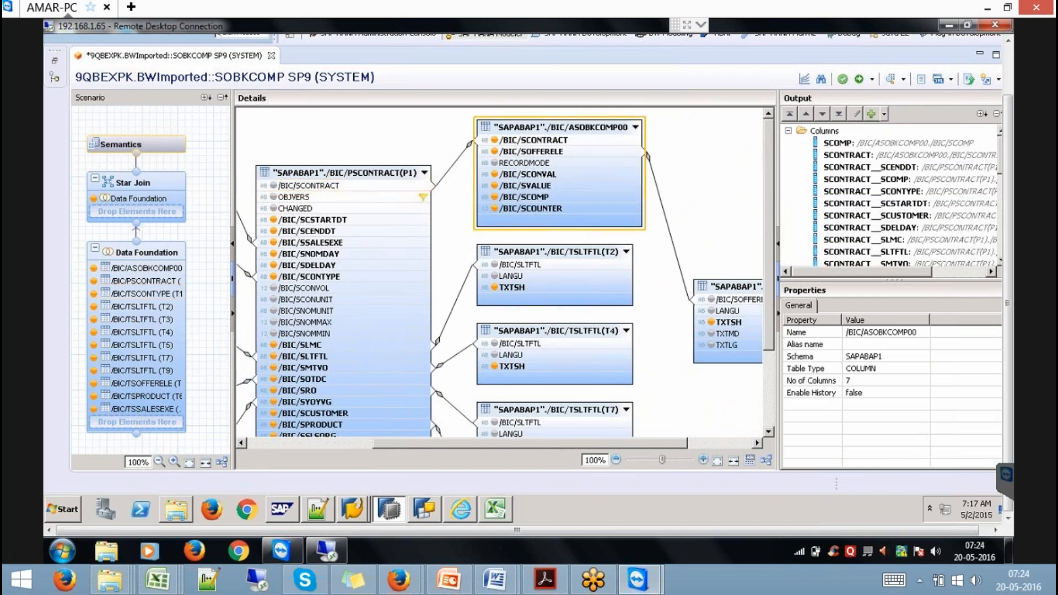
pyautogui.click(534, 140)
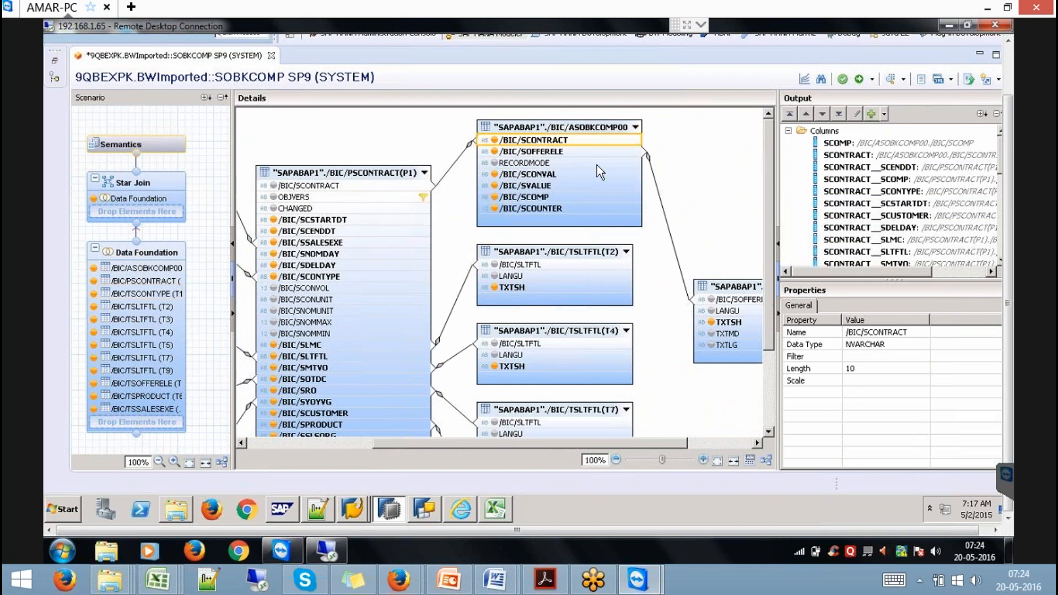
pyautogui.click(589, 151)
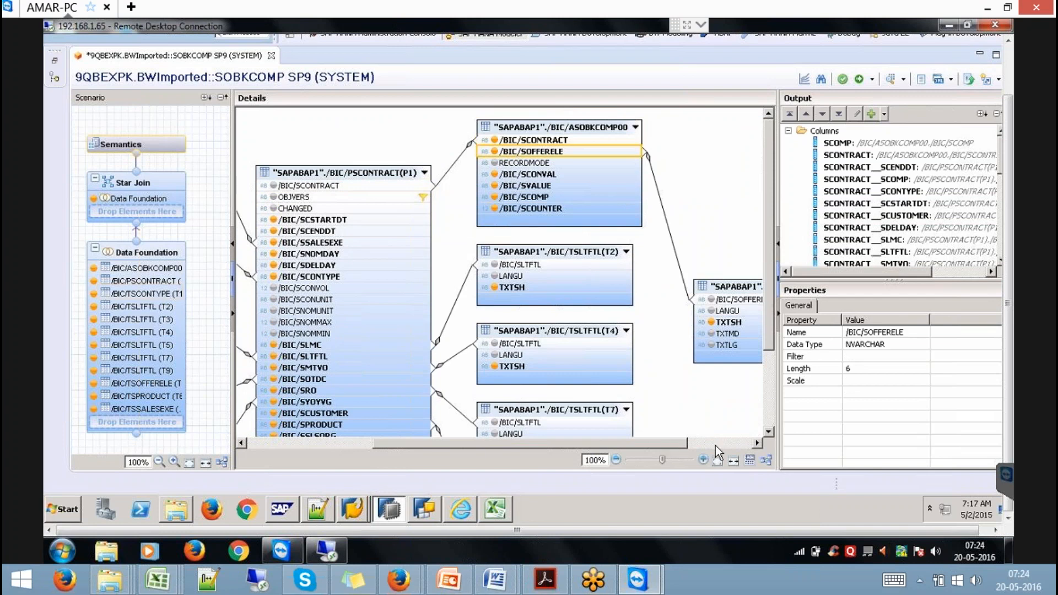
pyautogui.click(715, 443)
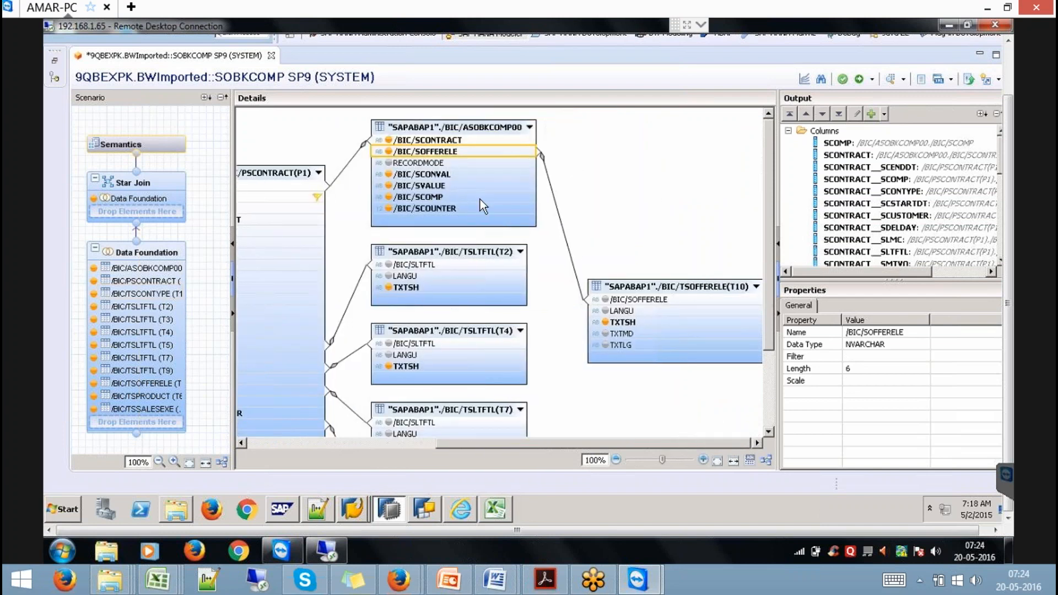
pyautogui.click(452, 173)
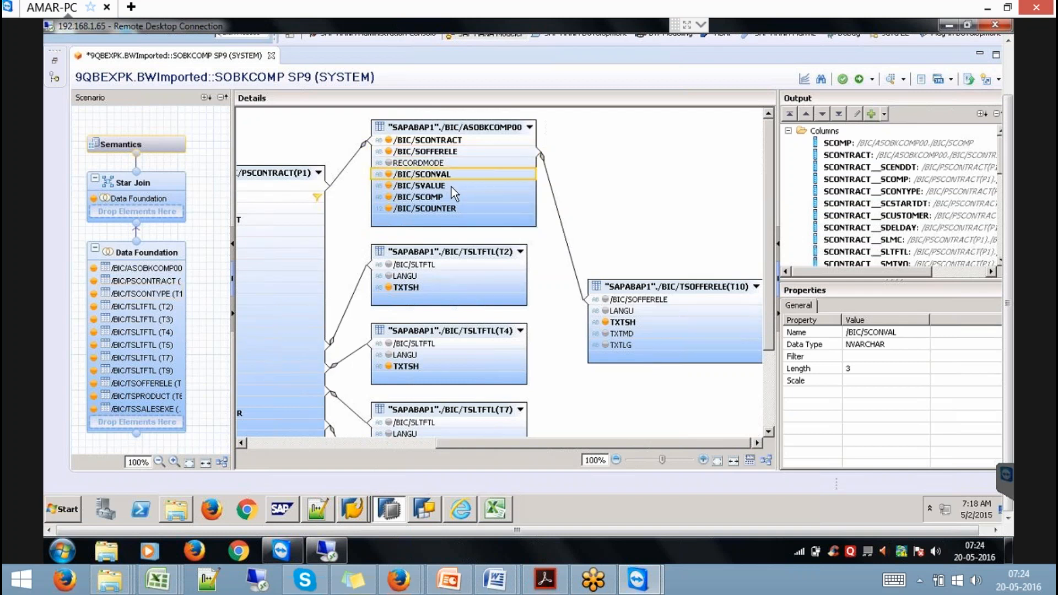
pyautogui.click(448, 196)
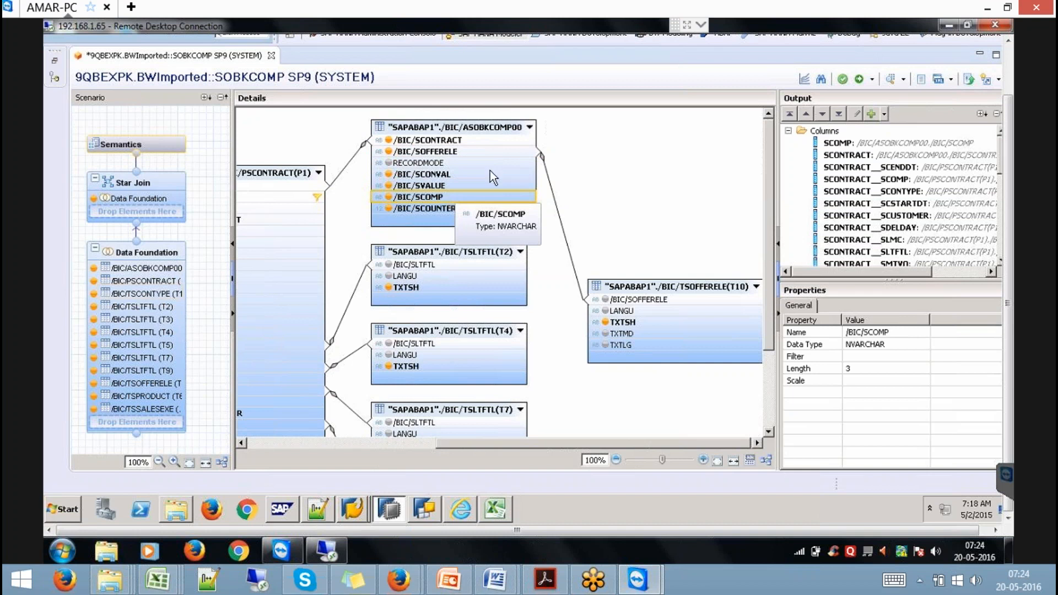
pyautogui.click(892, 81)
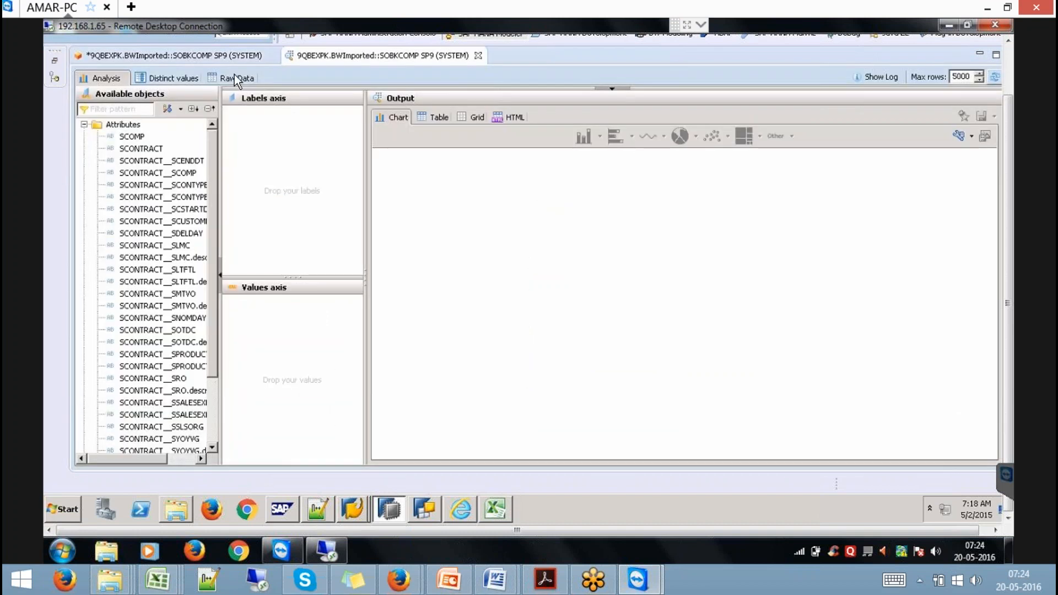
# - Show SOBKCOMP's 30 raw data rows, highlight the slide's Info Object bullet, then return
pyautogui.click(233, 77)
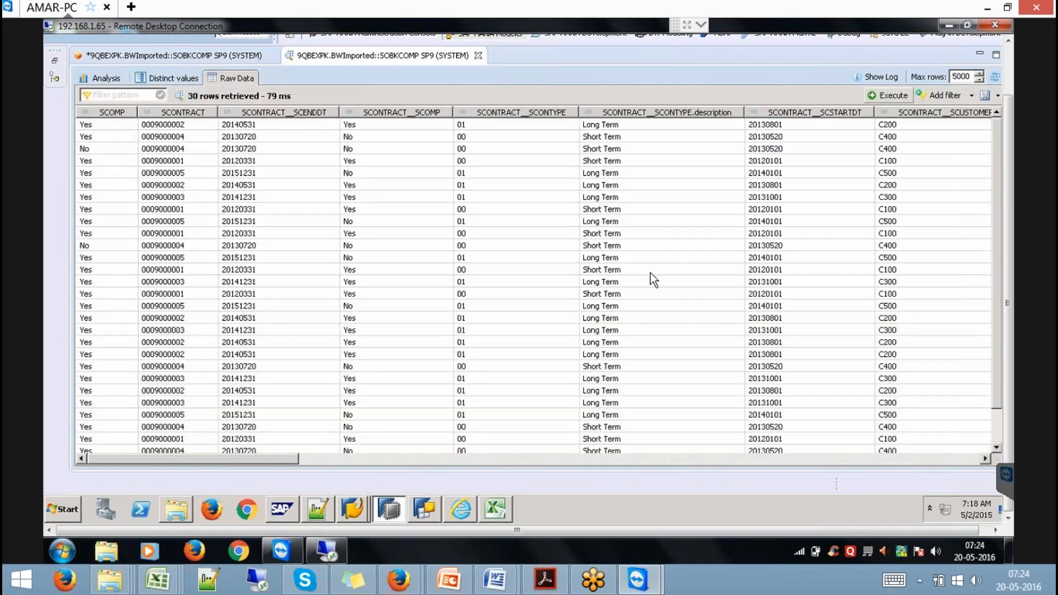
pyautogui.click(1007, 60)
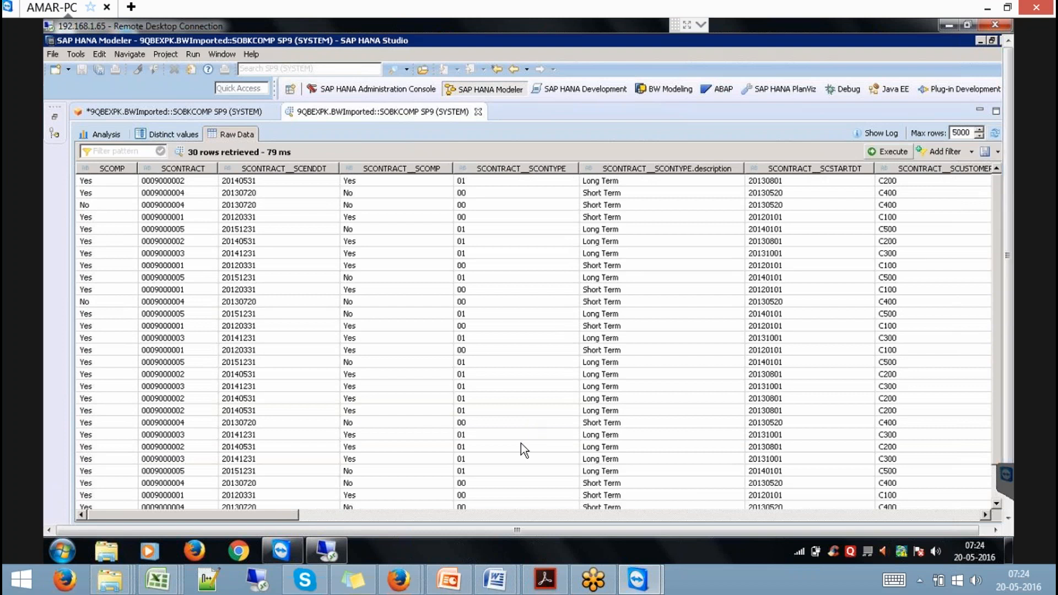
pyautogui.click(449, 578)
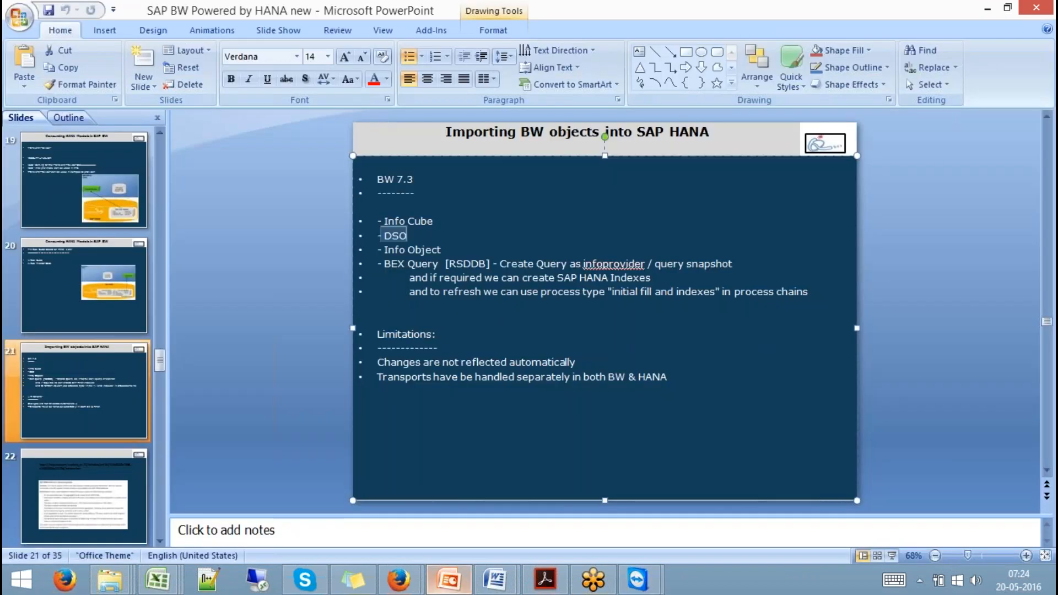
pyautogui.click(430, 250)
pyautogui.moveTo(431, 249); pyautogui.dragTo(377, 249)
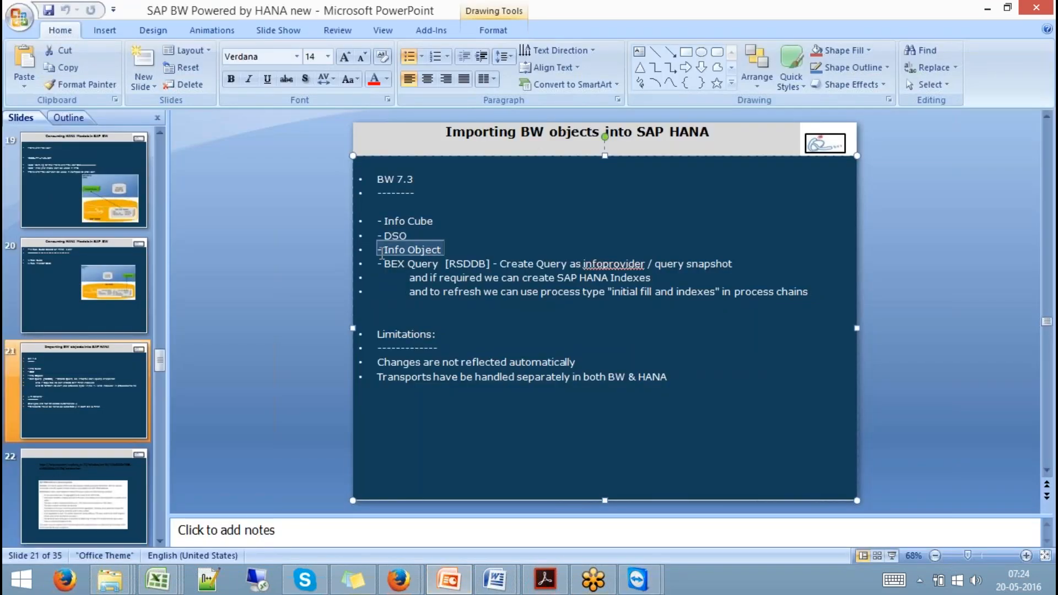
pyautogui.hotkey('alt', 'Tab')
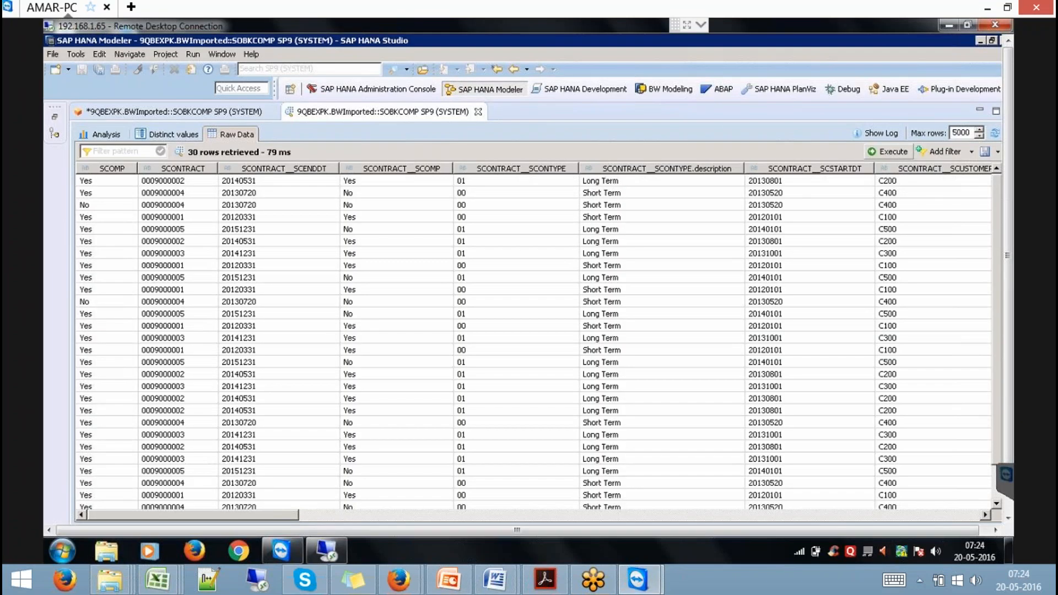
# - Close the raw data preview and the SOBKCOMP editor, discarding unsaved diagram changes
pyautogui.click(478, 111)
pyautogui.click(272, 113)
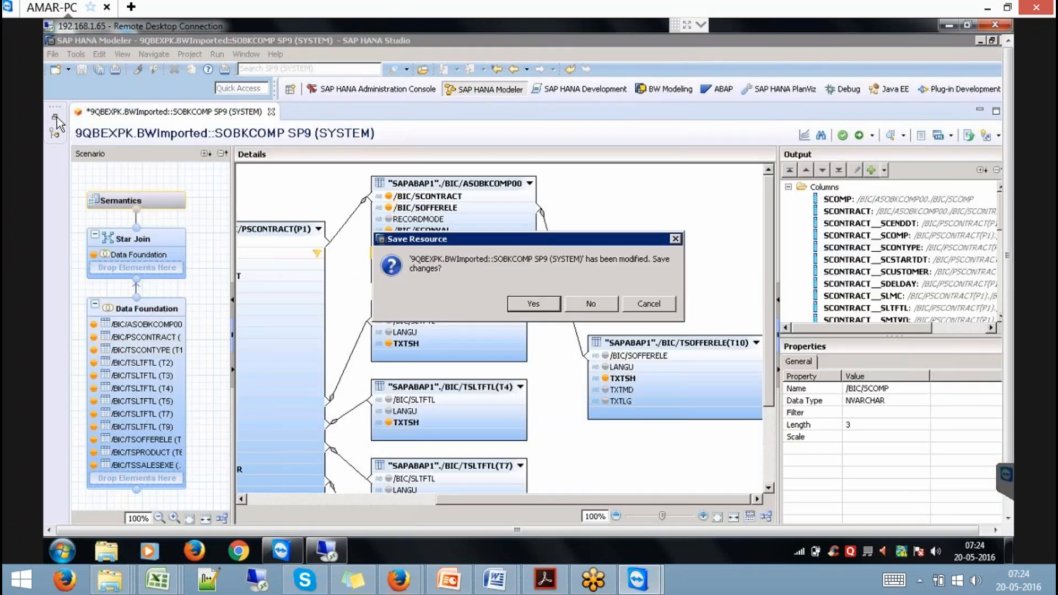
pyautogui.click(590, 304)
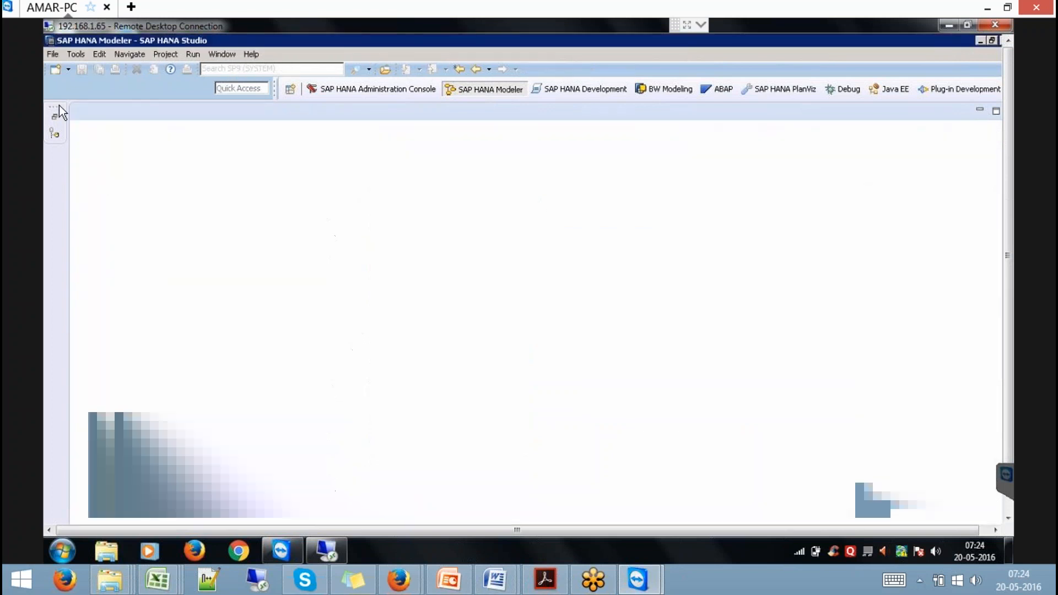
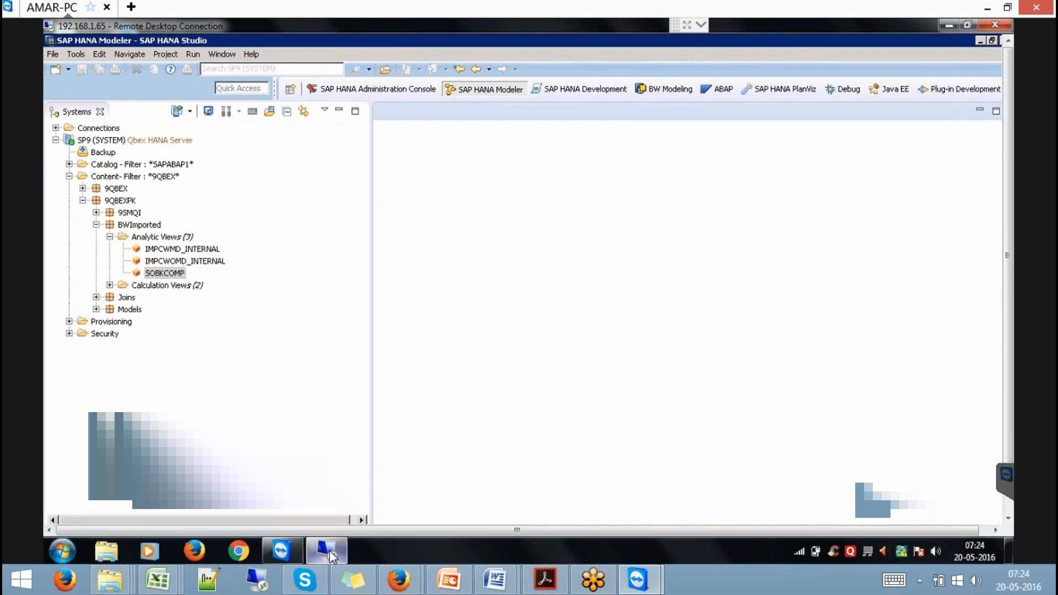
# - In SAP GUI, search the InfoProvider tree for SCONTRACT and select the Contract No characteristic
pyautogui.click(1007, 500)
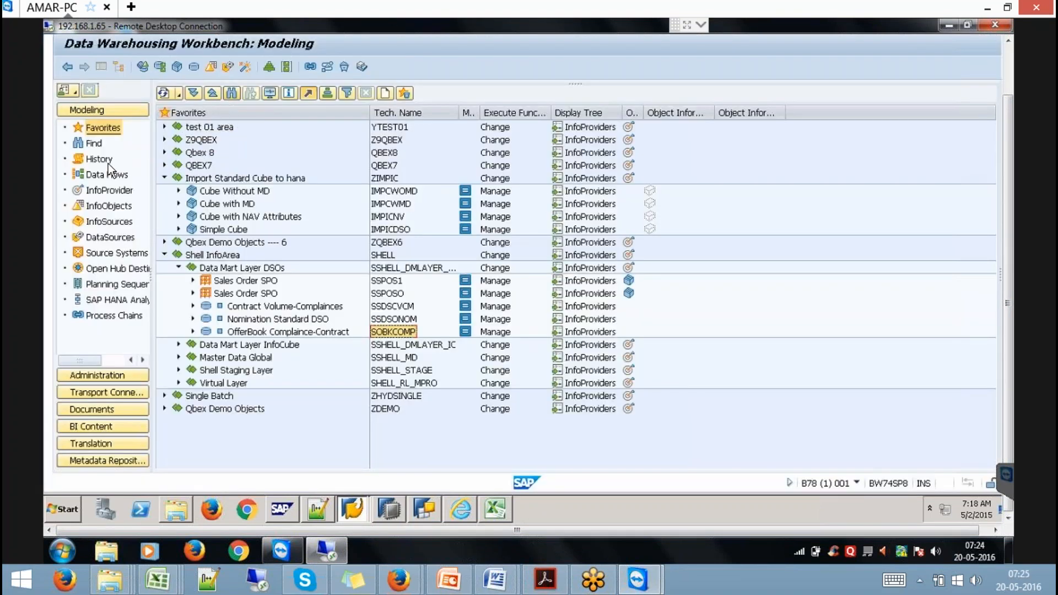
pyautogui.click(113, 190)
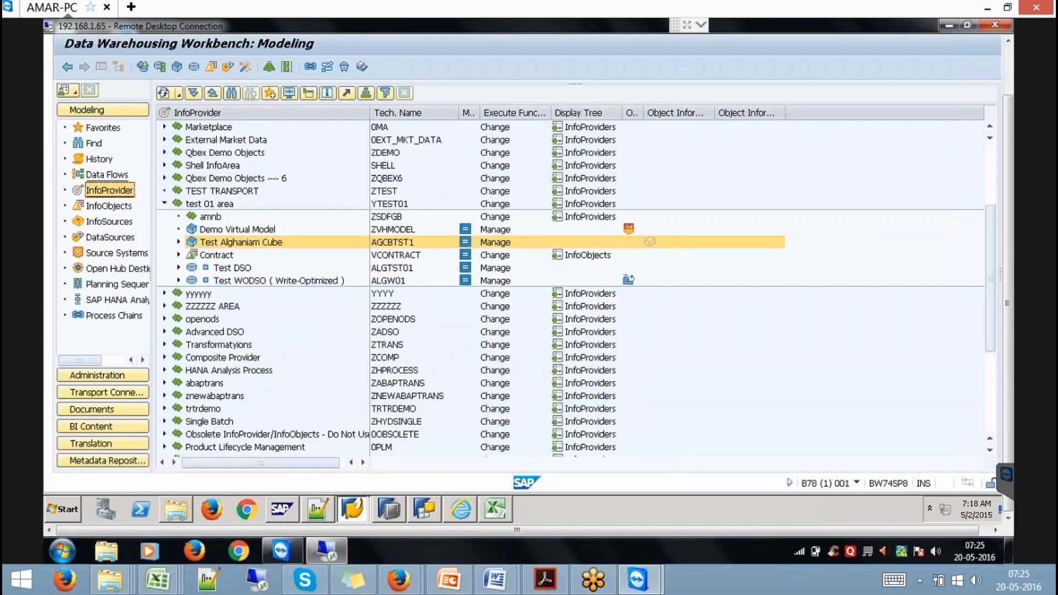
pyautogui.hotkey('ctrl', 'f')
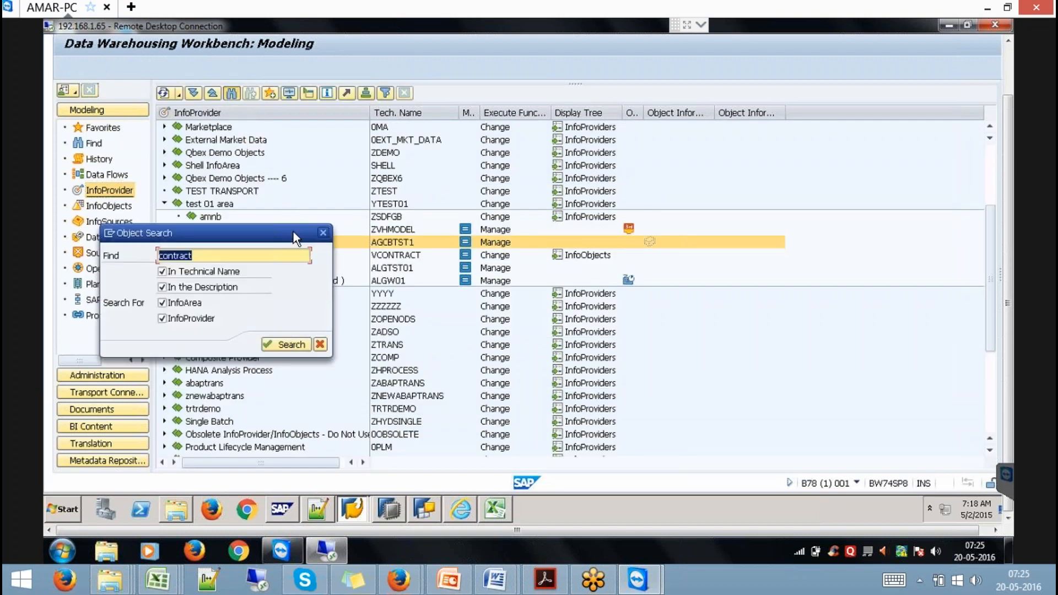
pyautogui.write('SC')
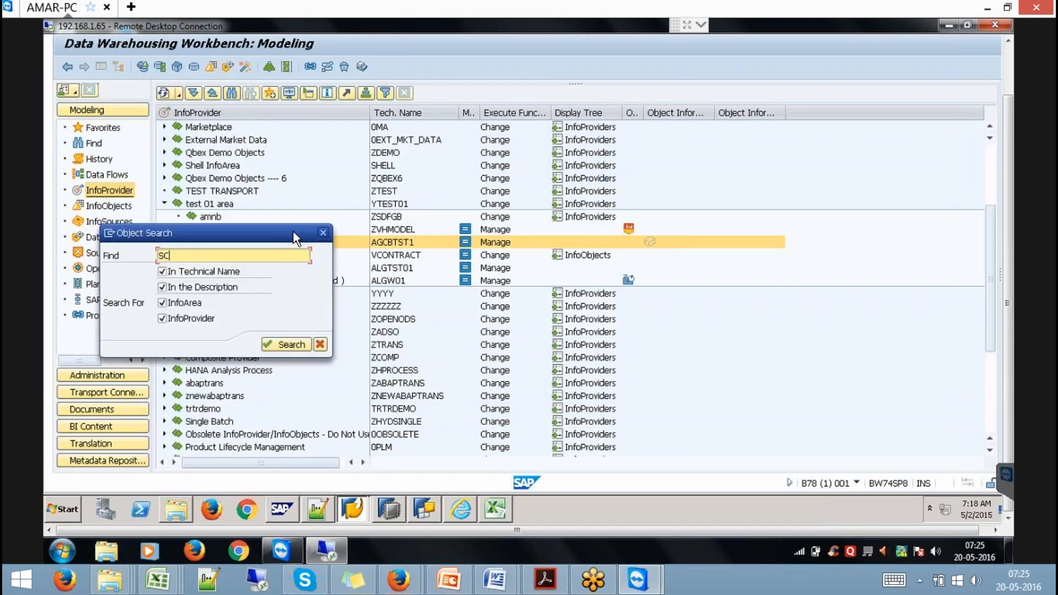
pyautogui.write('ONTRACT')
pyautogui.press('Return')
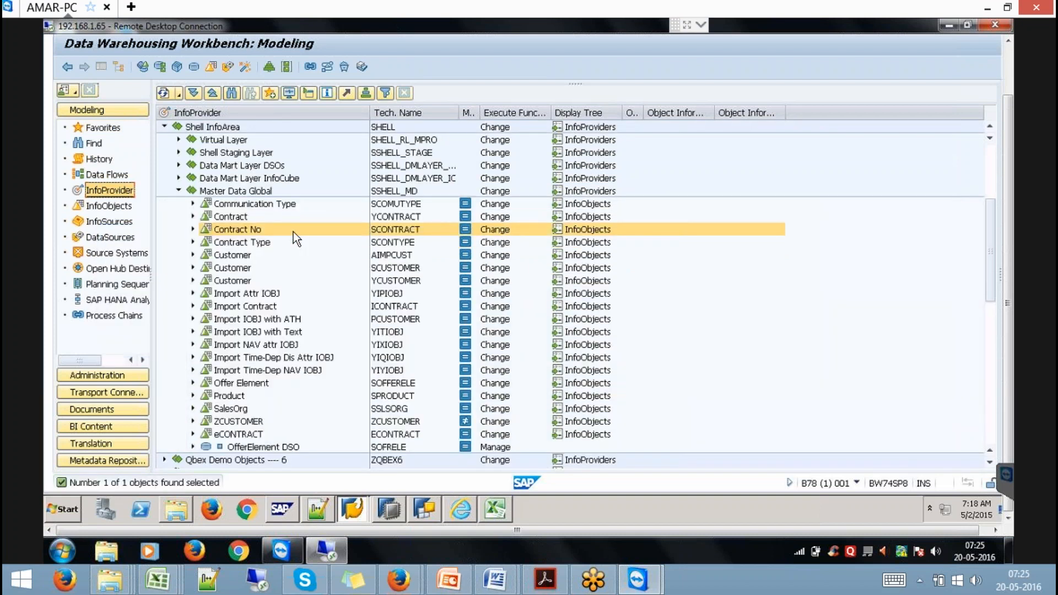
pyautogui.click(402, 231)
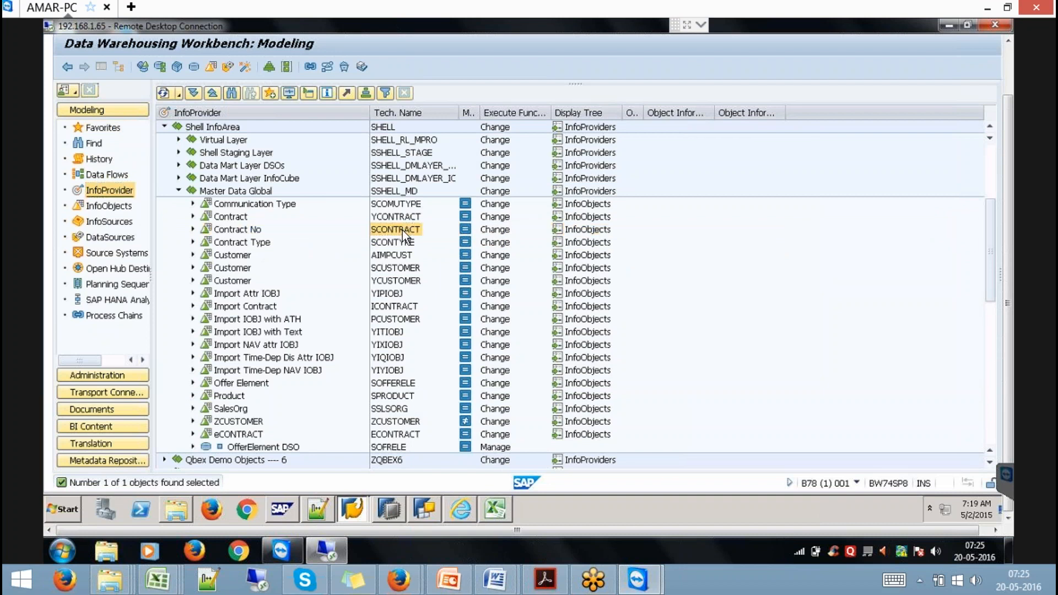
# - Try removing SCONTRACT from its InfoArea, accepting the repair warning, transport request and task creation
pyautogui.rightClick(405, 235)
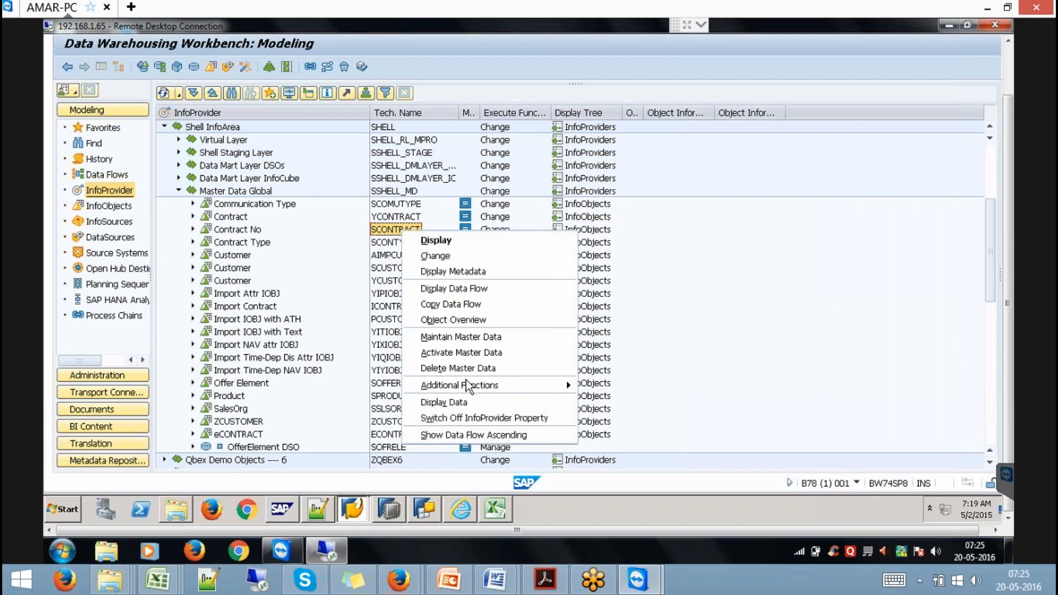
pyautogui.click(485, 417)
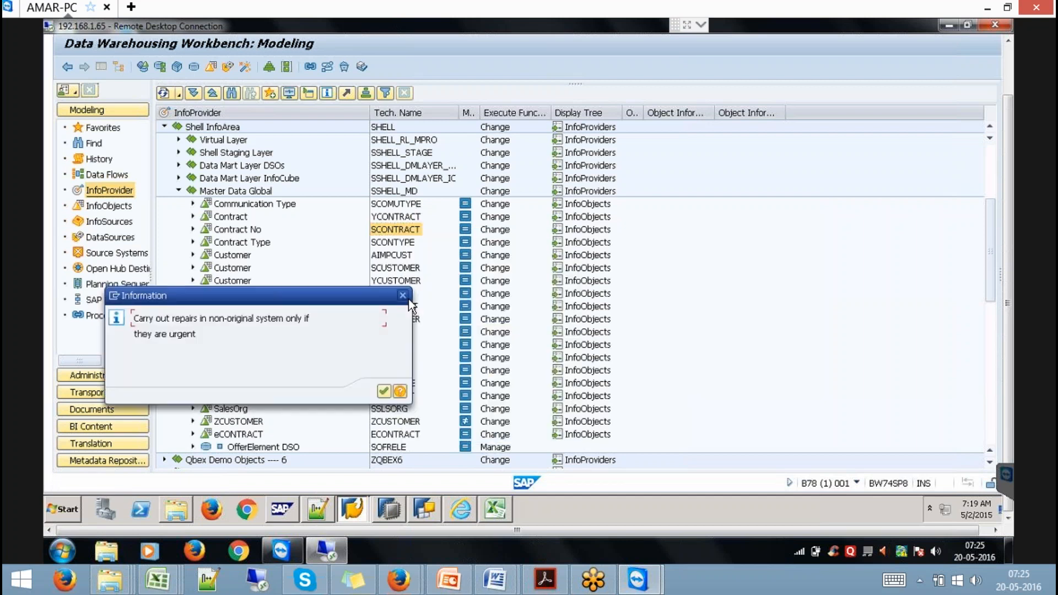
pyautogui.click(384, 391)
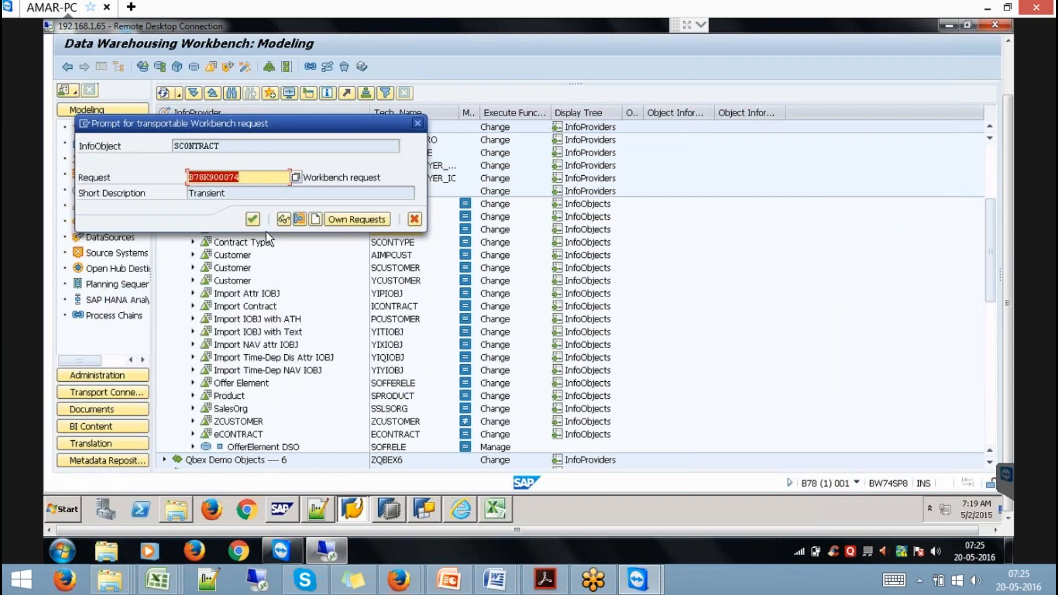
pyautogui.click(253, 219)
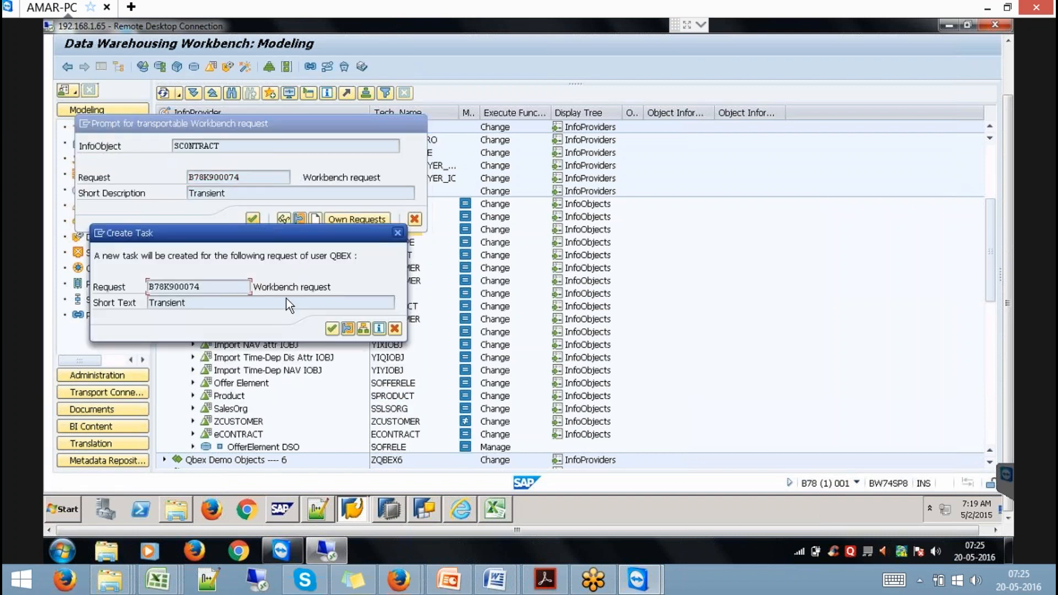
pyautogui.click(333, 330)
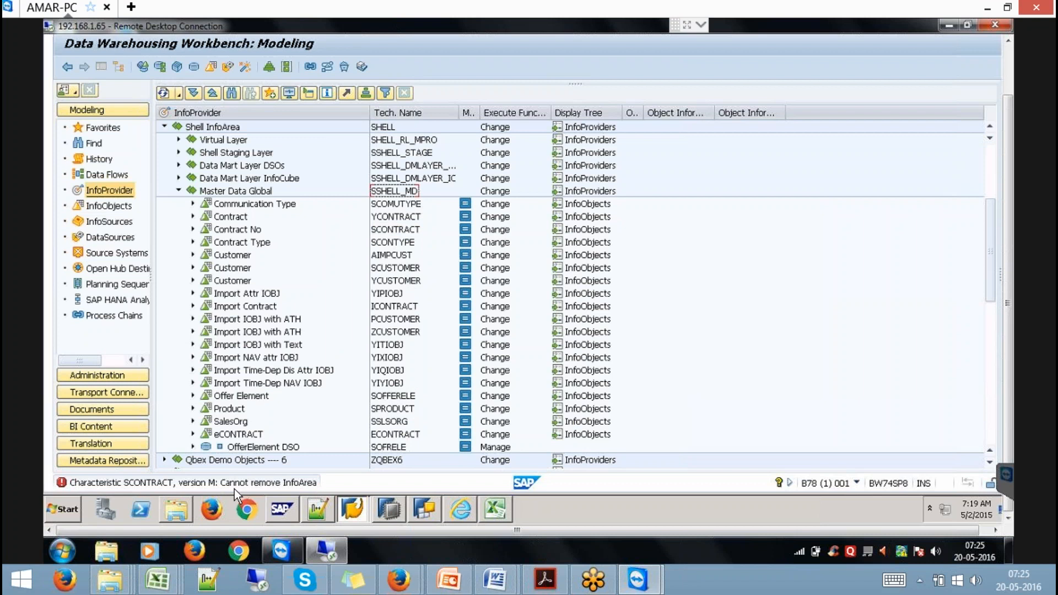
# - In the InfoObjects tree, expand Mydin Info Area and create an InfoObject in the Mydin characteristics catalog
pyautogui.click(390, 270)
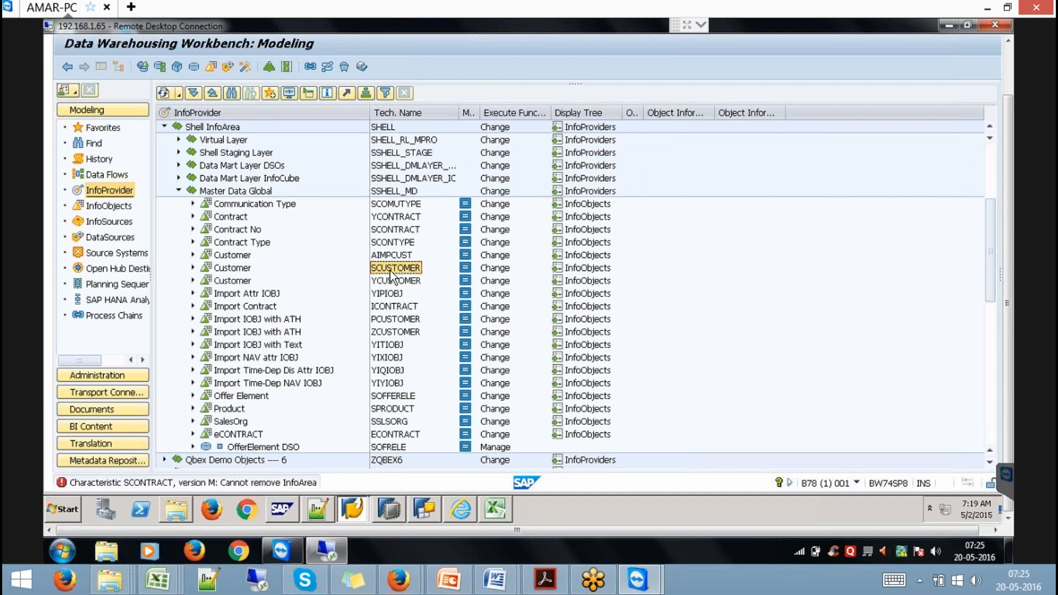
pyautogui.click(109, 205)
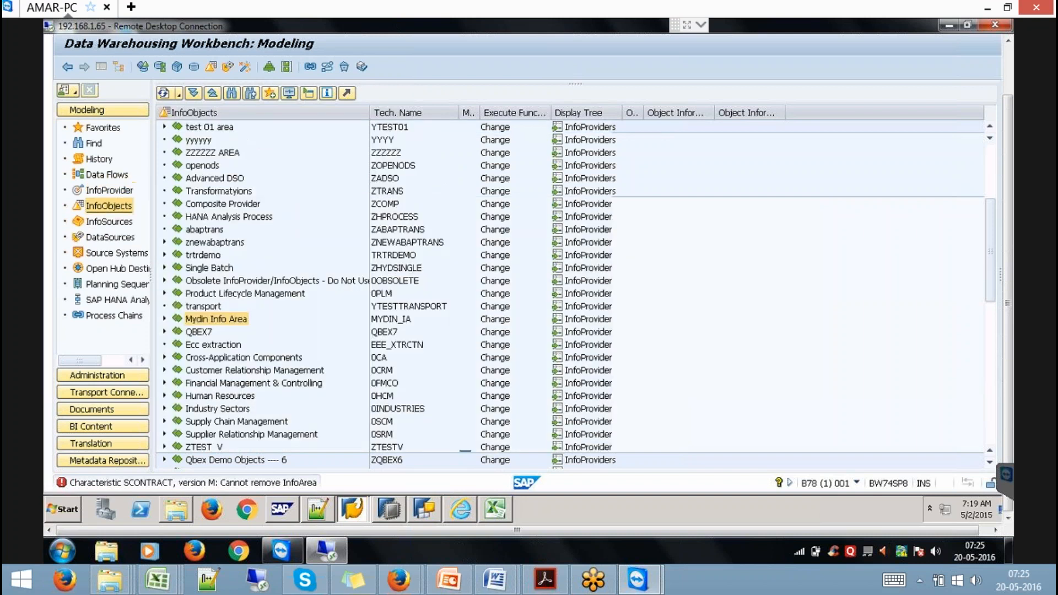
pyautogui.rightClick(199, 324)
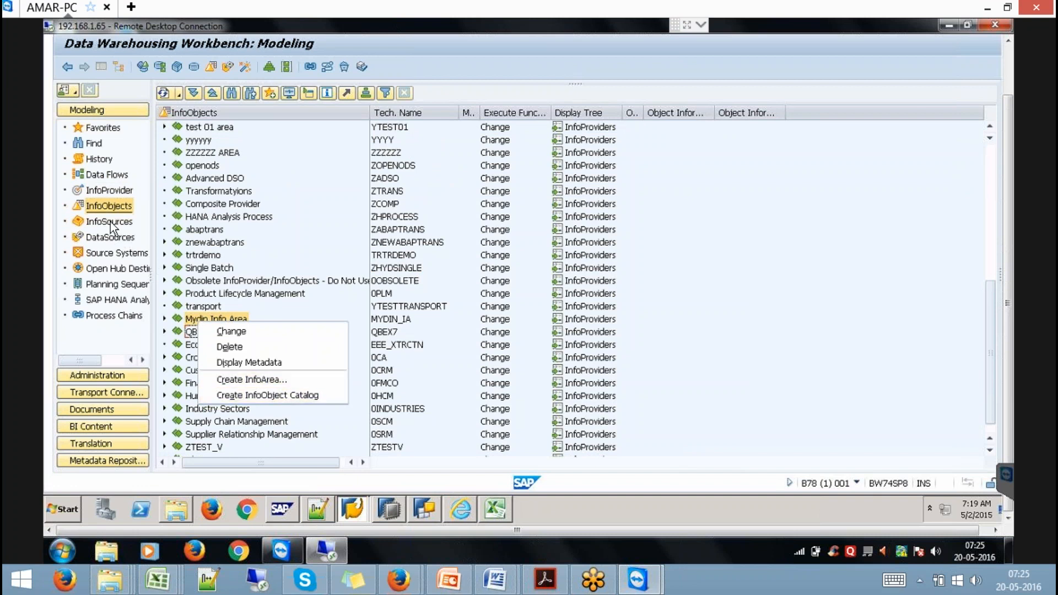
pyautogui.click(166, 318)
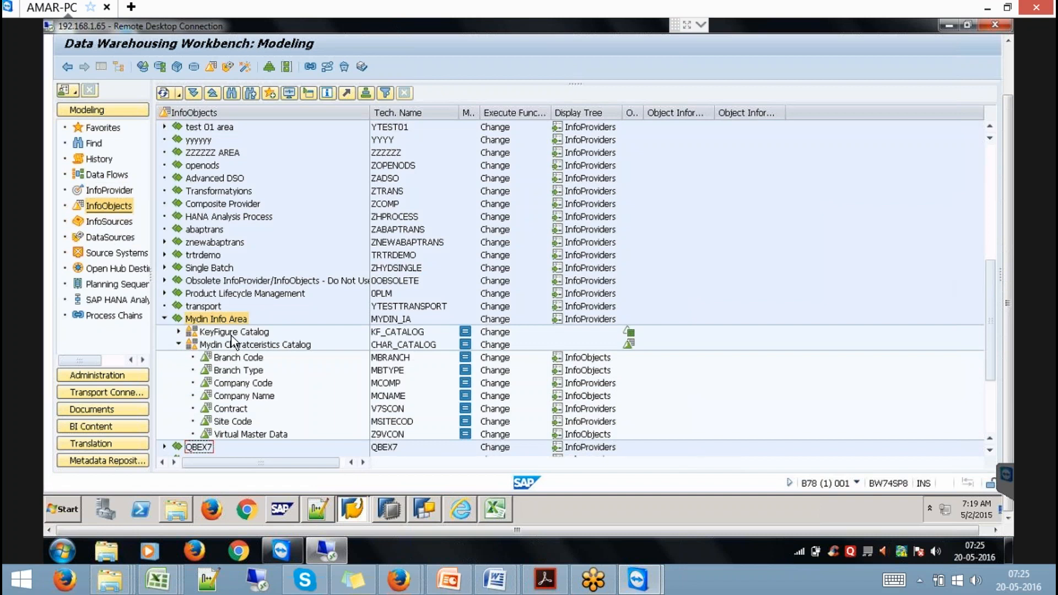
pyautogui.rightClick(233, 346)
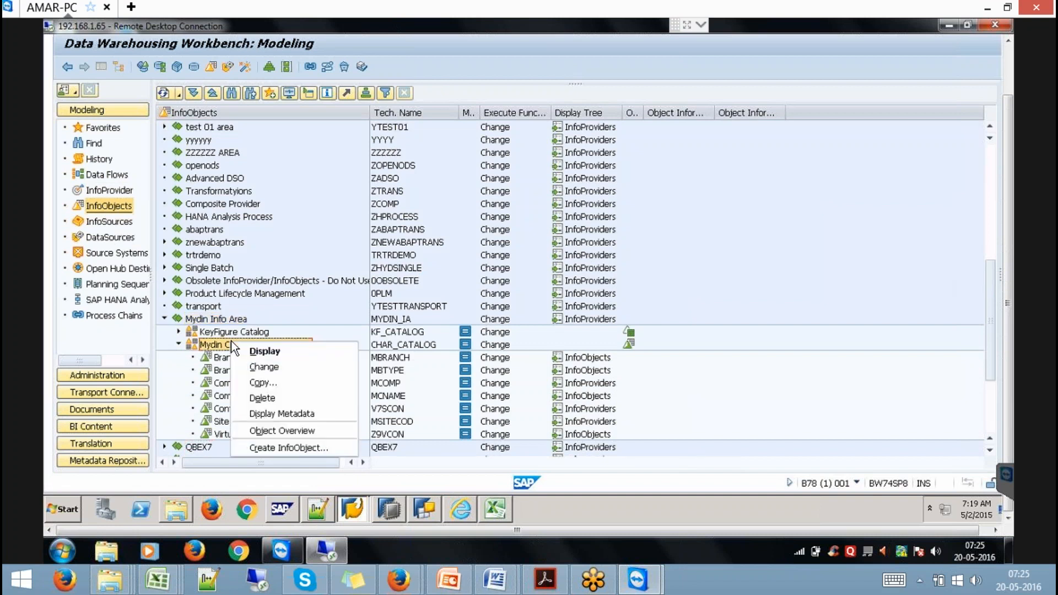
pyautogui.click(278, 449)
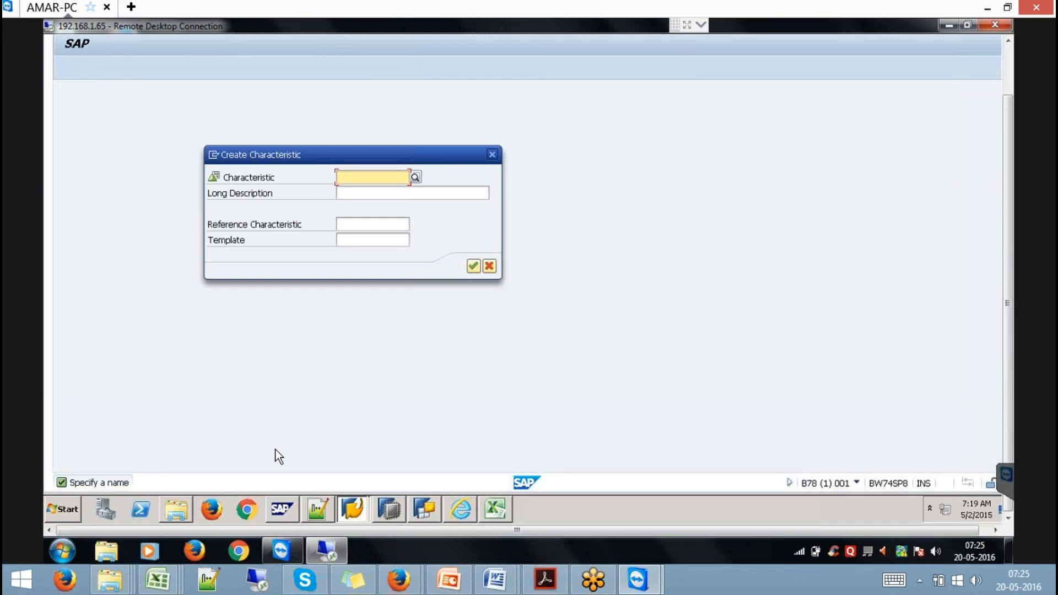
# - Create characteristic Y9CON with description 'Contract' using SCUSTOMER as the template
pyautogui.write('Y9')
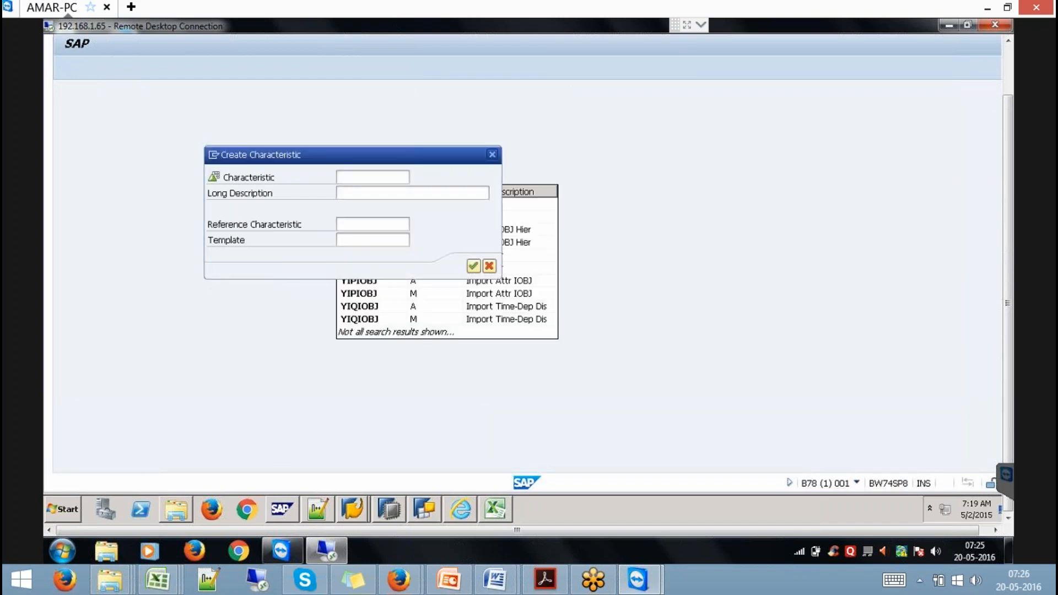
pyautogui.write('CON')
pyautogui.press('Tab')
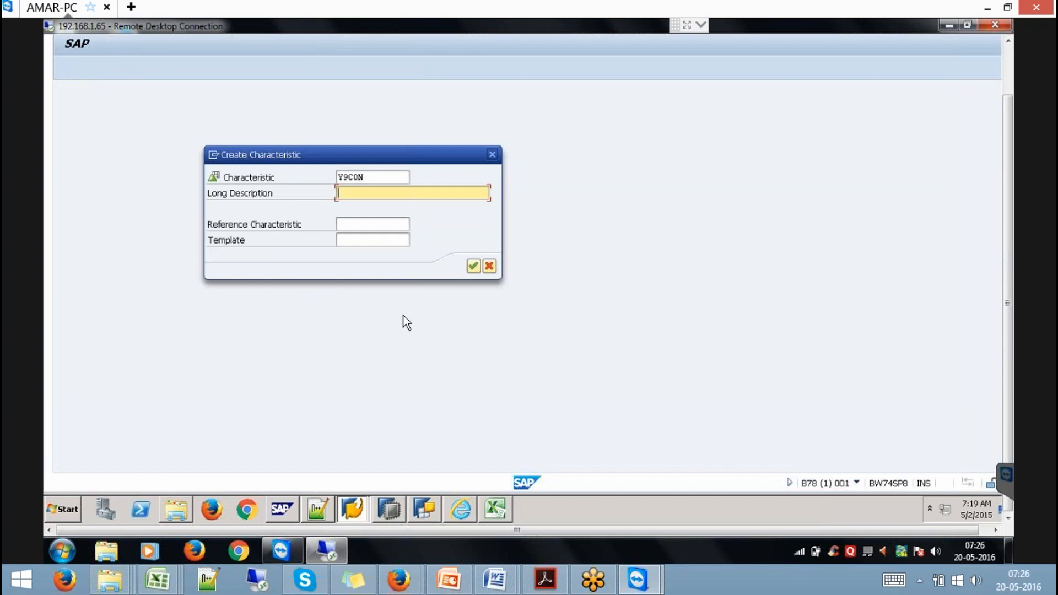
pyautogui.write('Contractr')
pyautogui.press('BackSpace')
pyautogui.click(386, 240)
pyautogui.write('SCUSTOMER')
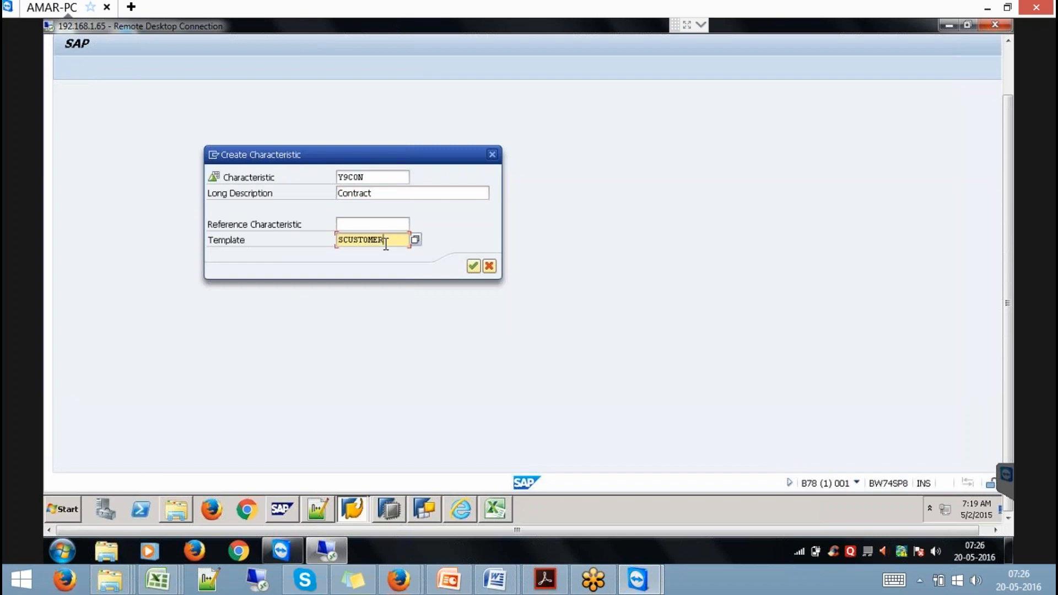
pyautogui.click(473, 267)
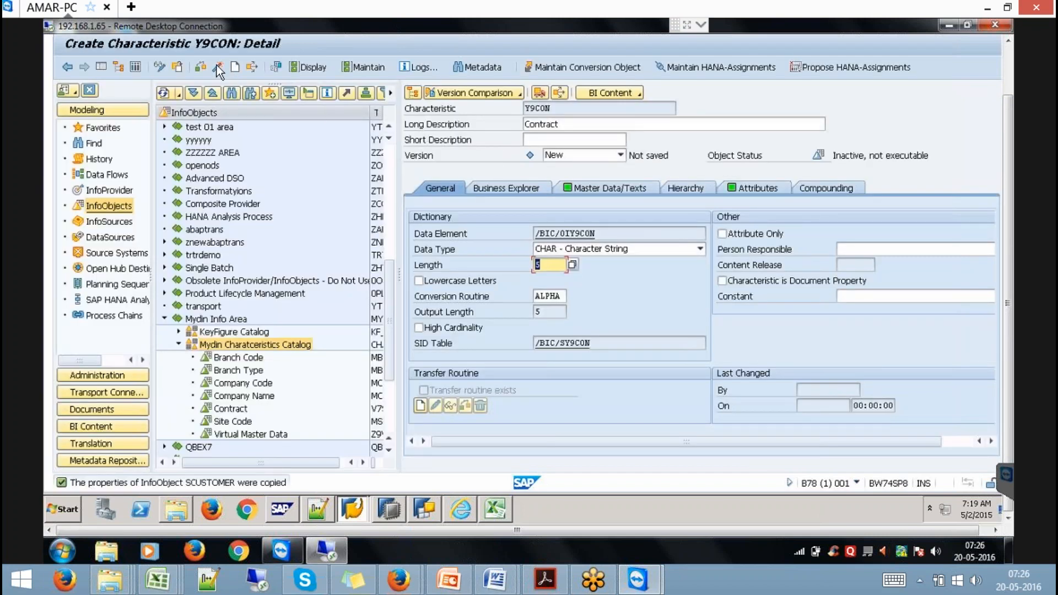
# - Activate Y9CON and return to SAP HANA Studio
pyautogui.click(217, 67)
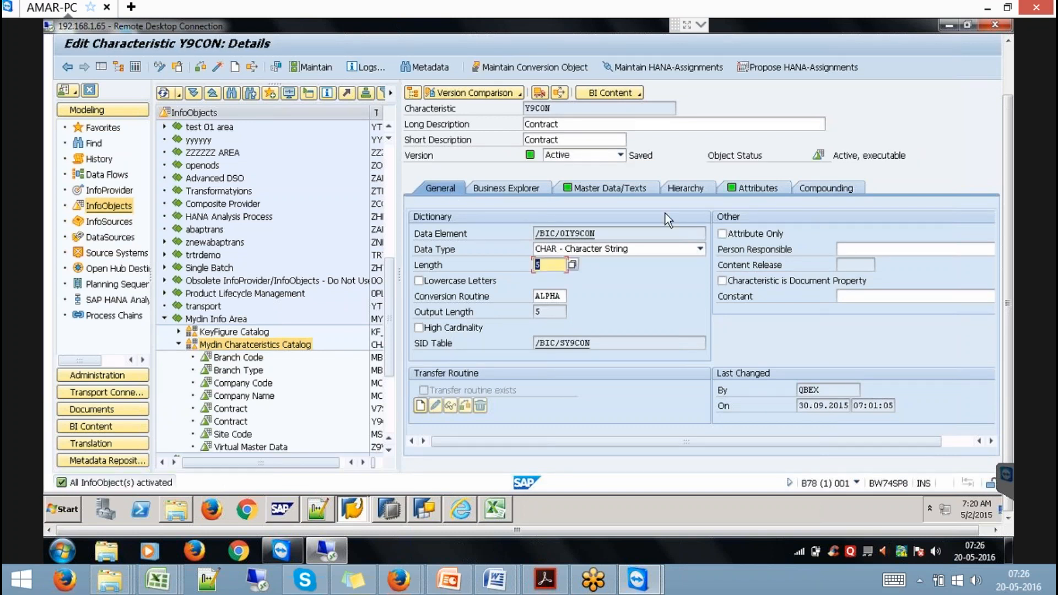
pyautogui.doubleClick(573, 111)
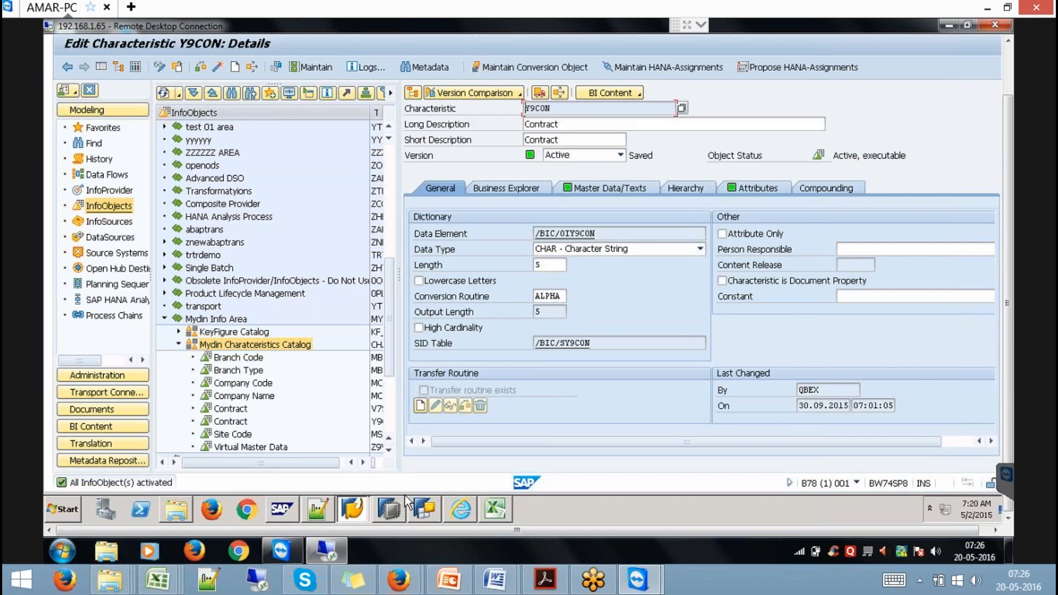
pyautogui.click(385, 506)
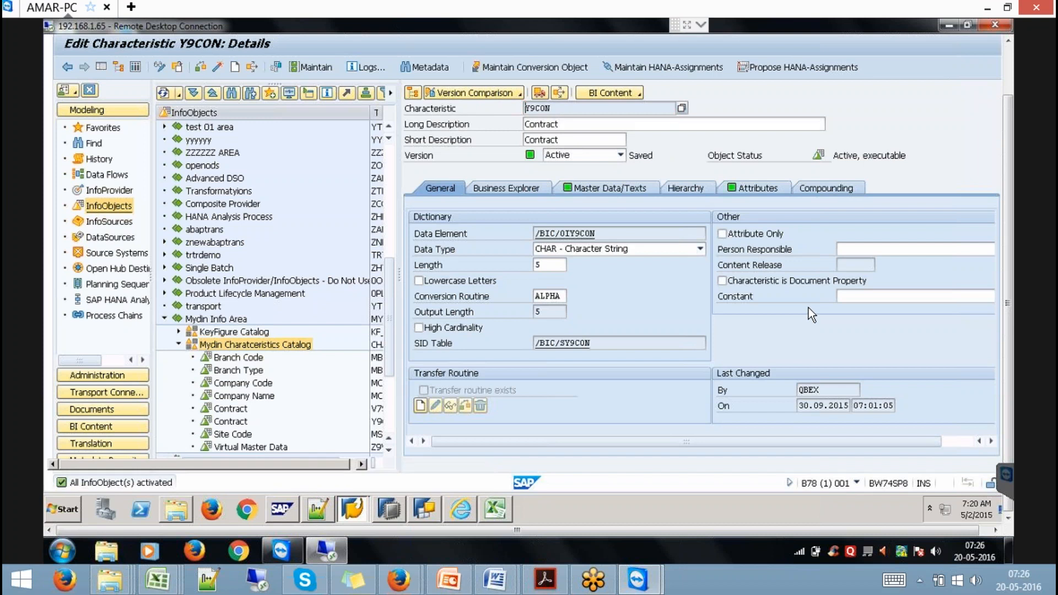
# - Start a SAP NetWeaver BW Models import from the BW74SP8 connection, entering the BW user and password
pyautogui.click(1009, 55)
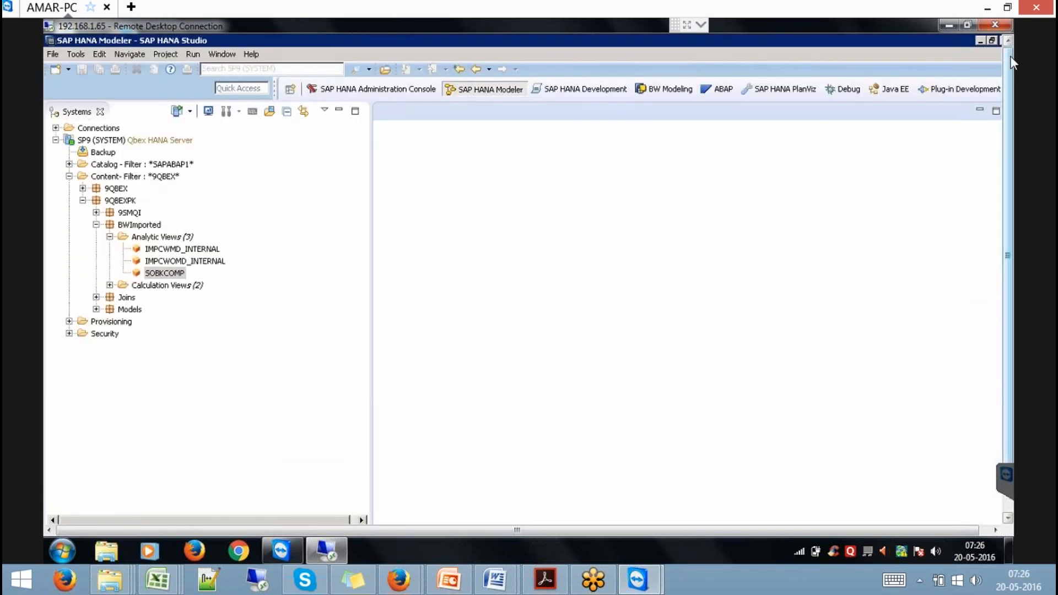
pyautogui.click(53, 54)
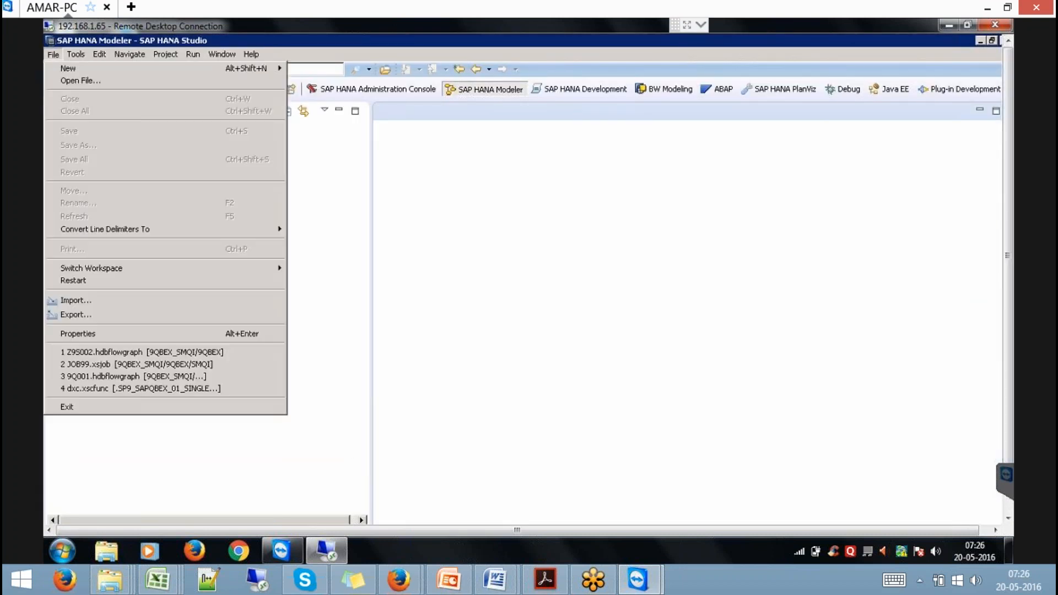
pyautogui.click(113, 300)
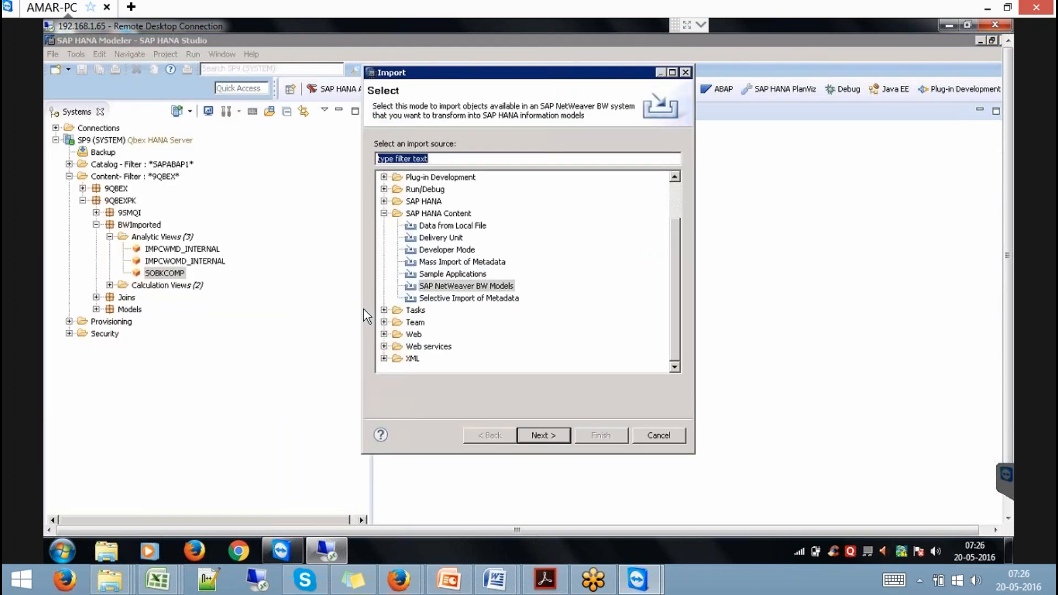
pyautogui.click(460, 284)
pyautogui.click(540, 436)
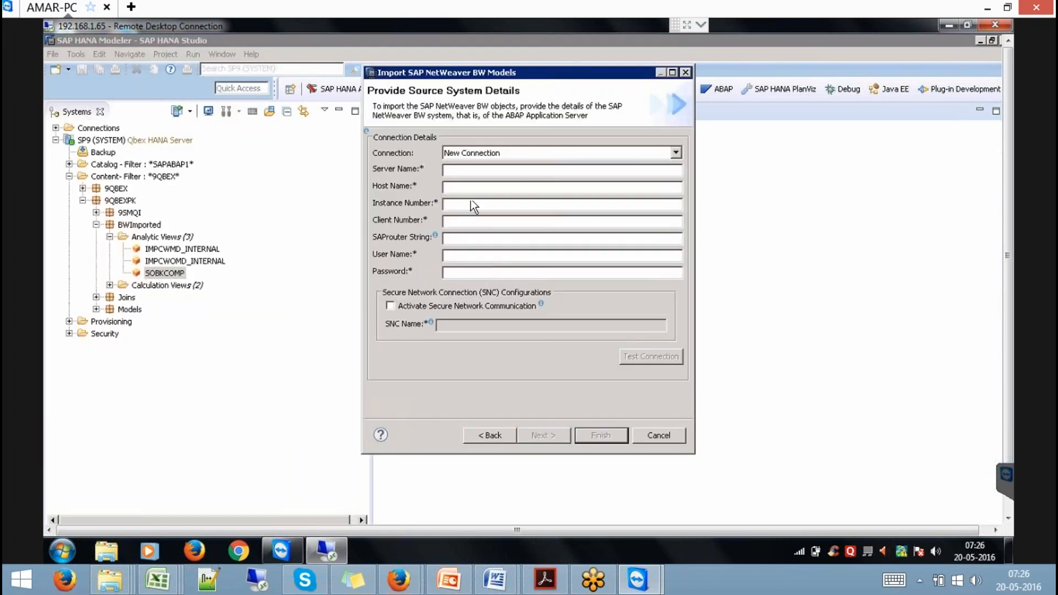
pyautogui.click(478, 152)
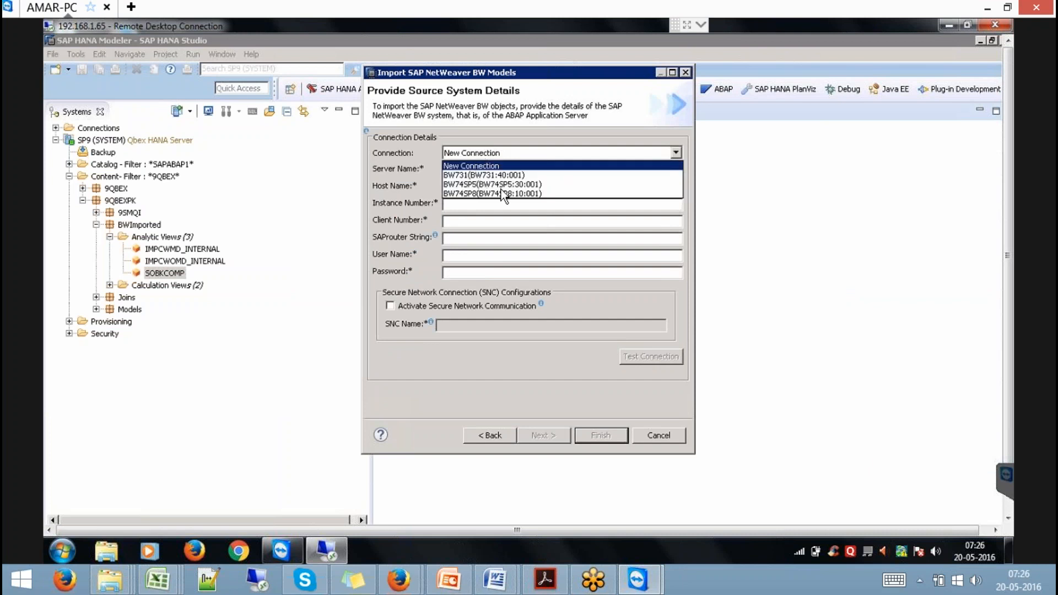
pyautogui.click(499, 191)
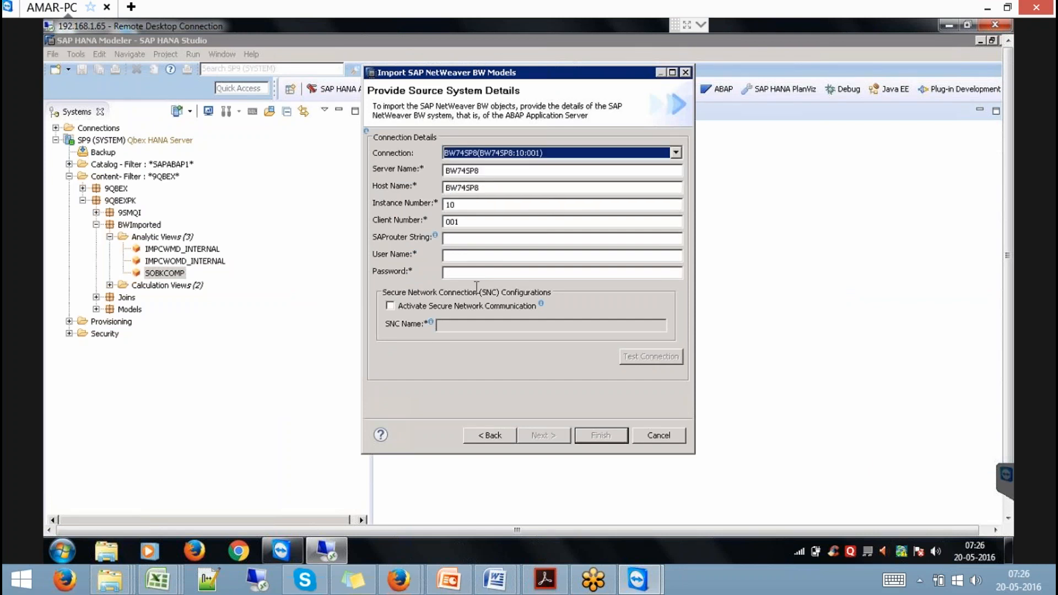
pyautogui.click(459, 256)
pyautogui.write('QBEX')
pyautogui.press('Tab')
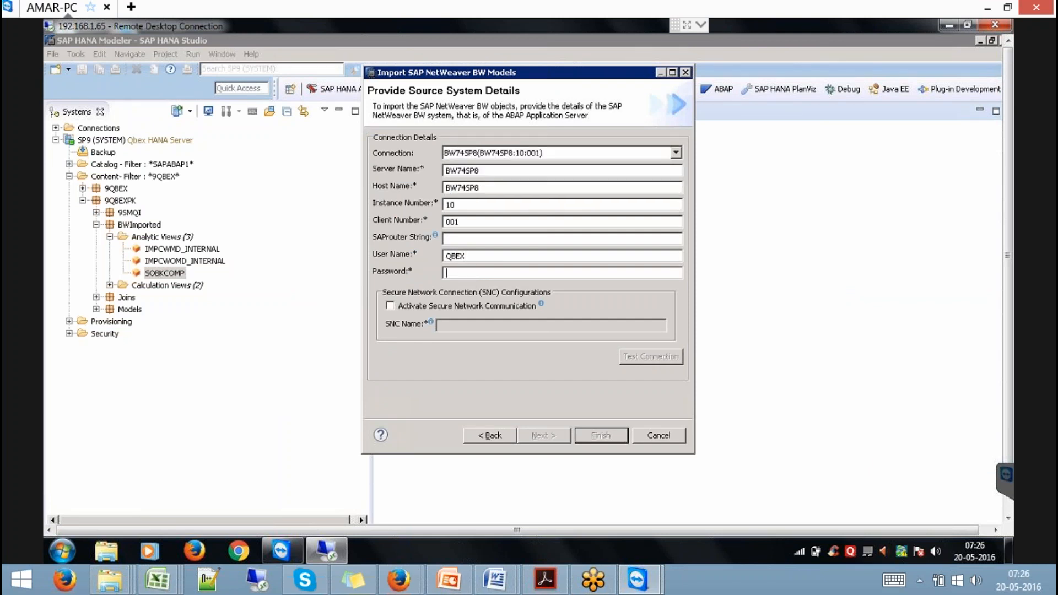
pyautogui.write('•••••••')
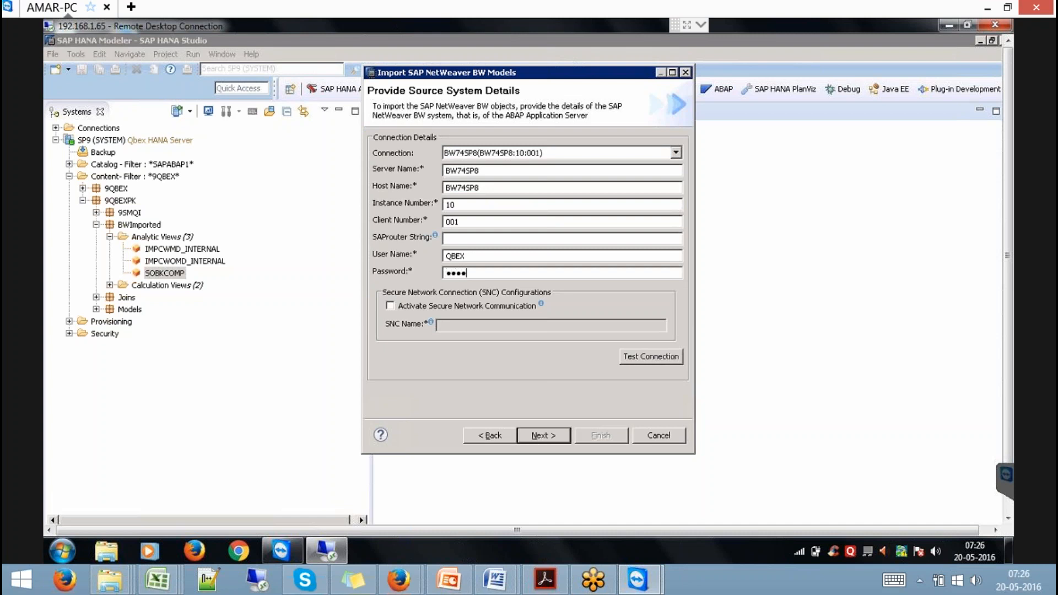
pyautogui.write('••••')
pyautogui.click(537, 436)
# - Target the SP9 system, add Y9CON with Overwrite existing objects ticked, and finish the import
pyautogui.click(471, 170)
pyautogui.click(544, 435)
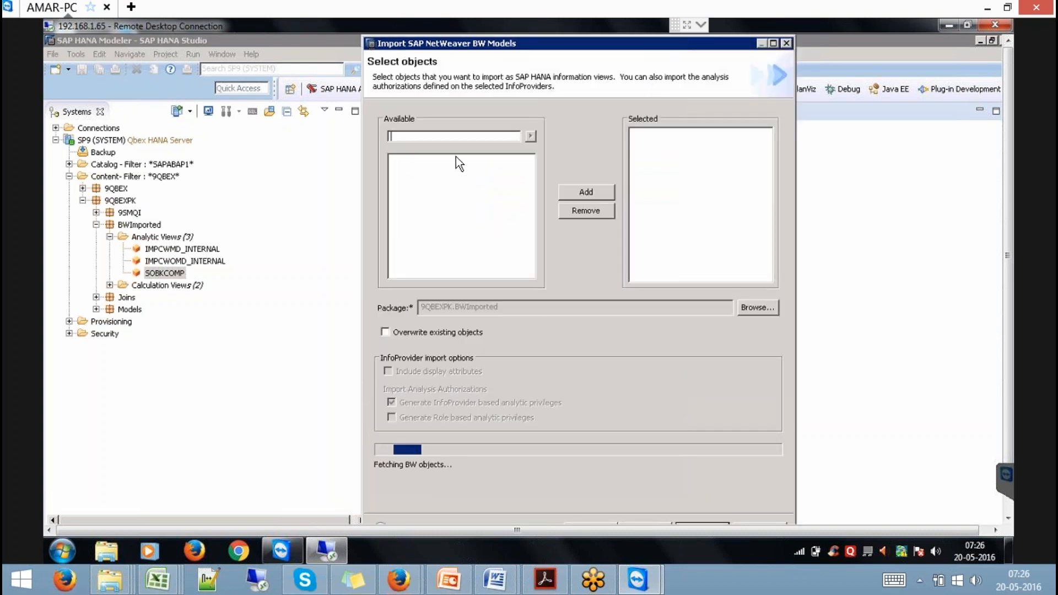
pyautogui.write('Y9CON')
pyautogui.click(532, 136)
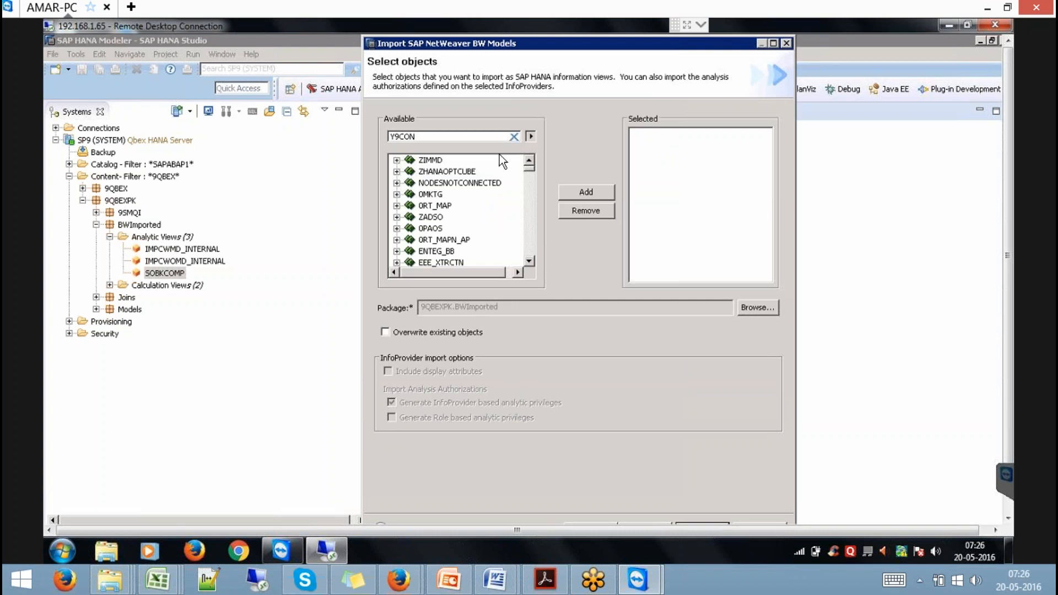
pyautogui.click(444, 174)
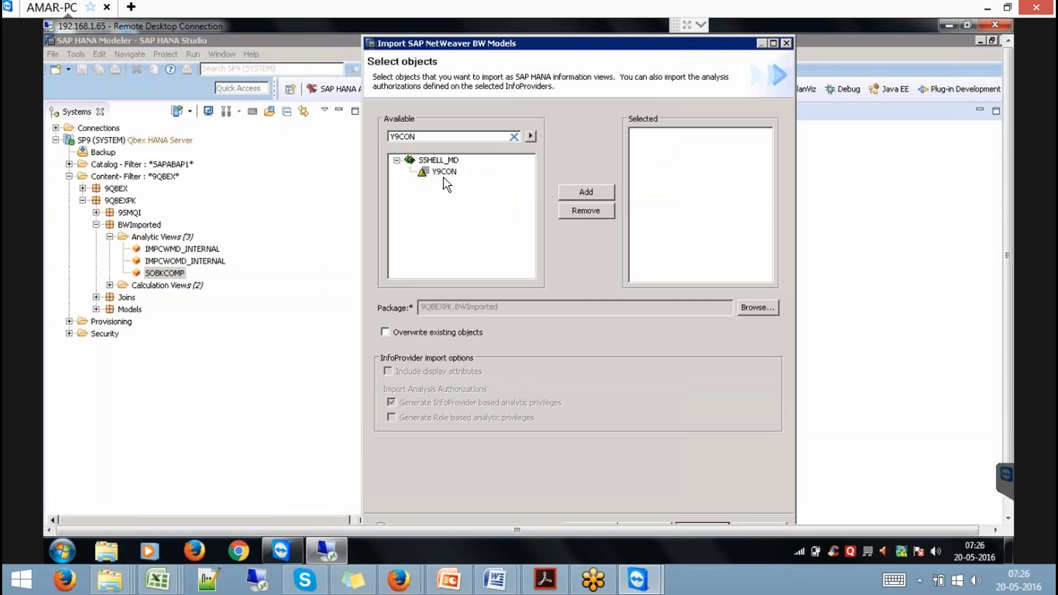
pyautogui.click(582, 190)
pyautogui.click(449, 332)
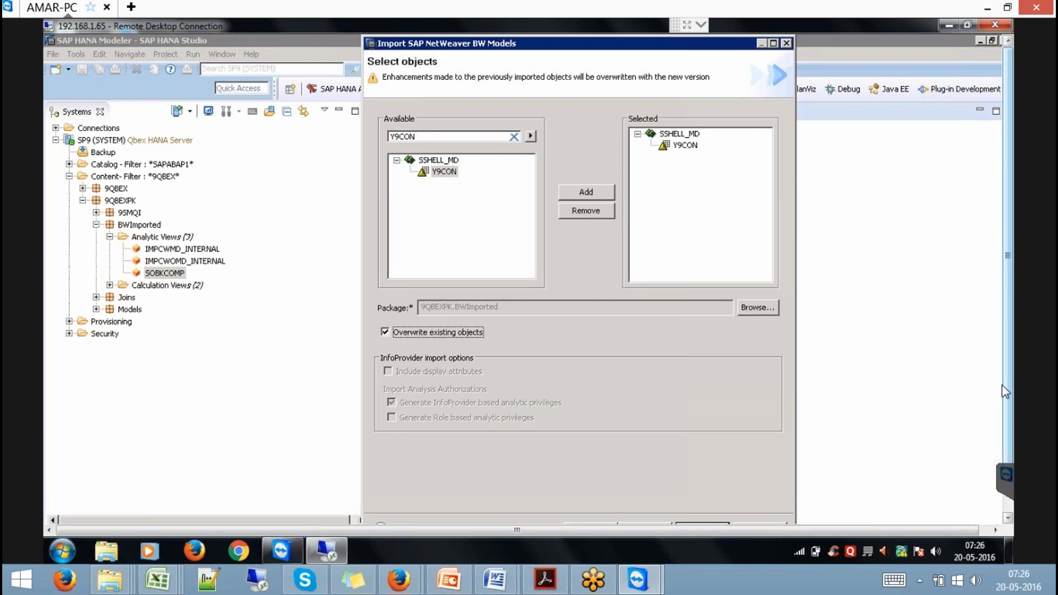
pyautogui.scroll(-2, 1002, 385)
pyautogui.click(705, 476)
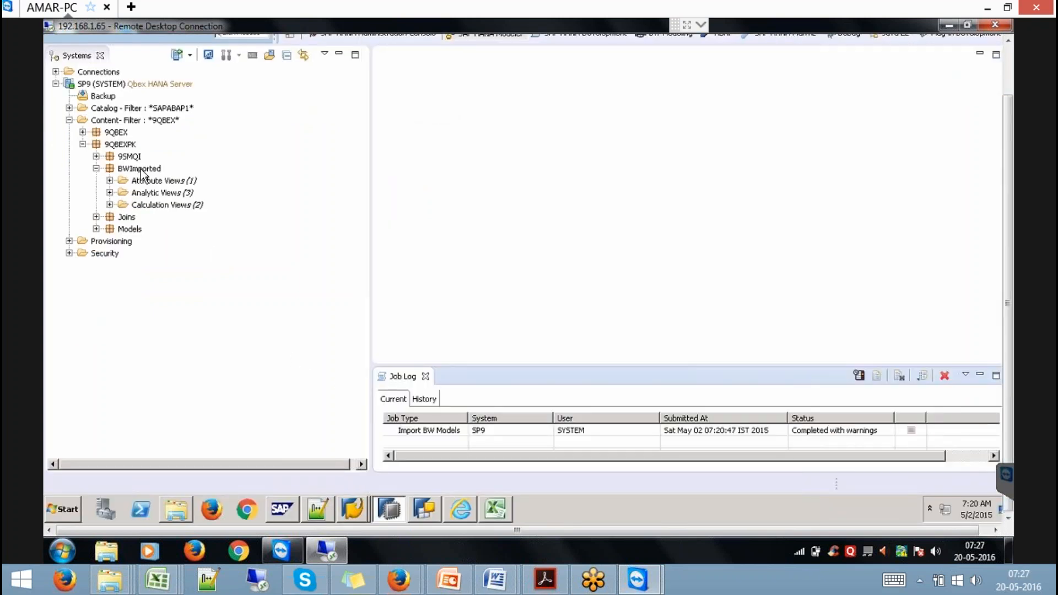
# - Expand BWImported's Attribute Views and Analytic Views to find the new Y9CON view
pyautogui.click(109, 180)
pyautogui.click(163, 193)
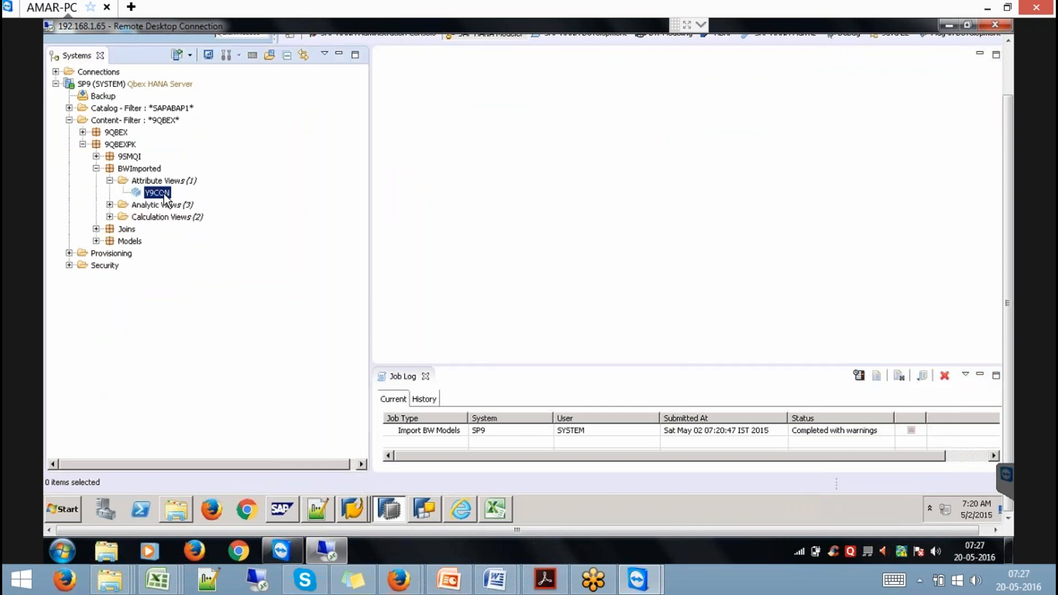
pyautogui.click(110, 204)
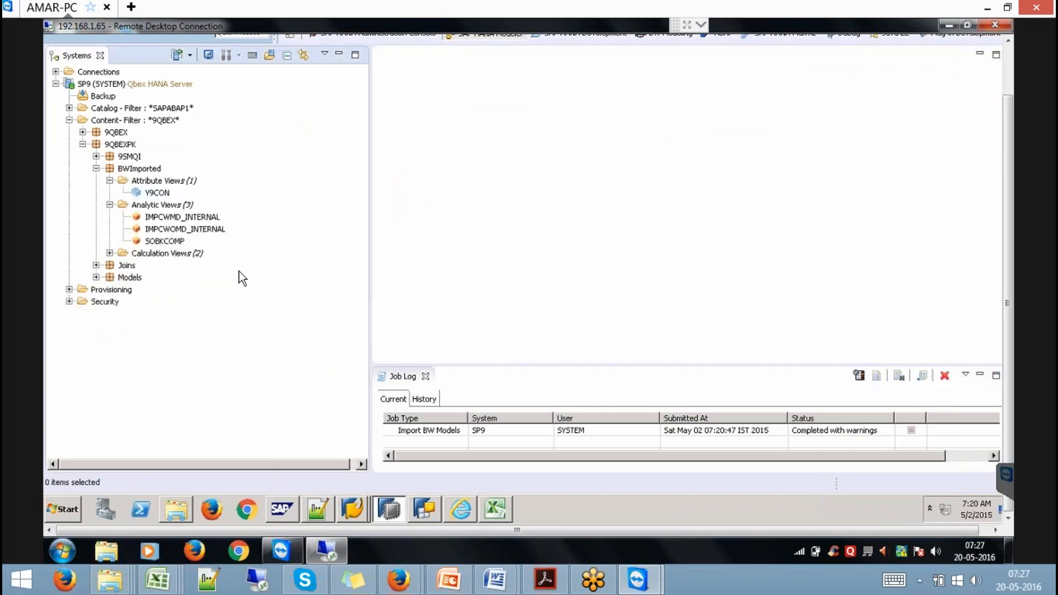
pyautogui.click(363, 510)
# - Exit the Y9CON editor and create another InfoObject in the Mydin Charatceristics Catalog
pyautogui.click(360, 479)
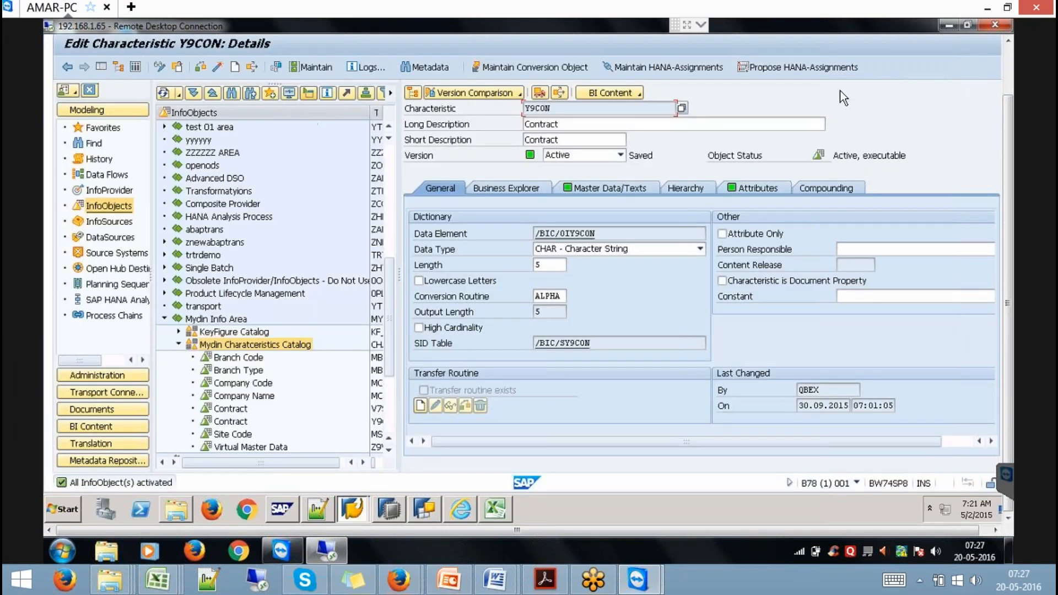
pyautogui.click(1007, 65)
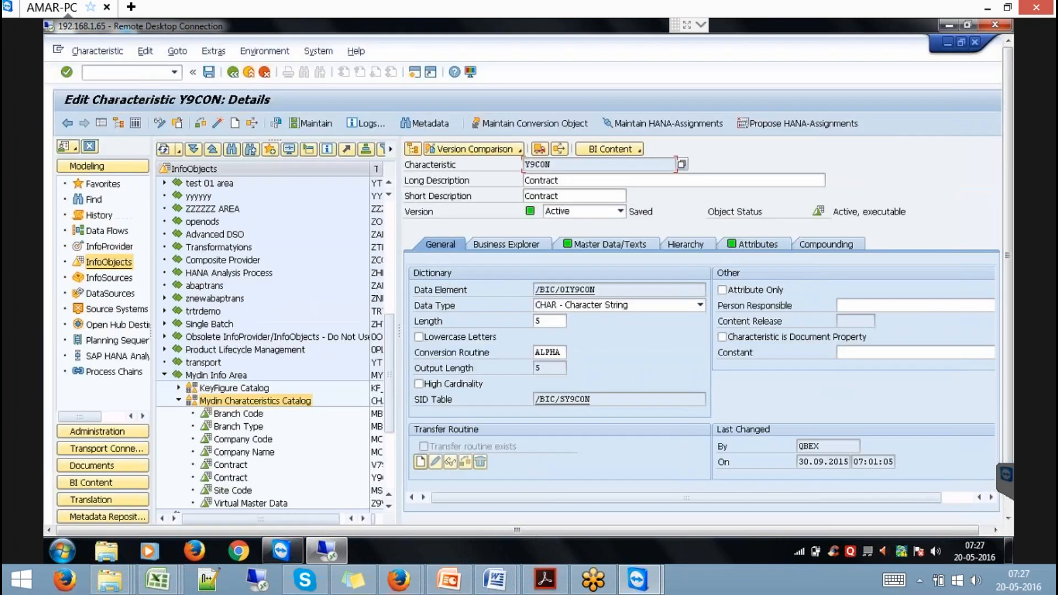
pyautogui.click(246, 73)
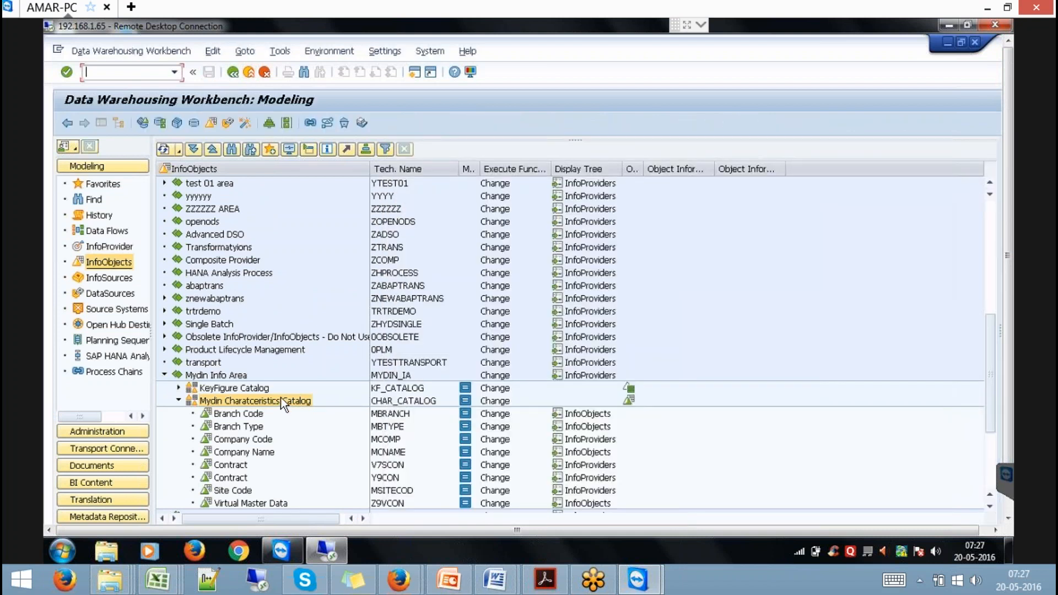
pyautogui.rightClick(281, 399)
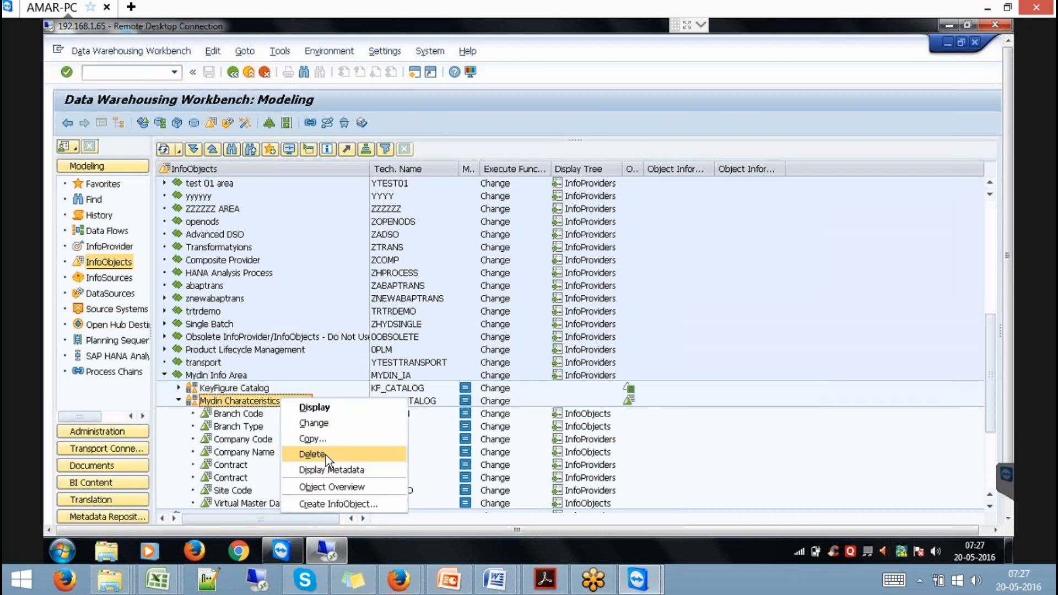
pyautogui.click(341, 504)
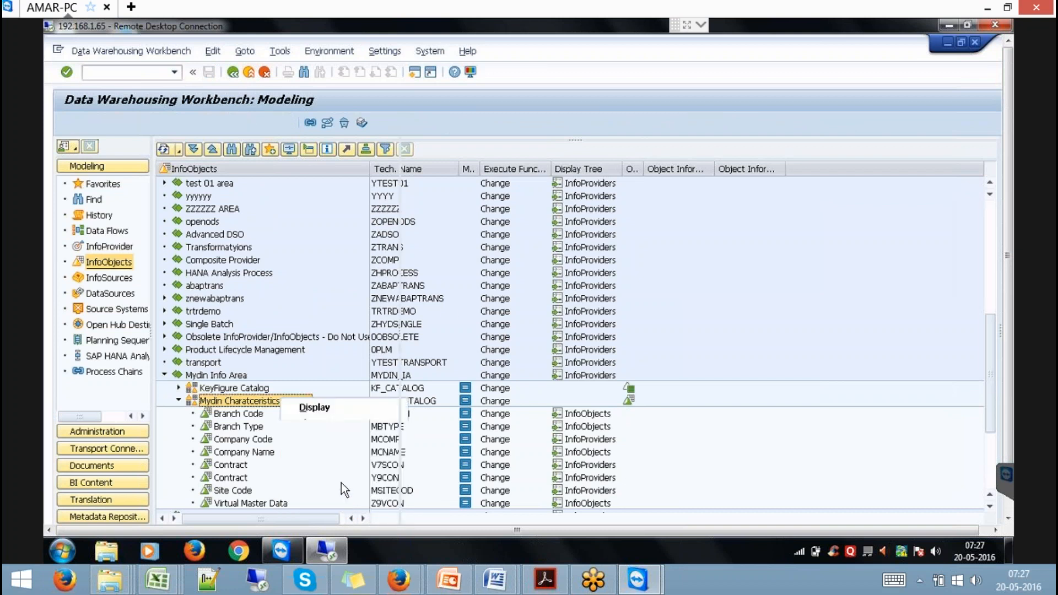
# - Create and activate characteristic Y99CON with description 'Contract', then show the InfoProvider tree
pyautogui.write('y')
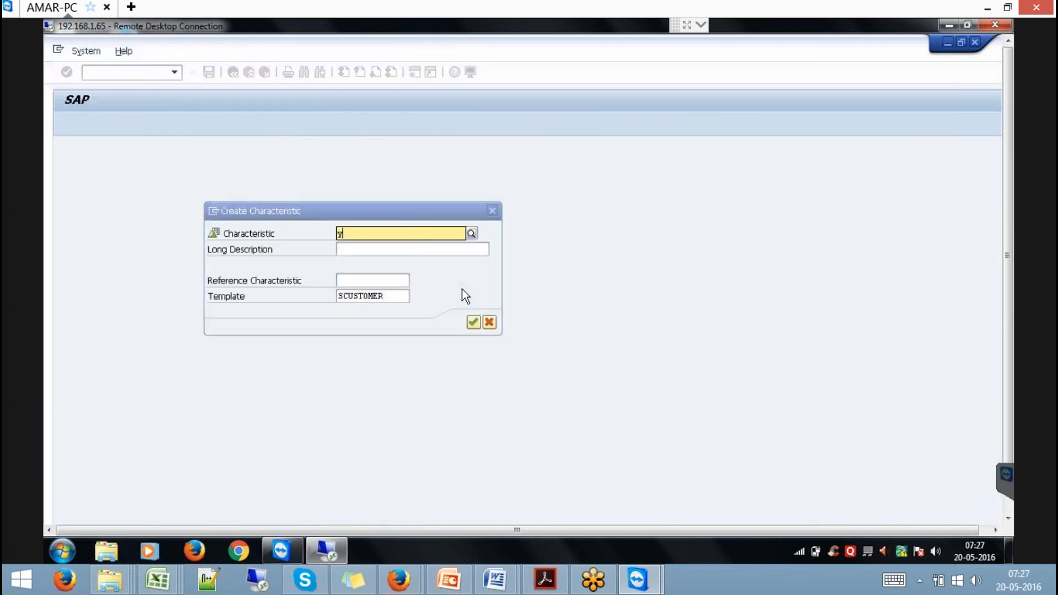
pyautogui.write('99con')
pyautogui.press('Tab')
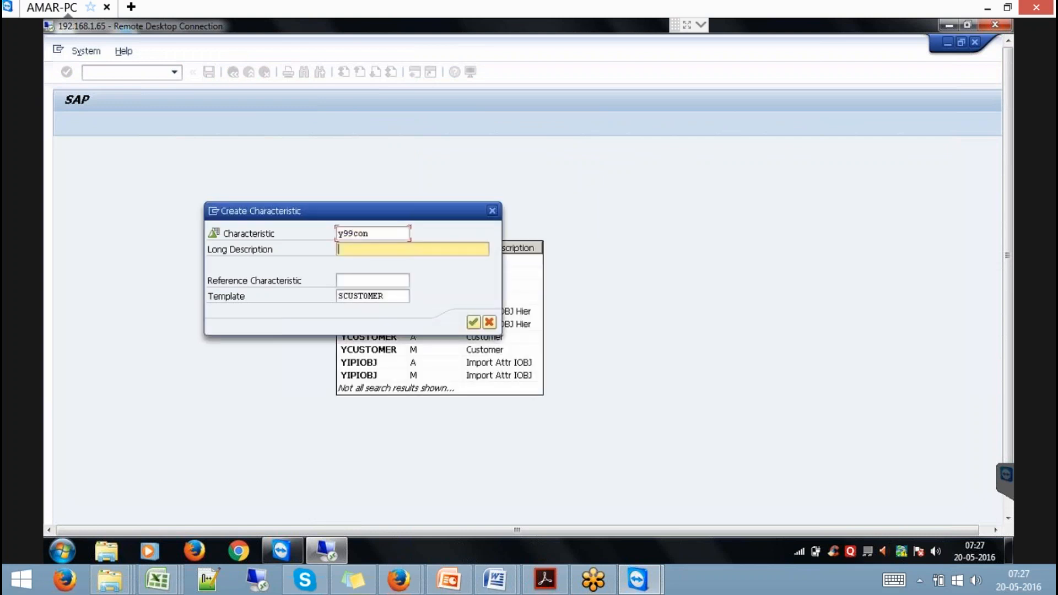
pyautogui.write('Contract')
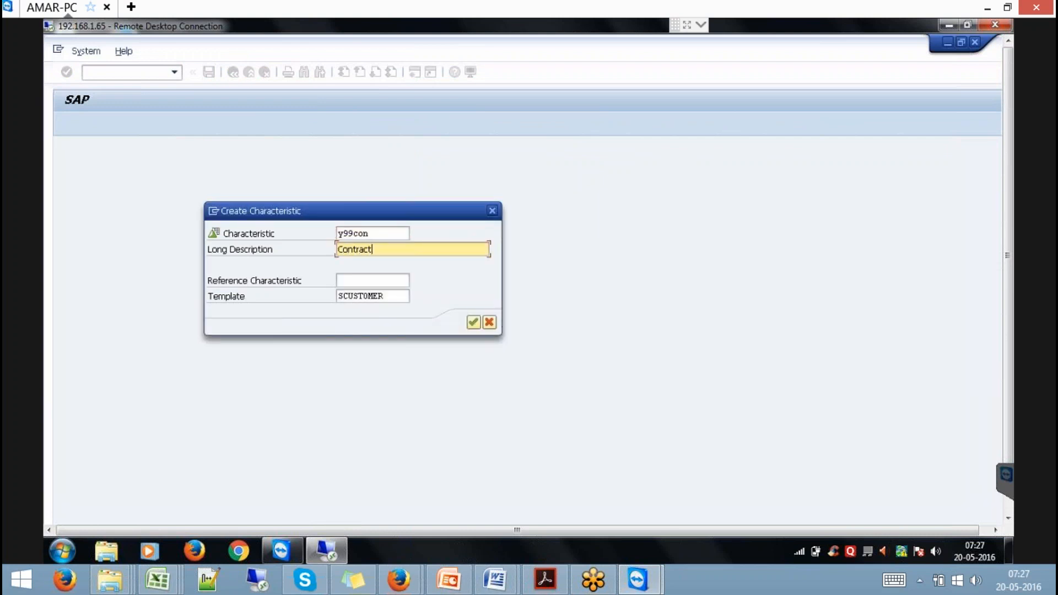
pyautogui.press('Return')
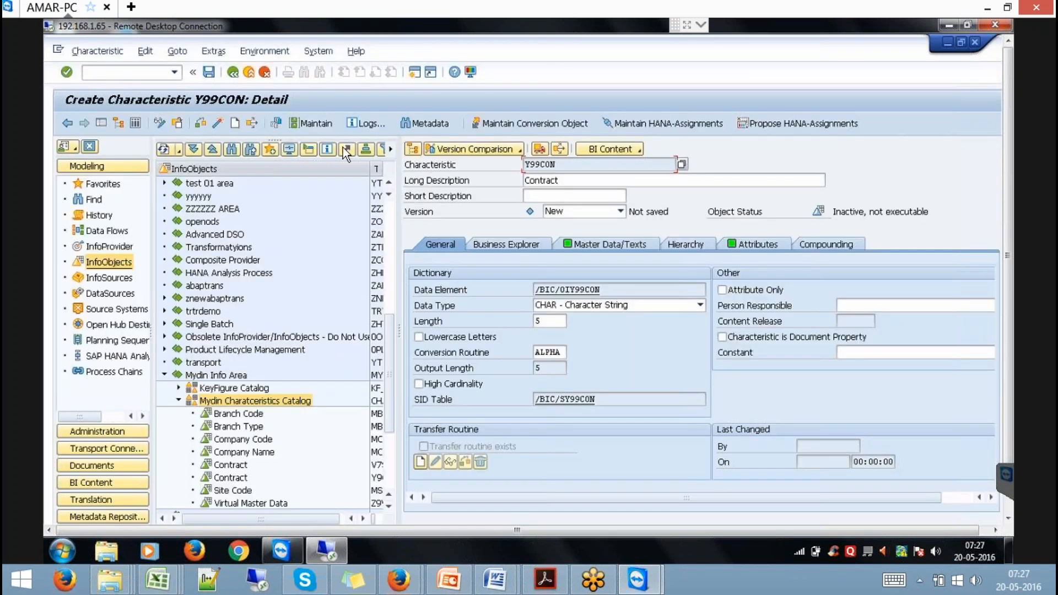
pyautogui.click(218, 124)
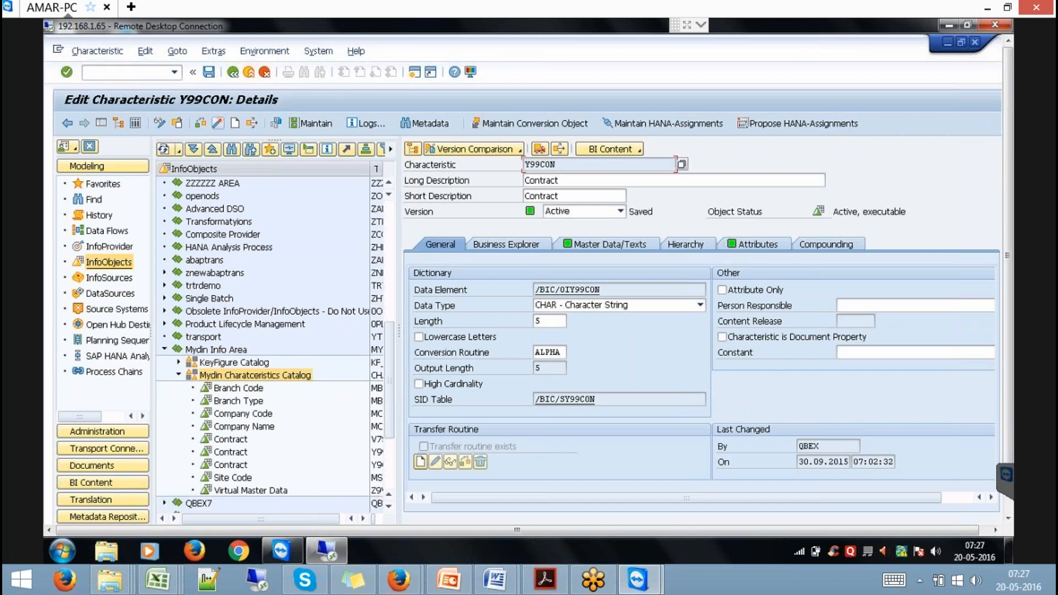
pyautogui.click(110, 246)
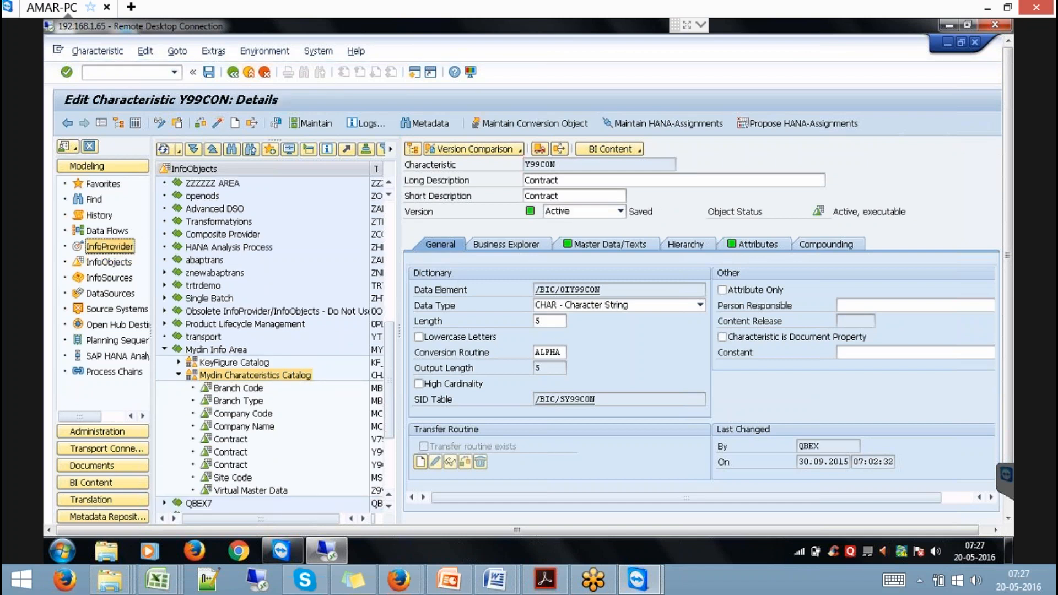
# - Insert characteristic y99con as an InfoProvider under the Master Data Global InfoArea
pyautogui.click(252, 73)
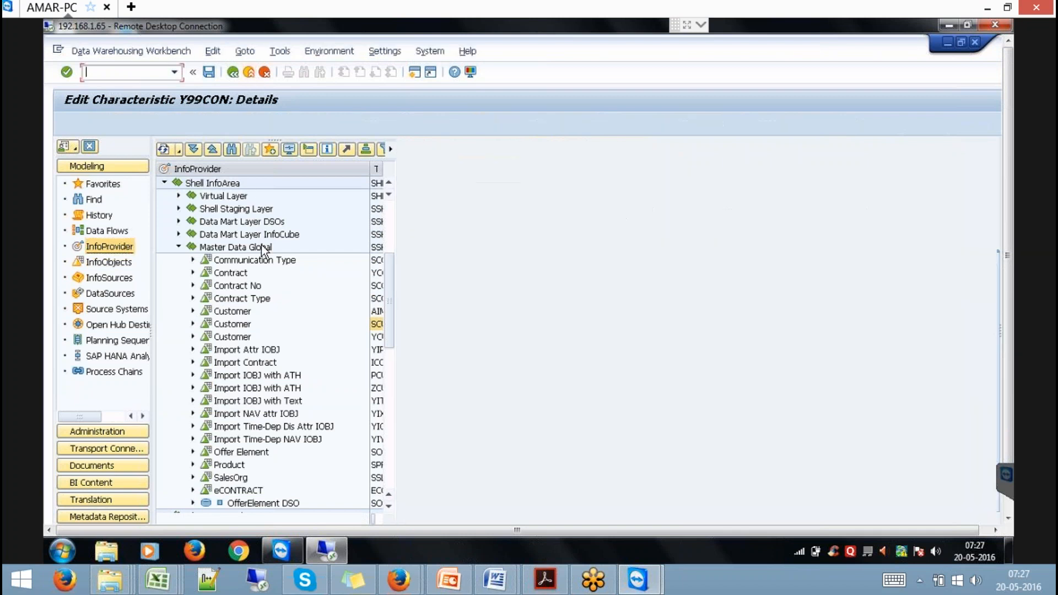
pyautogui.rightClick(262, 248)
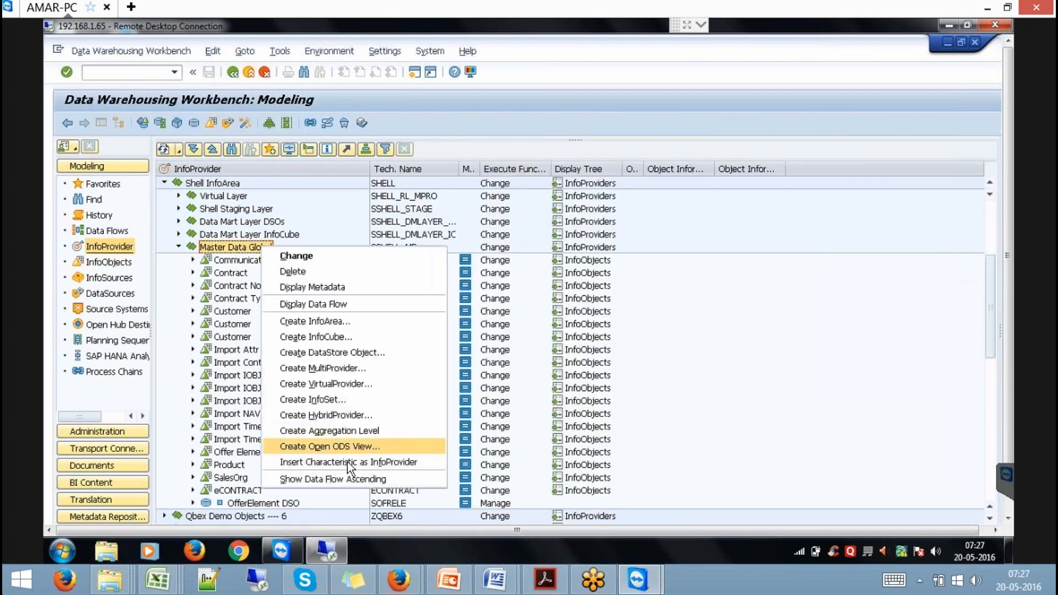
pyautogui.click(347, 461)
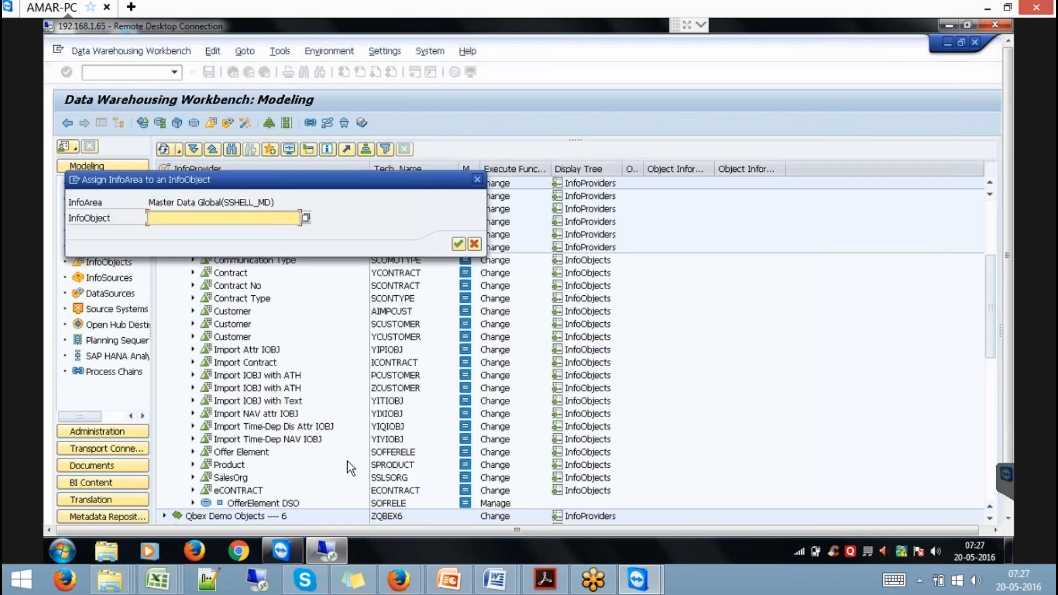
pyautogui.write('y99con')
pyautogui.press('Return')
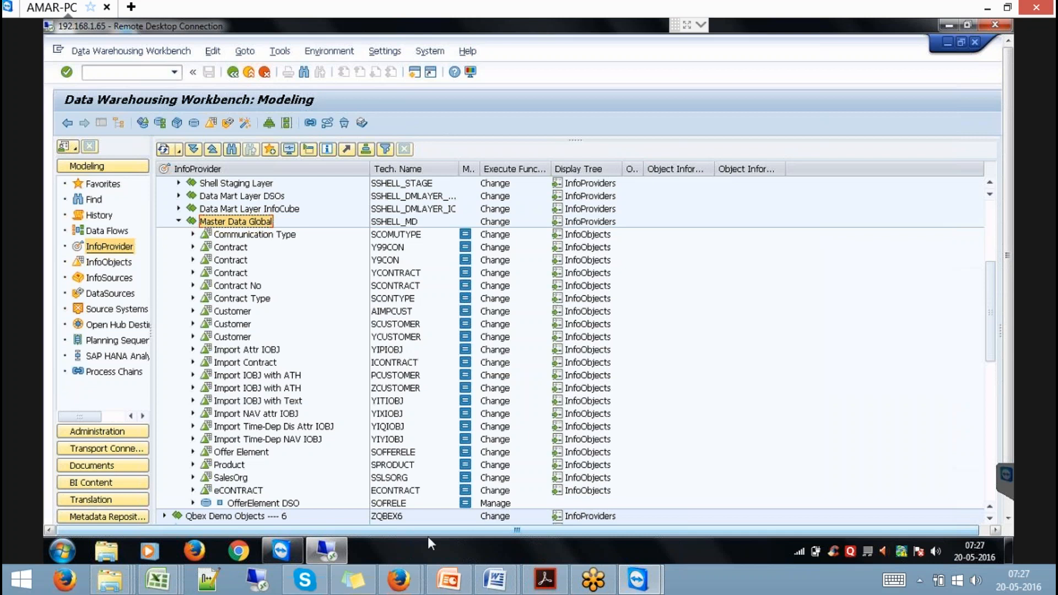
# - In HANA Studio, start a BW models import from BW74SP8, entering the BW user and password
pyautogui.click(1006, 468)
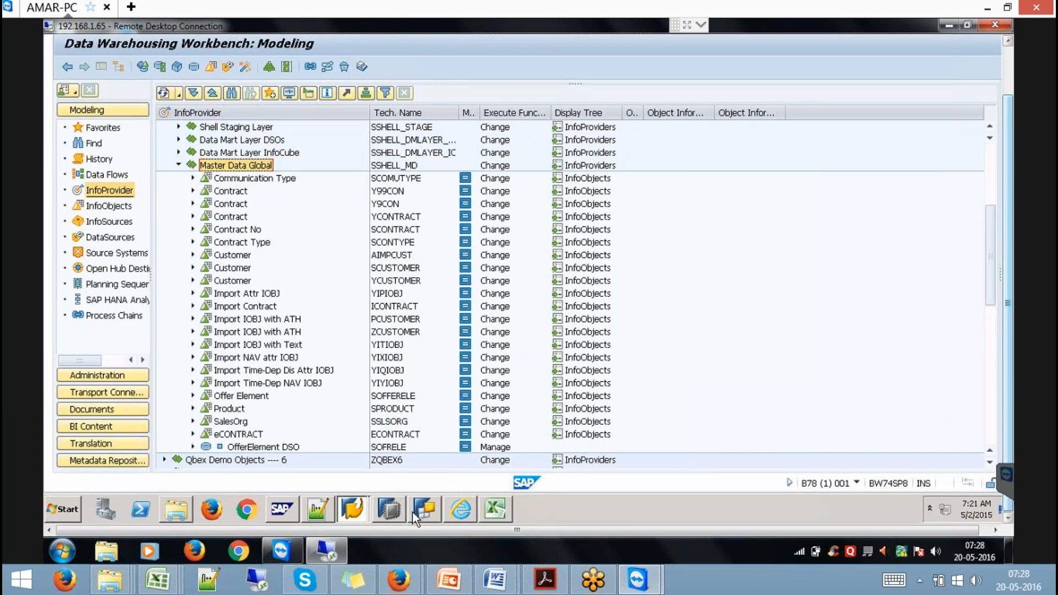
pyautogui.click(389, 508)
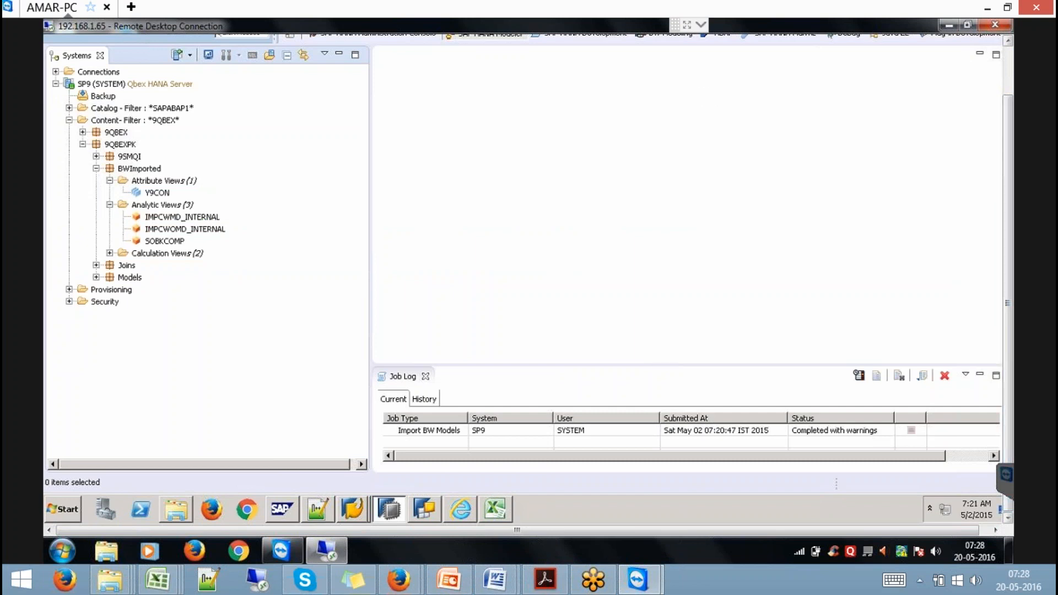
pyautogui.click(1006, 60)
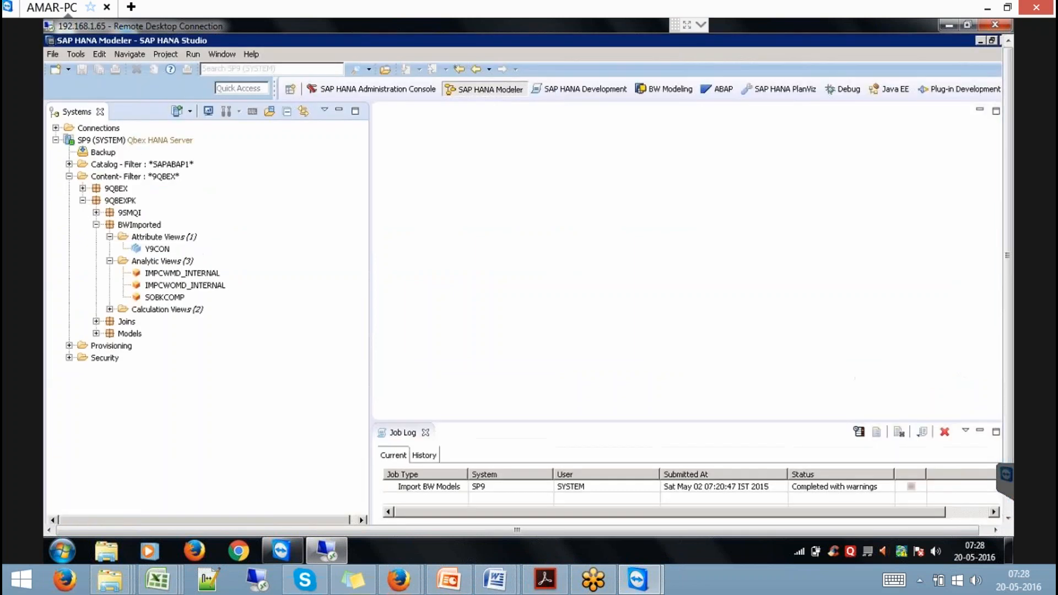
pyautogui.click(54, 51)
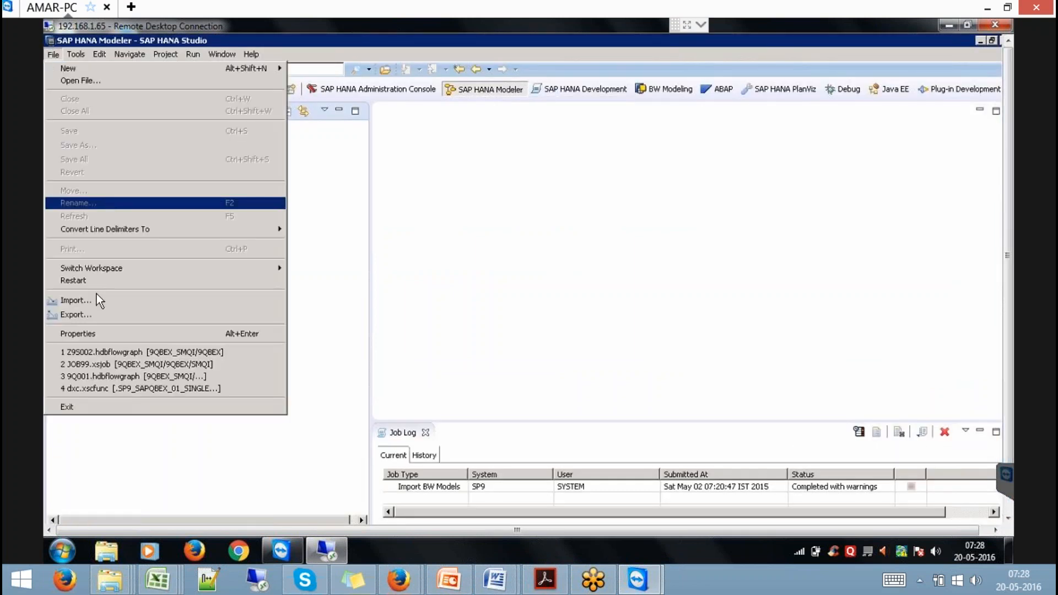
pyautogui.click(103, 299)
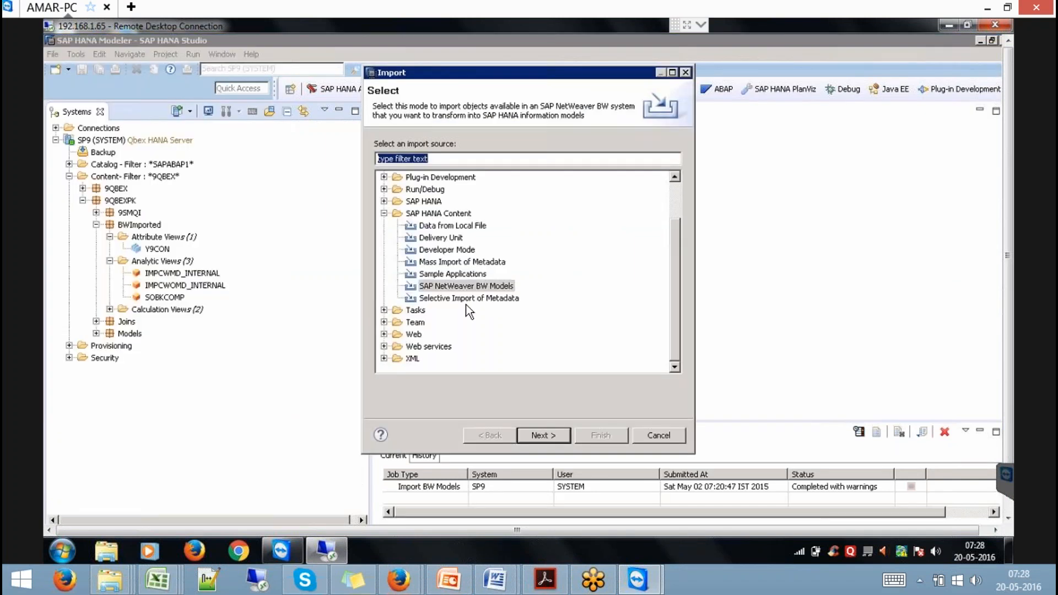
pyautogui.click(542, 435)
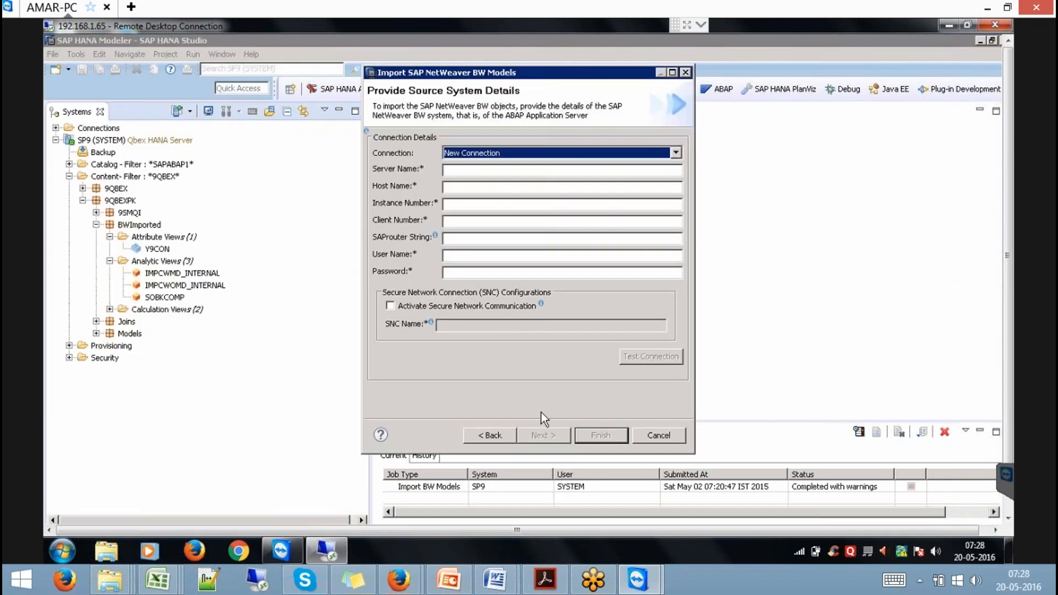
pyautogui.click(514, 157)
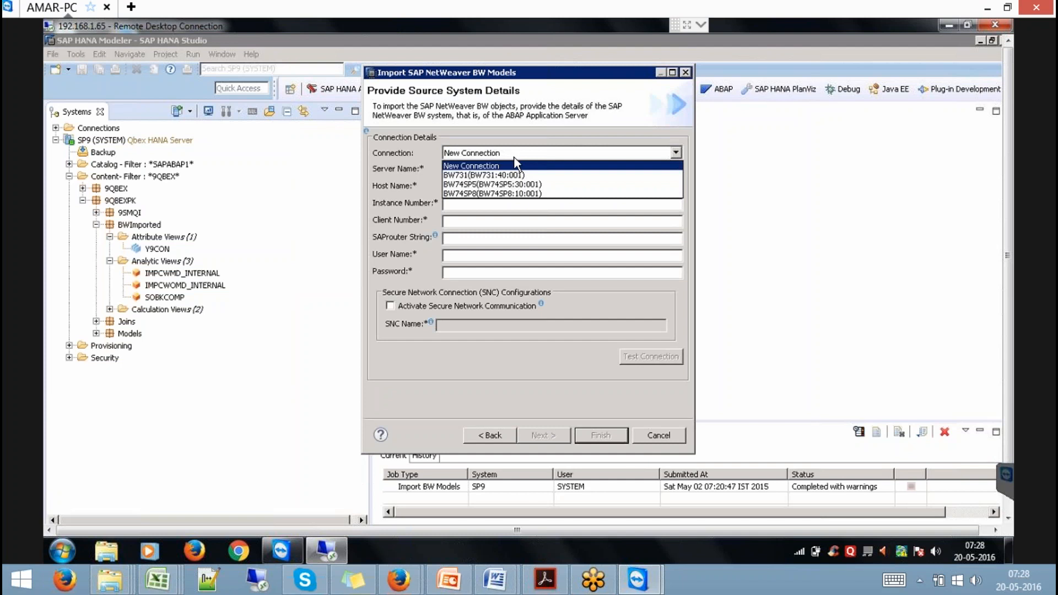
pyautogui.click(513, 194)
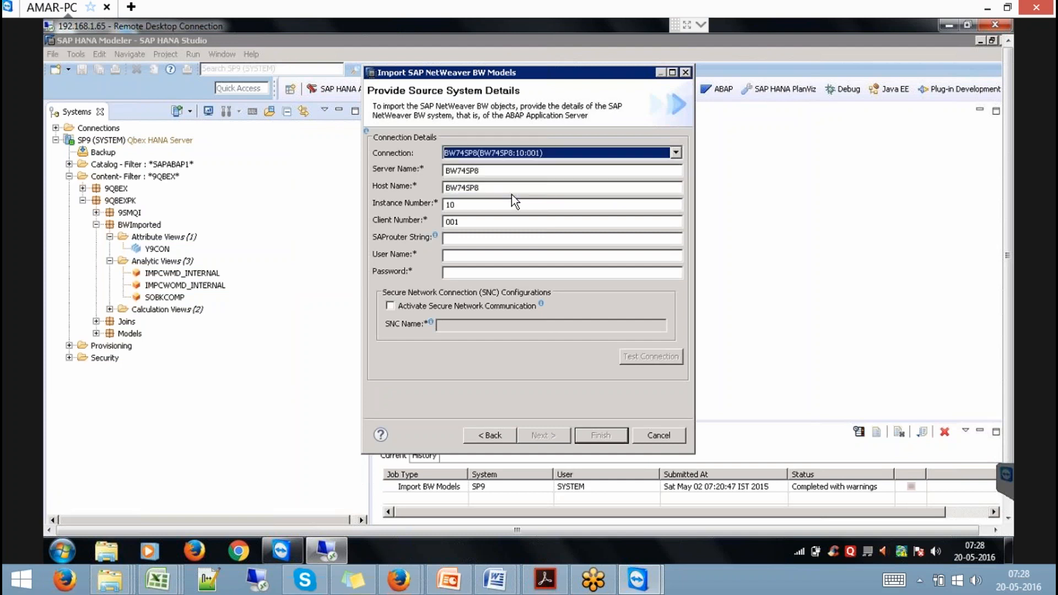
pyautogui.click(472, 256)
pyautogui.write('QBEX')
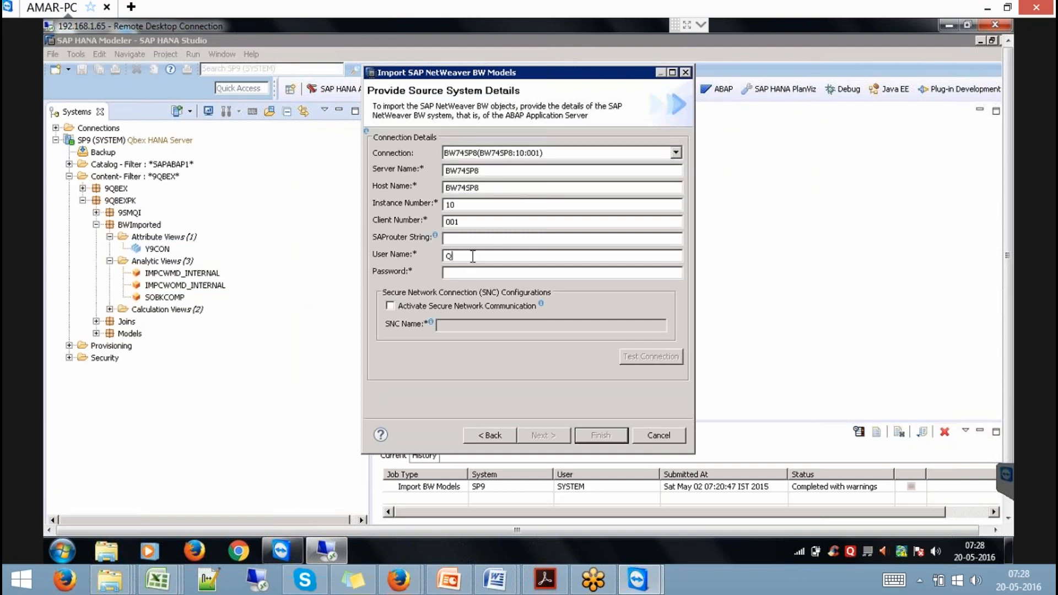
pyautogui.press('Tab')
pyautogui.write('••••••••••')
pyautogui.press('Return')
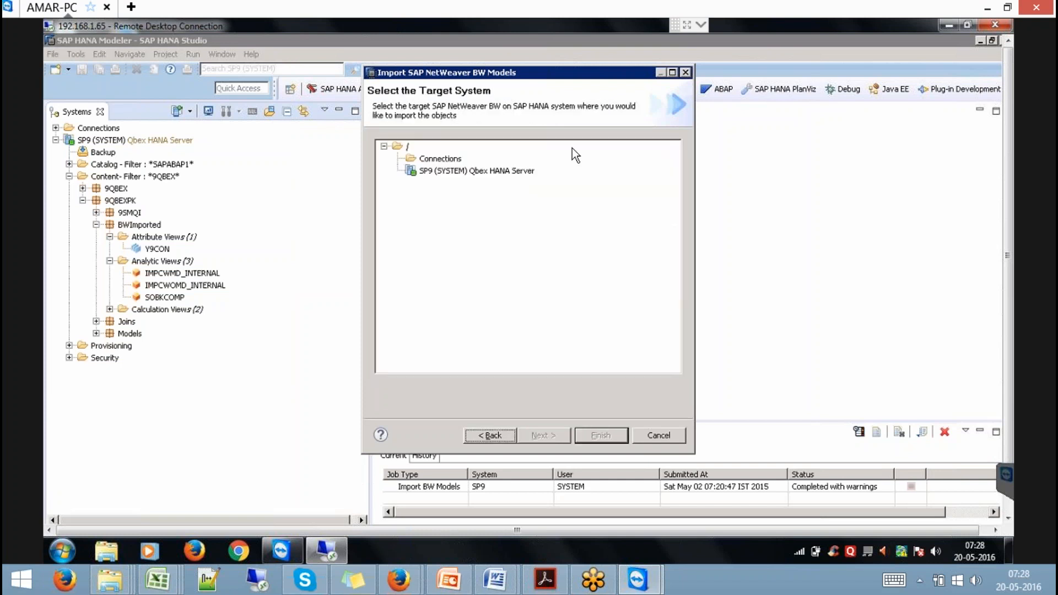
# - Target SP9, filter for Y99CON, add it to the selection and finish the import
pyautogui.click(477, 170)
pyautogui.click(546, 433)
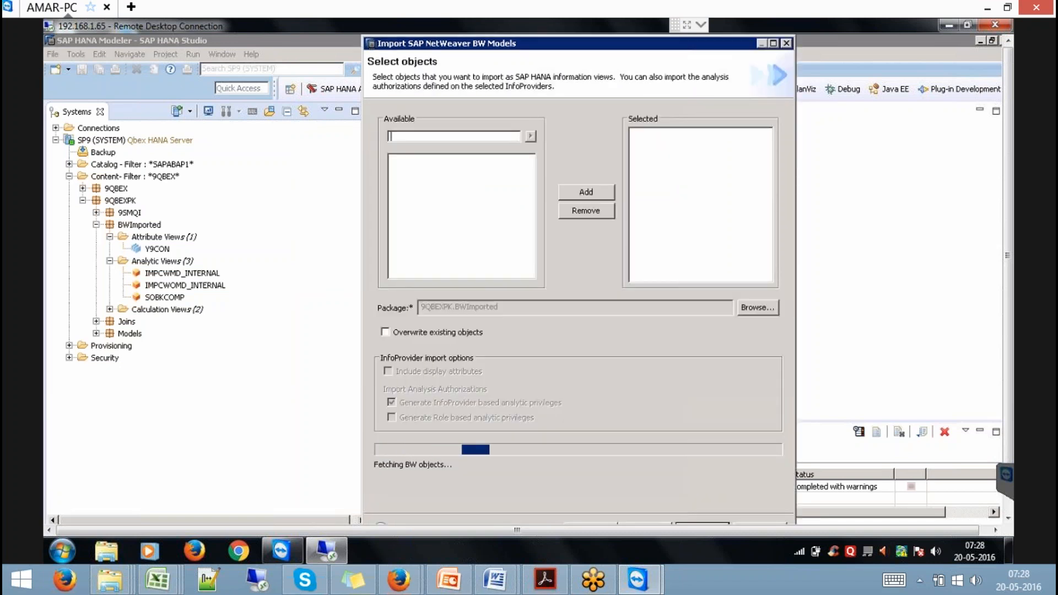
pyautogui.write('Y9CON')
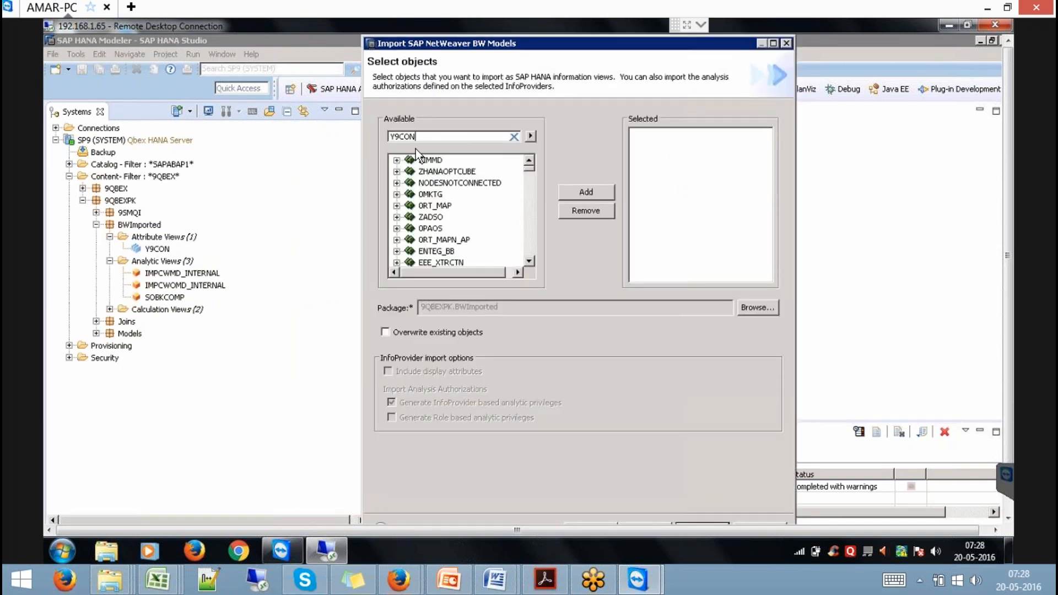
pyautogui.click(398, 138)
pyautogui.write('9')
pyautogui.click(435, 172)
pyautogui.click(592, 192)
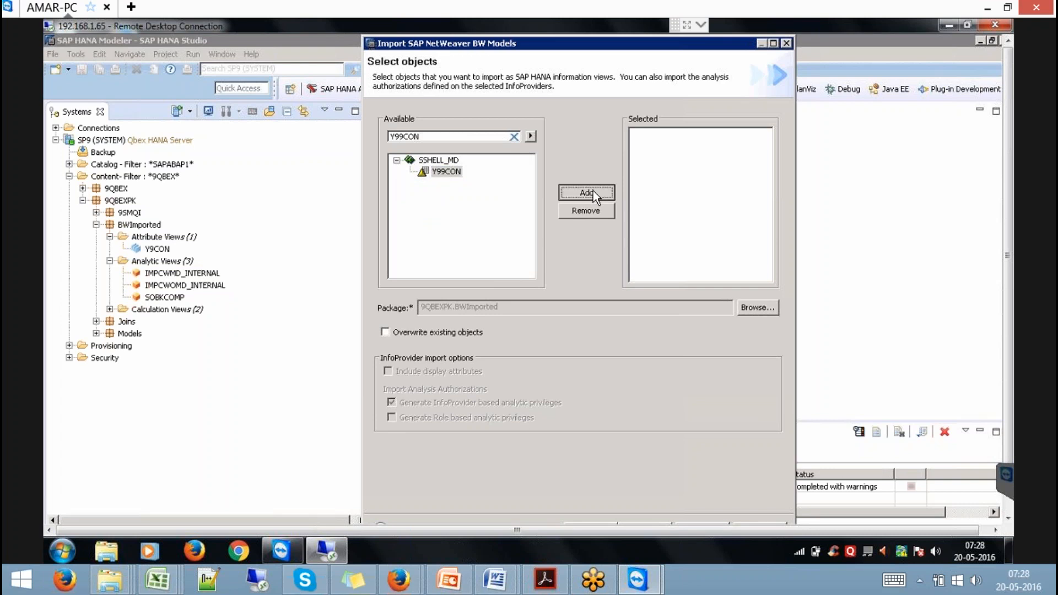
pyautogui.moveTo(1007, 387); pyautogui.dragTo(1005, 452)
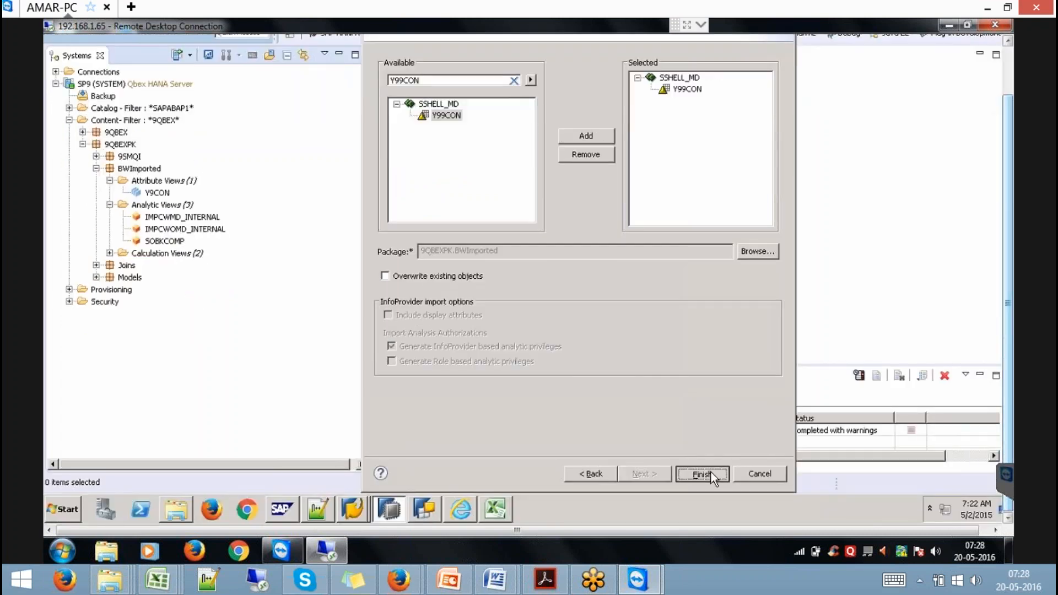
pyautogui.click(710, 474)
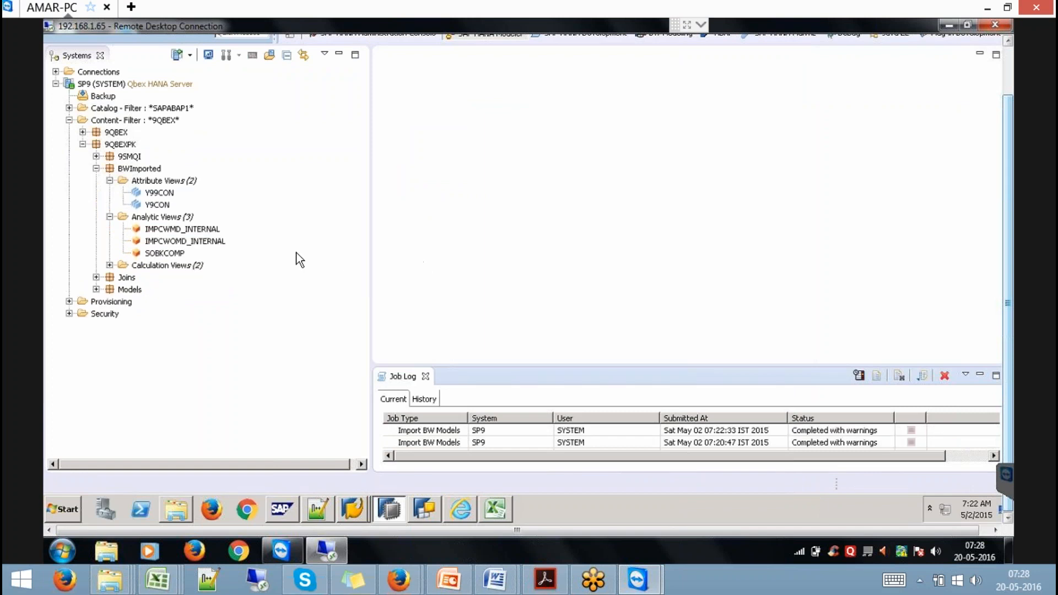
# - Select the imported Y99CON view, close the Job Log, and bring up the BW-to-HANA import slide
pyautogui.click(163, 194)
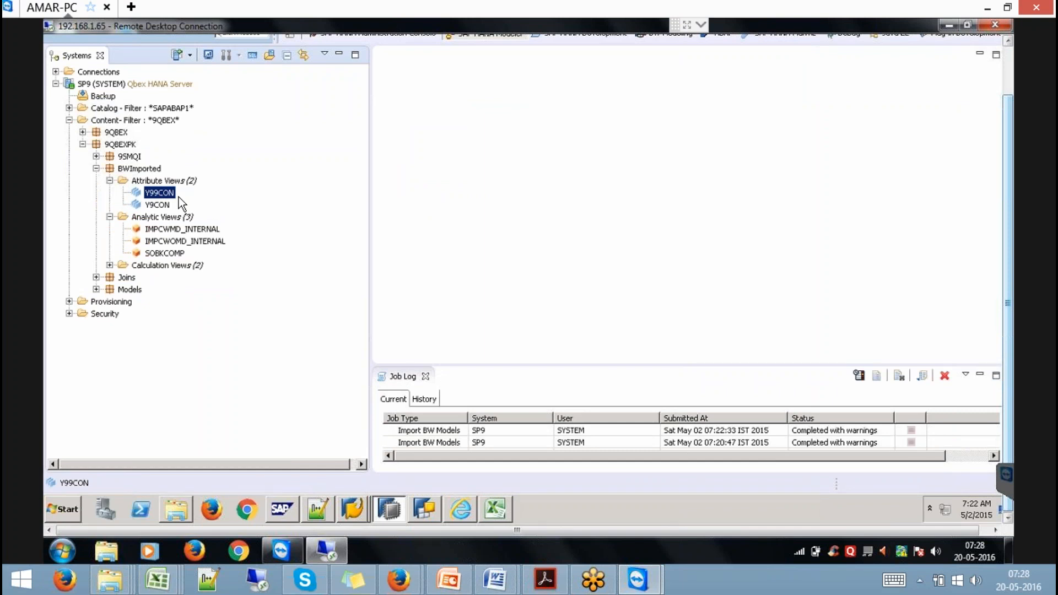
pyautogui.click(1007, 69)
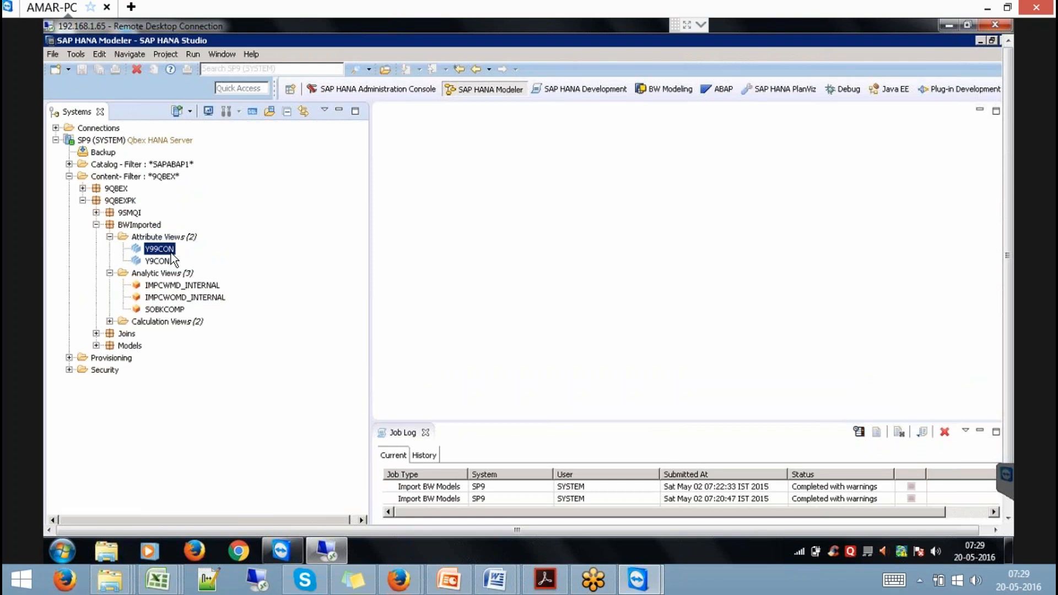
pyautogui.click(426, 432)
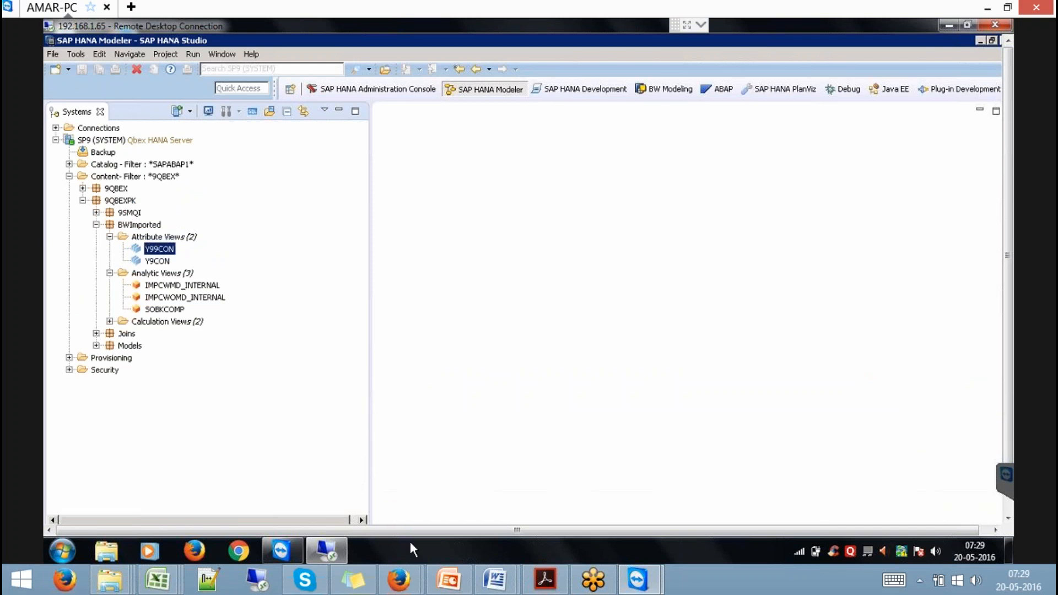
pyautogui.click(447, 579)
pyautogui.click(523, 293)
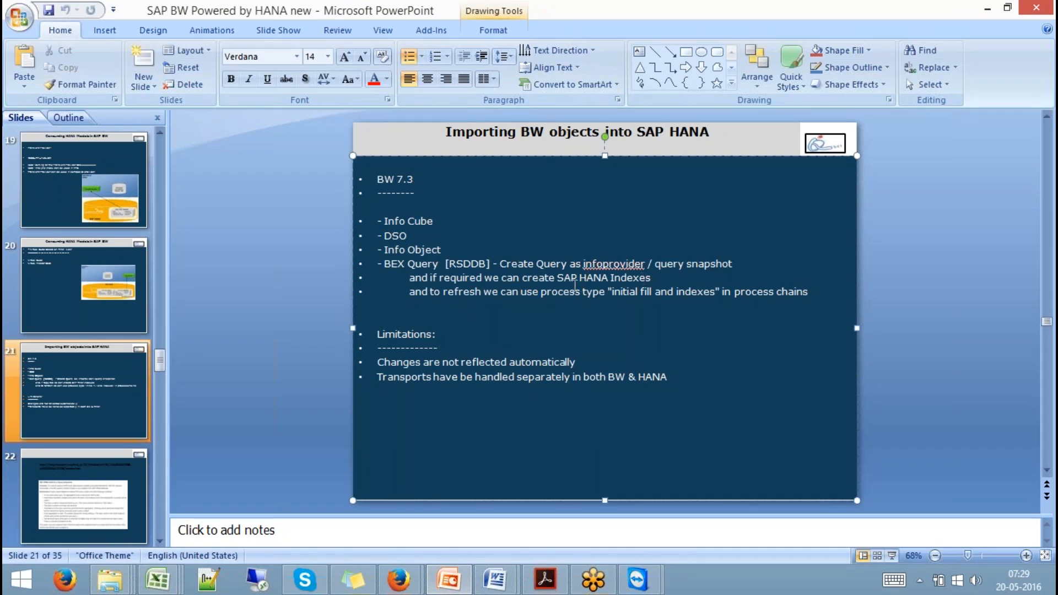
# - Highlight 'BEX Query [RSDDB]' on slide 21 and return to the AMAR-PC remote session
pyautogui.moveTo(384, 264); pyautogui.dragTo(491, 263)
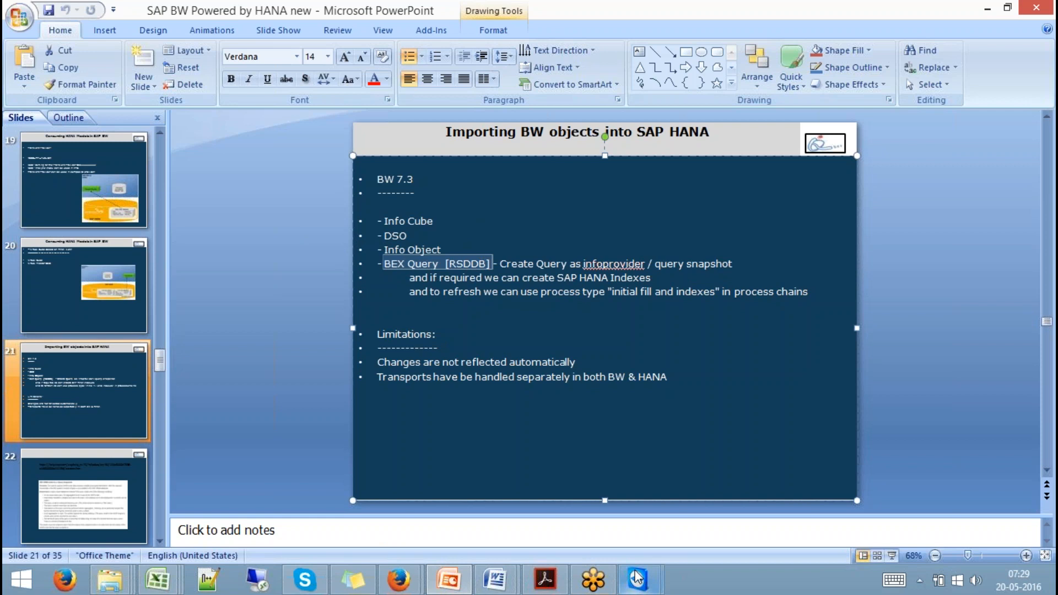
pyautogui.moveTo(637, 577)
pyautogui.click(702, 524)
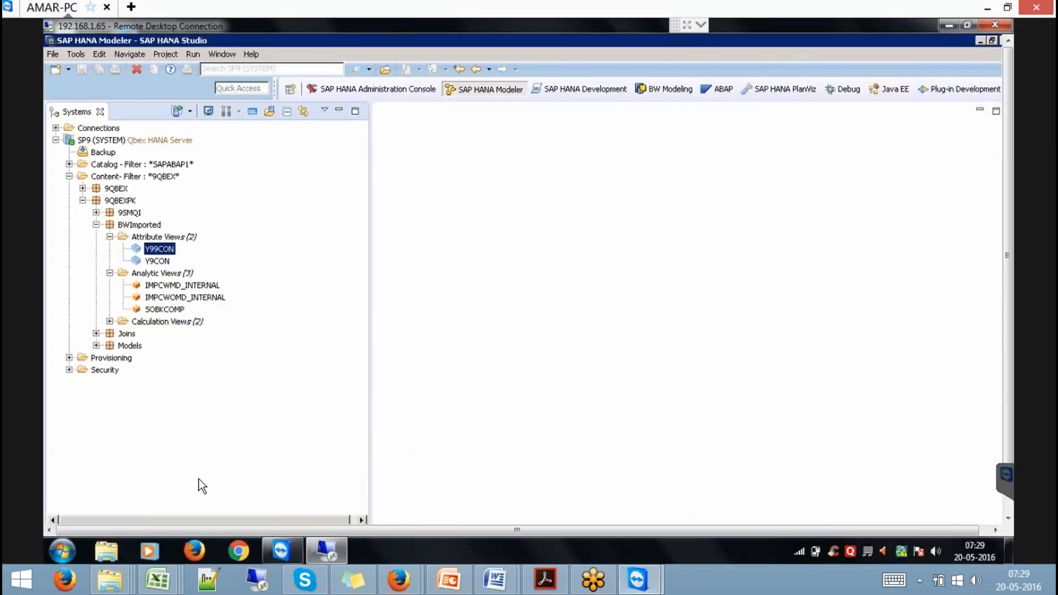
# - Bring up the remote taskbar's SAP window list, including Data Warehousing Workbench: Modeling
pyautogui.click(1008, 504)
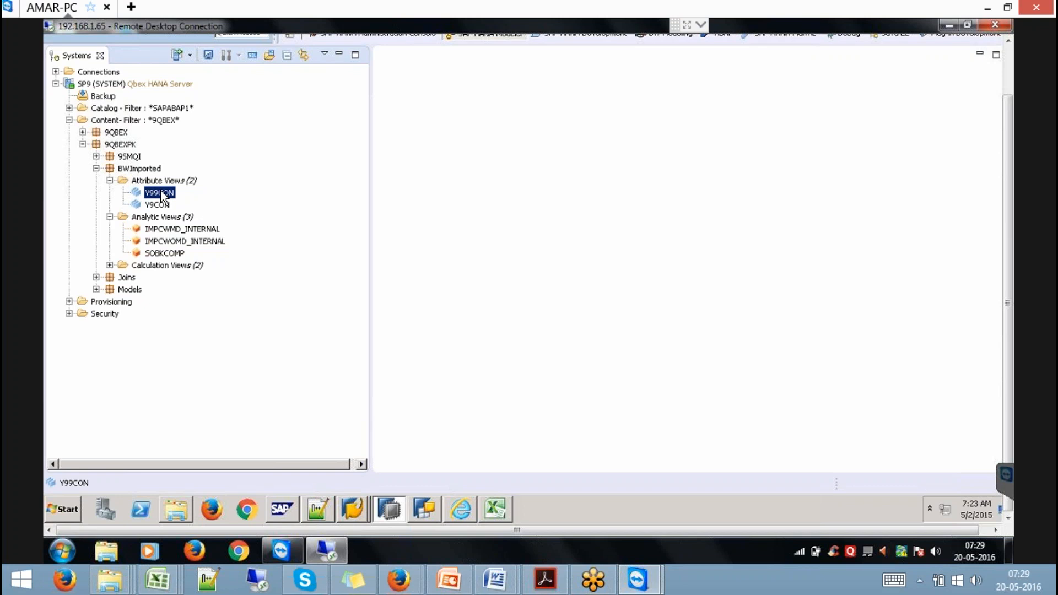
pyautogui.click(347, 513)
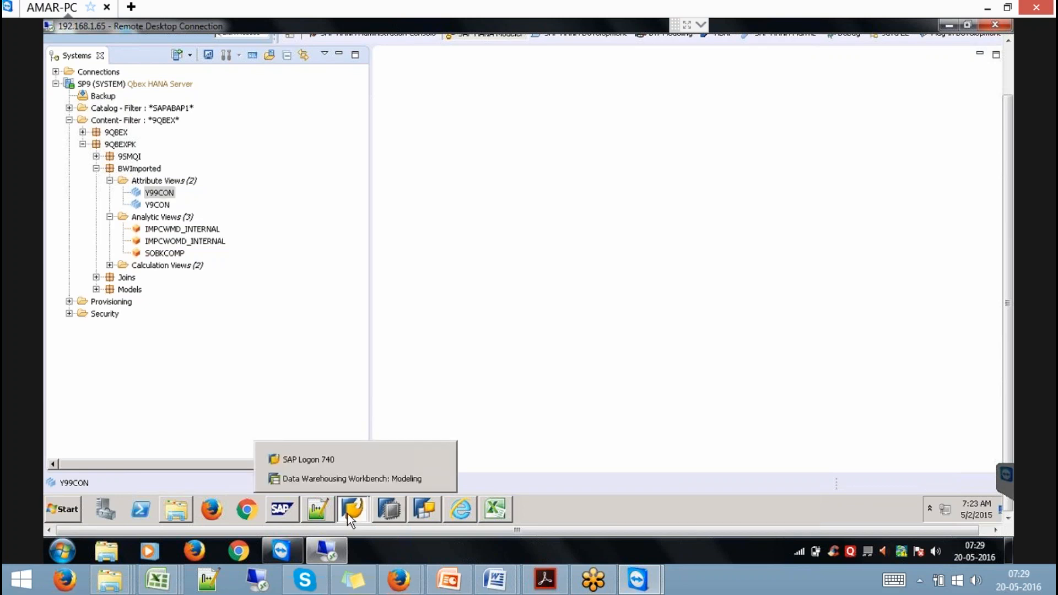
# - In the Modeling workbench, collapse Master Data Global and test 01 and show favourite InfoProviders
pyautogui.click(372, 475)
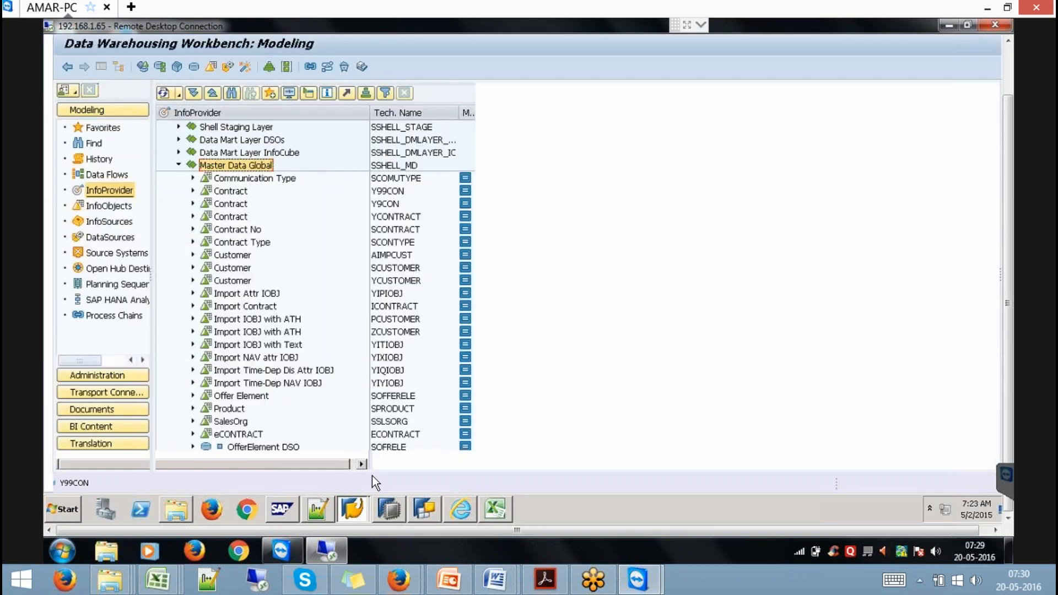
pyautogui.click(179, 164)
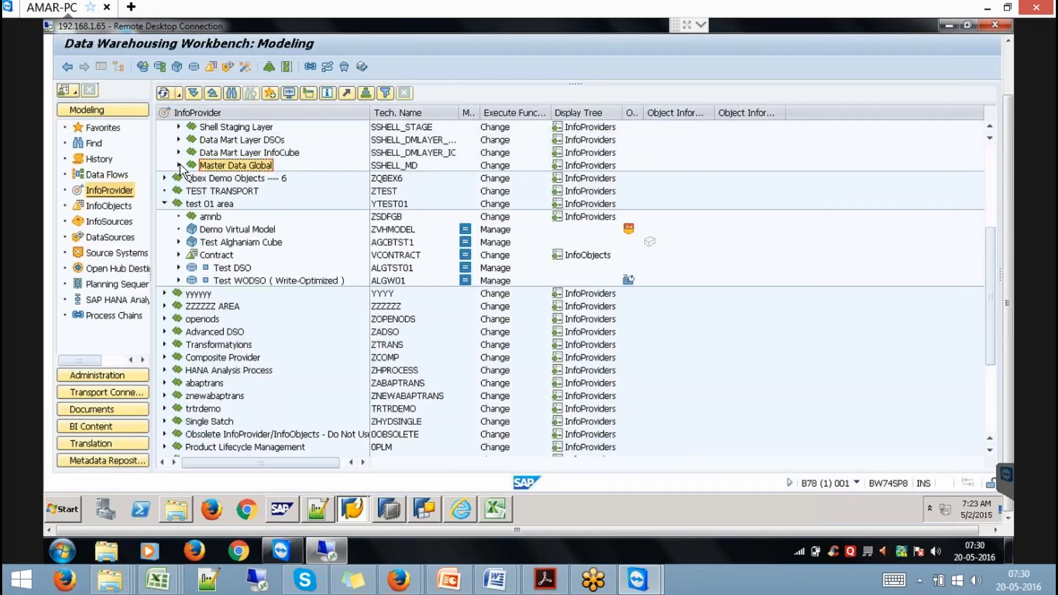
pyautogui.click(164, 202)
pyautogui.click(71, 111)
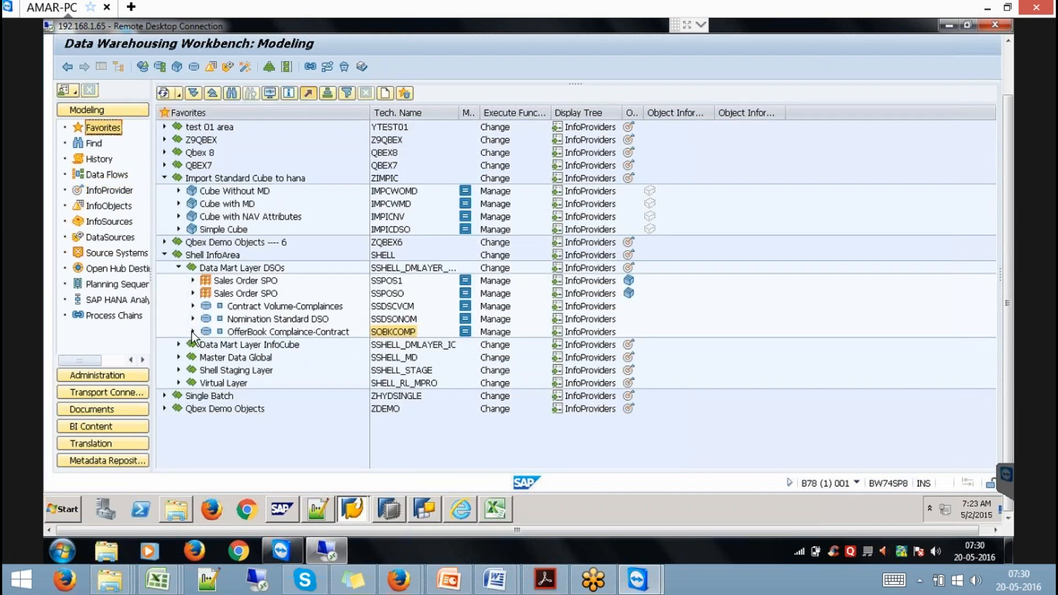
# - Manage the OfferBook Complaince-Contract DSO and check its 30 active data rows
pyautogui.rightClick(253, 329)
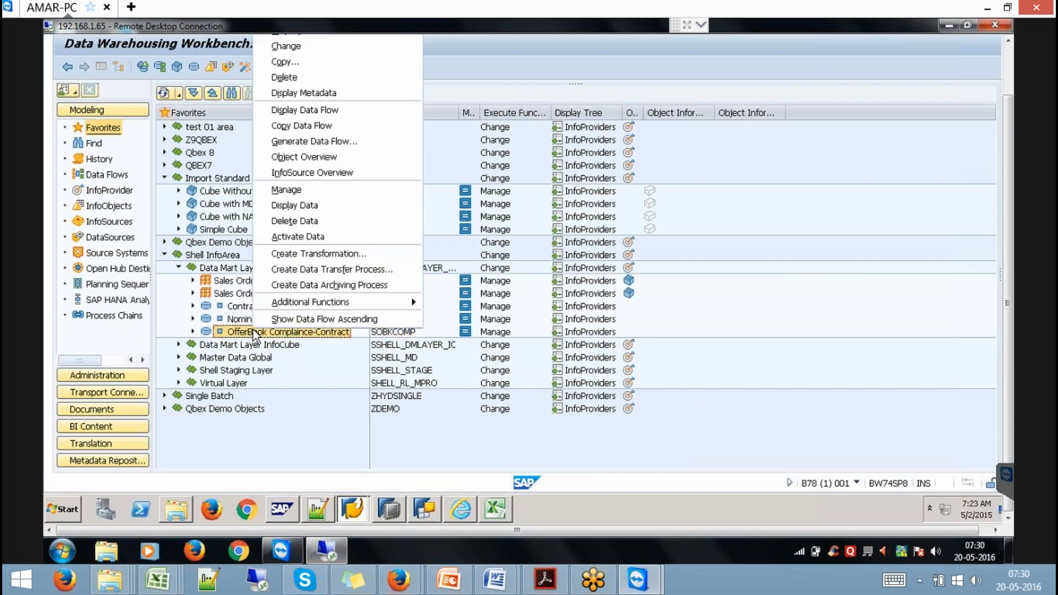
pyautogui.click(288, 190)
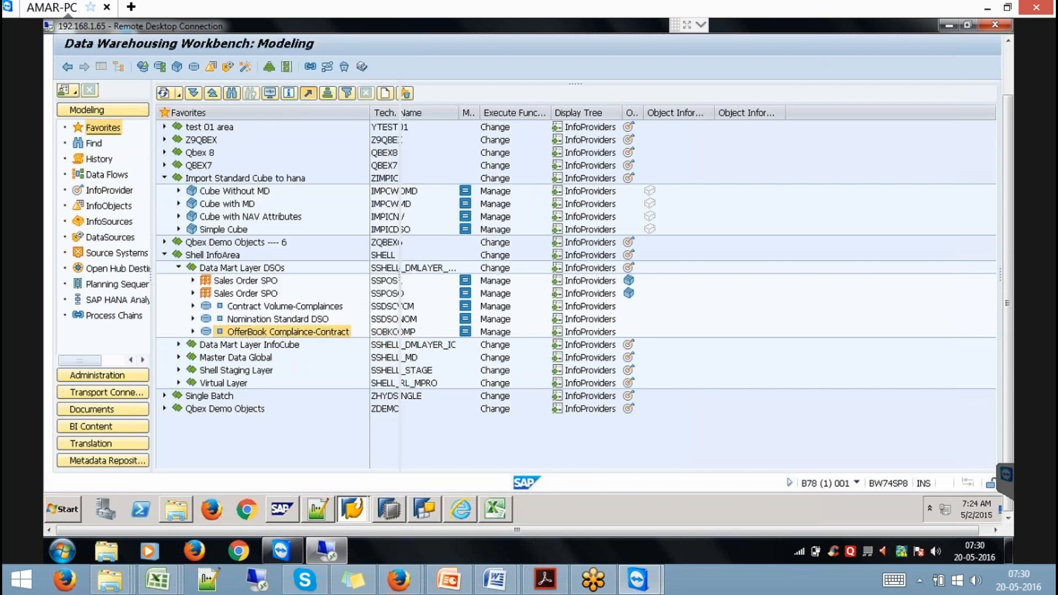
pyautogui.click(431, 202)
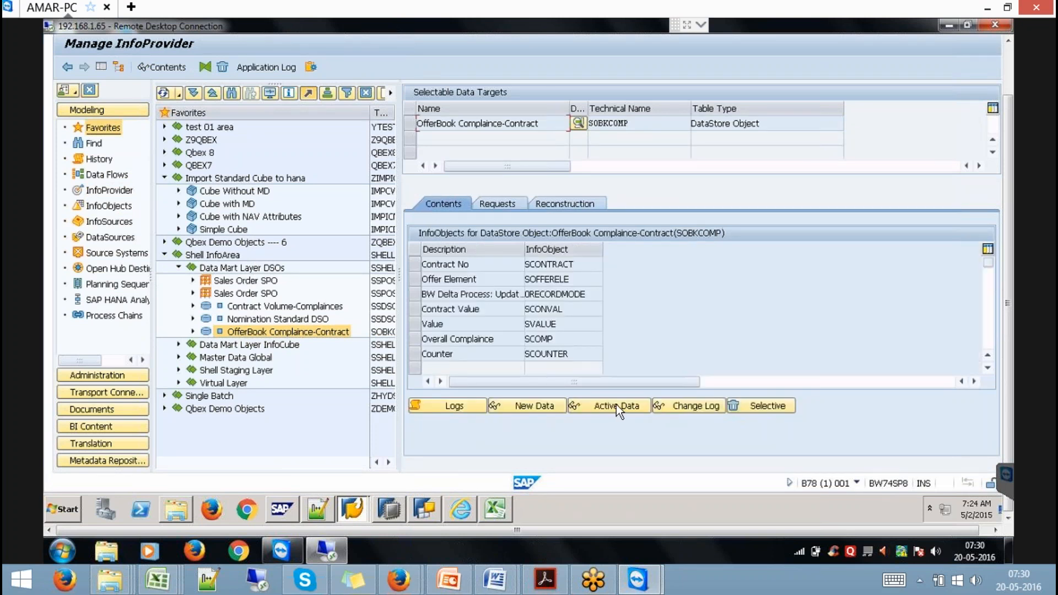
pyautogui.click(616, 407)
pyautogui.click(67, 67)
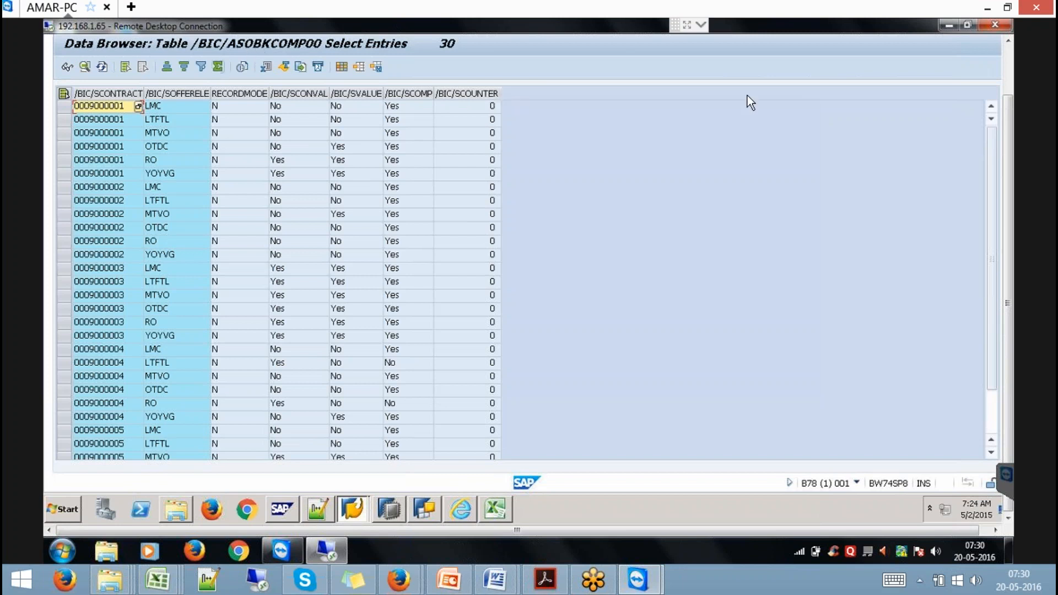
pyautogui.click(1010, 59)
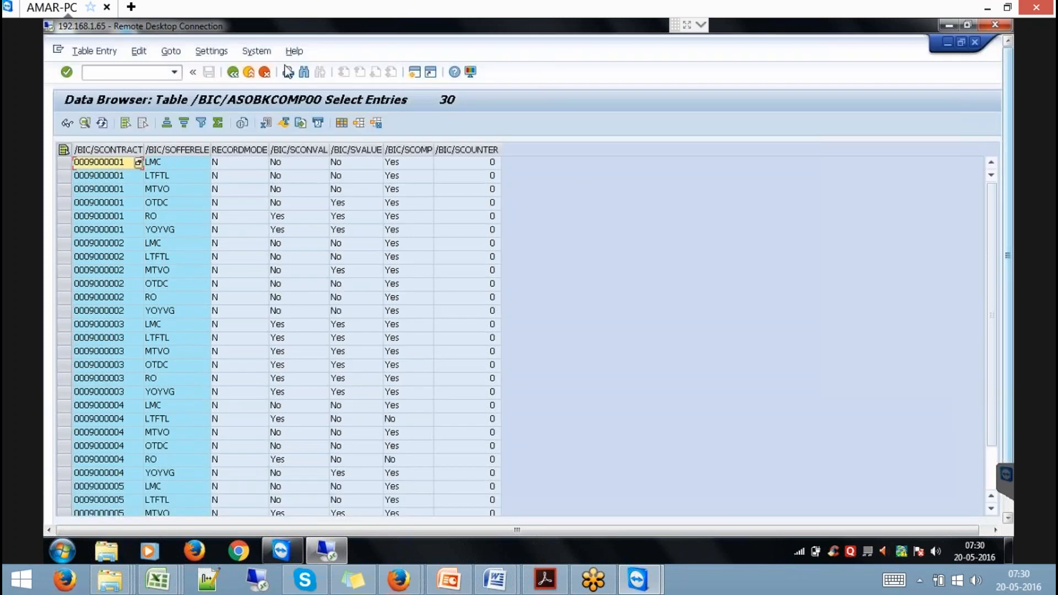
pyautogui.click(249, 73)
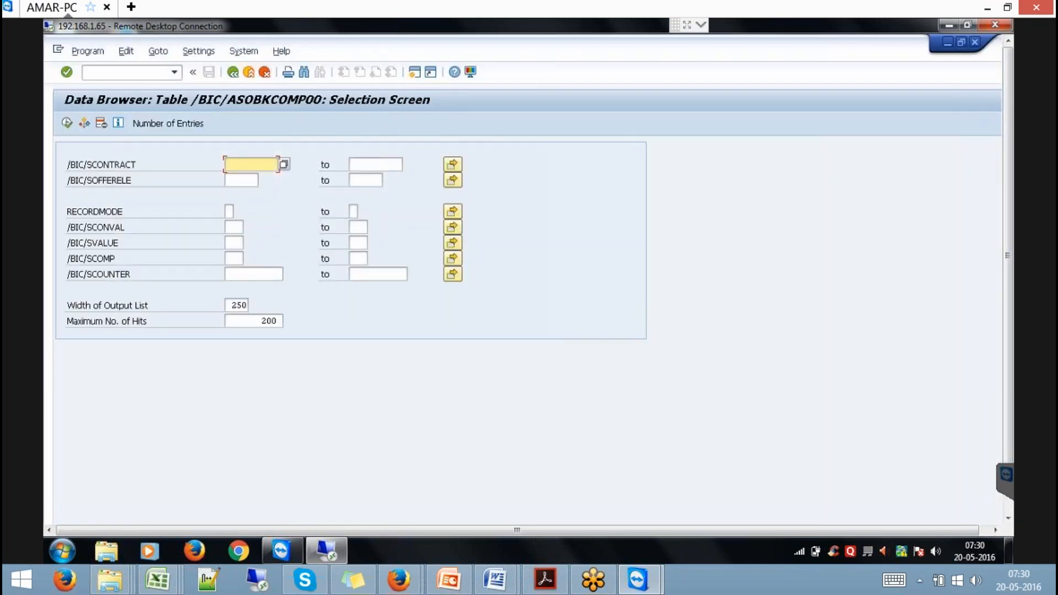
pyautogui.click(249, 72)
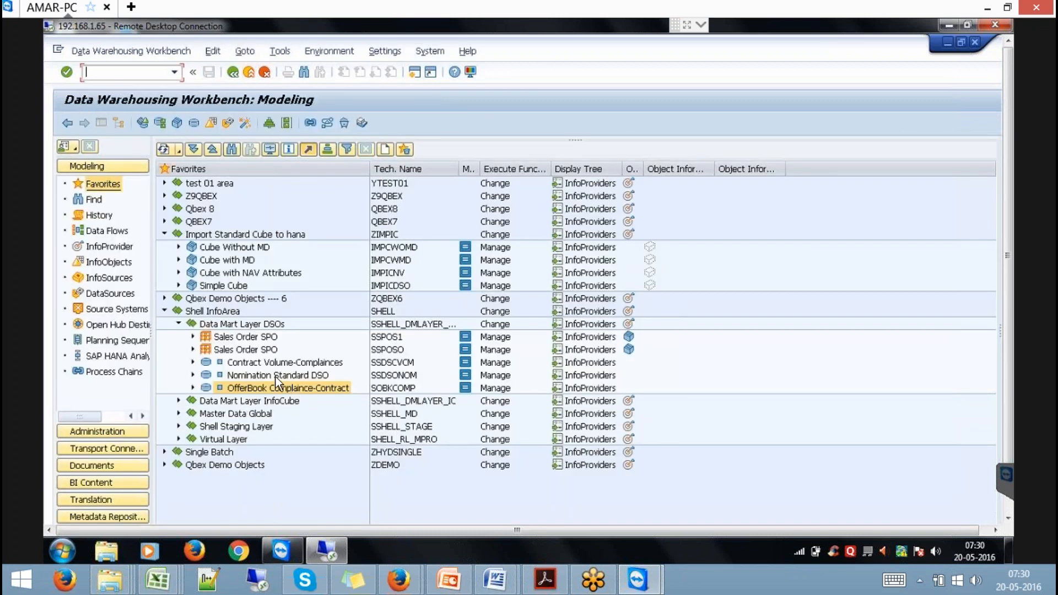
# - Expand the Virtual Layer and select SMPICSORD under Sales Order based on Cubes
pyautogui.click(179, 323)
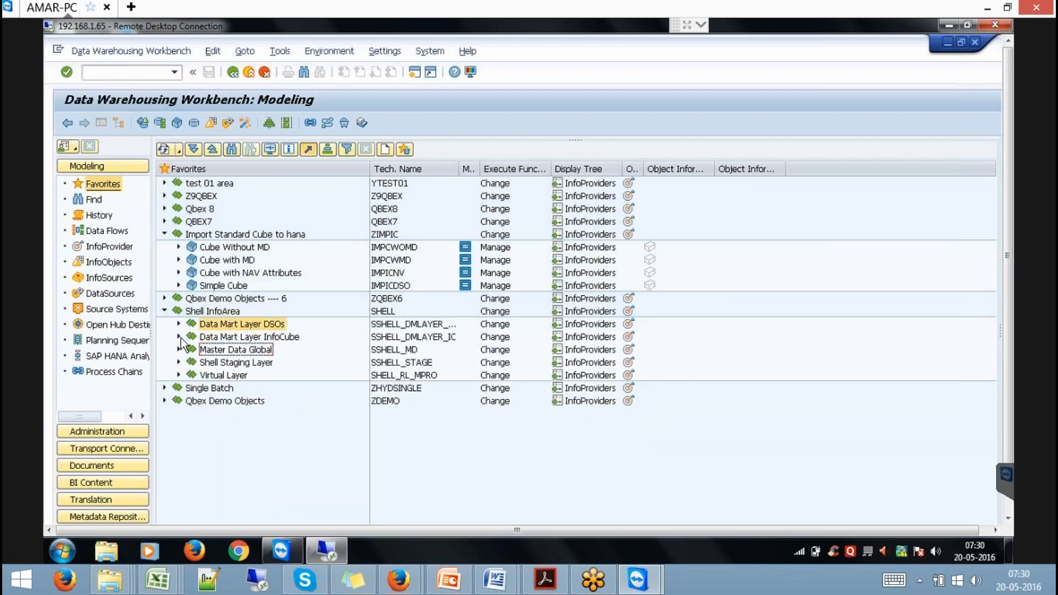
pyautogui.click(178, 374)
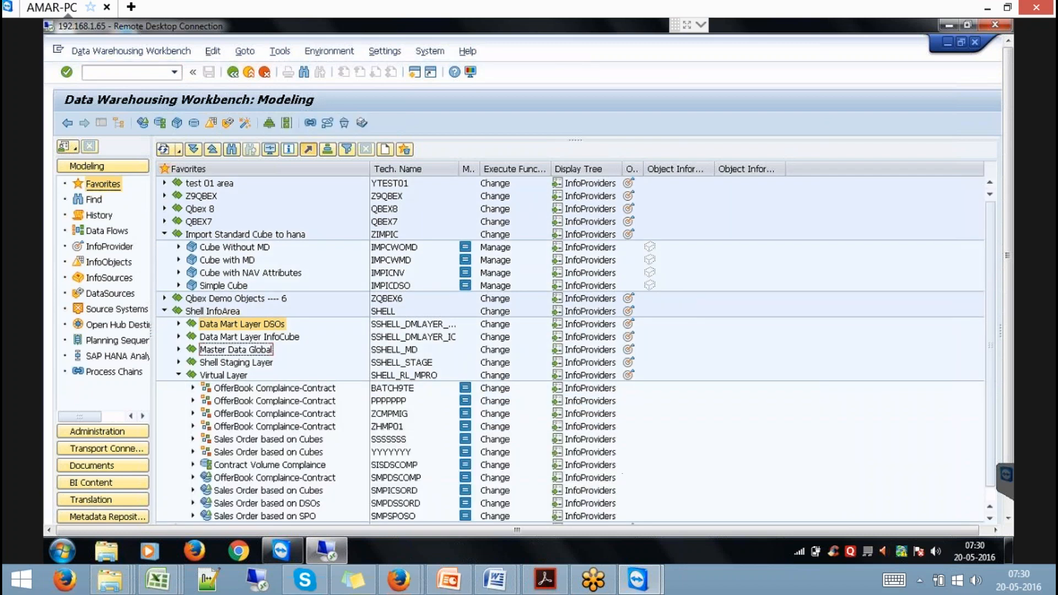
pyautogui.moveTo(1007, 302); pyautogui.dragTo(1003, 359)
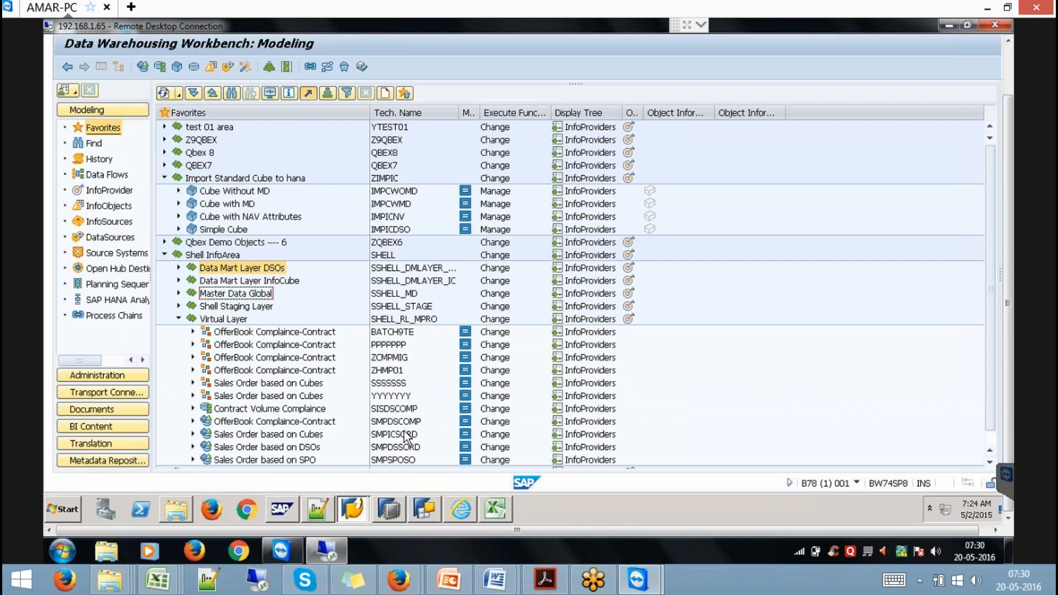
pyautogui.click(192, 434)
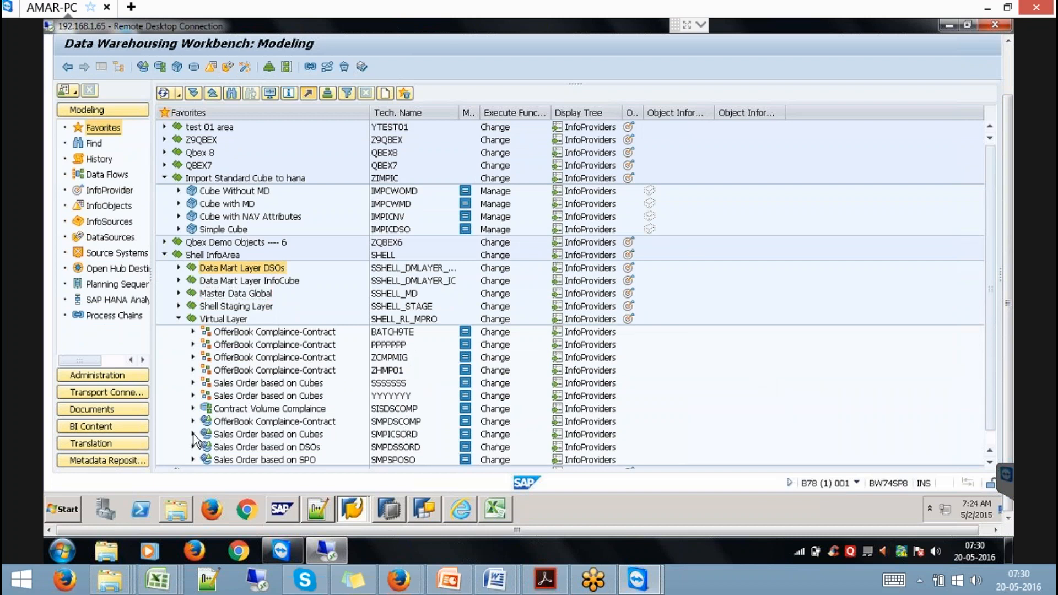
pyautogui.click(394, 409)
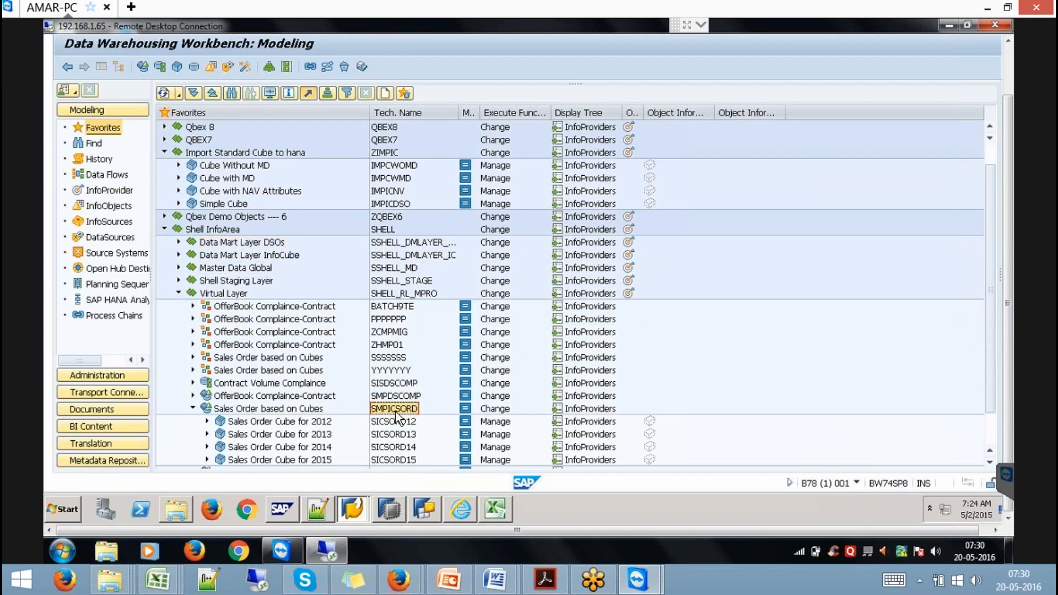
pyautogui.click(427, 509)
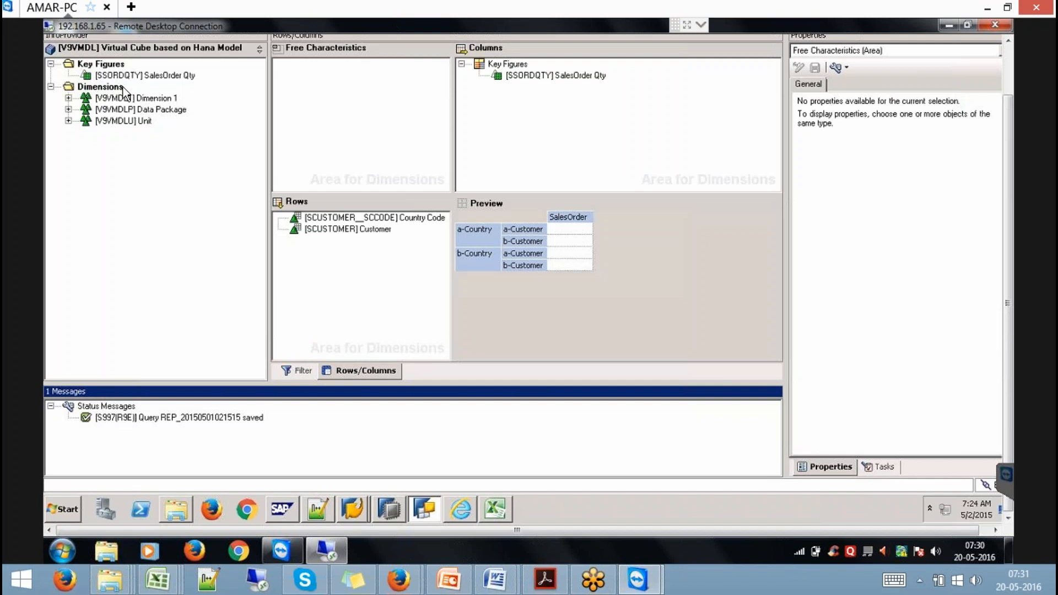
# - Start a new query on InfoProvider SMPICSORD (Sales Order based on Cubes)
pyautogui.moveTo(1007, 265); pyautogui.dragTo(1019, 58)
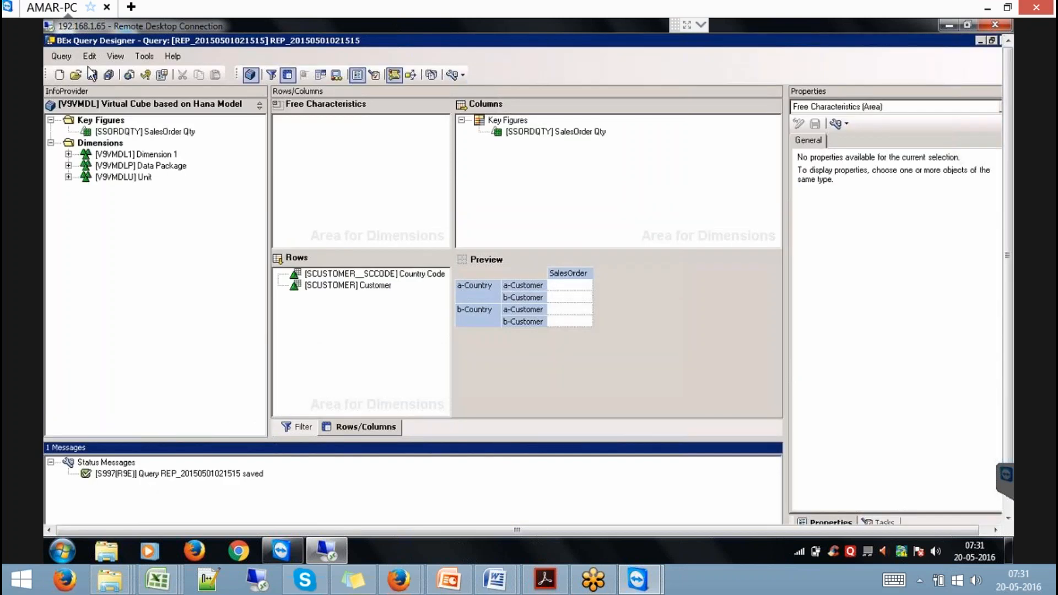
pyautogui.click(59, 75)
pyautogui.click(361, 227)
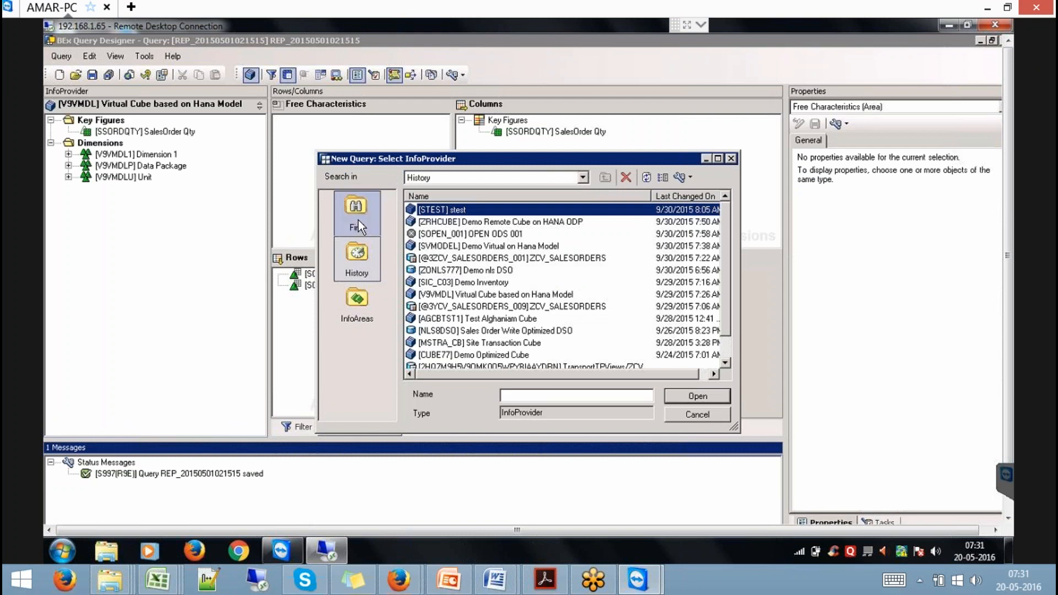
pyautogui.write('SMPICSORD')
pyautogui.press('Return')
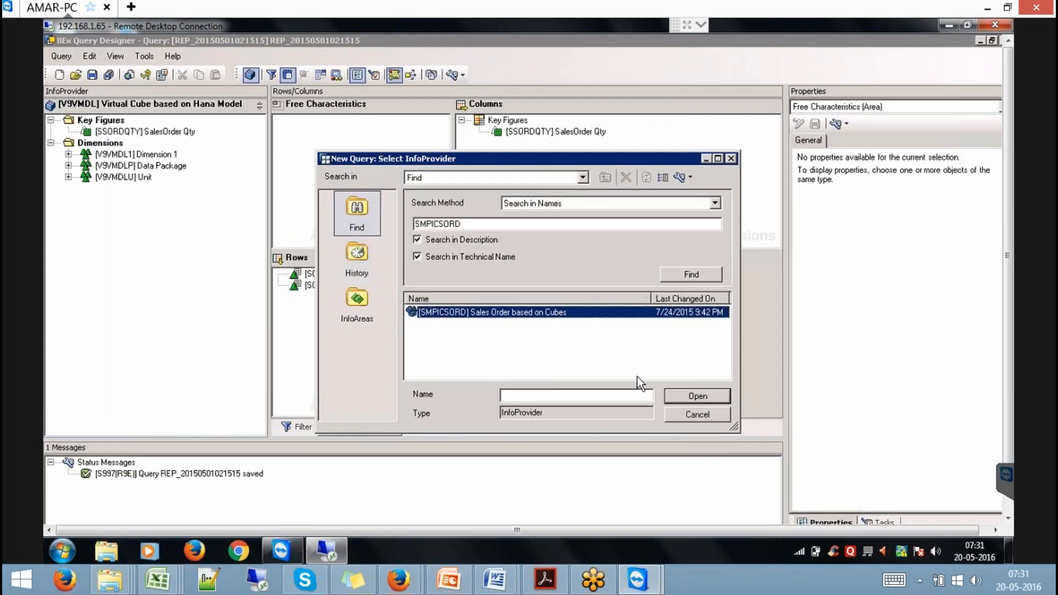
pyautogui.click(680, 398)
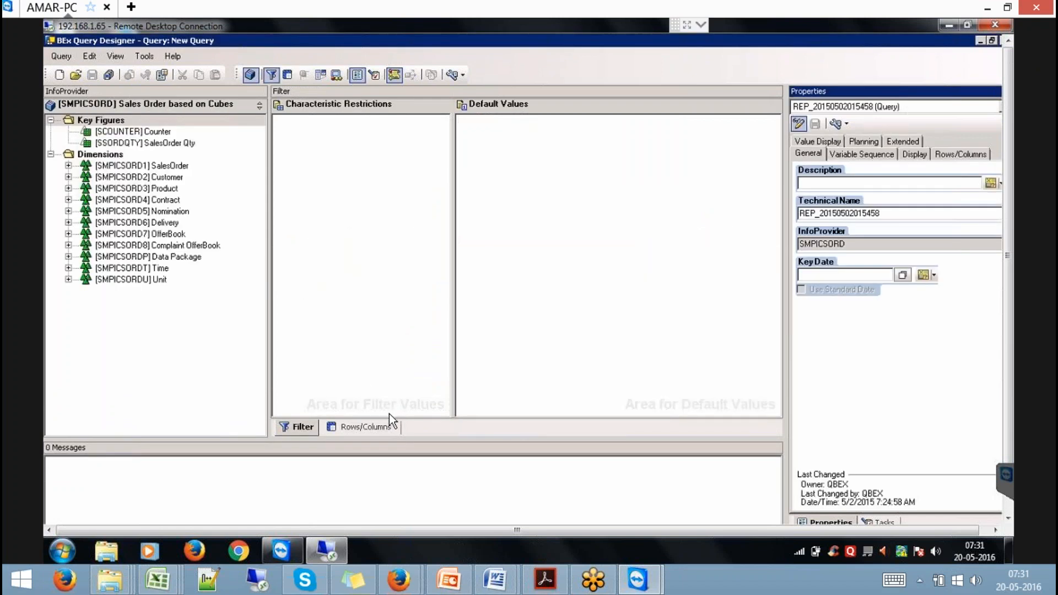
# - Put SalesOrder No and Customer in rows, Counter and SalesOrder Qty in columns
pyautogui.click(378, 427)
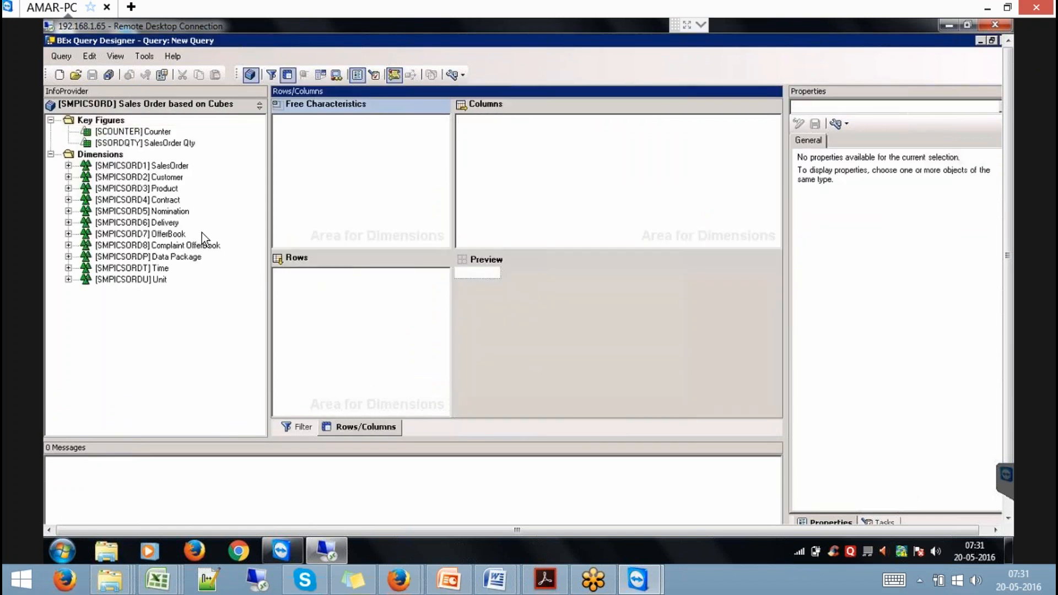
pyautogui.click(68, 166)
pyautogui.moveTo(166, 178); pyautogui.dragTo(305, 307)
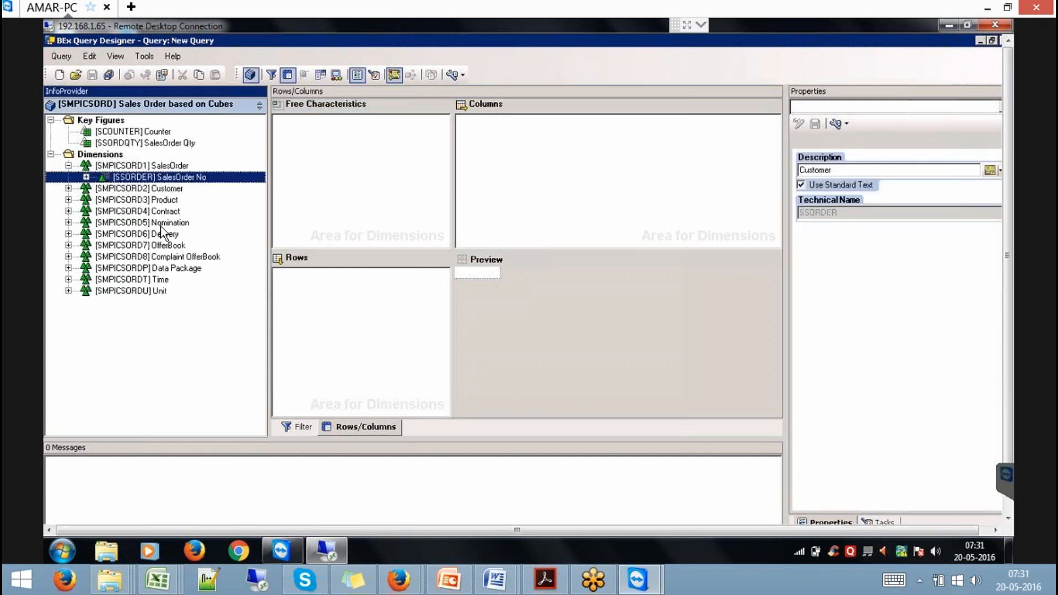
pyautogui.click(68, 188)
pyautogui.moveTo(149, 201); pyautogui.dragTo(317, 290)
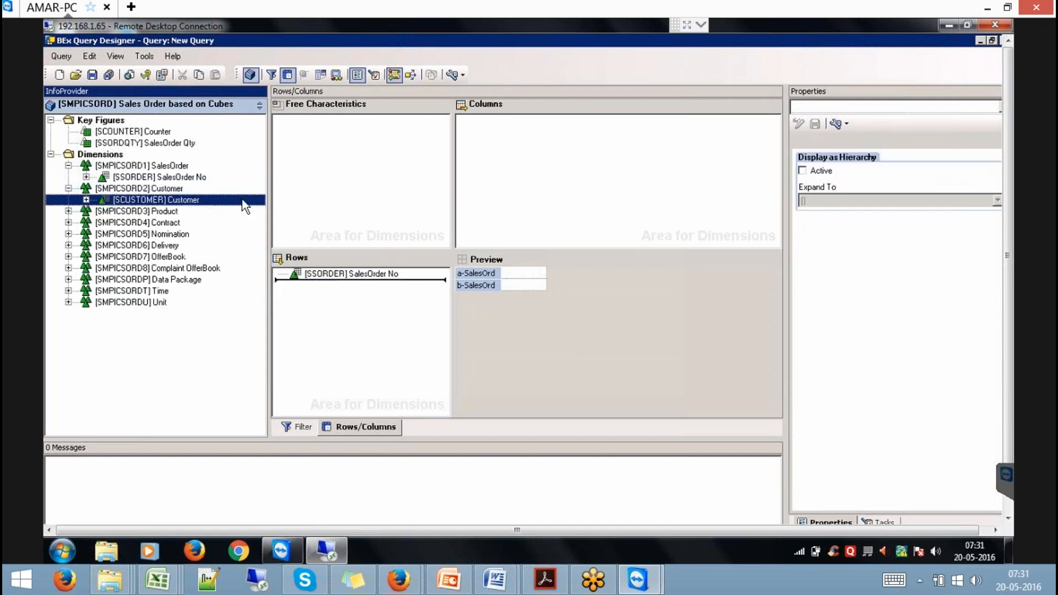
pyautogui.moveTo(148, 133); pyautogui.dragTo(482, 146)
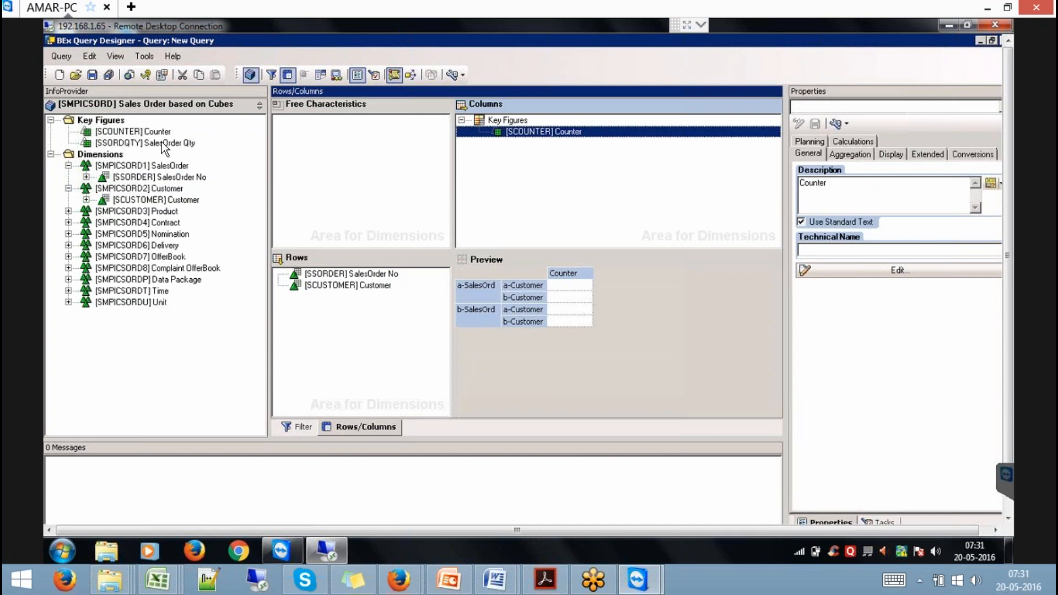
pyautogui.moveTo(163, 145); pyautogui.dragTo(513, 142)
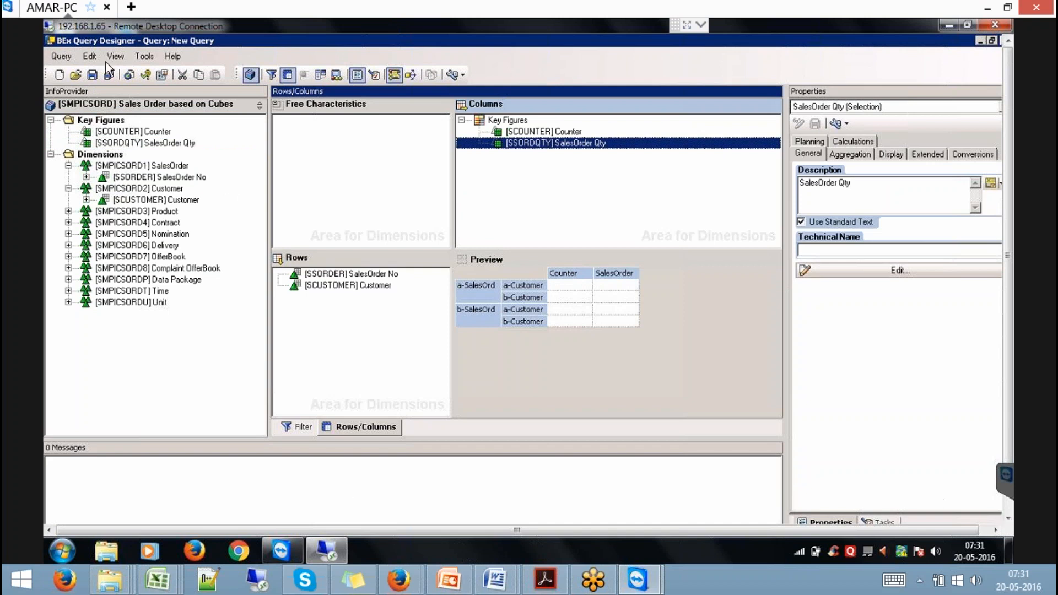
pyautogui.click(91, 74)
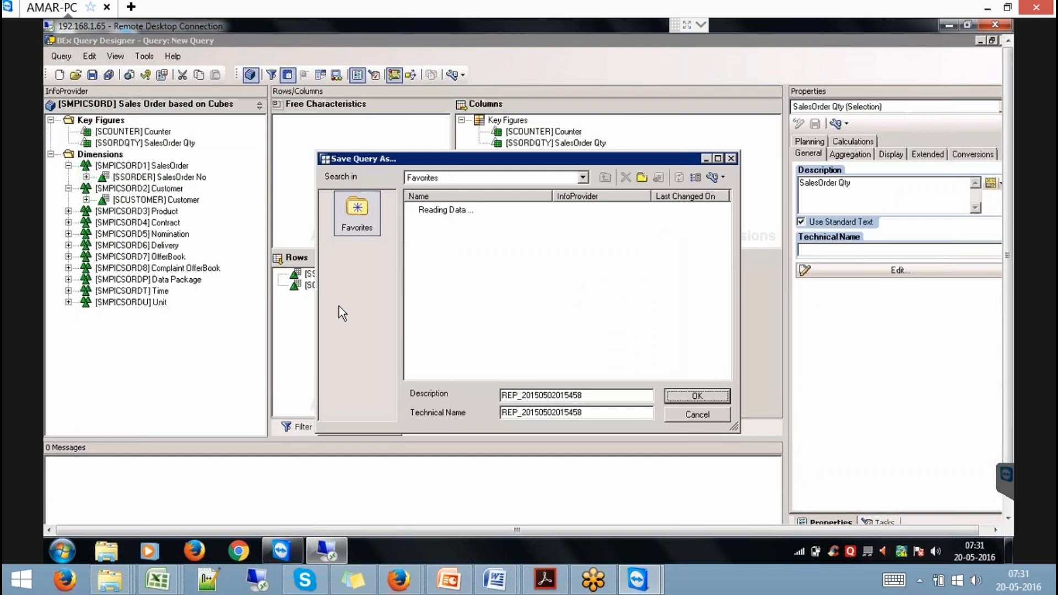
# - Save the new query with the description HANAQ
pyautogui.doubleClick(593, 395)
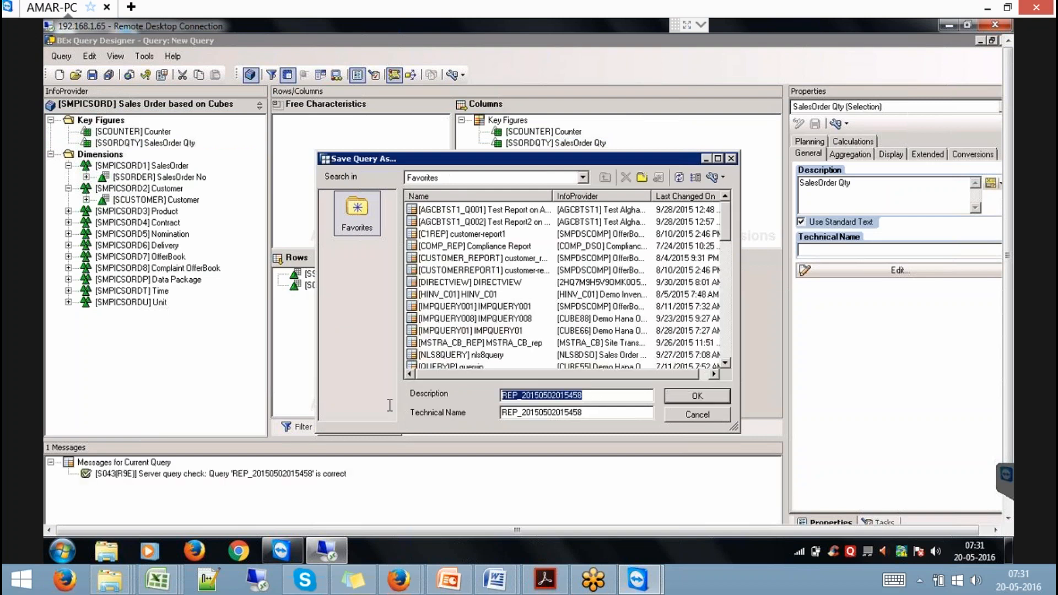
pyautogui.write('HANAQ')
pyautogui.press('Tab')
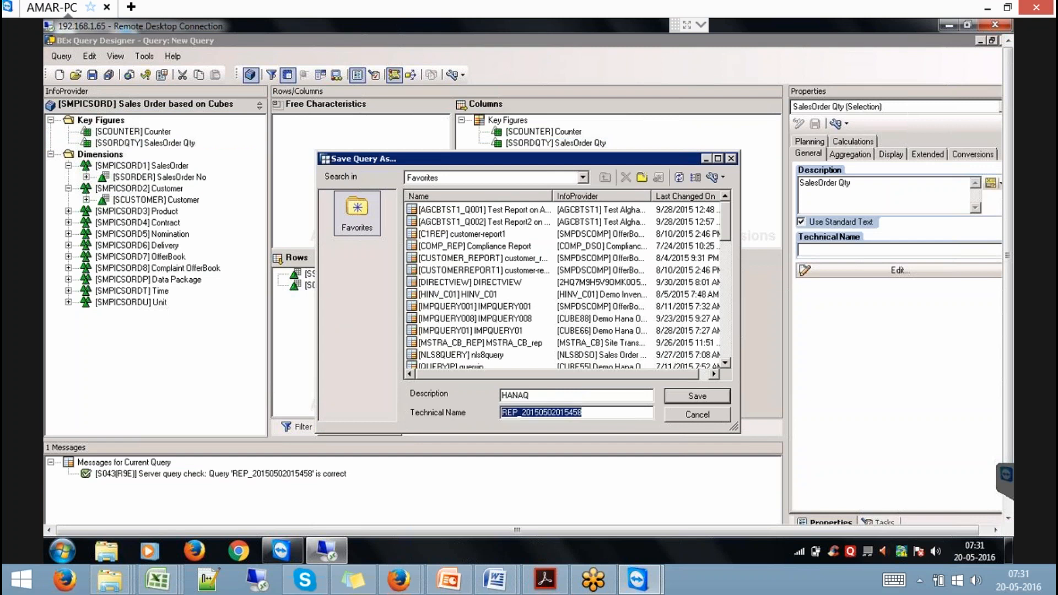
pyautogui.write('HANAQ')
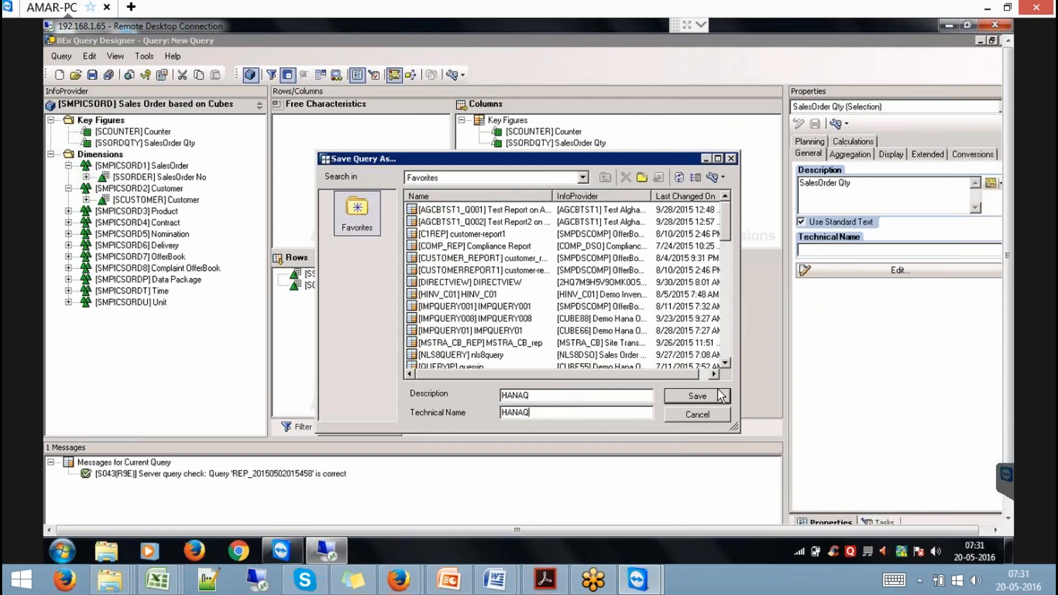
pyautogui.click(697, 396)
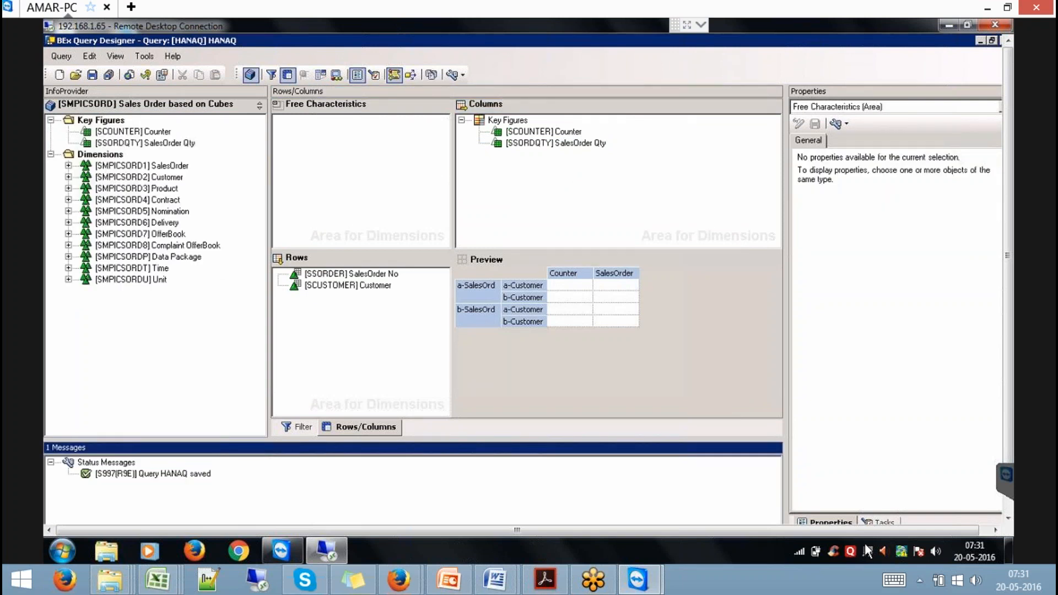
# - Set Results Rows to Always Suppress for SalesOrder No and Customer
pyautogui.click(1007, 517)
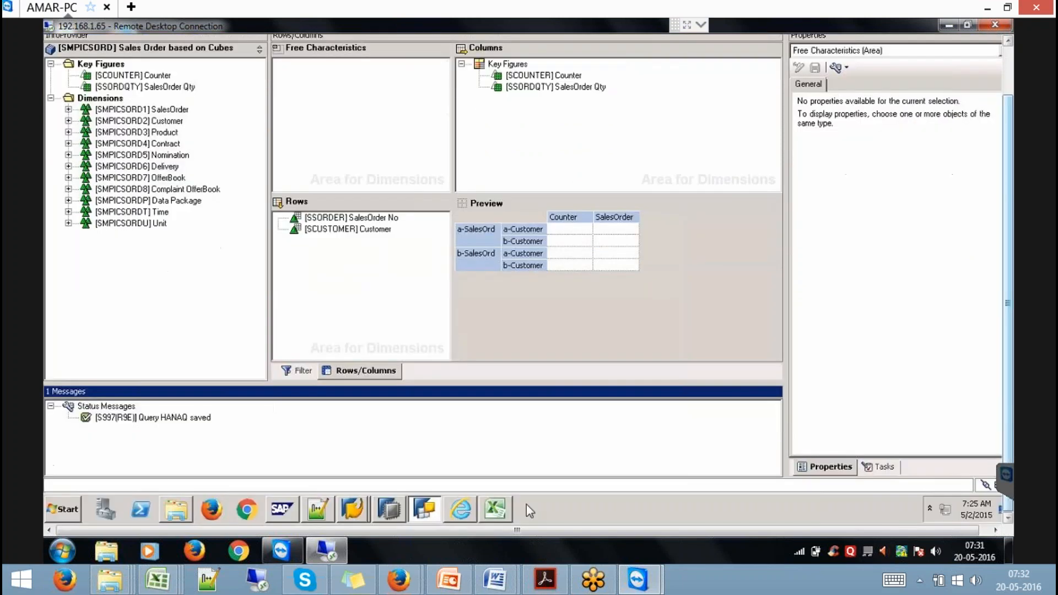
pyautogui.click(379, 220)
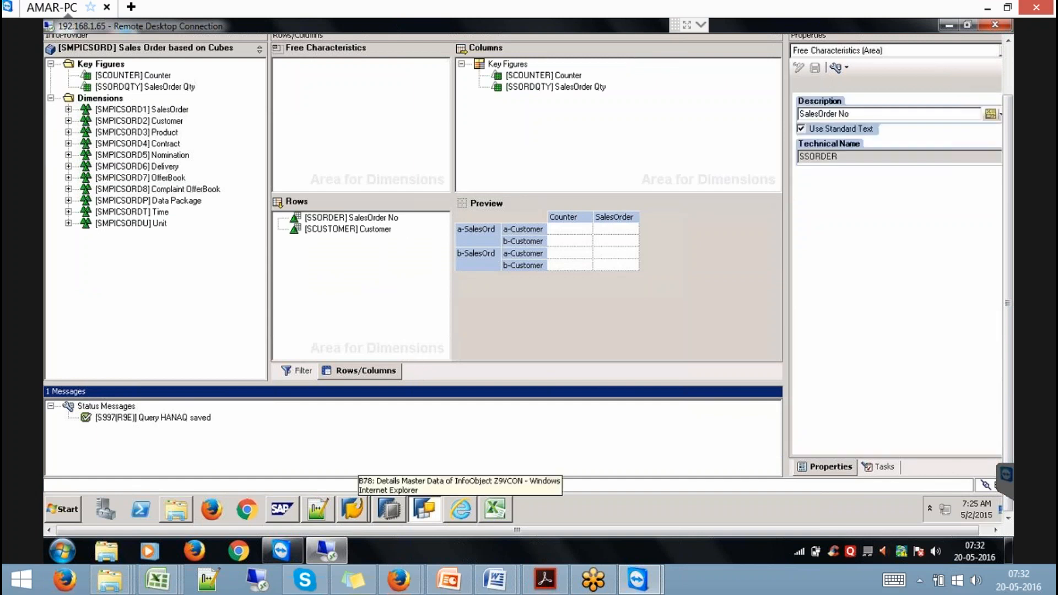
pyautogui.keyDown('shift'); pyautogui.click(378, 229); pyautogui.keyUp('shift')
pyautogui.click(843, 84)
pyautogui.click(878, 265)
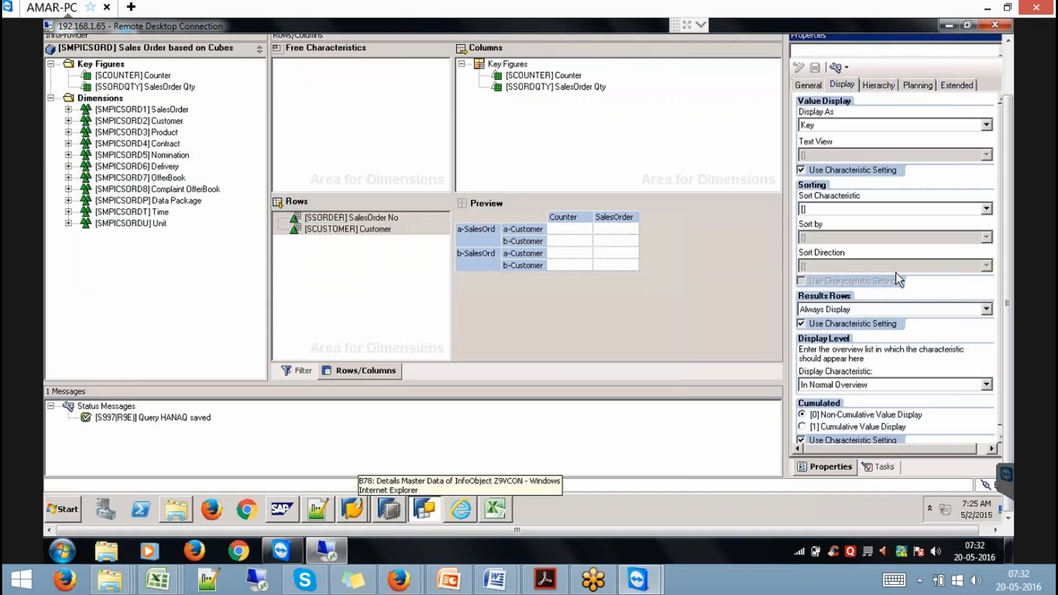
pyautogui.click(866, 313)
pyautogui.click(837, 340)
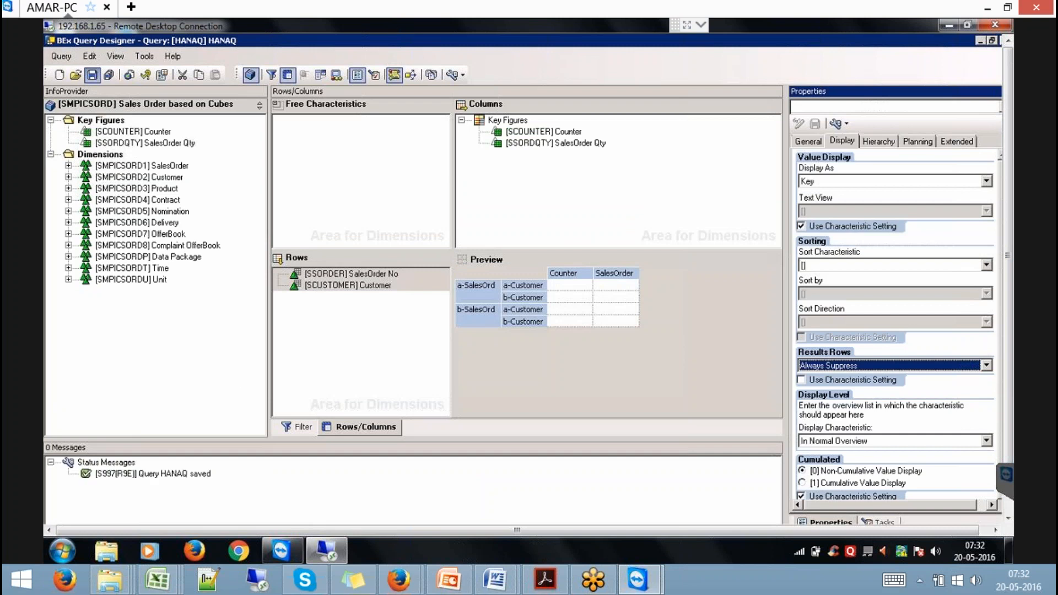
# - Switch to the Data Warehousing Workbench window
pyautogui.click(1006, 505)
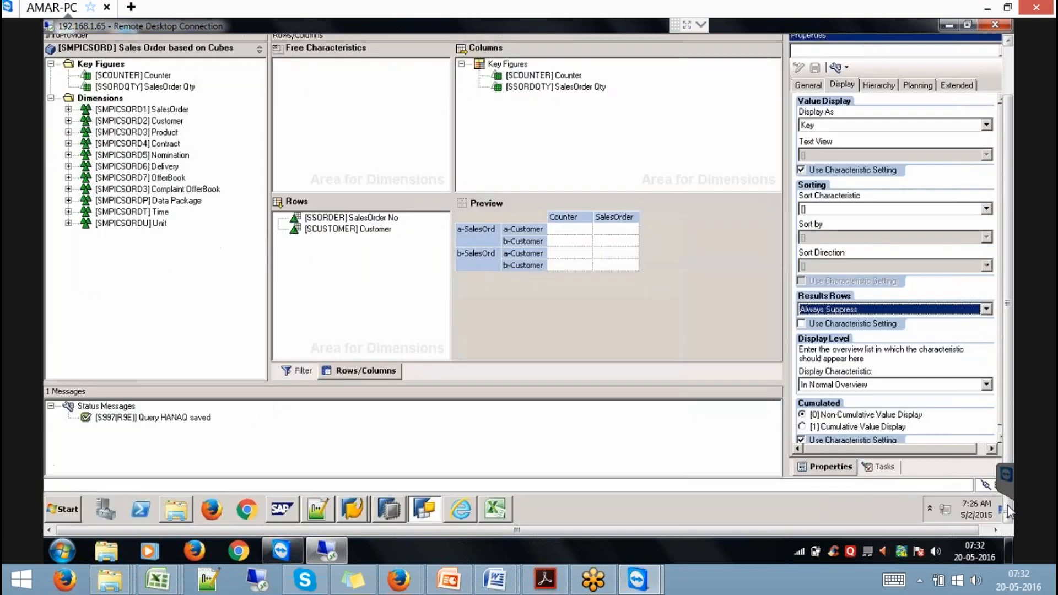
pyautogui.click(363, 505)
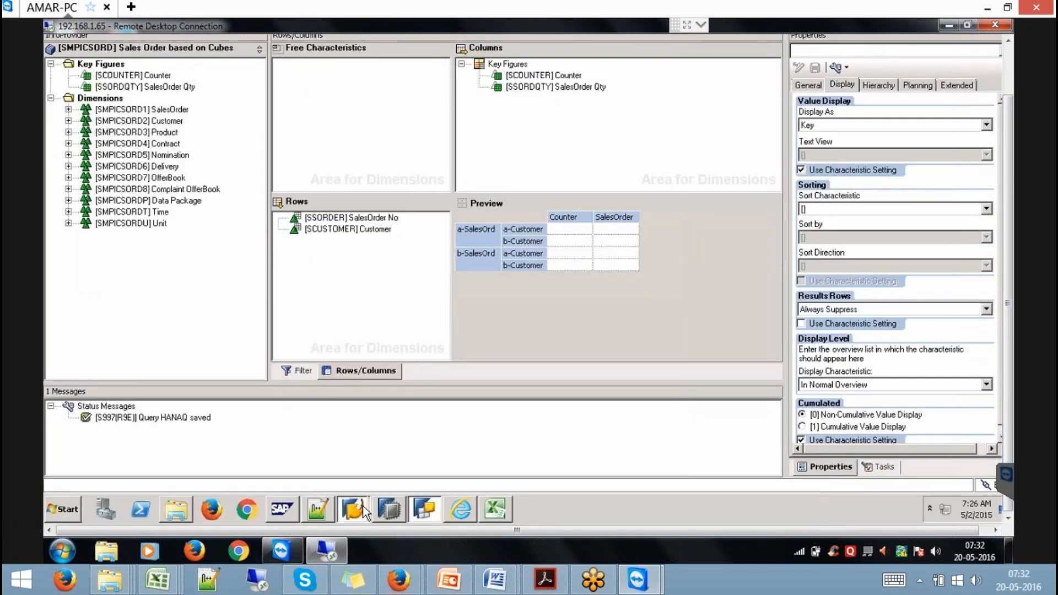
pyautogui.click(353, 478)
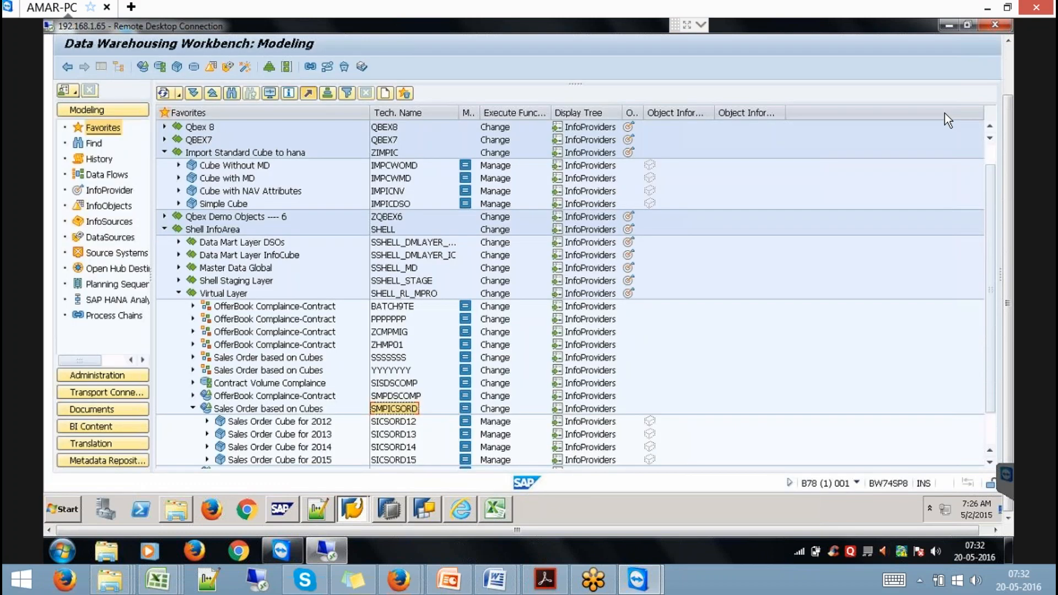
# - Run query HANAQ in the Query Monitor via transaction /NRSRT
pyautogui.click(1010, 55)
pyautogui.click(113, 73)
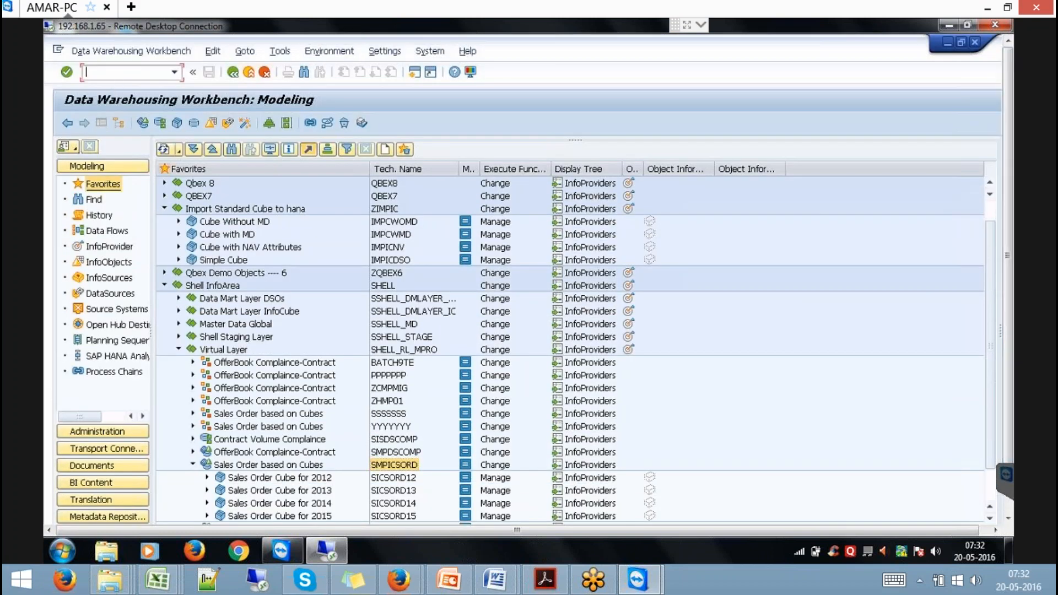
pyautogui.write('/NRSRT')
pyautogui.press('Return')
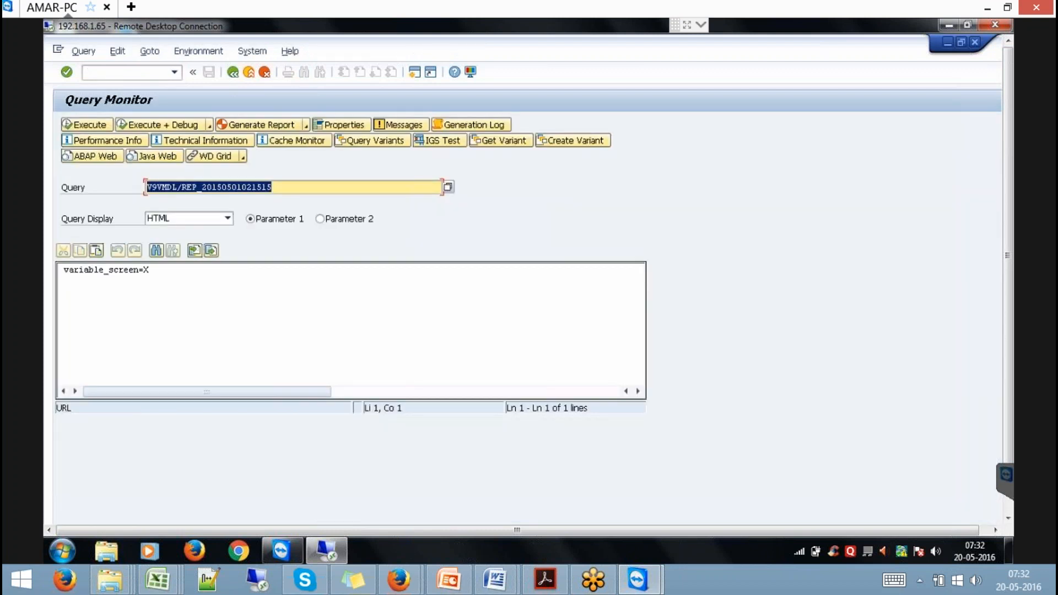
pyautogui.write('SMPICSORD')
pyautogui.press('Return')
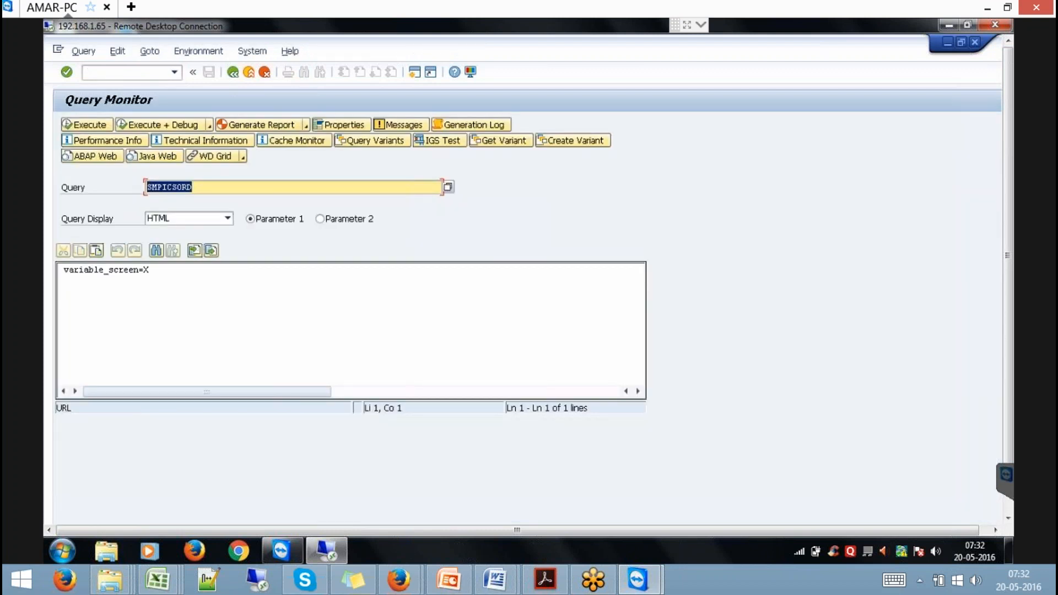
pyautogui.write('HANAQ')
pyautogui.press('Return')
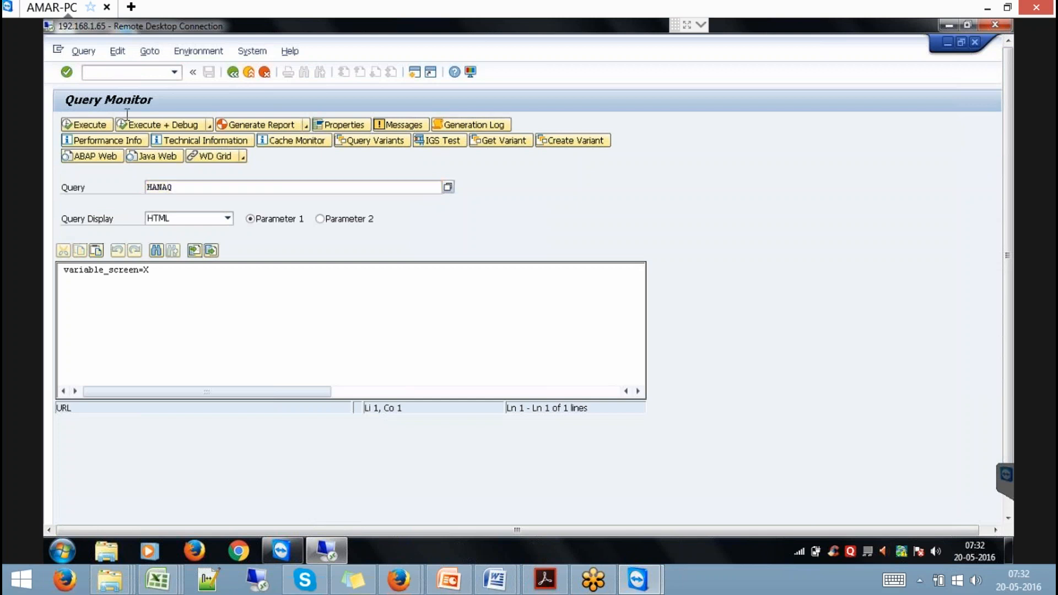
pyautogui.click(117, 125)
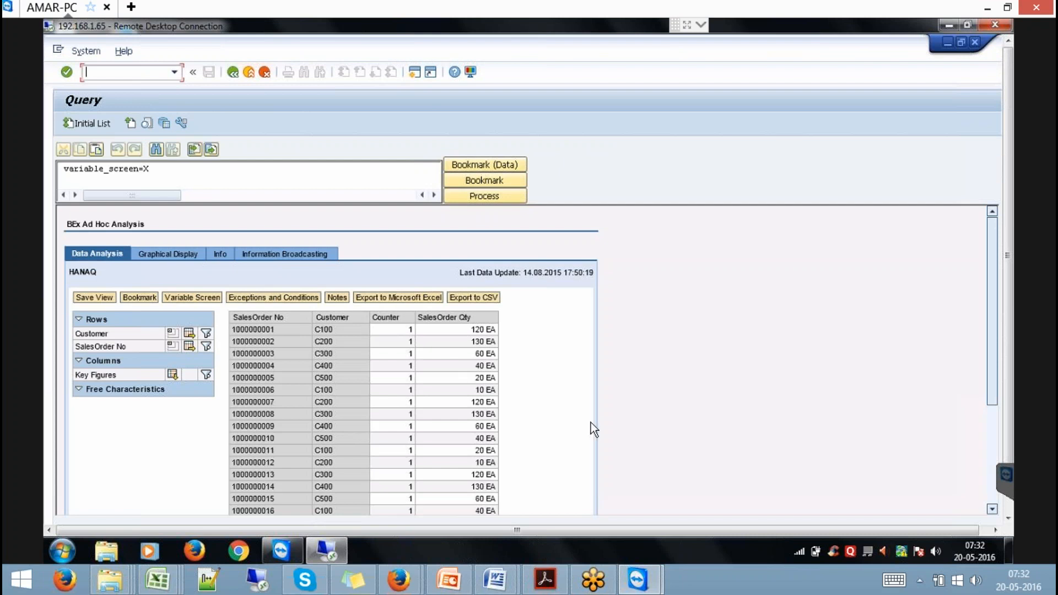
# - Add Calendar Year to the HANAQ rows with results rows always suppressed
pyautogui.click(1007, 434)
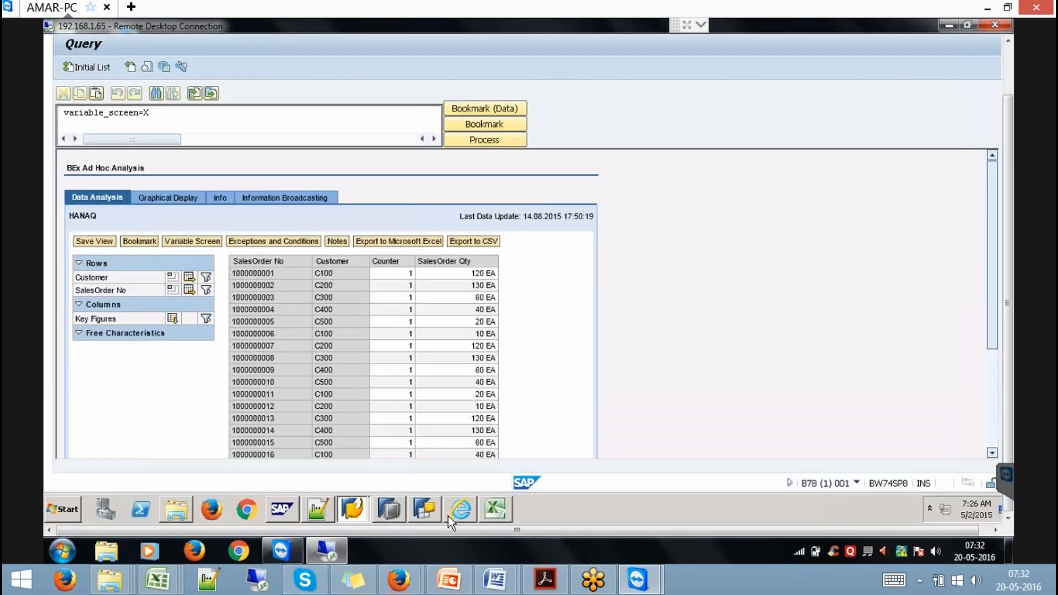
pyautogui.click(434, 510)
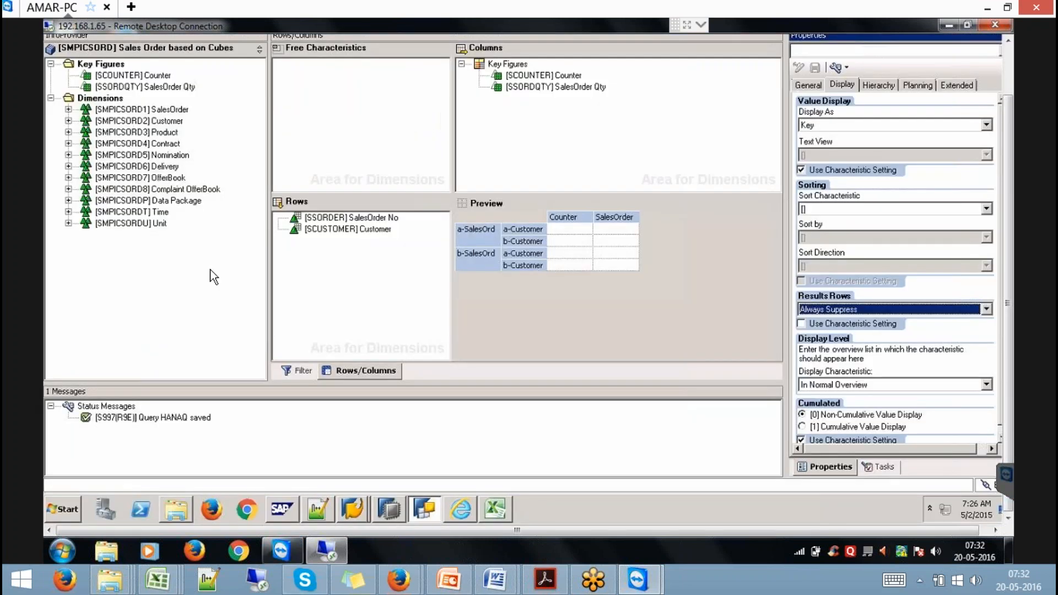
pyautogui.click(68, 212)
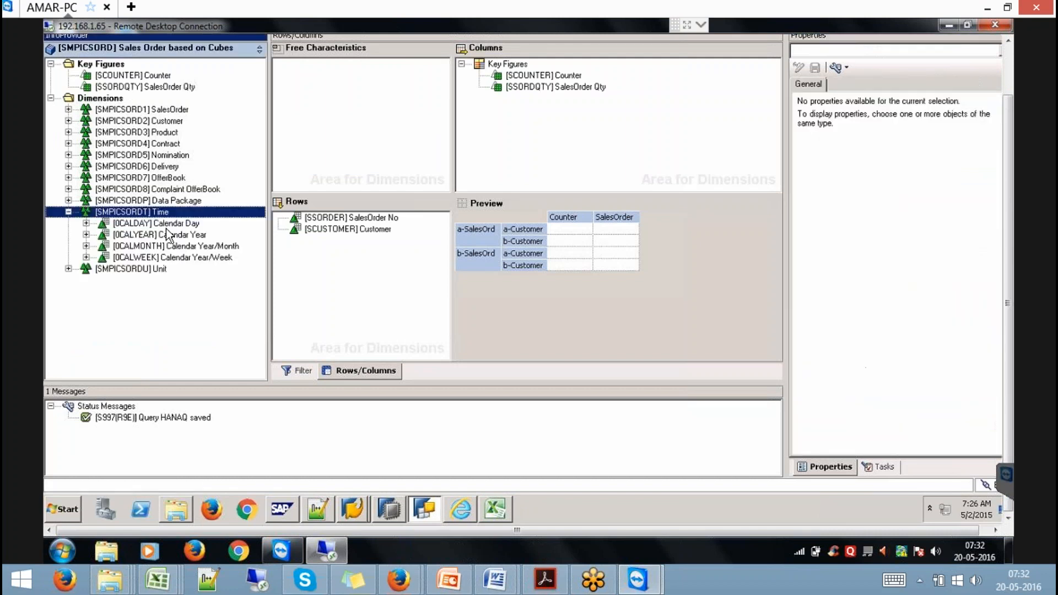
pyautogui.moveTo(182, 235); pyautogui.dragTo(323, 243)
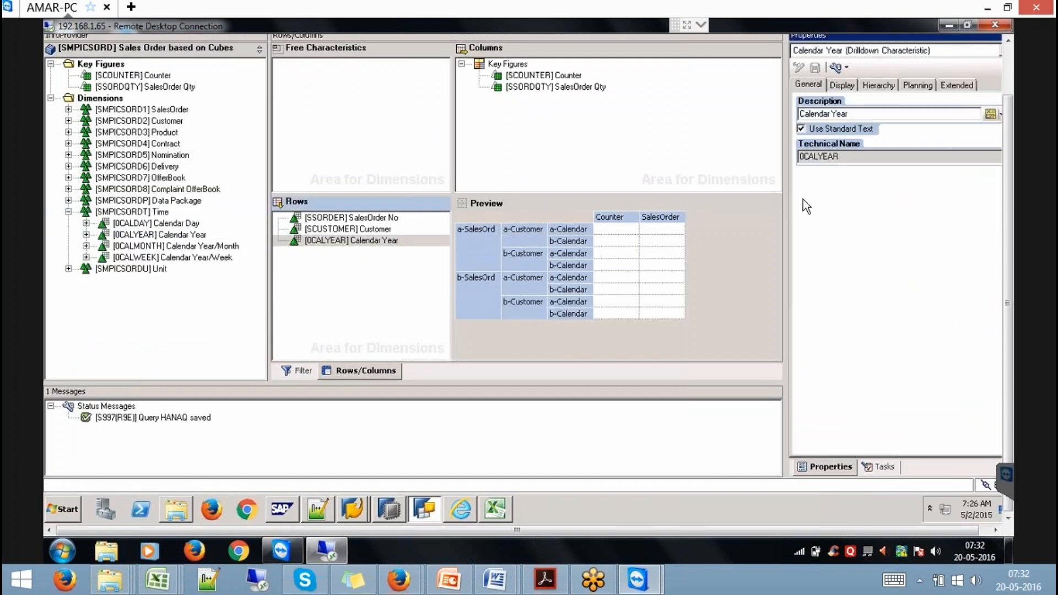
pyautogui.click(851, 87)
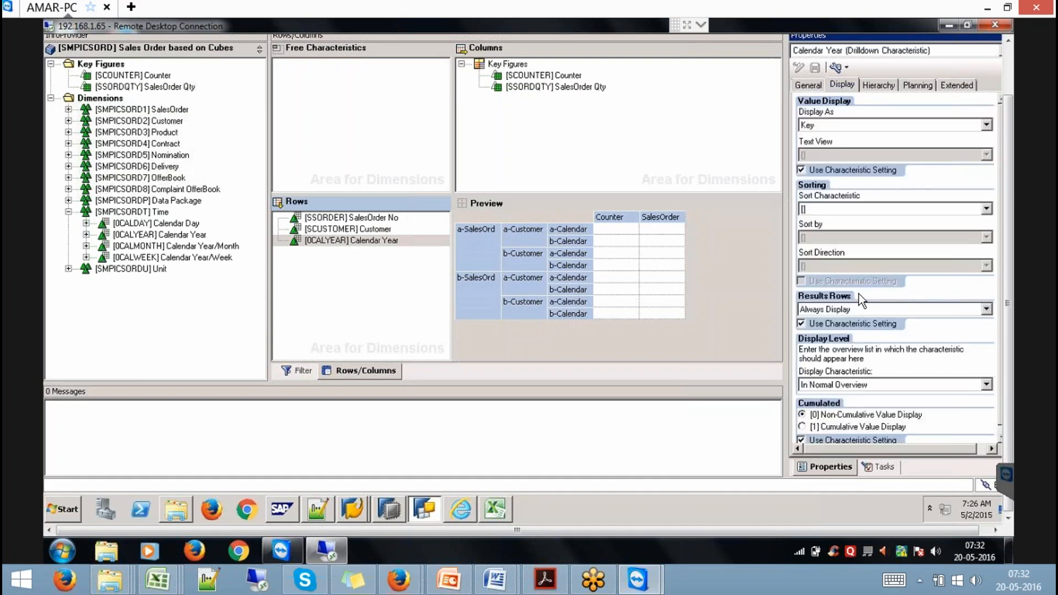
pyautogui.click(848, 308)
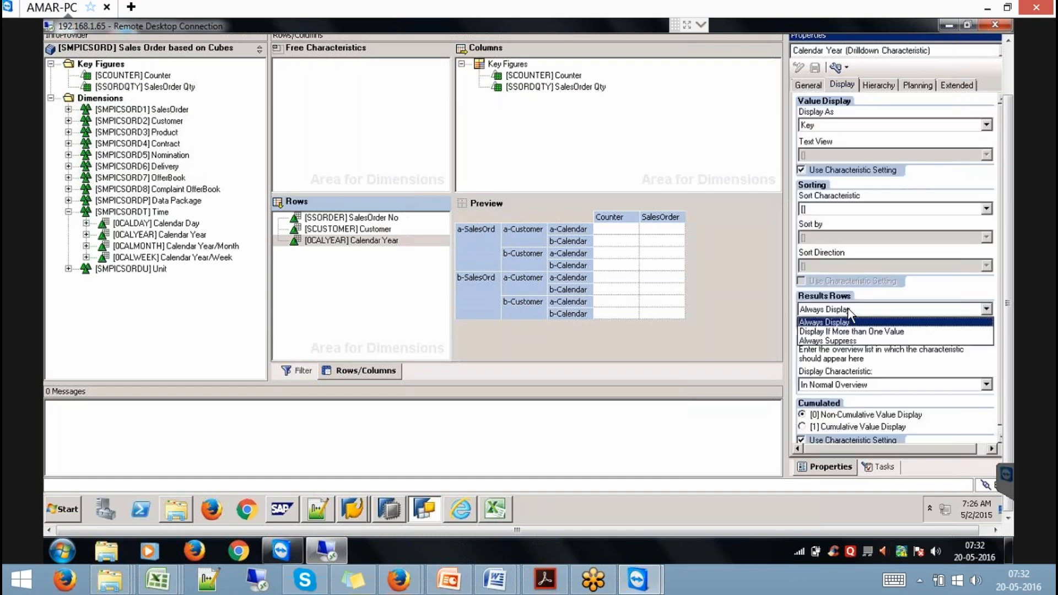
pyautogui.click(851, 340)
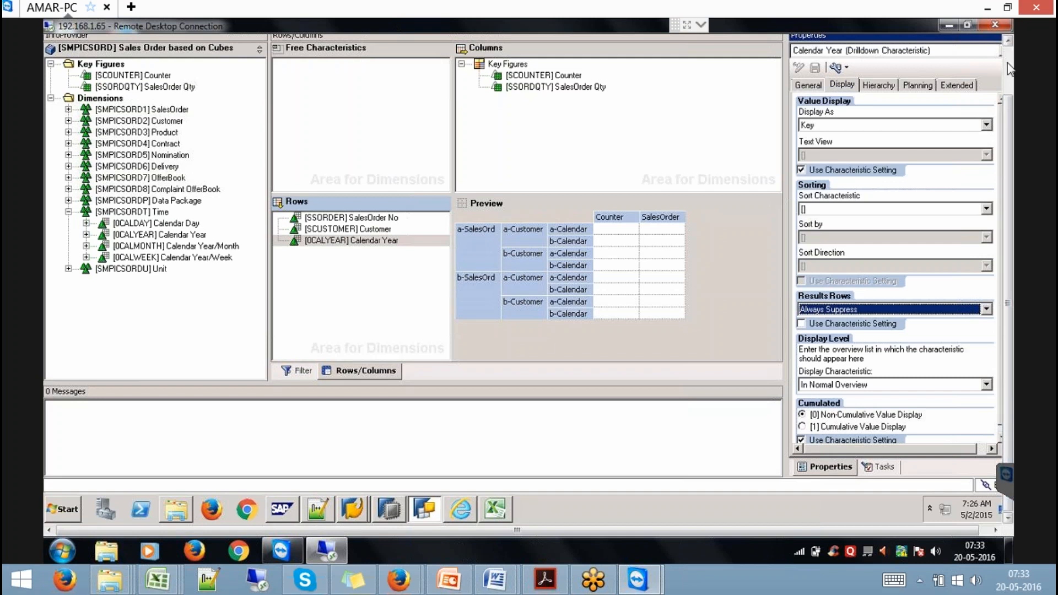
# - Save the changes to query HANAQ and bring its output window forward
pyautogui.click(1007, 63)
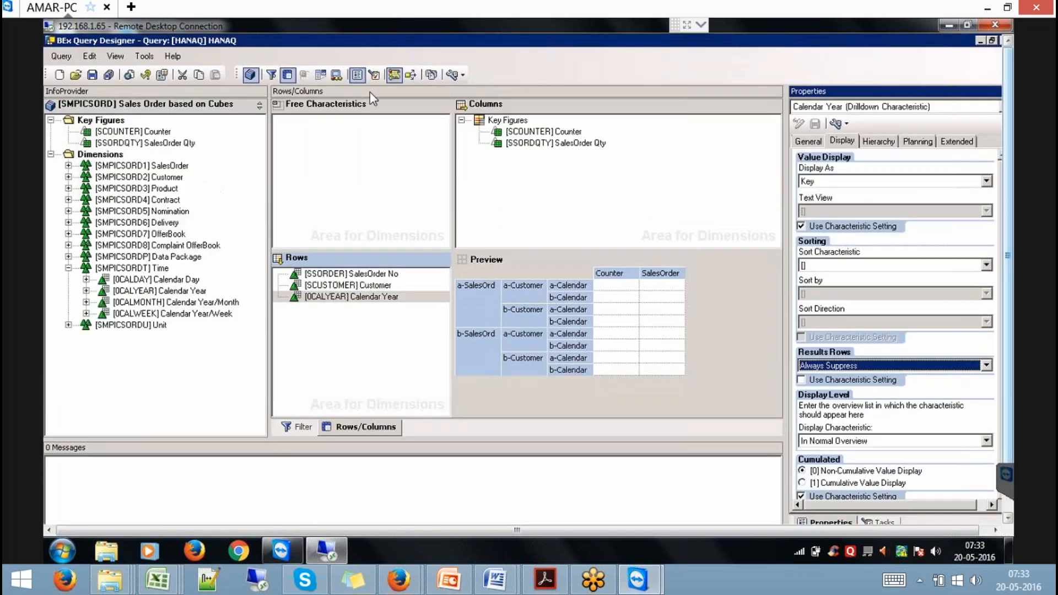
pyautogui.click(92, 74)
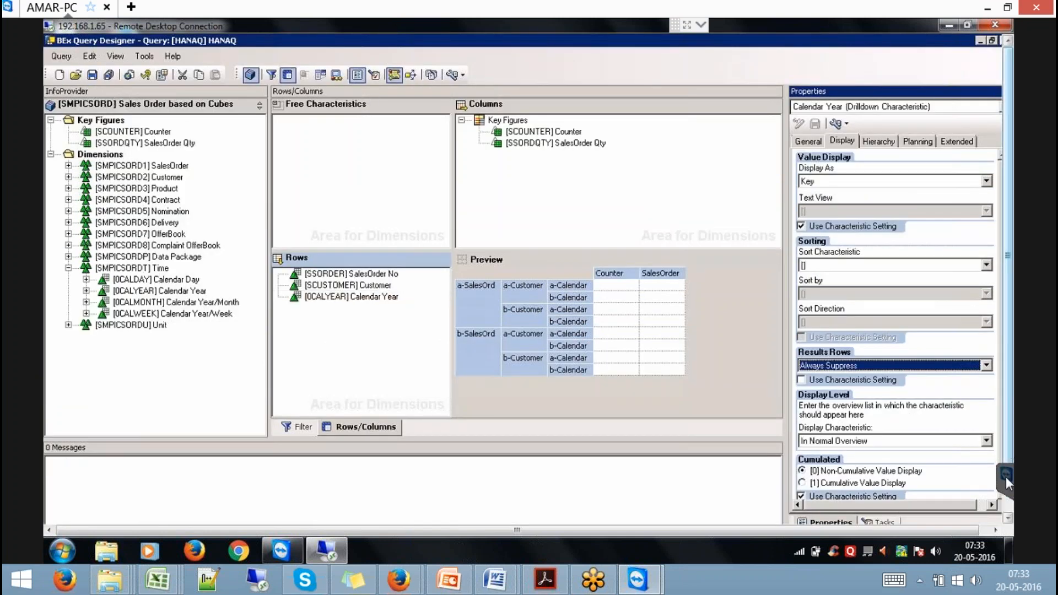
pyautogui.click(1007, 518)
pyautogui.click(1007, 517)
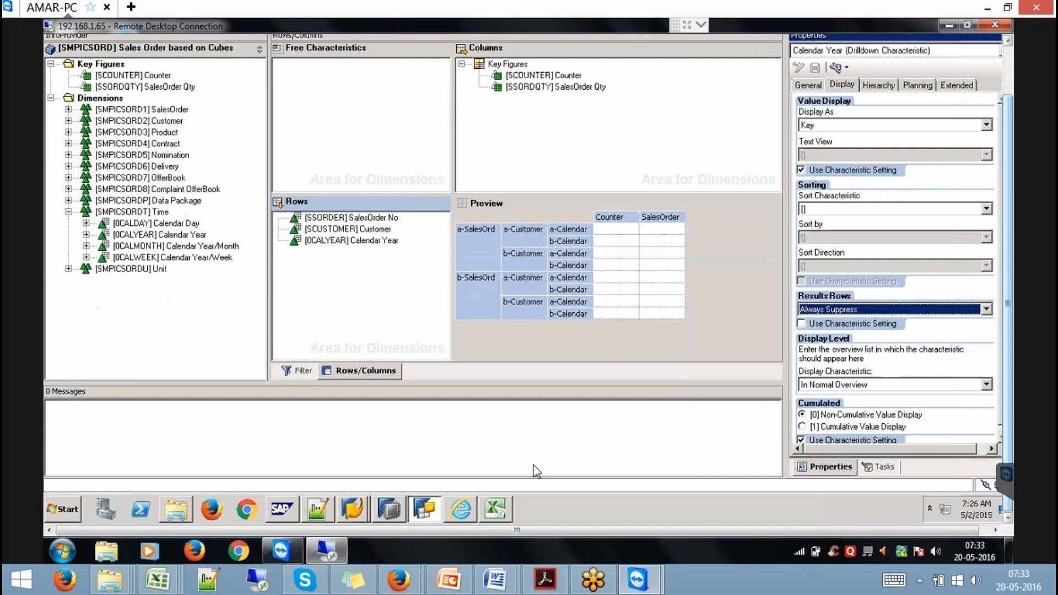
pyautogui.click(362, 506)
pyautogui.click(352, 474)
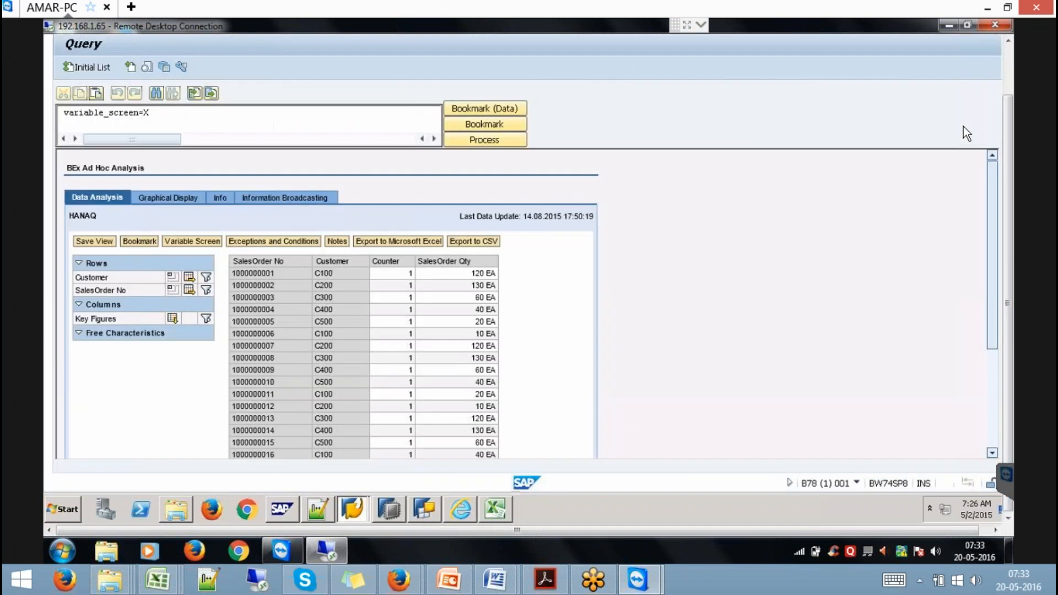
# - Re-run HANAQ and move Customer and SalesOrder No out, leaving Calendar Year 2012–2015 totals
pyautogui.click(1009, 62)
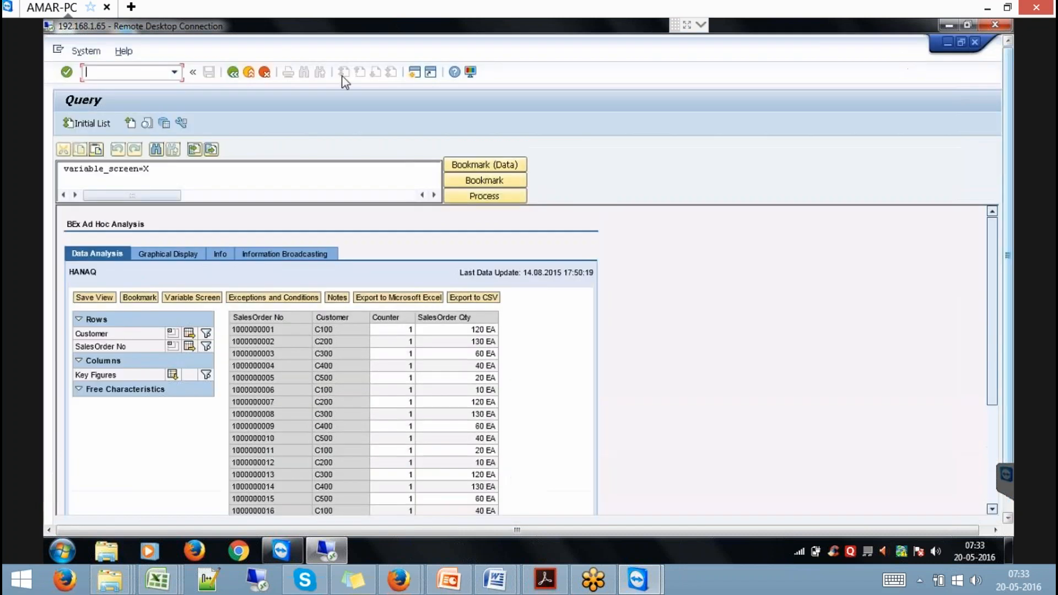
pyautogui.click(232, 72)
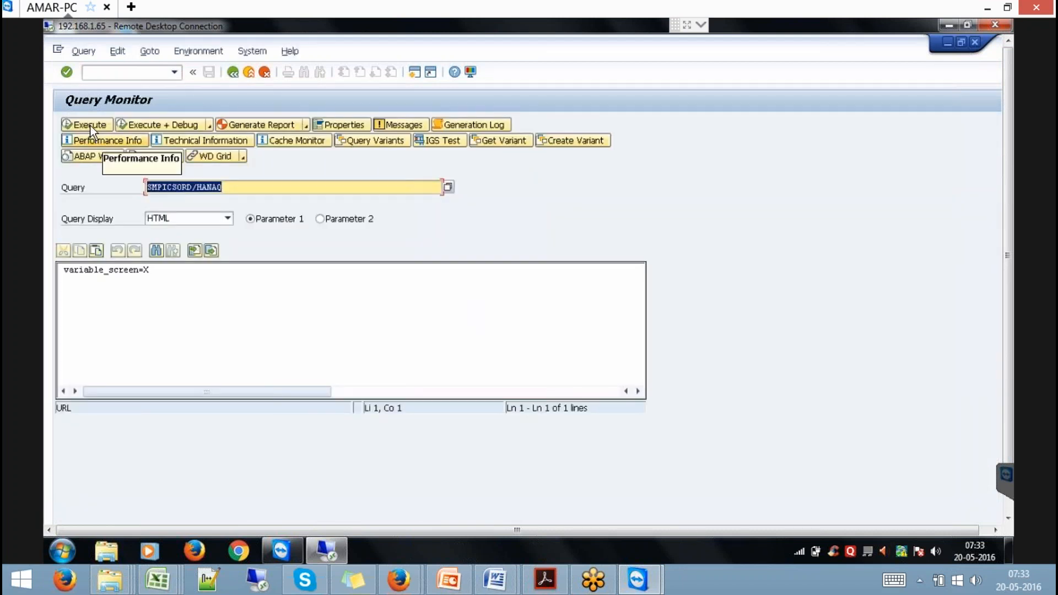
pyautogui.click(90, 126)
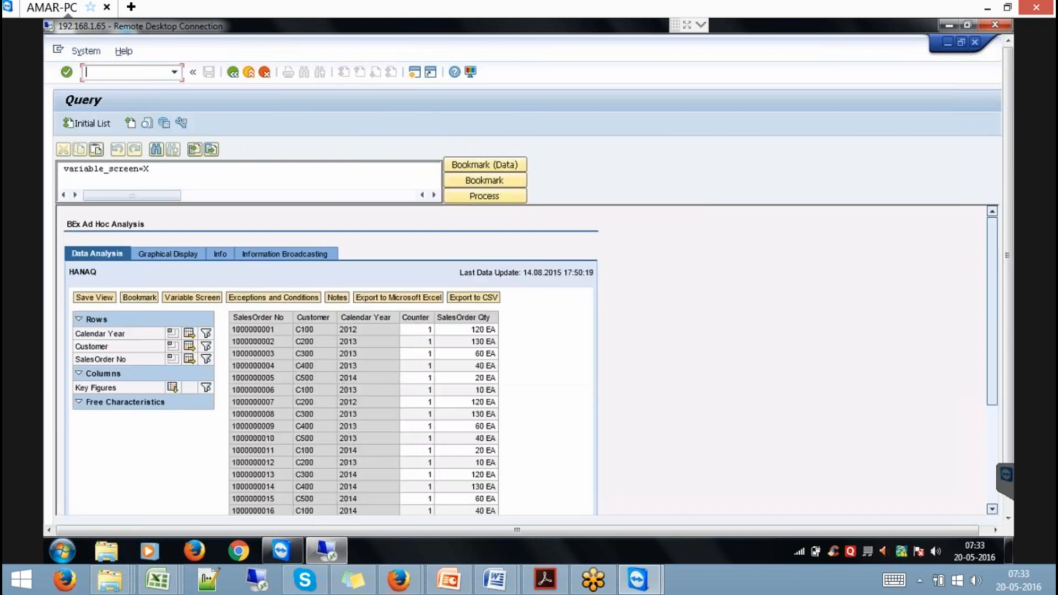
pyautogui.click(172, 345)
pyautogui.click(173, 346)
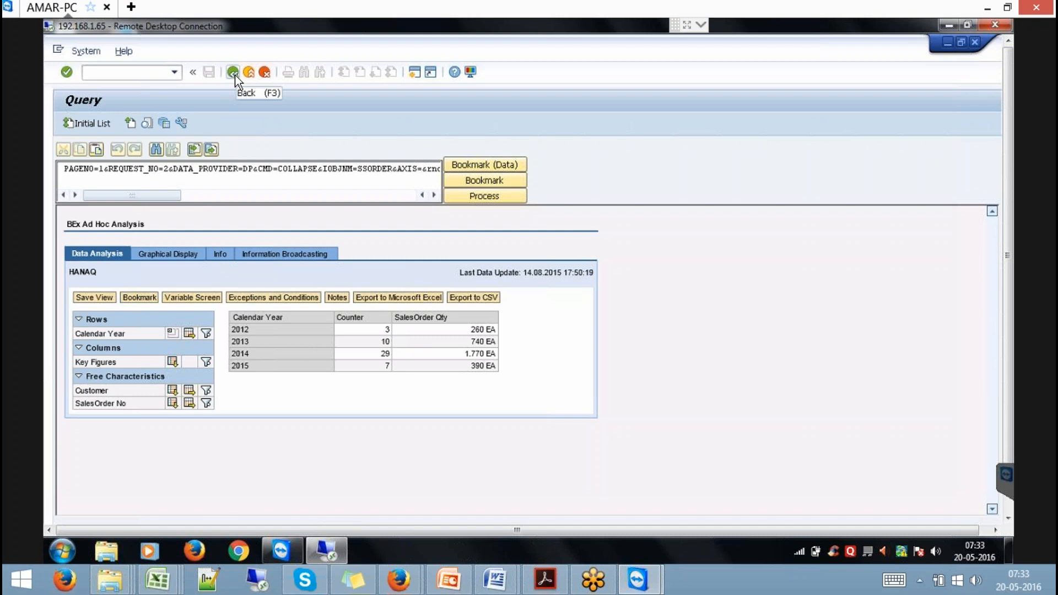
pyautogui.click(161, 72)
pyautogui.write('/NRSDDB')
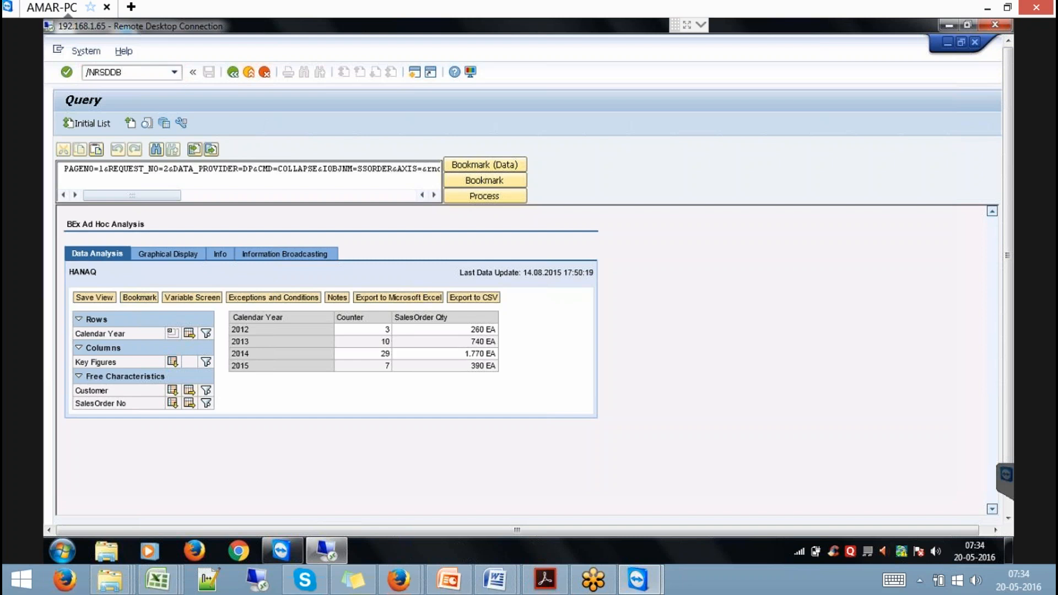
# - In RSDDB, choose Query as InfoProvider, enter HANAQ, release it, and dismiss the message
pyautogui.press('Return')
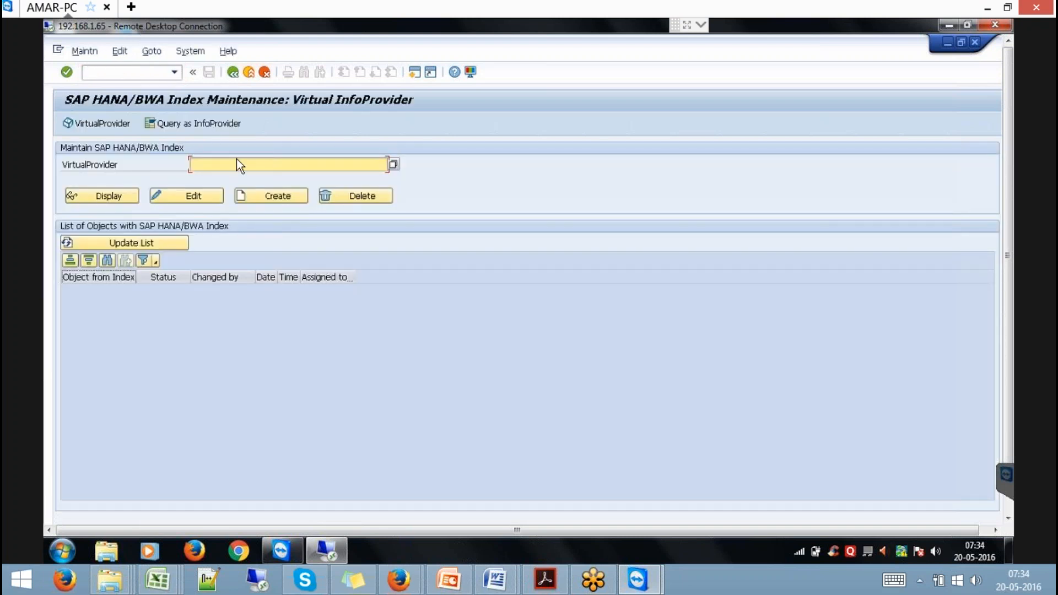
pyautogui.click(207, 124)
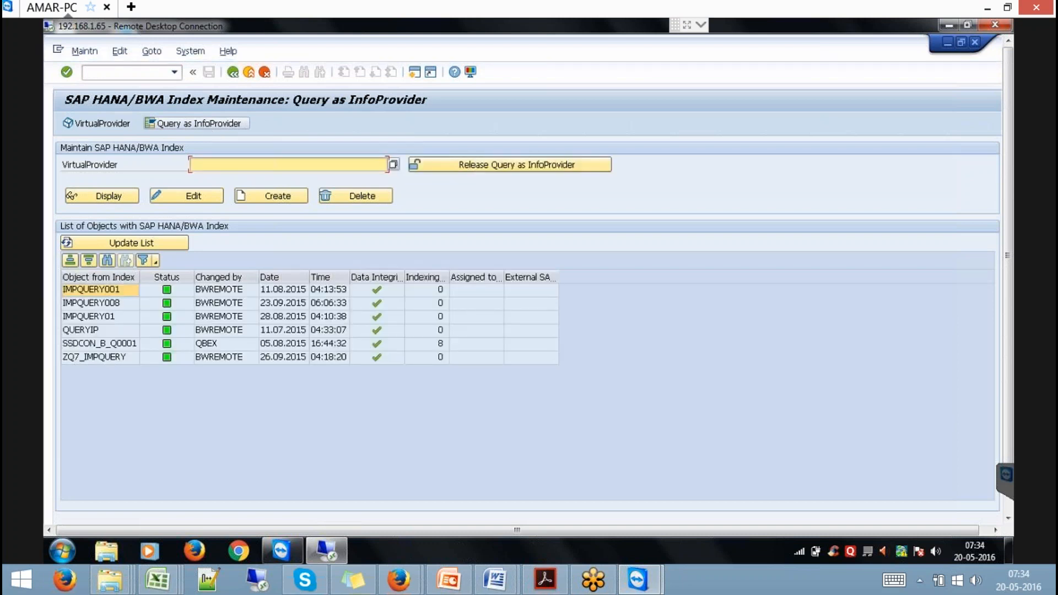
pyautogui.click(213, 165)
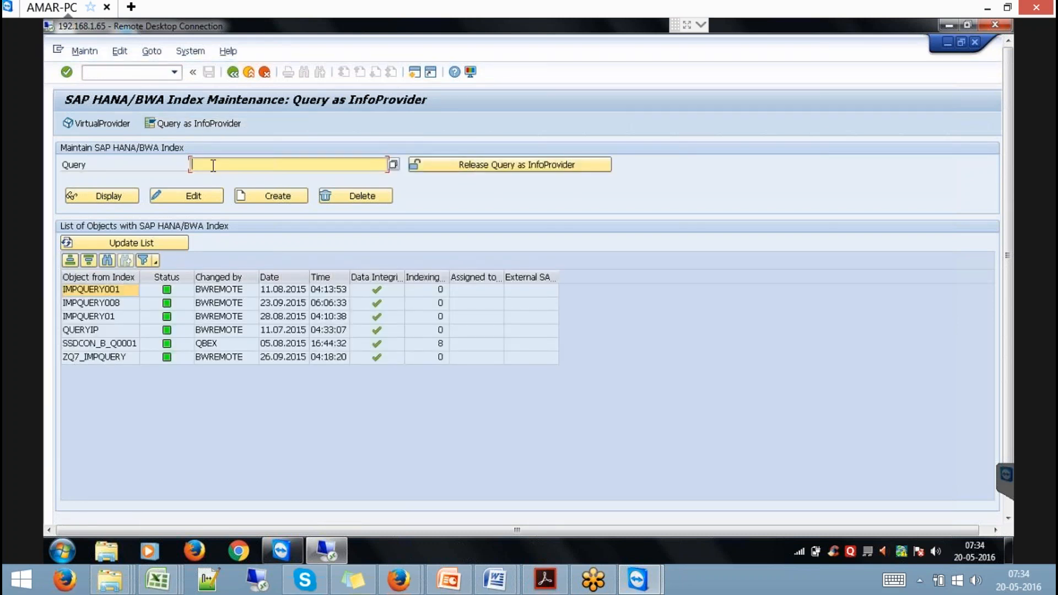
pyautogui.write('HANAQ')
pyautogui.press('Return')
pyautogui.click(488, 167)
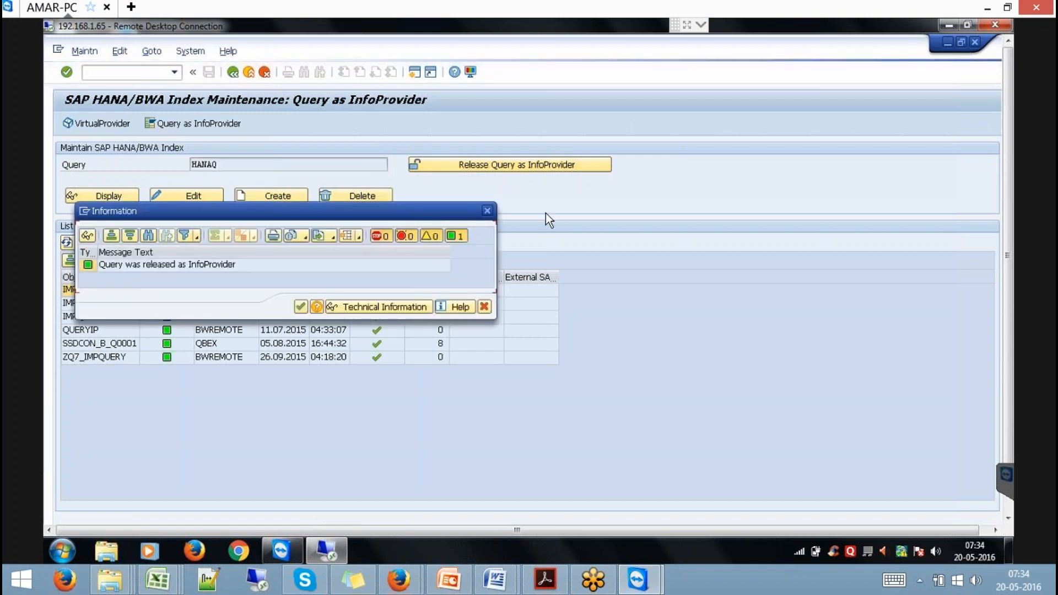
pyautogui.click(302, 307)
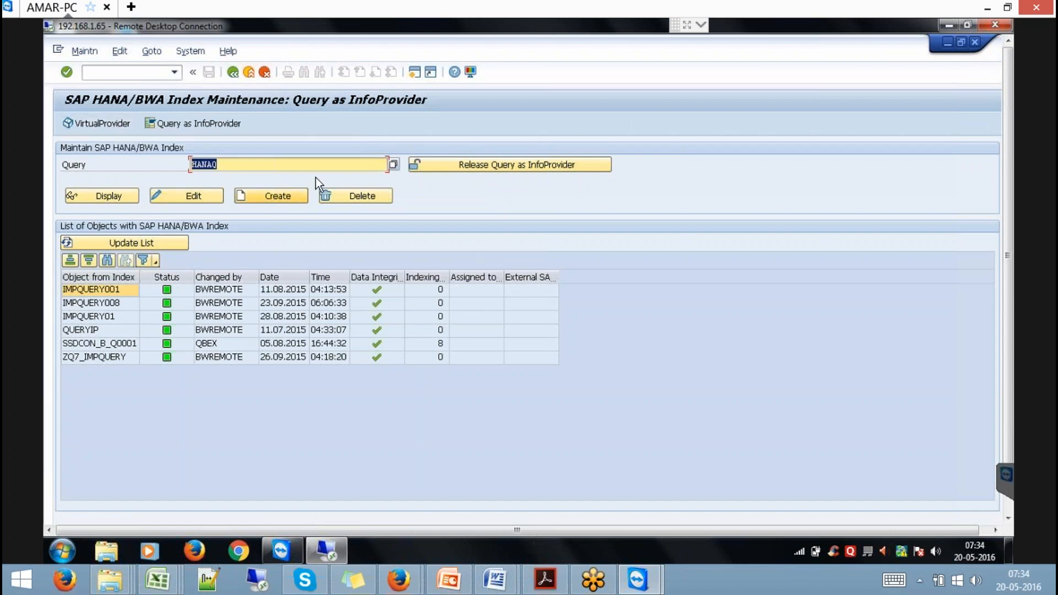
pyautogui.click(267, 197)
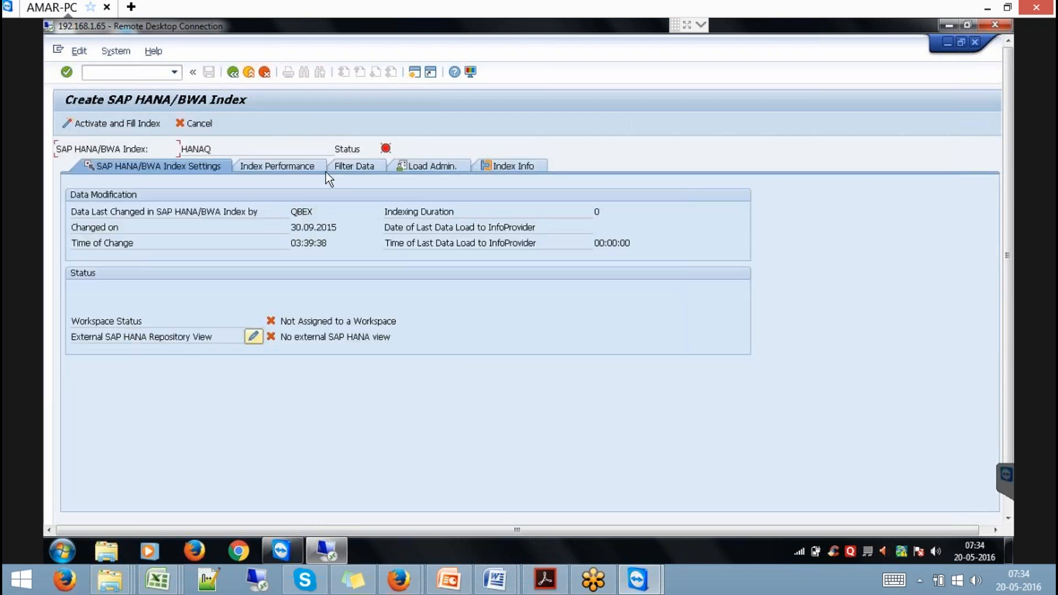
# - Check HANAQ's index status in Index Info, then activate and fill it immediately
pyautogui.click(497, 167)
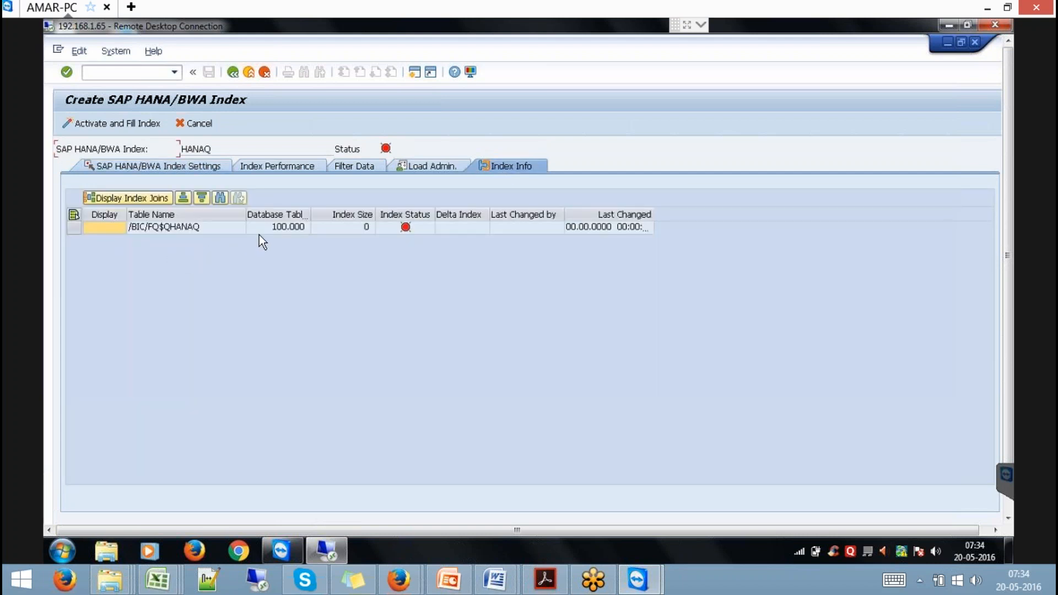
pyautogui.click(411, 228)
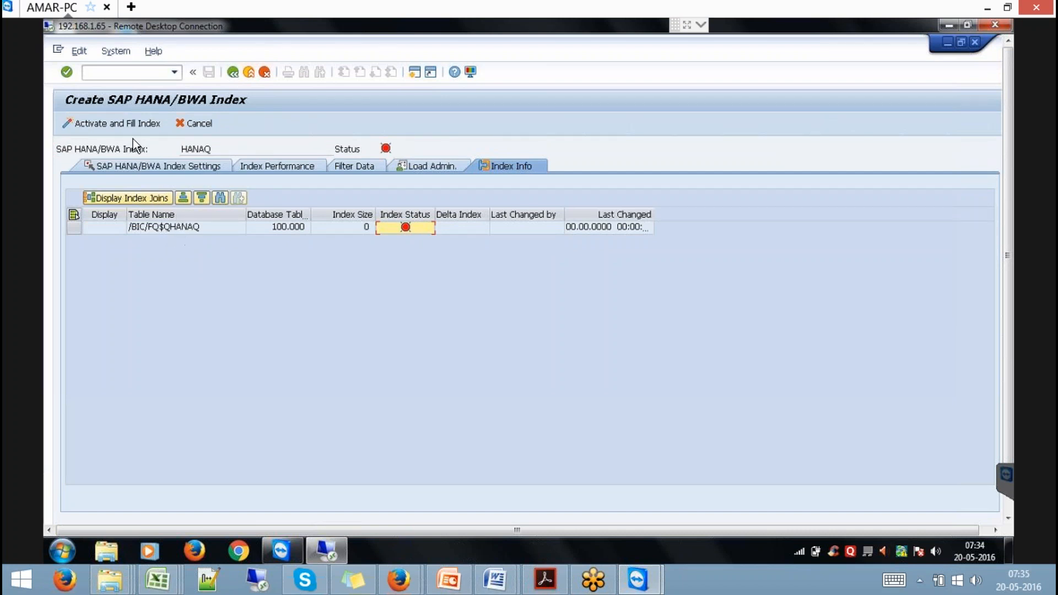
pyautogui.click(121, 122)
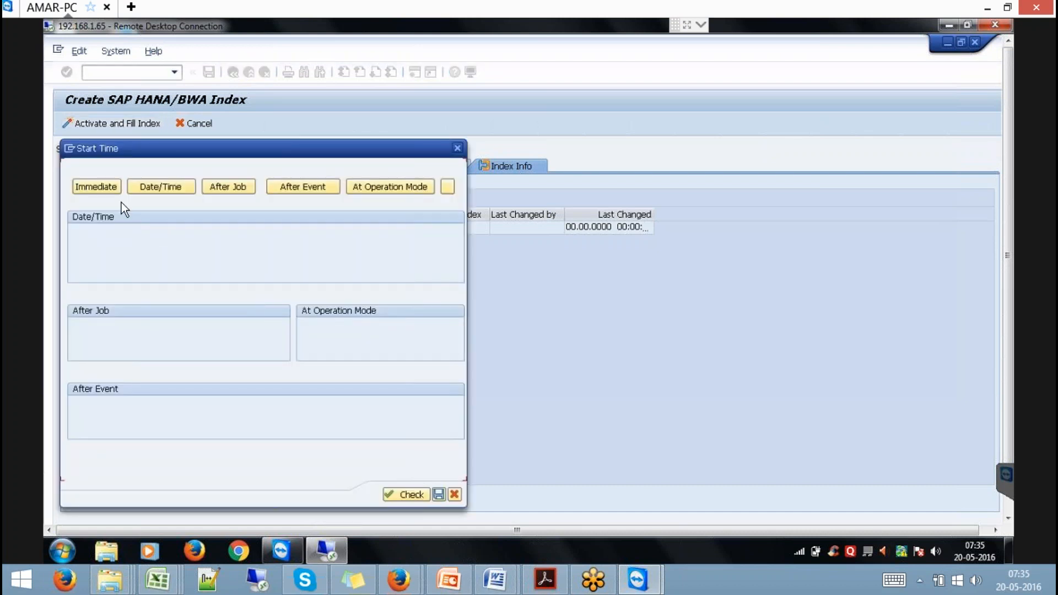
pyautogui.click(110, 189)
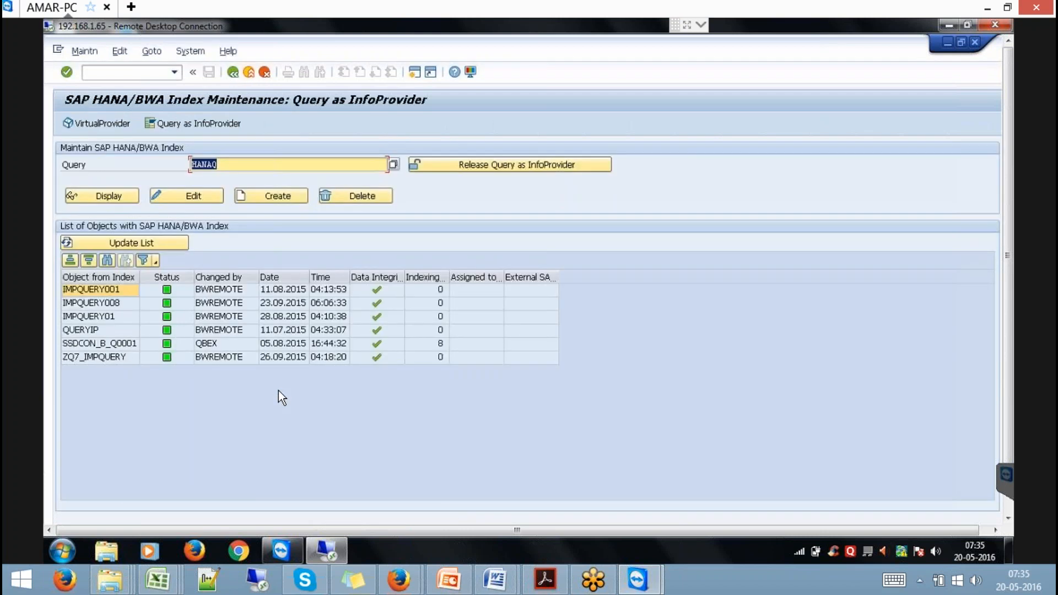
# - Display the HANAQ index table data and sort it by SID_0CALYEAR ascending
pyautogui.click(125, 195)
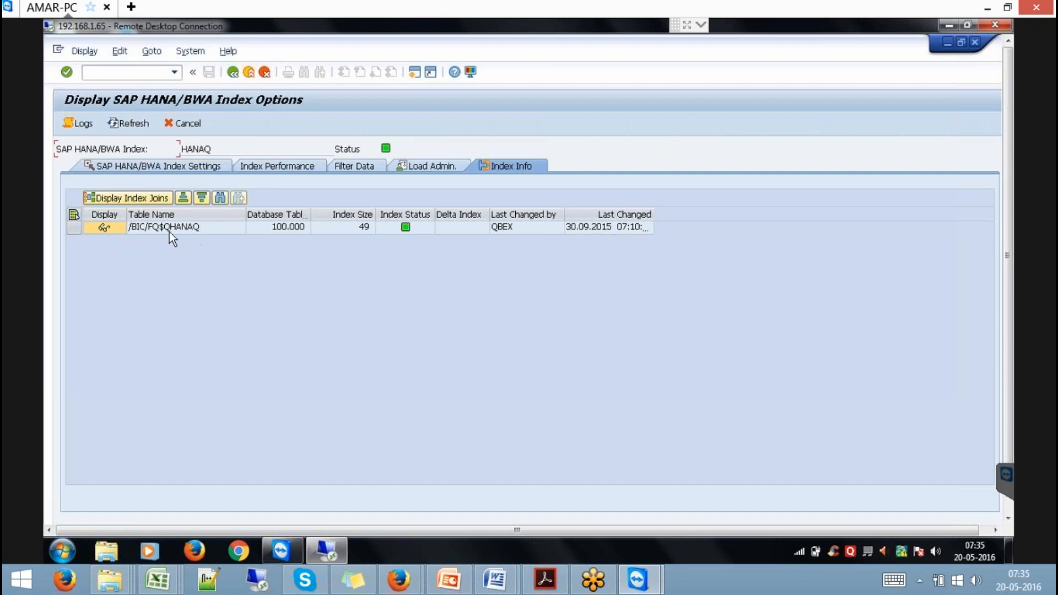
pyautogui.click(104, 227)
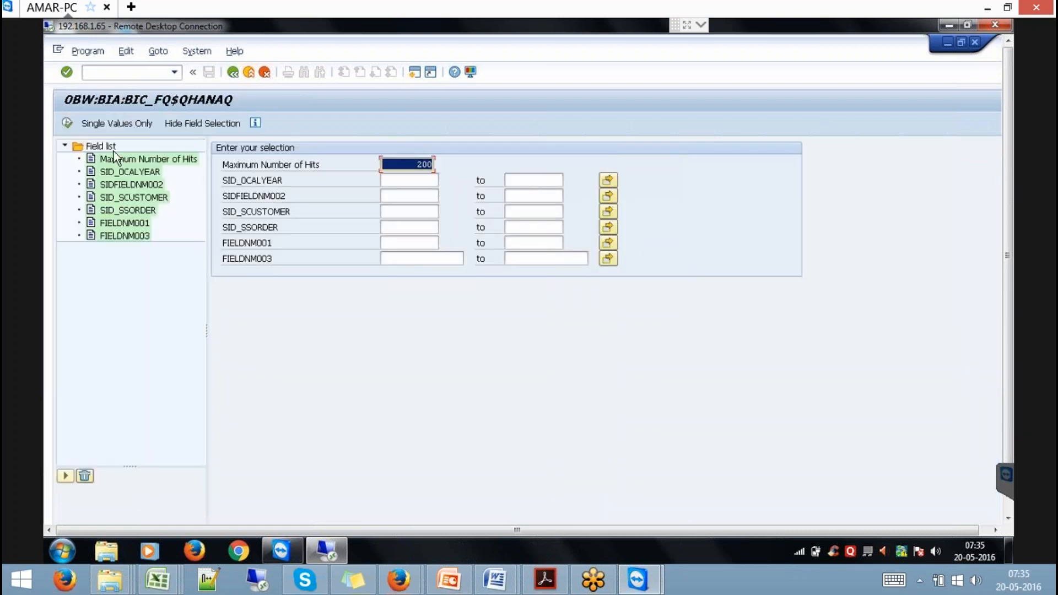
pyautogui.click(65, 123)
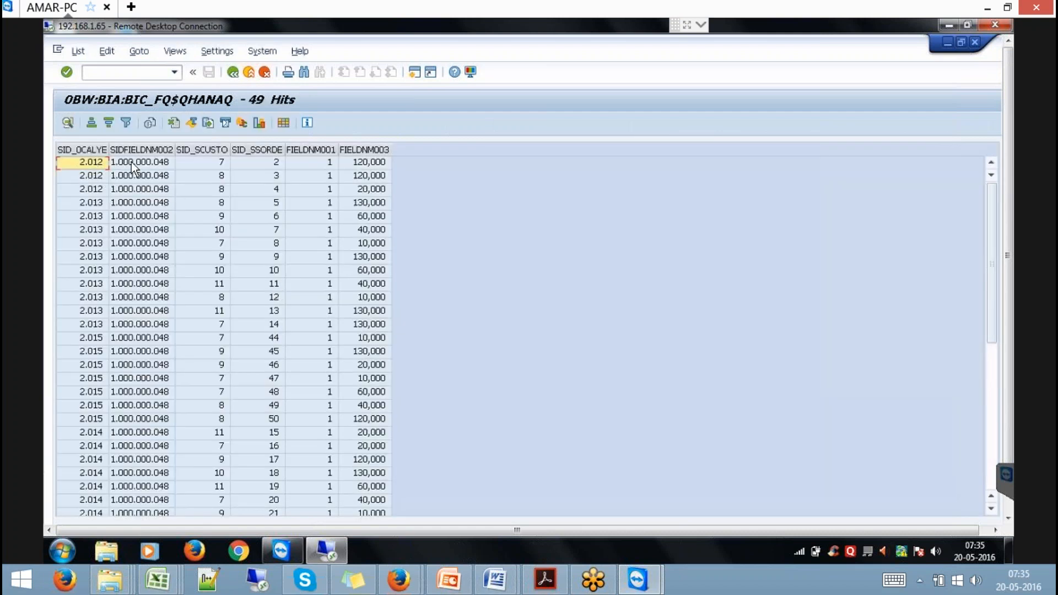
pyautogui.click(94, 147)
pyautogui.click(92, 122)
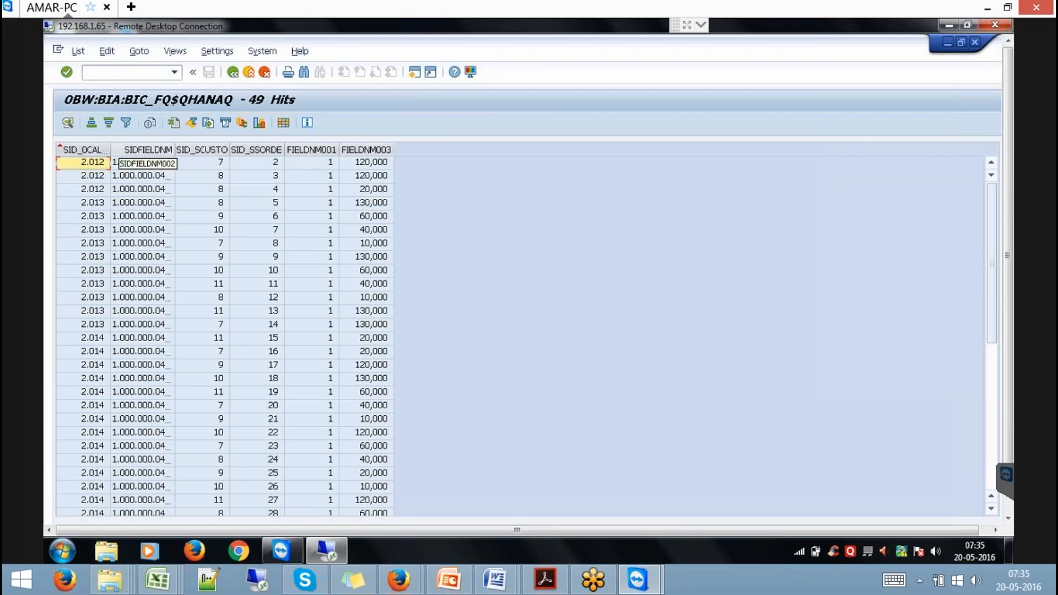
# - Filter the index rows to year 2.012, select FIELDNM001 and FIELDNM003, then exit
pyautogui.click(126, 122)
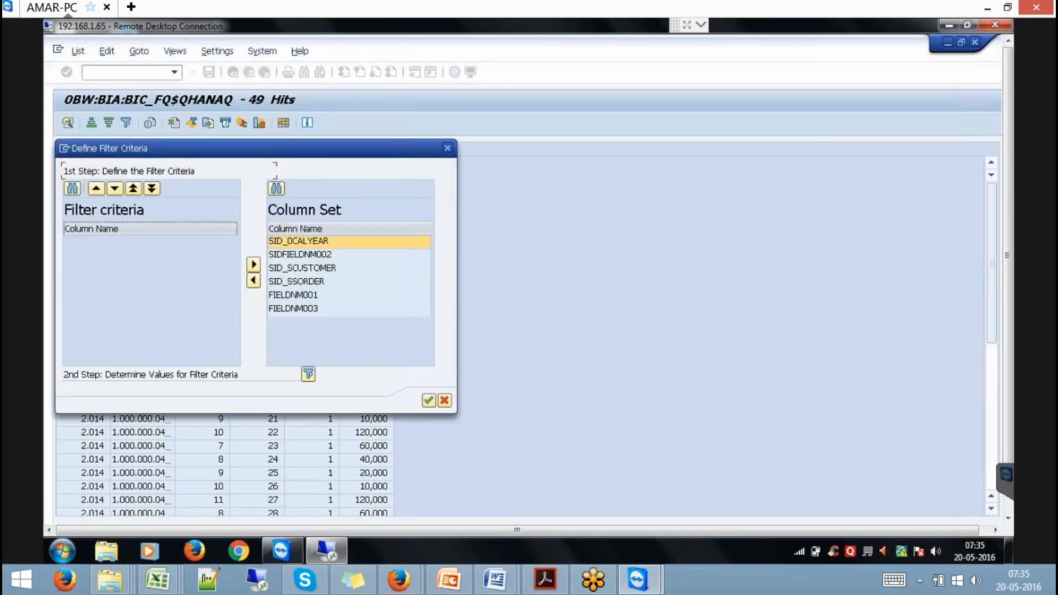
pyautogui.click(308, 372)
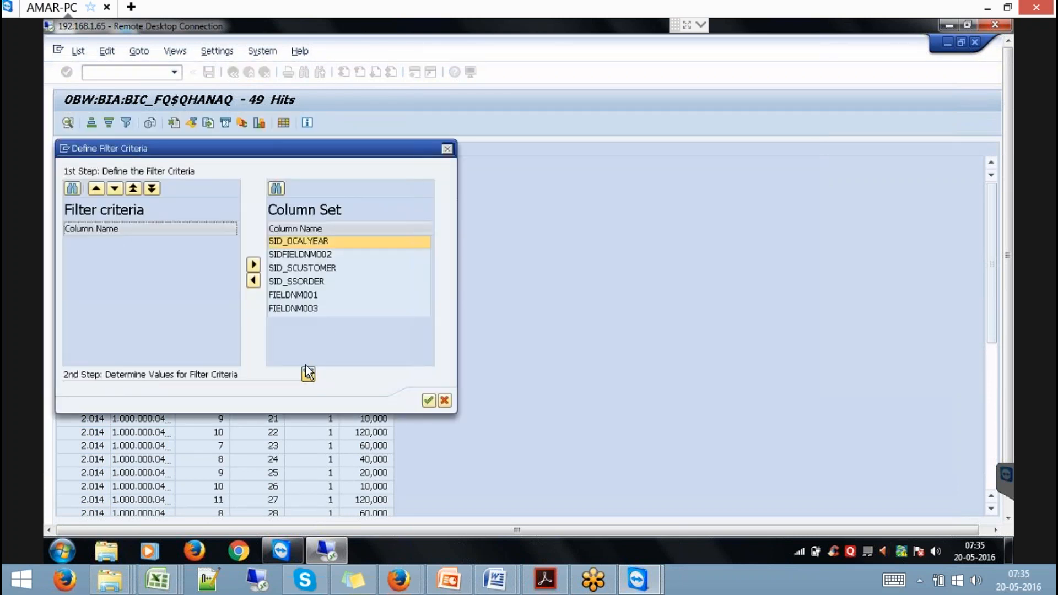
pyautogui.click(83, 163)
pyautogui.rightClick(84, 164)
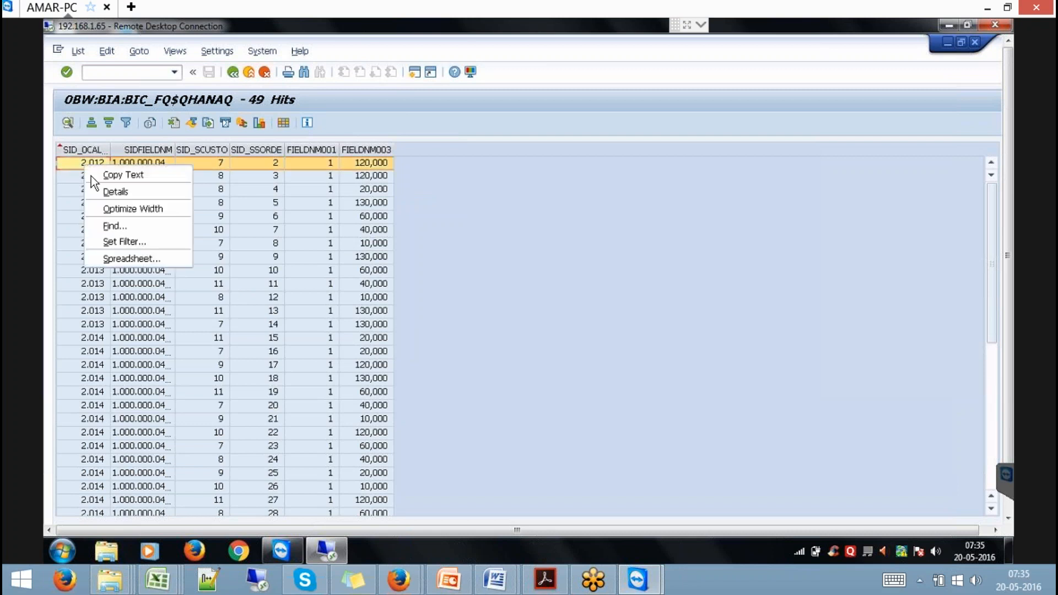
pyautogui.click(143, 240)
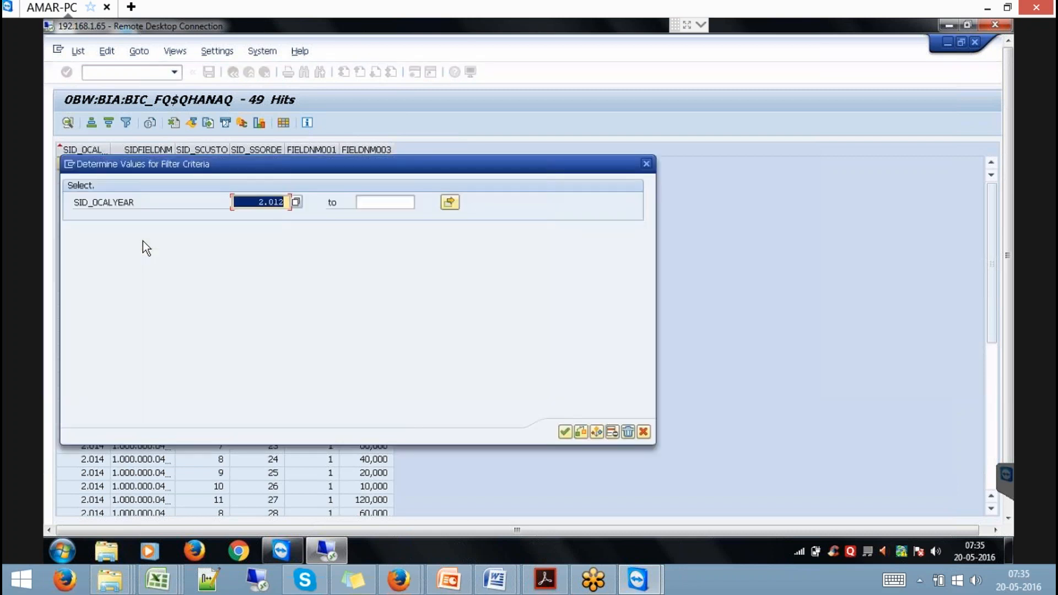
pyautogui.press('Return')
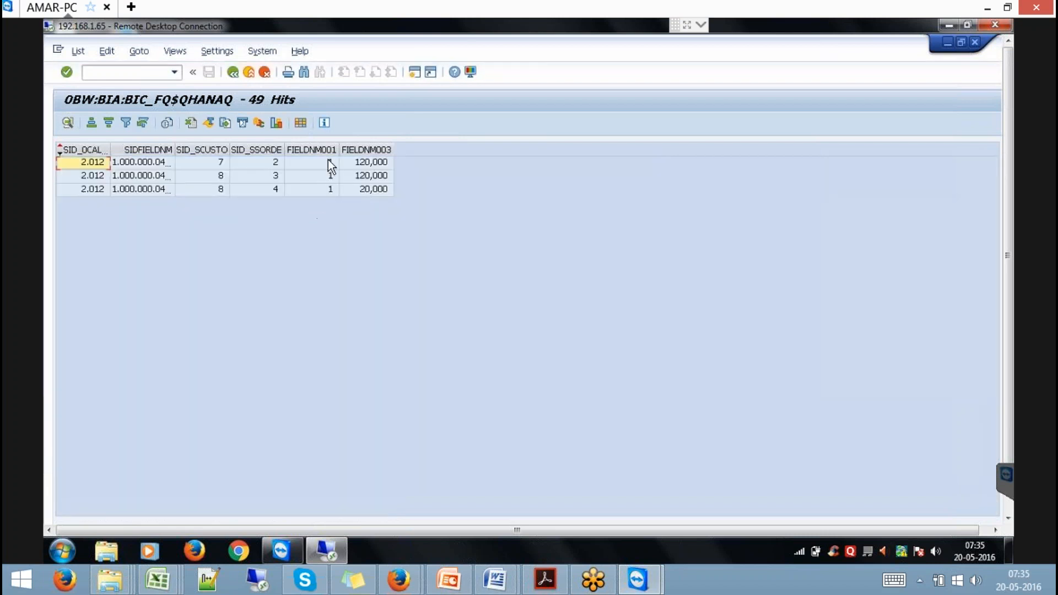
pyautogui.click(323, 150)
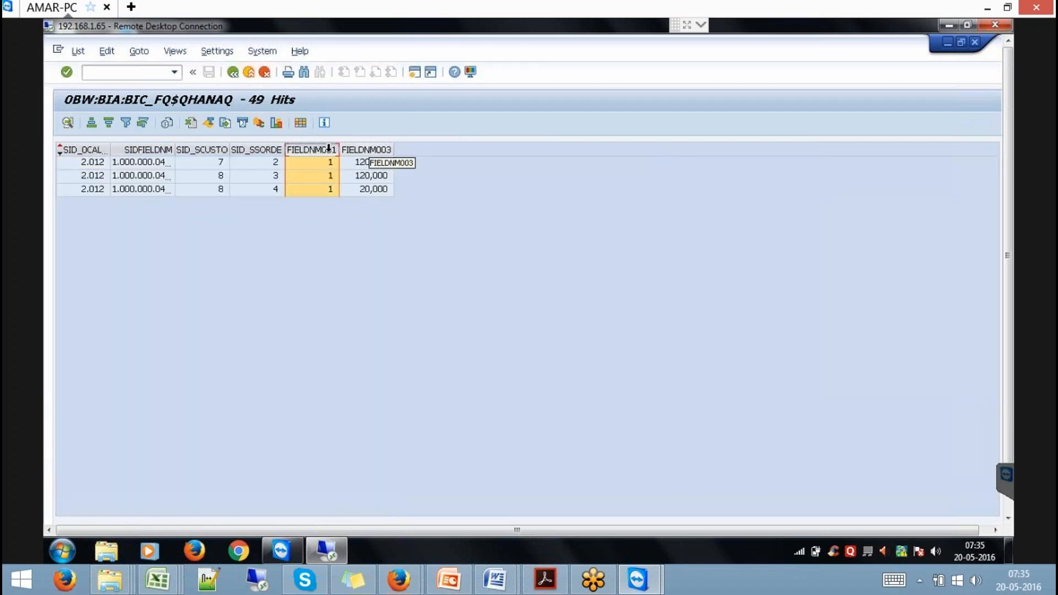
pyautogui.keyDown('ctrl'); pyautogui.click(364, 149); pyautogui.keyUp('ctrl')
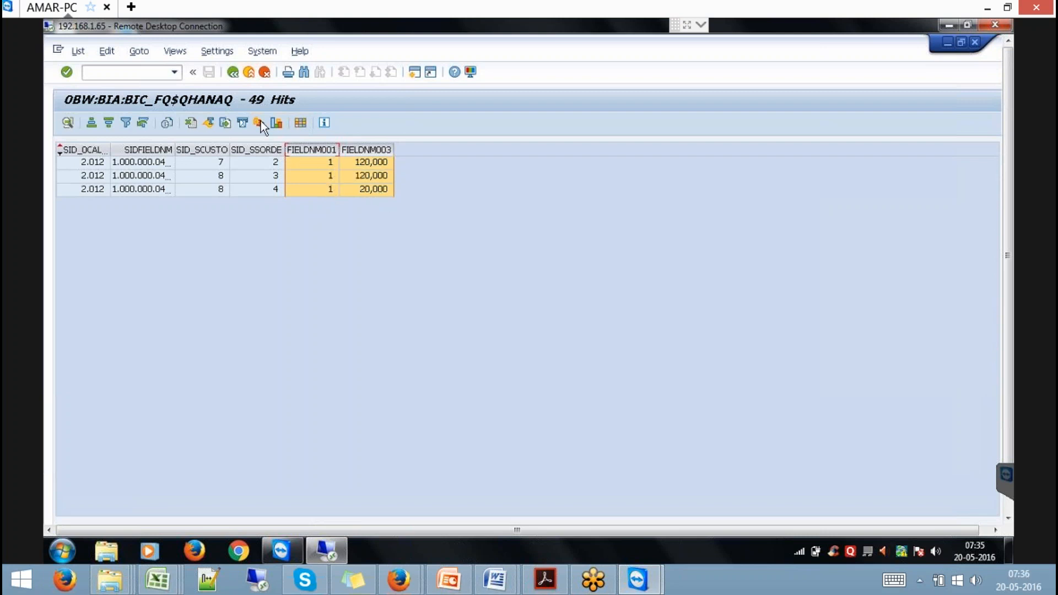
pyautogui.click(253, 72)
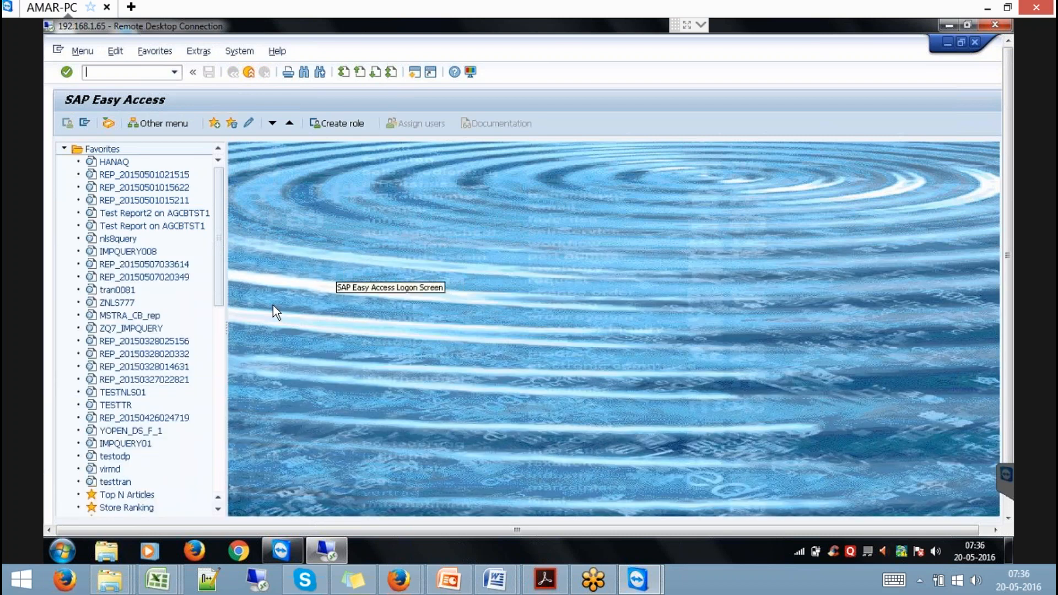
# - In SAP HANA Studio, start importing SAP NetWeaver BW Models from the File menu
pyautogui.moveTo(1007, 386); pyautogui.dragTo(1016, 498)
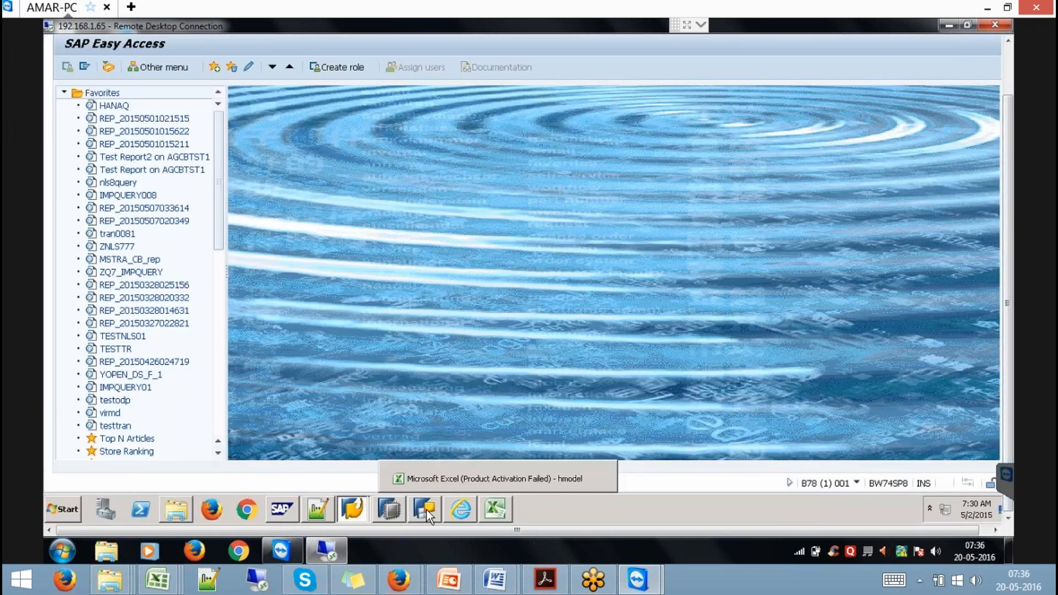
pyautogui.click(395, 509)
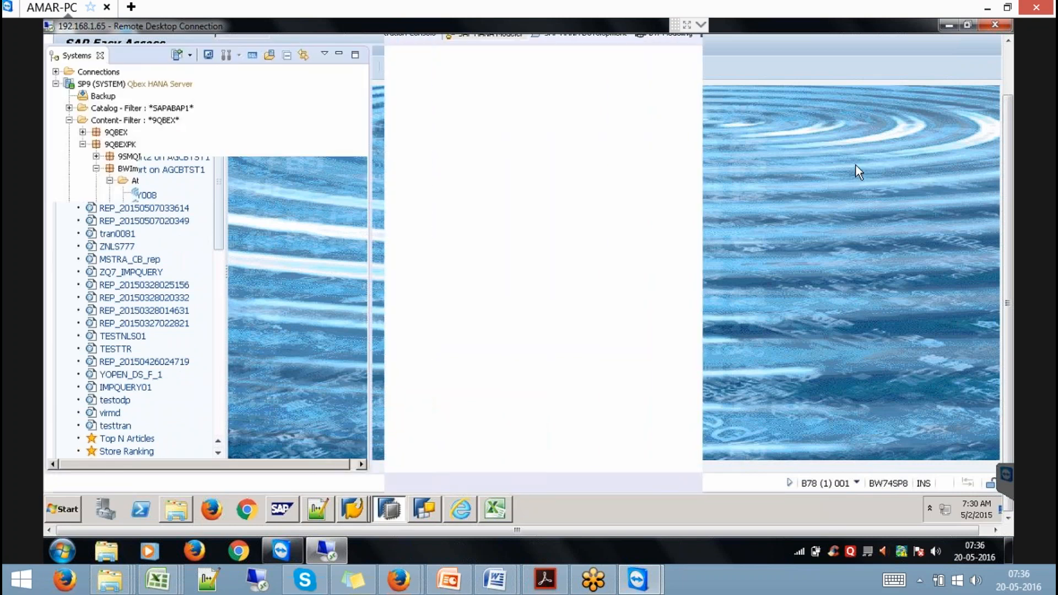
pyautogui.click(1009, 57)
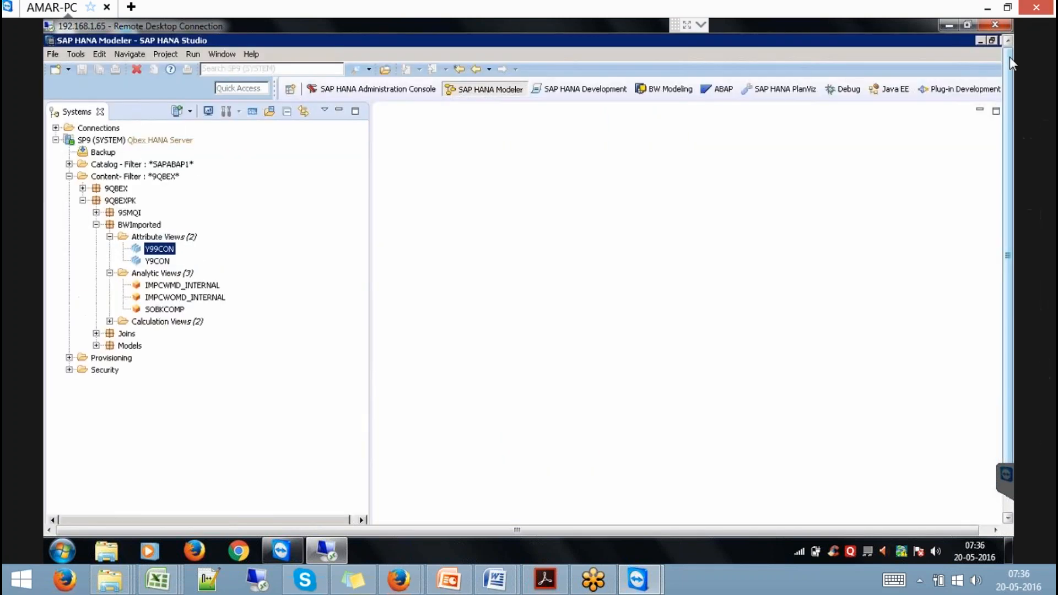
pyautogui.click(52, 54)
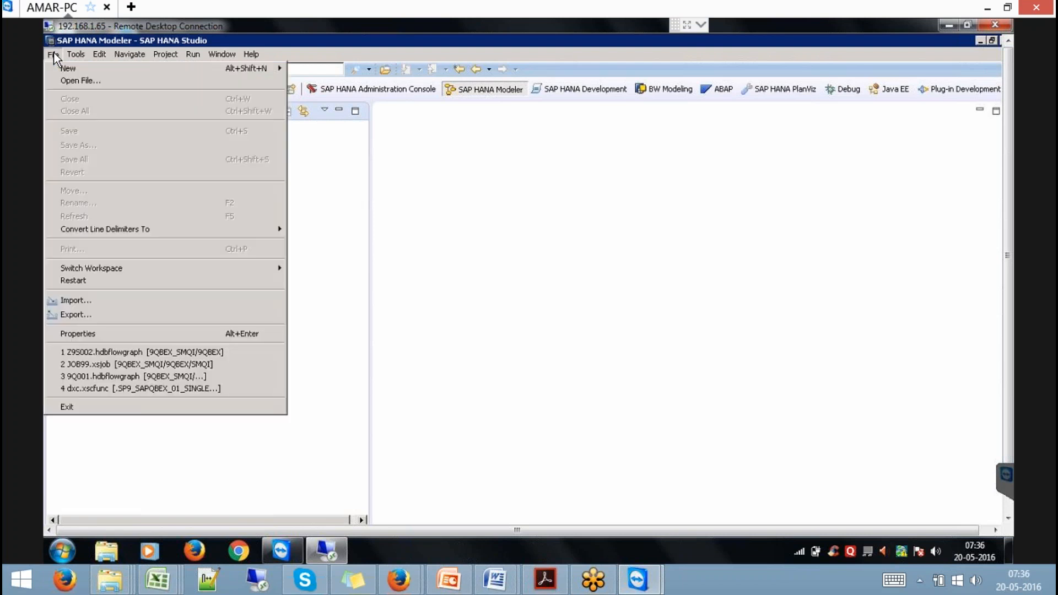
pyautogui.click(94, 298)
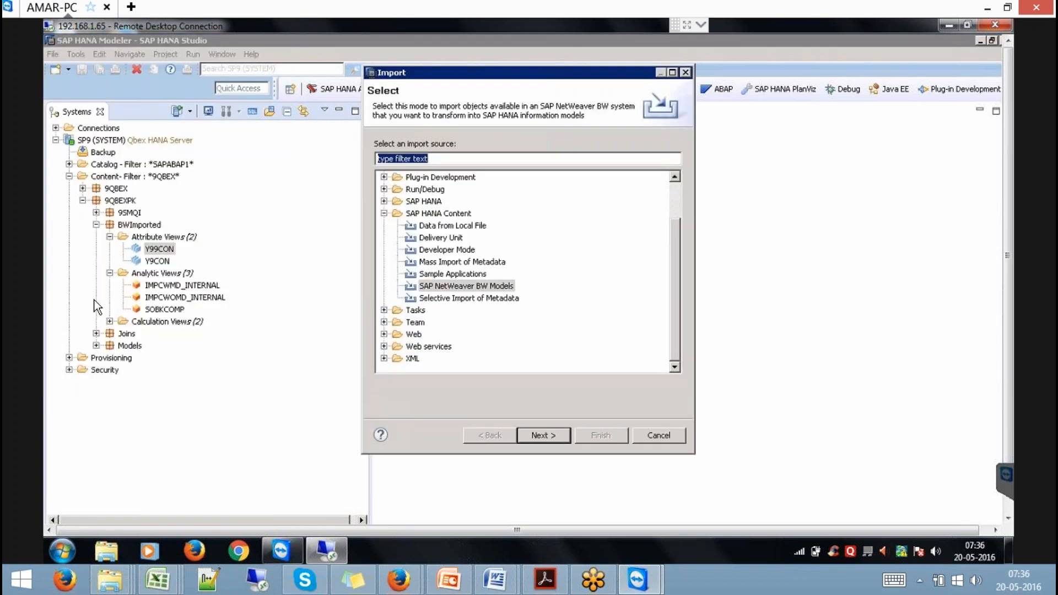
pyautogui.click(467, 287)
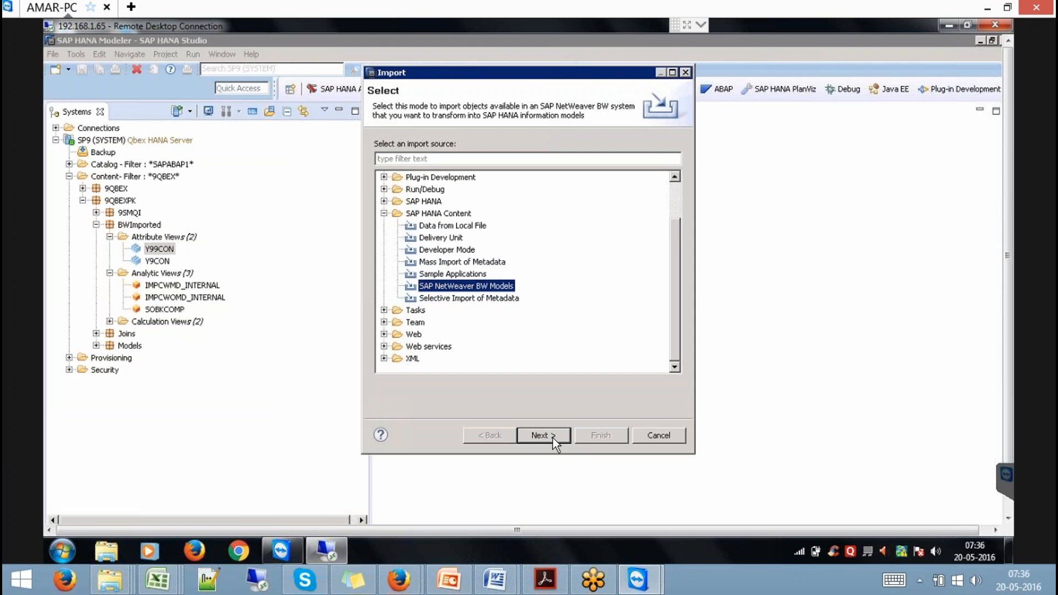
pyautogui.click(553, 436)
# - Pick the BW74SP8 source connection and enter the BW user name and password
pyautogui.click(503, 151)
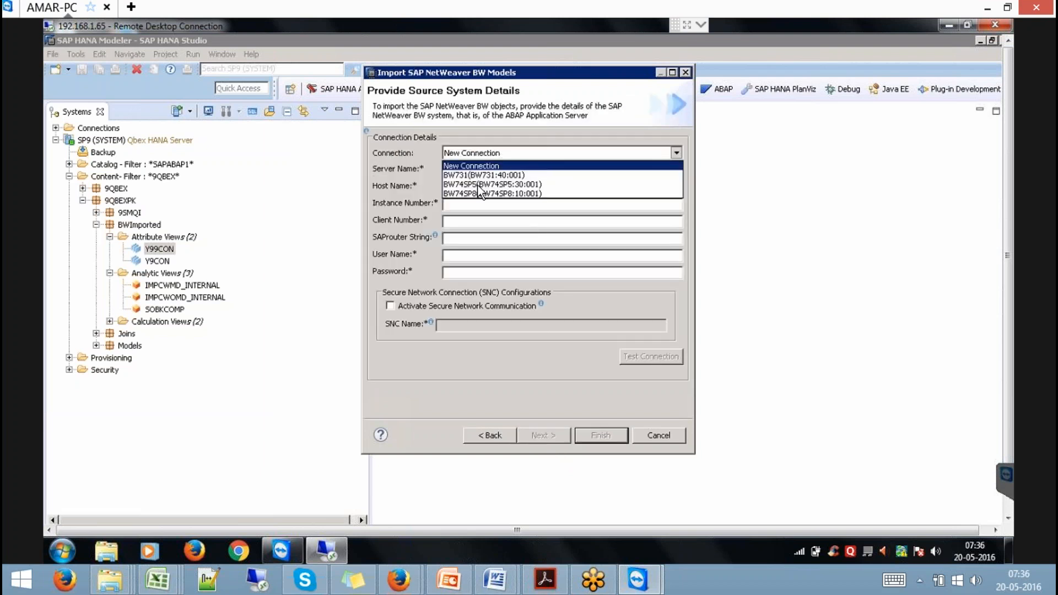
pyautogui.click(474, 189)
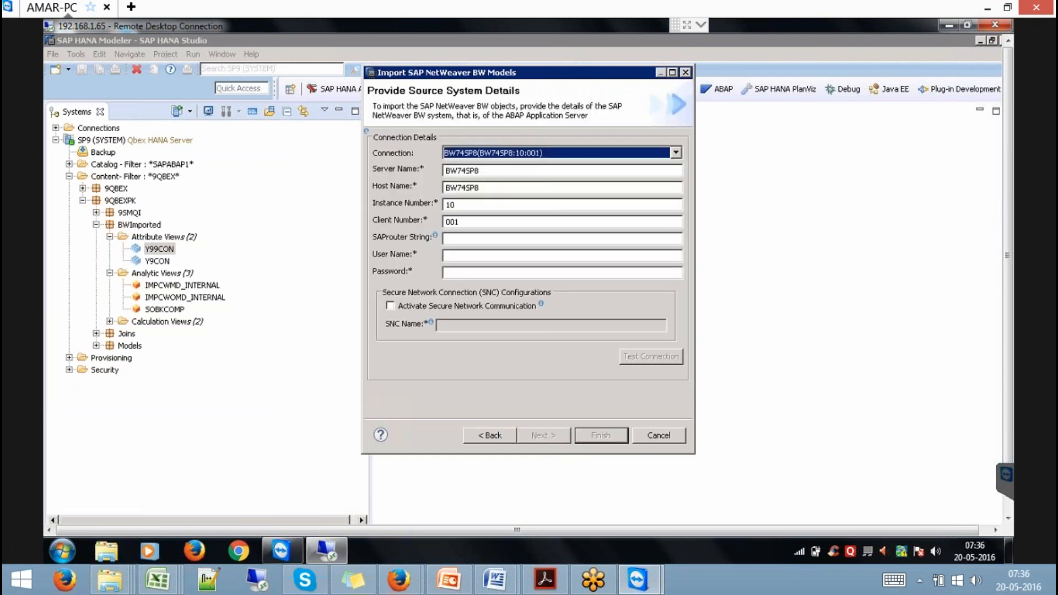
pyautogui.click(451, 257)
pyautogui.write('QBEX')
pyautogui.press('Tab')
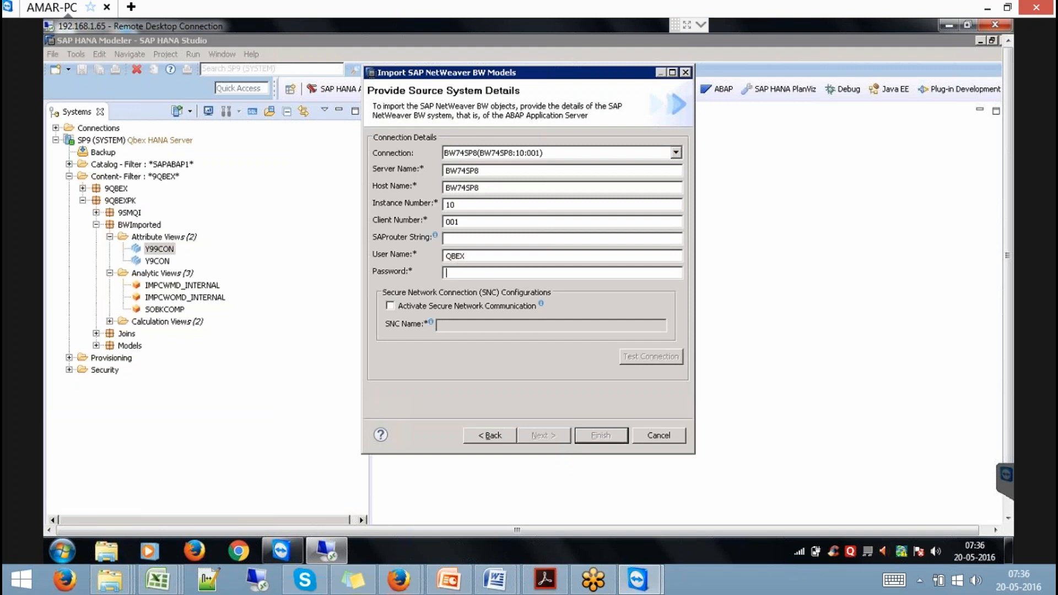
pyautogui.write('••••••••••')
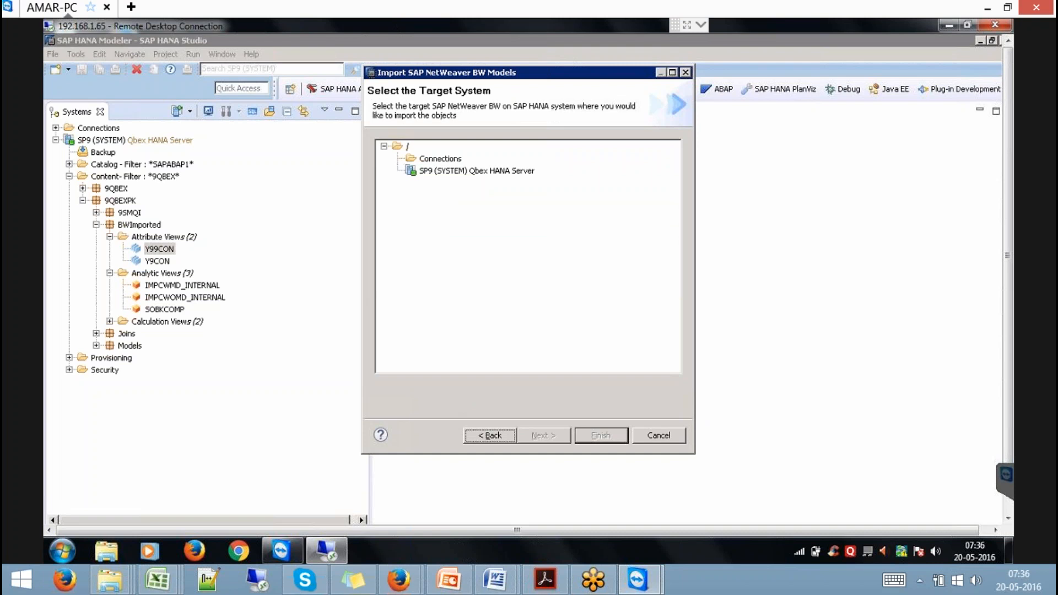
# - Target HANA system SP9, then search for query HANAQ and add it to the import
pyautogui.click(497, 165)
pyautogui.click(499, 170)
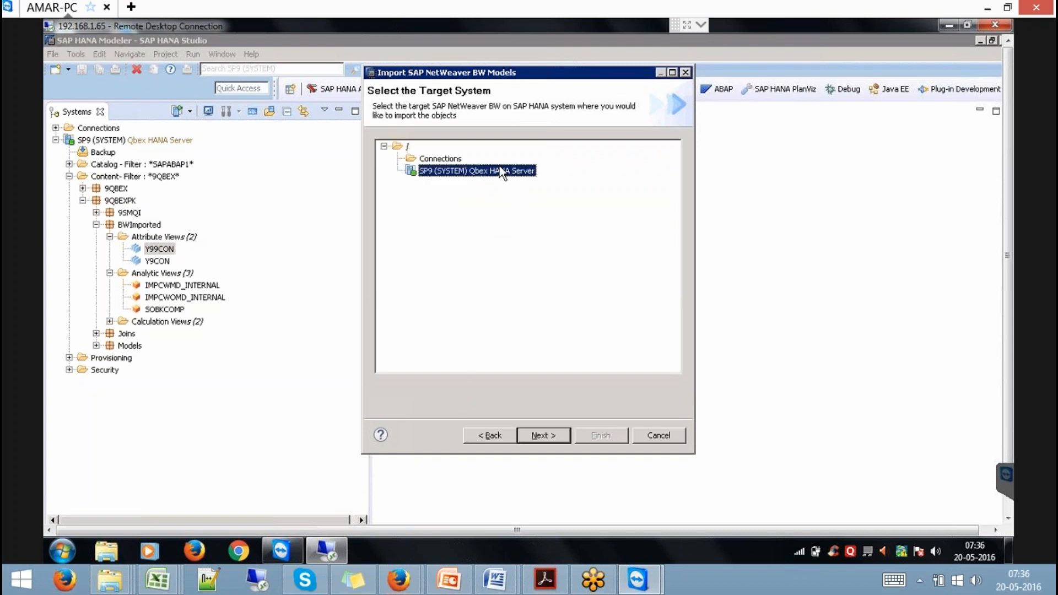
pyautogui.click(541, 435)
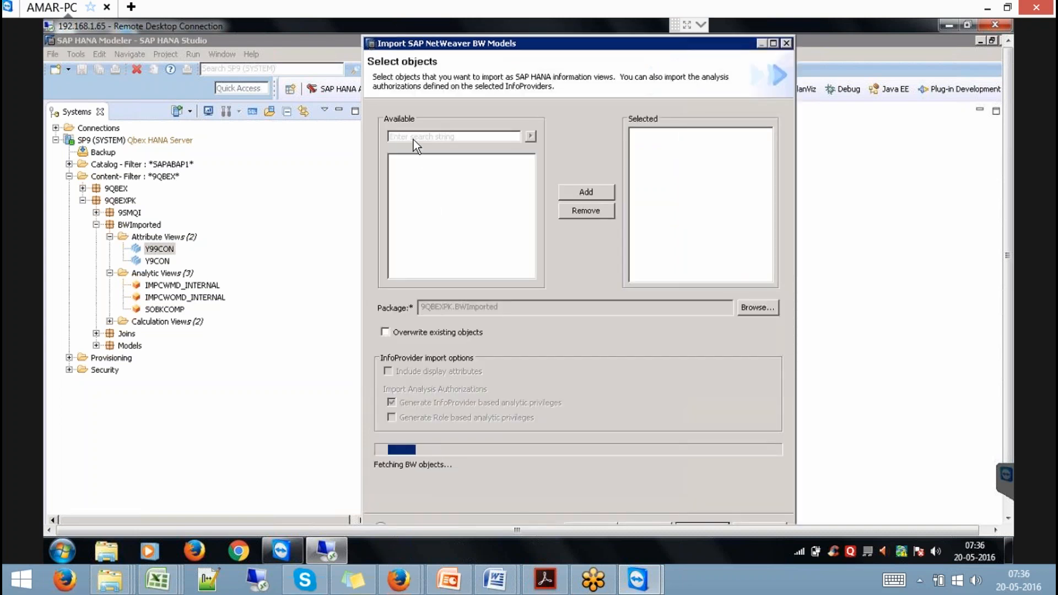
pyautogui.click(422, 137)
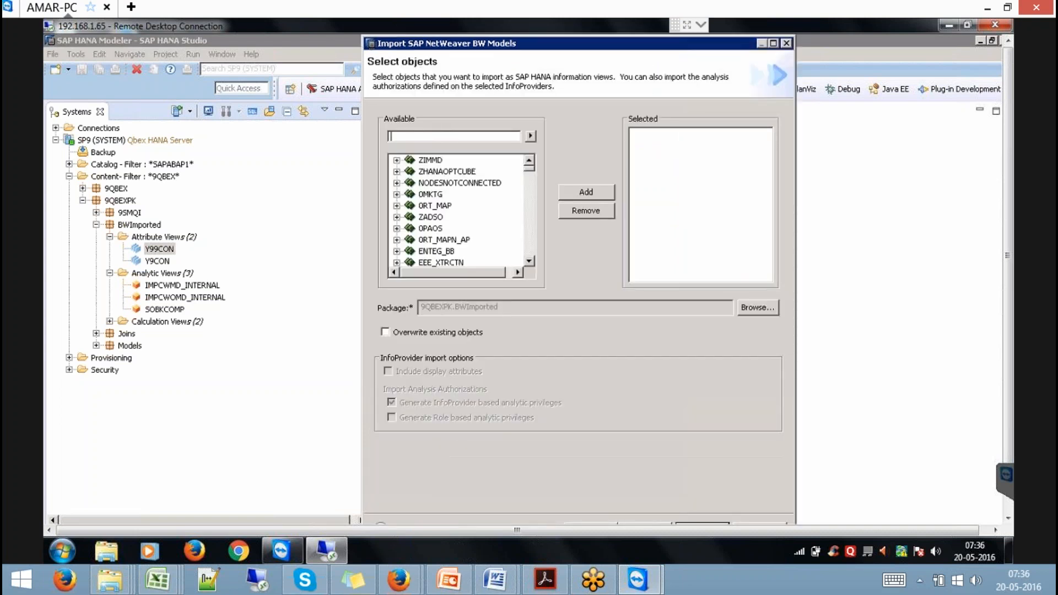
pyautogui.write('HANAQ')
pyautogui.click(528, 135)
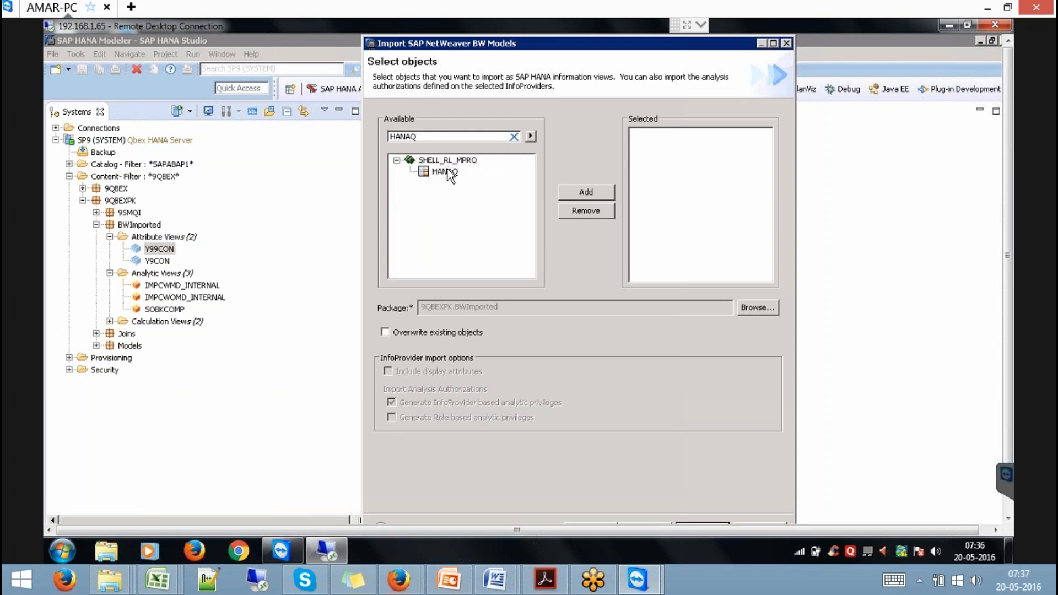
pyautogui.click(576, 191)
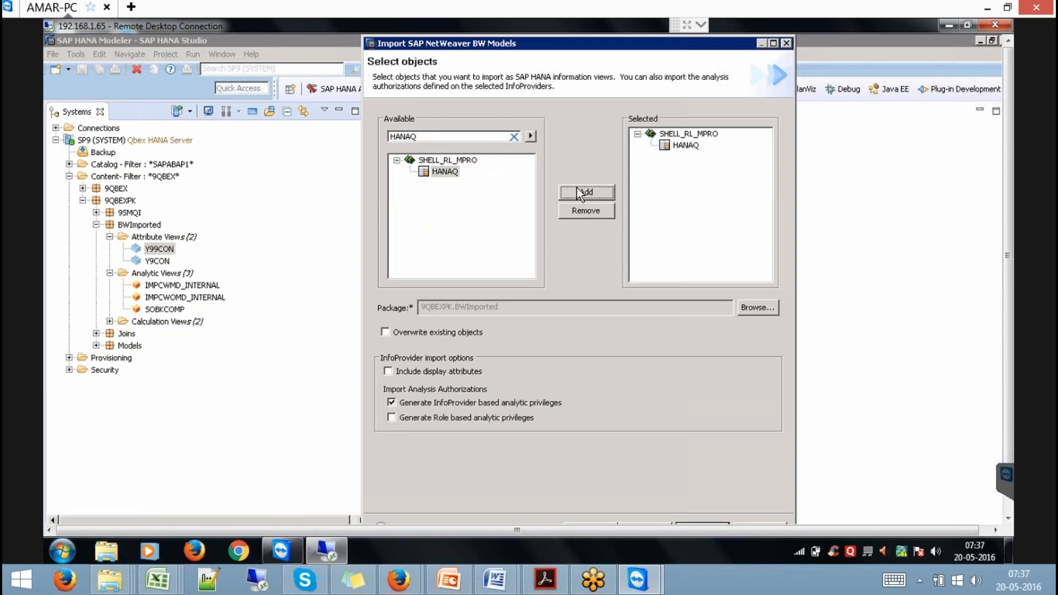
# - Enable overwriting existing objects and run the HANAQ import
pyautogui.click(465, 333)
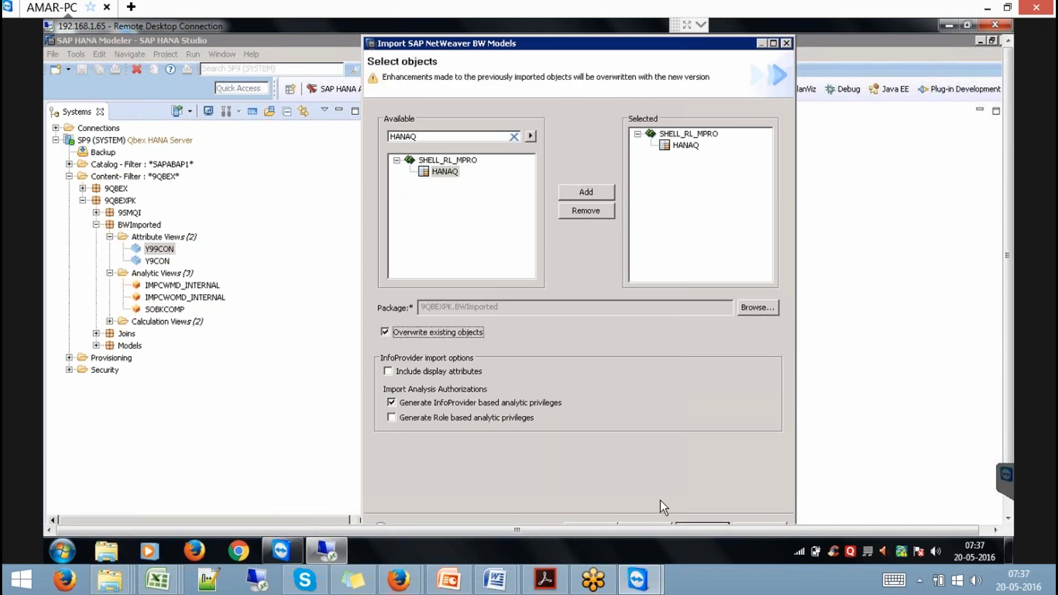
pyautogui.click(1002, 333)
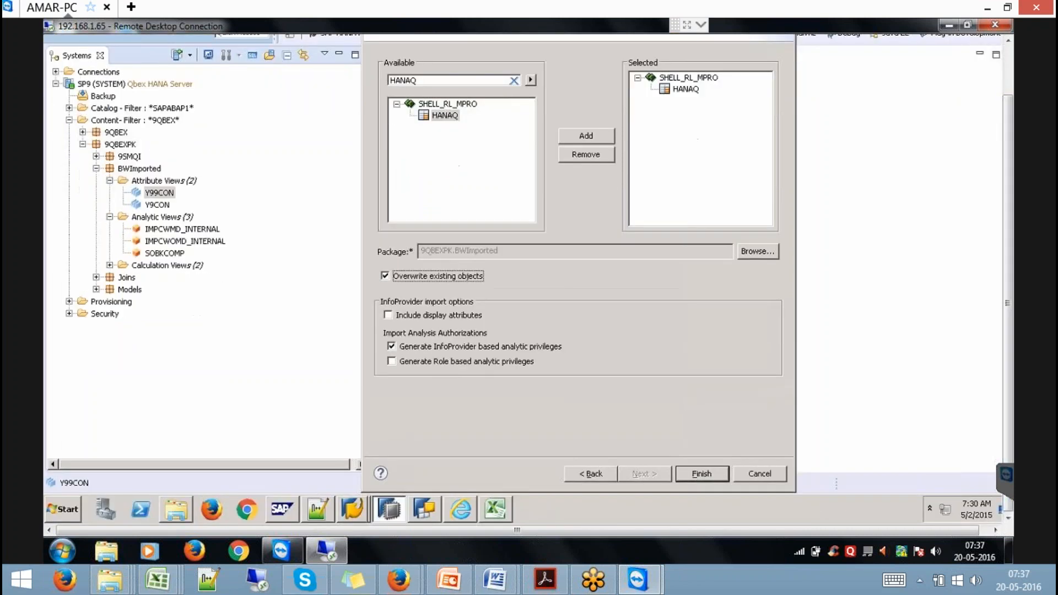
pyautogui.click(702, 474)
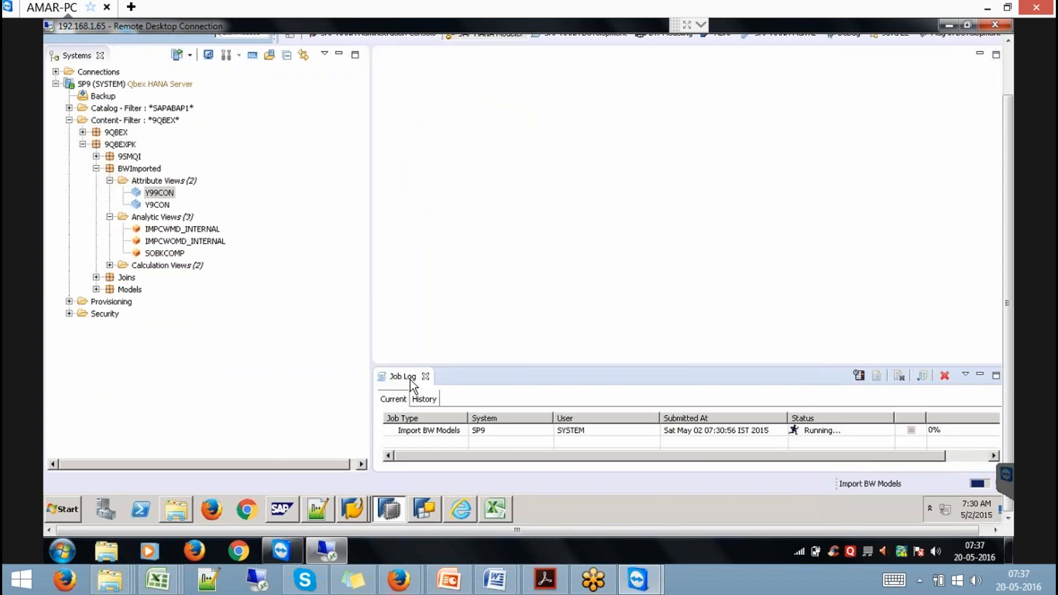
pyautogui.click(151, 170)
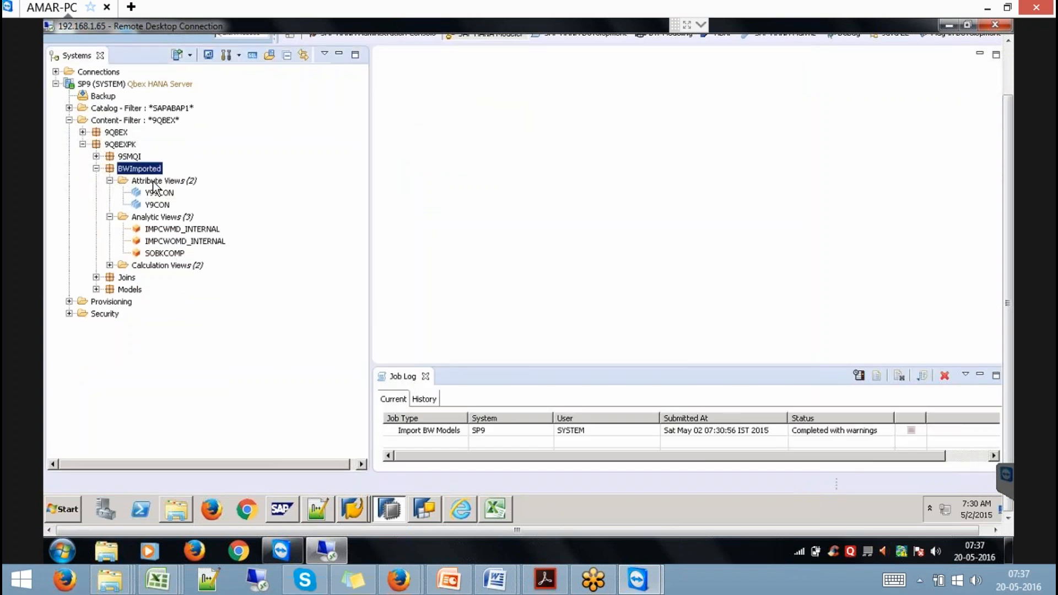
# - Refresh the BWImported package and open the HANAQ analytic view under query > Analytic Views
pyautogui.rightClick(151, 170)
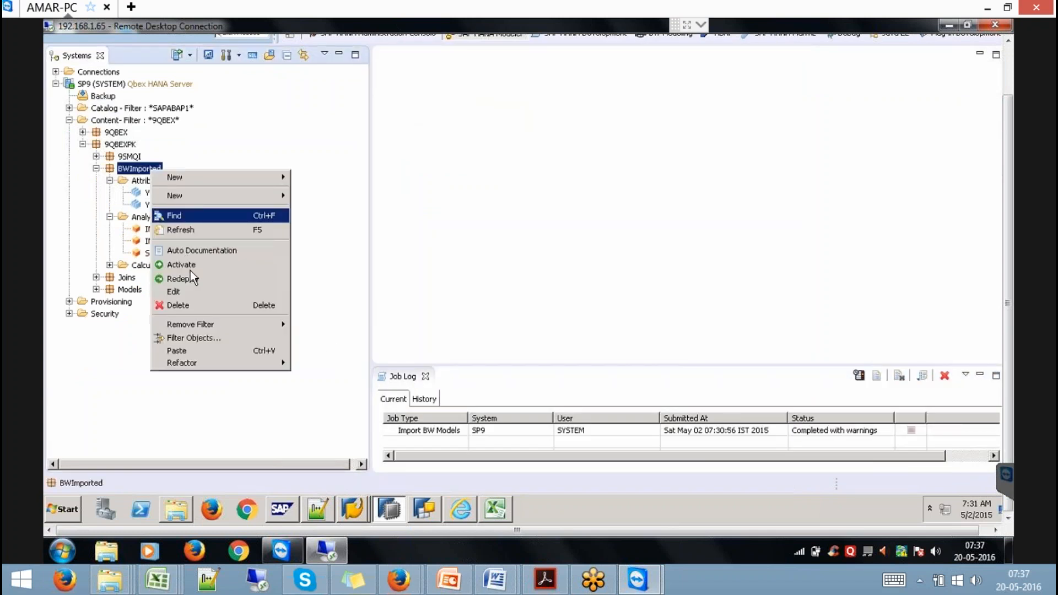
pyautogui.click(174, 229)
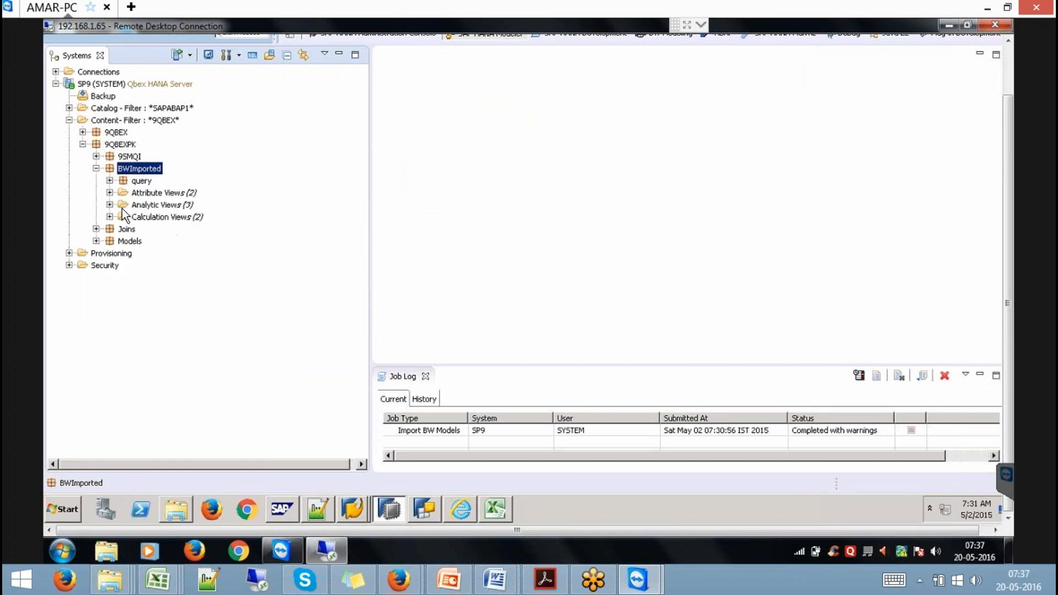
pyautogui.click(110, 181)
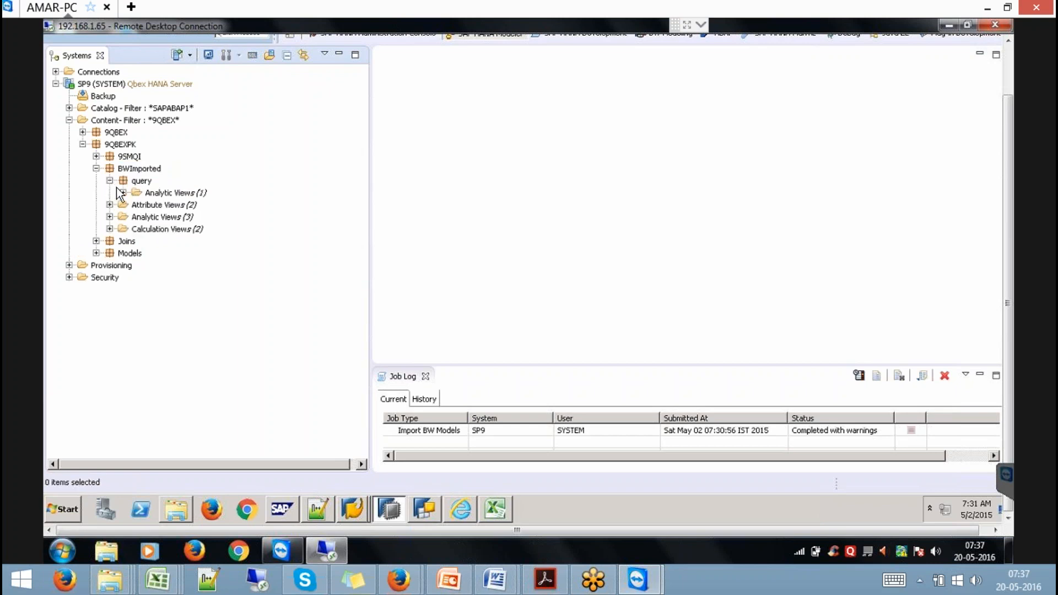
pyautogui.click(124, 192)
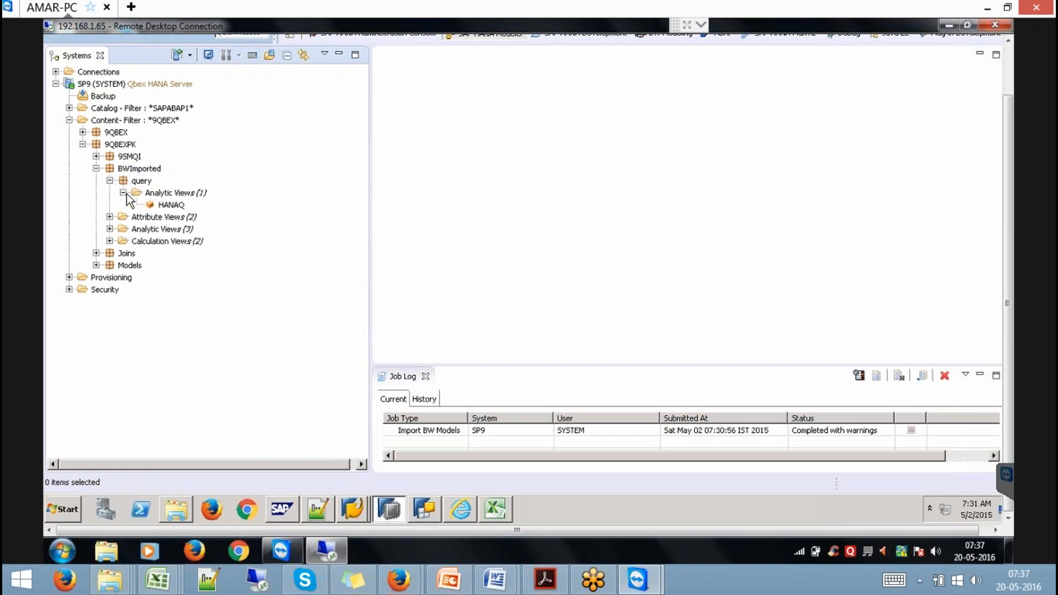
pyautogui.doubleClick(171, 205)
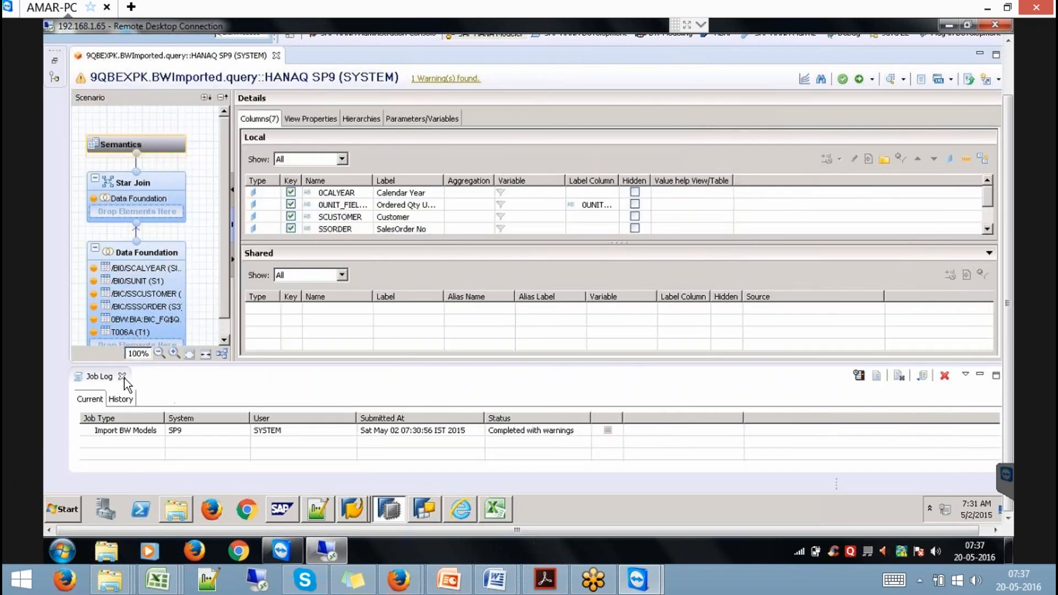
# - Auto-arrange the Data Foundation join diagram, check FIELDNM001, and open HANAQ's data preview
pyautogui.click(121, 376)
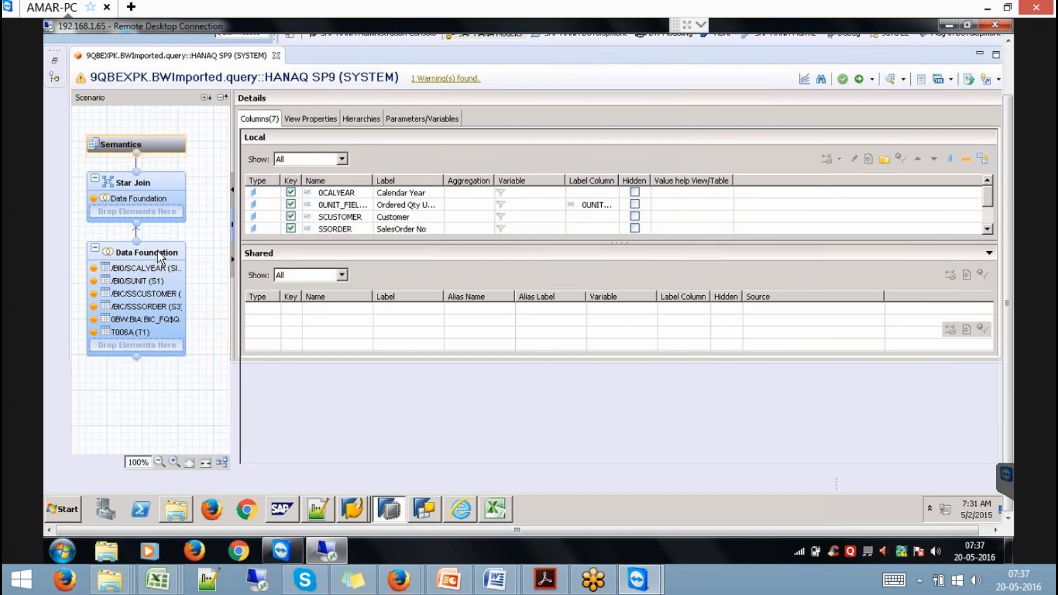
pyautogui.click(157, 251)
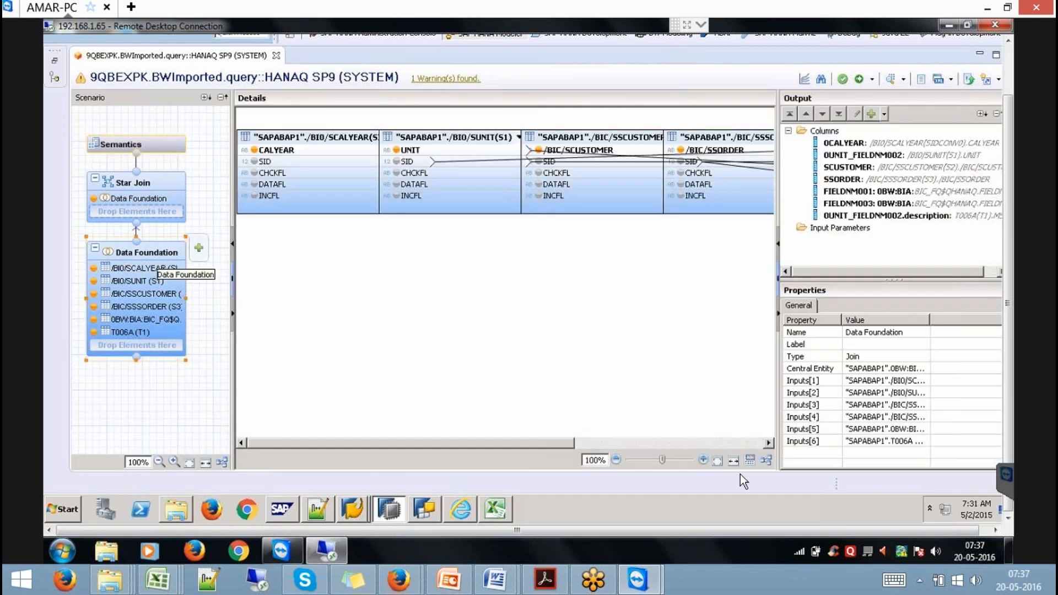
pyautogui.click(770, 459)
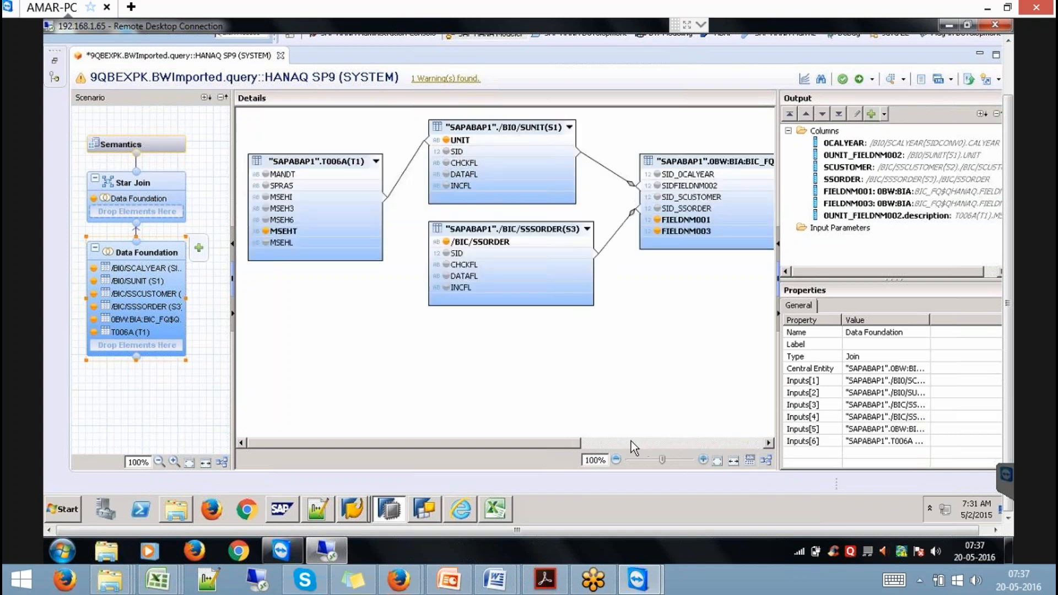
pyautogui.moveTo(566, 444); pyautogui.dragTo(663, 445)
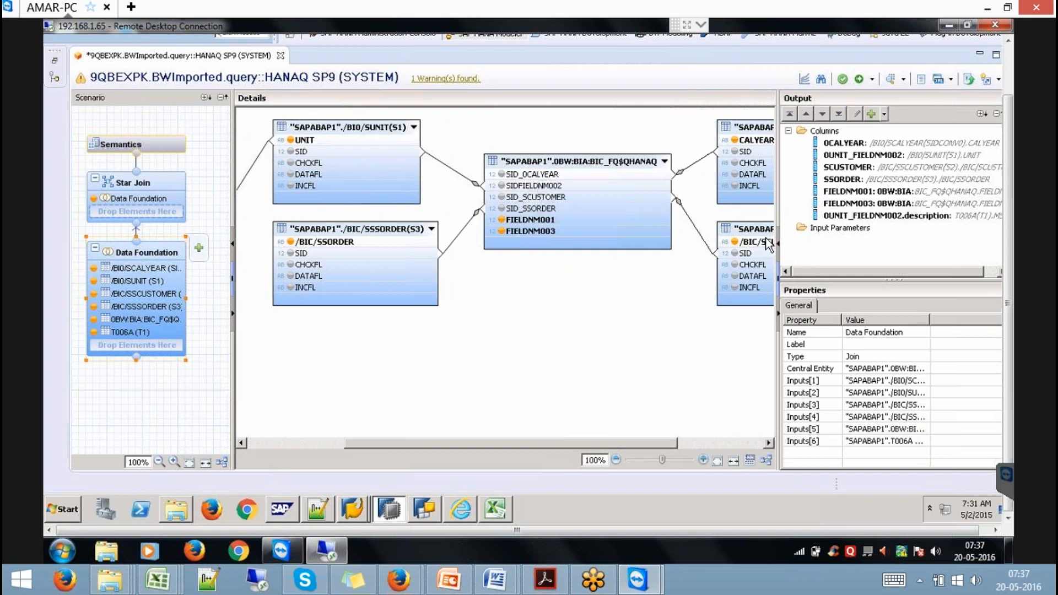
pyautogui.click(556, 220)
pyautogui.click(887, 78)
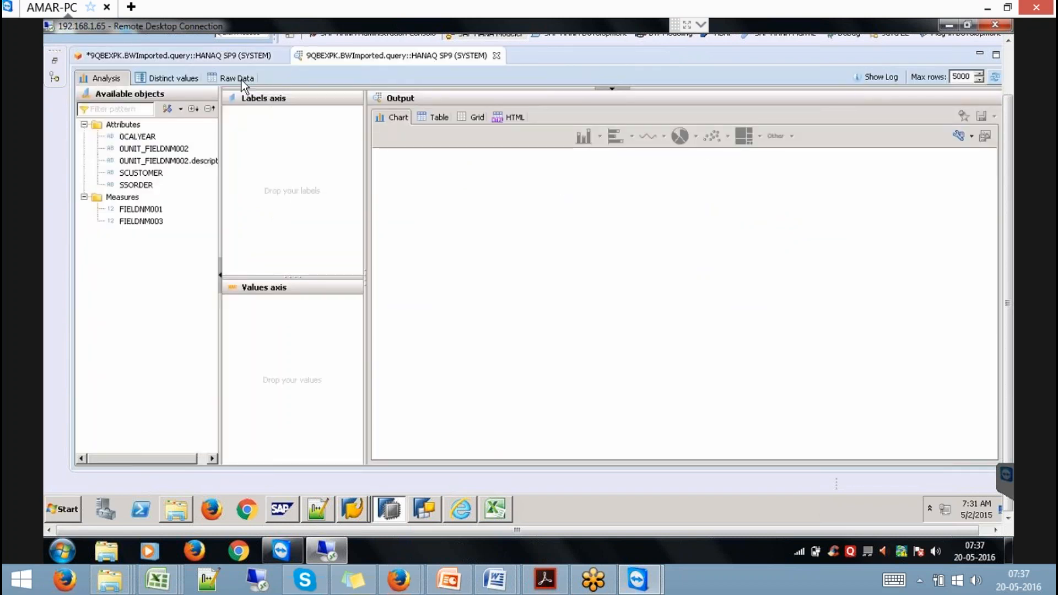
# - Analyse the HANAQ preview with 0CALYEAR as labels and FIELDNM001, FIELDNM003 as values
pyautogui.click(242, 81)
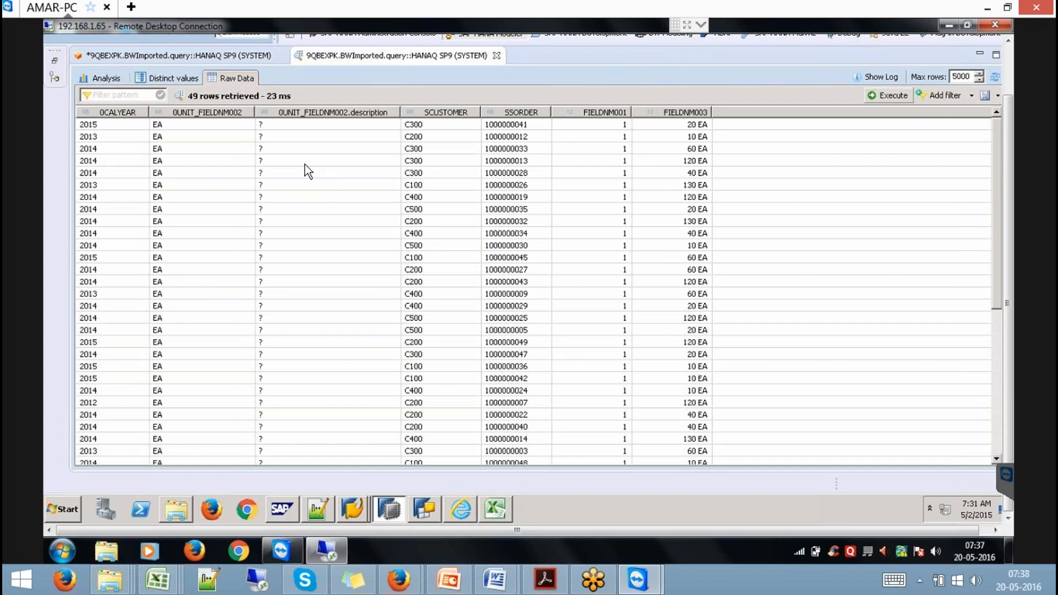
pyautogui.click(104, 77)
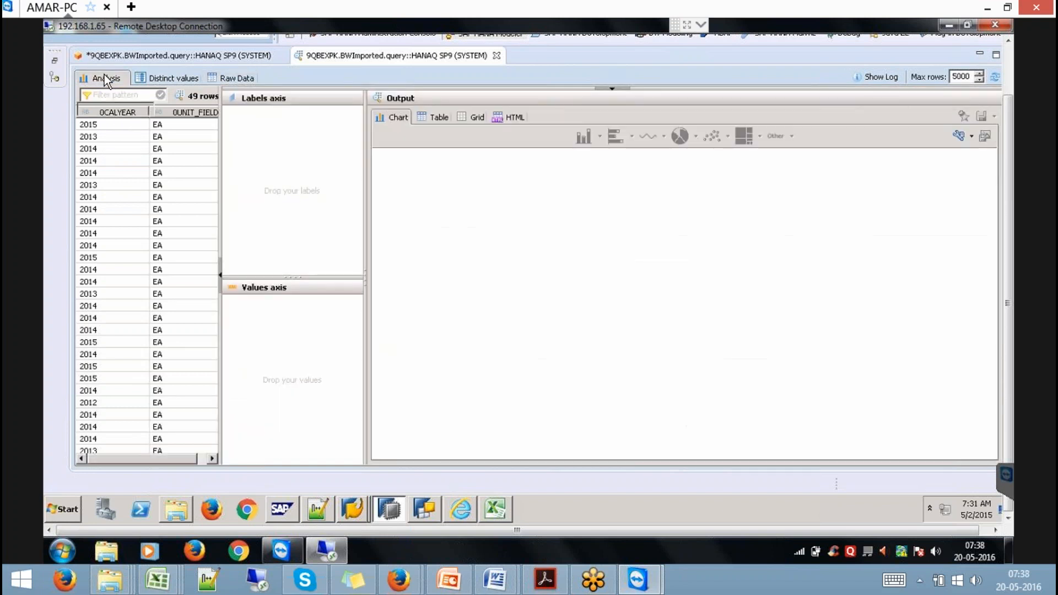
pyautogui.moveTo(227, 139); pyautogui.dragTo(237, 115)
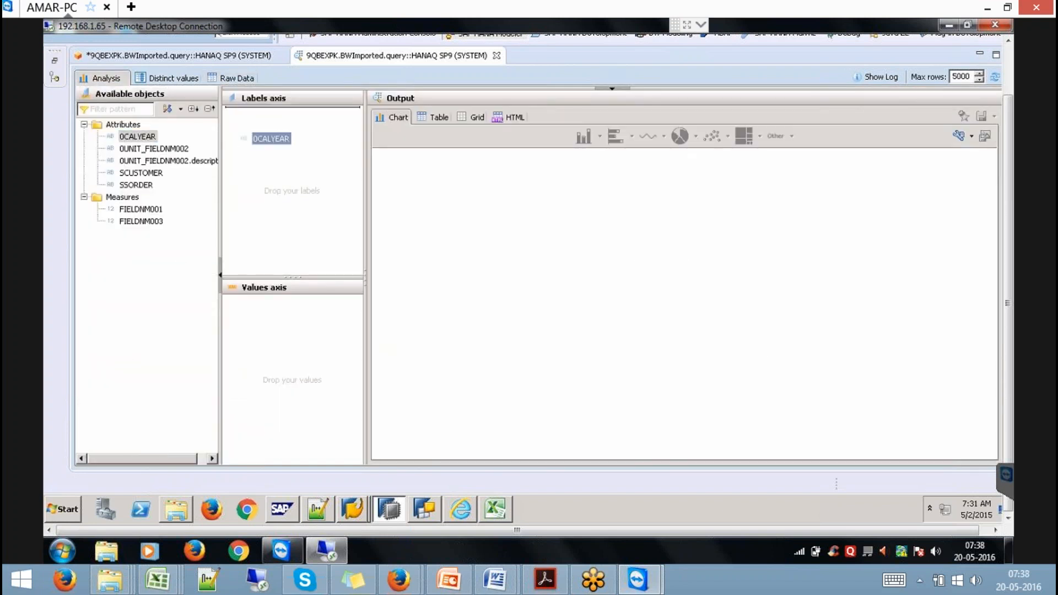
pyautogui.moveTo(152, 214); pyautogui.dragTo(237, 302)
pyautogui.moveTo(154, 226); pyautogui.dragTo(248, 316)
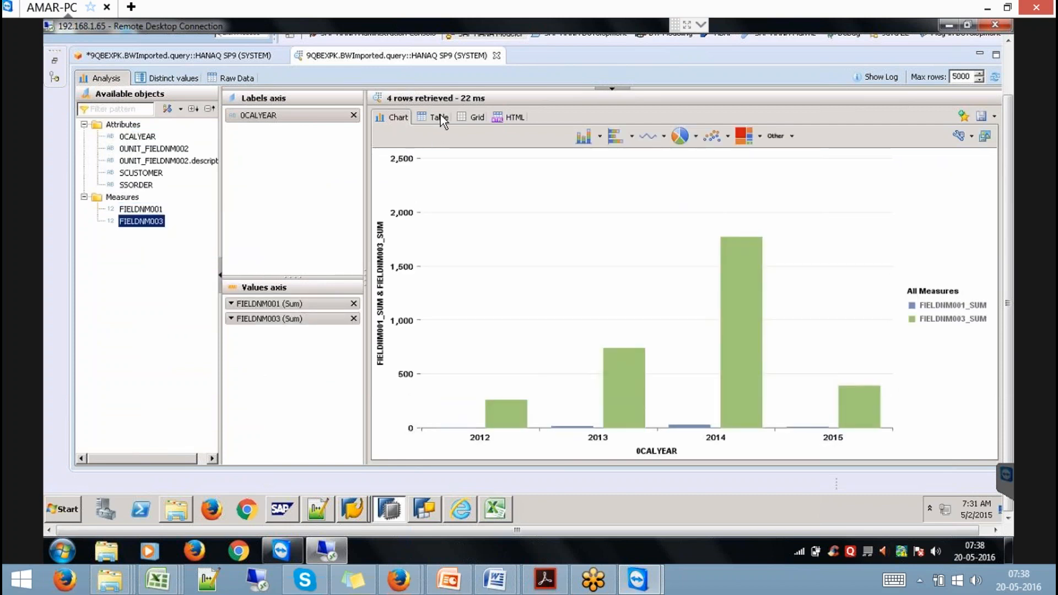
# - Show the yearly totals as a table, select the 2012 row, then bring SAP Easy Access forward
pyautogui.click(440, 115)
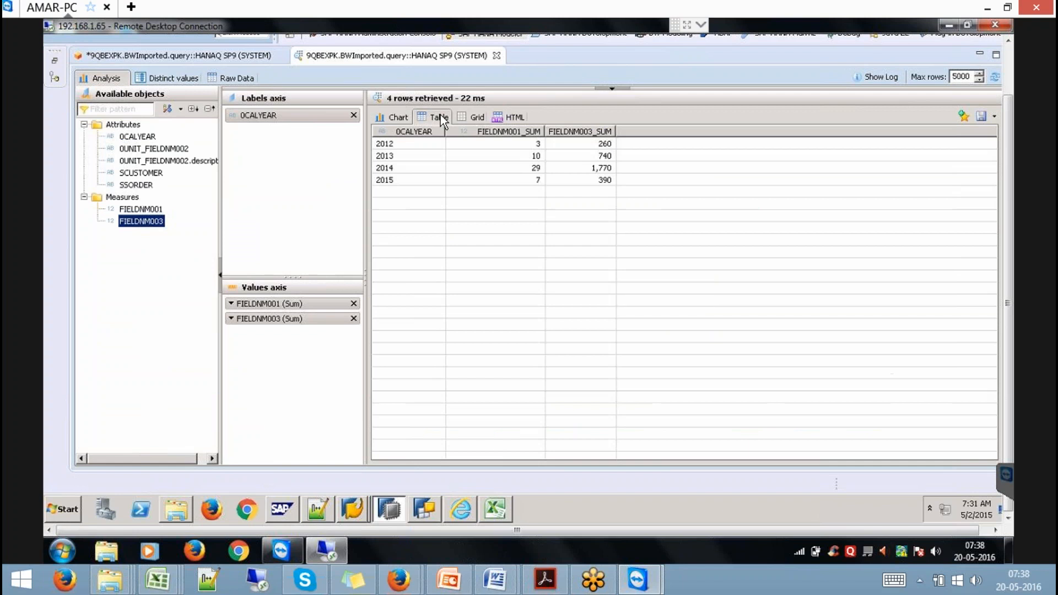
pyautogui.click(428, 145)
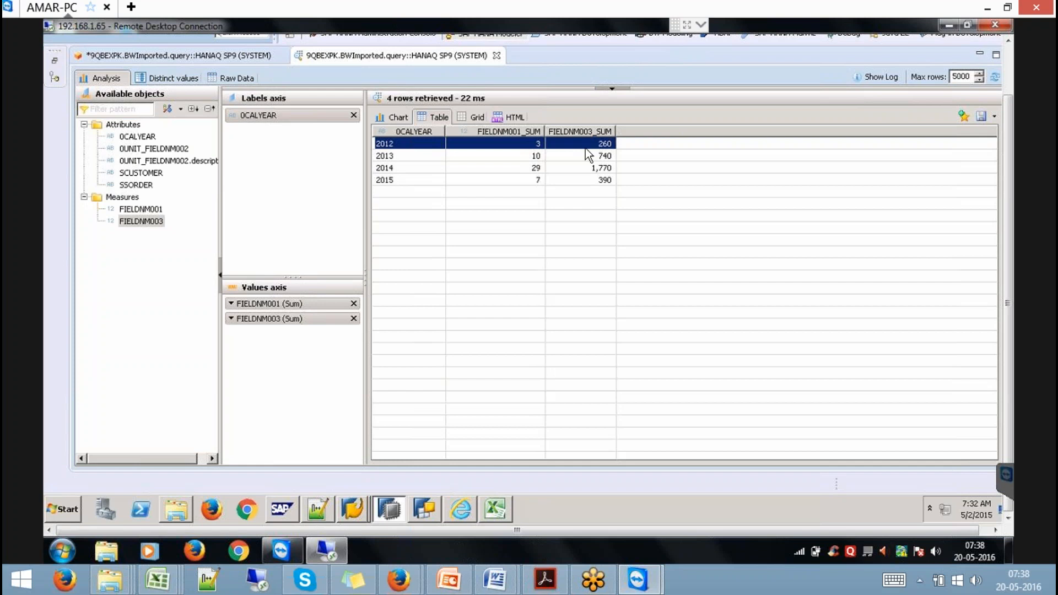
pyautogui.click(359, 510)
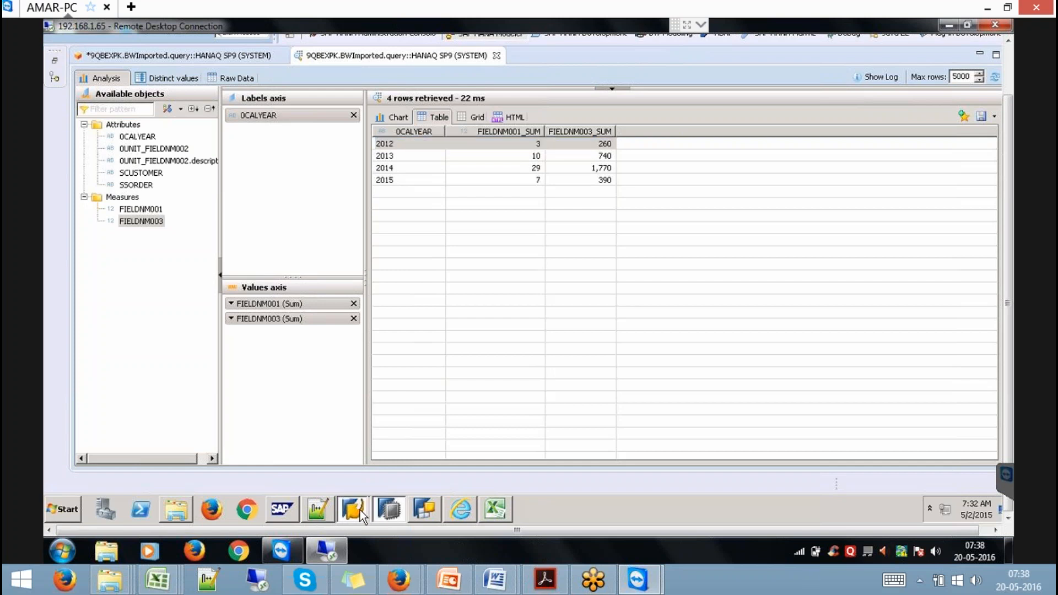
pyautogui.click(345, 478)
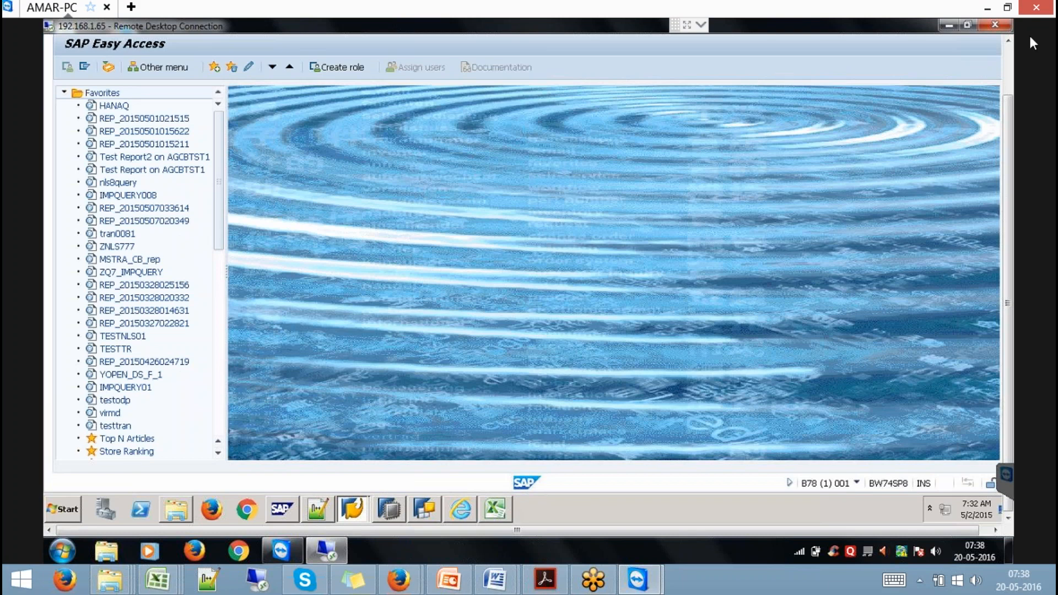
# - Open the Data Warehousing Workbench with /NRSA1
pyautogui.click(1006, 59)
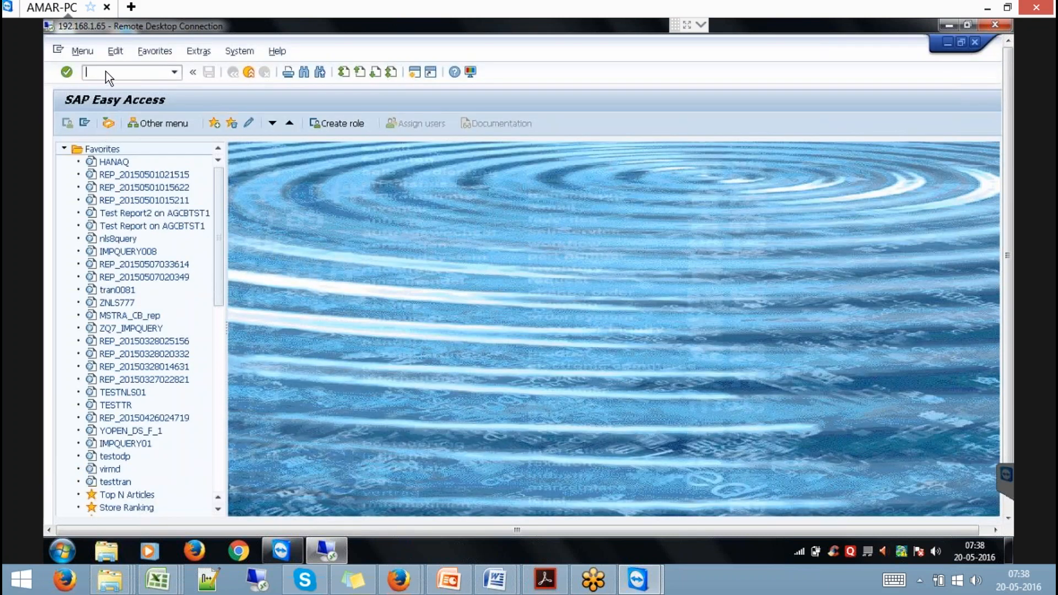
pyautogui.write('/NRSA1')
pyautogui.press('Return')
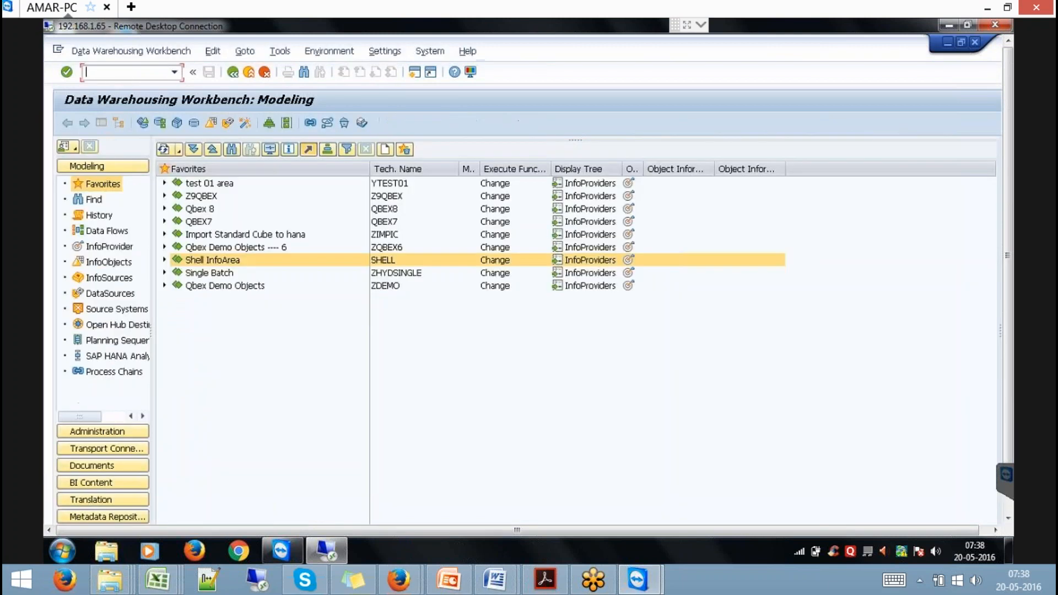
# - Expand Shell InfoArea > Virtual Layer > Sales Order Cube for 2012 and open DTP SWDSSO -> SICSORD12
pyautogui.click(164, 260)
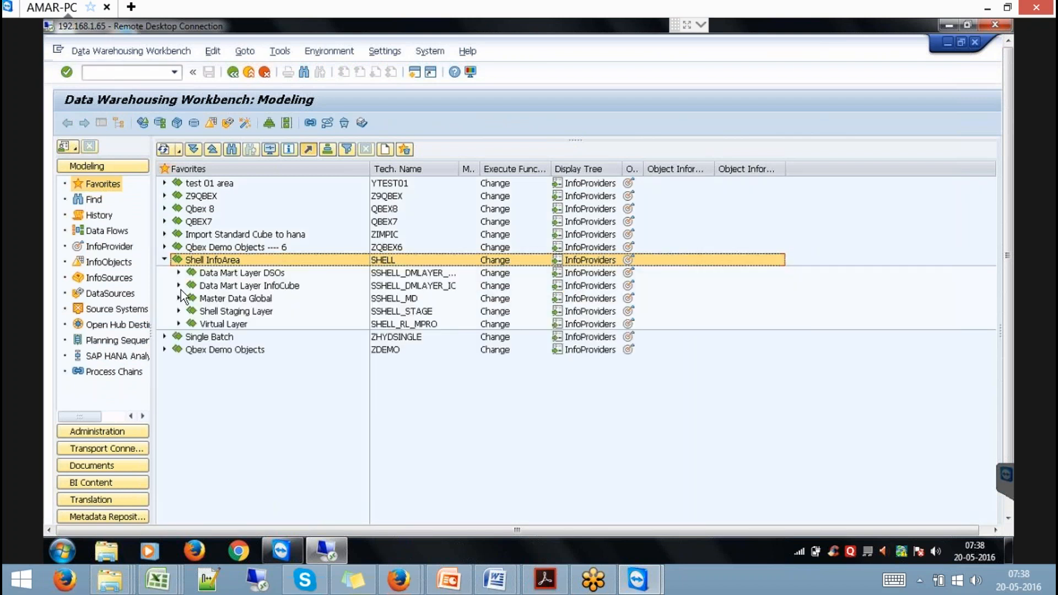
pyautogui.click(178, 324)
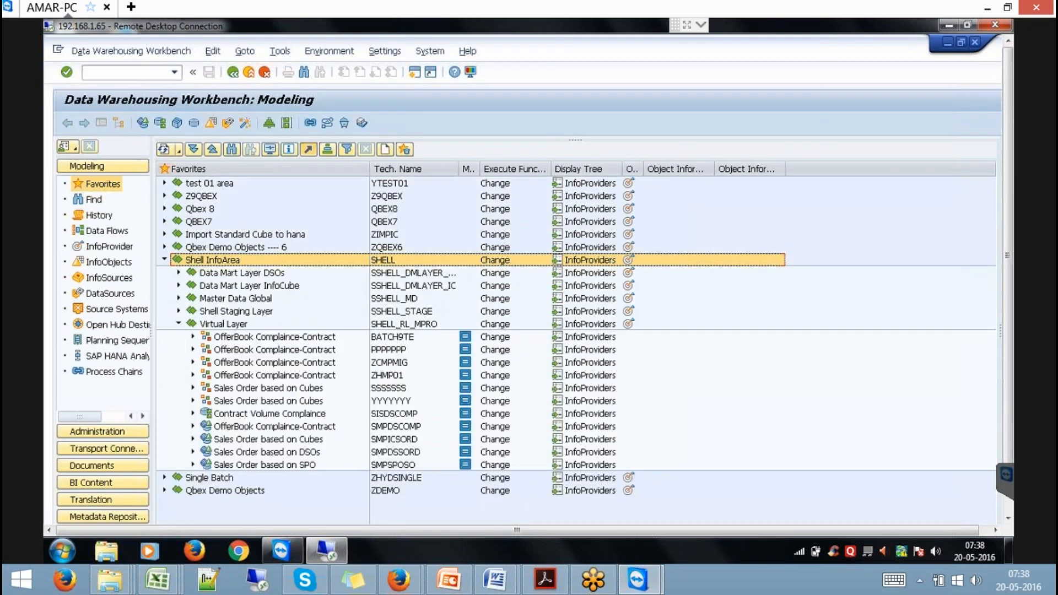
pyautogui.click(192, 439)
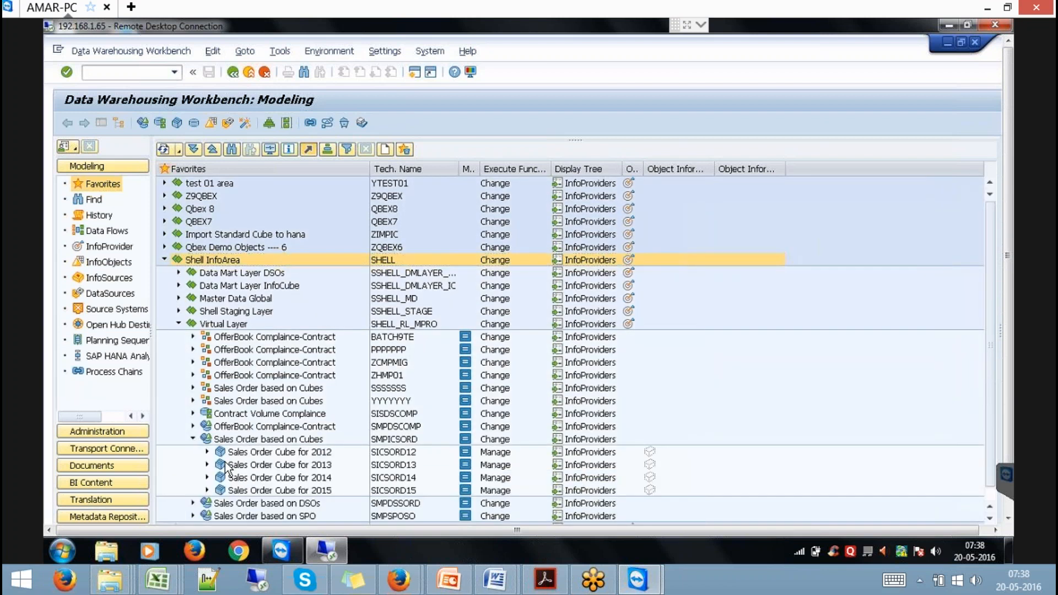
pyautogui.click(208, 452)
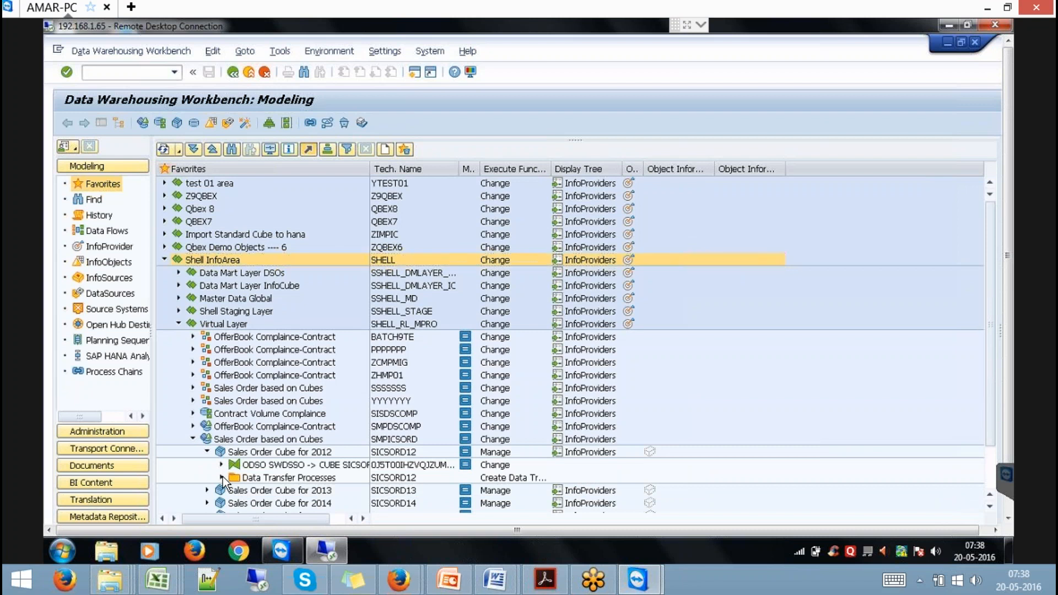
pyautogui.click(222, 477)
pyautogui.click(276, 477)
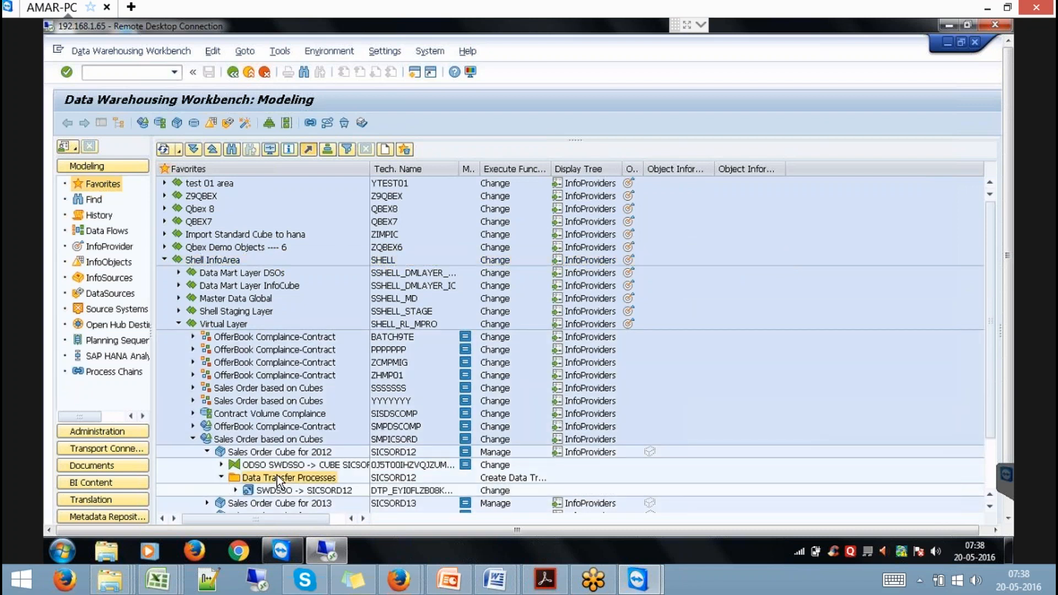
pyautogui.rightClick(277, 475)
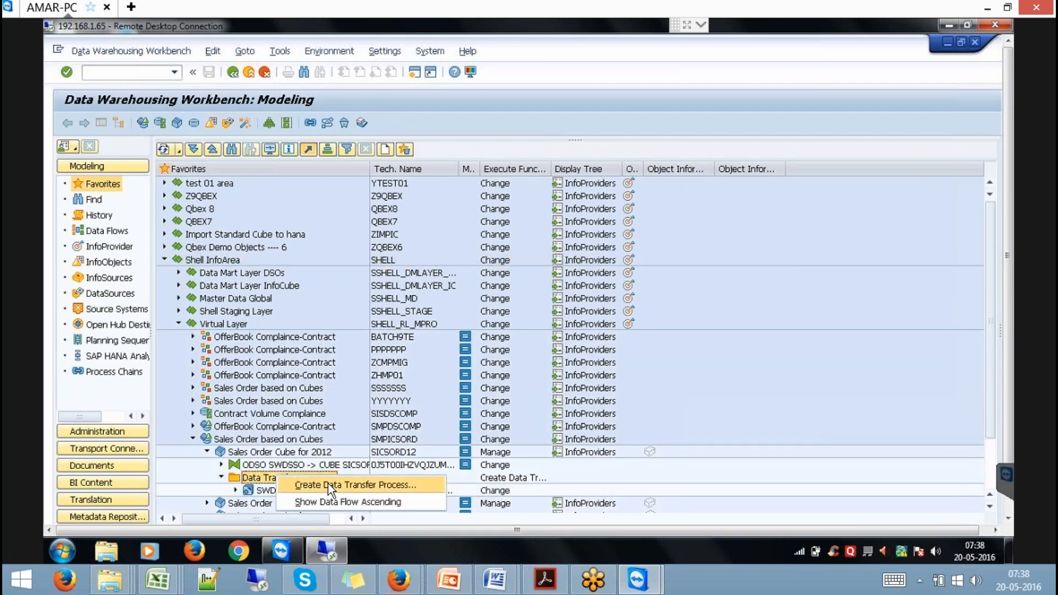
pyautogui.click(328, 483)
pyautogui.click(528, 478)
pyautogui.doubleClick(315, 491)
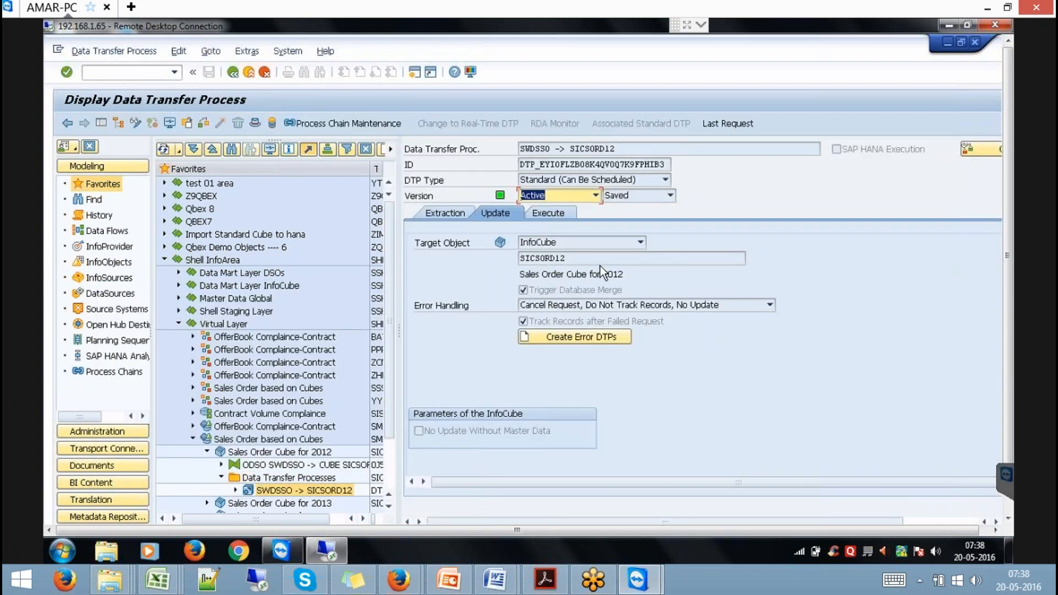
# - Create a new SWDSSO -> SICSORD12 data transfer process with extraction mode Full
pyautogui.click(454, 213)
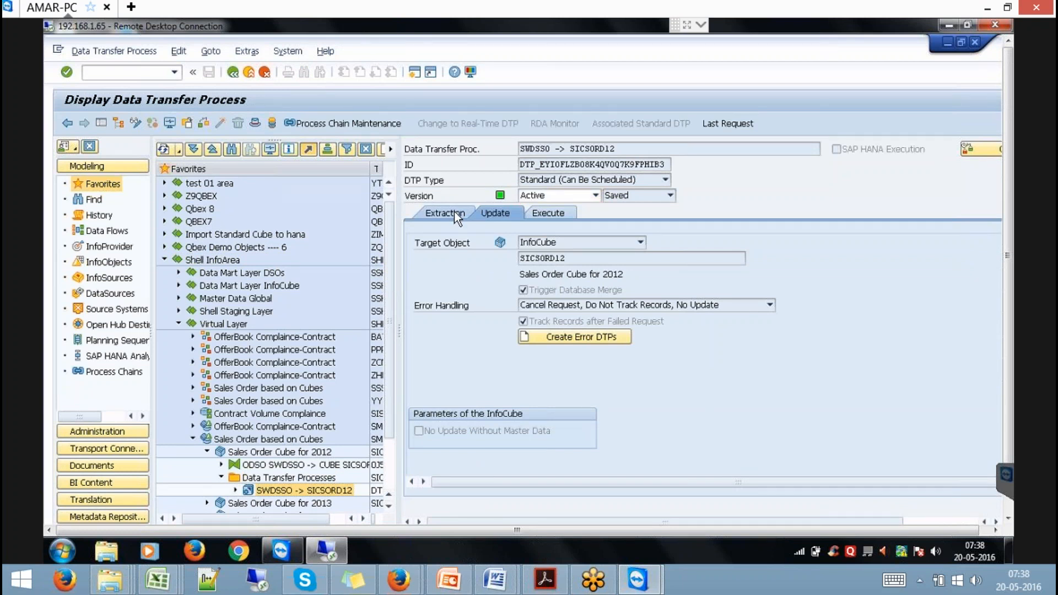
pyautogui.click(285, 477)
pyautogui.rightClick(285, 477)
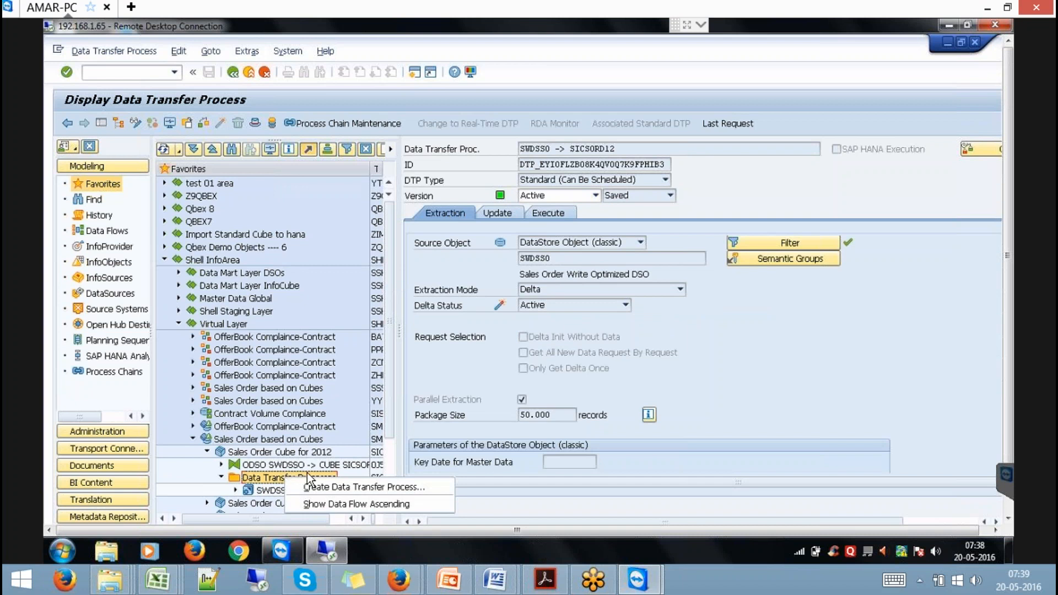
pyautogui.click(343, 487)
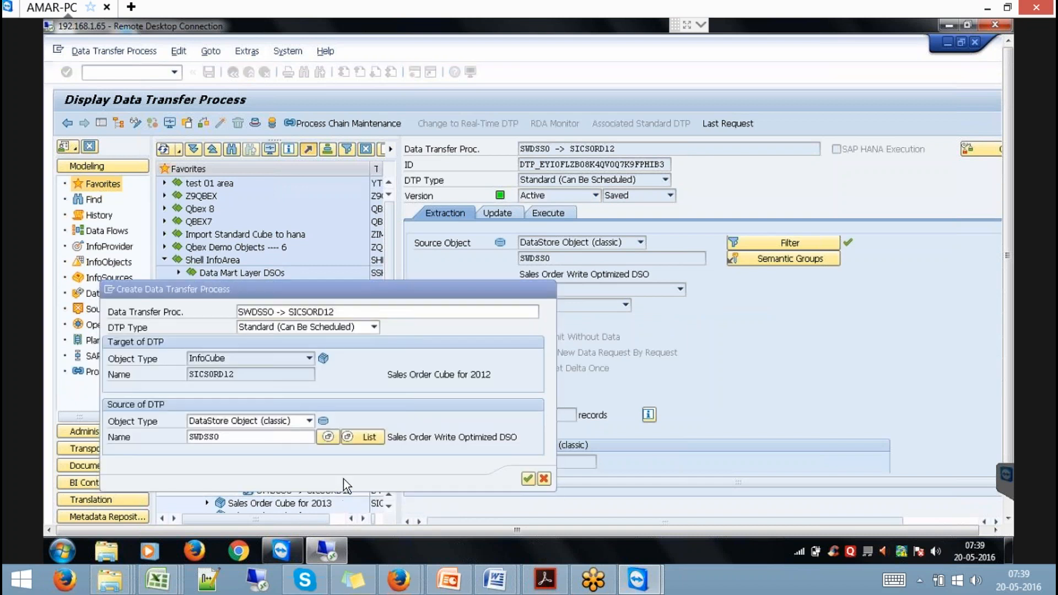
pyautogui.click(527, 478)
pyautogui.click(551, 289)
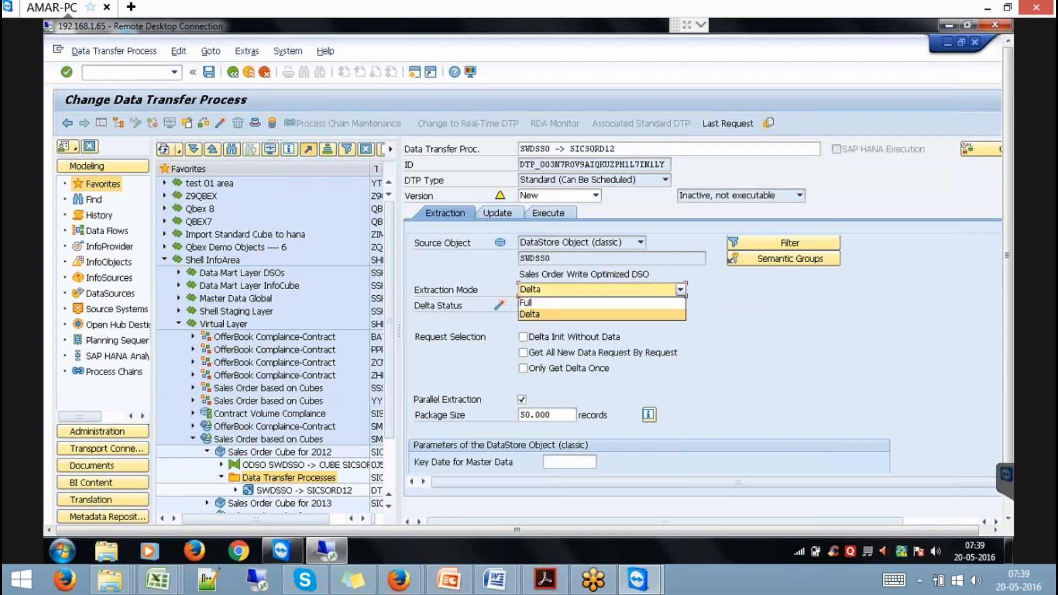
pyautogui.click(533, 301)
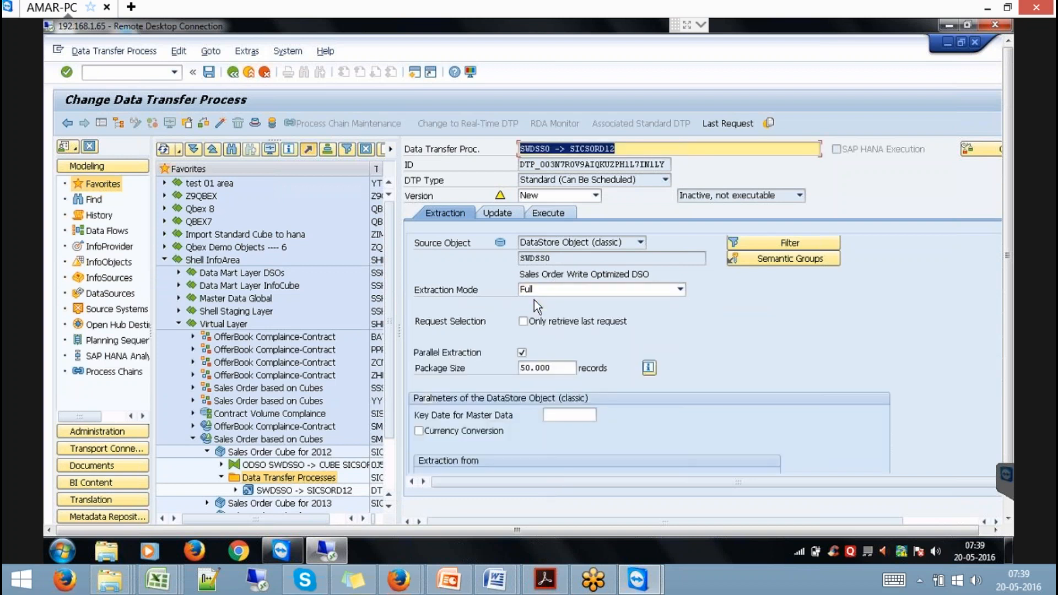
# - Activate and execute the DTP, then refresh the monitor until request 555 is green
pyautogui.click(221, 122)
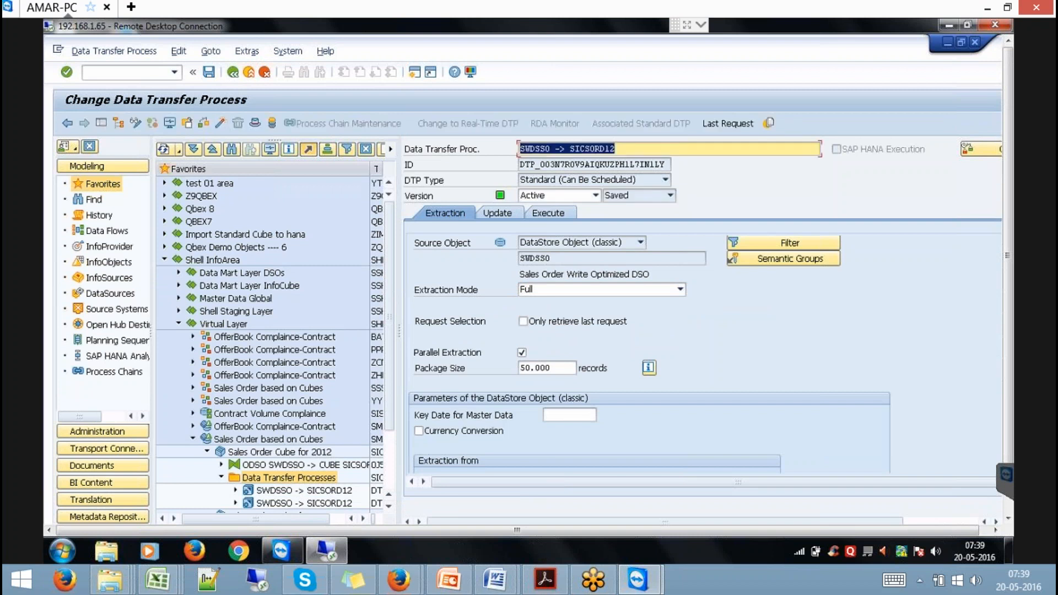
pyautogui.click(550, 212)
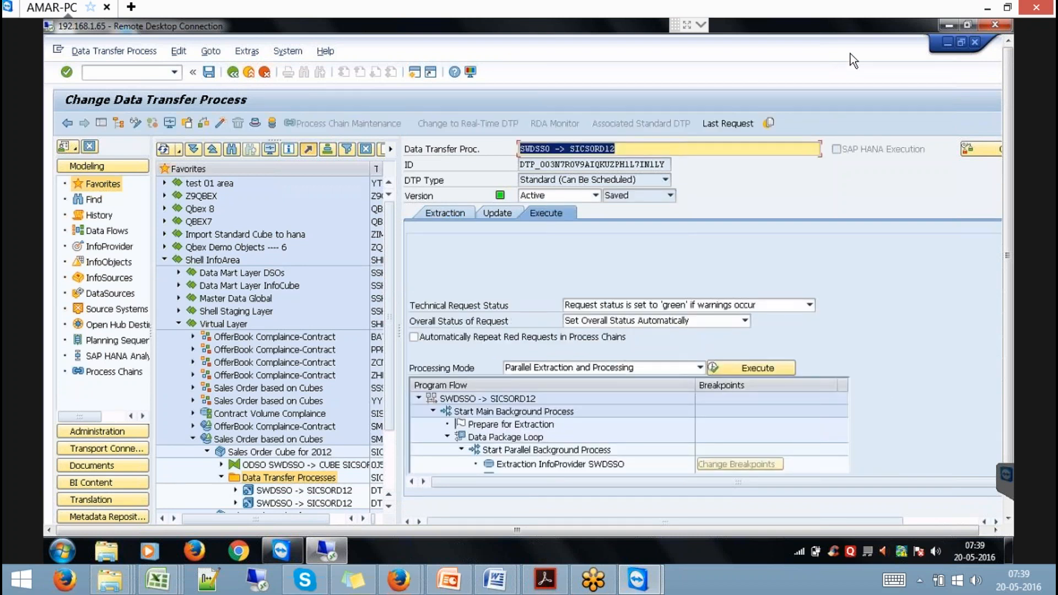
pyautogui.click(754, 367)
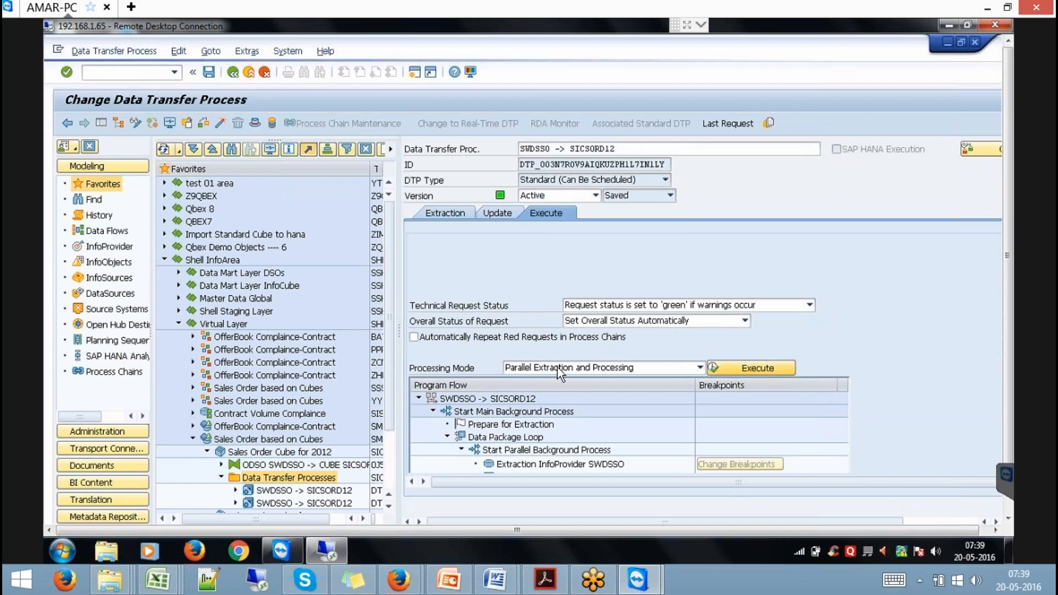
pyautogui.click(259, 326)
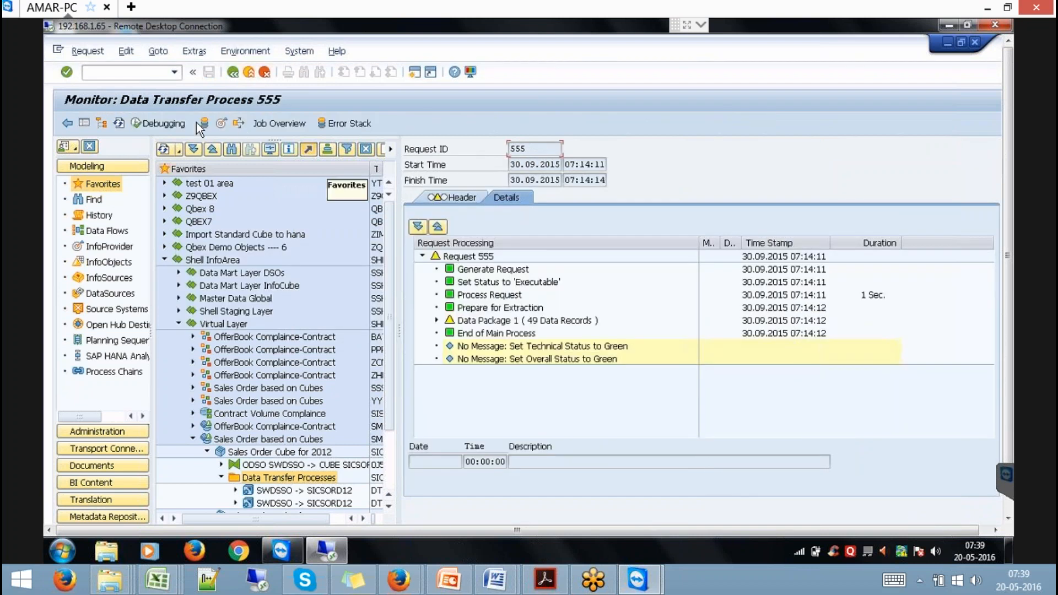
pyautogui.click(119, 123)
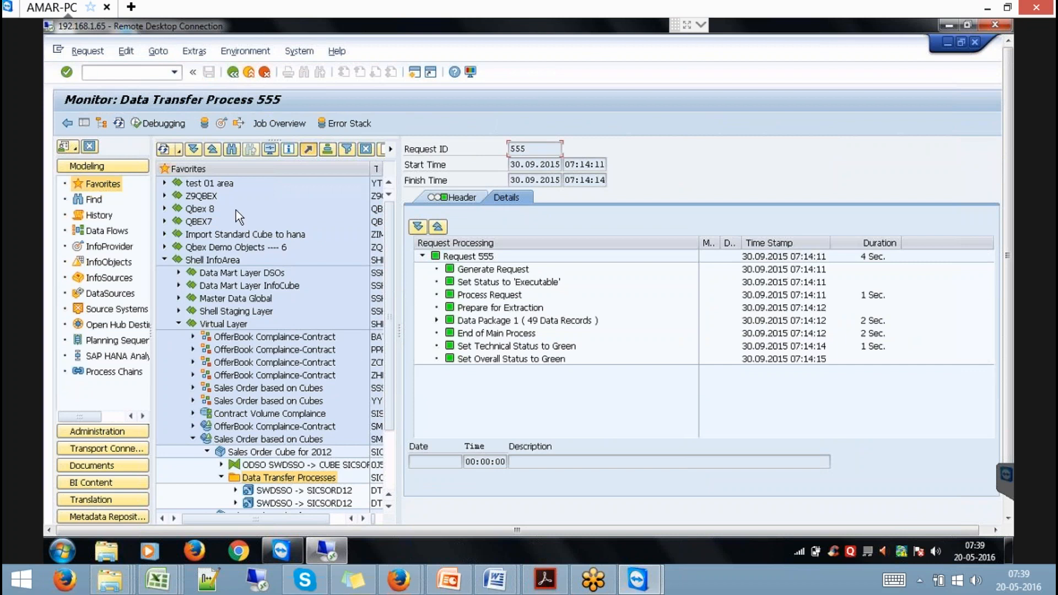
pyautogui.click(139, 74)
# - Run query SMPICSORD/HANAQ in /NRSRT and drop Customer and SalesOrder No from the rows
pyautogui.write('/NRSRT')
pyautogui.press('Return')
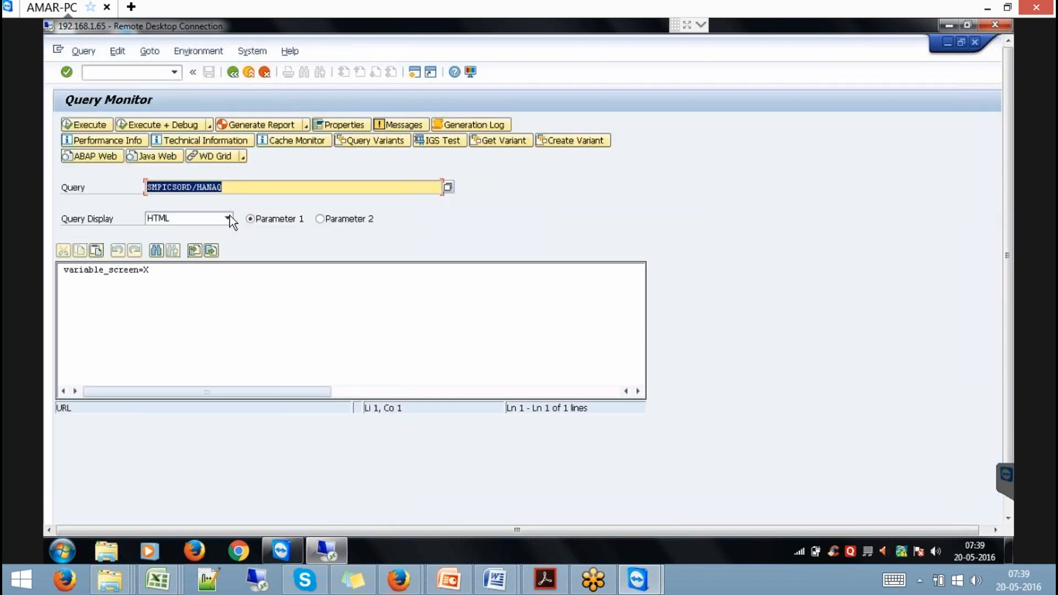
pyautogui.click(98, 125)
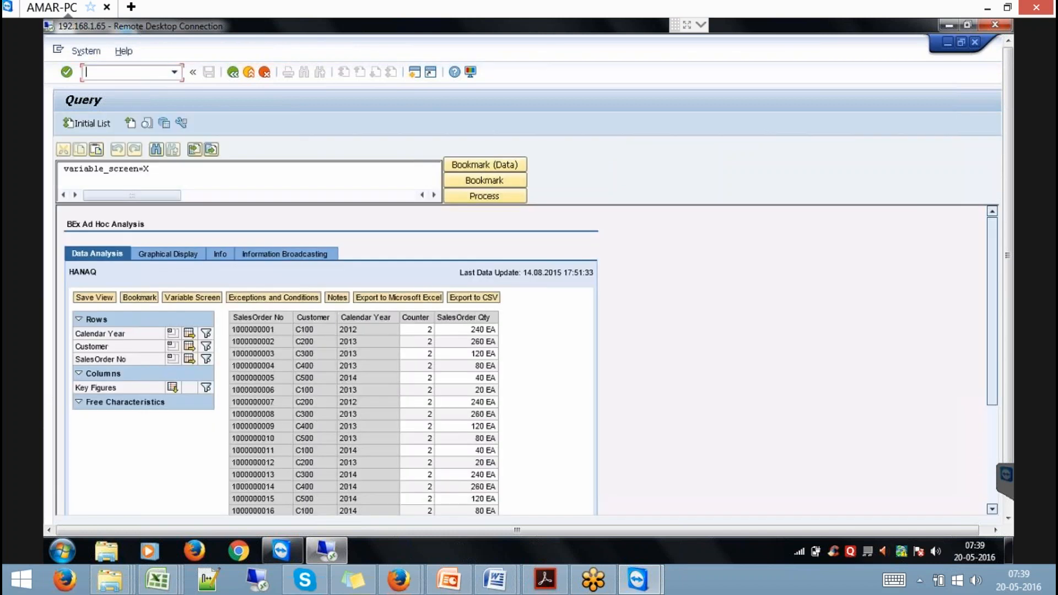
pyautogui.click(172, 346)
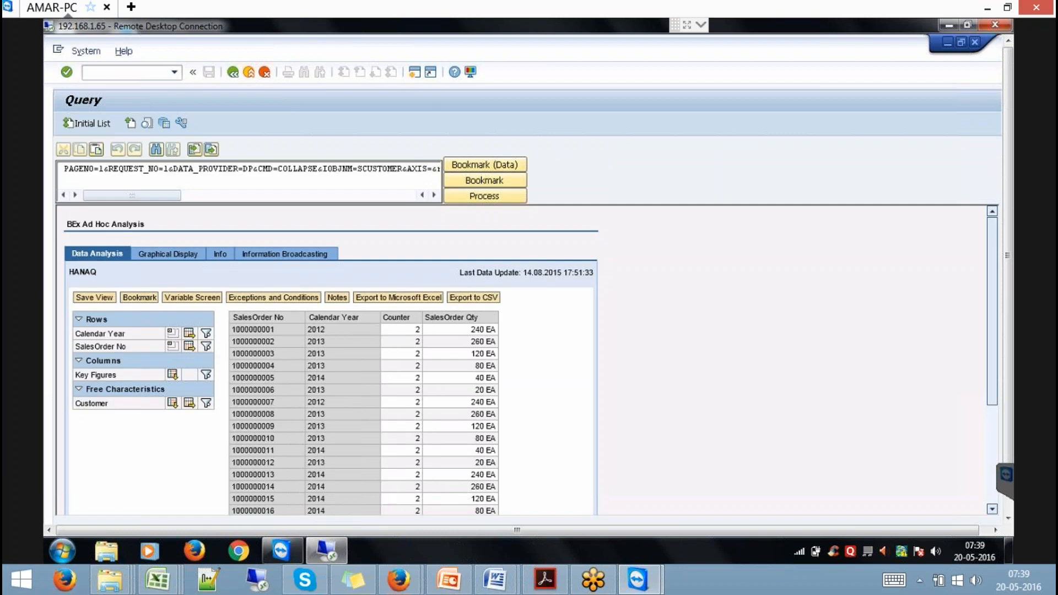
pyautogui.click(173, 346)
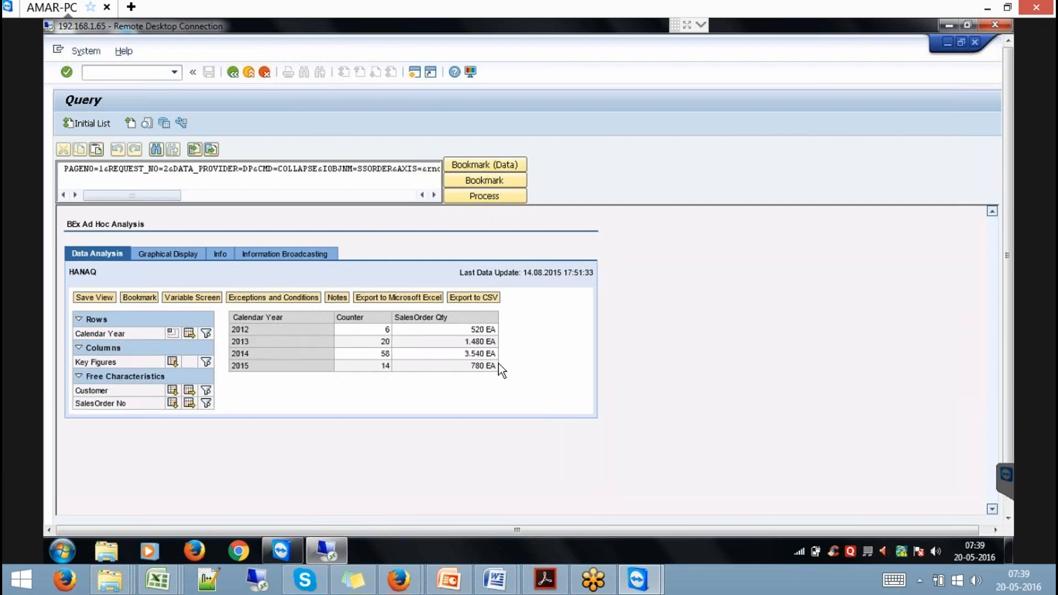
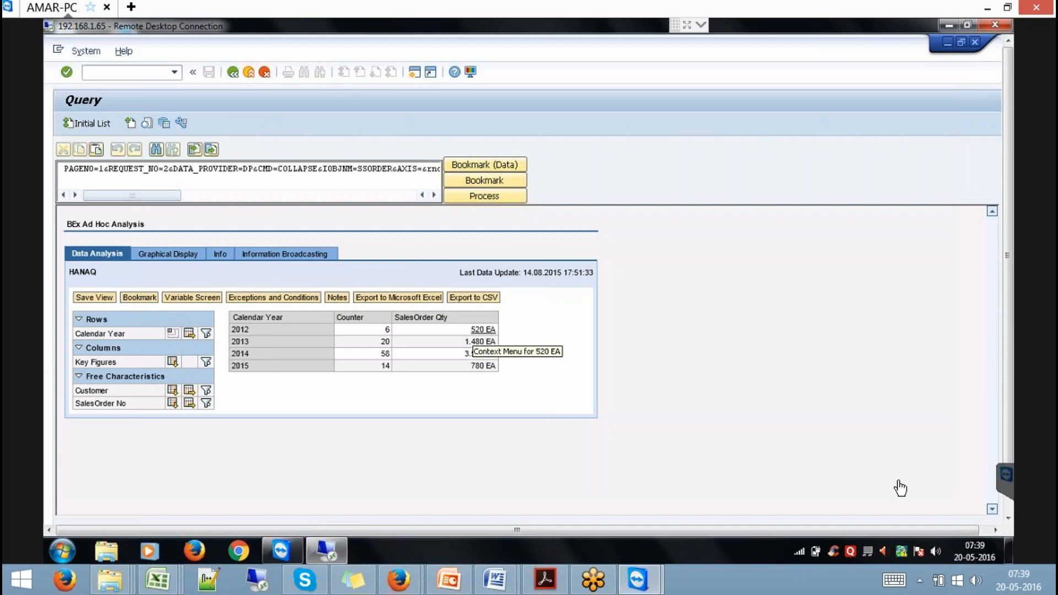
# - Switch to HANA Studio's HANAQ data preview listing four yearly 0CALYEAR rows
pyautogui.click(1007, 518)
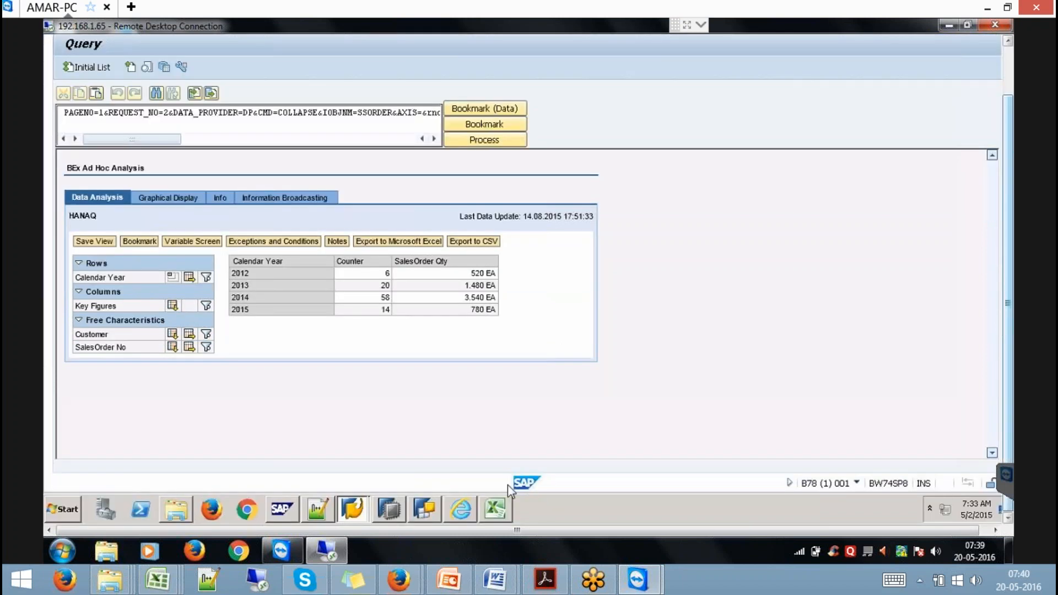
pyautogui.click(380, 502)
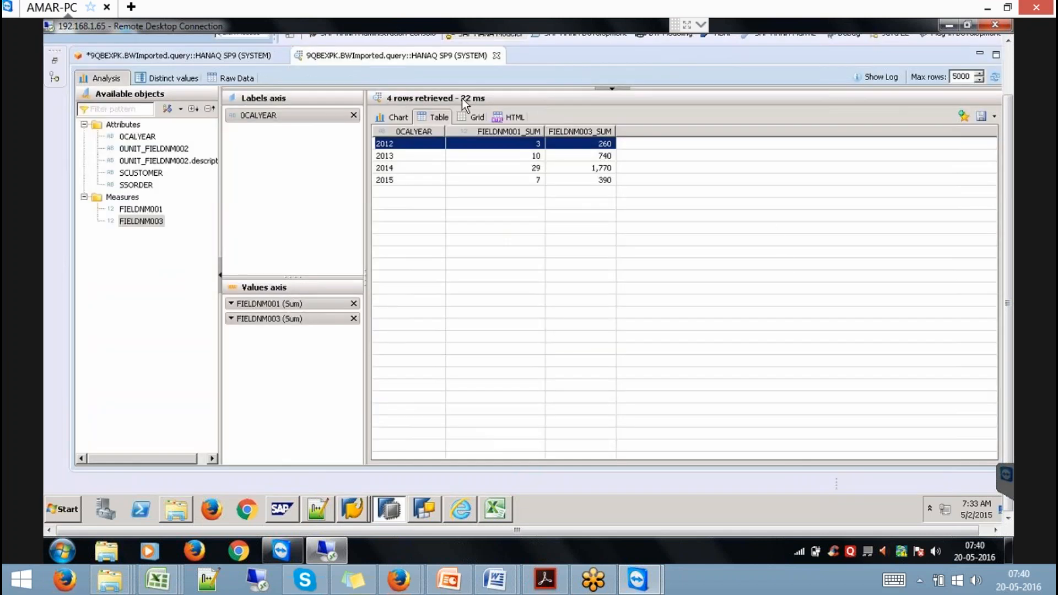
# - Close the second data preview and the HANAQ view editor, answering the save prompt
pyautogui.click(495, 55)
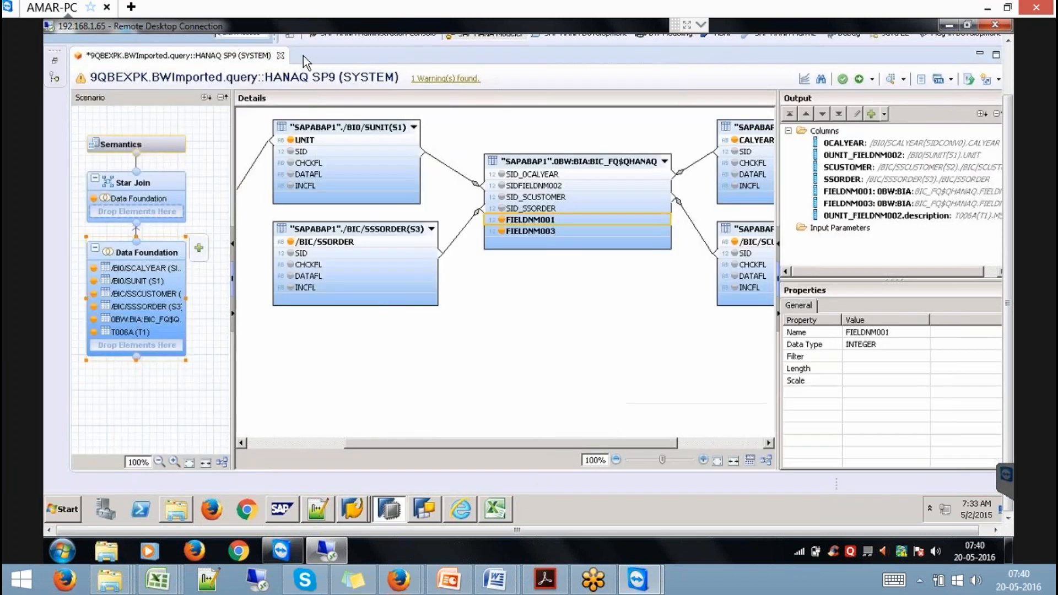
pyautogui.click(281, 55)
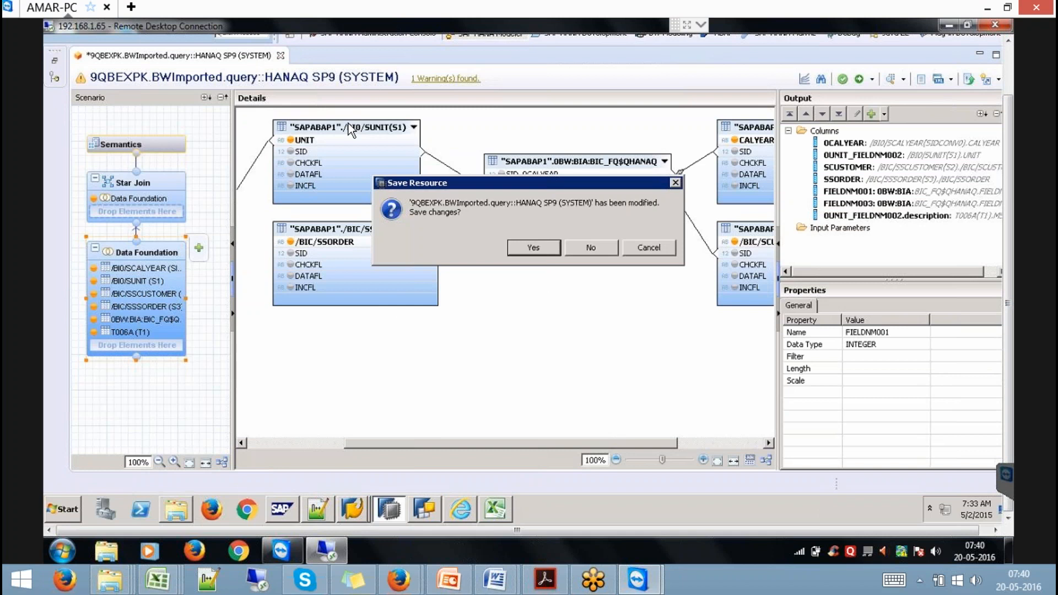
pyautogui.click(599, 253)
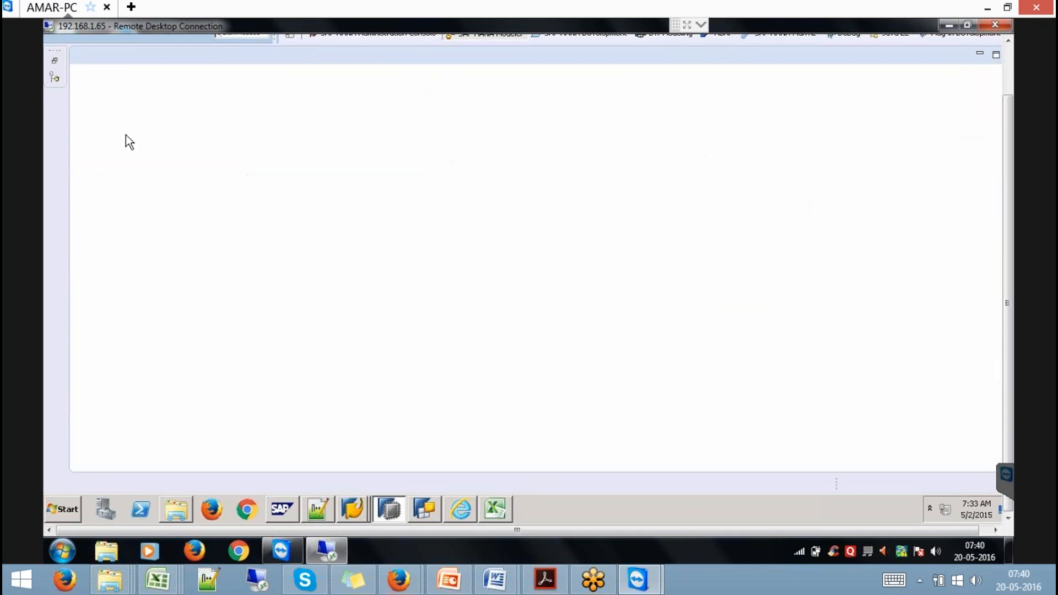
# - Refresh the 9QBEXPK package and expand query > Analytic Views to reach HANAQ
pyautogui.click(55, 63)
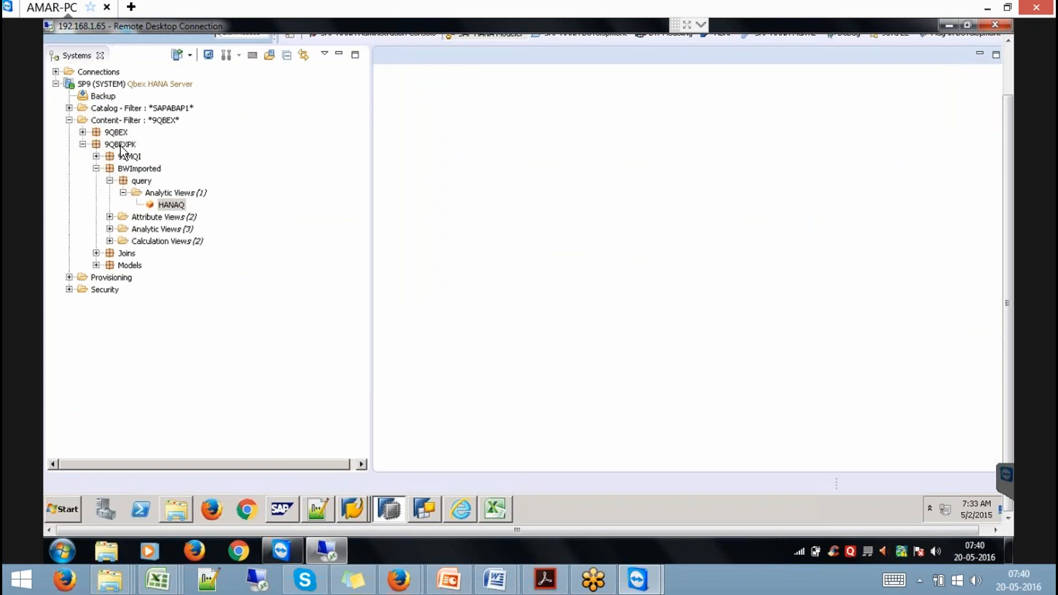
pyautogui.rightClick(120, 146)
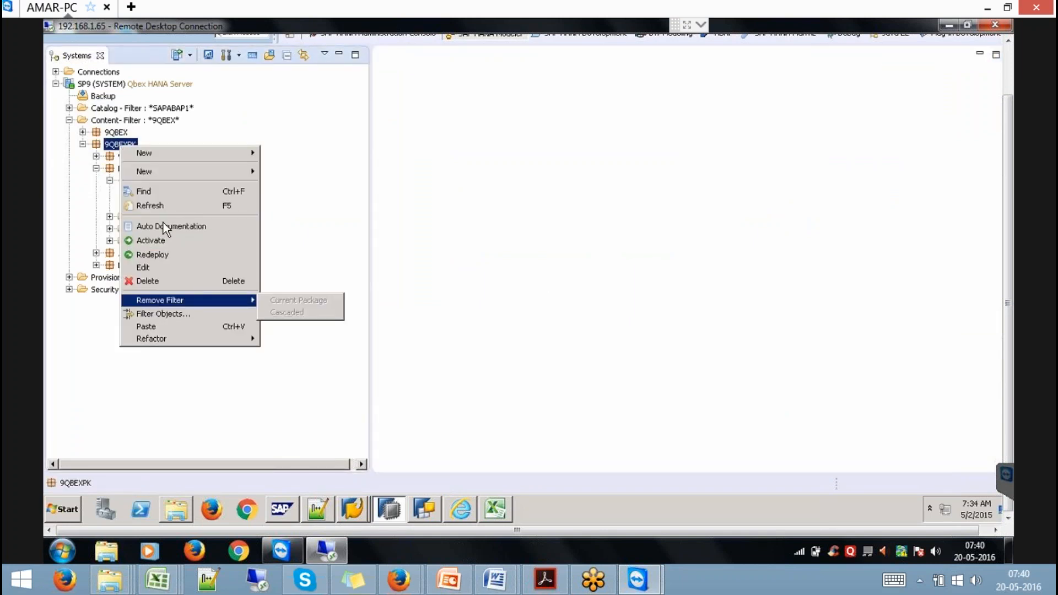
pyautogui.click(153, 206)
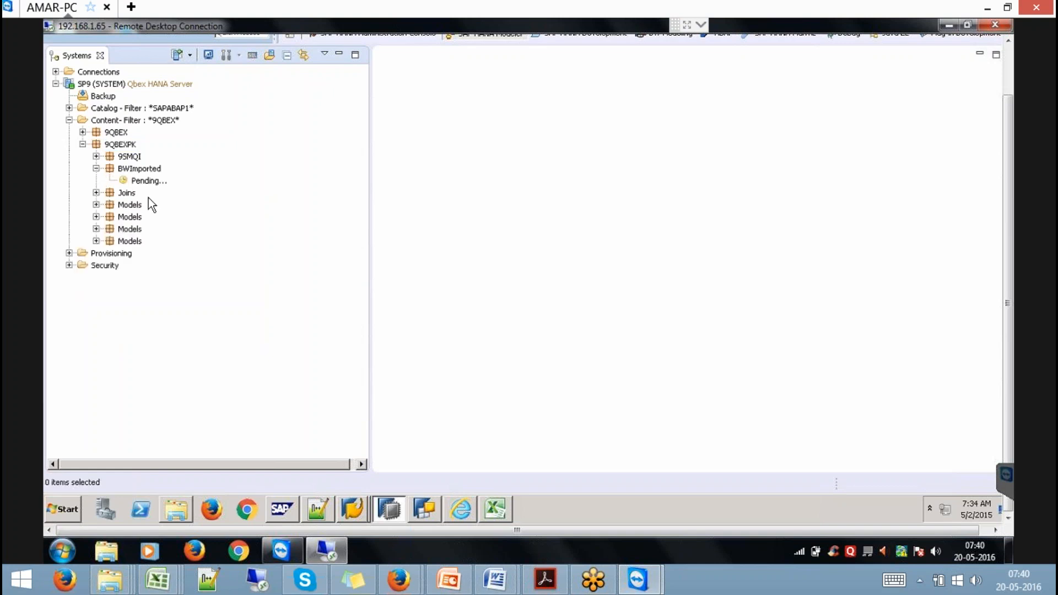
pyautogui.click(109, 181)
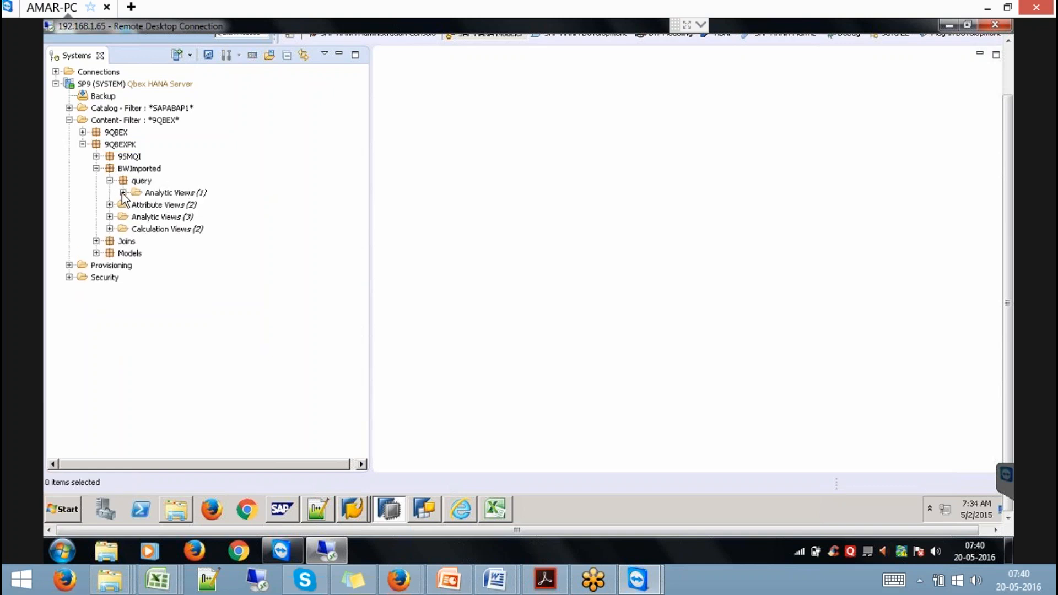
pyautogui.click(123, 194)
pyautogui.rightClick(179, 207)
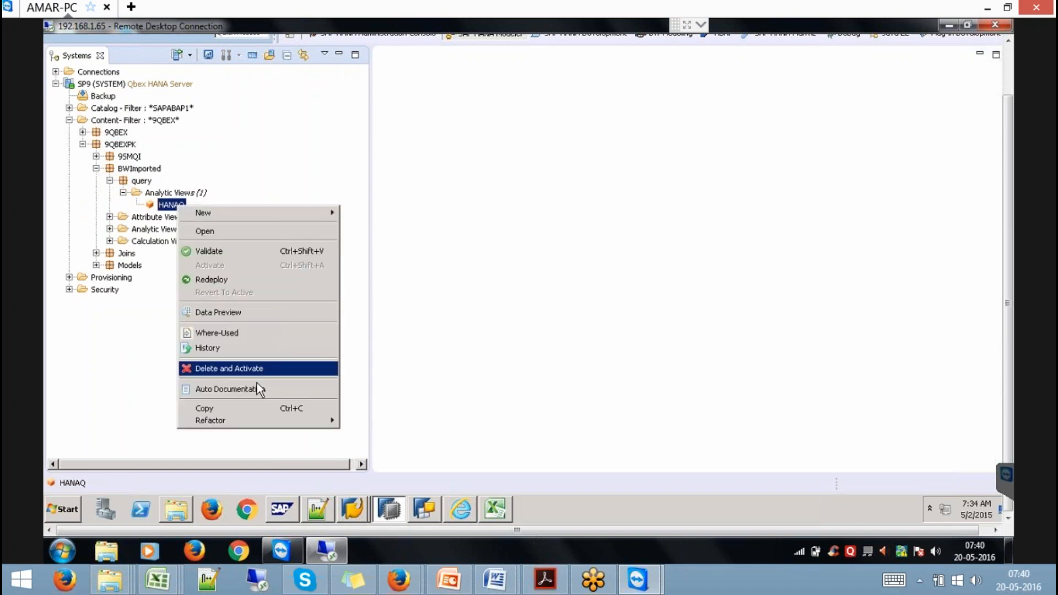
# - Preview HANAQ as a table of FIELDNM001 and FIELDNM003 sums by 0CALYEAR, 2012–2015
pyautogui.click(222, 314)
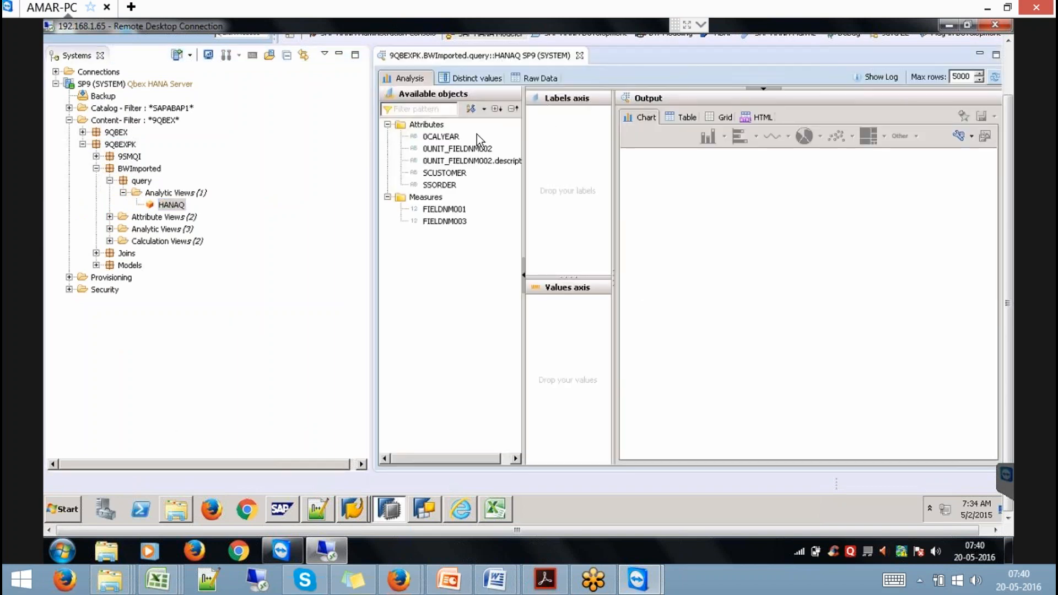
pyautogui.moveTo(449, 136); pyautogui.dragTo(564, 141)
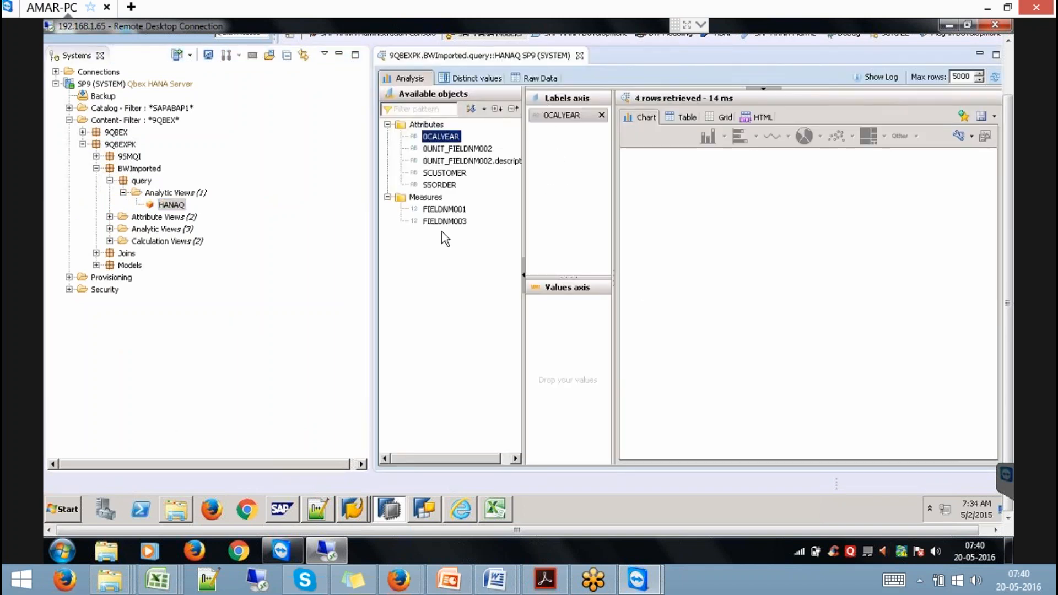
pyautogui.moveTo(444, 209); pyautogui.dragTo(565, 304)
pyautogui.moveTo(443, 221); pyautogui.dragTo(564, 319)
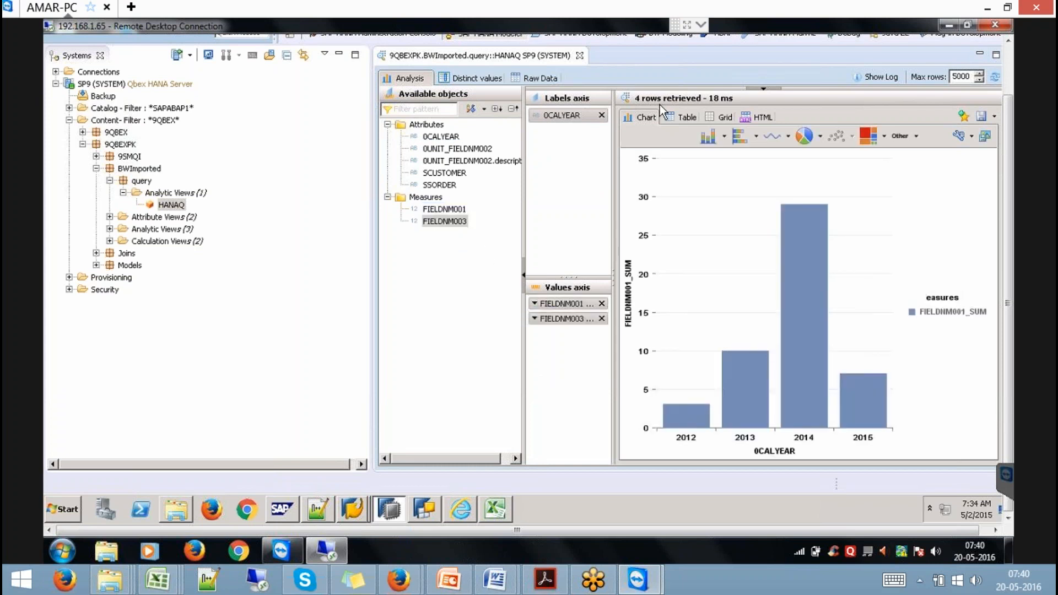
pyautogui.click(683, 120)
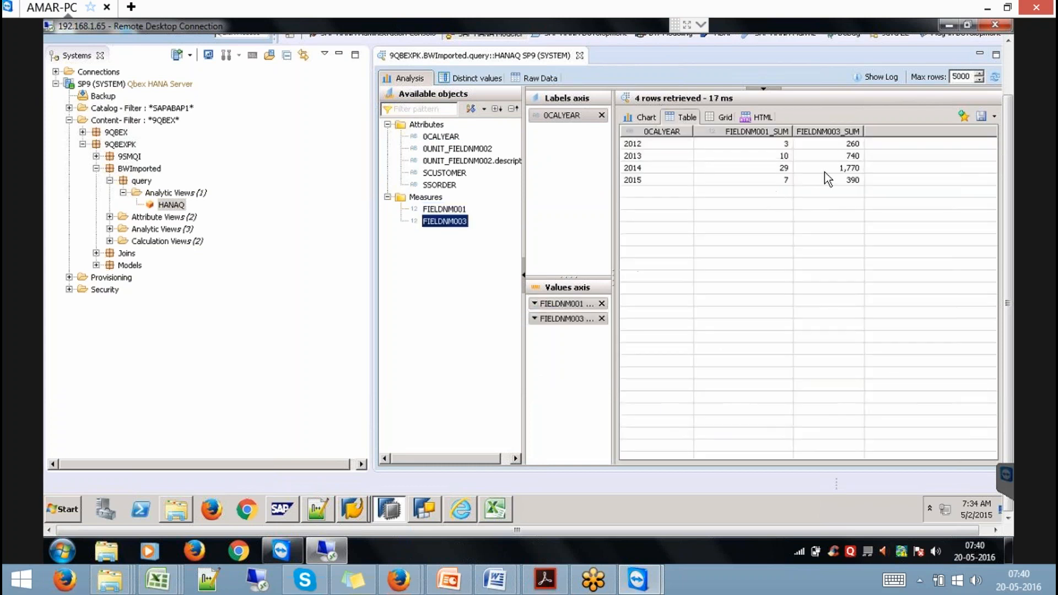
pyautogui.click(844, 146)
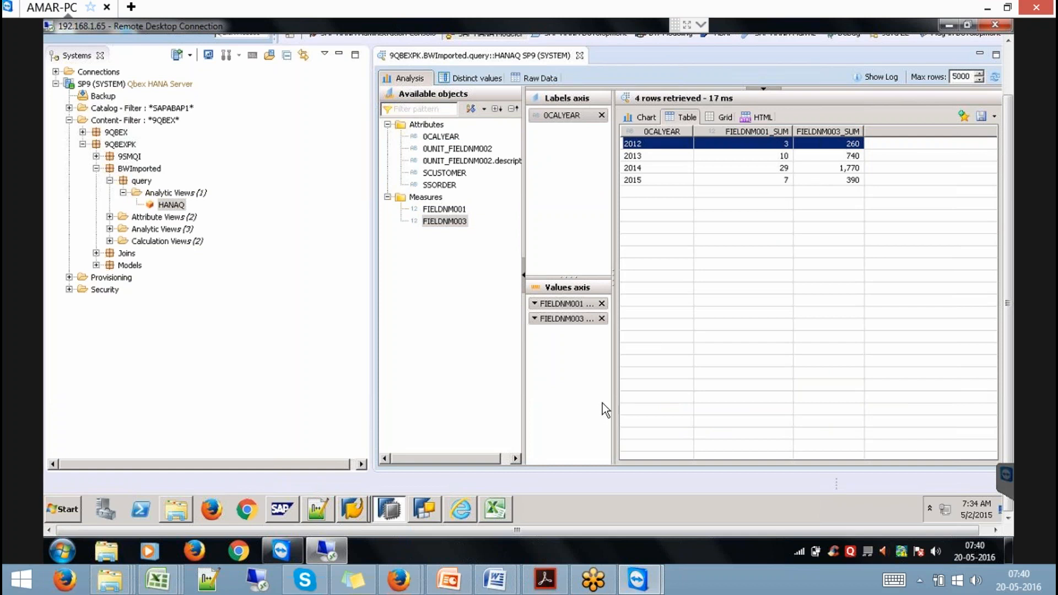
pyautogui.click(355, 506)
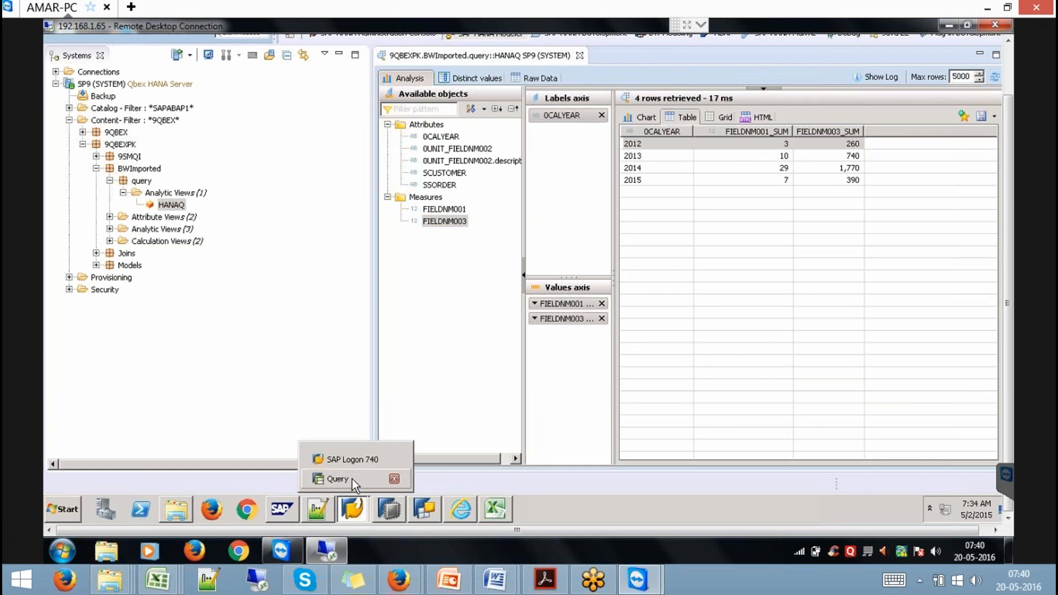
# - Bring the SAP GUI query window forward and run transaction /NRSDDB
pyautogui.click(337, 478)
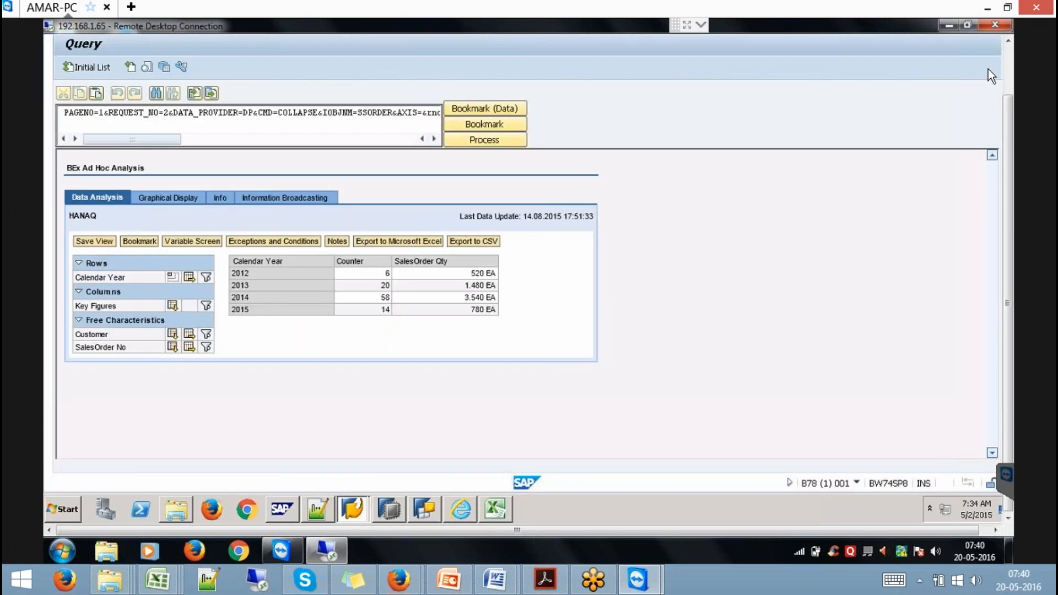
pyautogui.click(1007, 75)
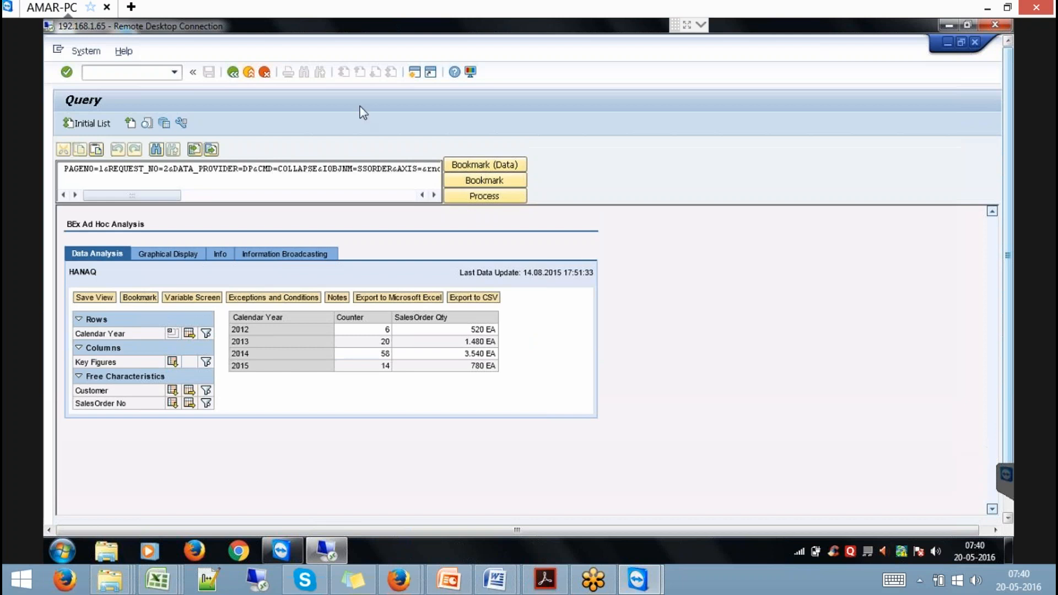
pyautogui.click(129, 69)
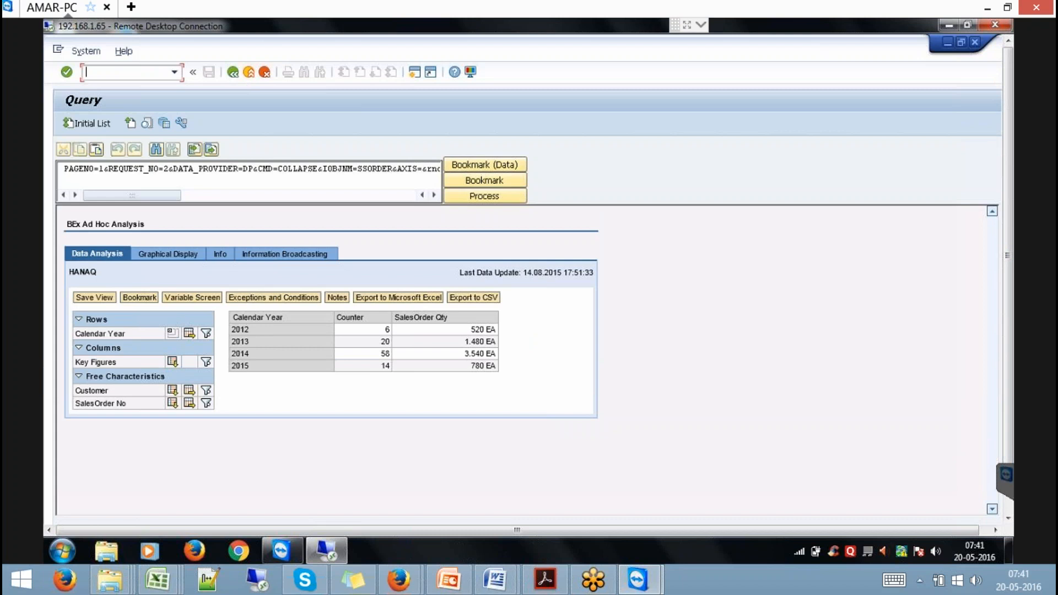
pyautogui.write('/NRSDS')
pyautogui.press('BackSpace')
pyautogui.write('DB')
pyautogui.press('Return')
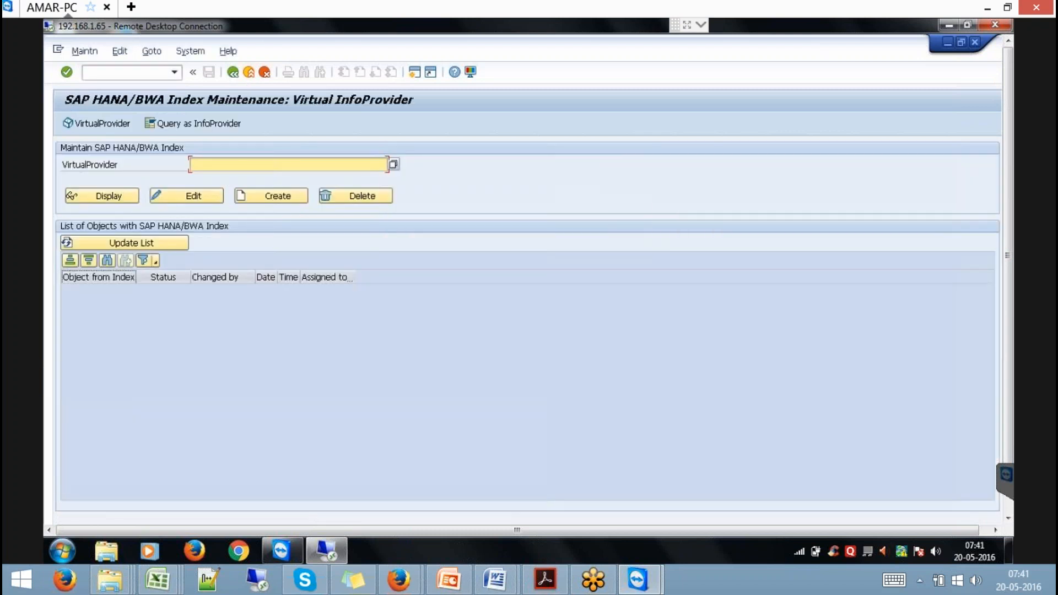
# - Open the HANAQ query-as-InfoProvider index and save its options
pyautogui.click(187, 123)
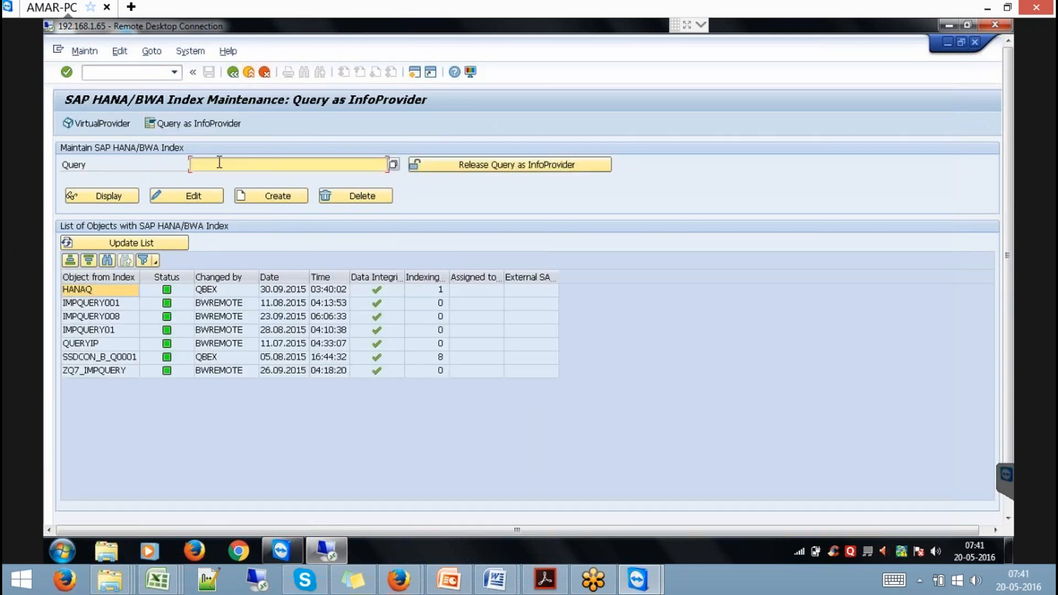
pyautogui.write('HANA')
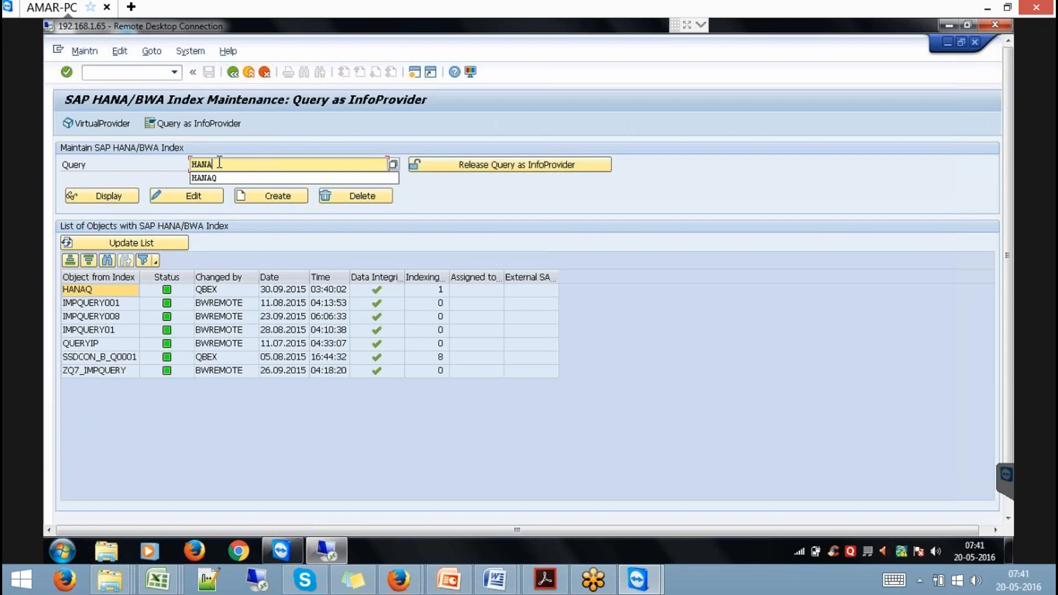
pyautogui.click(207, 177)
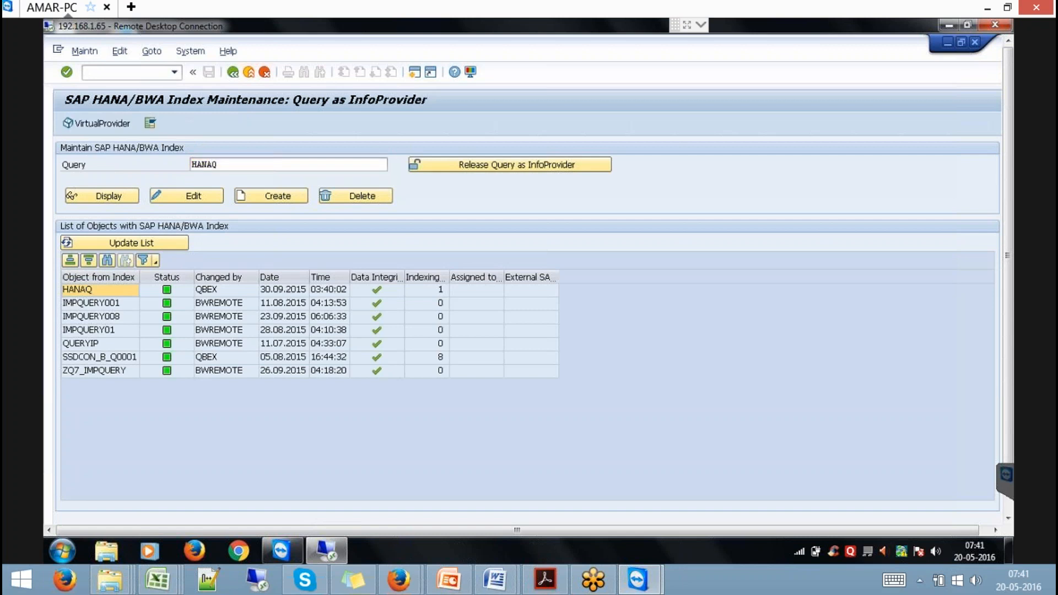
pyautogui.click(189, 198)
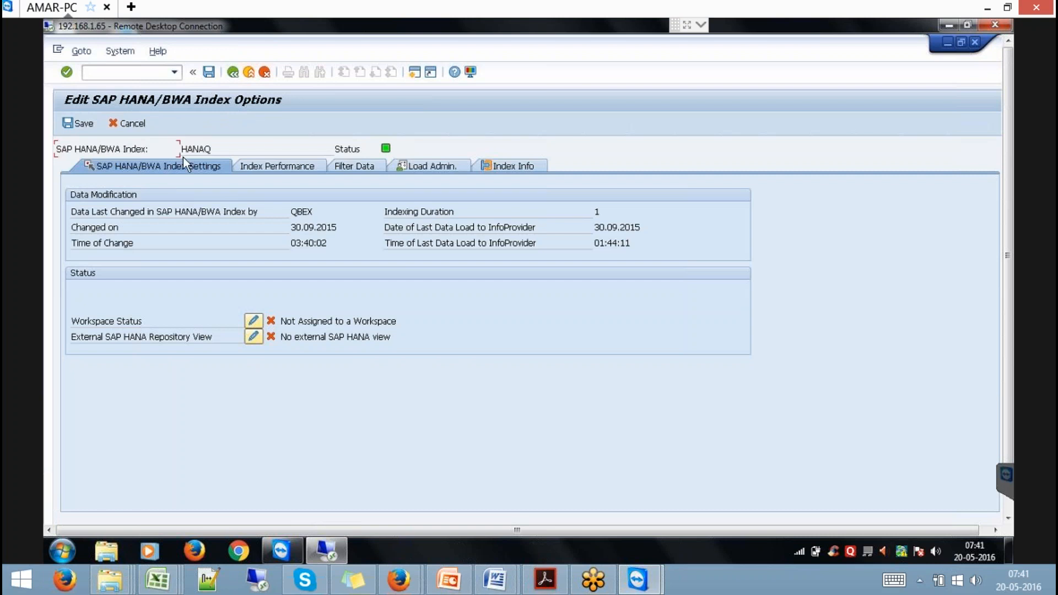
pyautogui.click(91, 124)
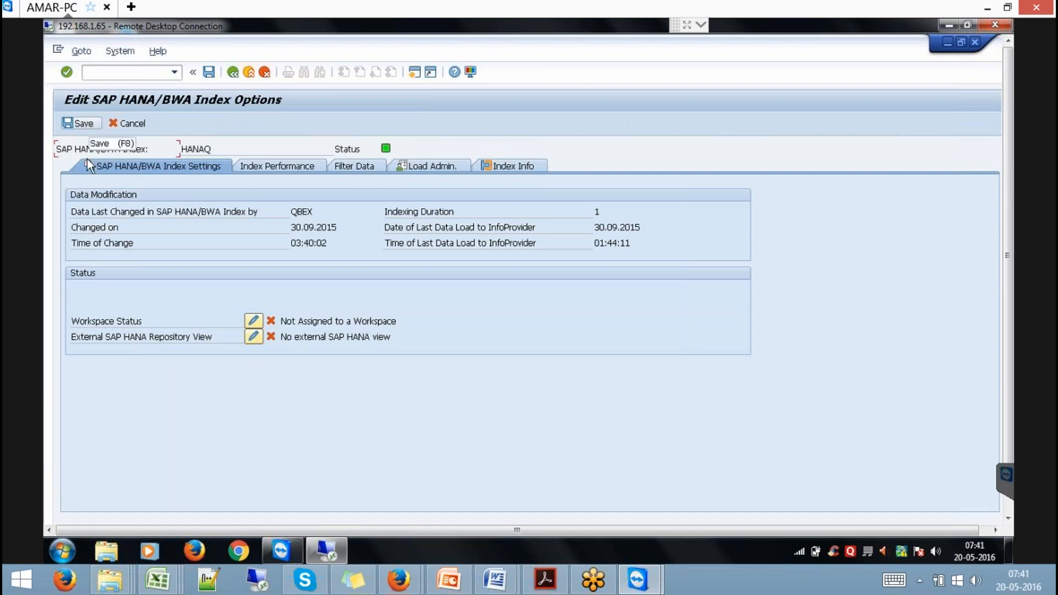
# - Enter a /NRS transaction to open the Data Warehousing Workbench process chains
pyautogui.click(125, 72)
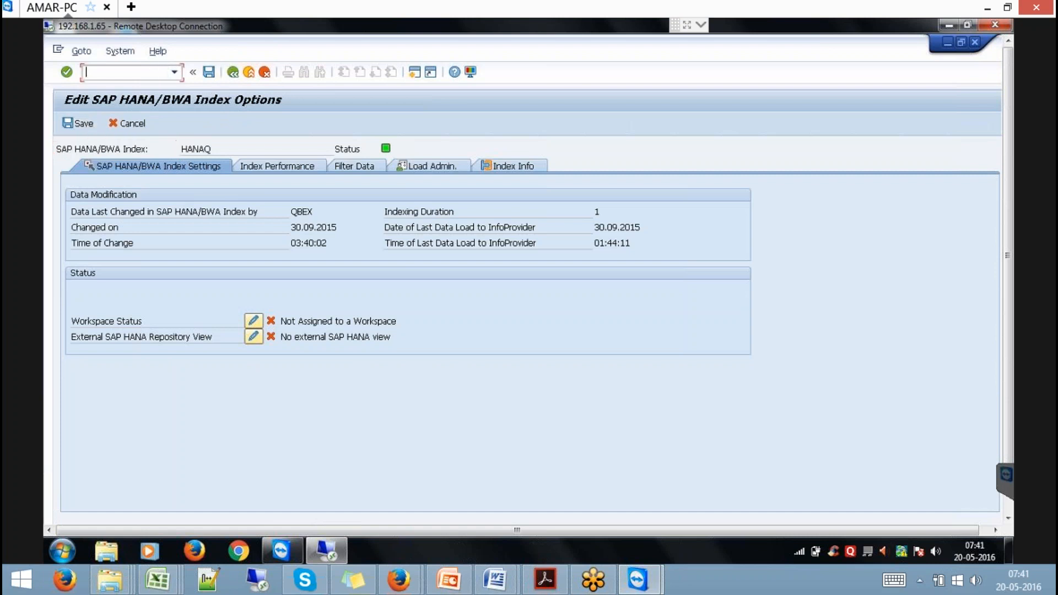
pyautogui.write('/NRS')
pyautogui.press('Return')
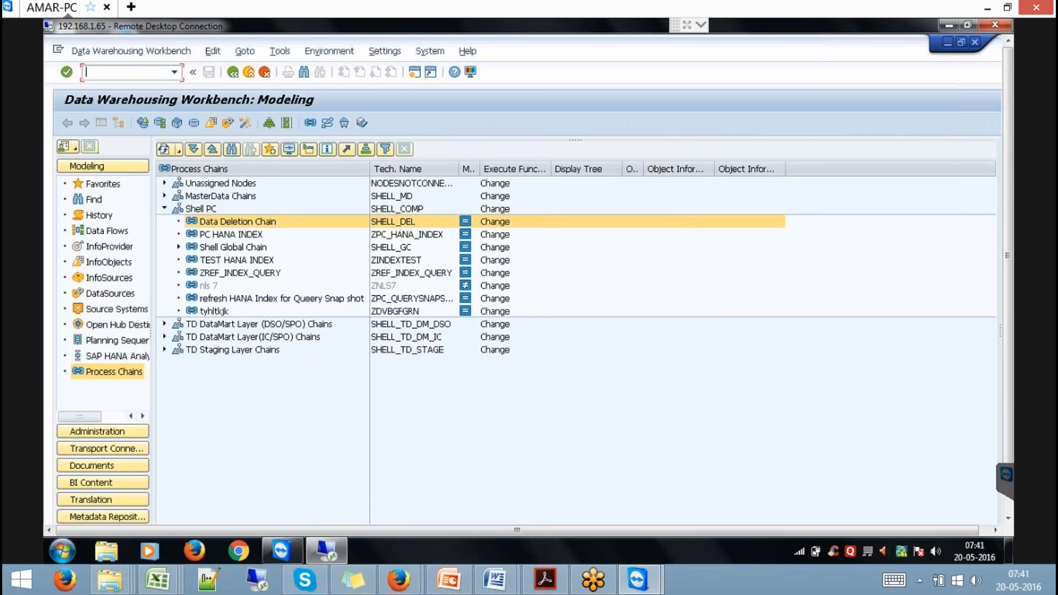
# - Create process chain ZPC_REF_QINDEX described 'Refresh Hana Indexes' under Shell PC
pyautogui.rightClick(203, 210)
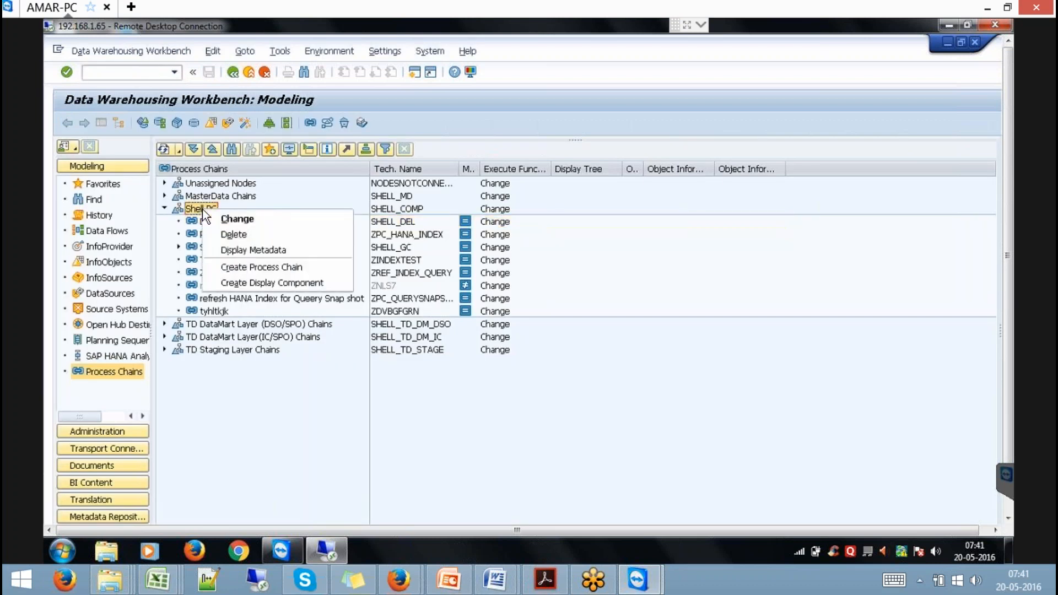
pyautogui.click(295, 269)
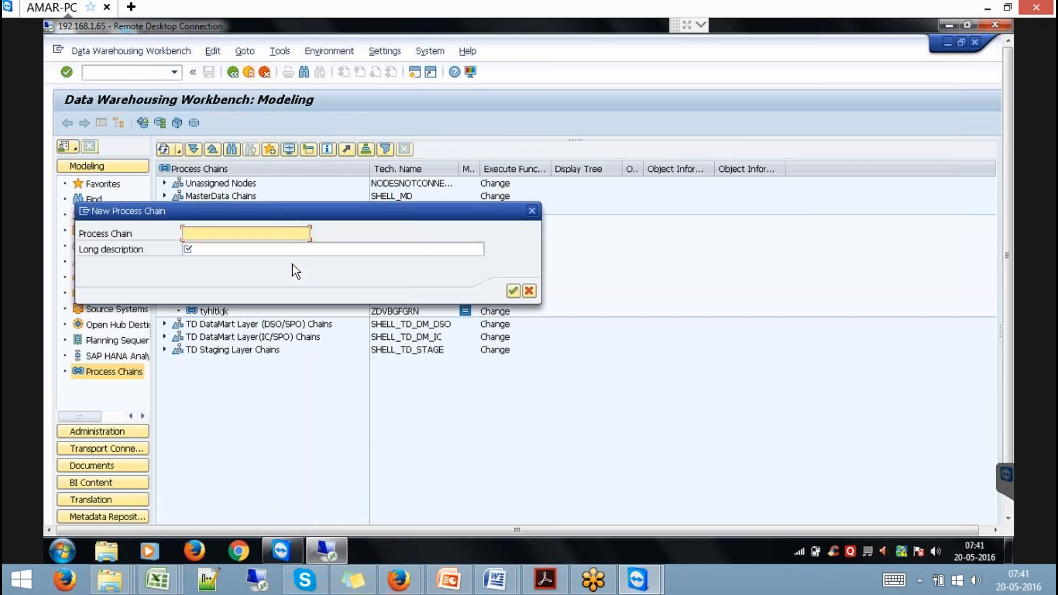
pyautogui.write('ZP')
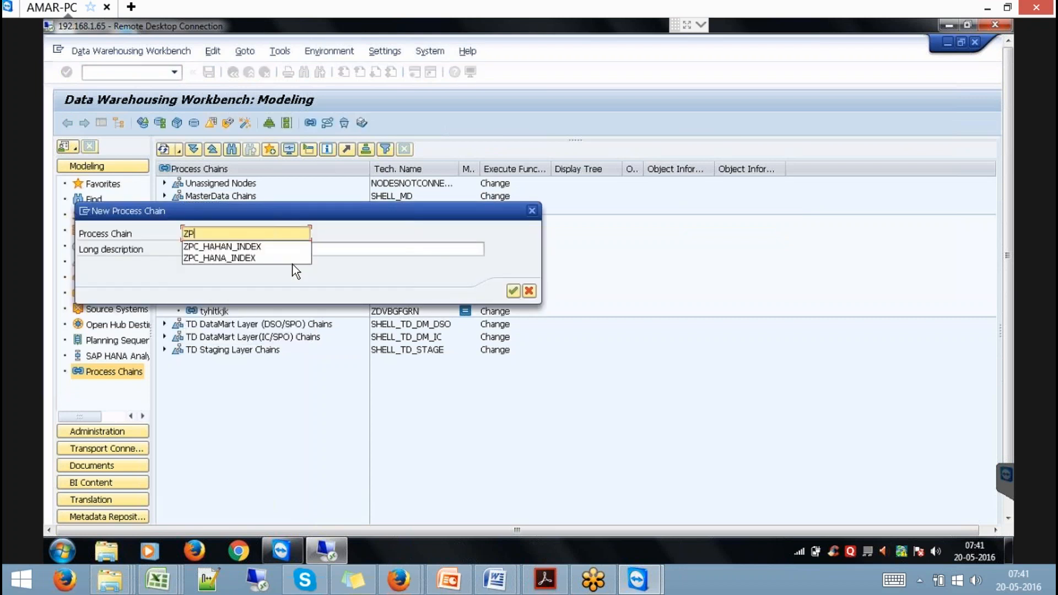
pyautogui.write('C_REF')
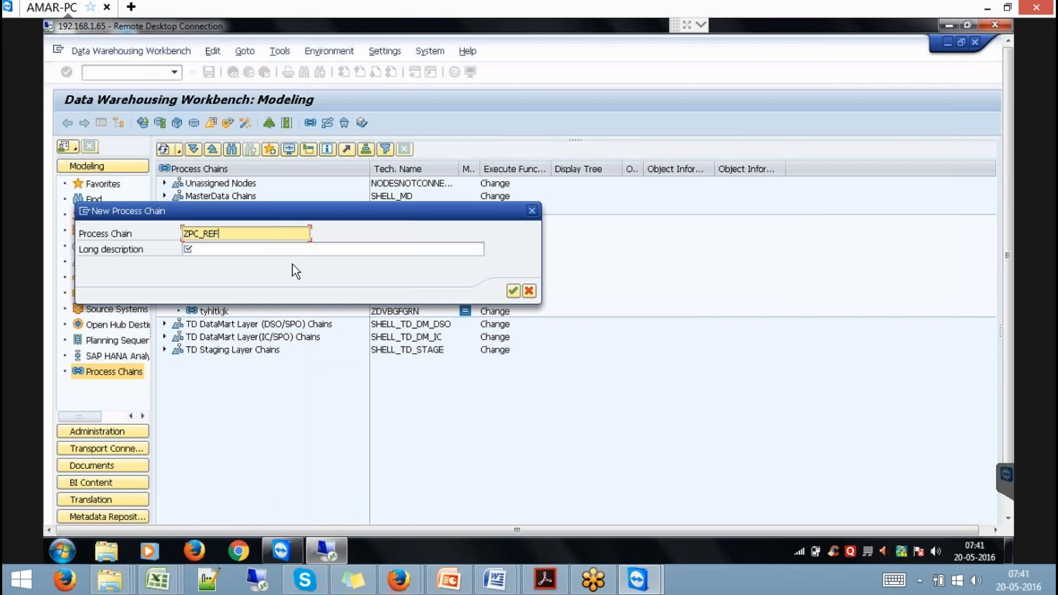
pyautogui.write('_QINDEX')
pyautogui.press('Tab')
pyautogui.write('R')
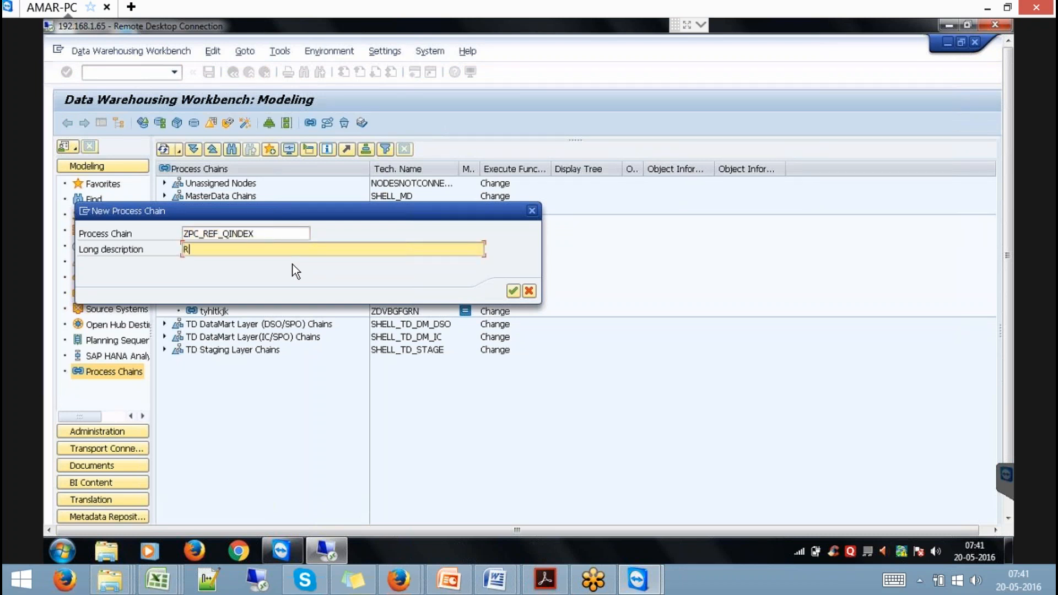
pyautogui.write('efresh Hana Indexes')
pyautogui.press('Return')
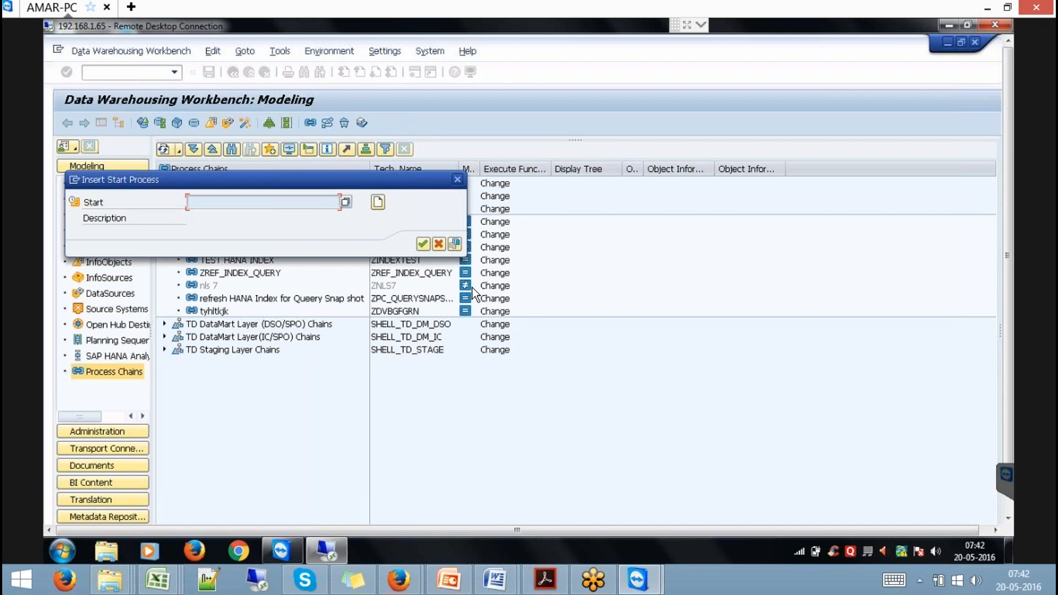
# - Create start variant zy_ref_hanhaind, reusing its name as the description
pyautogui.click(378, 202)
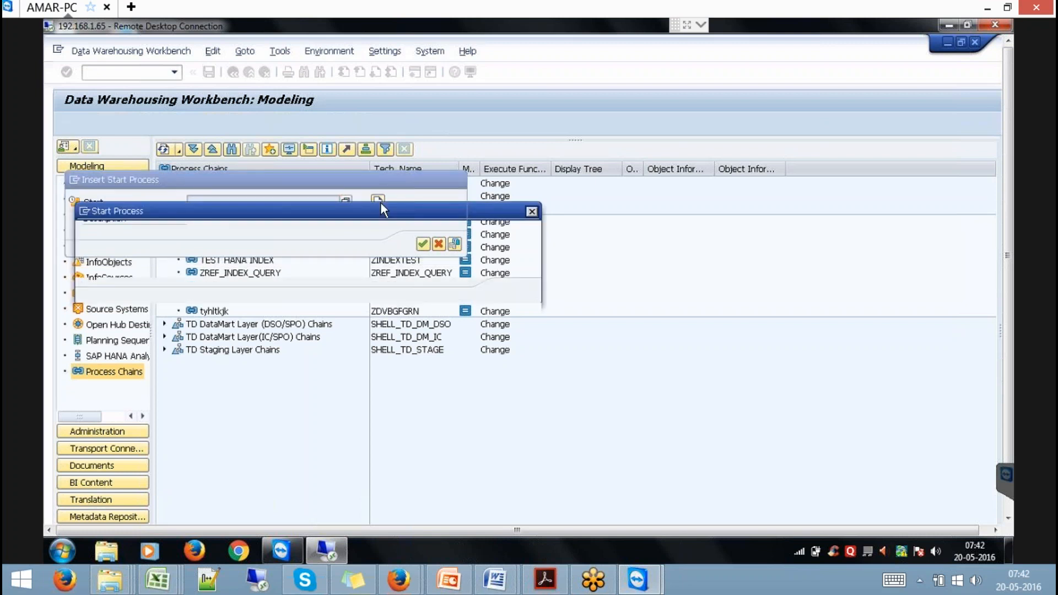
pyautogui.write('z')
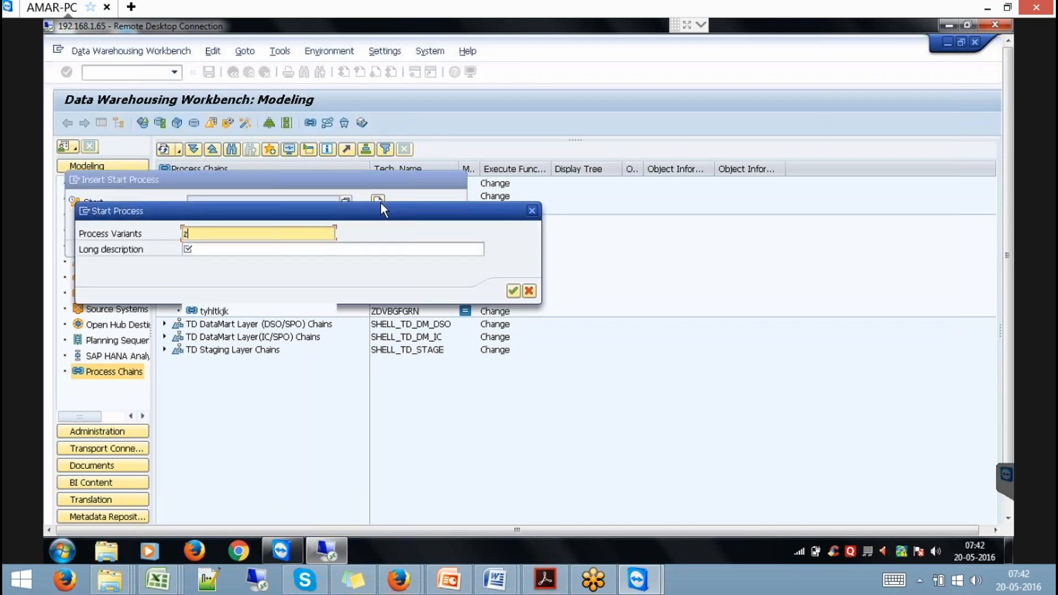
pyautogui.write('y_ref_')
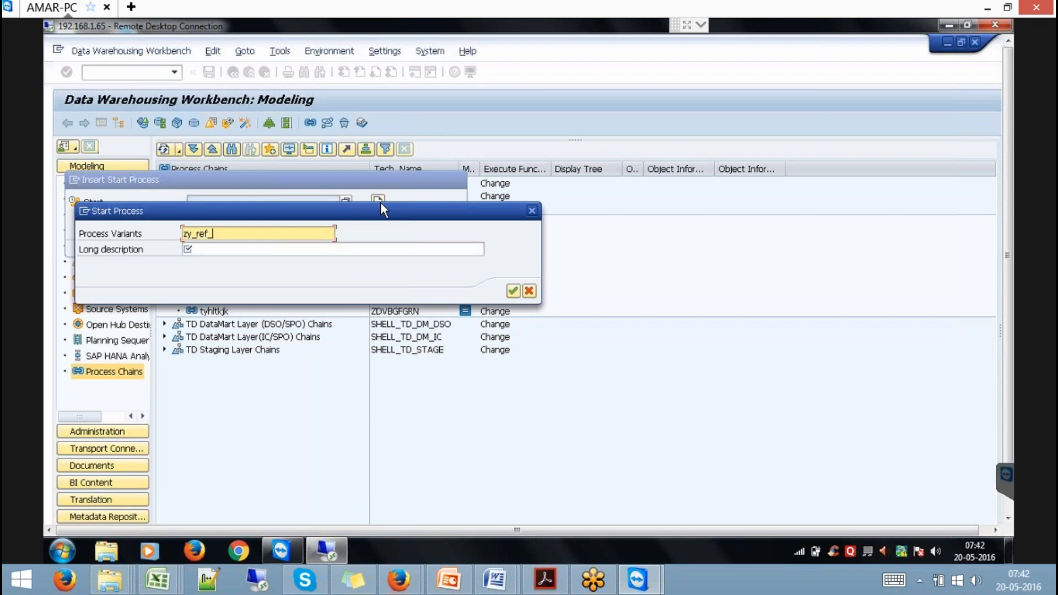
pyautogui.write('hanhaind')
pyautogui.hotkey('ctrl', 'a')
pyautogui.hotkey('ctrl', 'c')
pyautogui.press('Tab')
pyautogui.press('BackSpace')
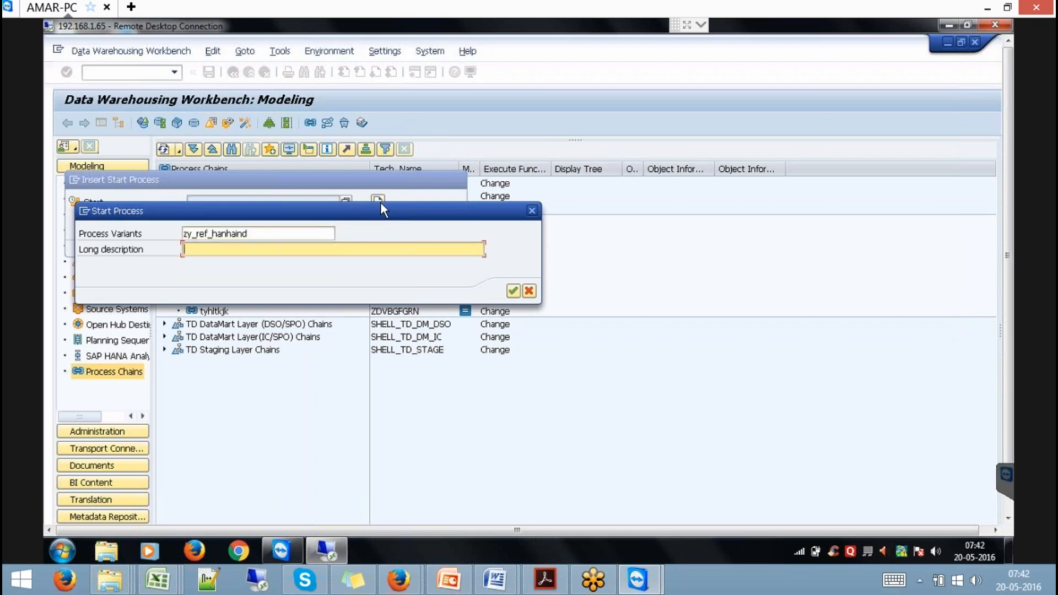
pyautogui.hotkey('ctrl', 'v')
pyautogui.press('Return')
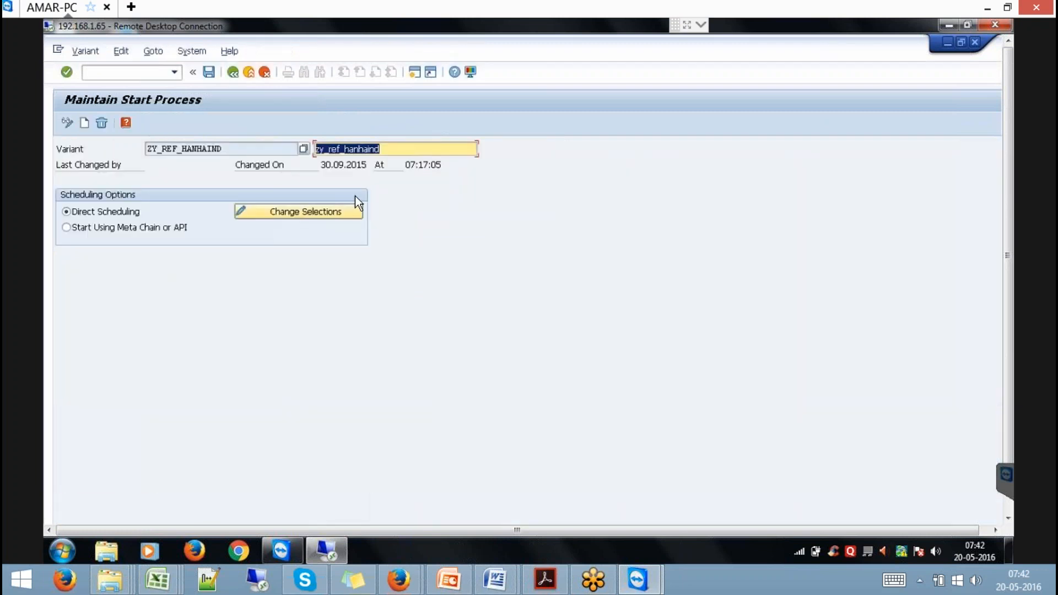
pyautogui.click(232, 73)
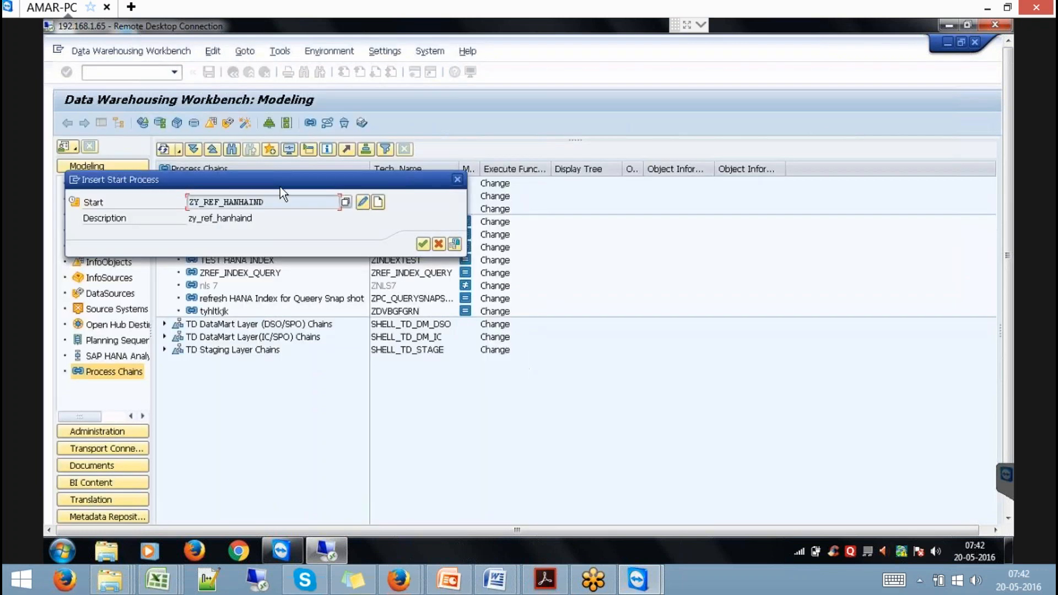
# - Insert the start process and place 'Initial Activation and Filling of SAP HANA/BWA Indexes' on the chain
pyautogui.click(421, 244)
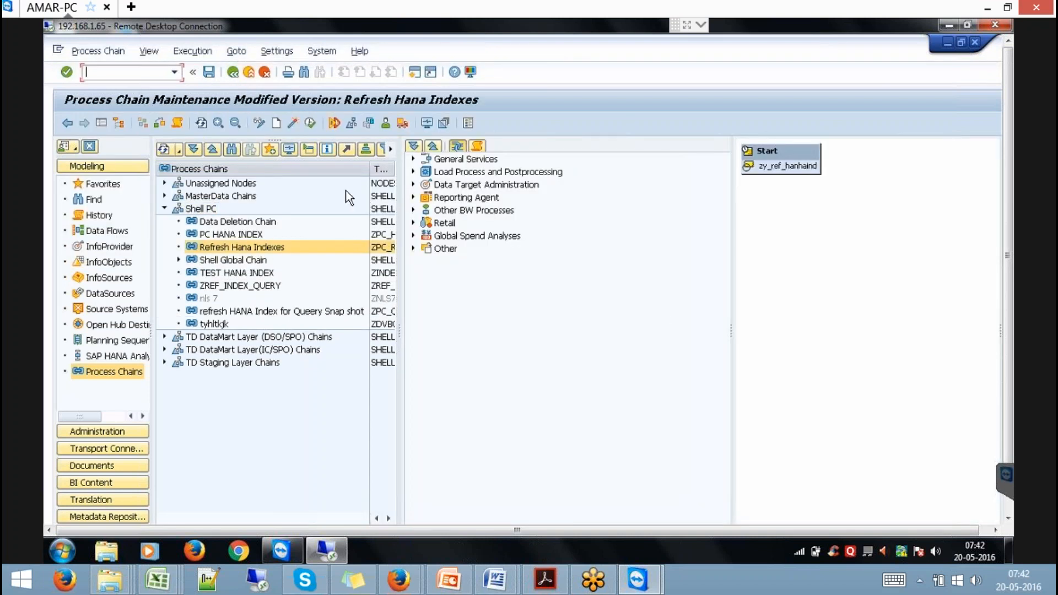
pyautogui.click(100, 121)
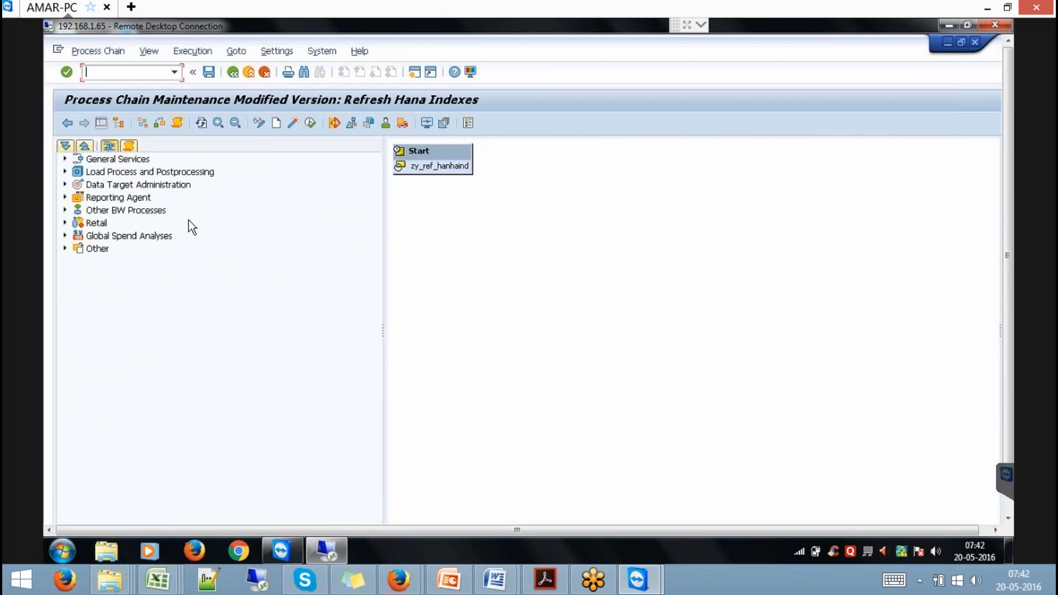
pyautogui.click(64, 184)
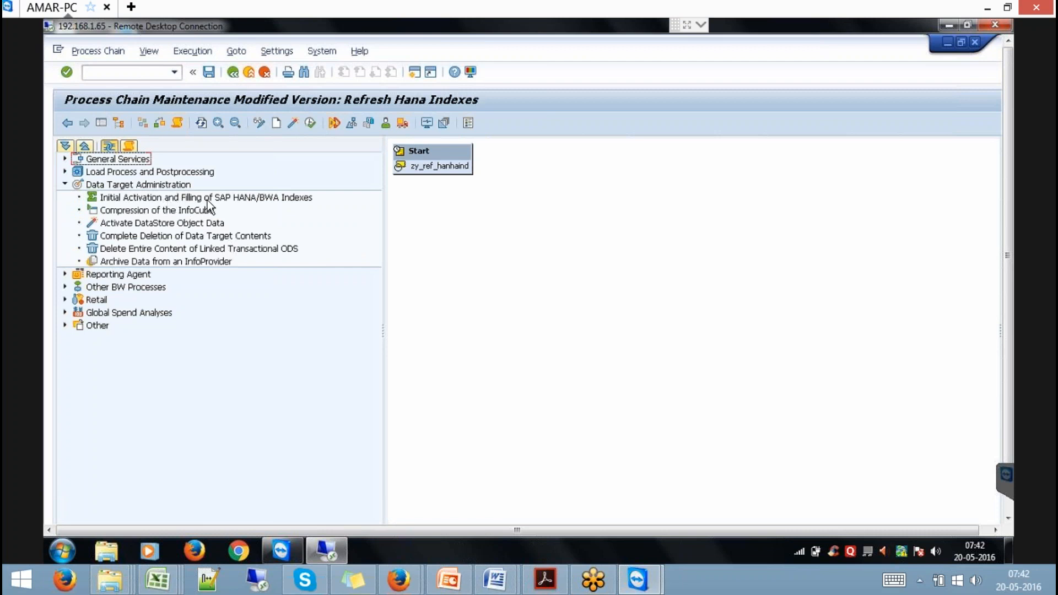
pyautogui.moveTo(208, 200); pyautogui.dragTo(542, 229)
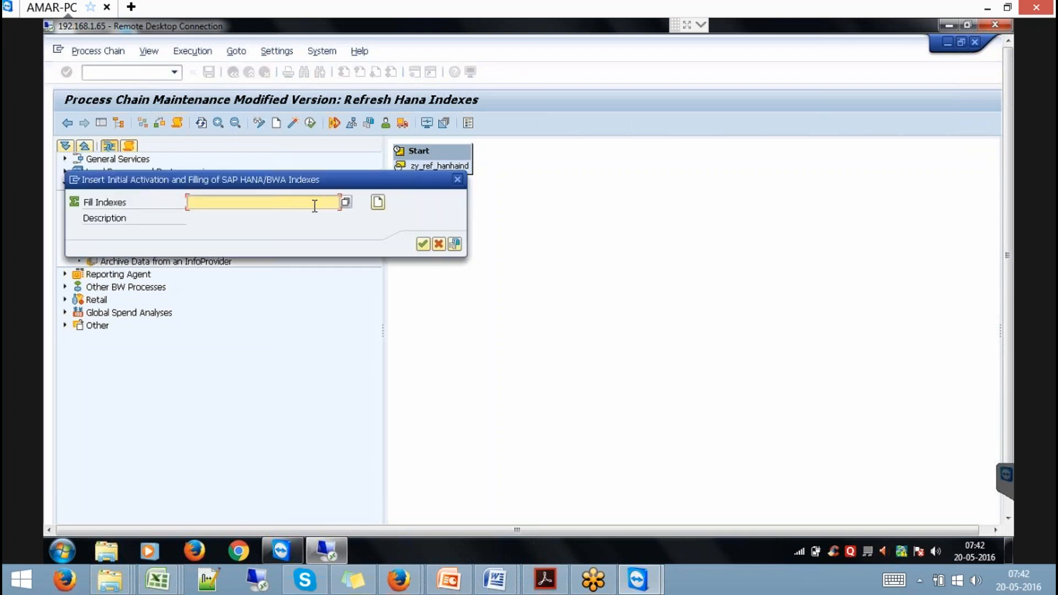
# - Create the fill-indexes variant YHANAQ with description yhanaq
pyautogui.write('yhana')
pyautogui.press('BackSpace')
pyautogui.press('BackSpace')
pyautogui.write('naq')
pyautogui.press('Return')
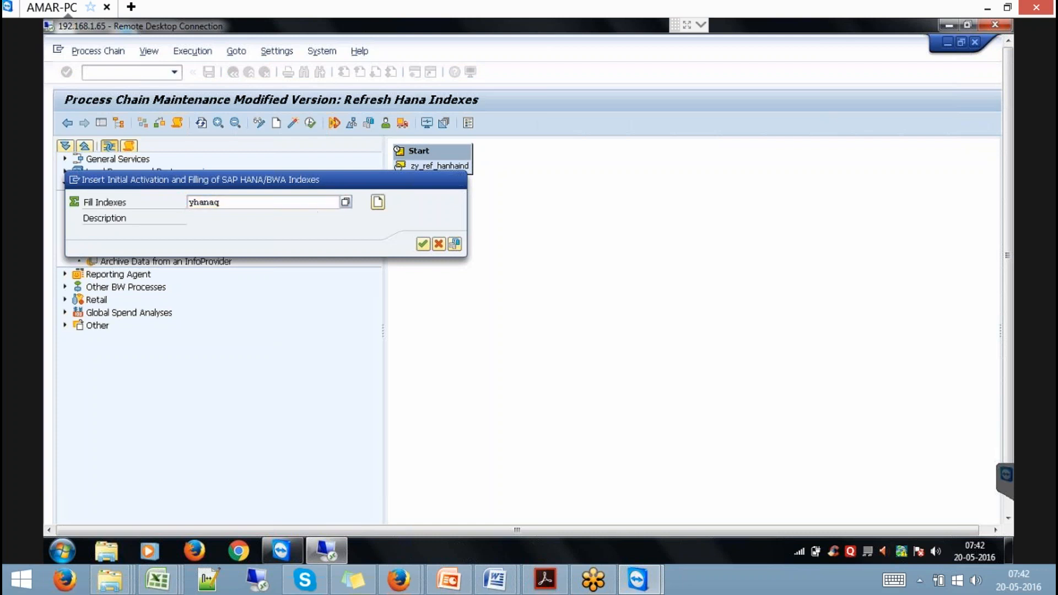
pyautogui.click(383, 432)
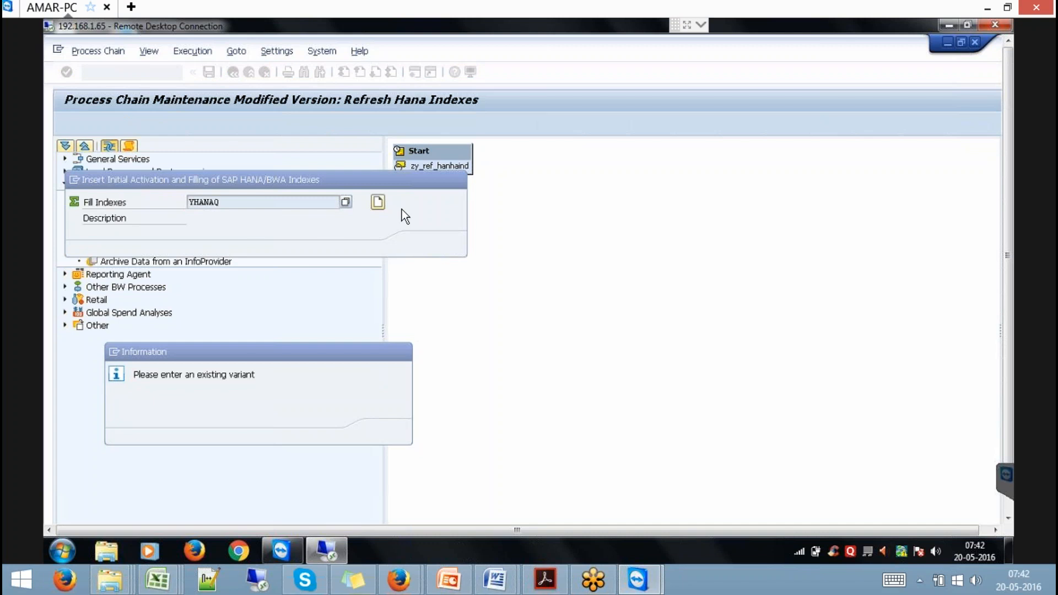
pyautogui.click(378, 202)
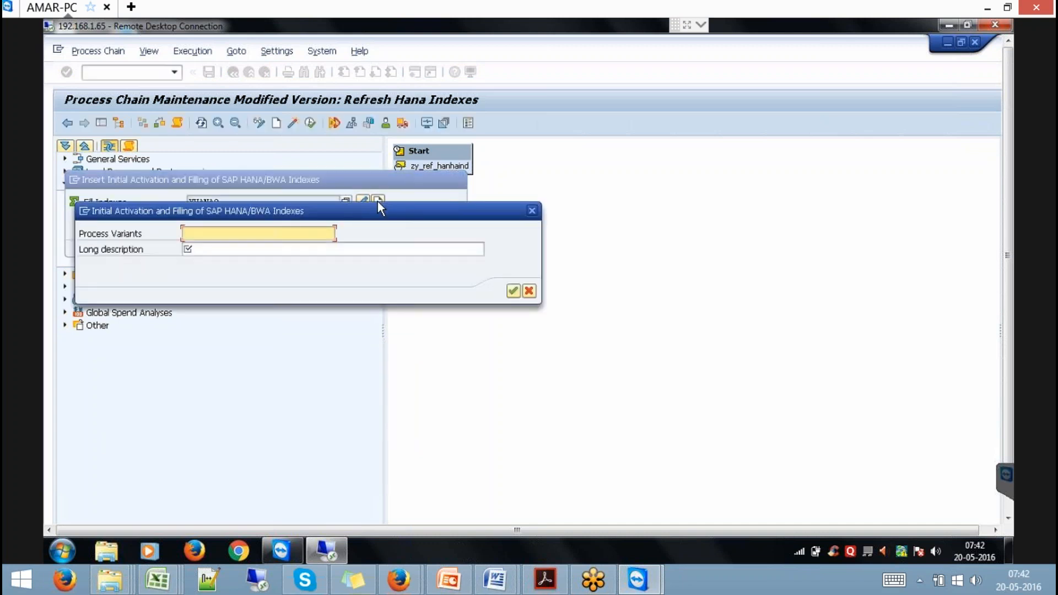
pyautogui.write('yhanaq')
pyautogui.press('Tab')
pyautogui.write('yhanaq')
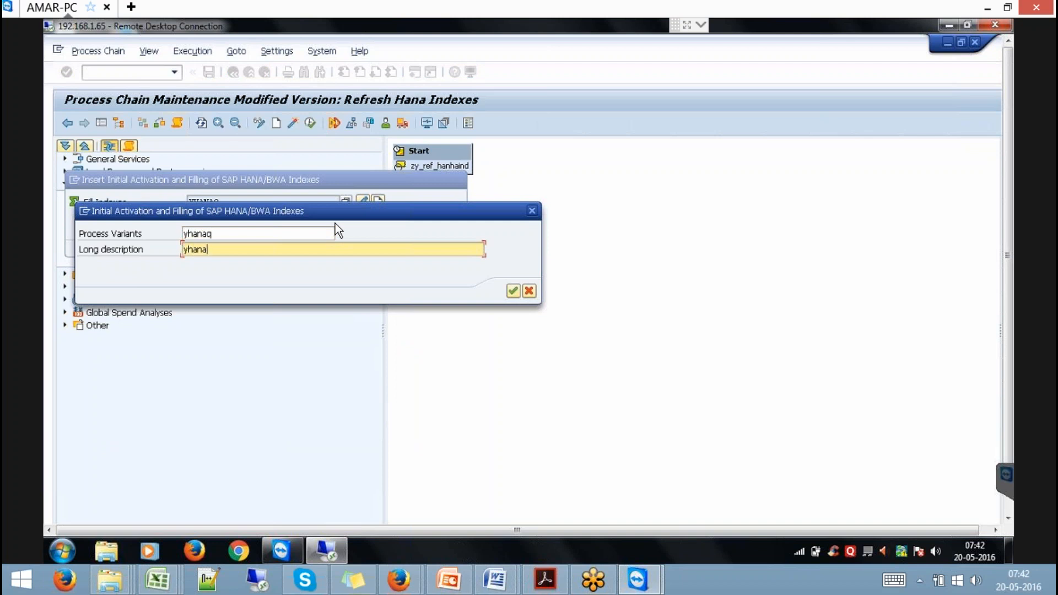
pyautogui.press('Return')
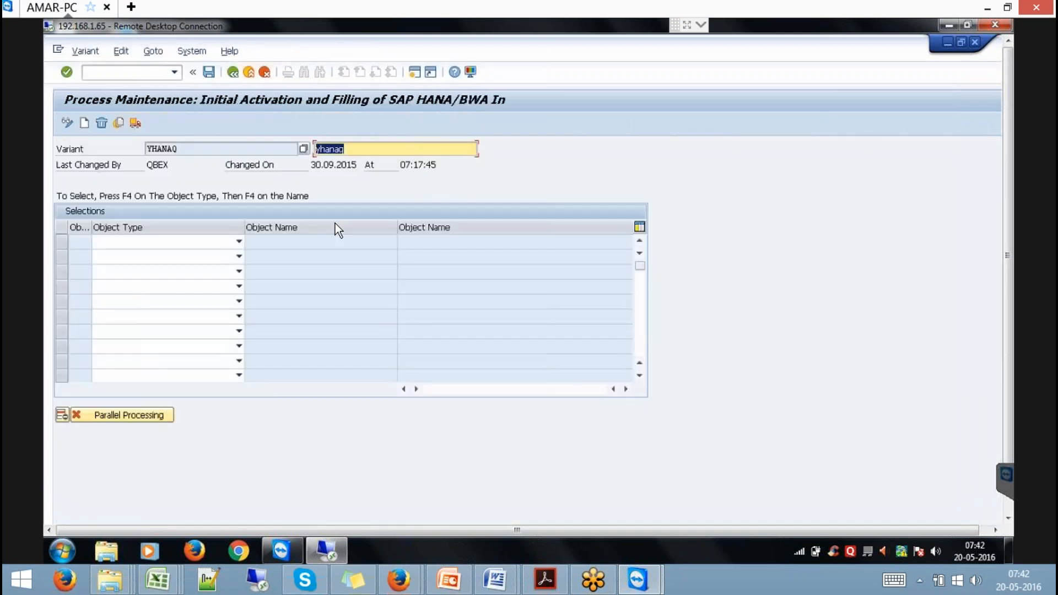
# - Target the variant at the HANAQ query's SAP HANA/BWA index and save it
pyautogui.click(239, 243)
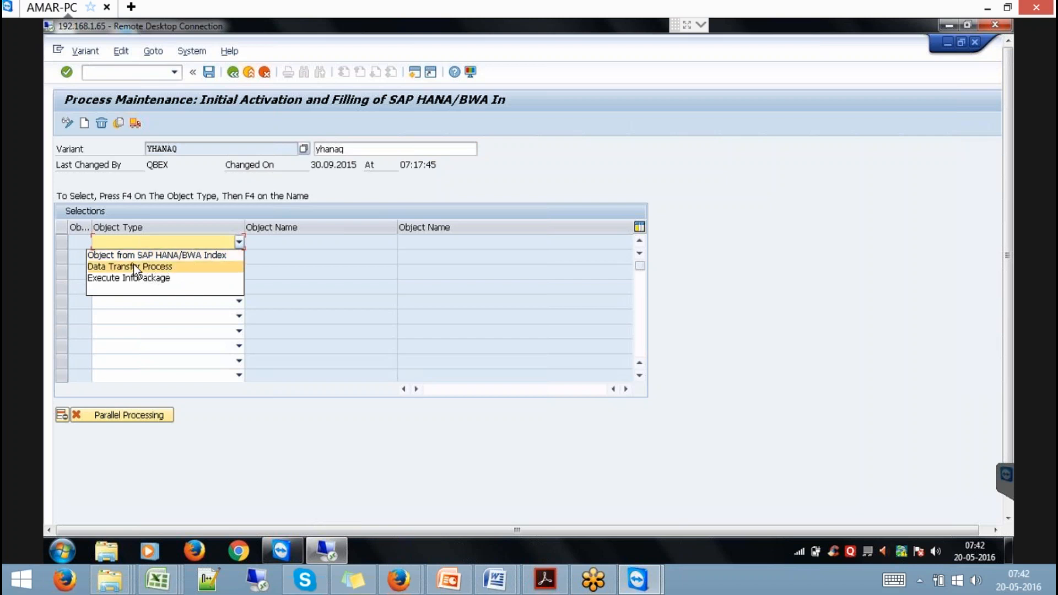
pyautogui.click(207, 252)
pyautogui.click(367, 239)
pyautogui.click(402, 241)
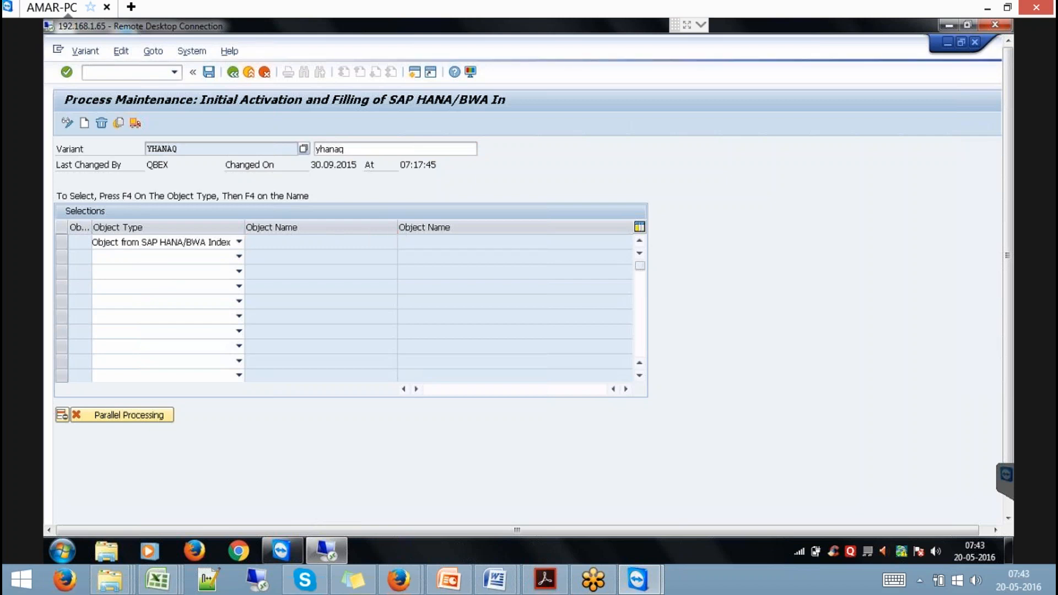
pyautogui.click(341, 106)
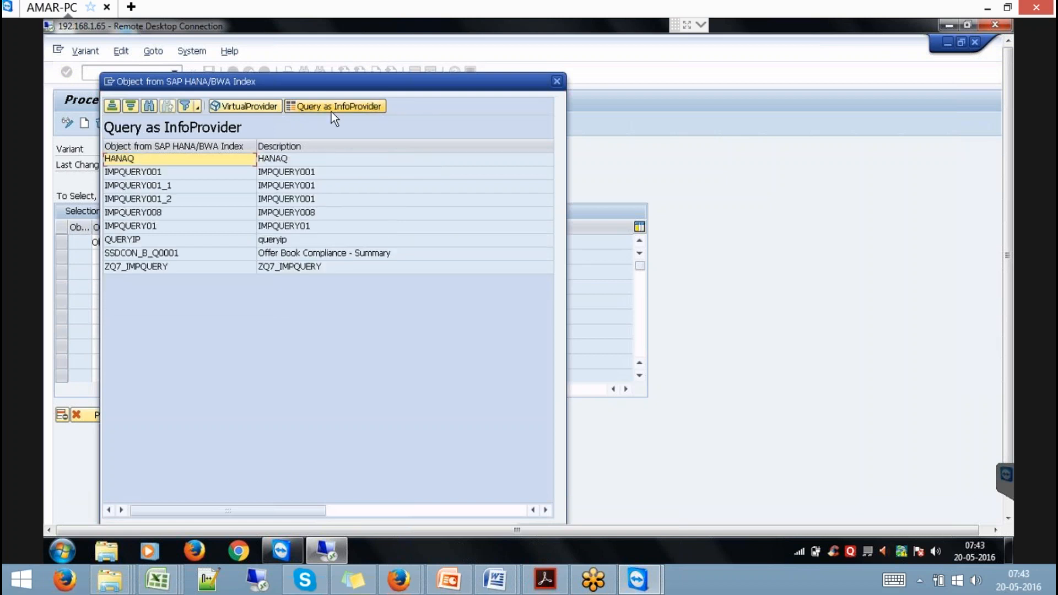
pyautogui.doubleClick(120, 159)
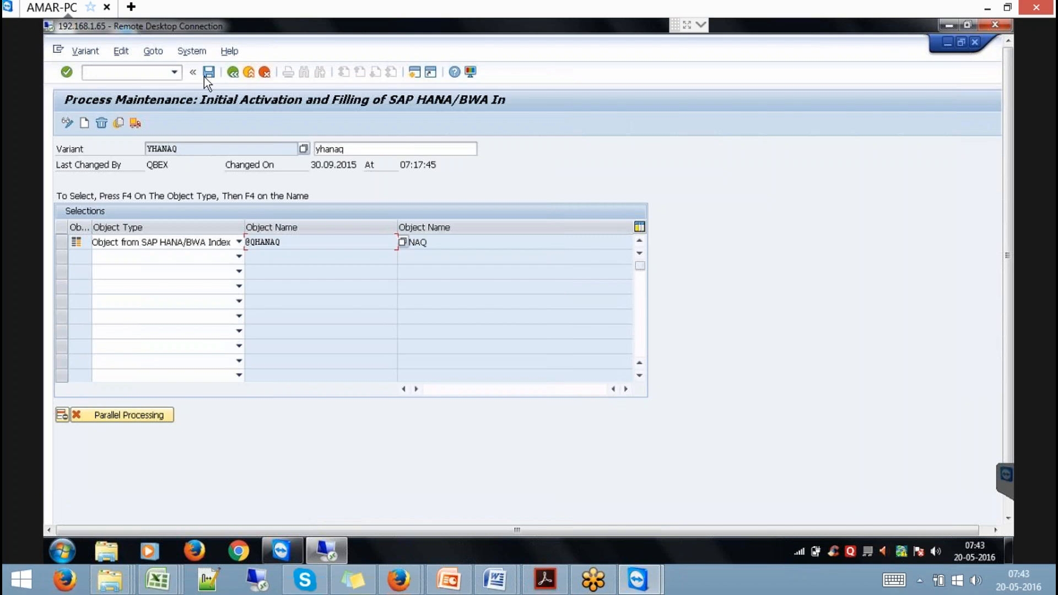
pyautogui.click(208, 72)
pyautogui.click(232, 71)
# - Add Fill Indexes, link Start to it, and set the start variant to Immediate Start
pyautogui.click(422, 245)
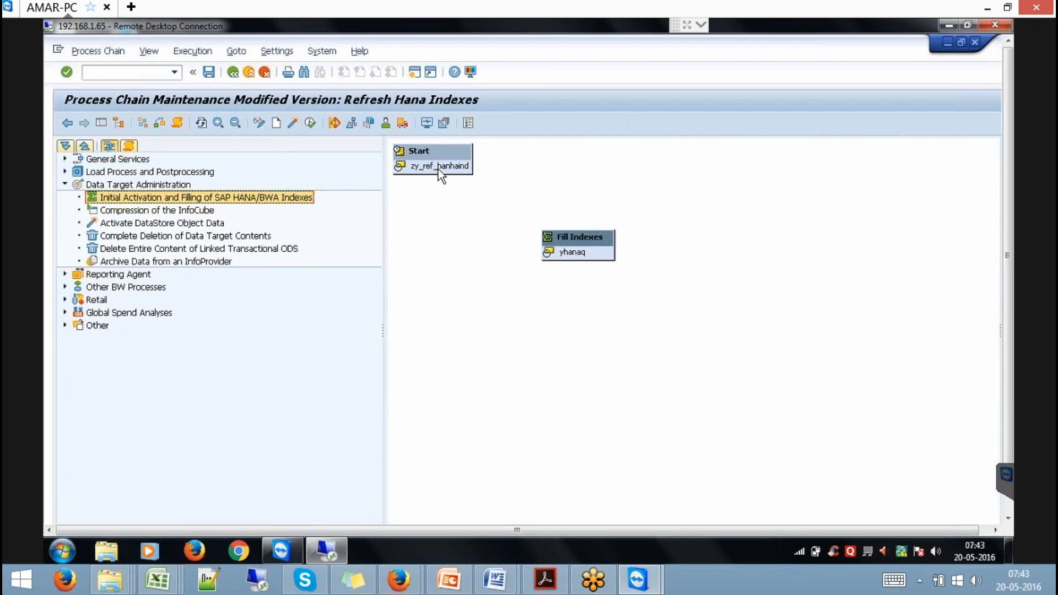
pyautogui.moveTo(438, 170); pyautogui.dragTo(572, 235)
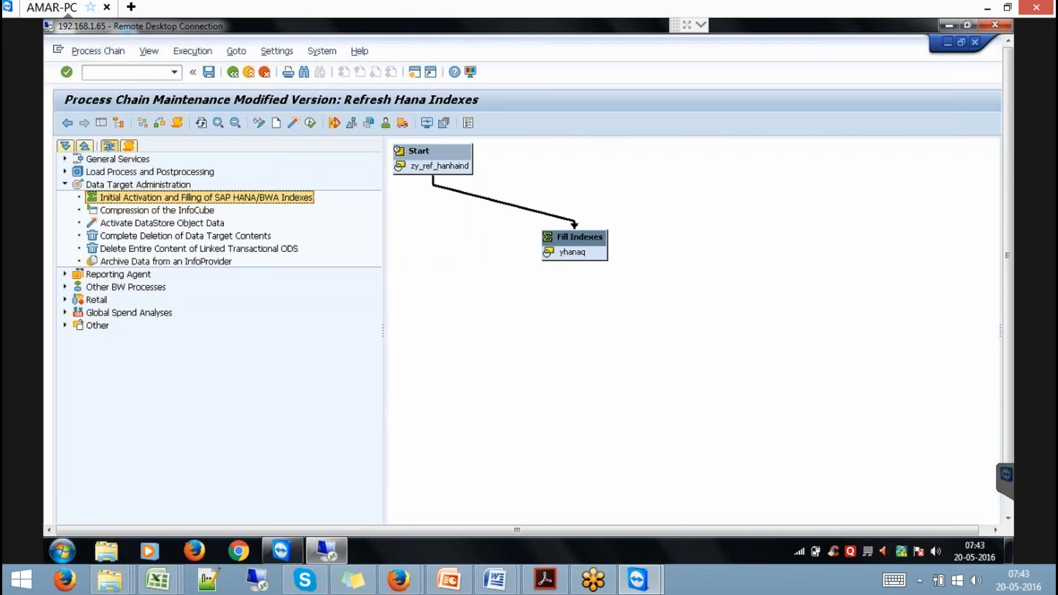
pyautogui.rightClick(432, 154)
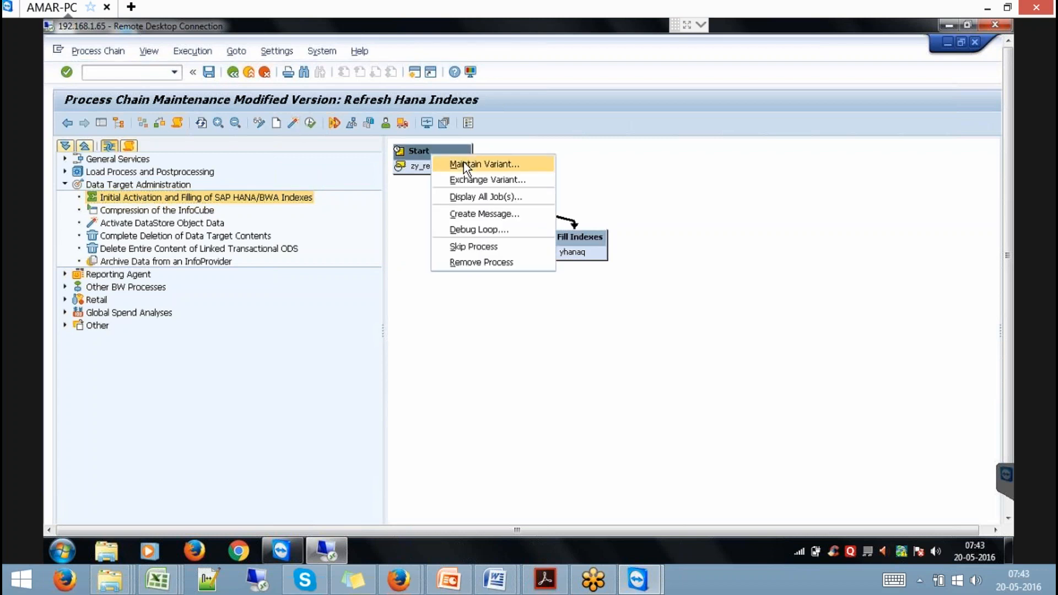
pyautogui.click(463, 164)
pyautogui.click(299, 214)
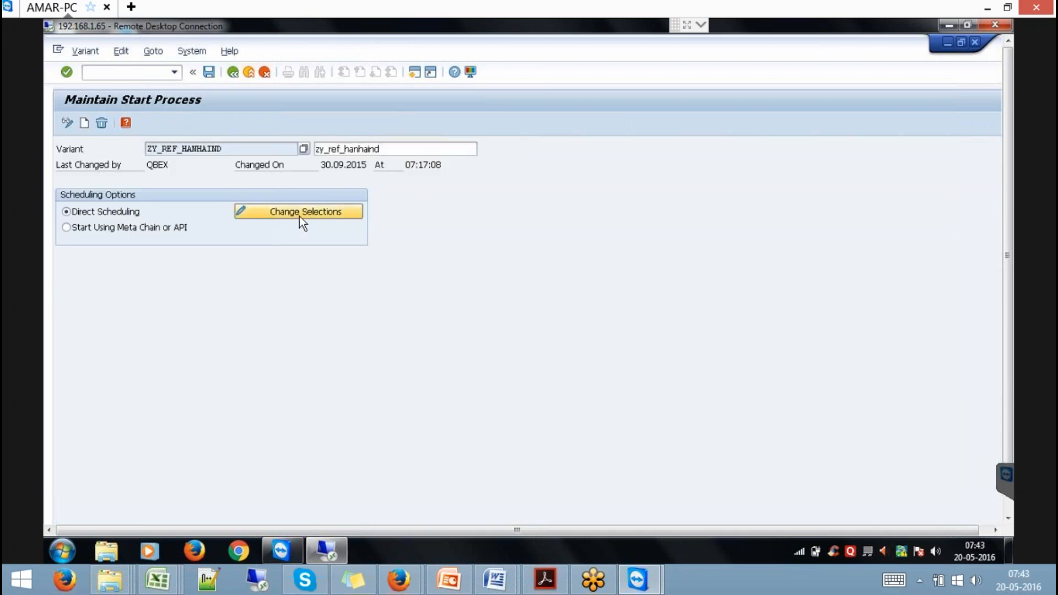
pyautogui.click(97, 187)
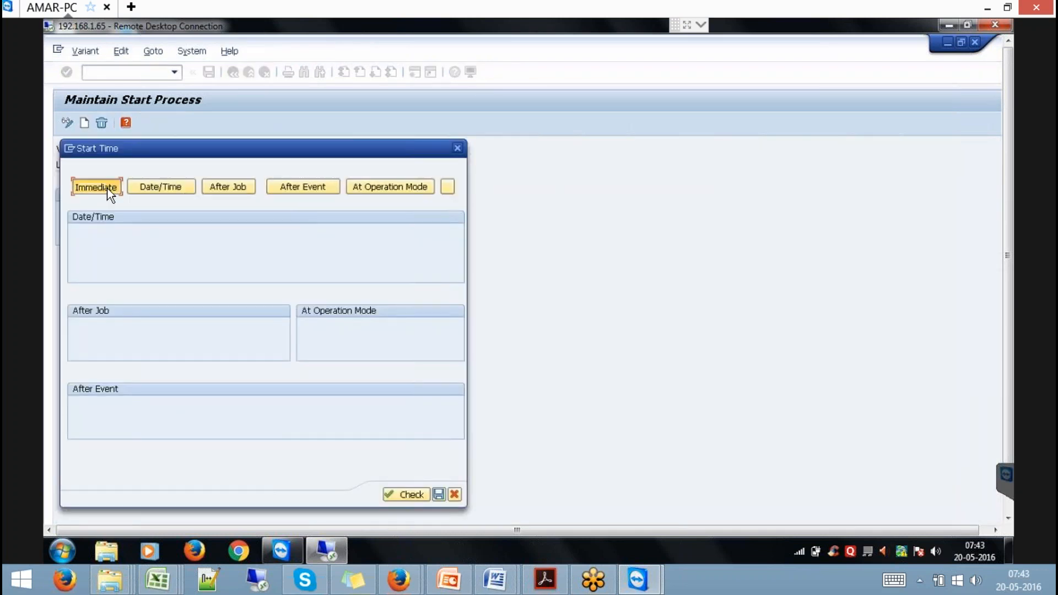
pyautogui.click(321, 494)
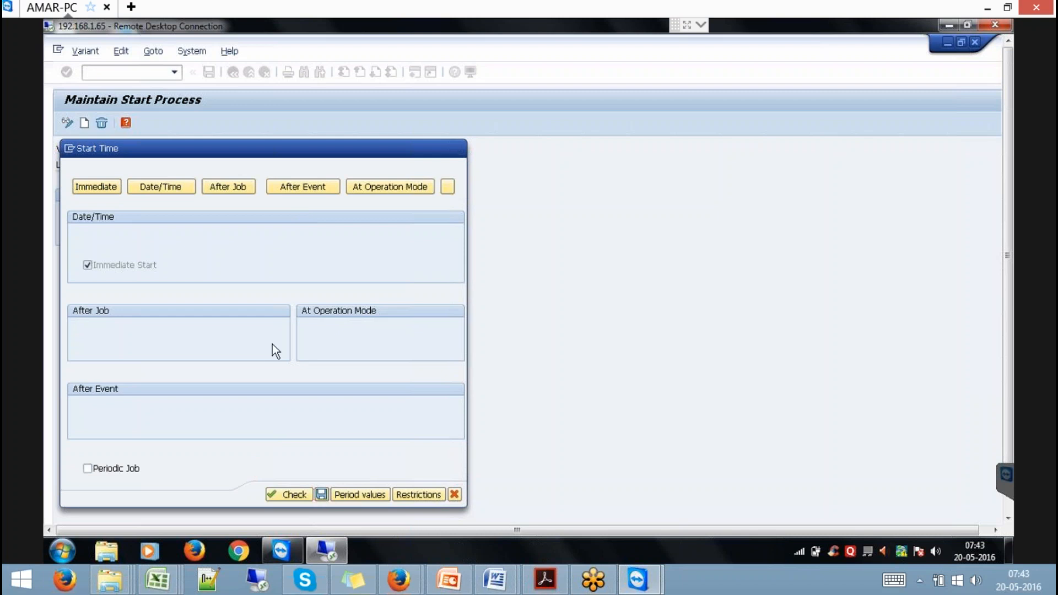
pyautogui.click(233, 73)
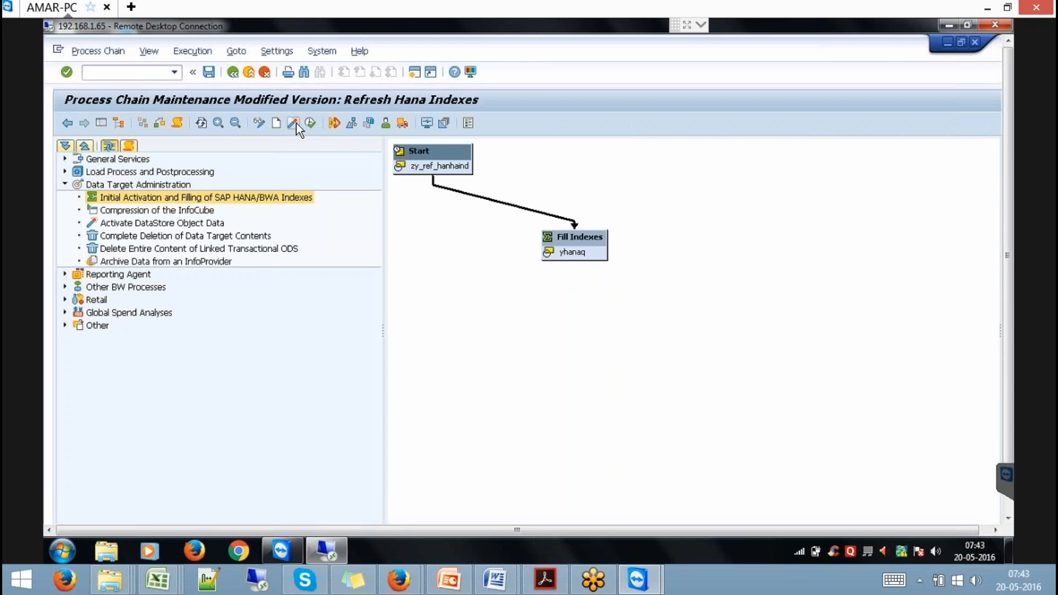
# - Activate and schedule the chain with Job Priority A and open its run log
pyautogui.click(311, 124)
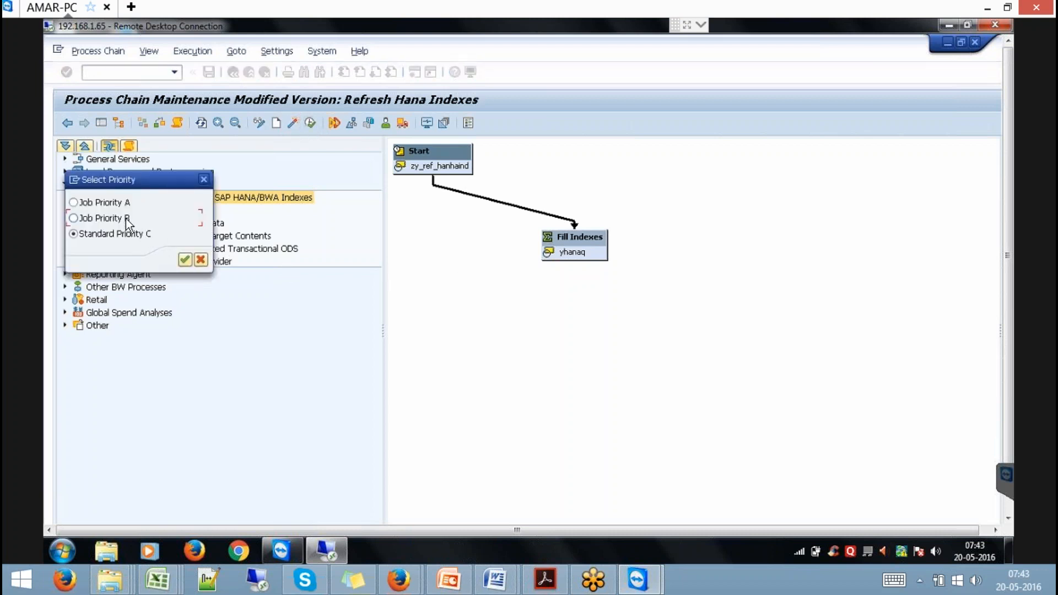
pyautogui.click(104, 203)
pyautogui.click(186, 264)
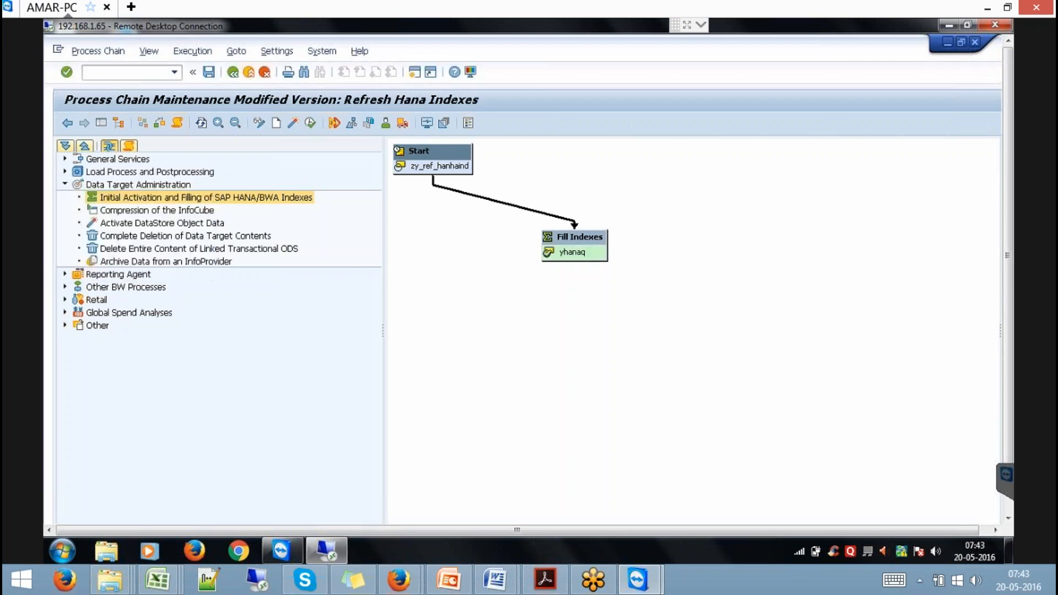
pyautogui.click(176, 126)
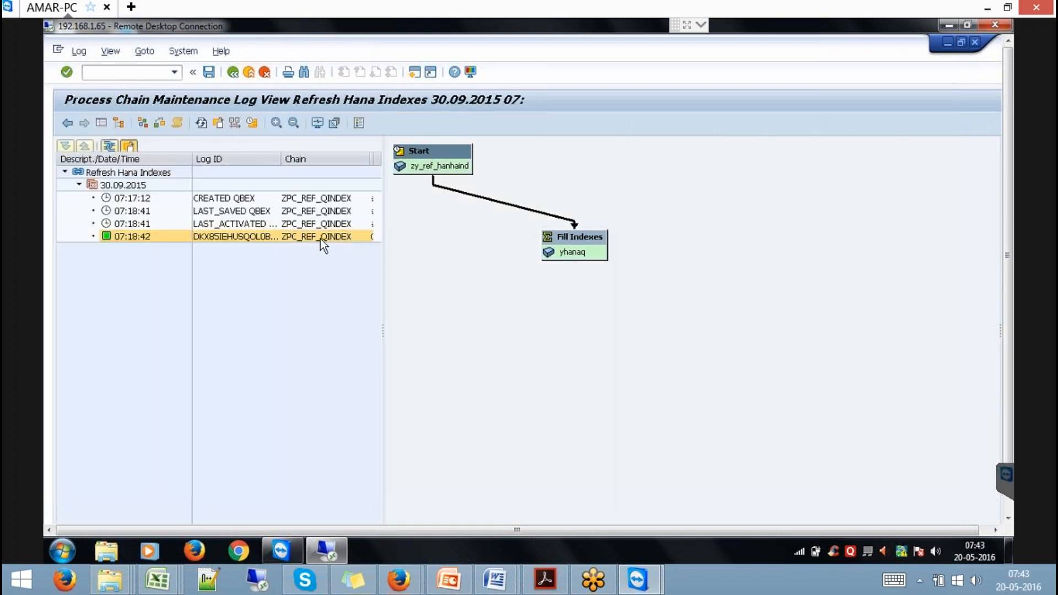
pyautogui.click(1006, 503)
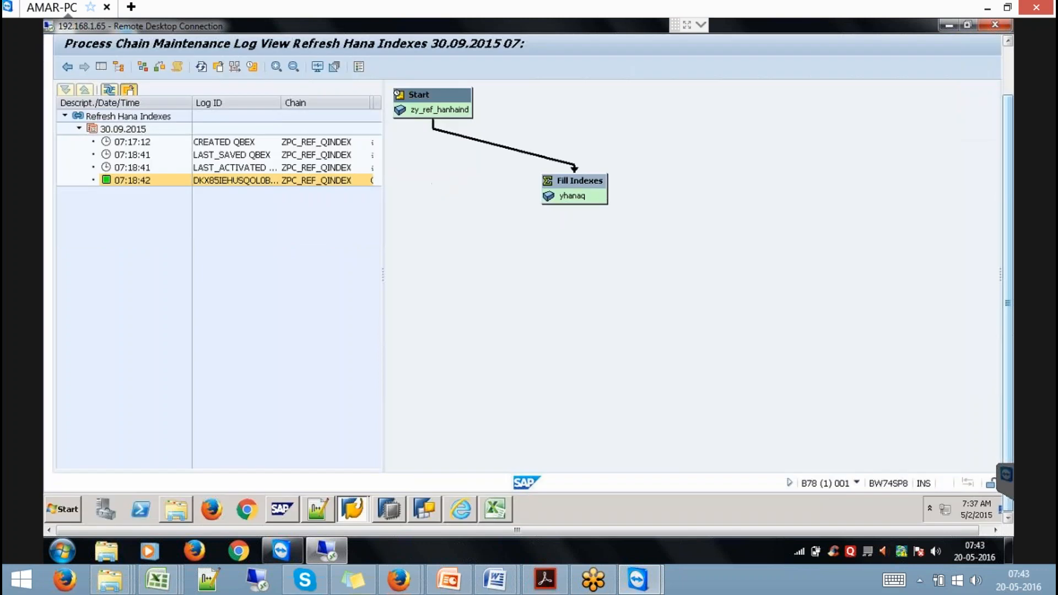
# - Refresh HANAQ to see doubled figures (2012: 6 and 520), then bring up MM BI_SSR_Ver3
pyautogui.click(392, 509)
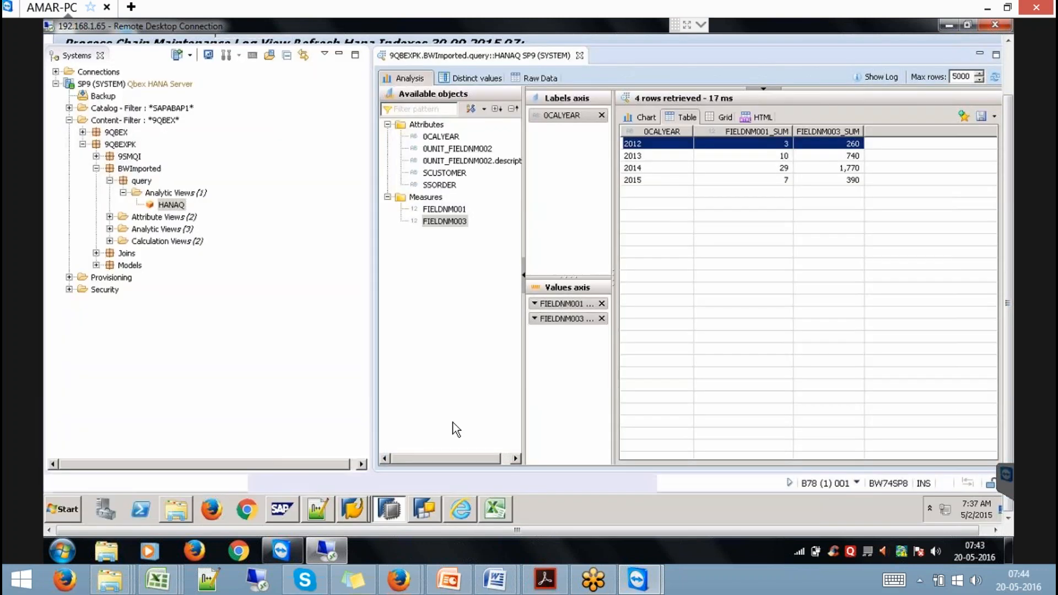
pyautogui.click(994, 77)
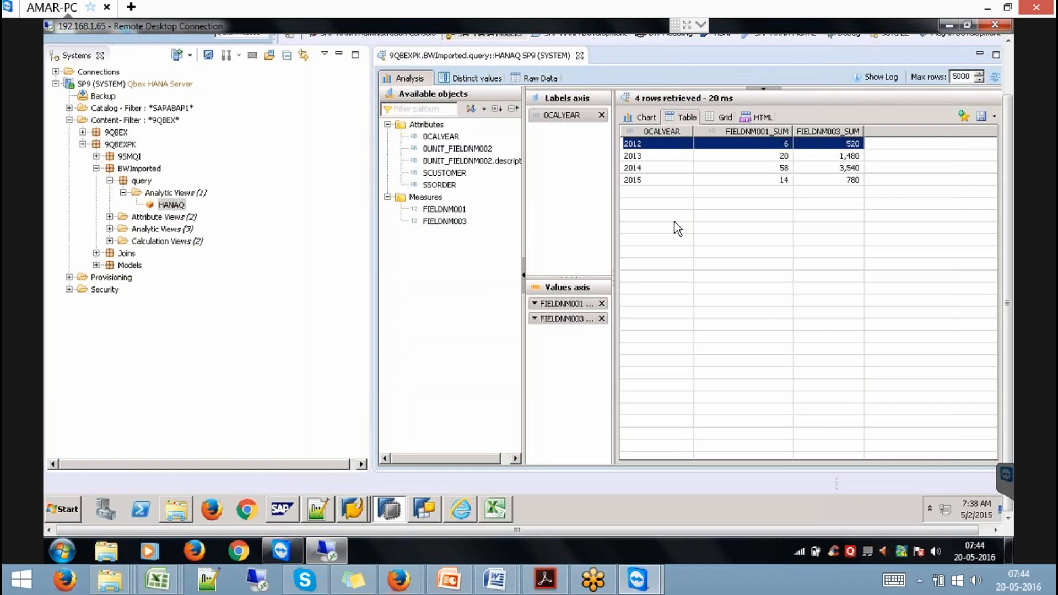
pyautogui.click(458, 568)
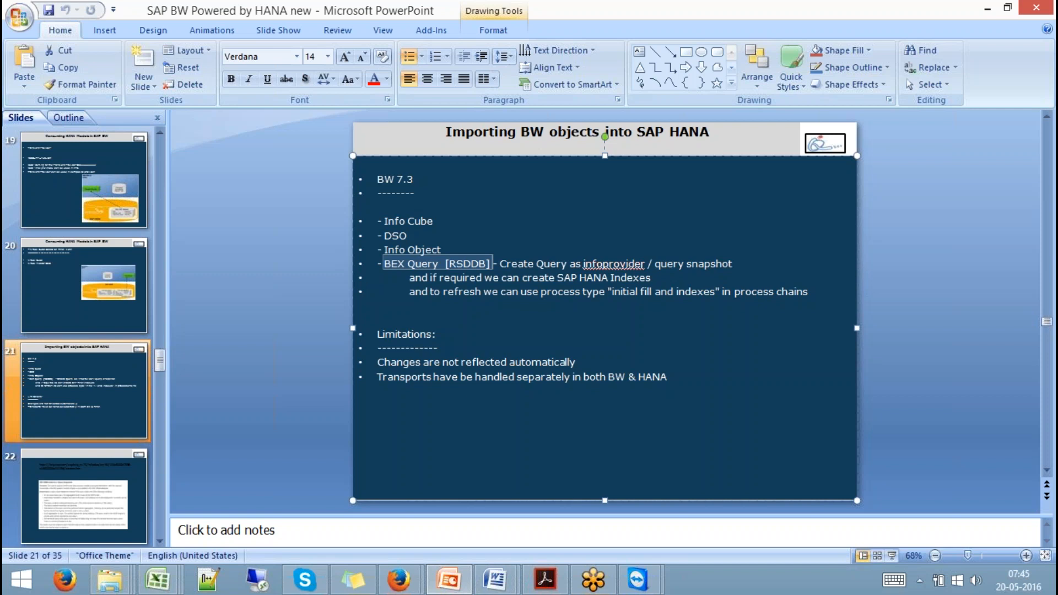
pyautogui.click(165, 581)
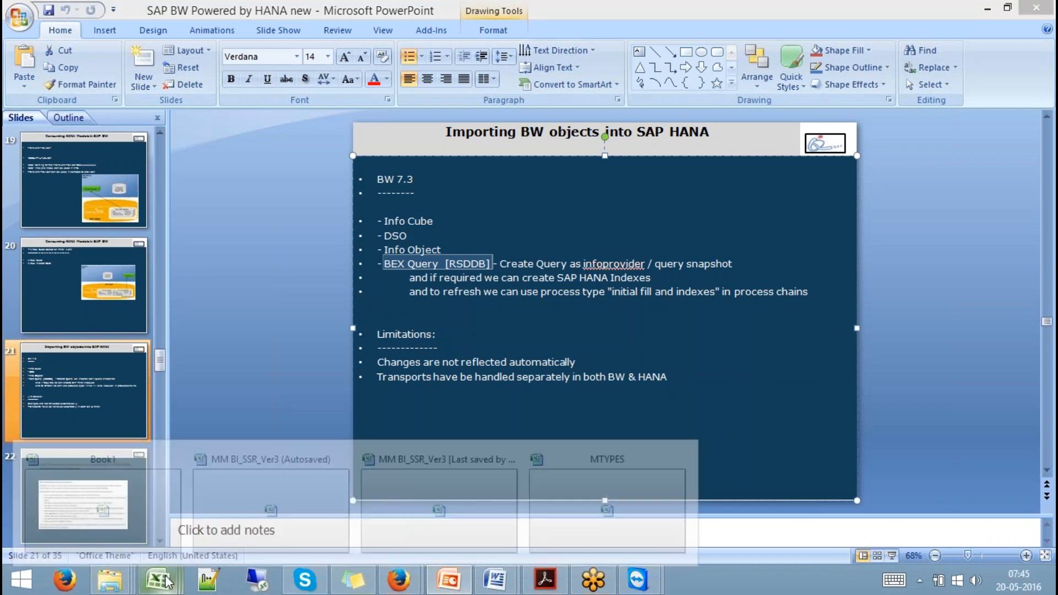
pyautogui.click(248, 524)
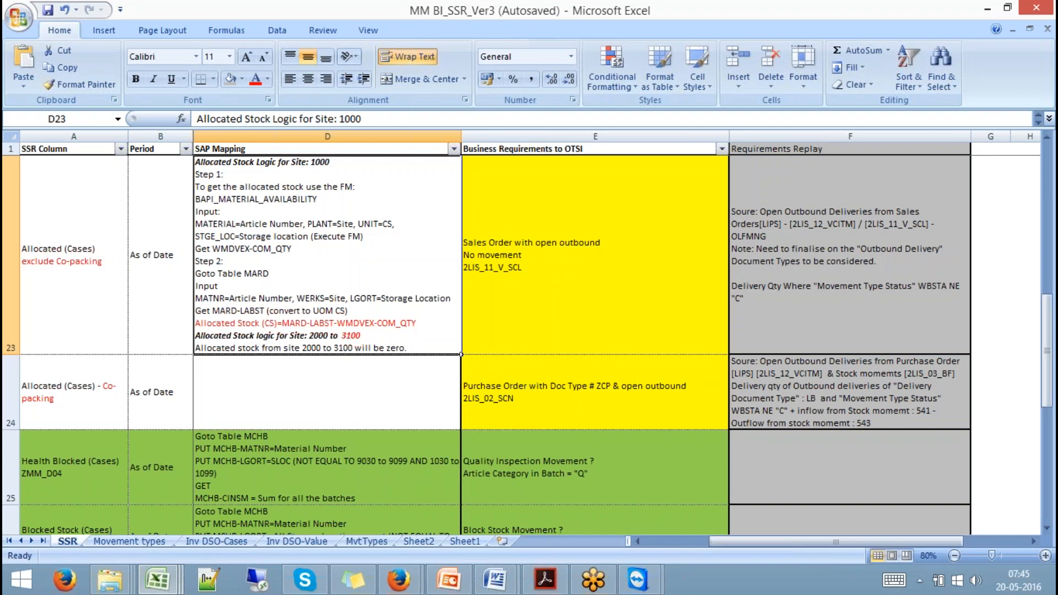
# - In the empty Book1 workbook, enter the labels Cubea in F6 and HM-CUBEA in F10
pyautogui.click(157, 578)
pyautogui.click(137, 524)
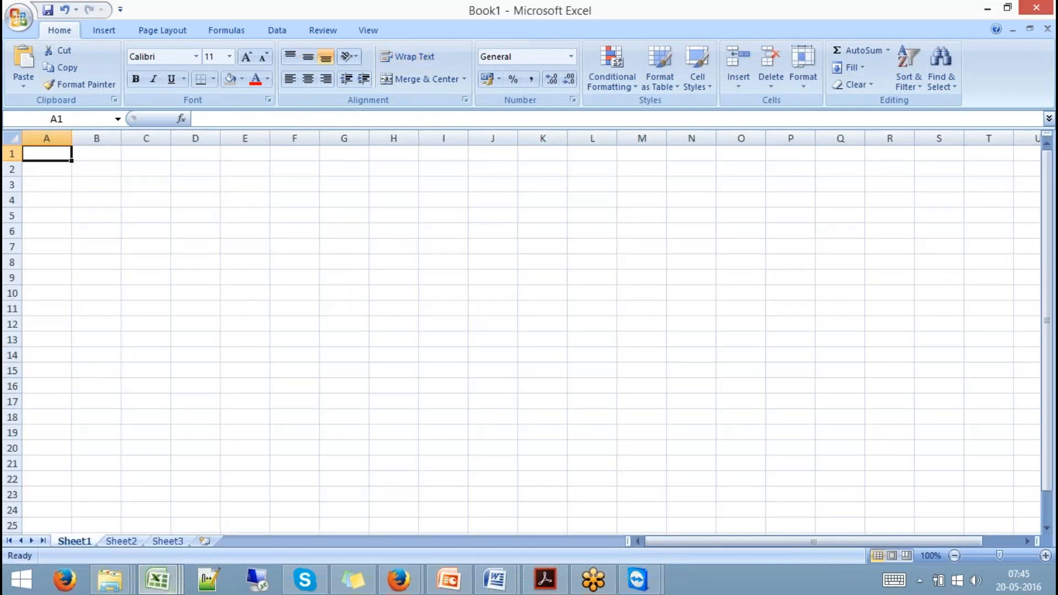
pyautogui.click(317, 274)
pyautogui.click(291, 231)
pyautogui.write('C')
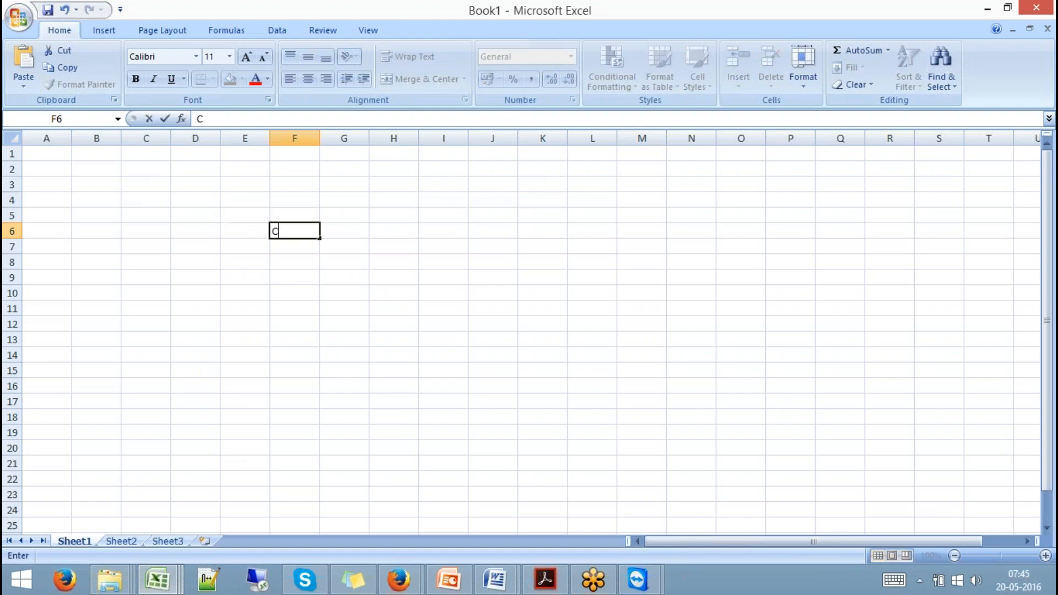
pyautogui.write('ubea')
pyautogui.click(298, 291)
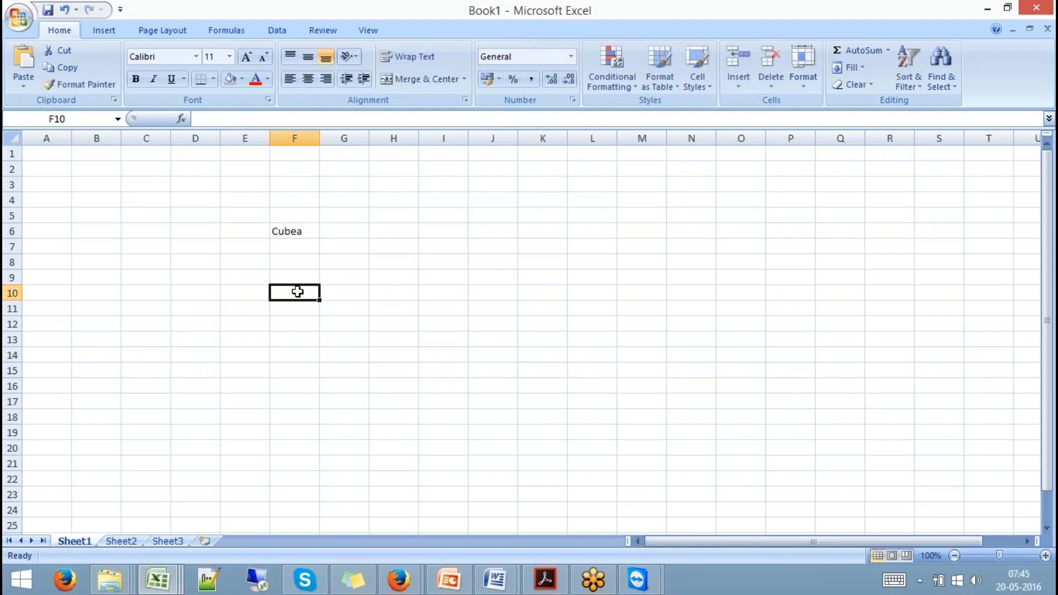
pyautogui.write('HM-CUBA')
pyautogui.press('BackSpace')
pyautogui.write('EA')
# - Give Cubea the value 5 in G6 and 1 in H6, under column headings C and K
pyautogui.click(335, 232)
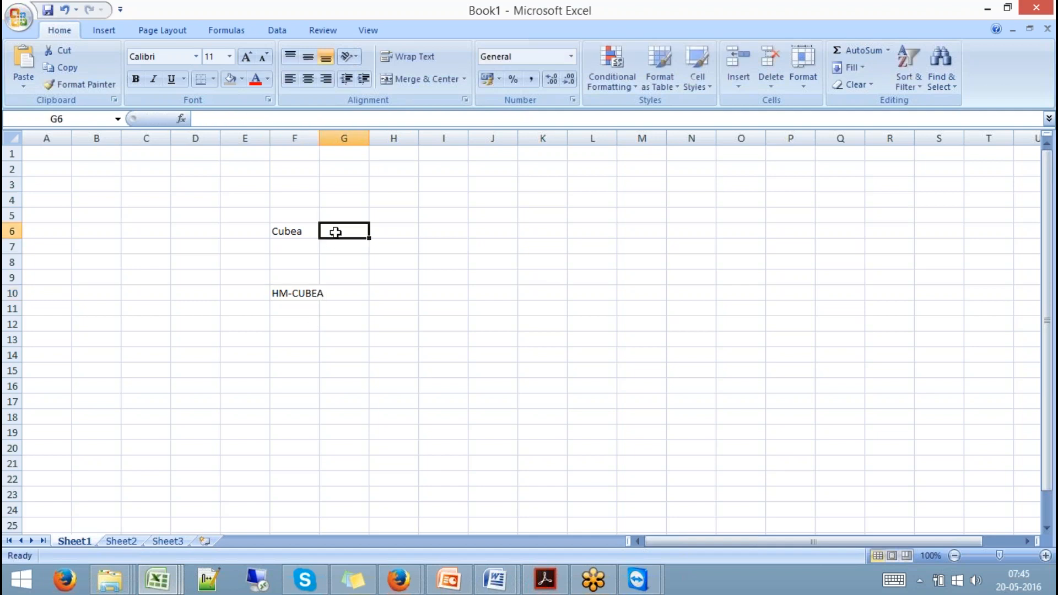
pyautogui.write('5')
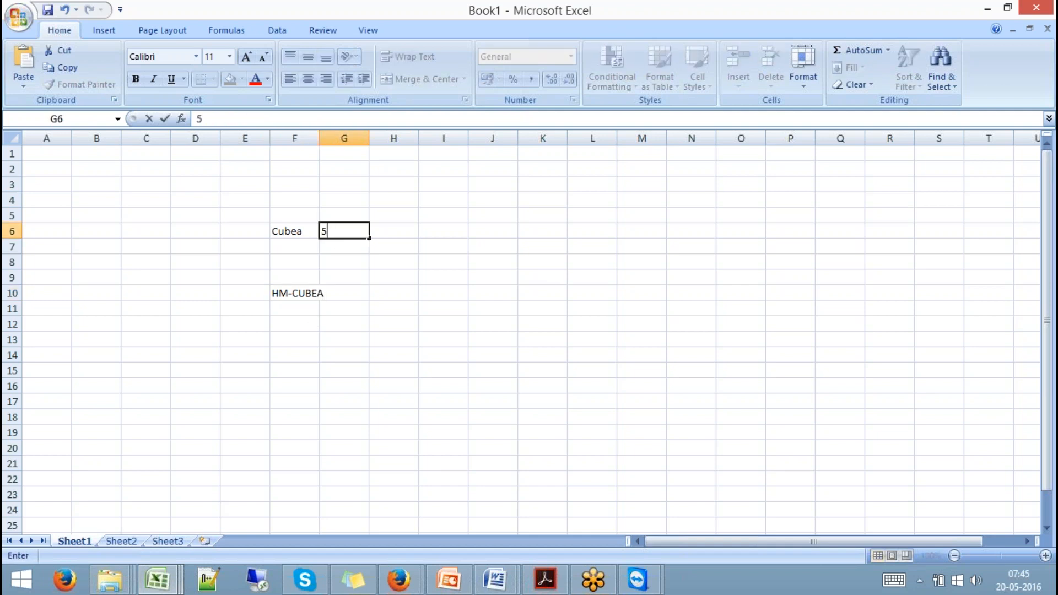
pyautogui.press('Tab')
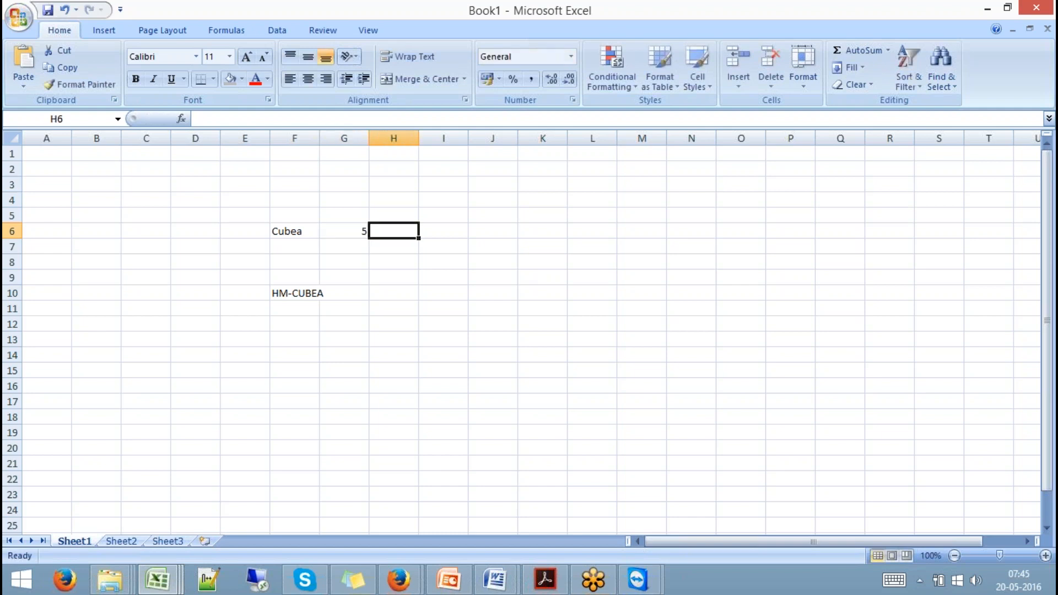
pyautogui.click(331, 211)
pyautogui.write('C')
pyautogui.press('Tab')
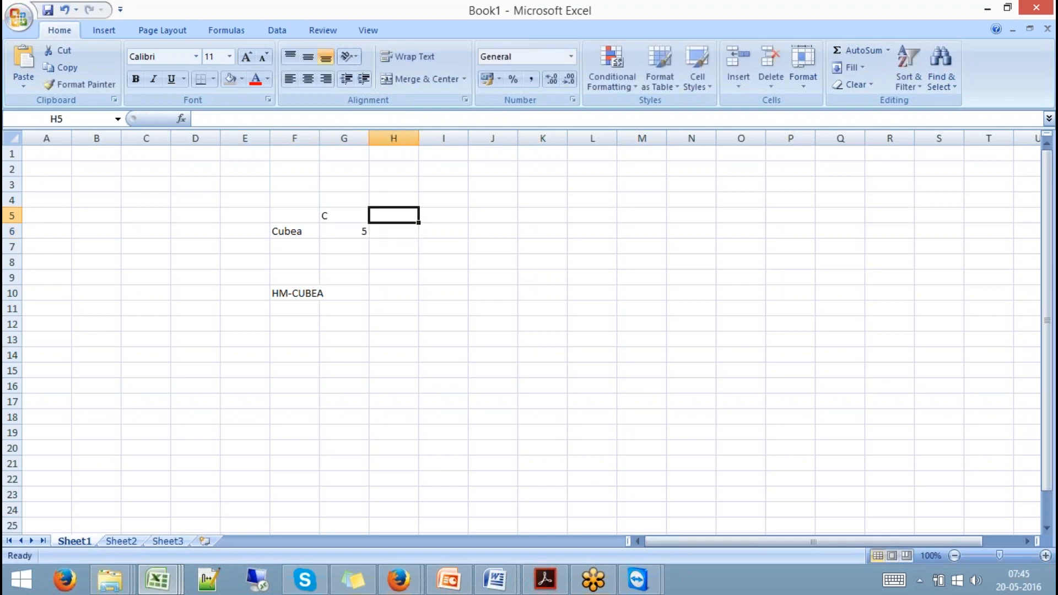
pyautogui.write('K')
pyautogui.press('Down')
pyautogui.write('1')
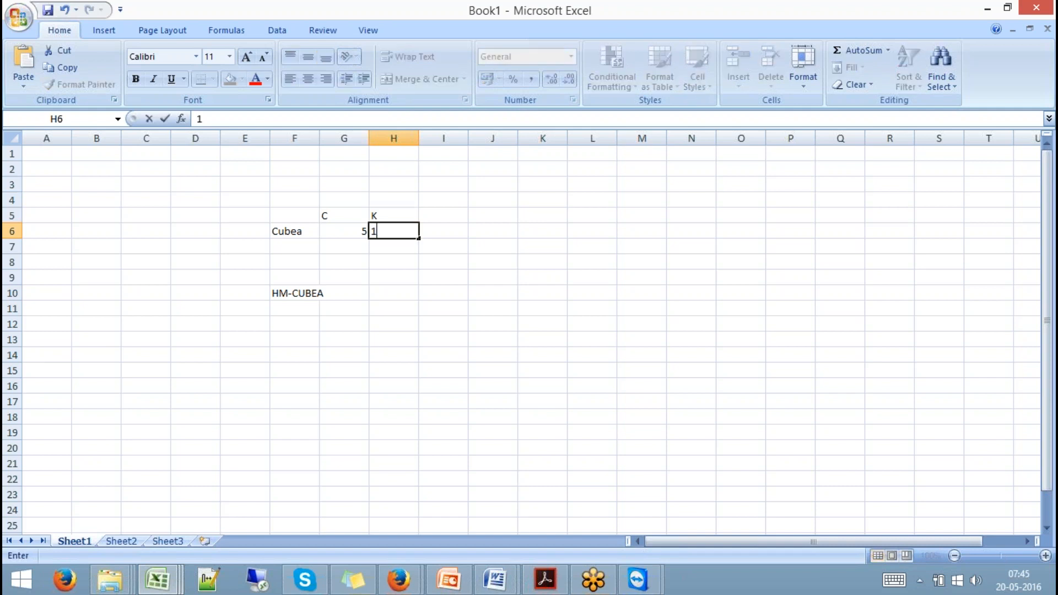
pyautogui.click(351, 292)
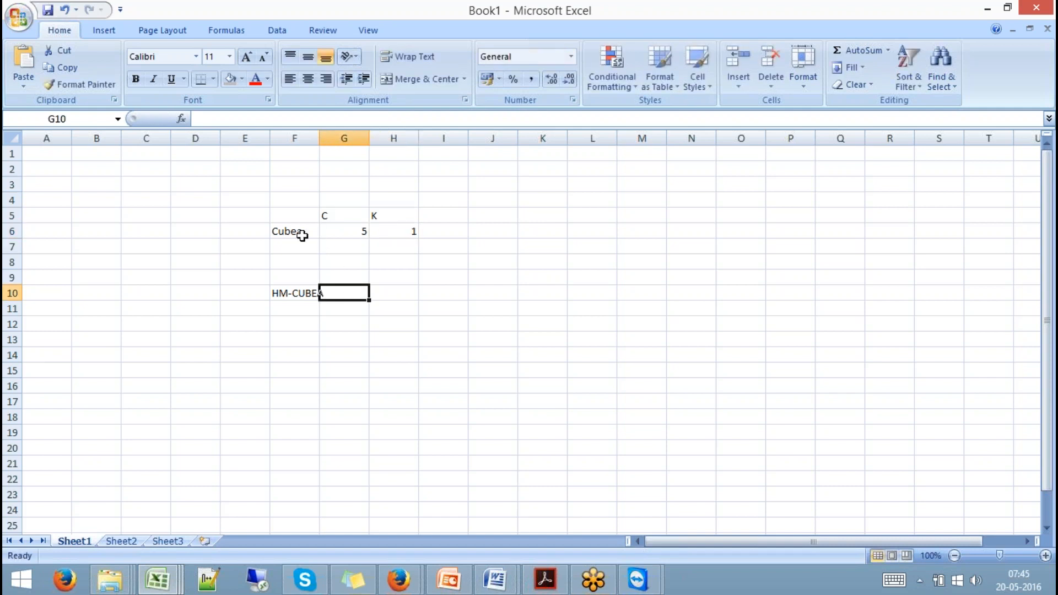
# - Copy Cubea's values 5 and 1 from G6:H6 into G10:H10 beside HM-CUBEA
pyautogui.moveTo(360, 232); pyautogui.dragTo(400, 230)
pyautogui.hotkey('ctrl', 'c')
pyautogui.click(359, 293)
pyautogui.hotkey('ctrl', 'v')
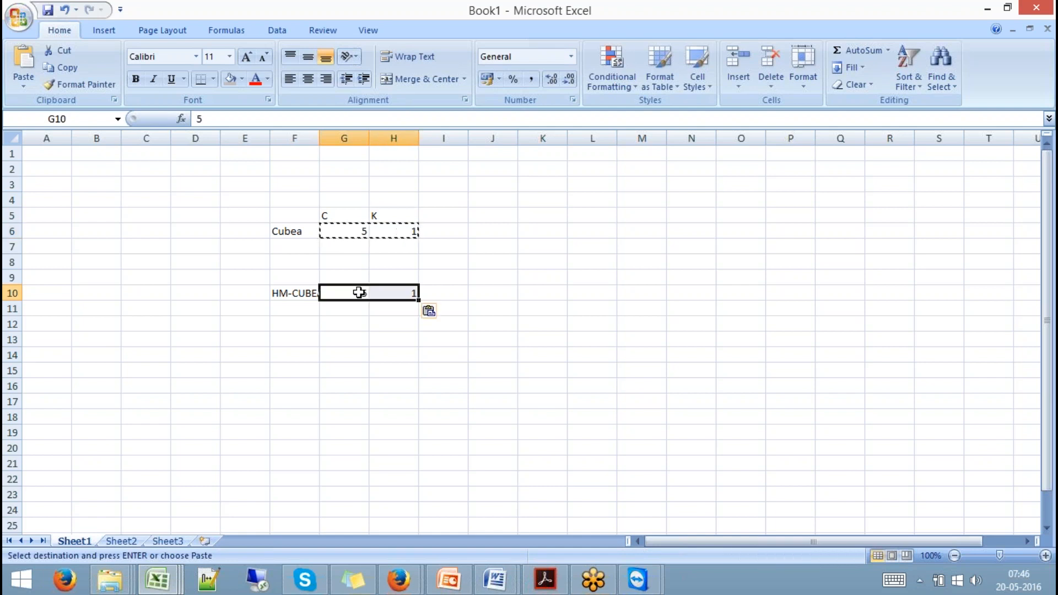
pyautogui.click(367, 343)
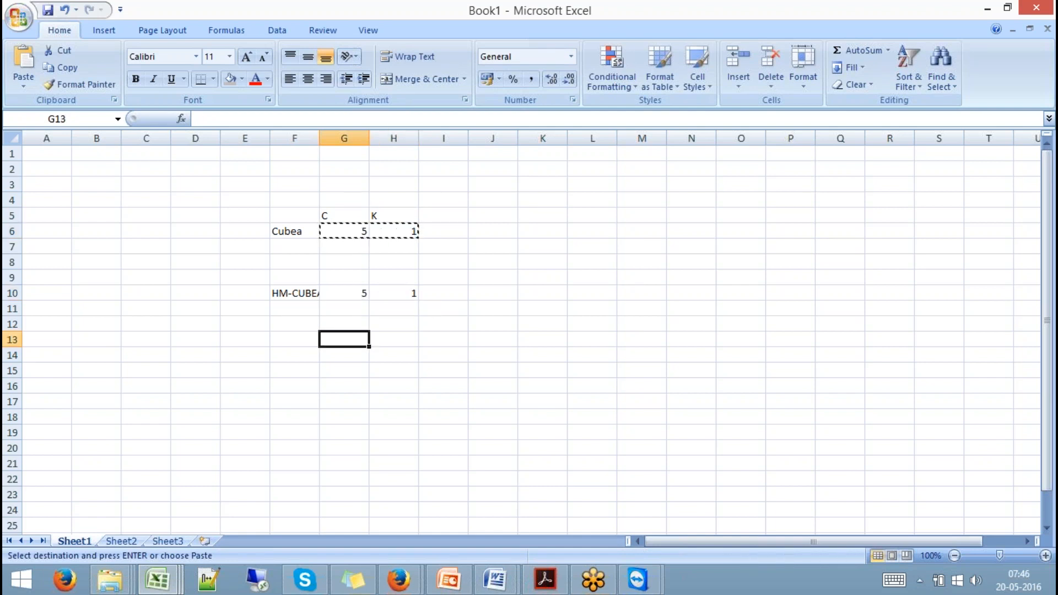
pyautogui.click(312, 292)
# - Widen column F to fit the labels and change Cubea's C value in G6 to 6
pyautogui.moveTo(320, 141); pyautogui.dragTo(343, 141)
pyautogui.click(301, 232)
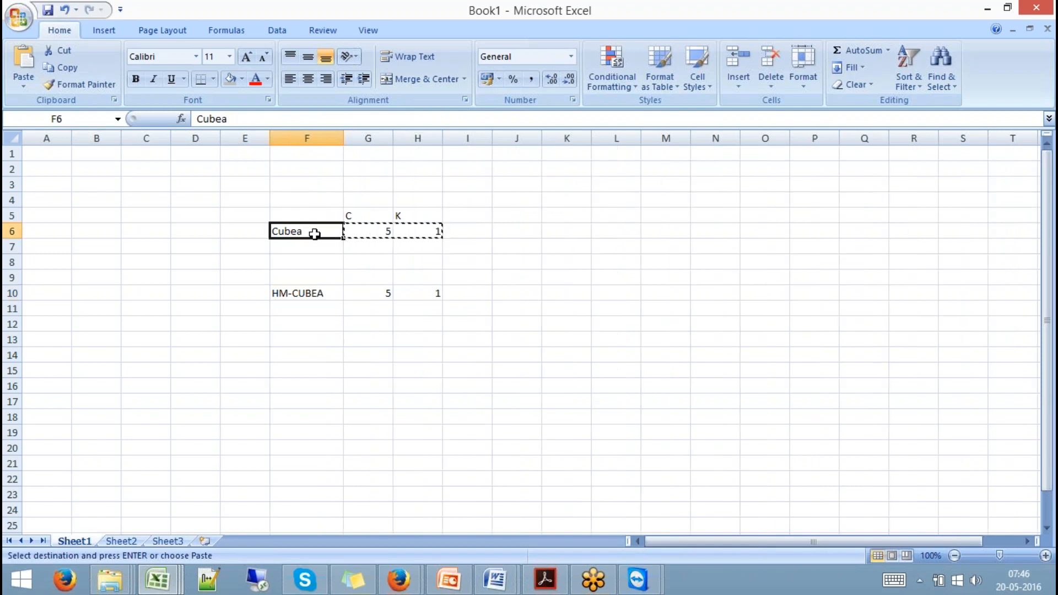
pyautogui.click(365, 231)
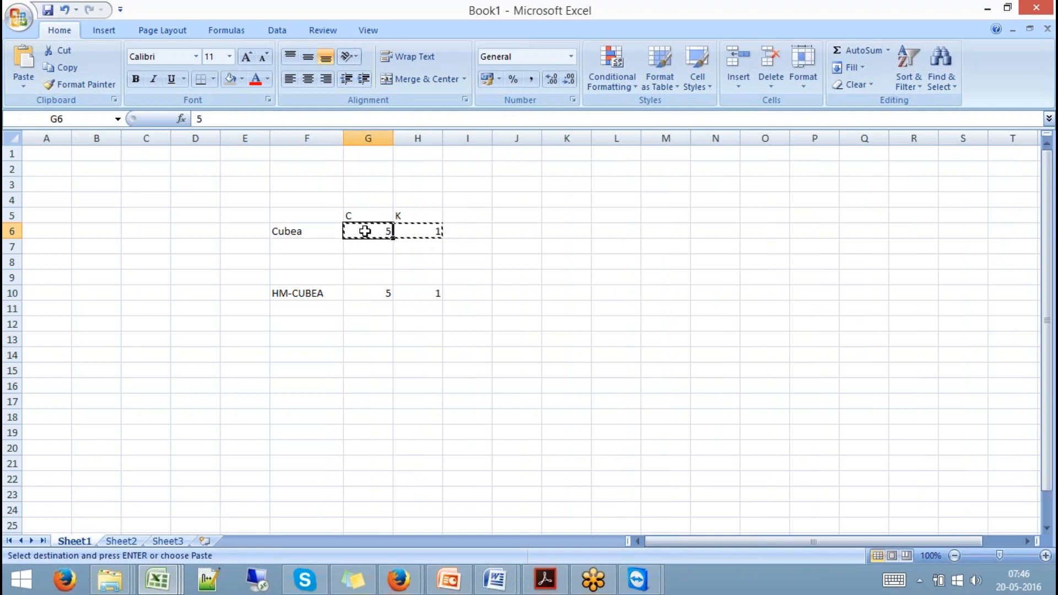
pyautogui.write('6')
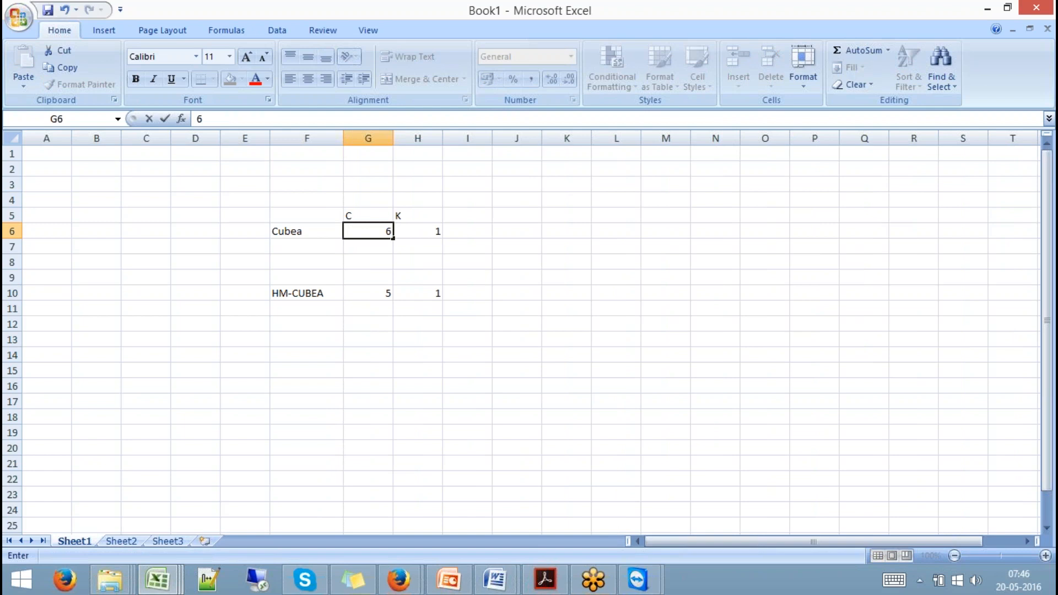
pyautogui.click(406, 229)
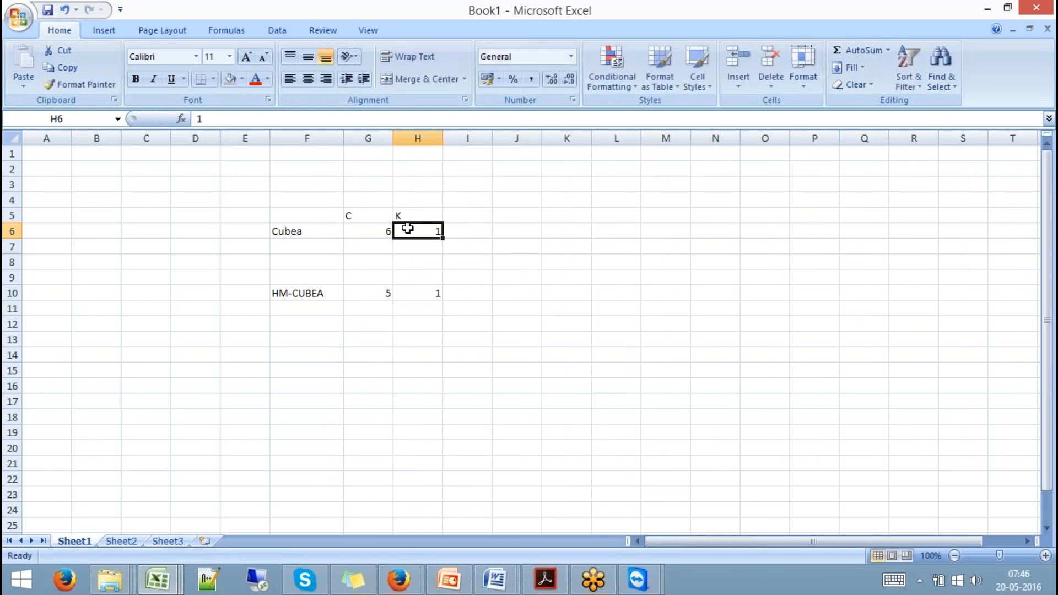
# - Highlight the Cubea and HM-CUBEA rows to compare their values, then return to the remote desktop
pyautogui.click(299, 236)
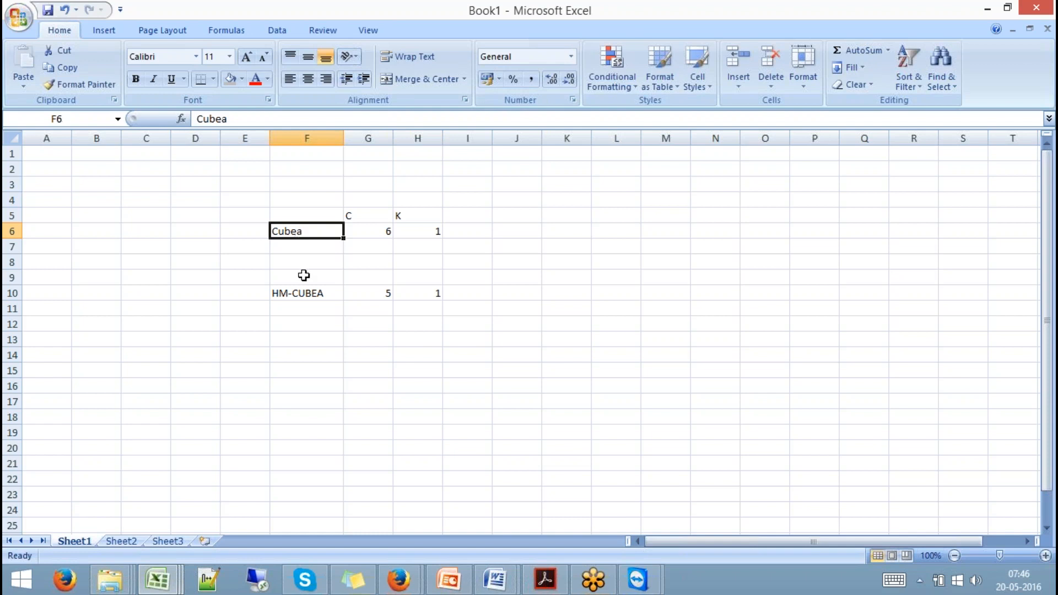
pyautogui.click(309, 296)
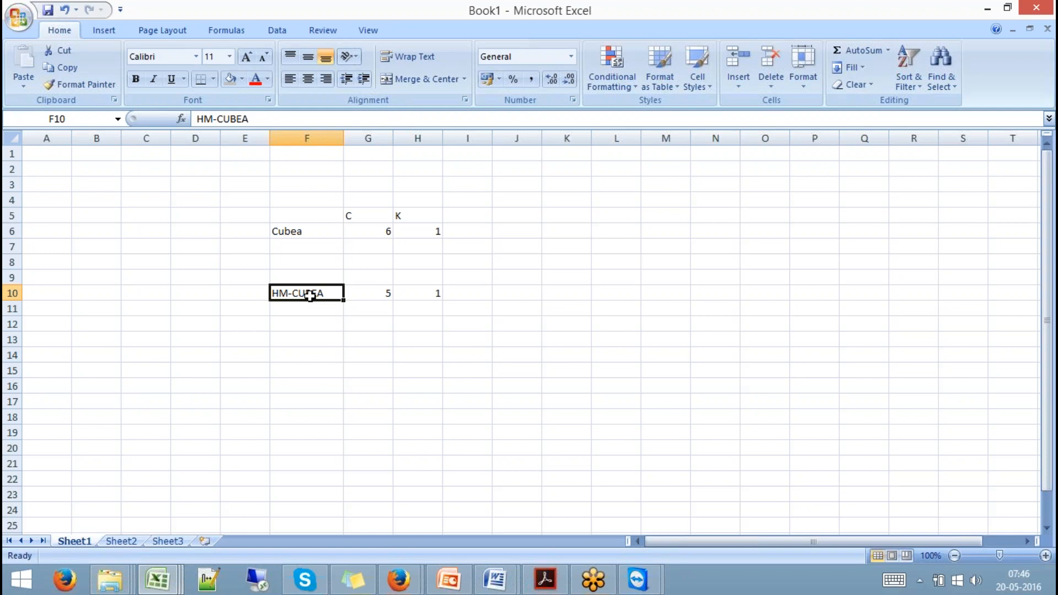
pyautogui.moveTo(302, 230); pyautogui.dragTo(431, 231)
pyautogui.click(321, 232)
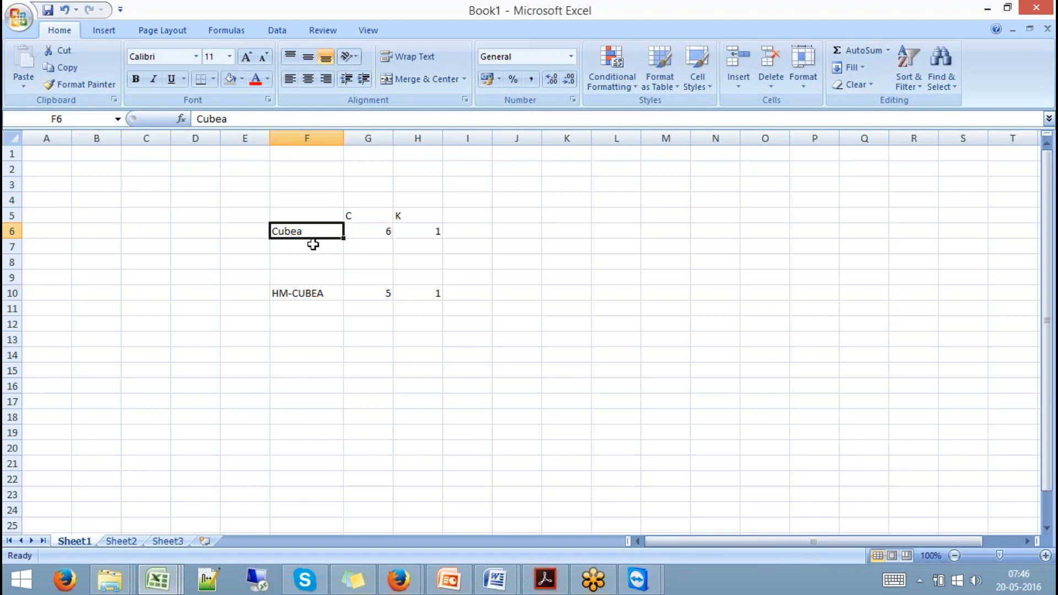
pyautogui.click(315, 295)
pyautogui.moveTo(366, 294); pyautogui.dragTo(437, 291)
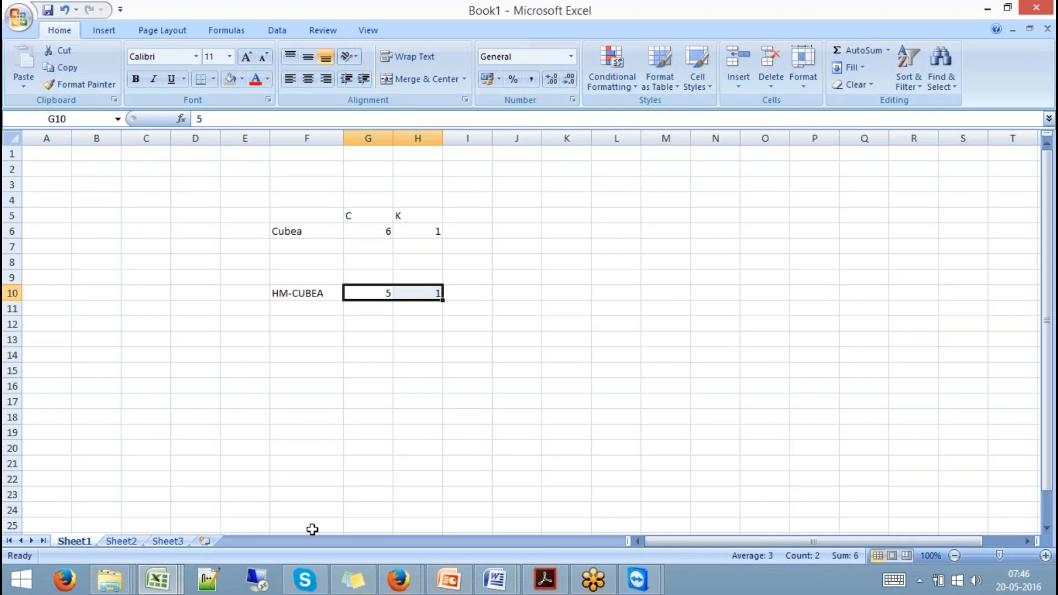
pyautogui.moveTo(633, 579)
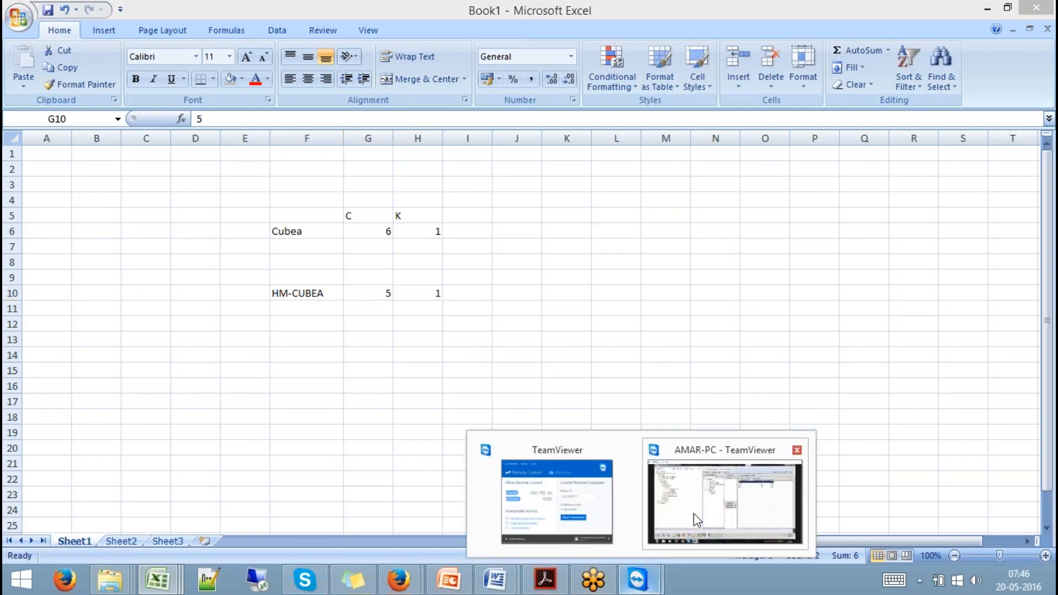
pyautogui.click(724, 503)
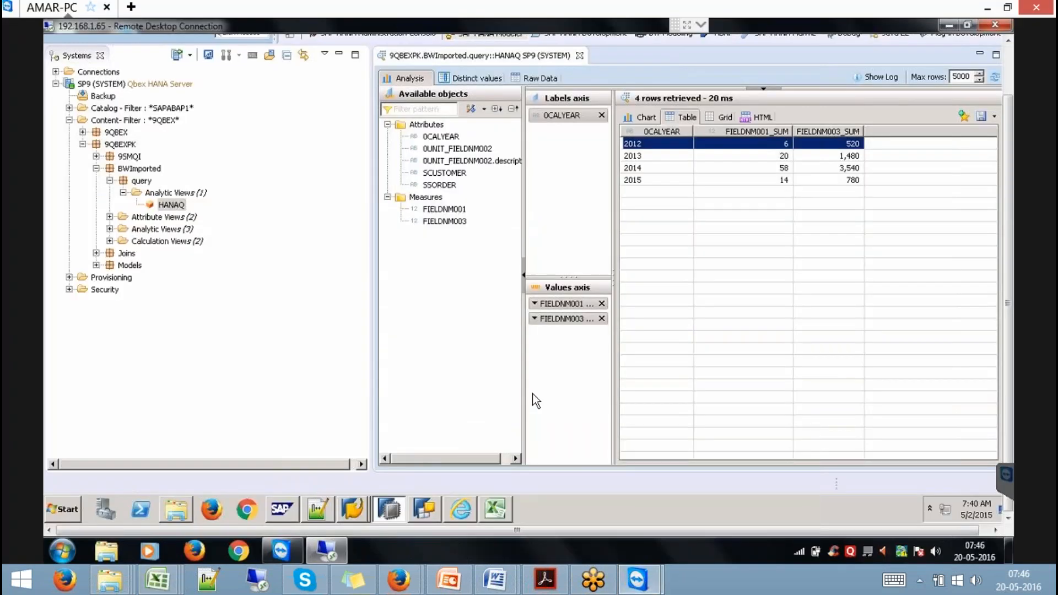
# - Via /NRSA1, open Cube Without MD from the Import Standard Cube to hana favourites for editing
pyautogui.click(353, 508)
pyautogui.click(351, 480)
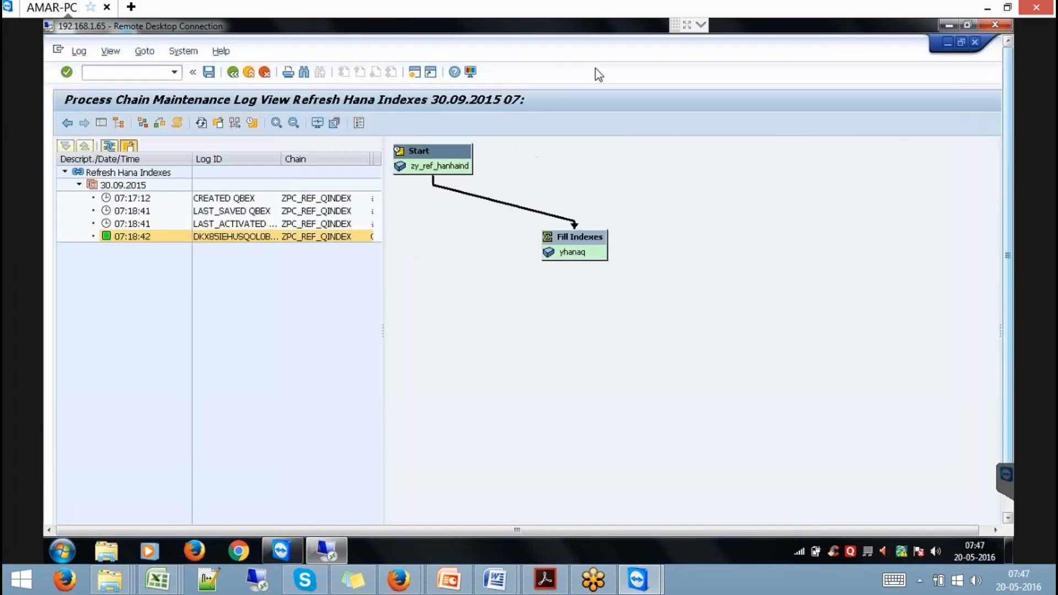
pyautogui.click(160, 72)
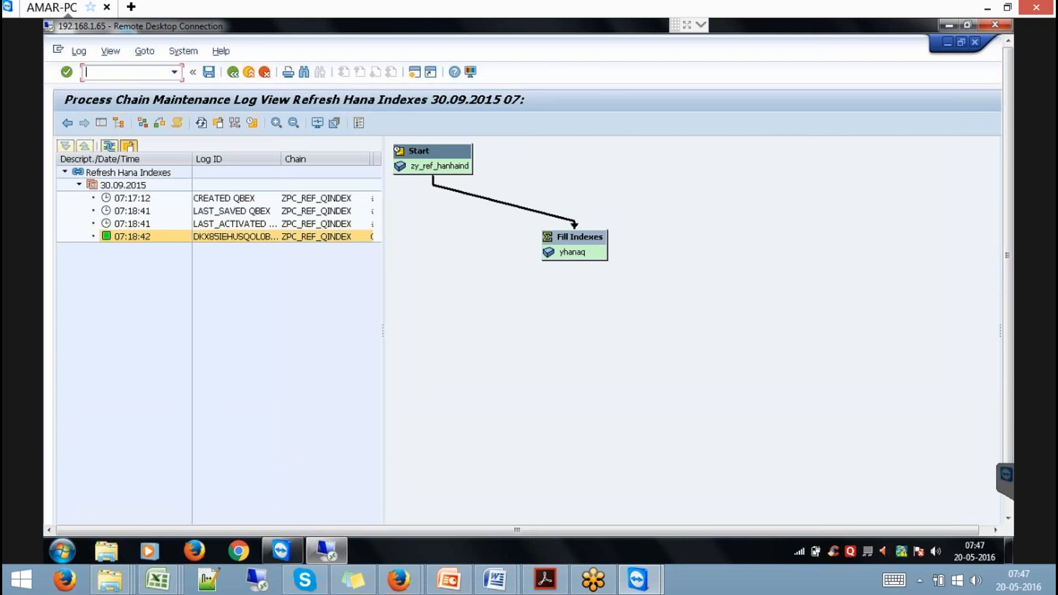
pyautogui.write('/NRSA1')
pyautogui.press('Return')
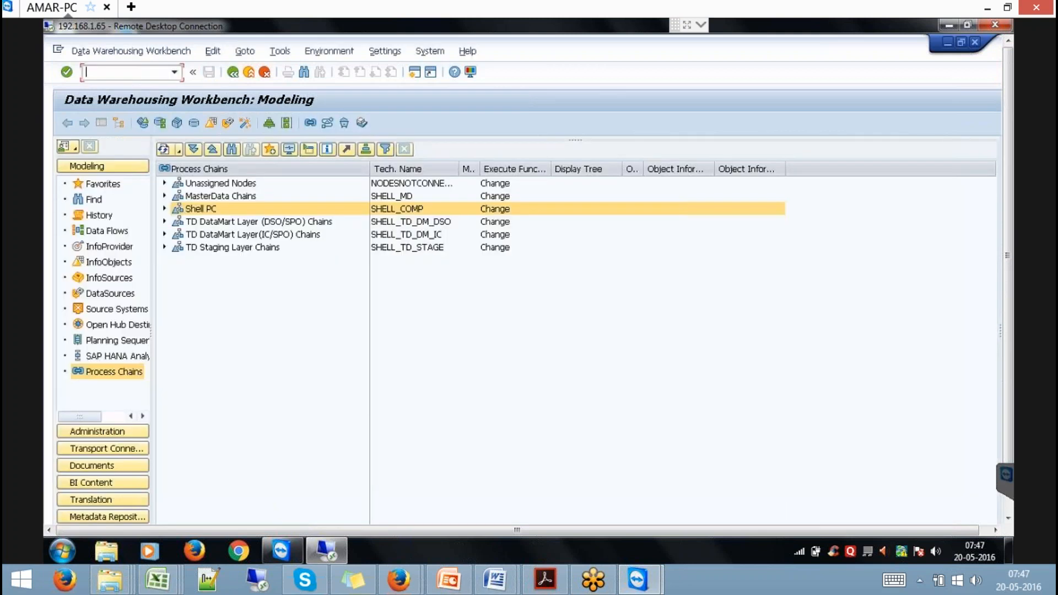
pyautogui.click(102, 185)
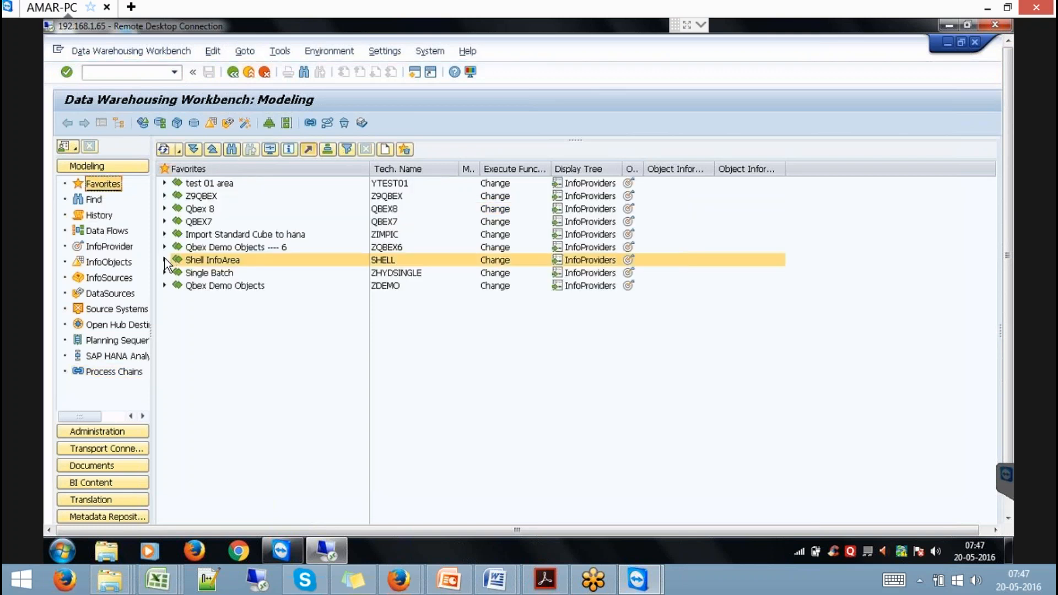
pyautogui.click(164, 234)
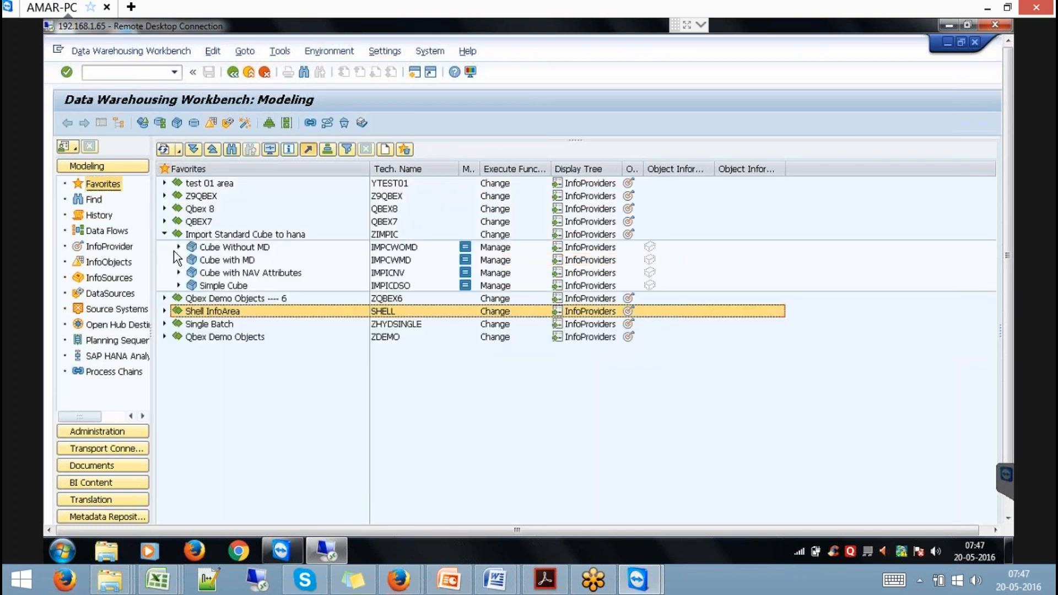
pyautogui.rightClick(220, 250)
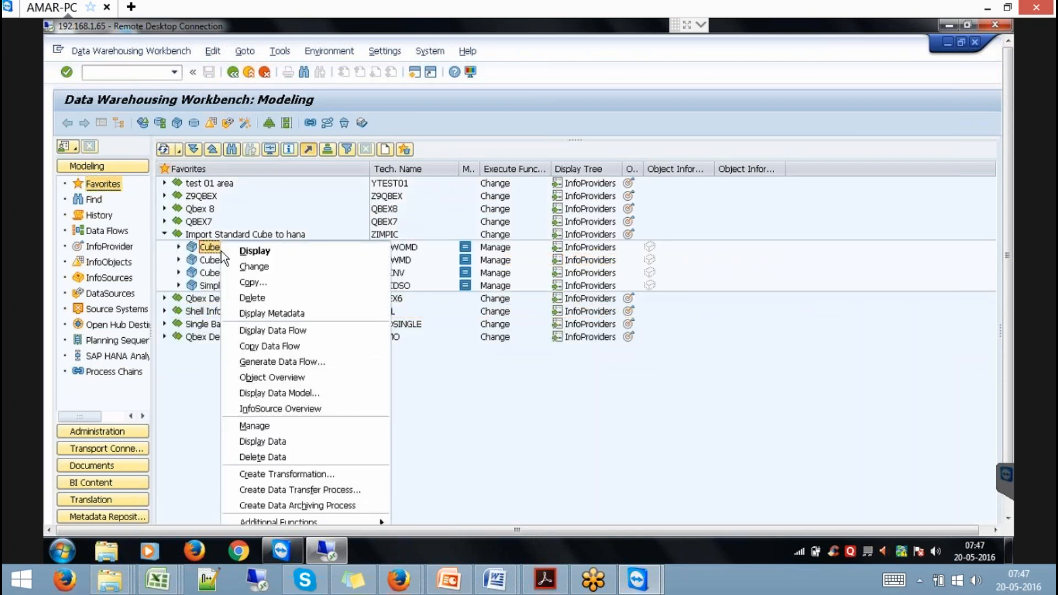
pyautogui.click(269, 269)
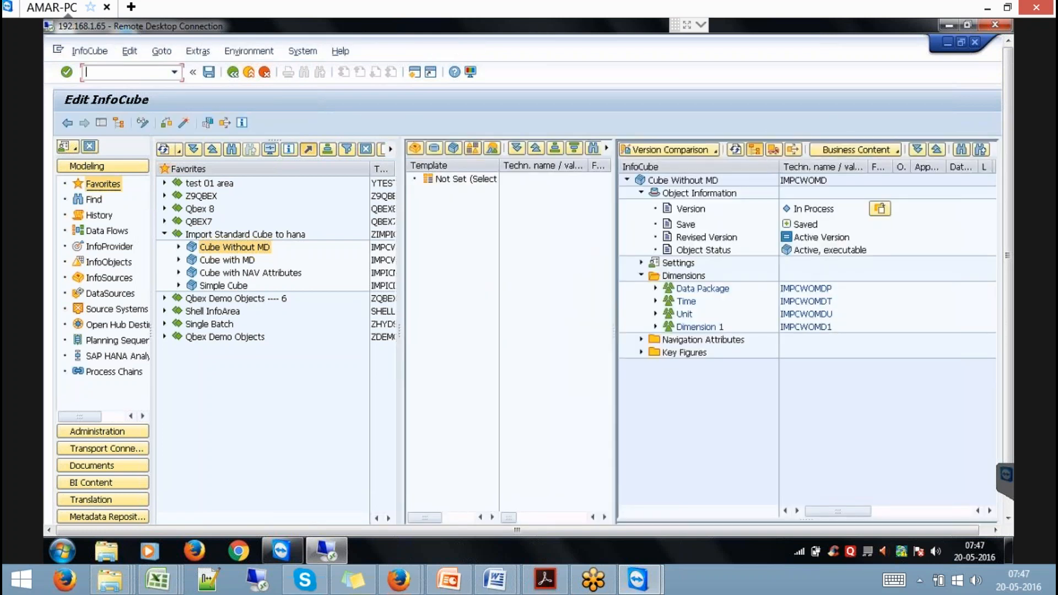
# - Add InfoObject SPRODUCT directly to Dimension 1 of IMPCWOMD and activate the InfoCube
pyautogui.click(691, 327)
pyautogui.rightClick(690, 325)
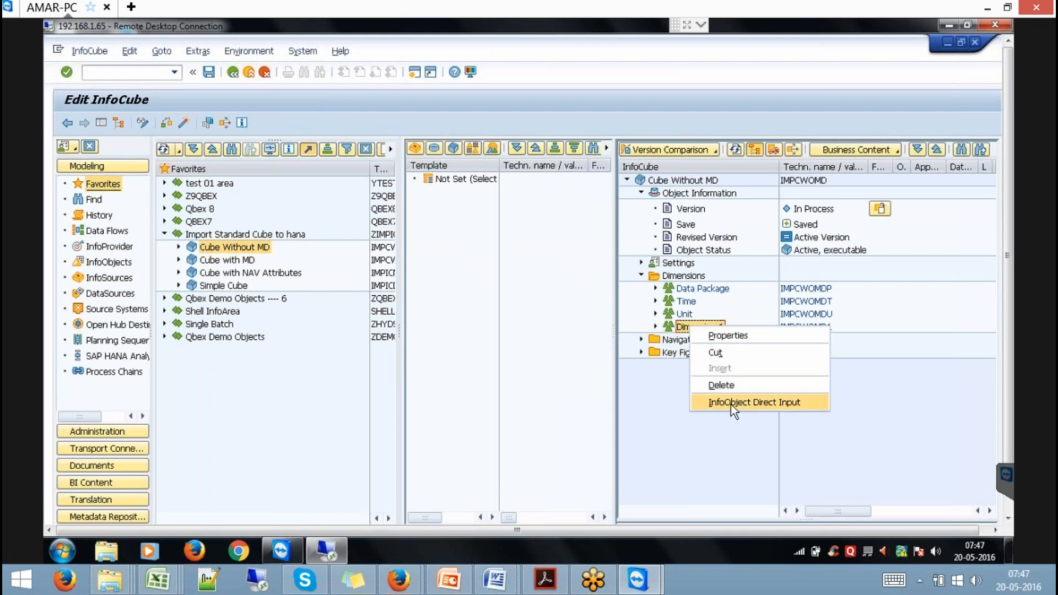
pyautogui.click(731, 402)
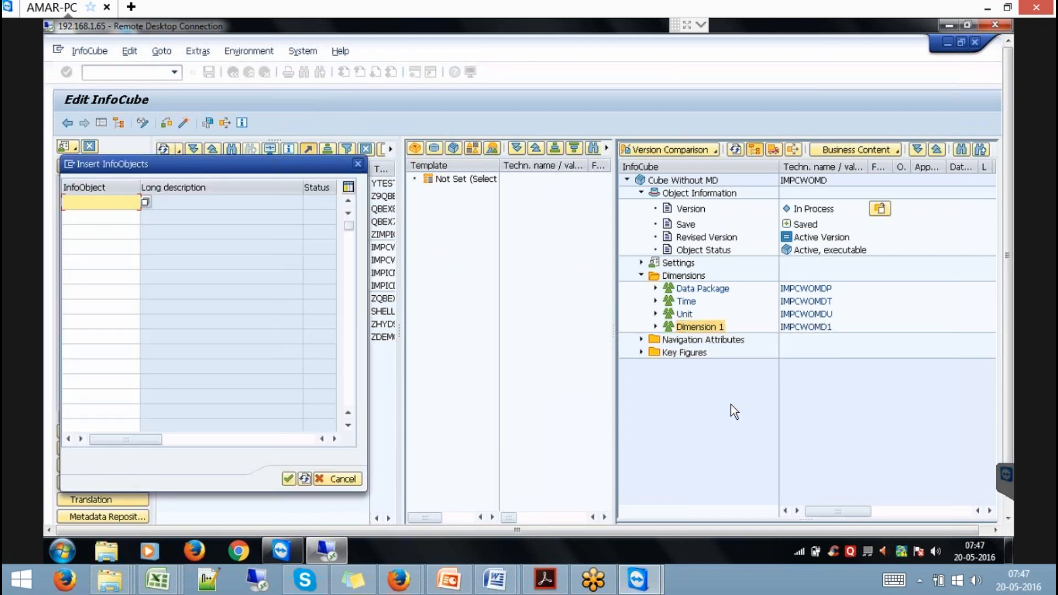
pyautogui.write('SPROD')
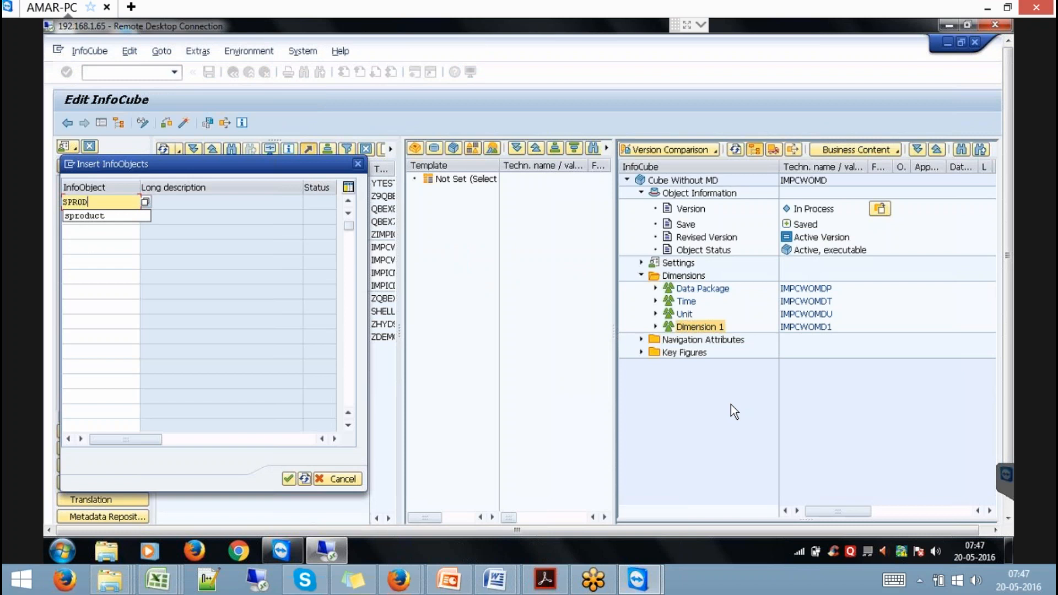
pyautogui.write('UCT')
pyautogui.press('Return')
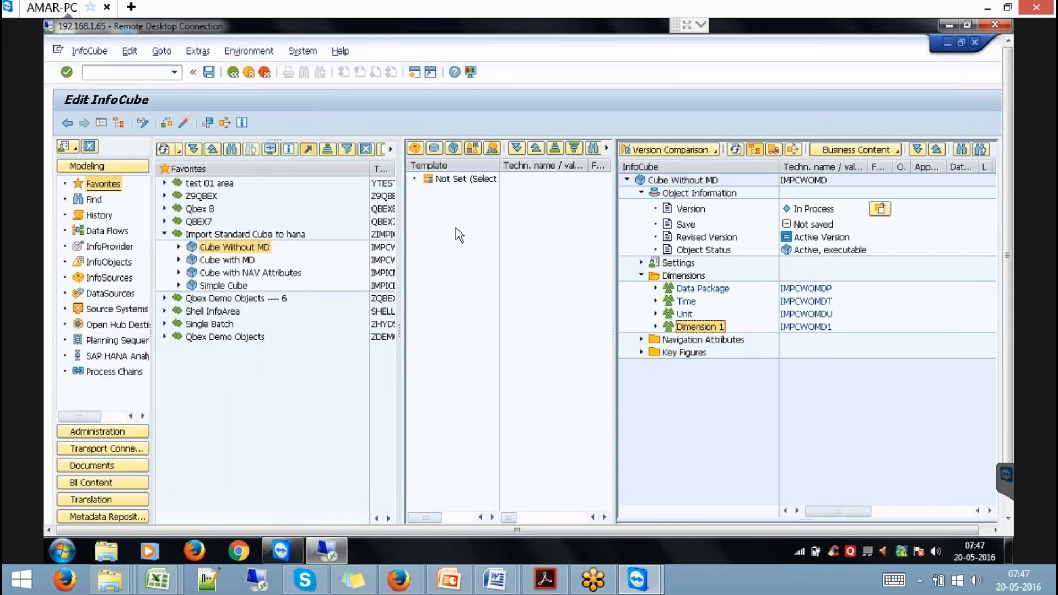
pyautogui.click(183, 122)
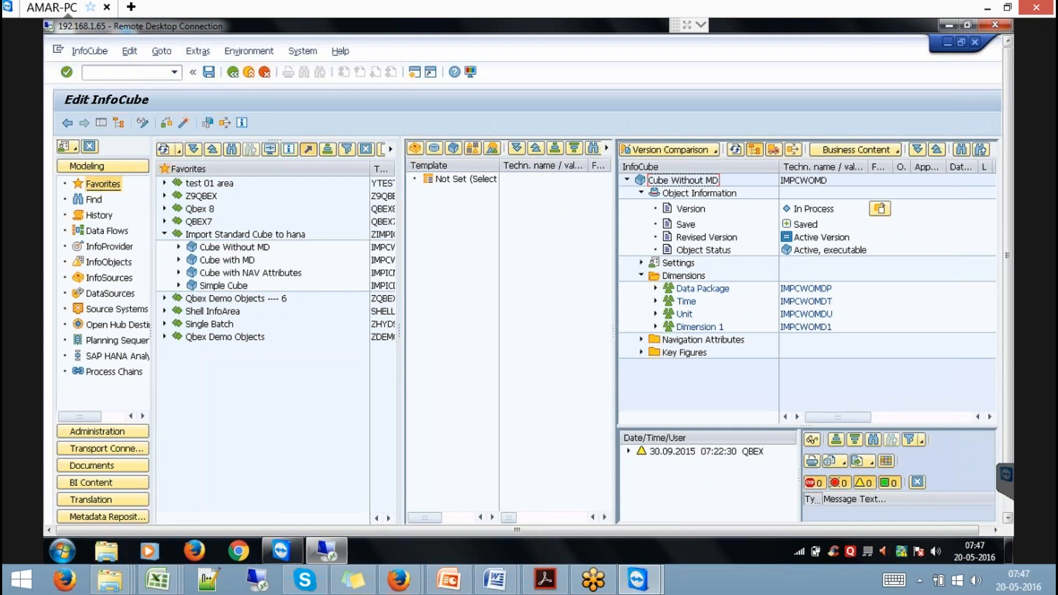
pyautogui.moveTo(1007, 255); pyautogui.dragTo(1008, 309)
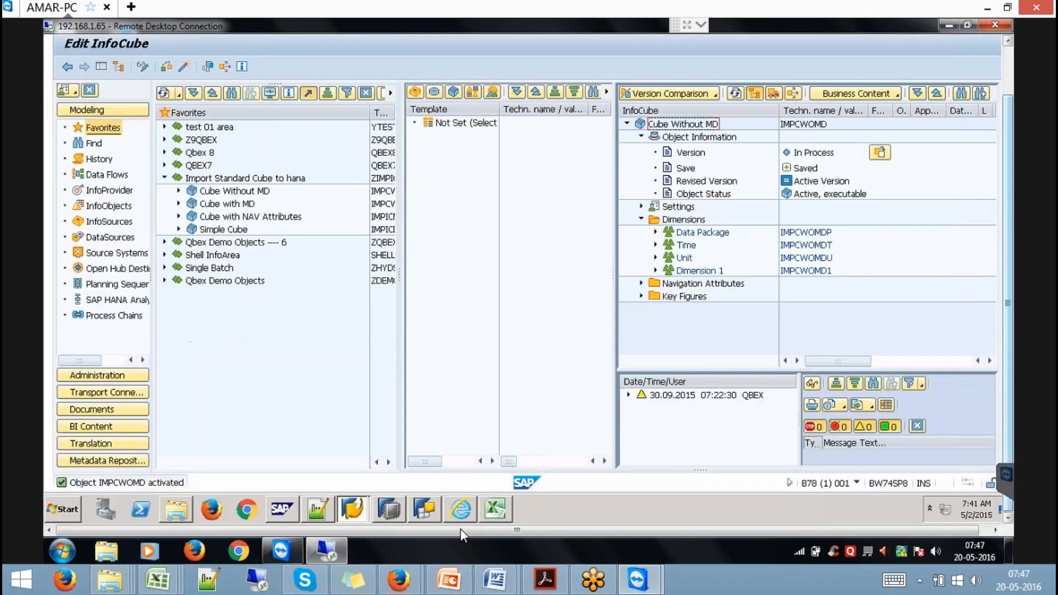
pyautogui.click(387, 501)
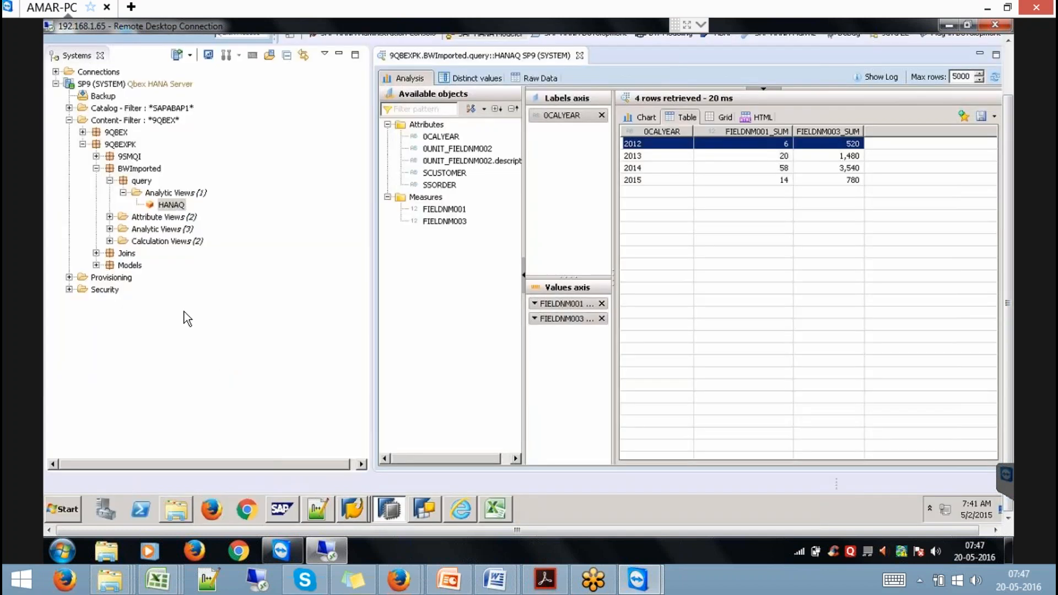
# - Refresh the BWImported package and open the IMPCWOMD_INTERNAL analytic view
pyautogui.click(139, 169)
pyautogui.rightClick(139, 169)
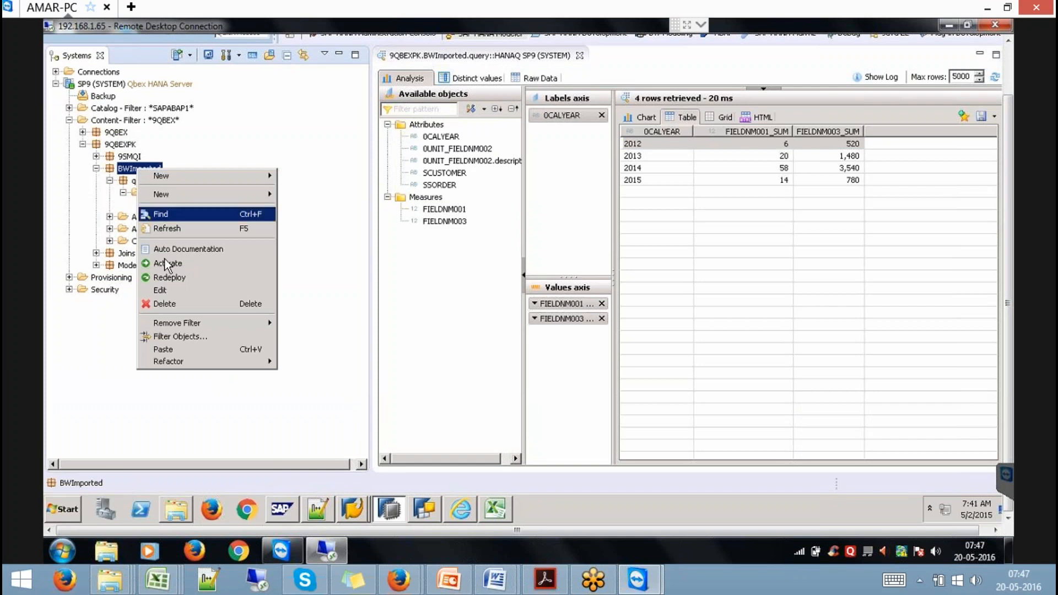
pyautogui.click(164, 228)
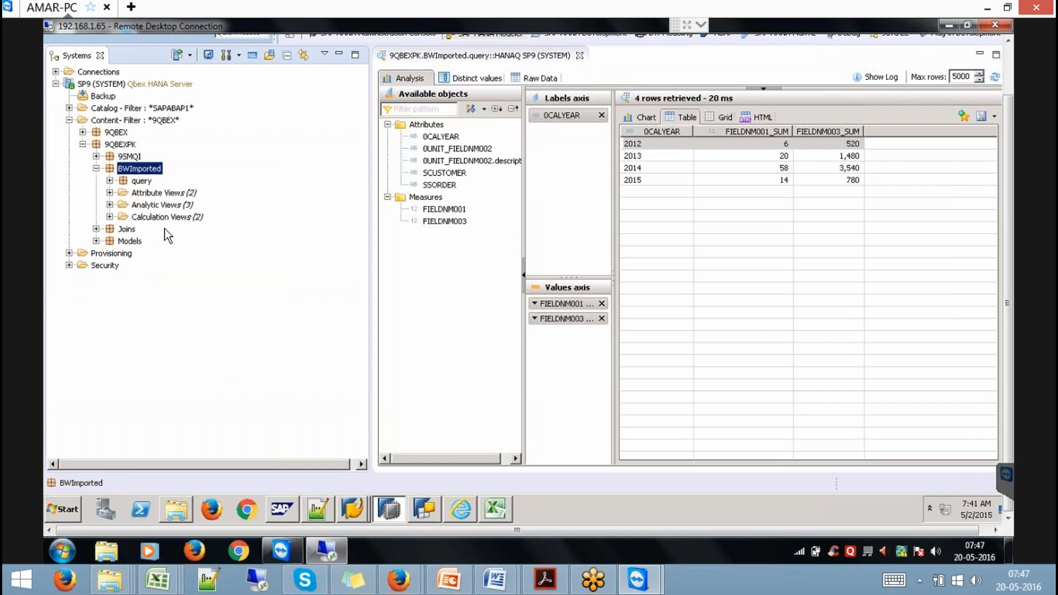
pyautogui.click(110, 204)
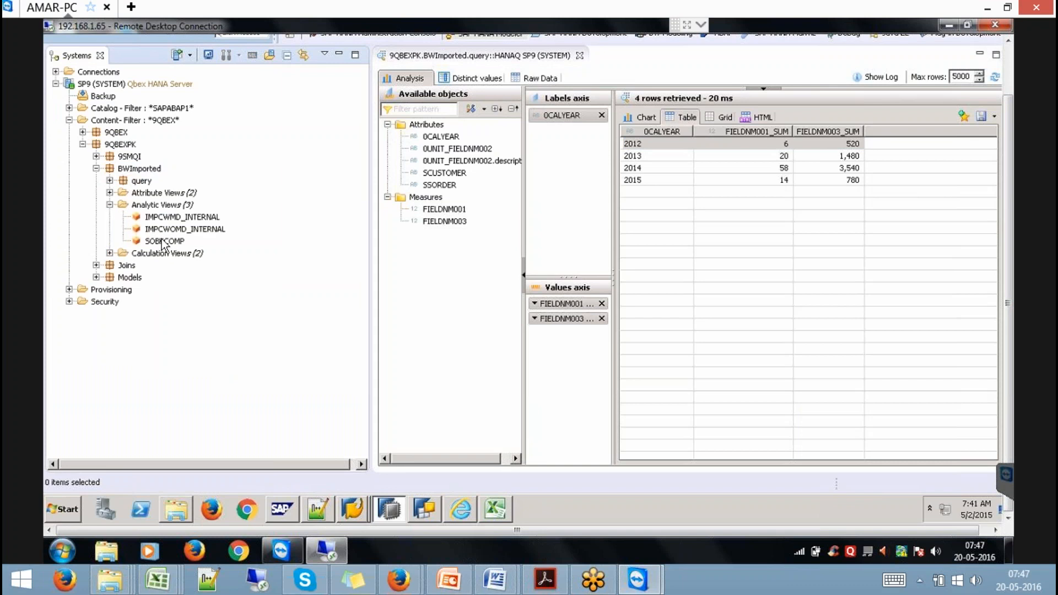
pyautogui.click(202, 230)
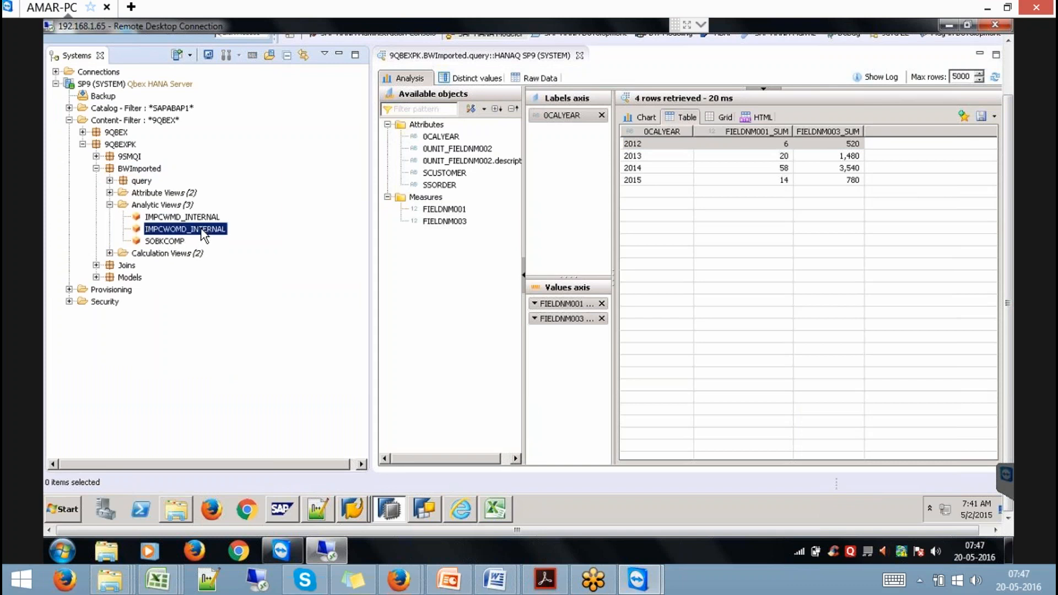
pyautogui.doubleClick(185, 229)
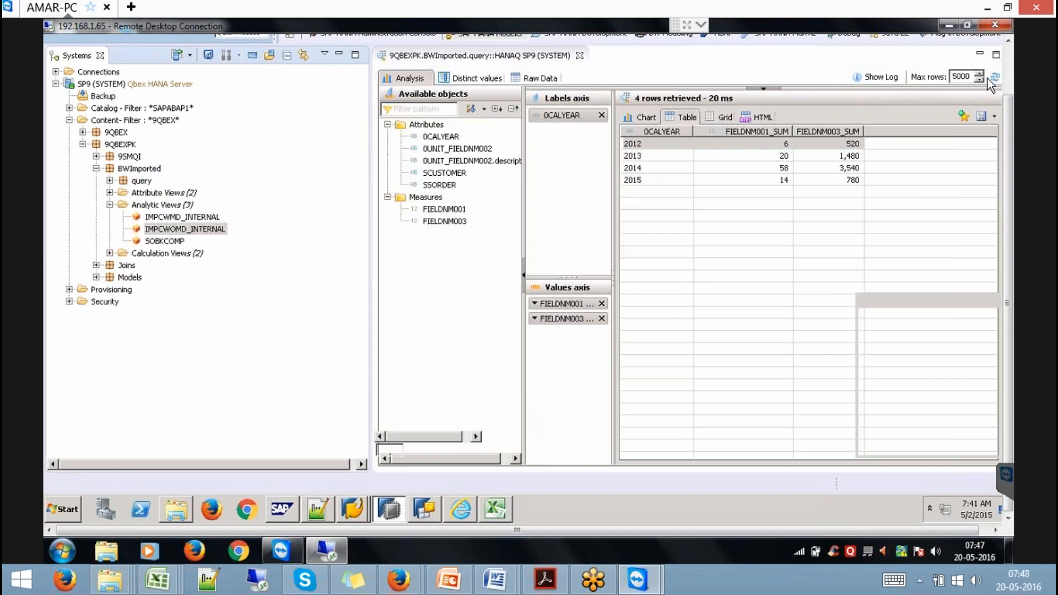
# - Check the Data Foundation for the SID_SPRODUCT column, then close the view without saving
pyautogui.click(1008, 72)
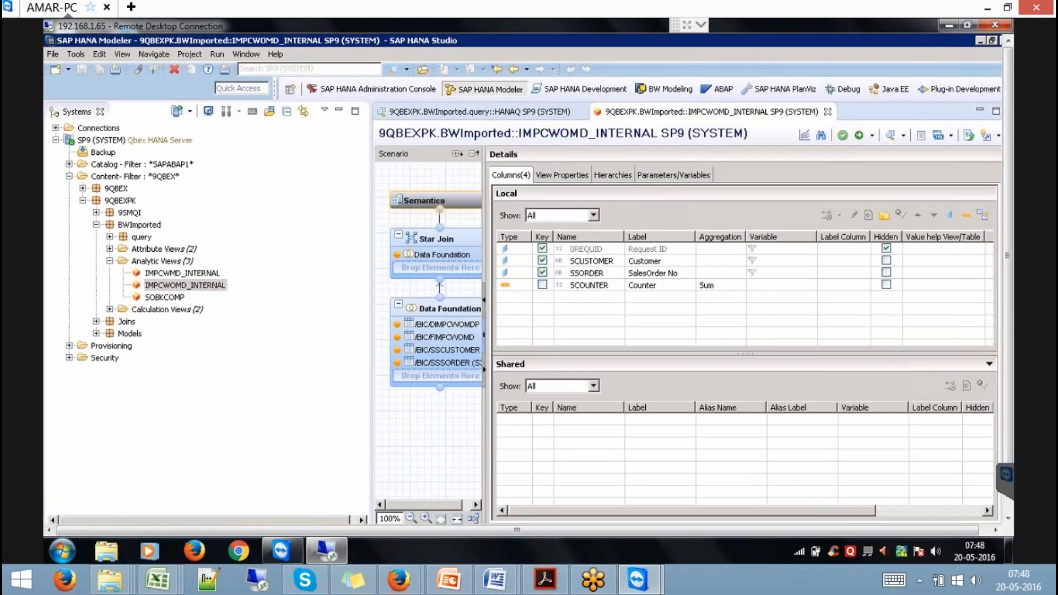
pyautogui.click(337, 112)
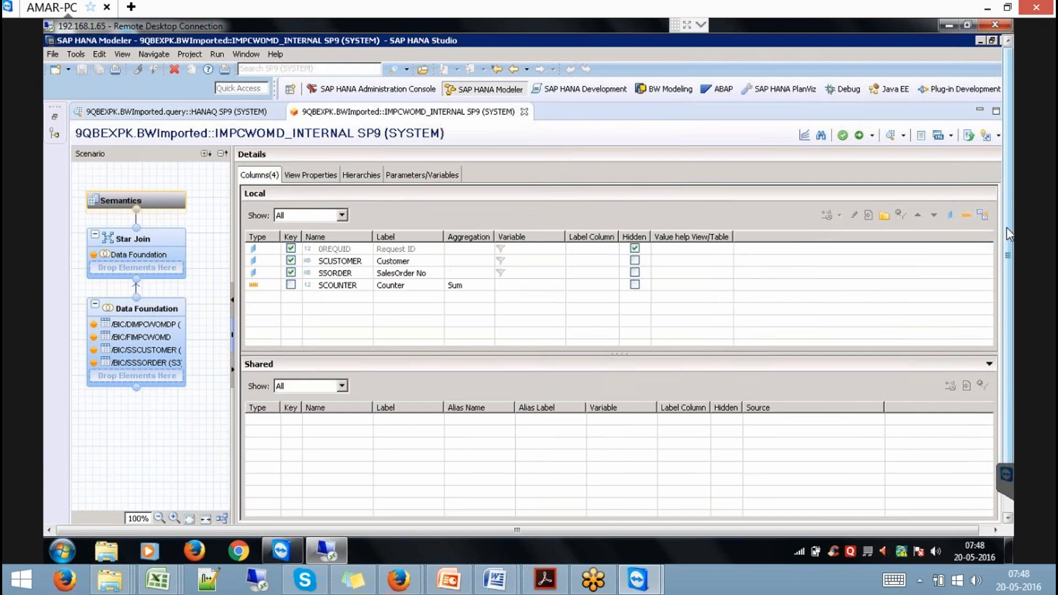
pyautogui.scroll(-2, 1009, 267)
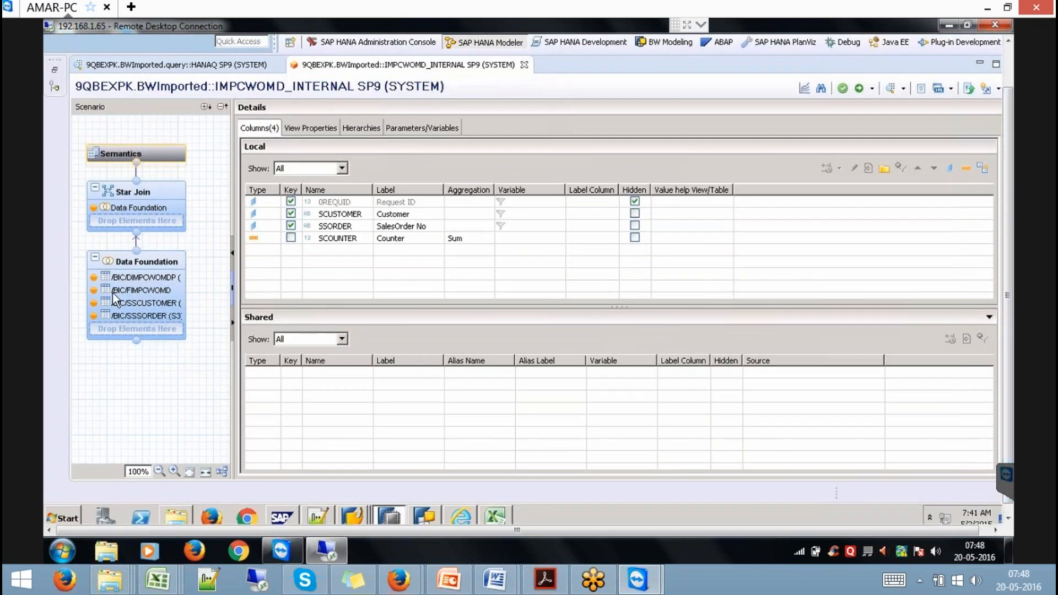
pyautogui.click(145, 257)
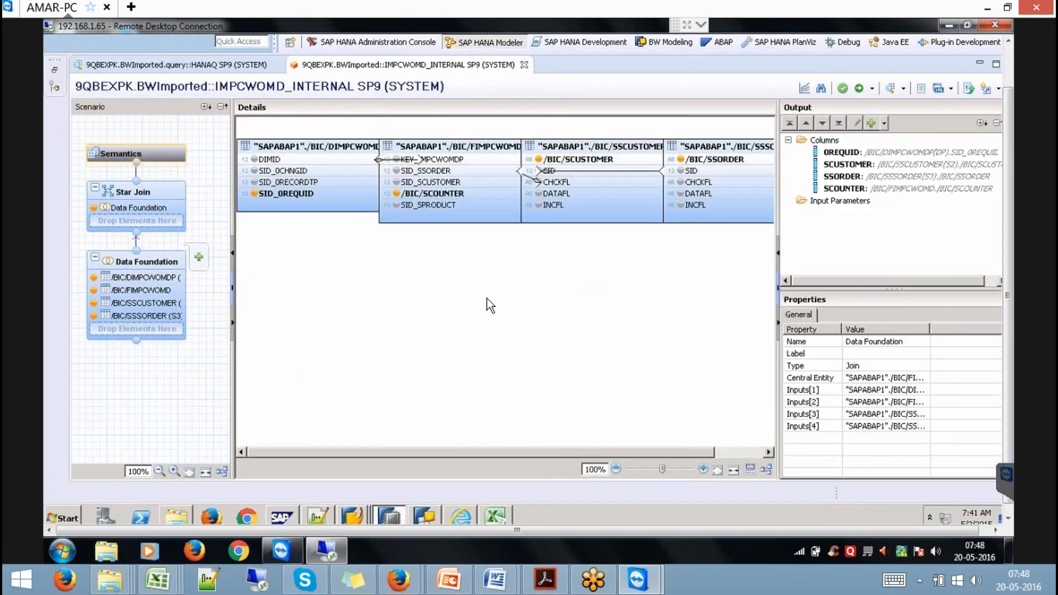
pyautogui.click(766, 468)
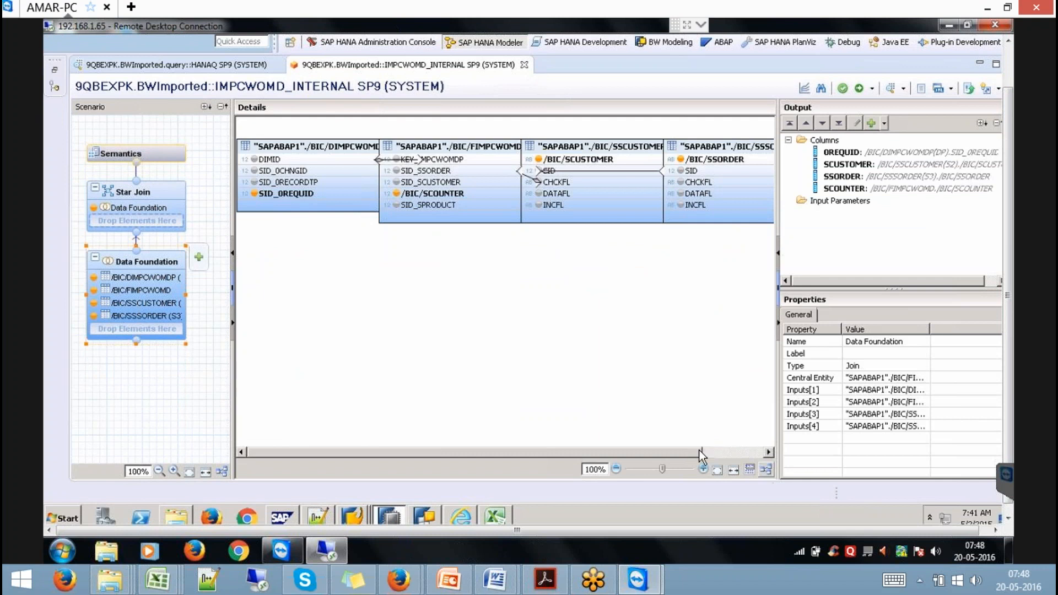
pyautogui.moveTo(632, 448); pyautogui.dragTo(666, 450)
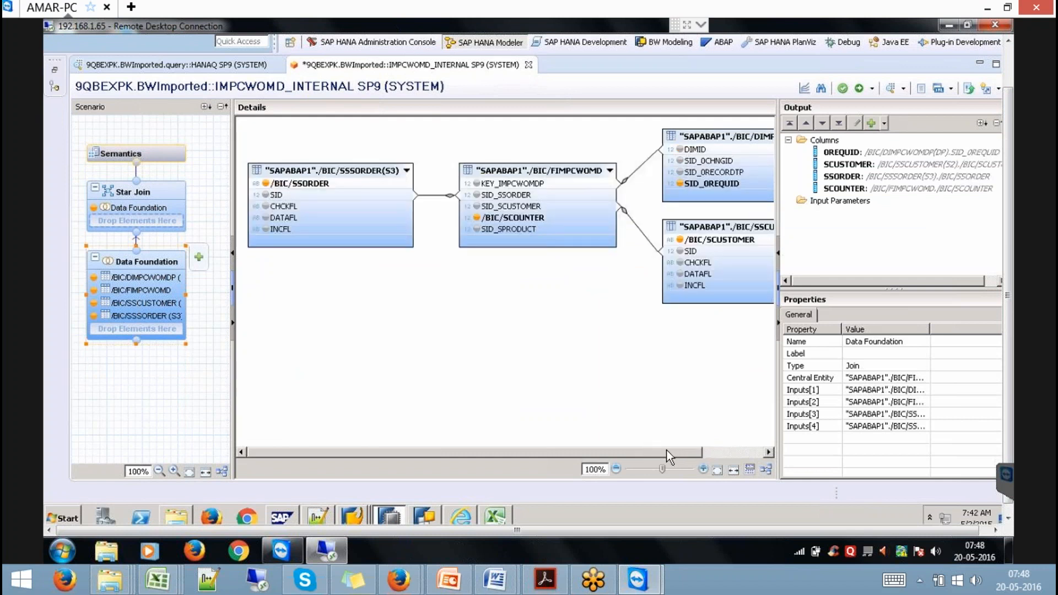
pyautogui.click(471, 231)
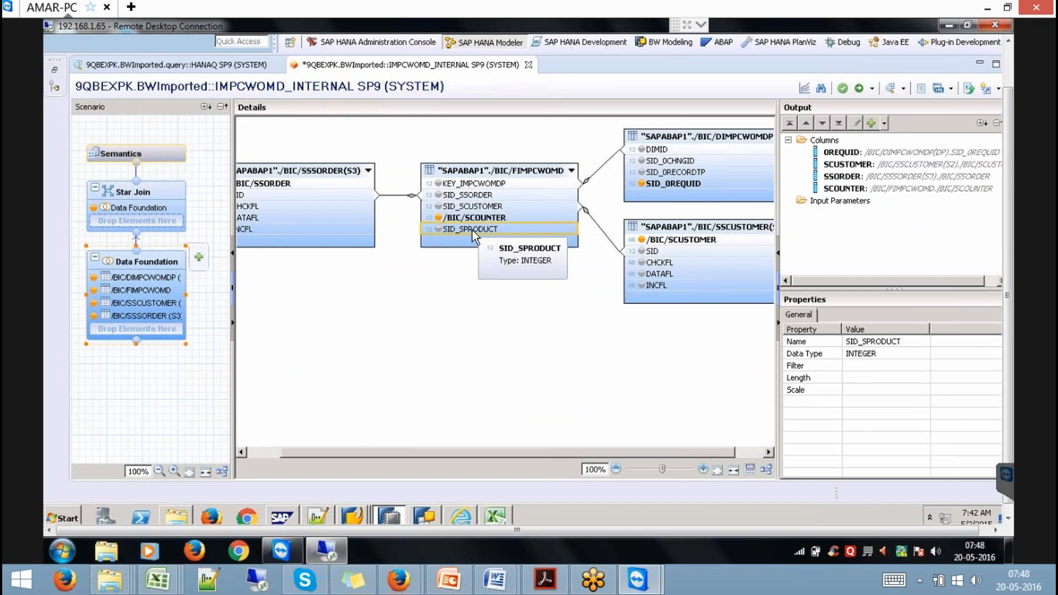
pyautogui.click(136, 153)
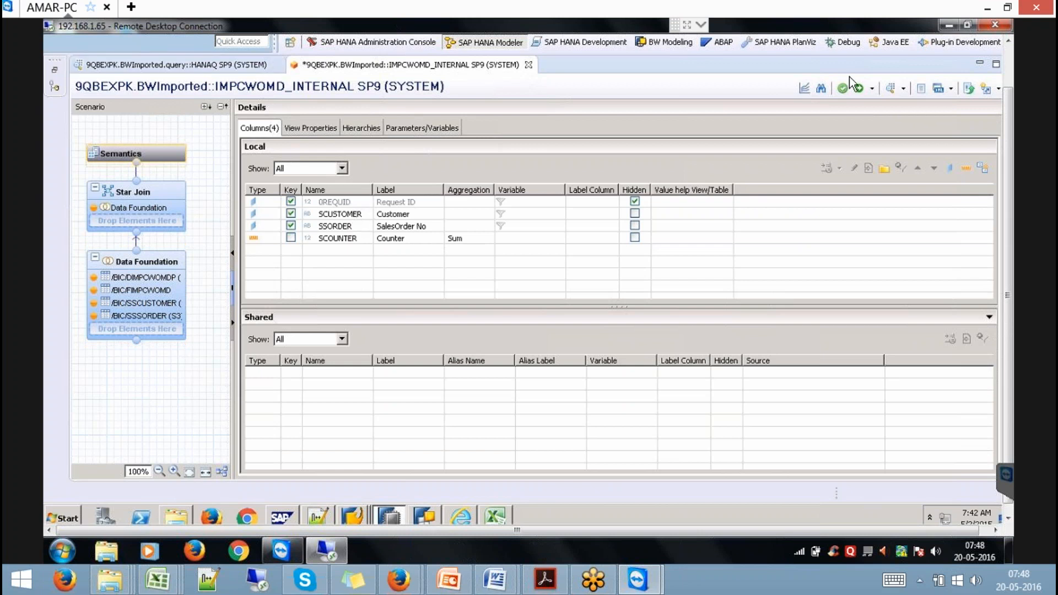
pyautogui.click(1006, 64)
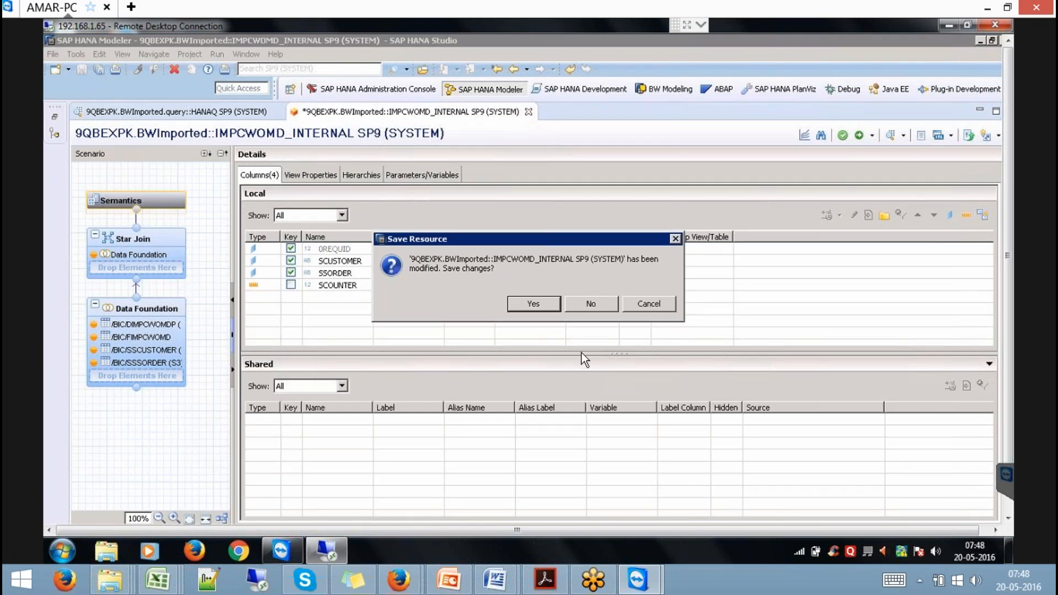
pyautogui.click(591, 309)
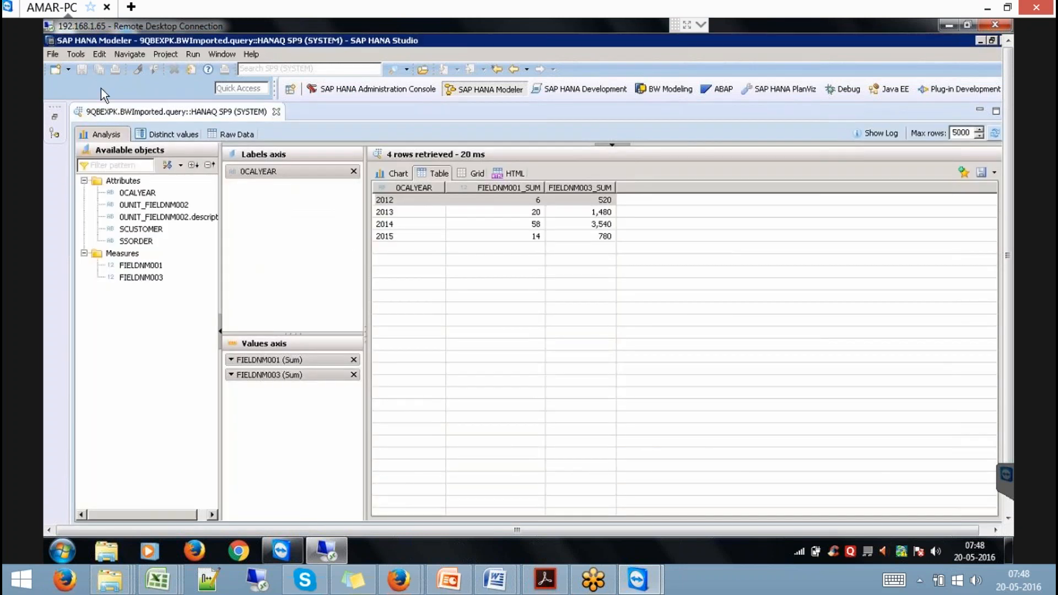
# - Start an SAP NetWeaver BW Models import from BW74SP8 with the BW user name, targeting the SP9 HANA server
pyautogui.click(53, 54)
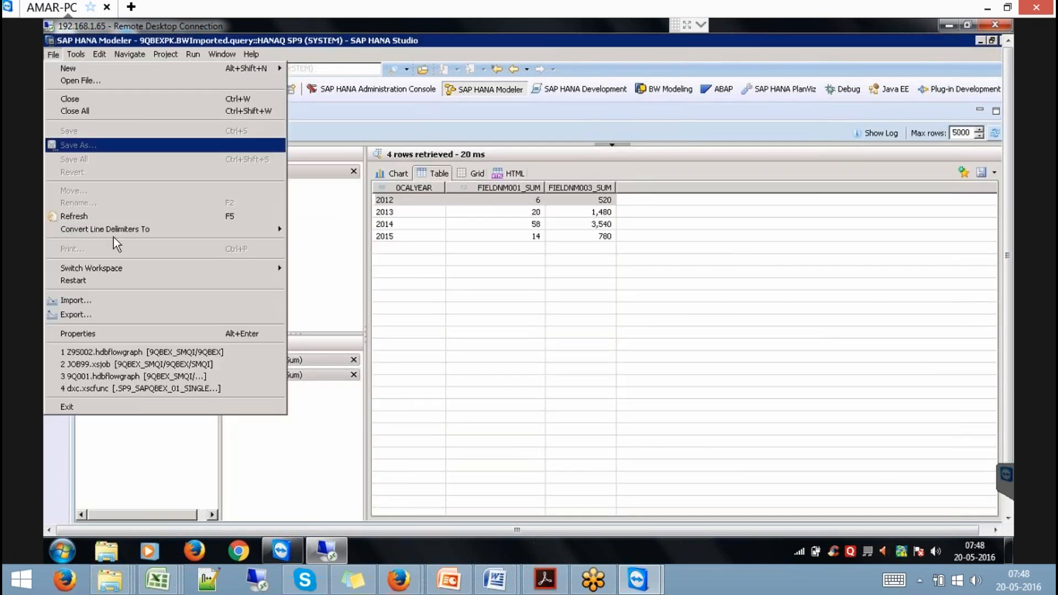
pyautogui.click(97, 299)
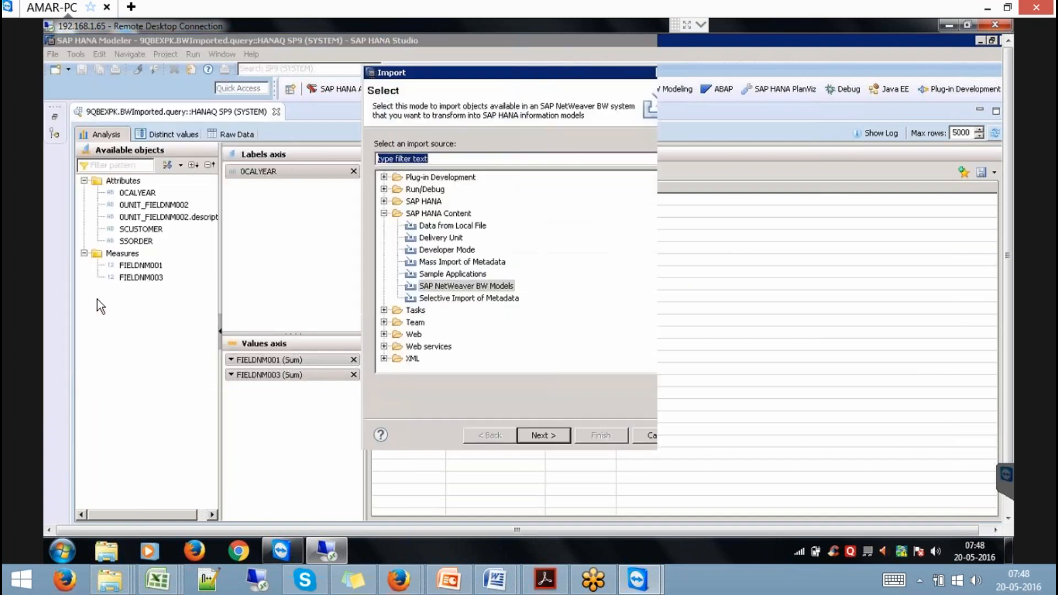
pyautogui.doubleClick(484, 283)
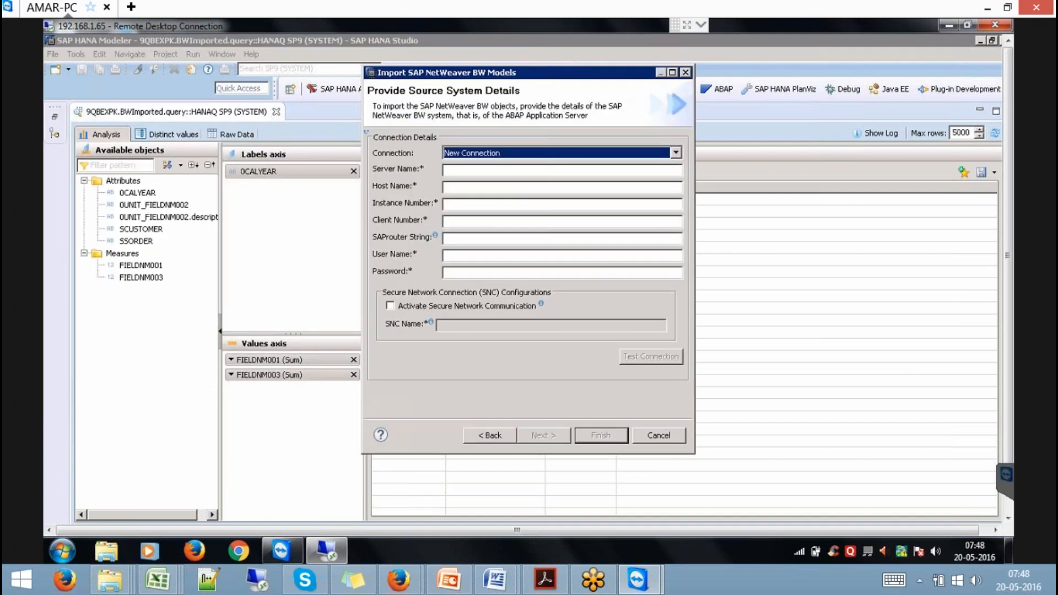
pyautogui.click(511, 157)
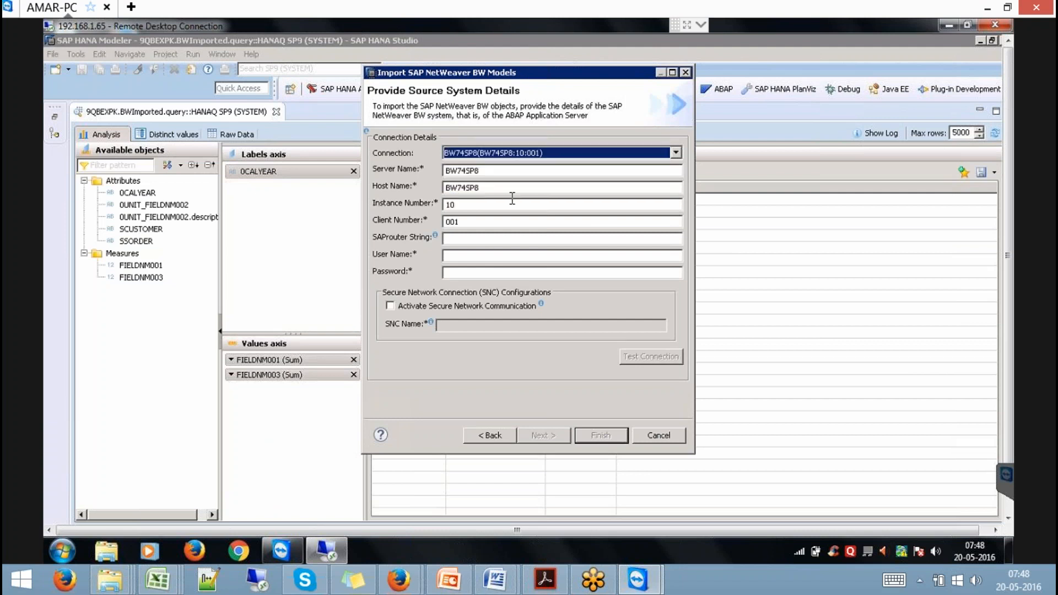
pyautogui.click(486, 254)
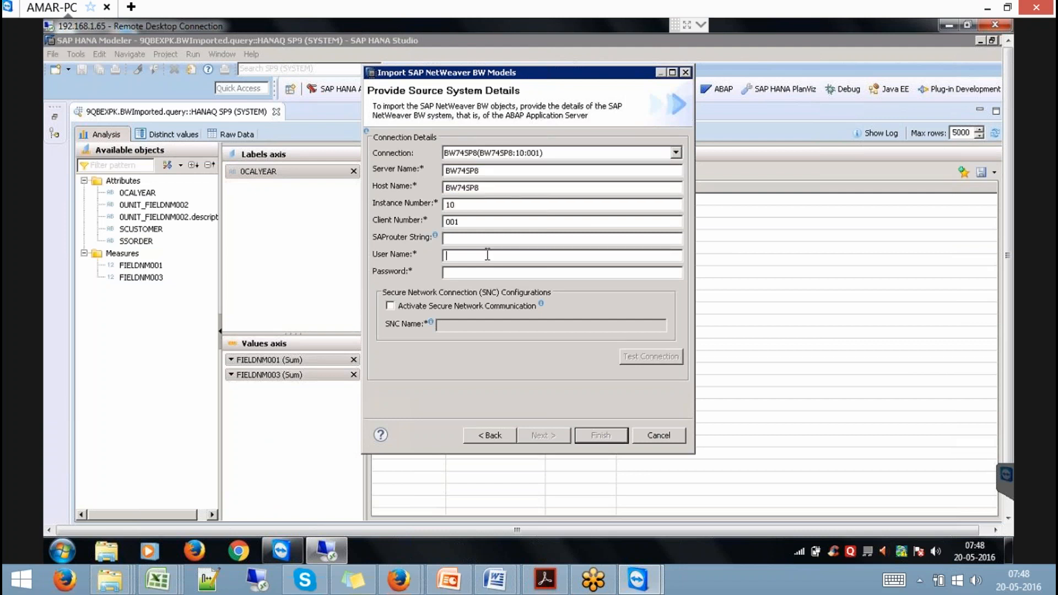
pyautogui.write('QBEXa')
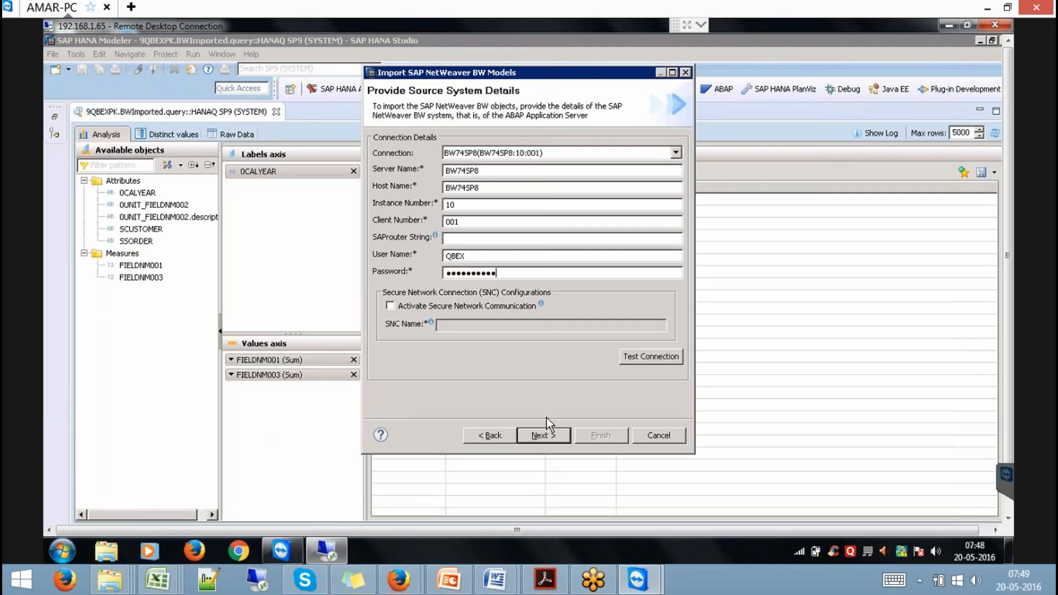
pyautogui.click(547, 434)
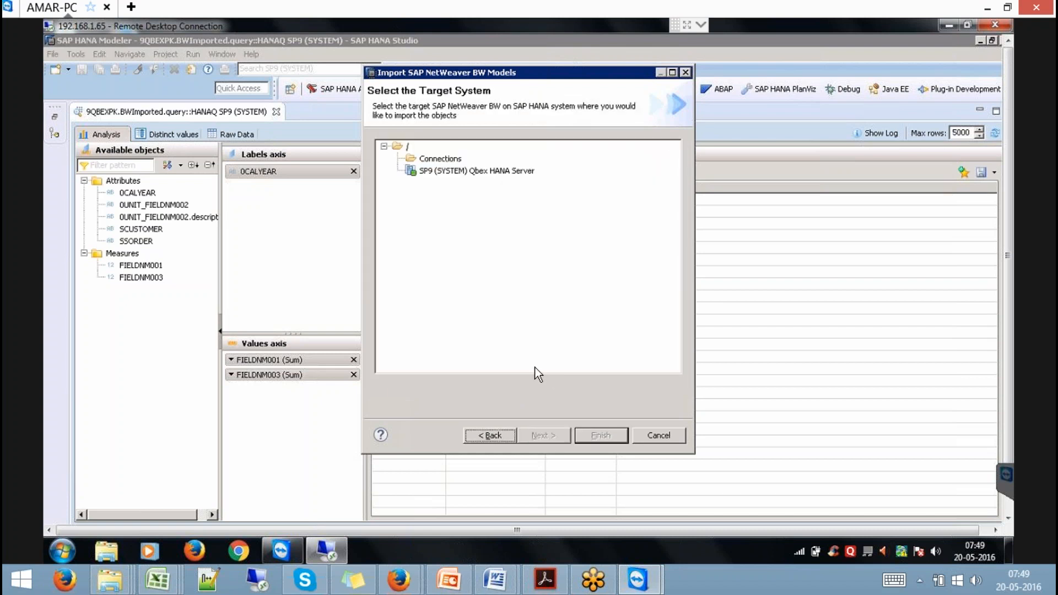
pyautogui.doubleClick(484, 172)
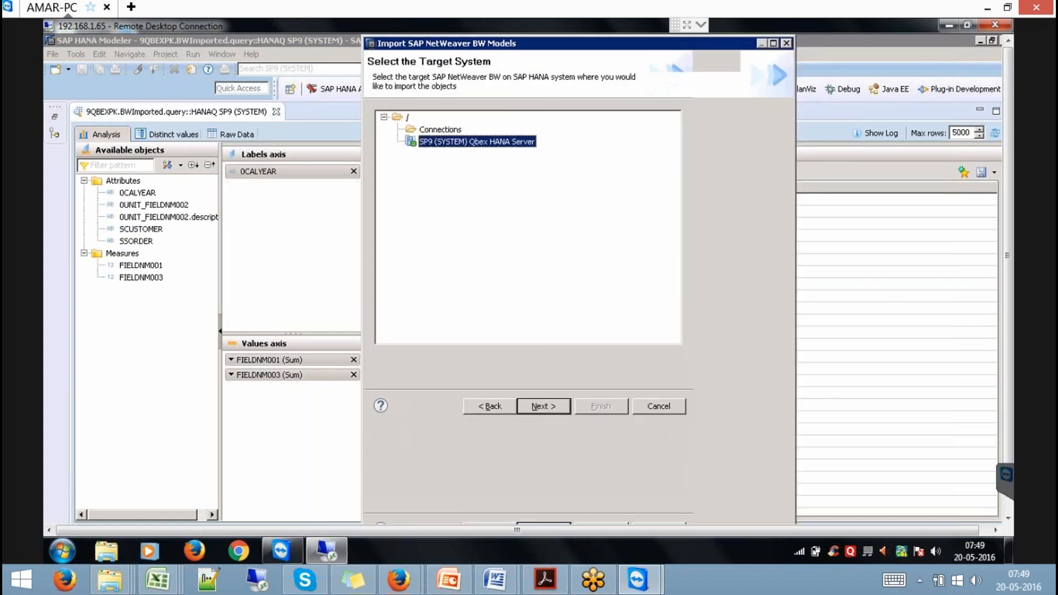
# - Confirm the cube name IMPCWOMD in SAP GUI, then add it to the import with overwrite enabled and run it
pyautogui.click(1008, 515)
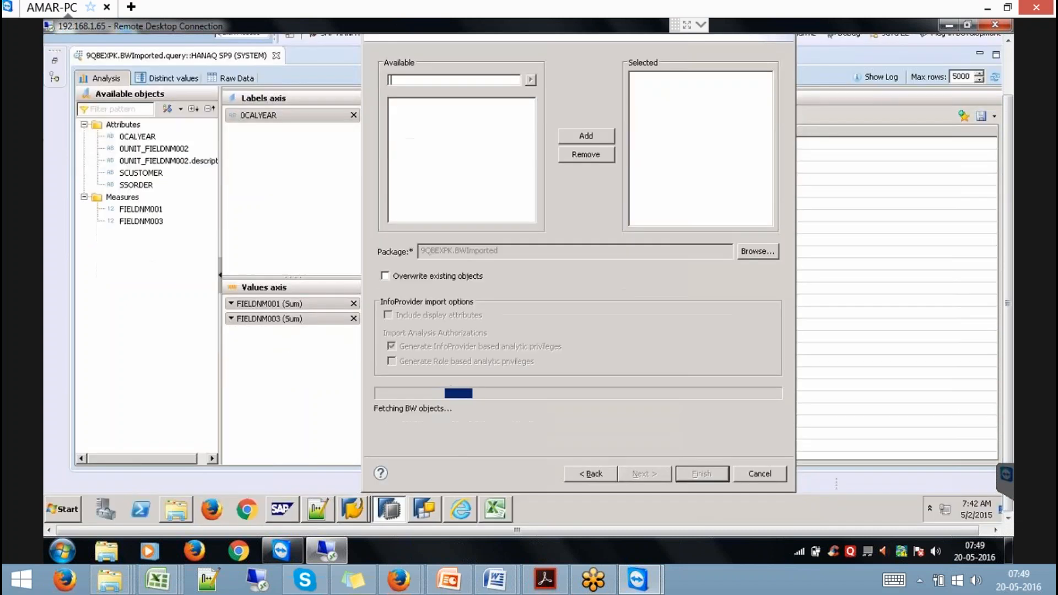
pyautogui.click(355, 503)
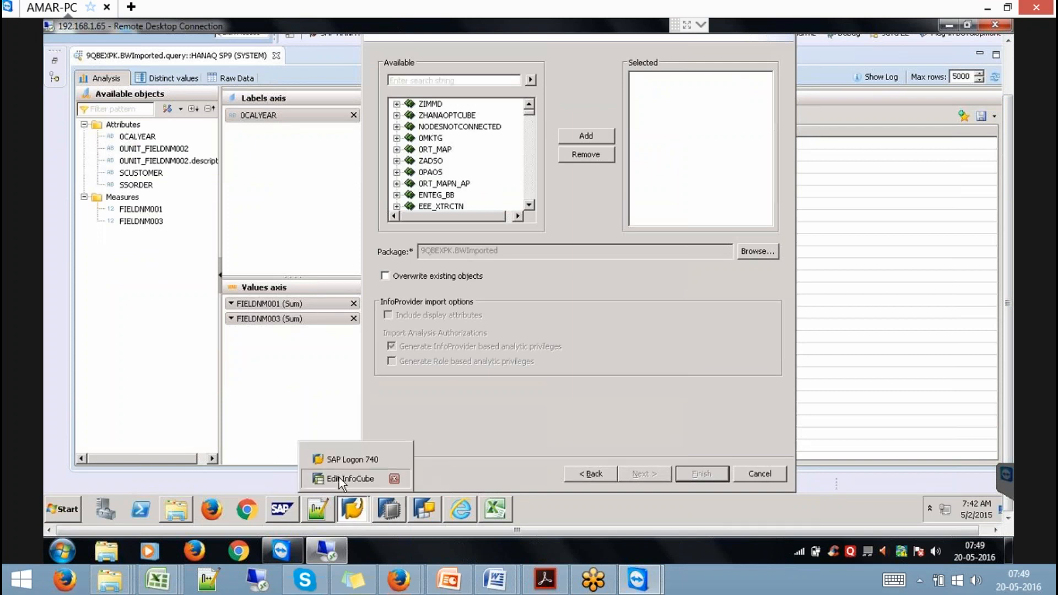
pyautogui.click(338, 477)
pyautogui.click(796, 124)
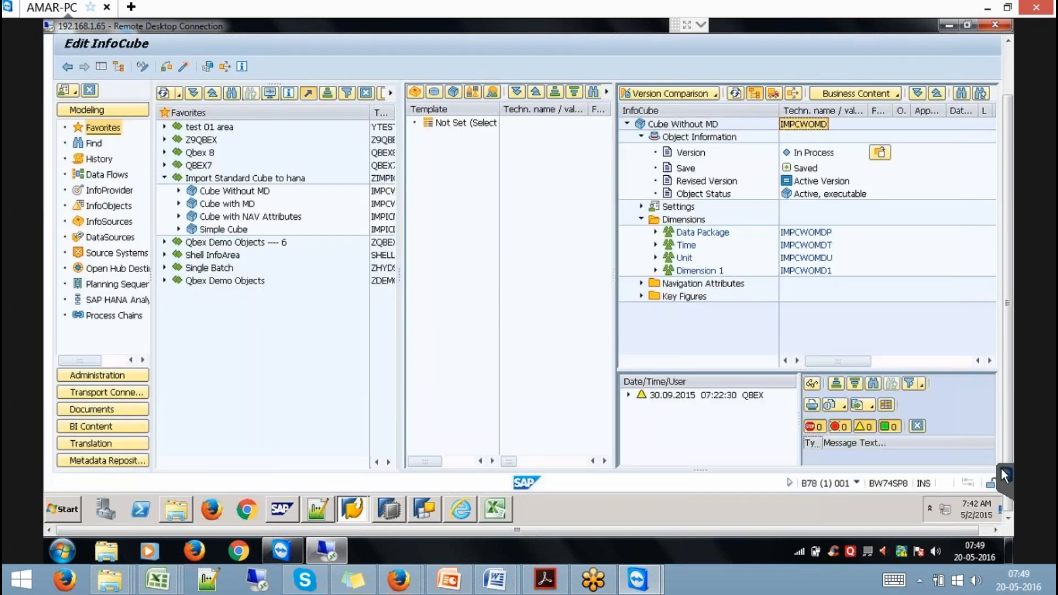
pyautogui.click(390, 507)
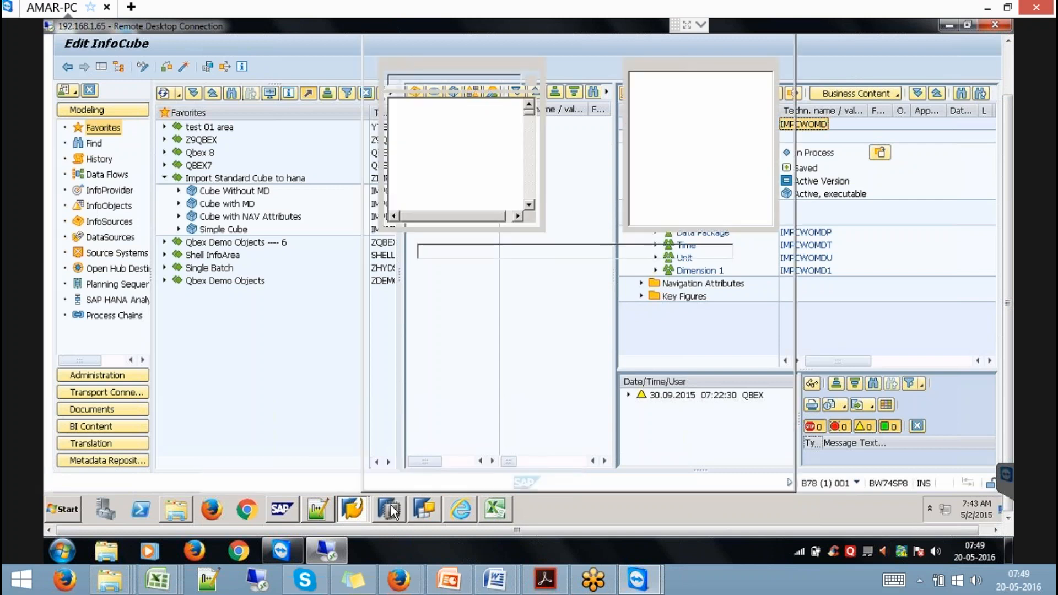
pyautogui.write('IMPCWOMD')
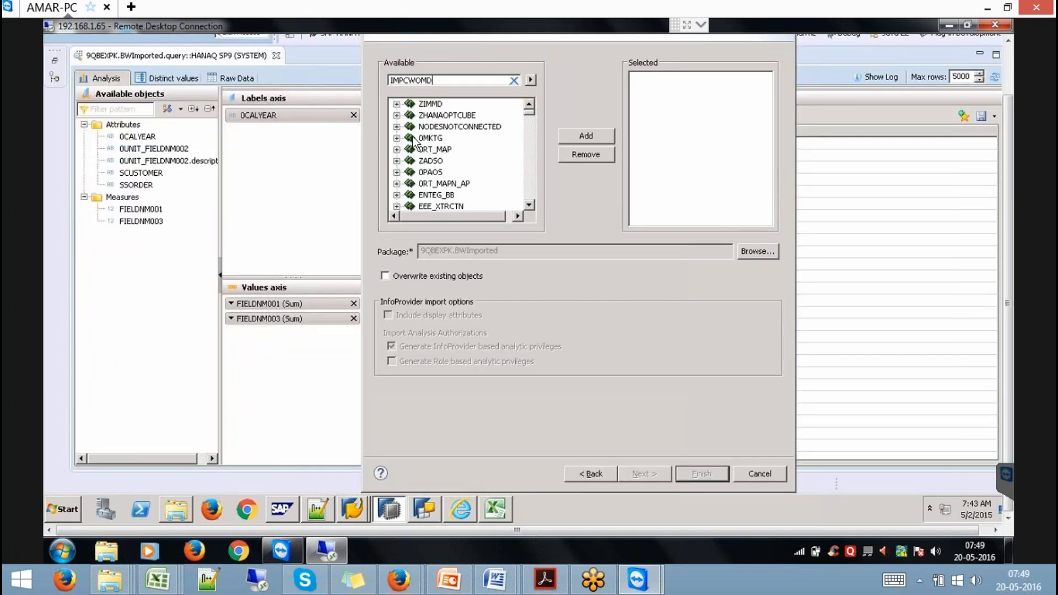
pyautogui.click(531, 80)
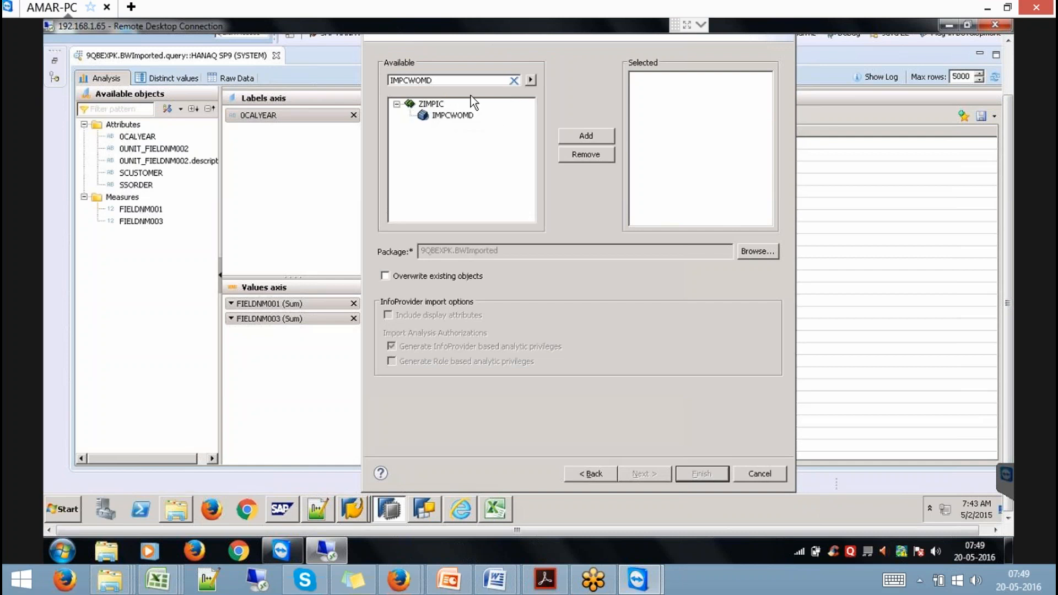
pyautogui.click(461, 115)
pyautogui.click(583, 137)
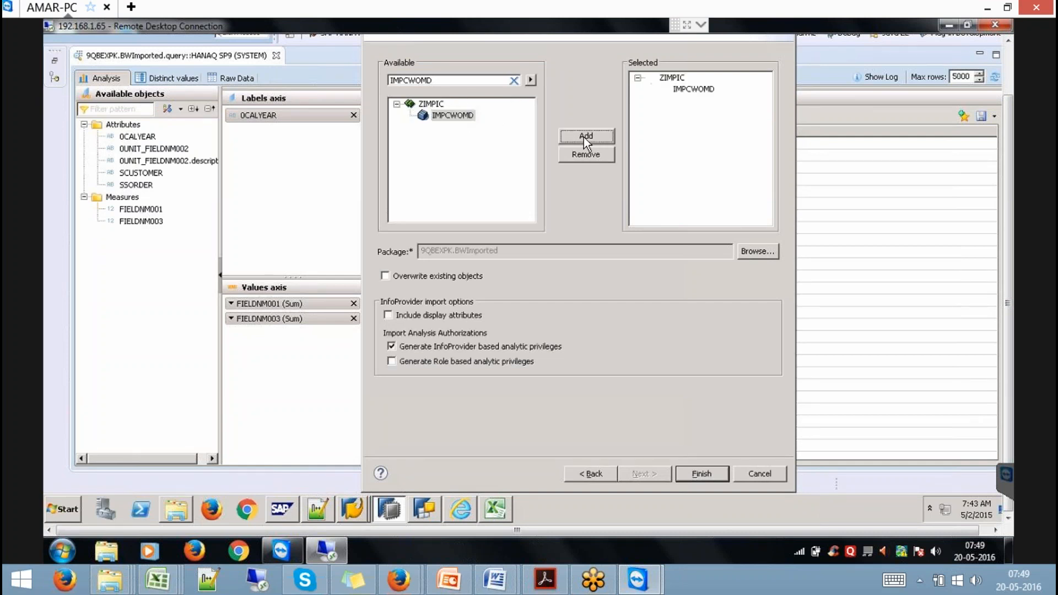
pyautogui.click(451, 277)
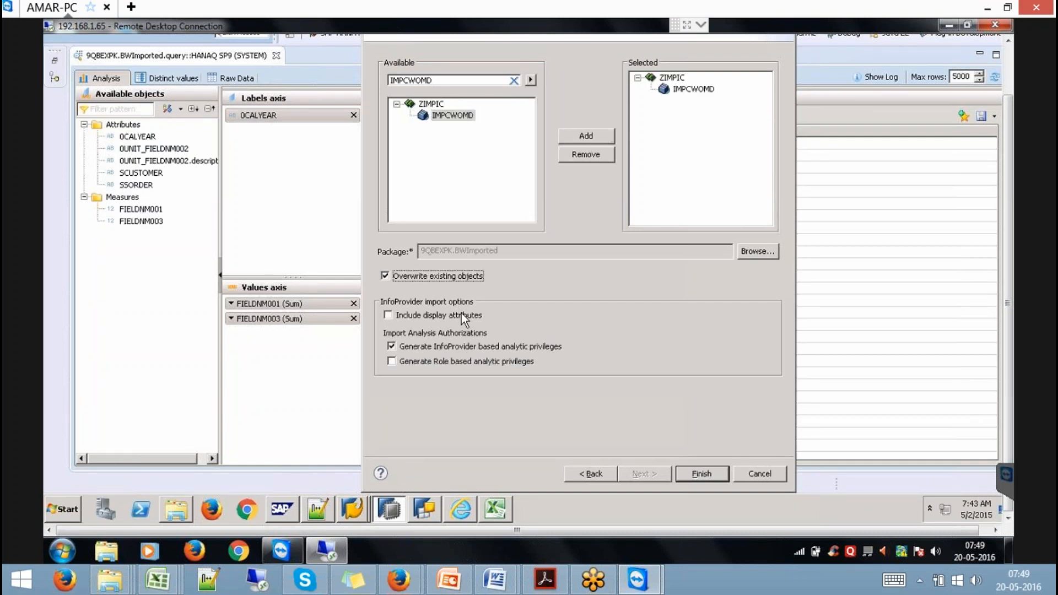
pyautogui.click(705, 473)
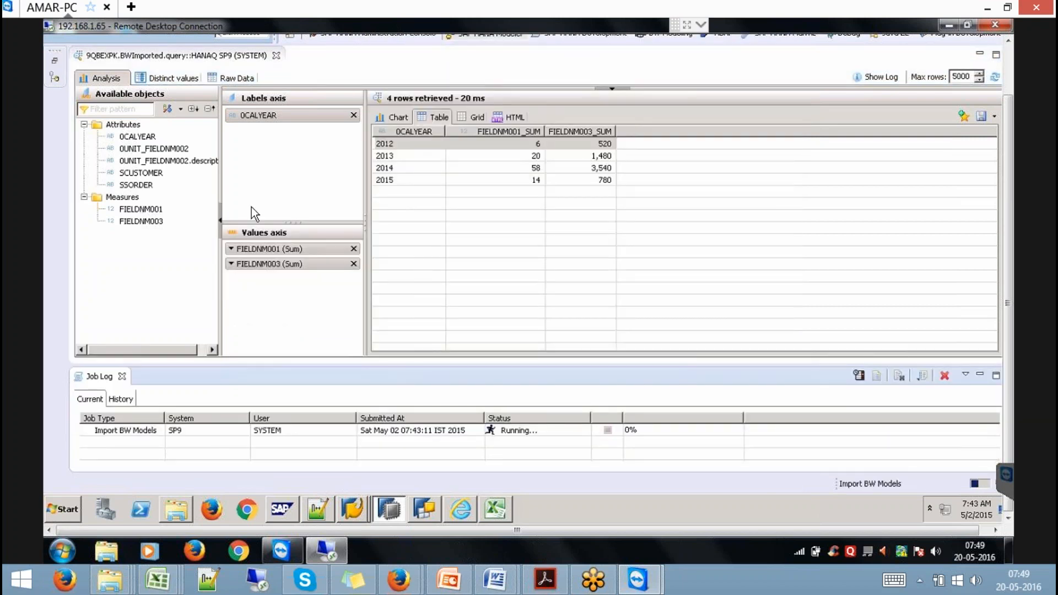
# - Refresh BWImported and open the reimported IMPCWOMD_INTERNAL analytic view, closing the job log
pyautogui.click(55, 62)
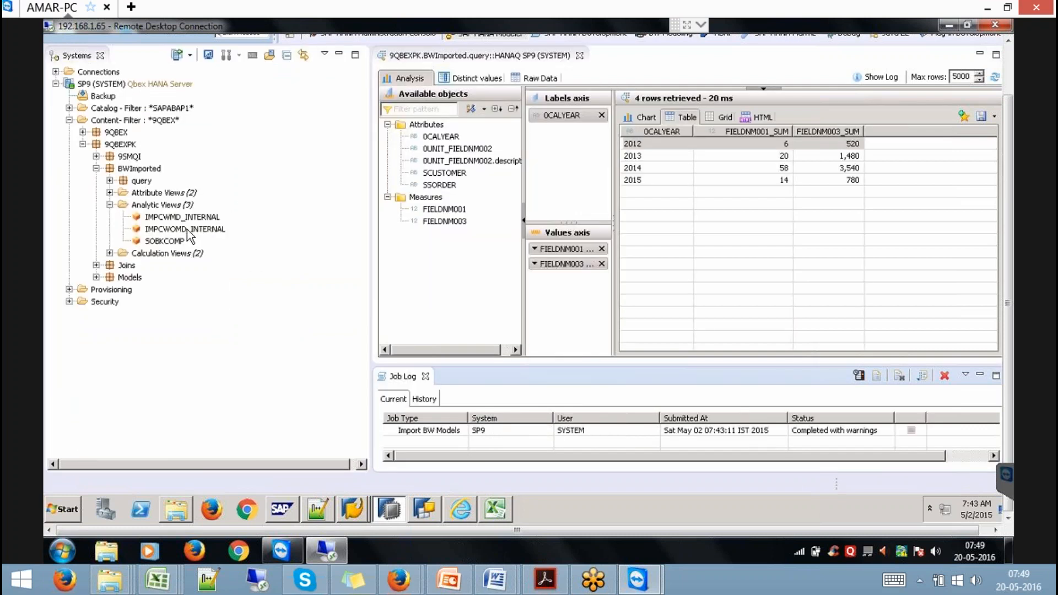
pyautogui.click(139, 169)
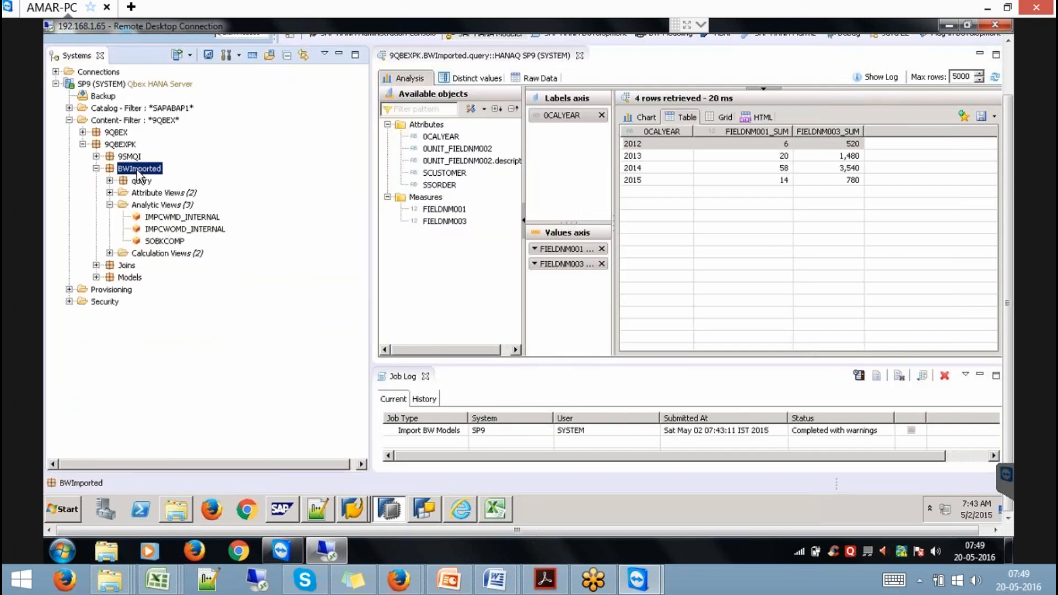
pyautogui.rightClick(138, 170)
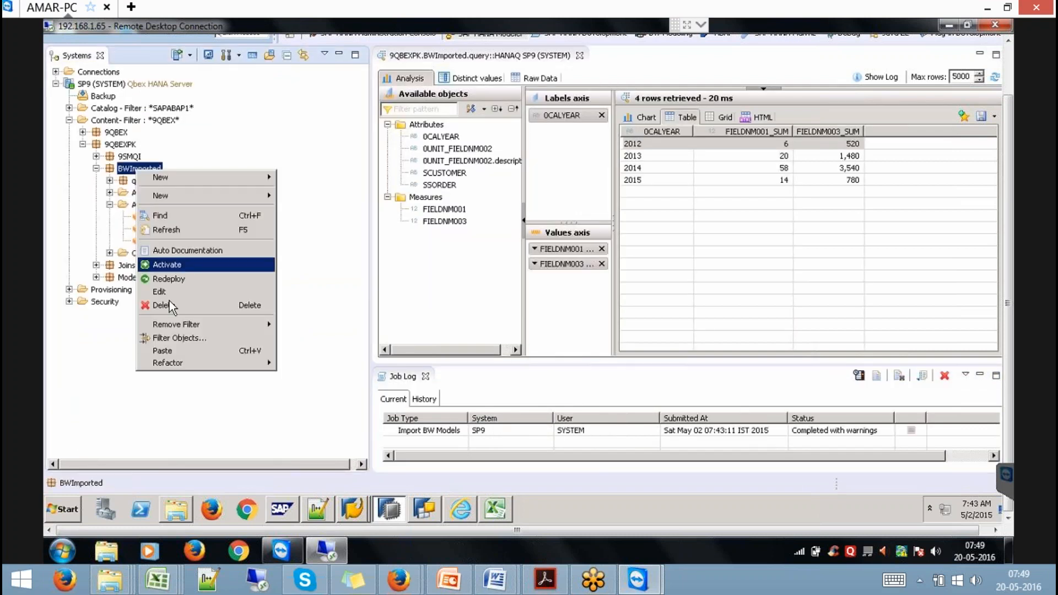
pyautogui.click(175, 230)
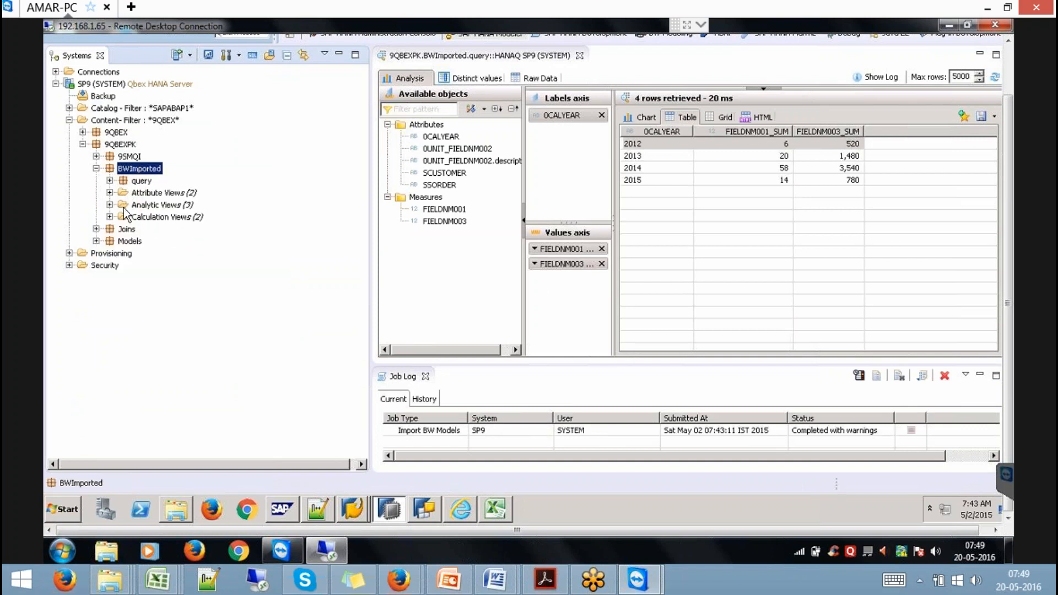
pyautogui.click(110, 205)
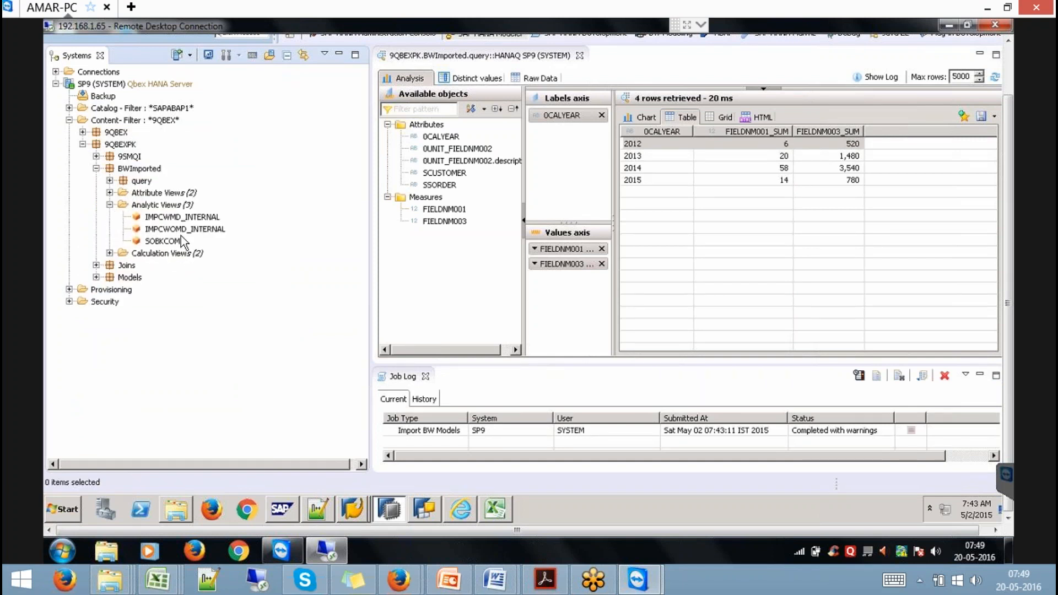
pyautogui.click(181, 229)
pyautogui.doubleClick(182, 229)
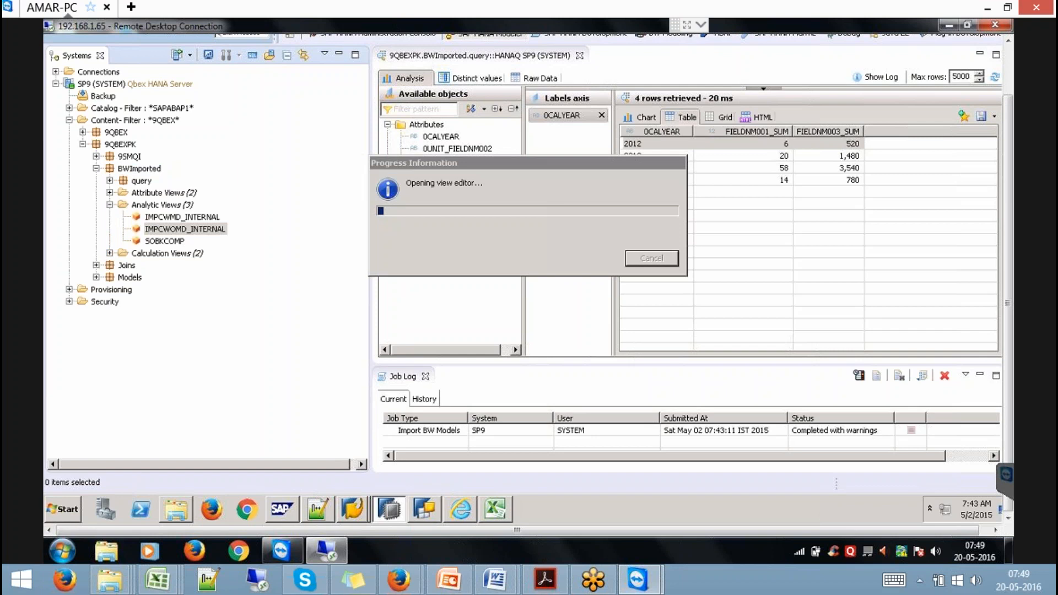
pyautogui.click(342, 60)
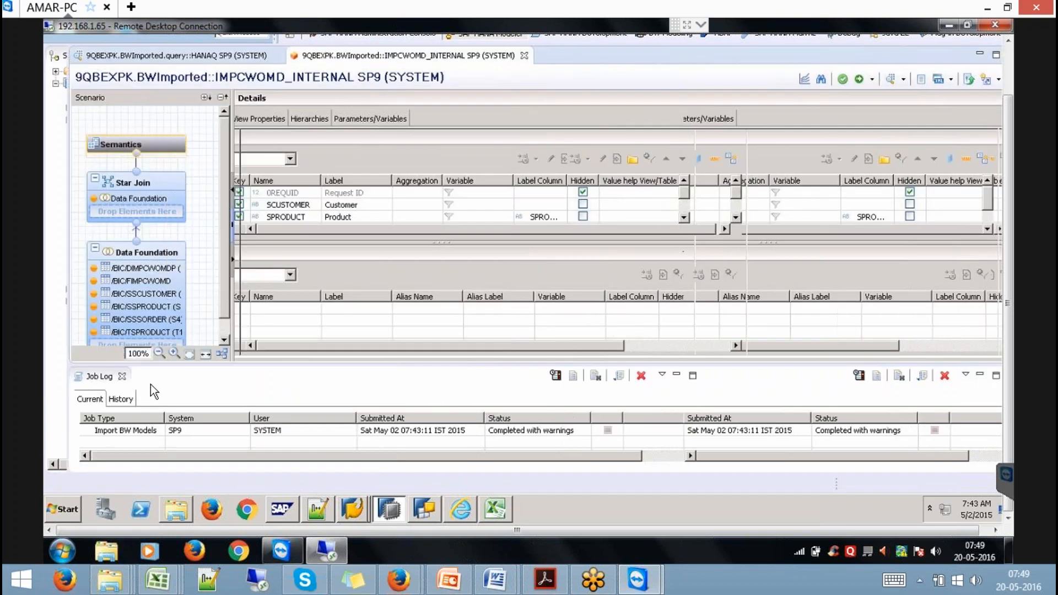
pyautogui.click(122, 376)
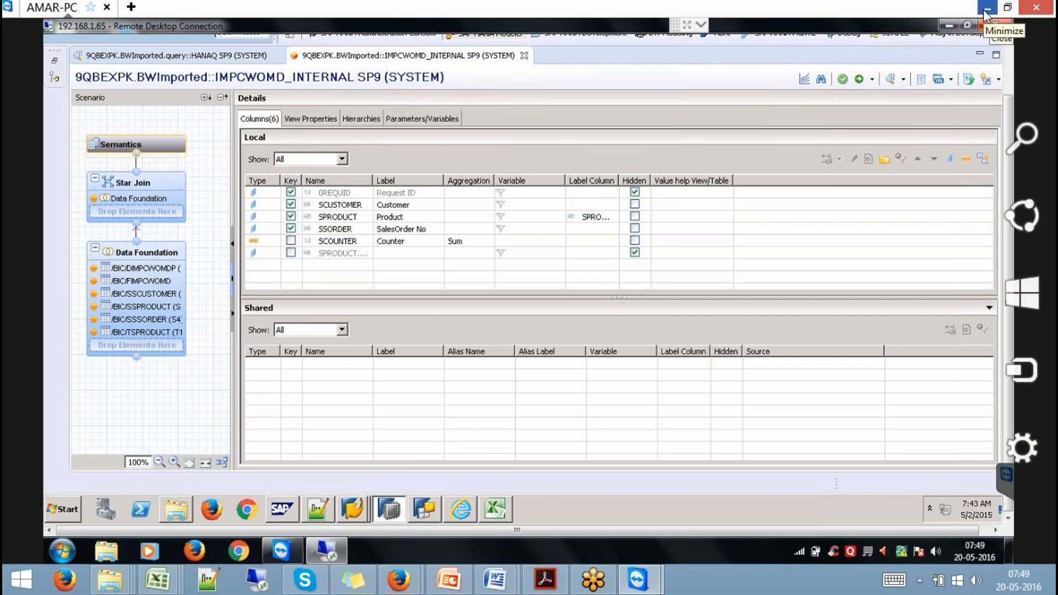
# - In Book1, put a thick box border around F17:F20 and grey-fill F21:F24
pyautogui.moveTo(157, 578)
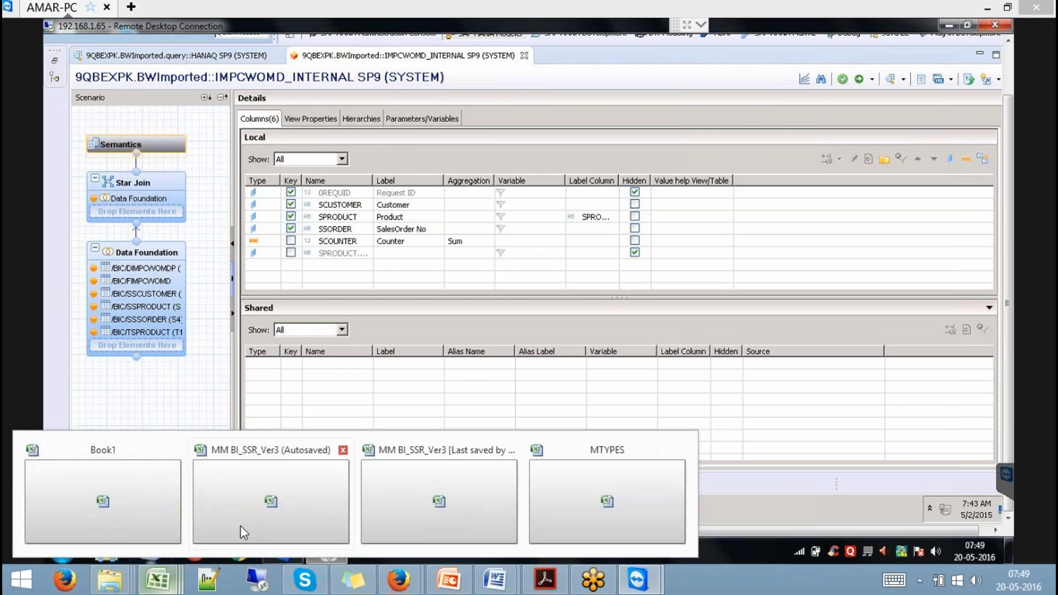
pyautogui.click(135, 502)
pyautogui.click(298, 383)
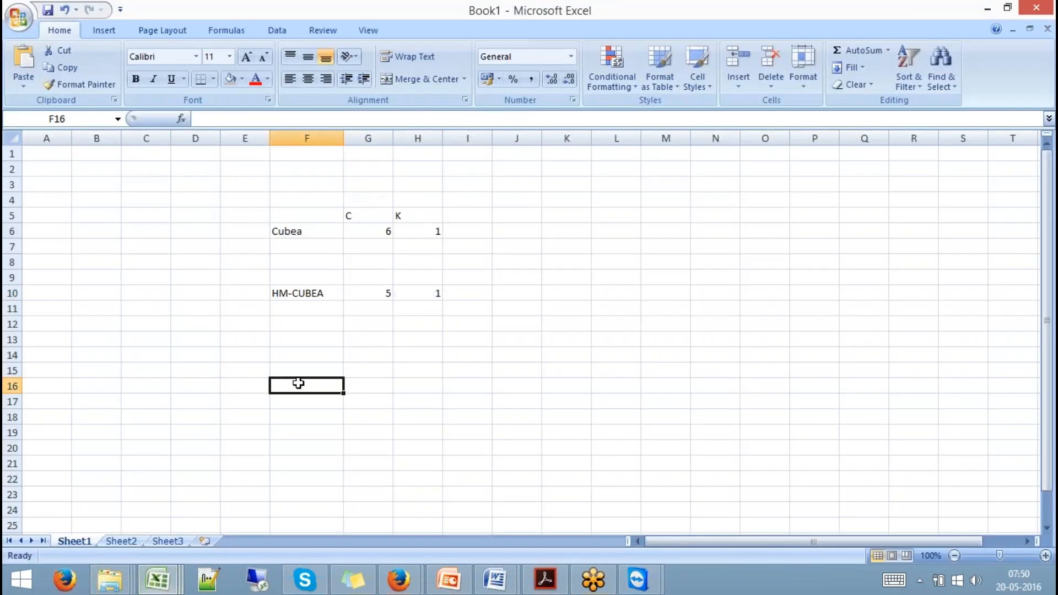
pyautogui.press('Down')
pyautogui.press('Down')
pyautogui.press('Down')
pyautogui.press('Down')
pyautogui.press('Down')
pyautogui.press('Down')
pyautogui.press('Down')
pyautogui.press('Down')
pyautogui.press('Down')
pyautogui.press('Down')
pyautogui.press('Down')
pyautogui.press('Down')
pyautogui.press('Down')
pyautogui.press('Down')
pyautogui.press('Down')
pyautogui.press('Down')
pyautogui.press('Down')
pyautogui.press('Down')
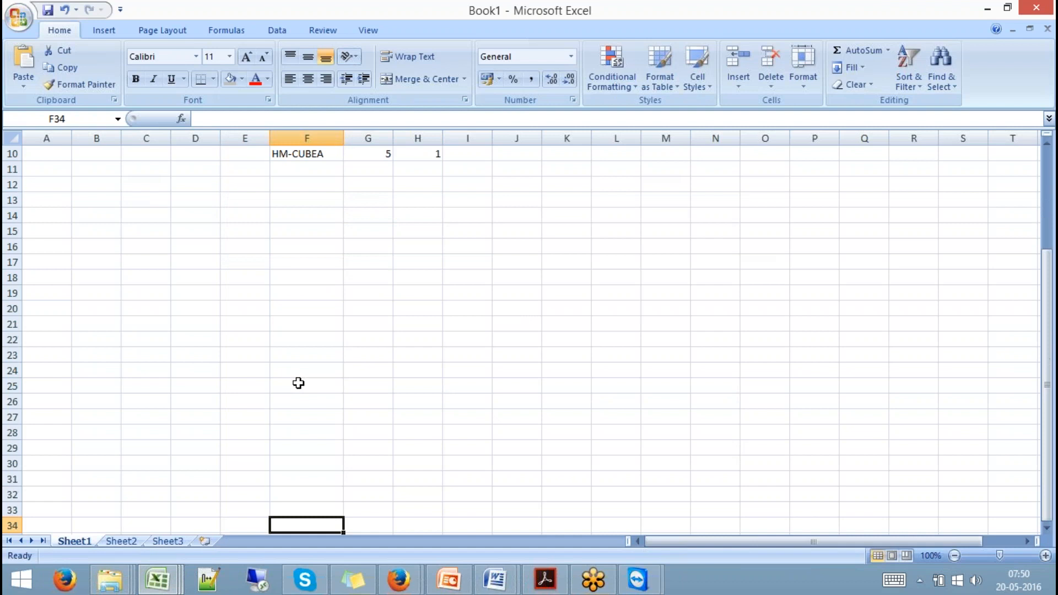
pyautogui.moveTo(297, 257); pyautogui.dragTo(303, 301)
pyautogui.click(212, 80)
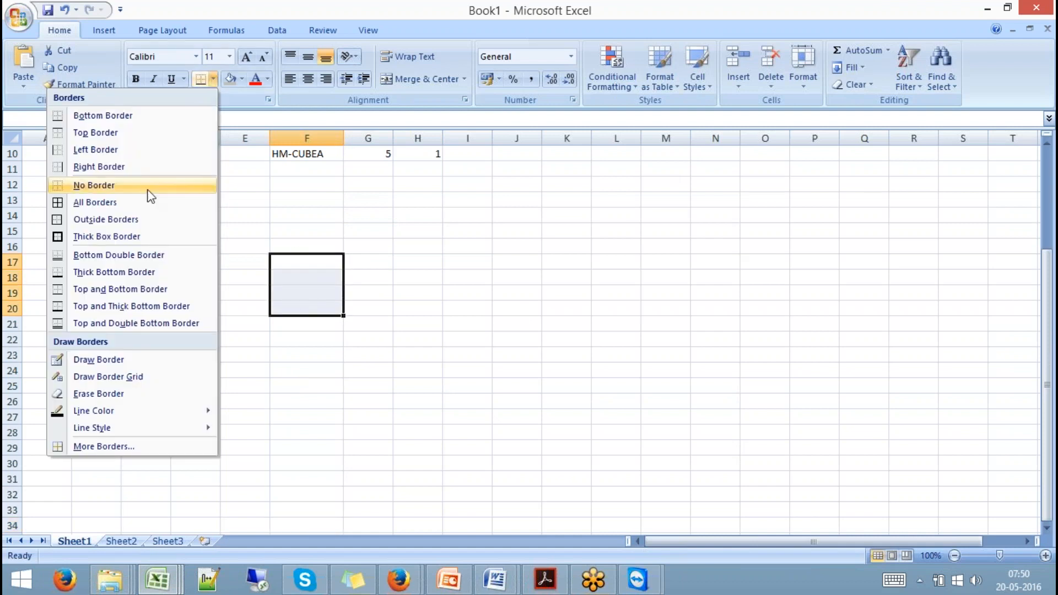
pyautogui.click(110, 236)
pyautogui.moveTo(304, 325); pyautogui.dragTo(304, 372)
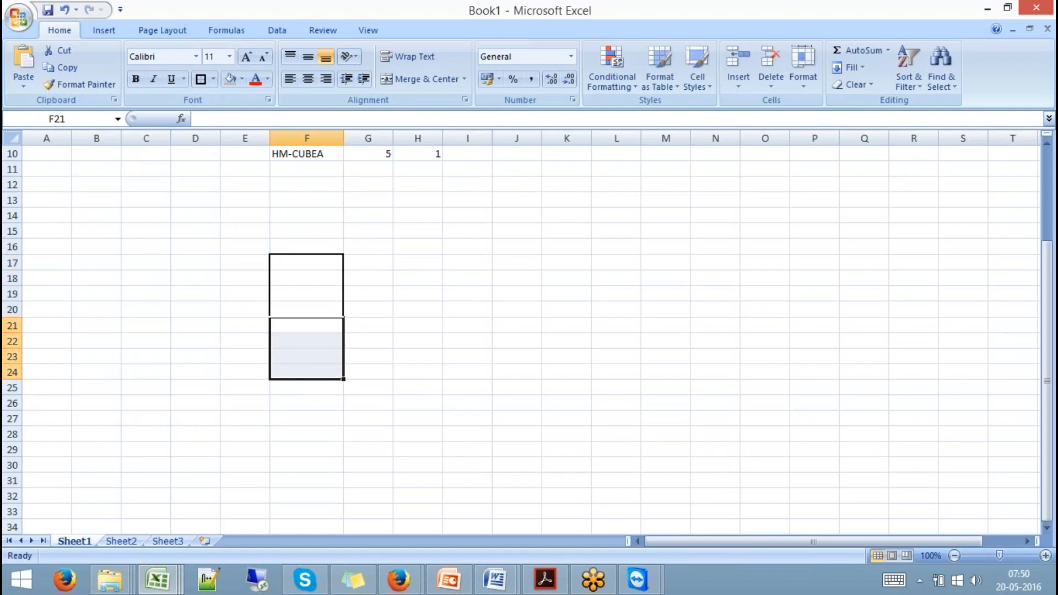
pyautogui.click(229, 80)
# - Label the boxes bw in F17 and hana in F21, with the heading dev in F16
pyautogui.click(300, 265)
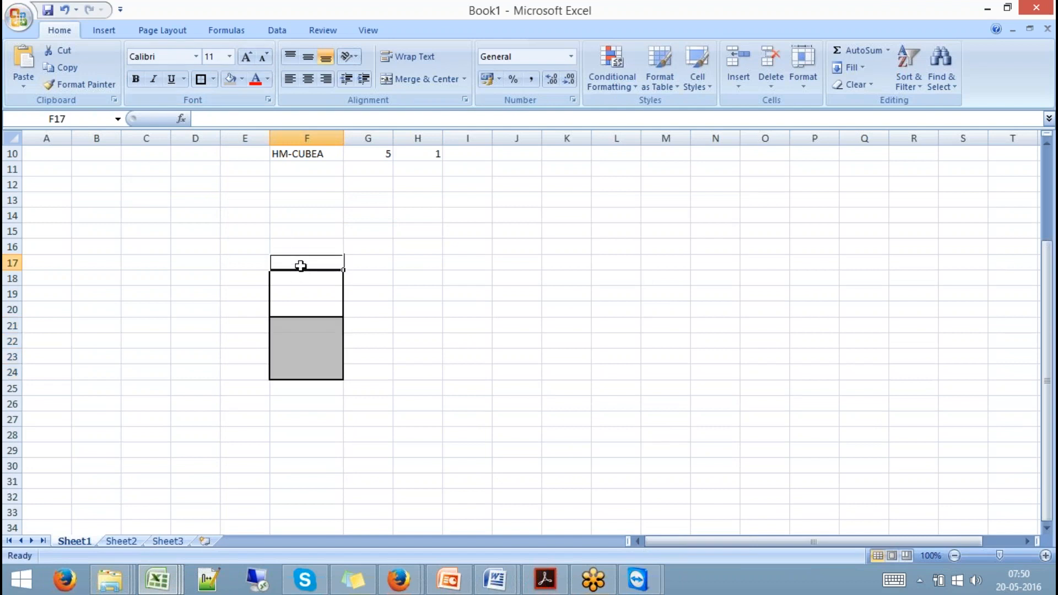
pyautogui.write('bw')
pyautogui.press('Return')
pyautogui.press('Return')
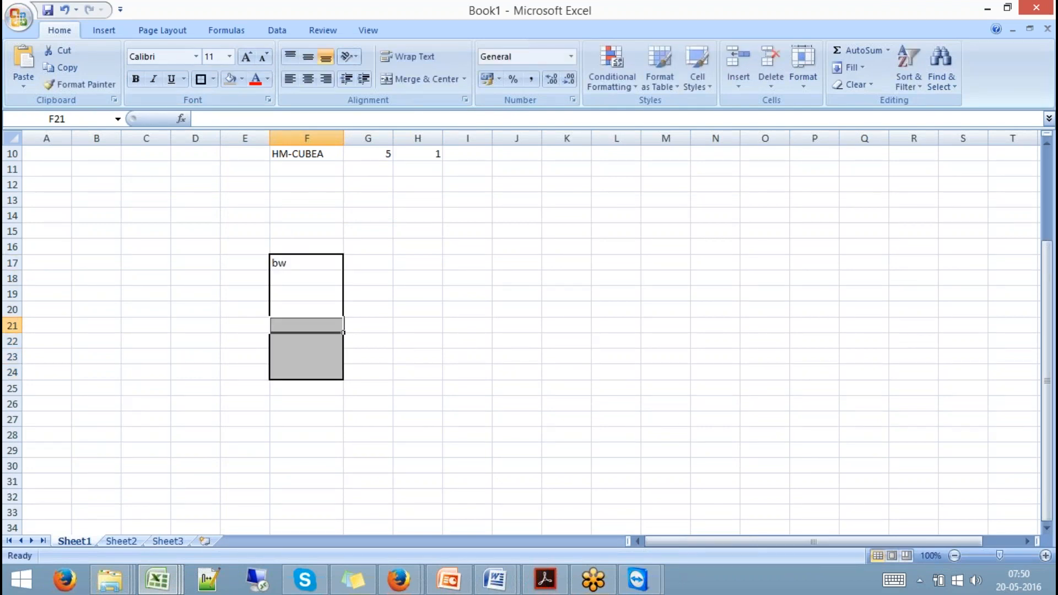
pyautogui.write('hana')
pyautogui.click(373, 278)
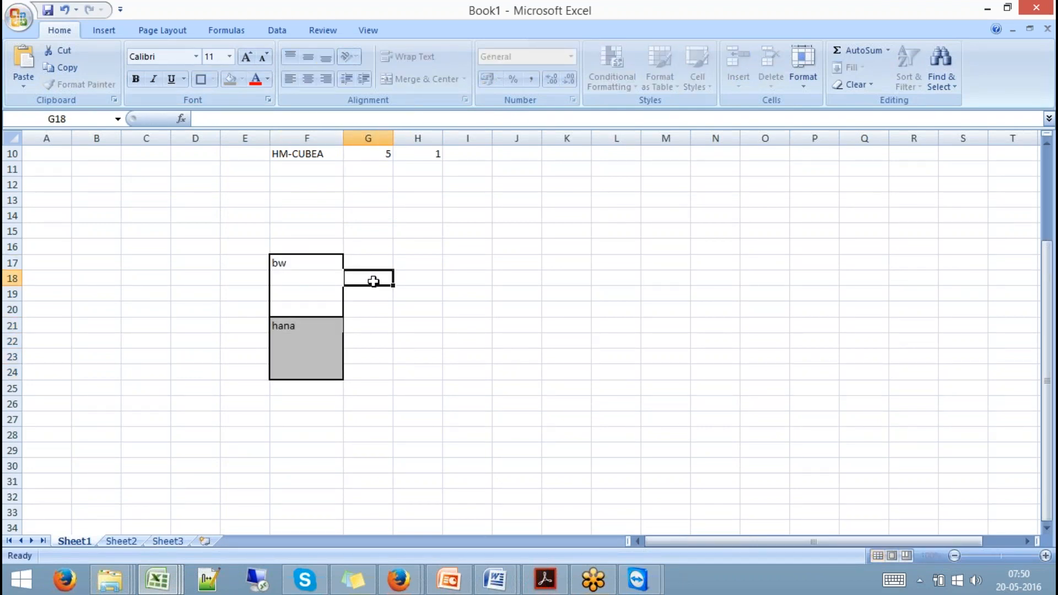
pyautogui.click(328, 278)
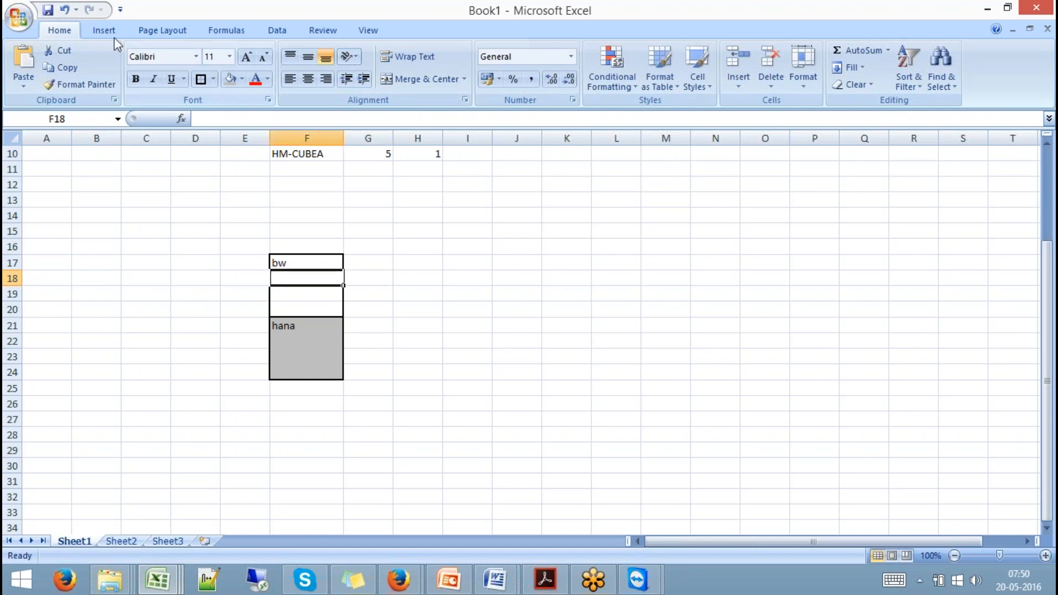
pyautogui.click(301, 246)
pyautogui.write('dev')
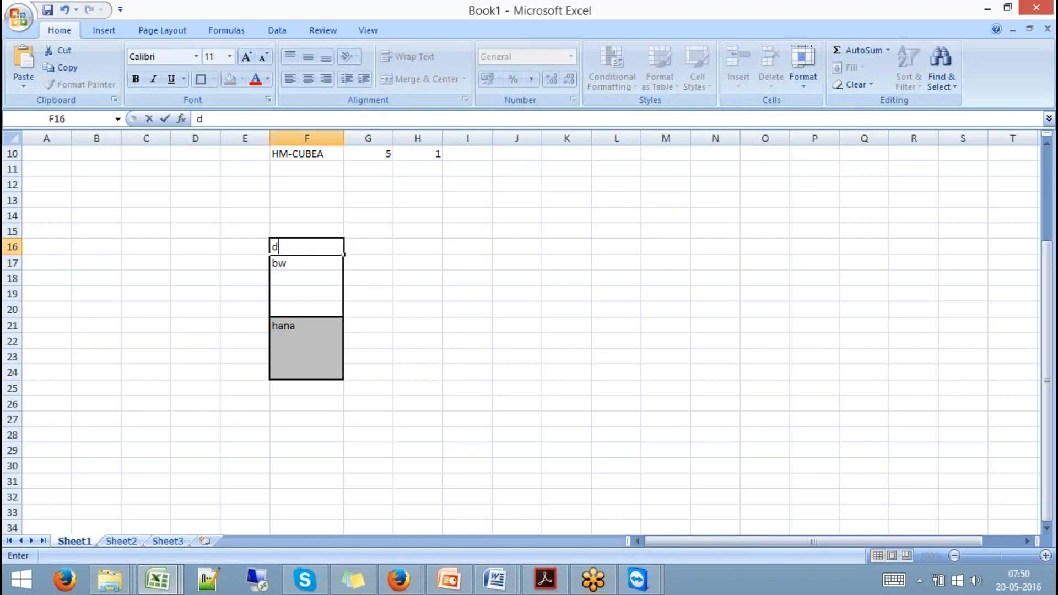
pyautogui.click(417, 293)
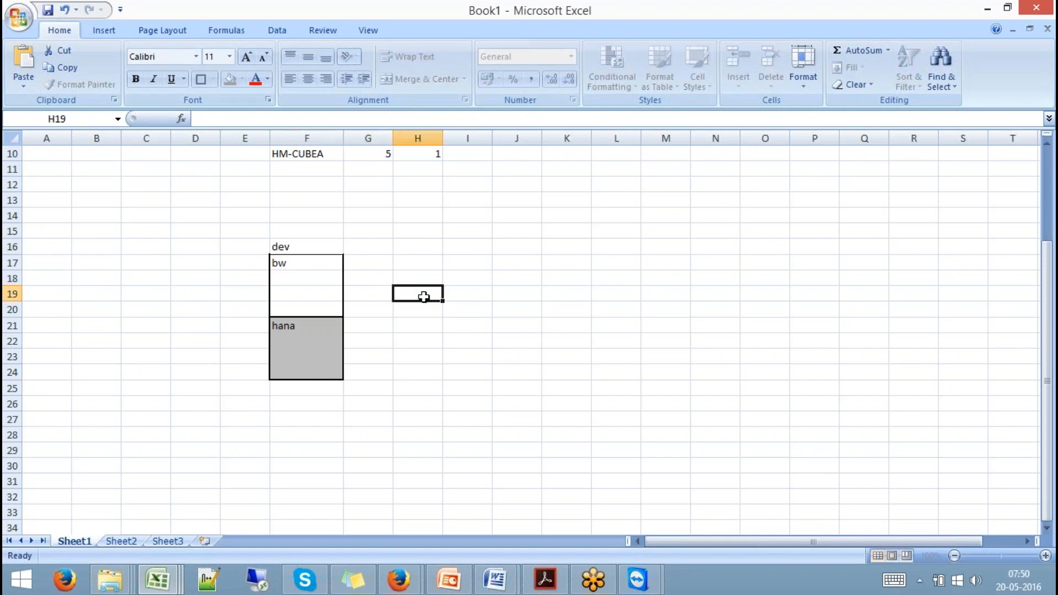
# - Copy the dev block F16:F24 to column I and rename its heading to qty
pyautogui.click(322, 260)
pyautogui.moveTo(319, 245); pyautogui.dragTo(329, 372)
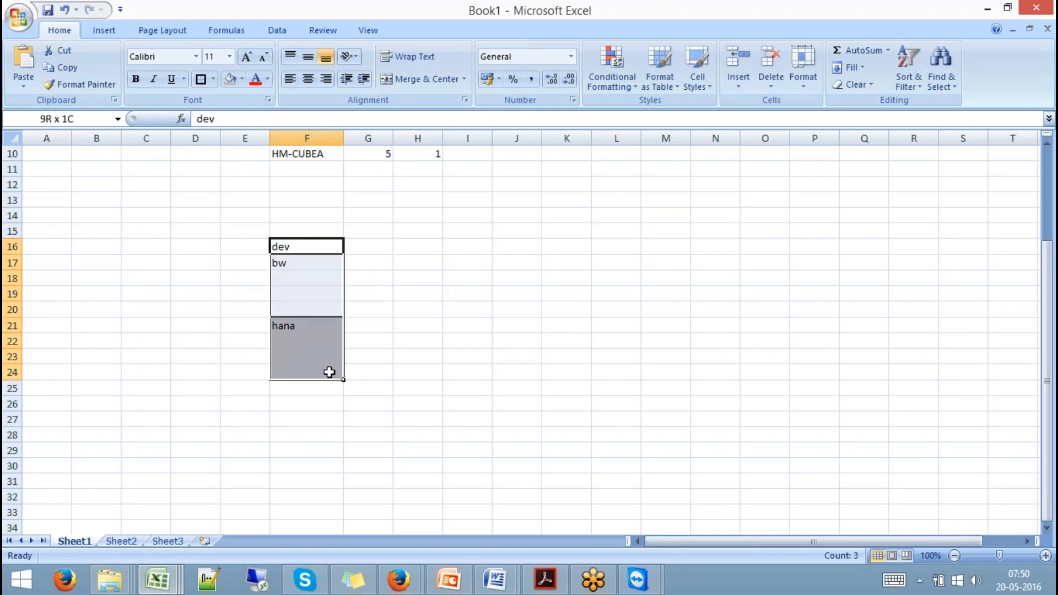
pyautogui.hotkey('ctrl', 'c')
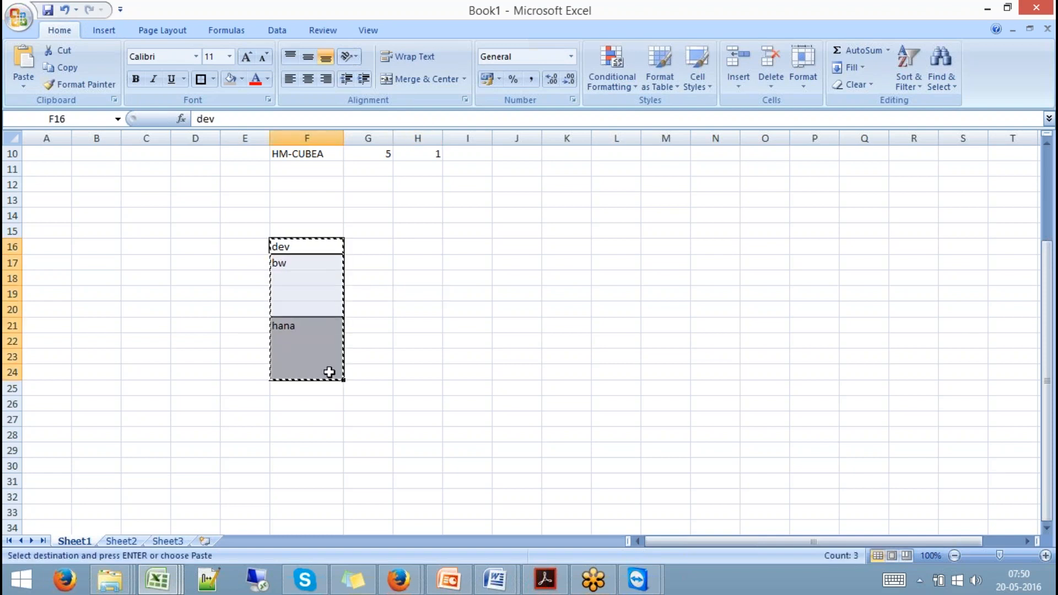
pyautogui.click(453, 244)
pyautogui.hotkey('ctrl', 'v')
pyautogui.click(450, 244)
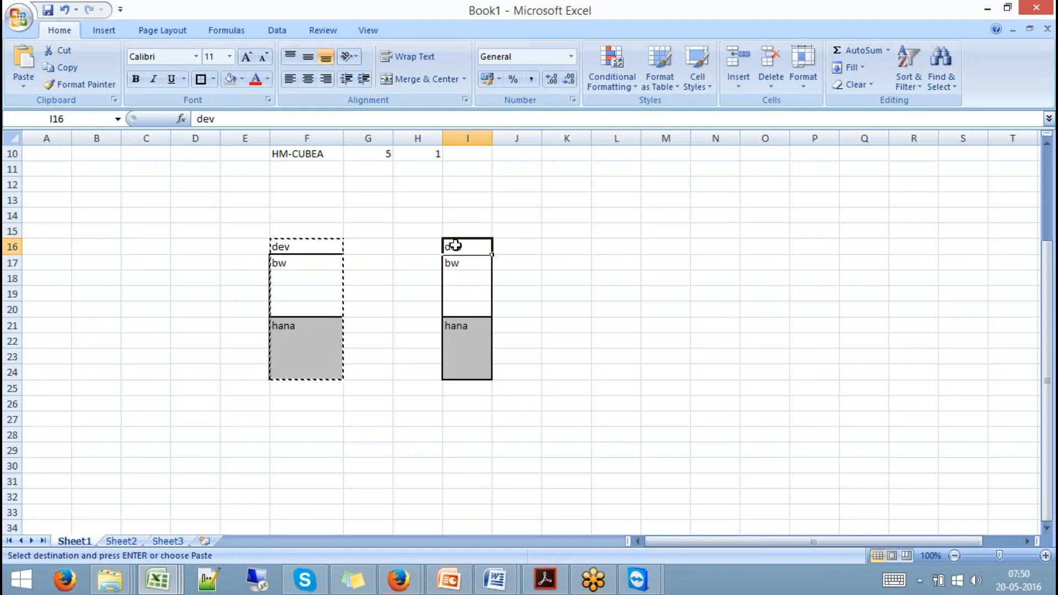
pyautogui.write('qt')
pyautogui.click(615, 293)
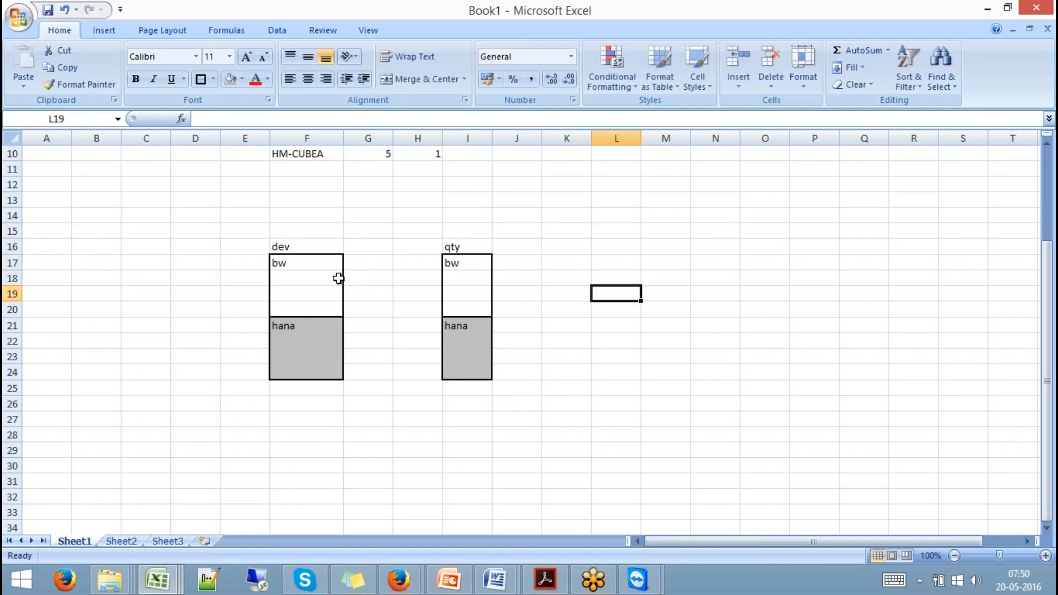
pyautogui.click(317, 277)
# - Draw a cube shape in the dev bw box
pyautogui.click(105, 31)
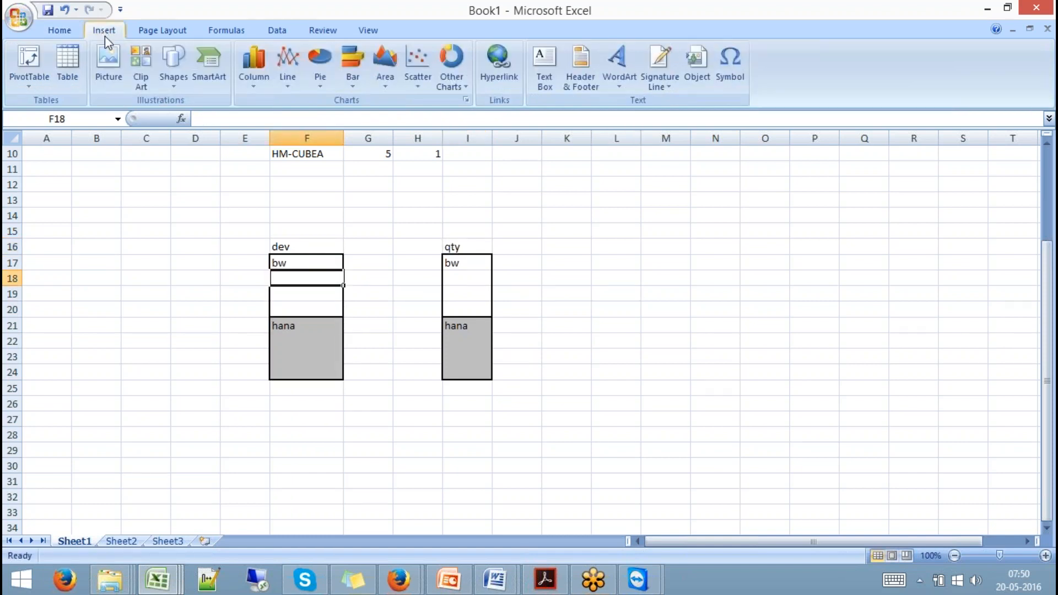
pyautogui.click(175, 81)
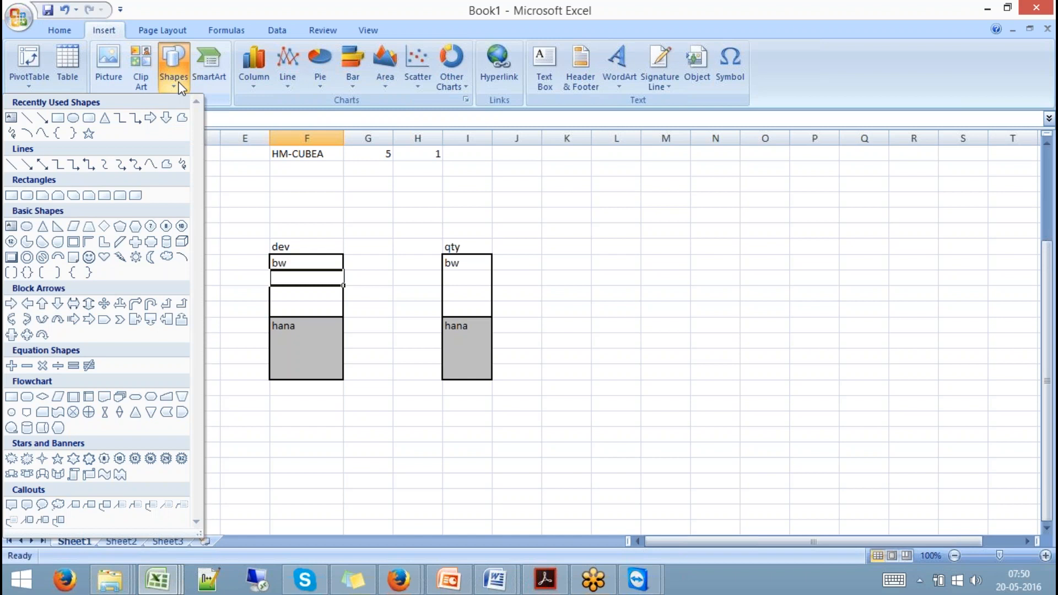
pyautogui.click(182, 241)
pyautogui.moveTo(285, 281); pyautogui.dragTo(308, 298)
pyautogui.click(401, 372)
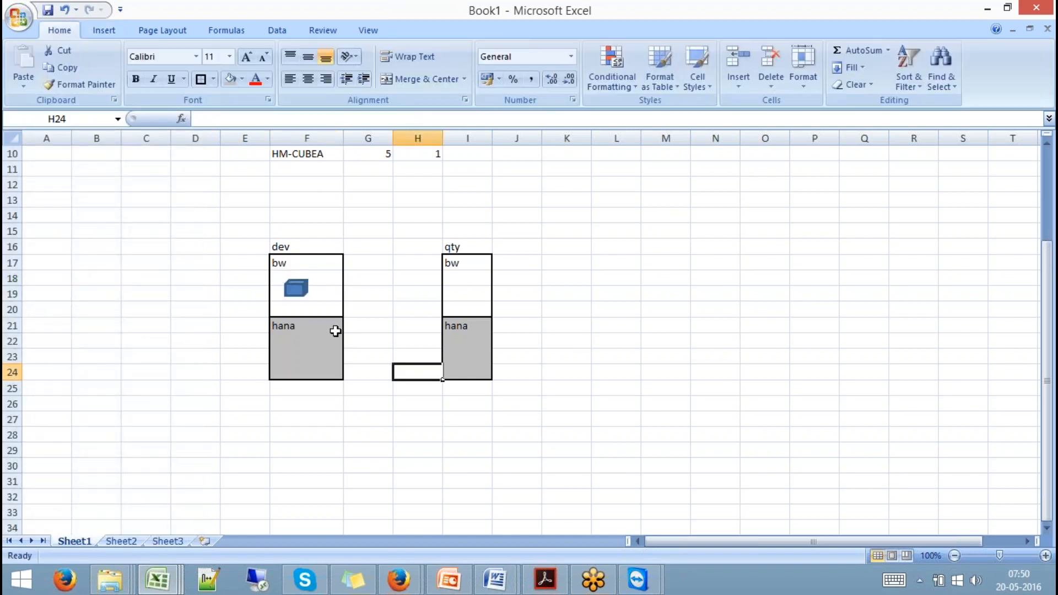
# - Draw a diamond shape in the dev hana box
pyautogui.click(103, 30)
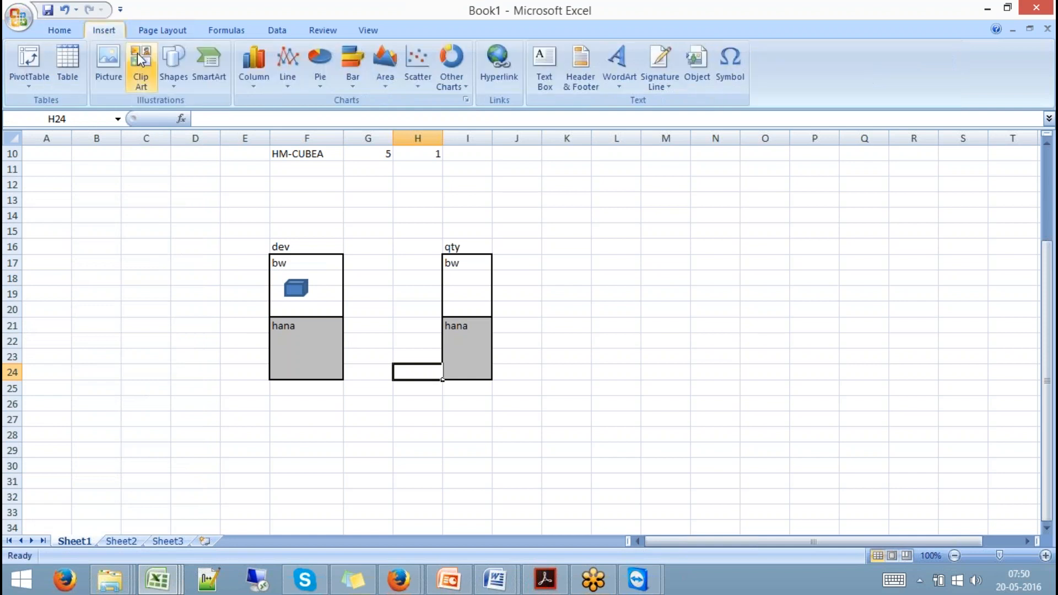
pyautogui.click(174, 77)
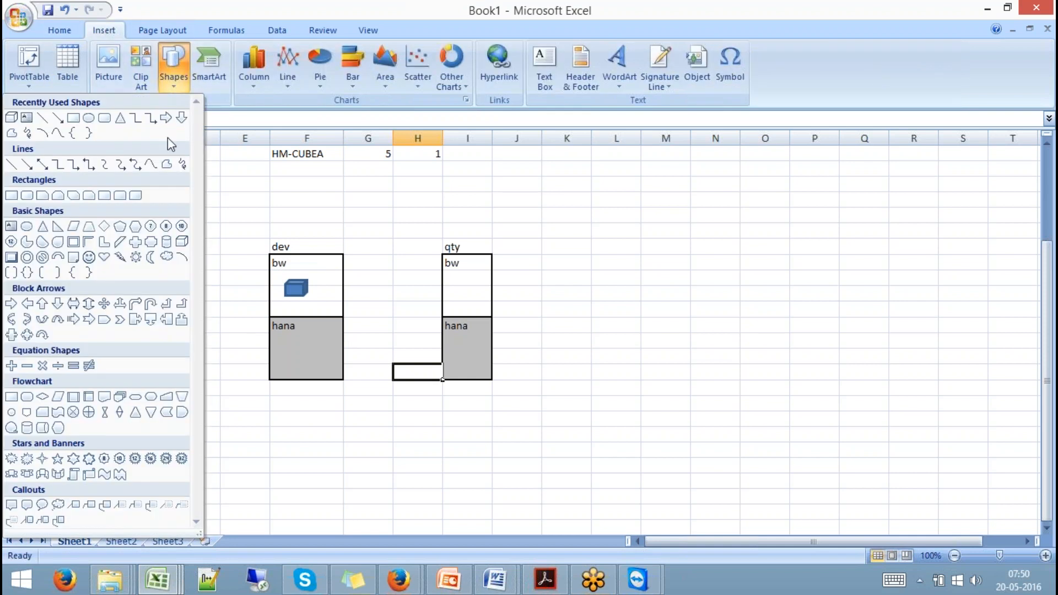
pyautogui.click(104, 227)
pyautogui.moveTo(290, 344); pyautogui.dragTo(315, 369)
pyautogui.click(380, 481)
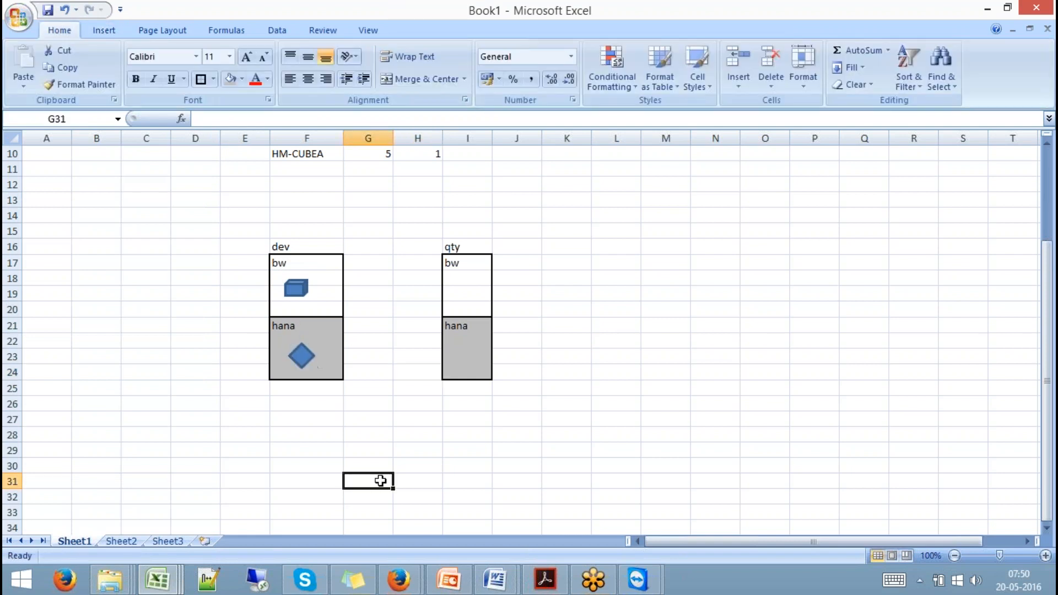
# - Copy the dev bw cube and paste it into the qty bw box near cell I19
pyautogui.click(299, 291)
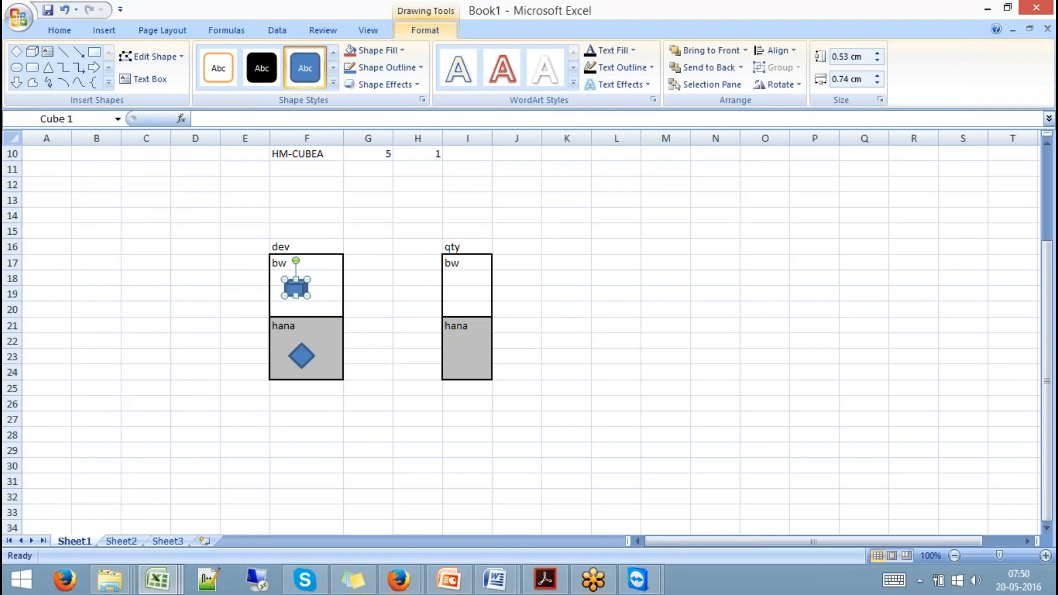
pyautogui.click(299, 357)
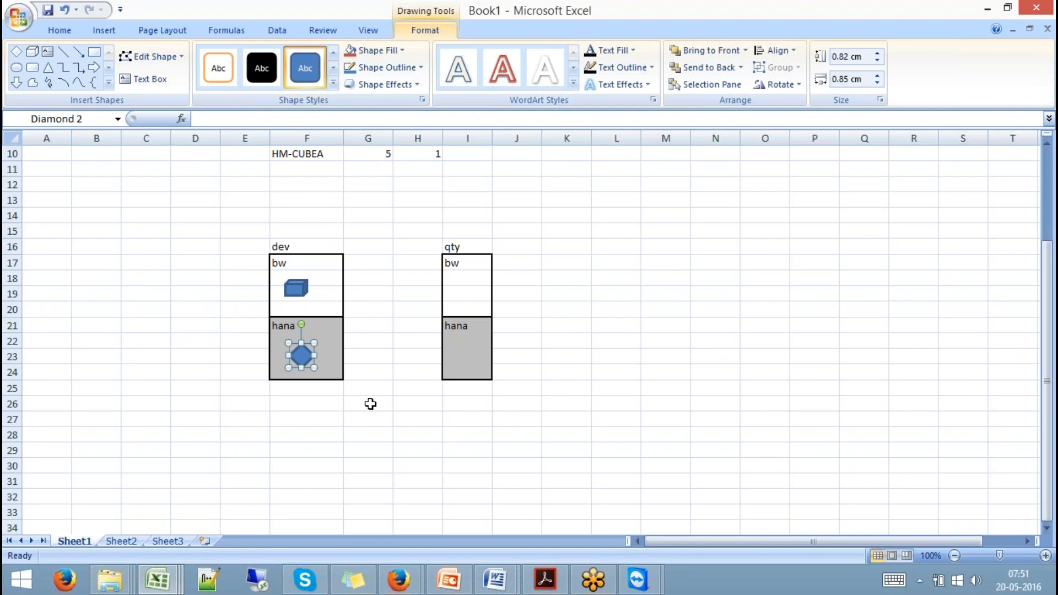
pyautogui.click(467, 246)
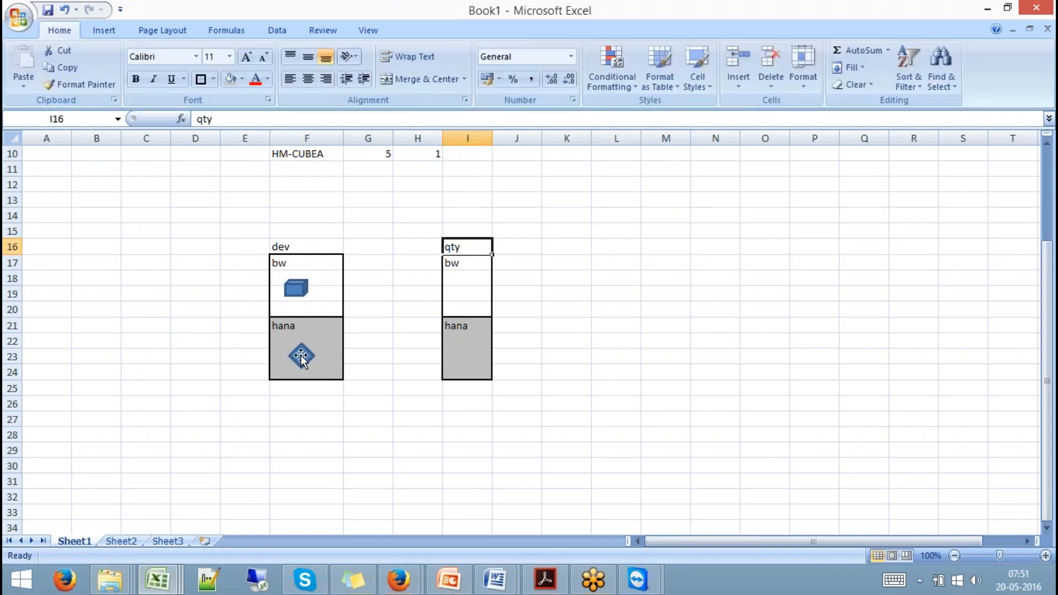
pyautogui.click(295, 287)
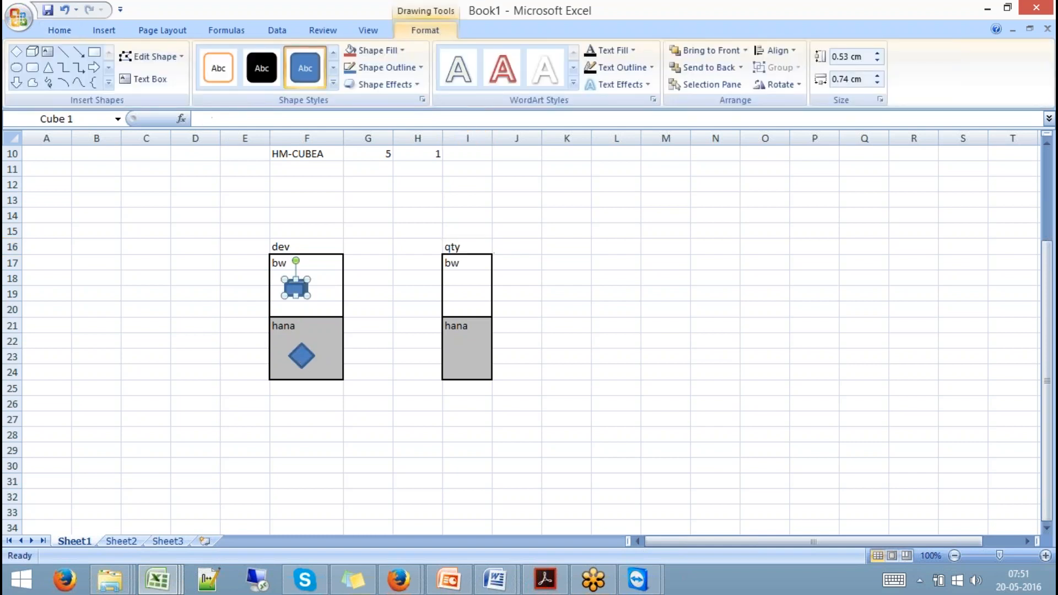
pyautogui.hotkey('ctrl', 'c')
pyautogui.click(451, 290)
pyautogui.hotkey('ctrl', 'v')
pyautogui.moveTo(452, 292); pyautogui.dragTo(467, 292)
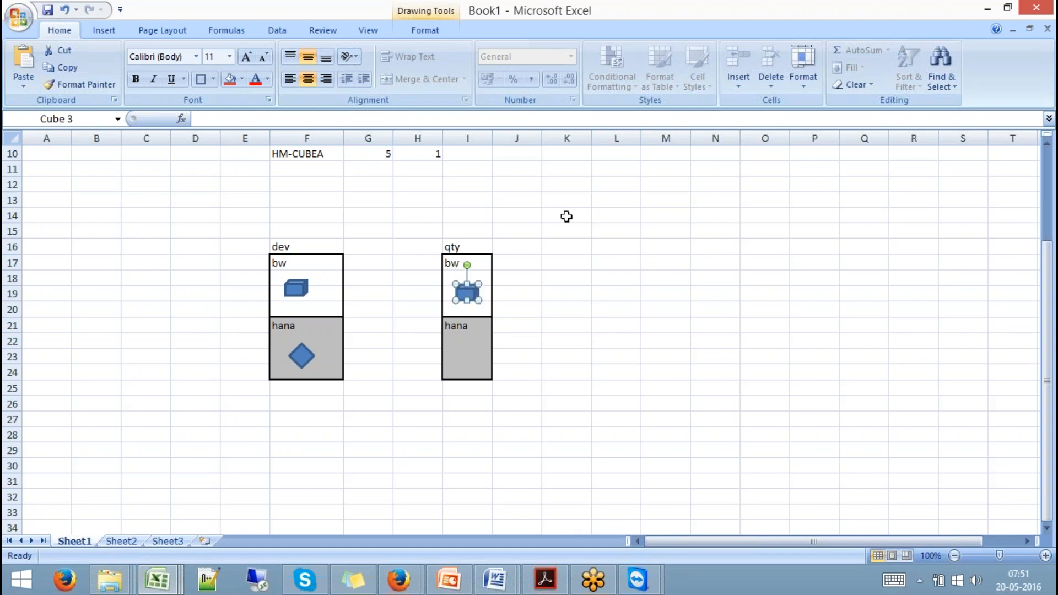
# - Draw an arrow from the dev cube to the qty cube
pyautogui.click(101, 28)
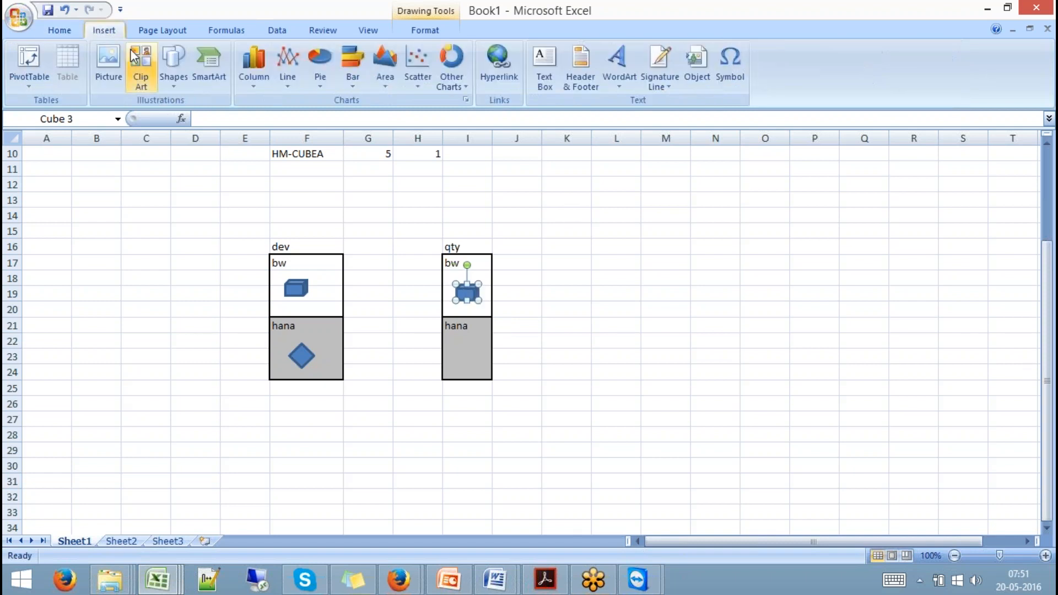
pyautogui.click(174, 65)
pyautogui.click(73, 118)
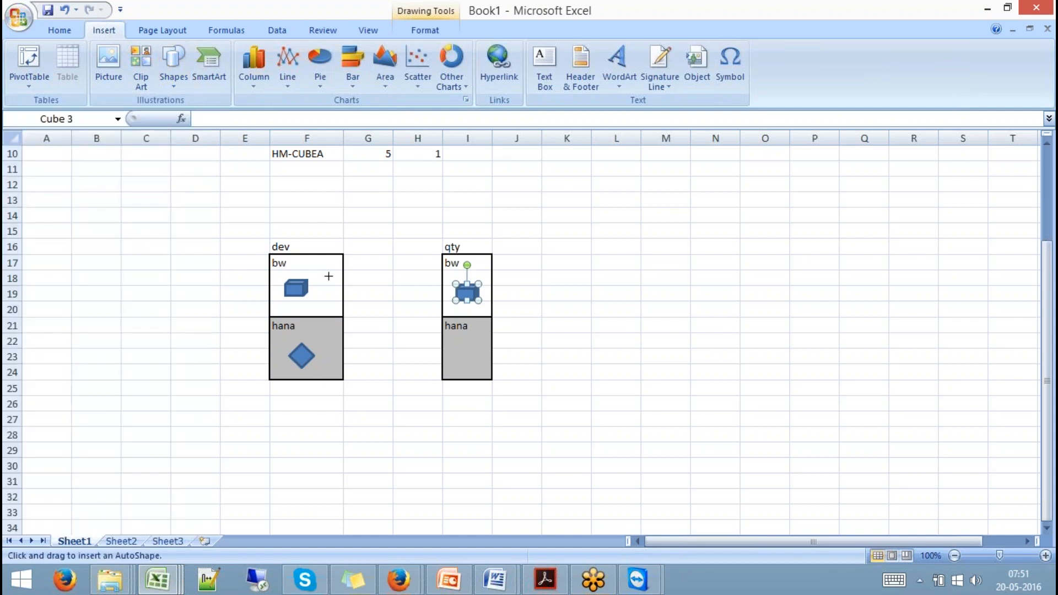
pyautogui.moveTo(309, 287); pyautogui.dragTo(449, 287)
# - Widen column I to 13.14
pyautogui.click(609, 309)
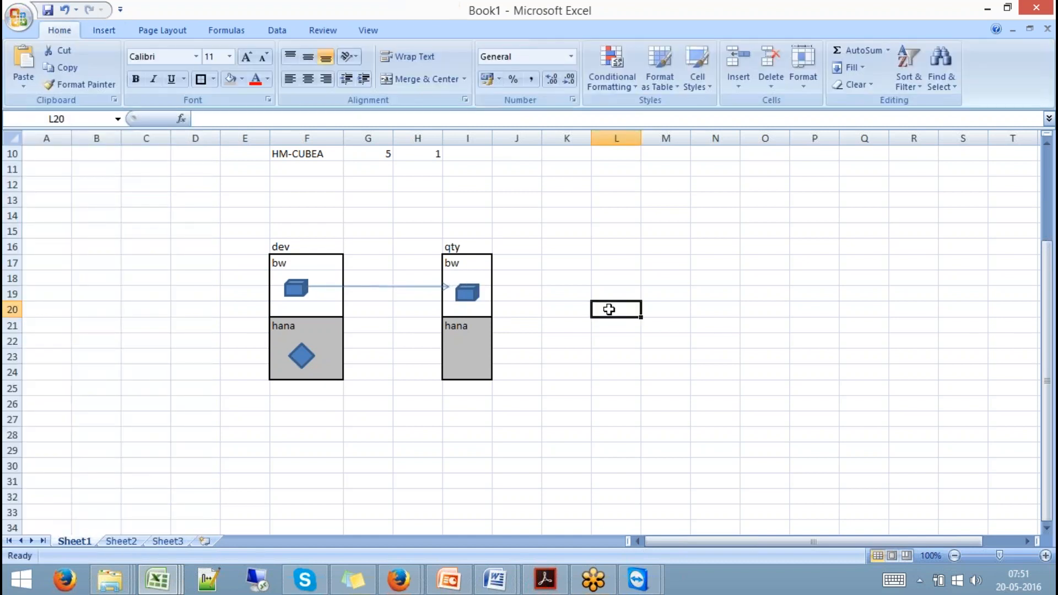
pyautogui.click(468, 293)
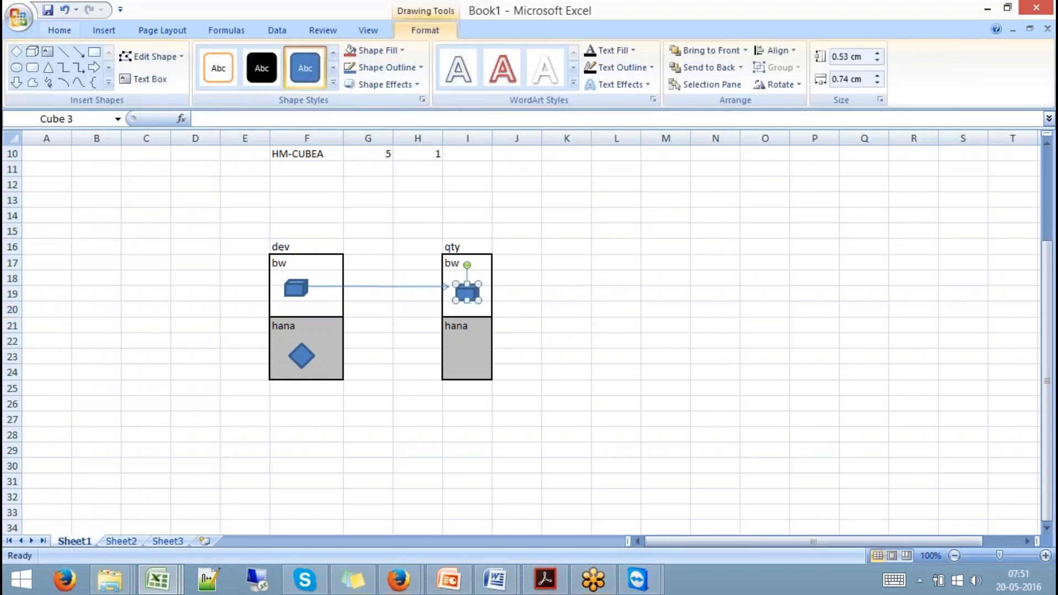
pyautogui.click(468, 359)
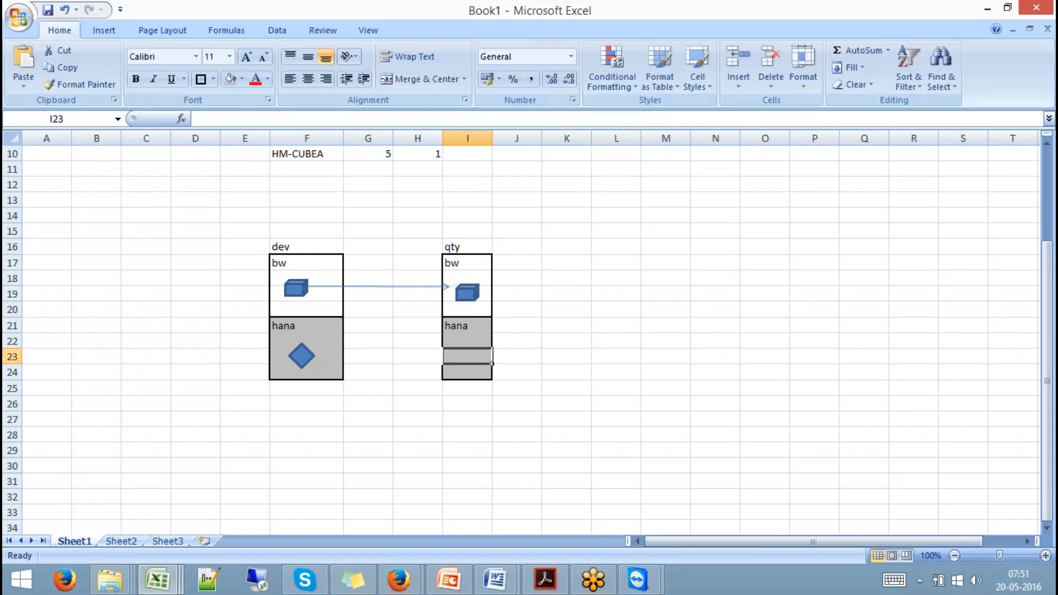
pyautogui.moveTo(492, 138); pyautogui.dragTo(517, 143)
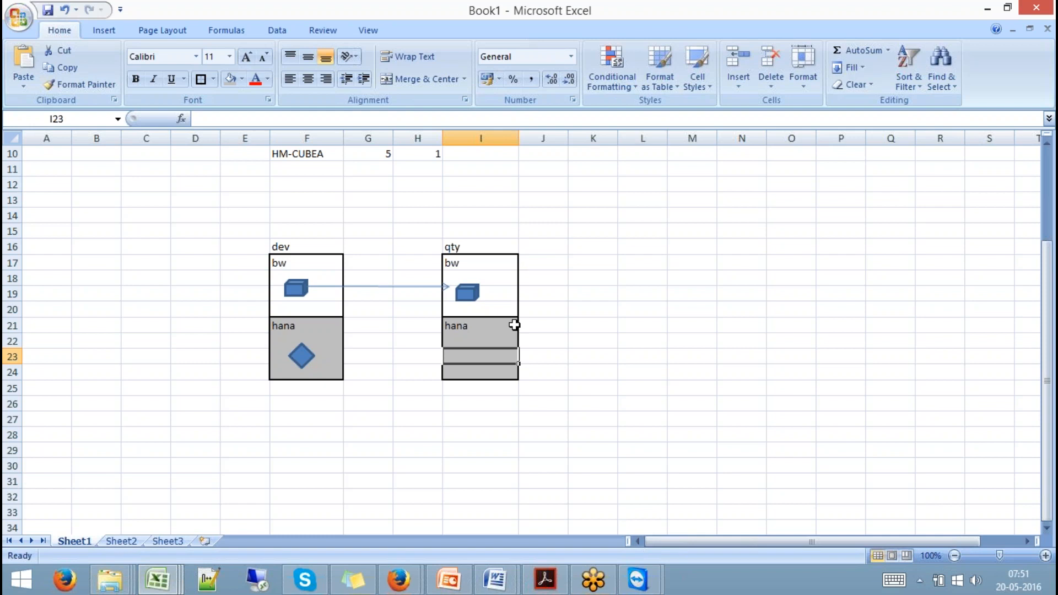
# - Draw an arrow from the dev hana diamond into the qty hana box
pyautogui.click(301, 355)
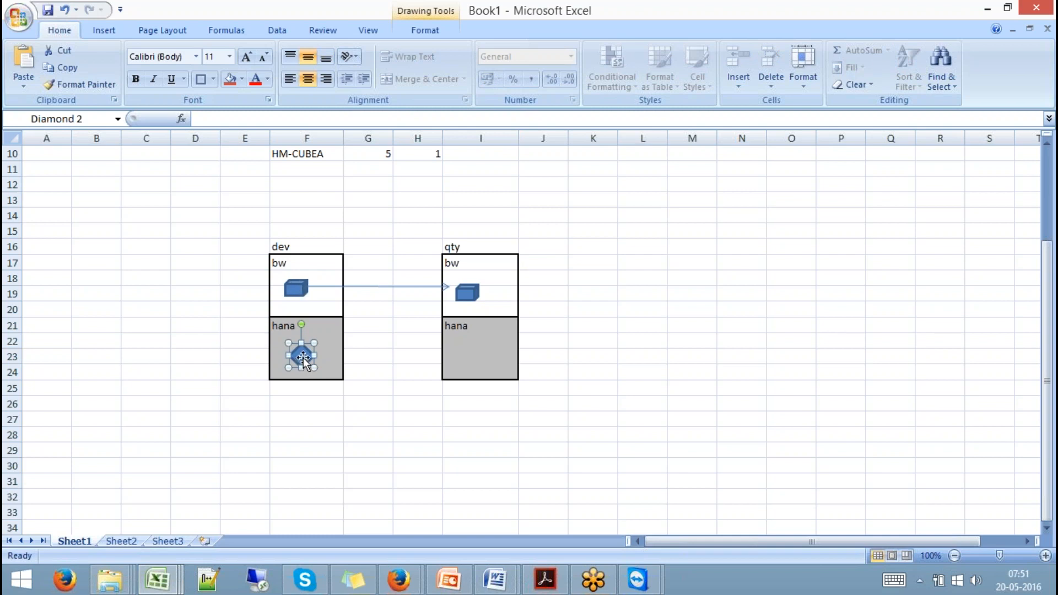
pyautogui.click(295, 291)
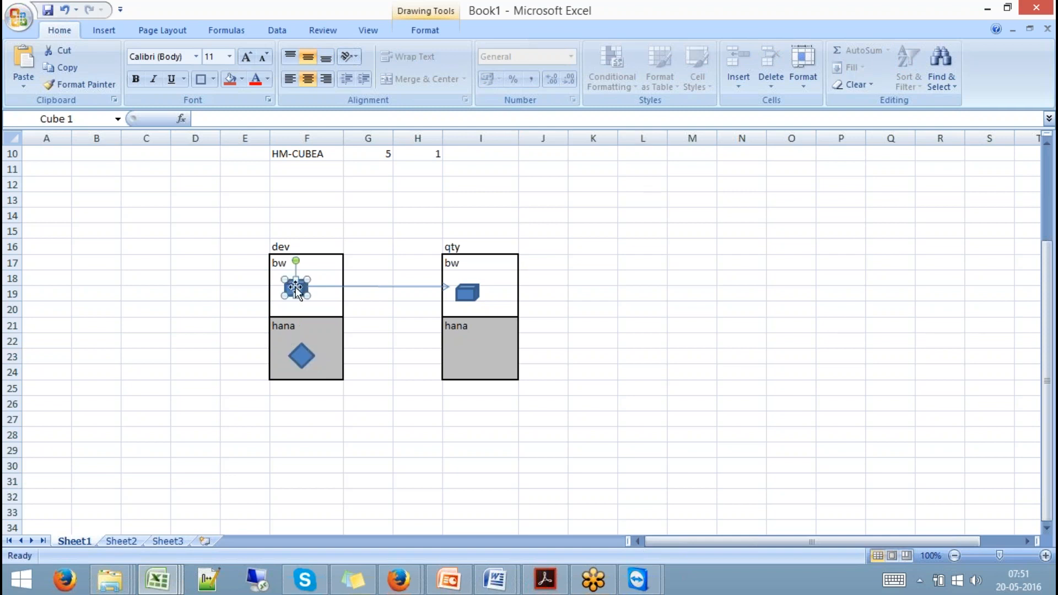
pyautogui.click(471, 292)
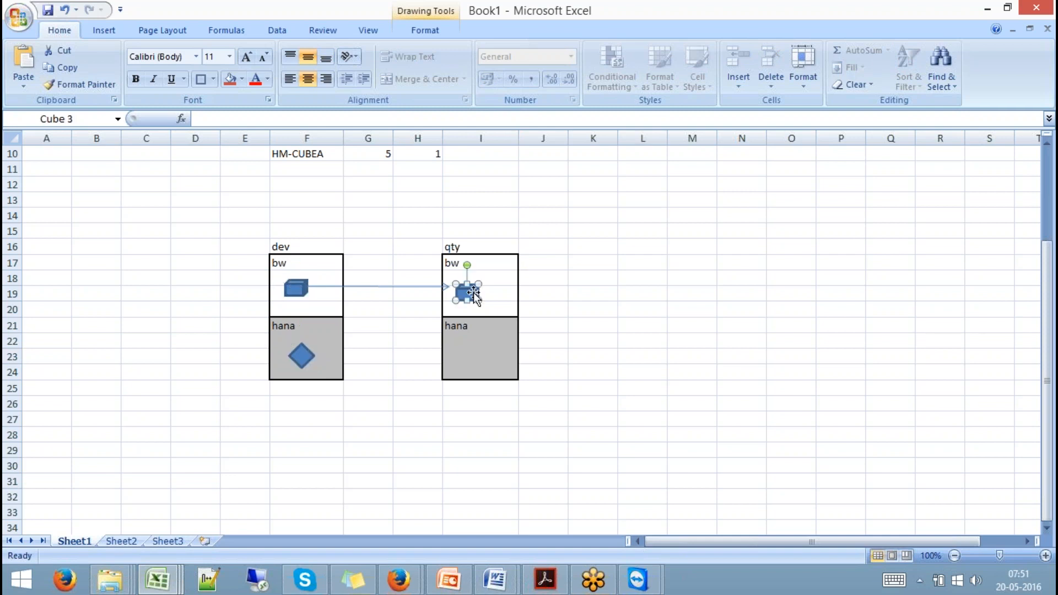
pyautogui.click(104, 31)
pyautogui.click(171, 85)
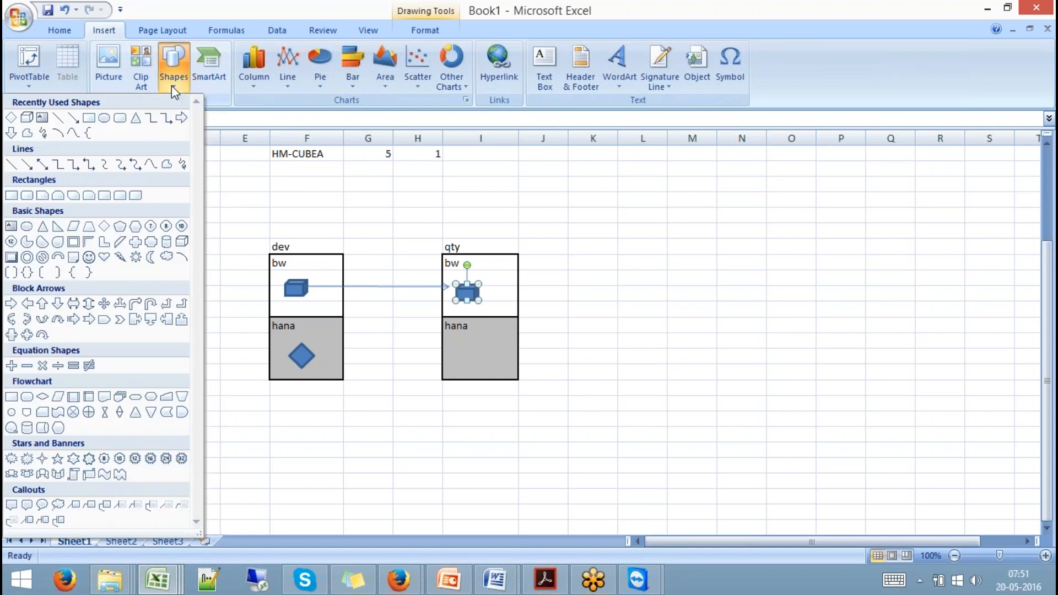
pyautogui.click(73, 121)
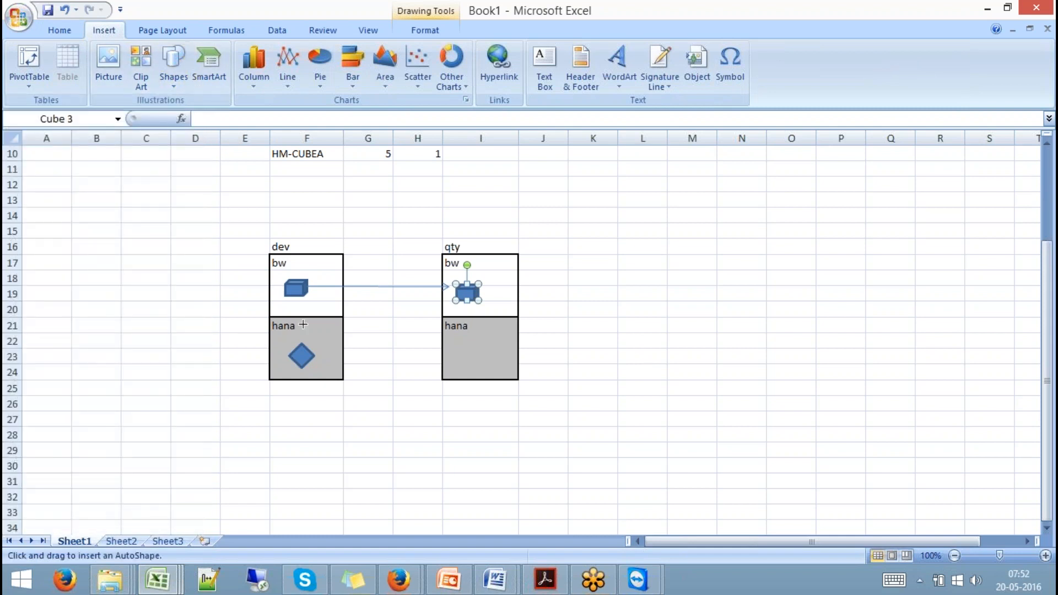
pyautogui.moveTo(302, 356); pyautogui.dragTo(450, 356)
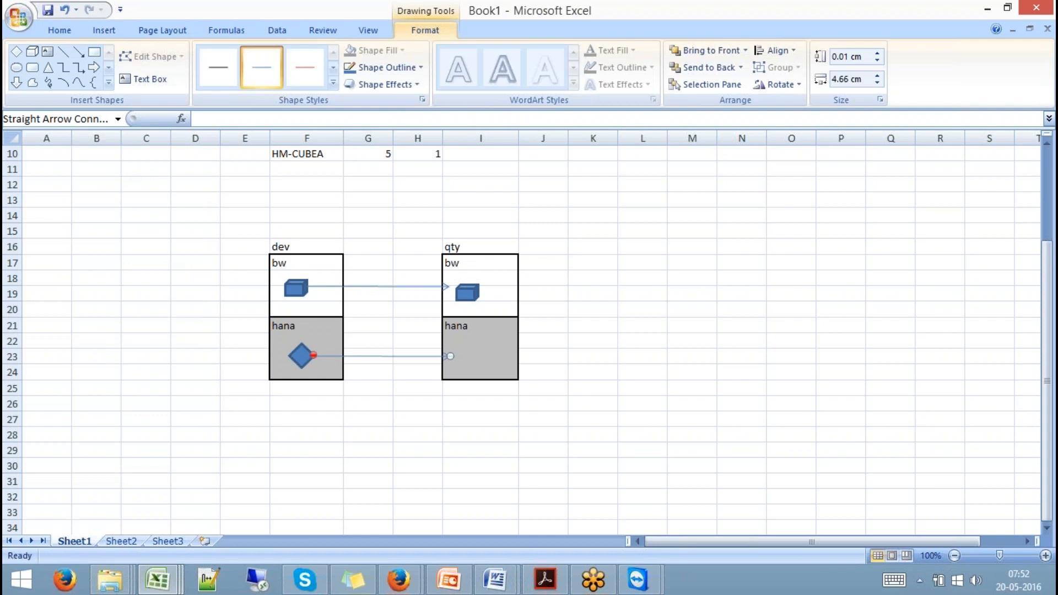
# - Duplicate the dev diamond with Ctrl+D and move the copy into the qty hana box
pyautogui.click(301, 357)
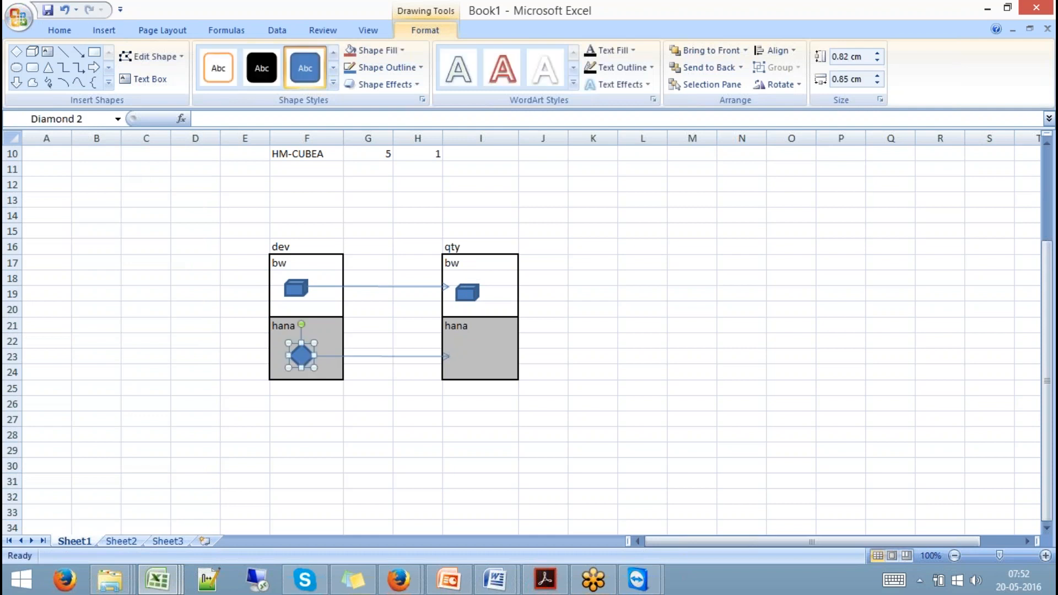
pyautogui.hotkey('ctrl', 'd')
pyautogui.moveTo(318, 367); pyautogui.dragTo(468, 354)
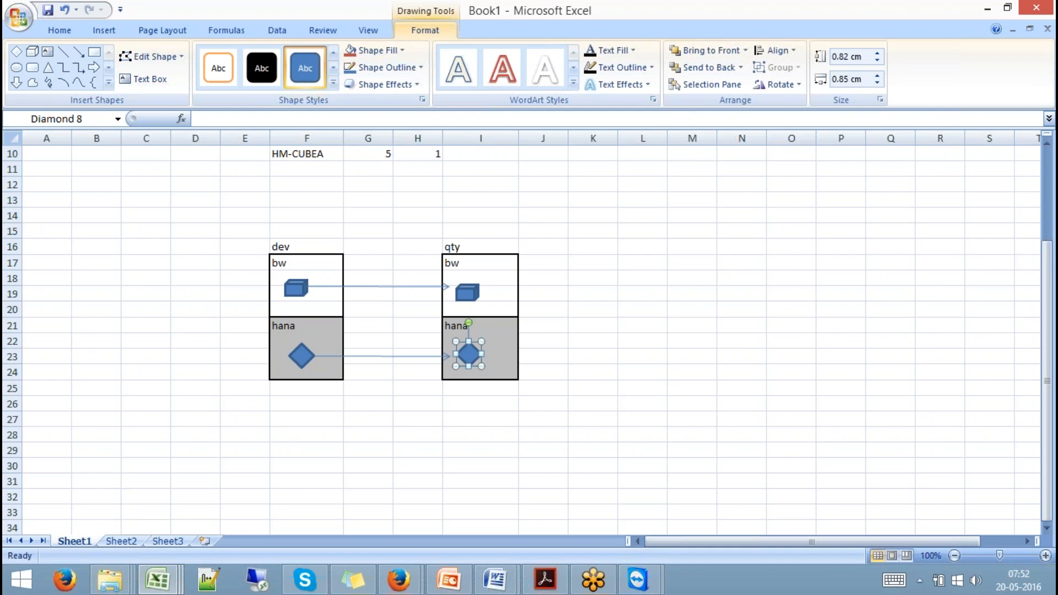
pyautogui.click(597, 326)
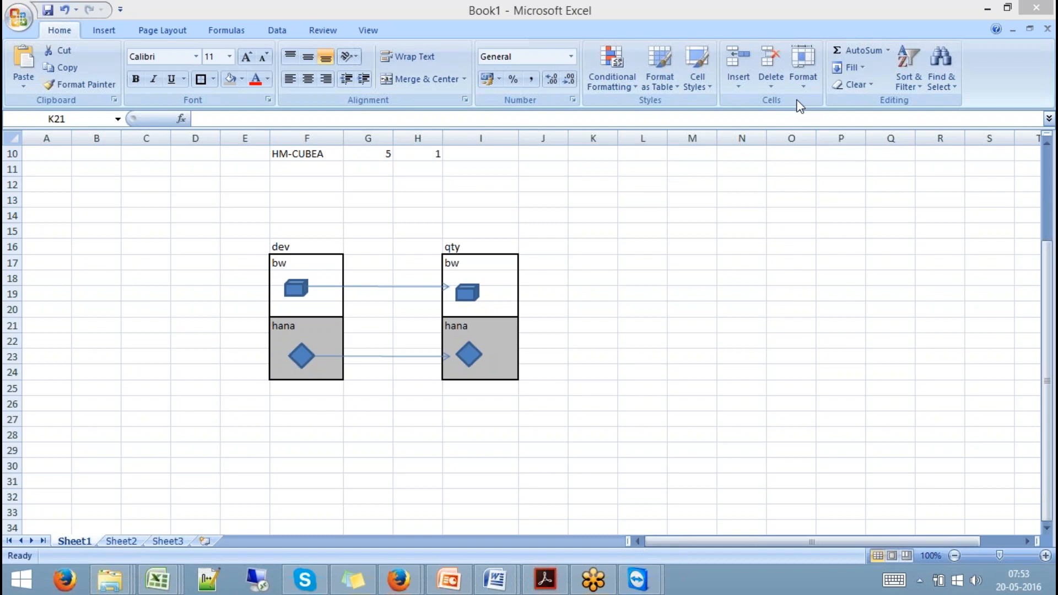
# - Present slide 22, 'SAP HANA Index for a Query (Snapshot)', as a full-screen slide show
pyautogui.click(452, 580)
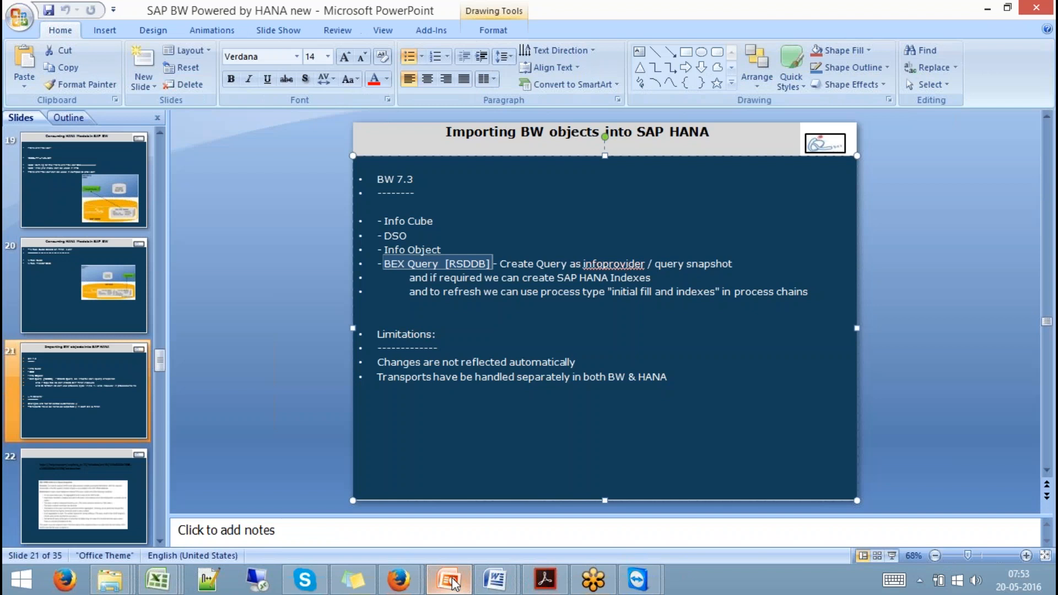
pyautogui.click(82, 501)
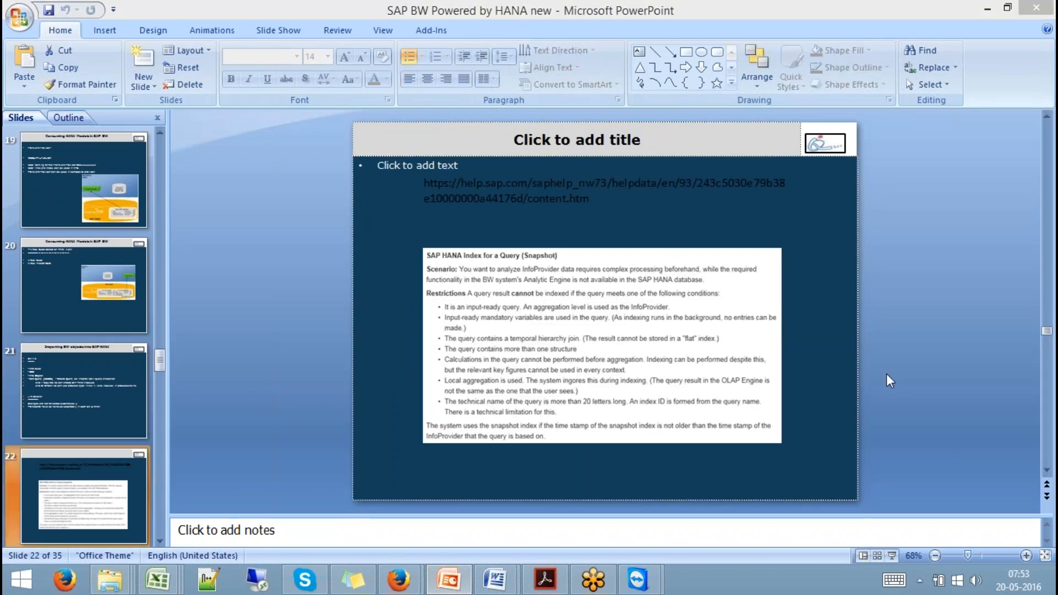
pyautogui.click(892, 556)
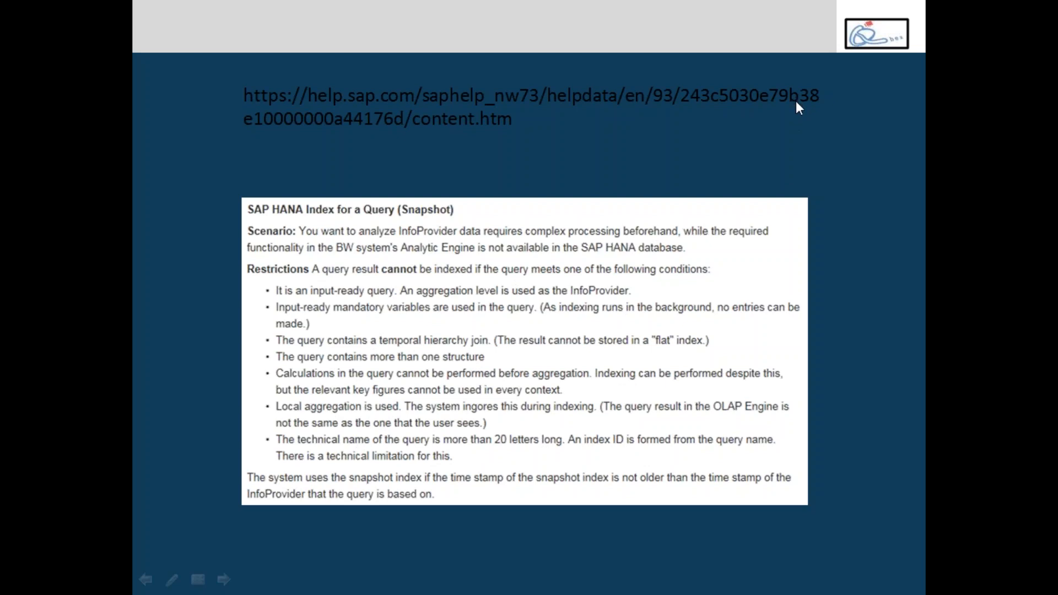
# - Advance the slide show one slide, then scroll back to the previous slide
pyautogui.hotkey('alt', 'Tab')
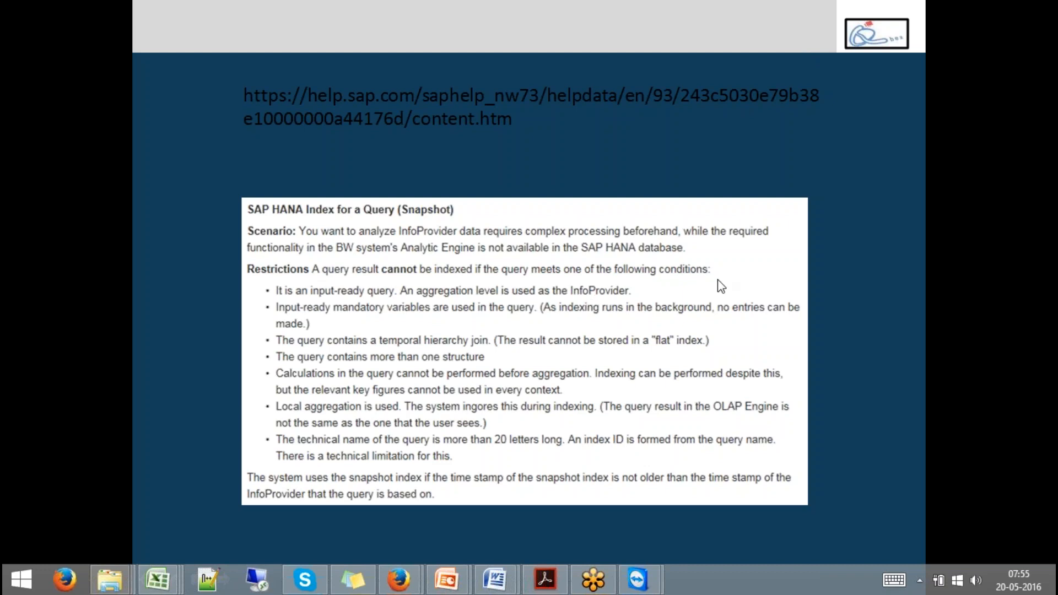
pyautogui.click(782, 285)
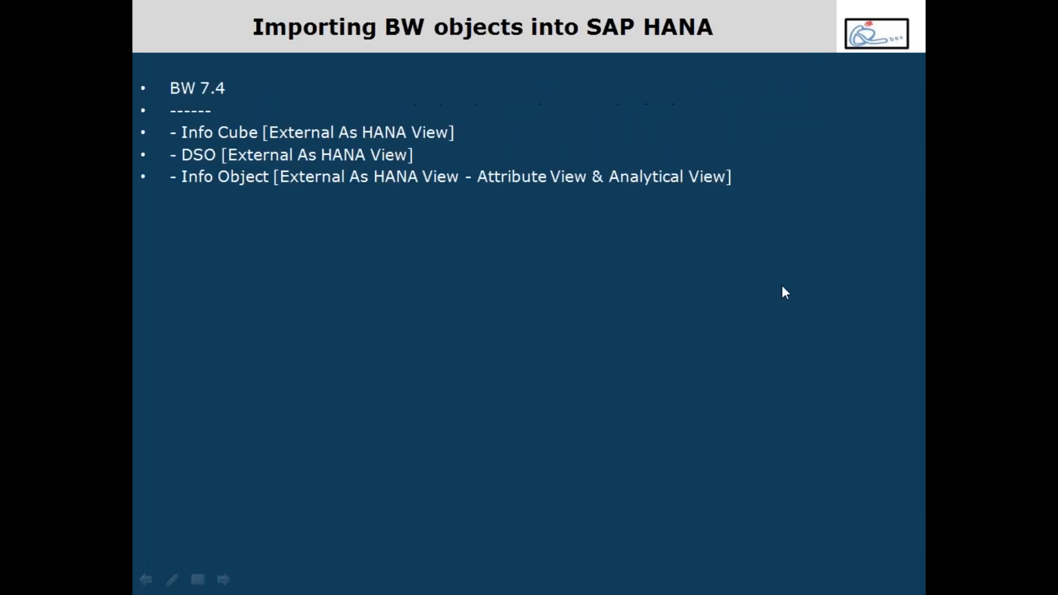
pyautogui.scroll(2, 508, 320)
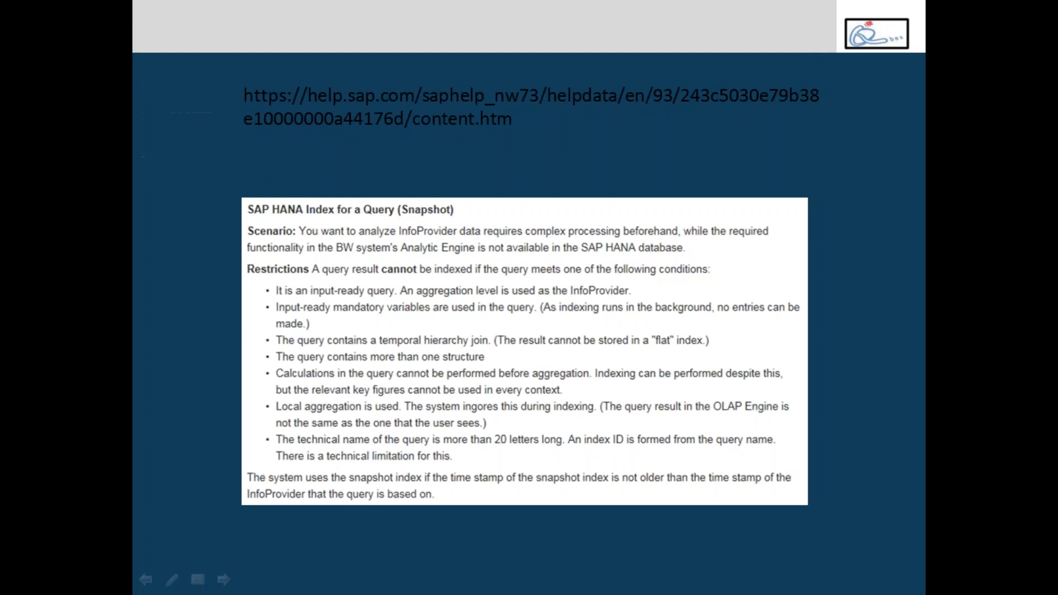
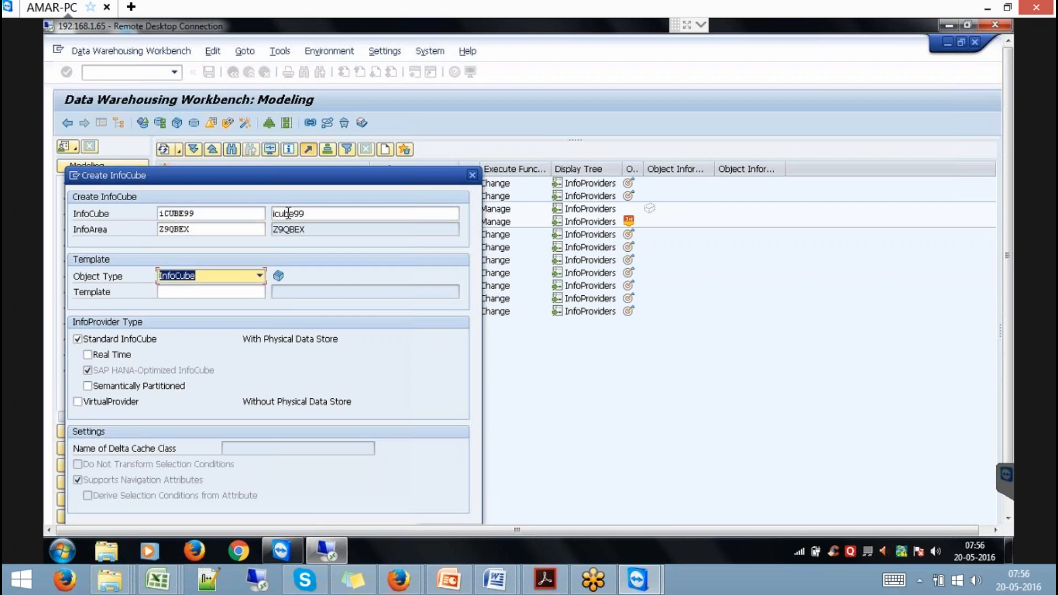
# - Create InfoCube ICUBE99 from template CUBE99
pyautogui.write('CUBE99')
pyautogui.press('Return')
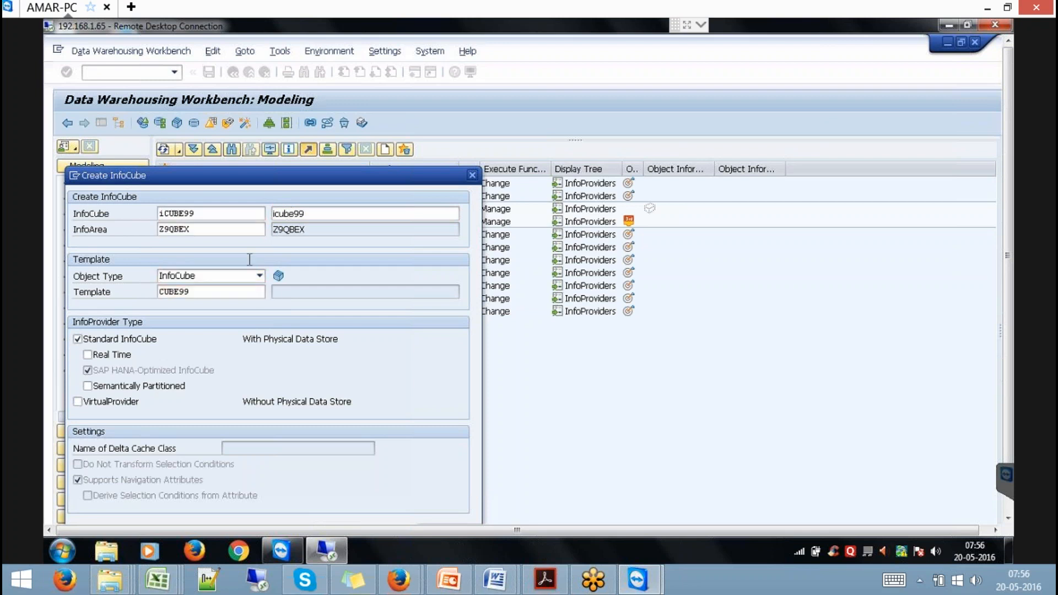
pyautogui.moveTo(355, 173); pyautogui.dragTo(340, 107)
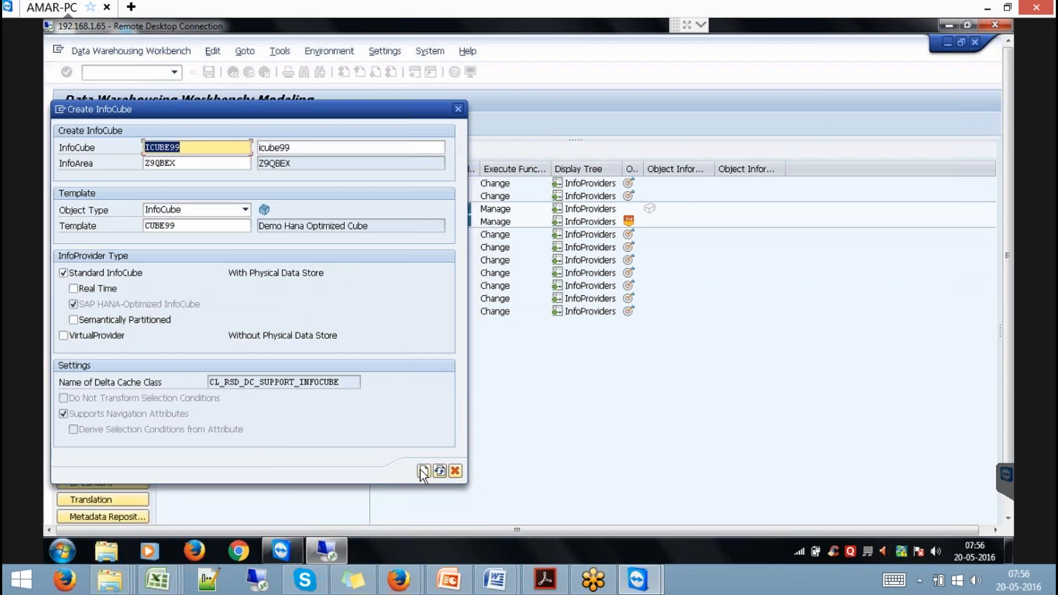
pyautogui.click(424, 471)
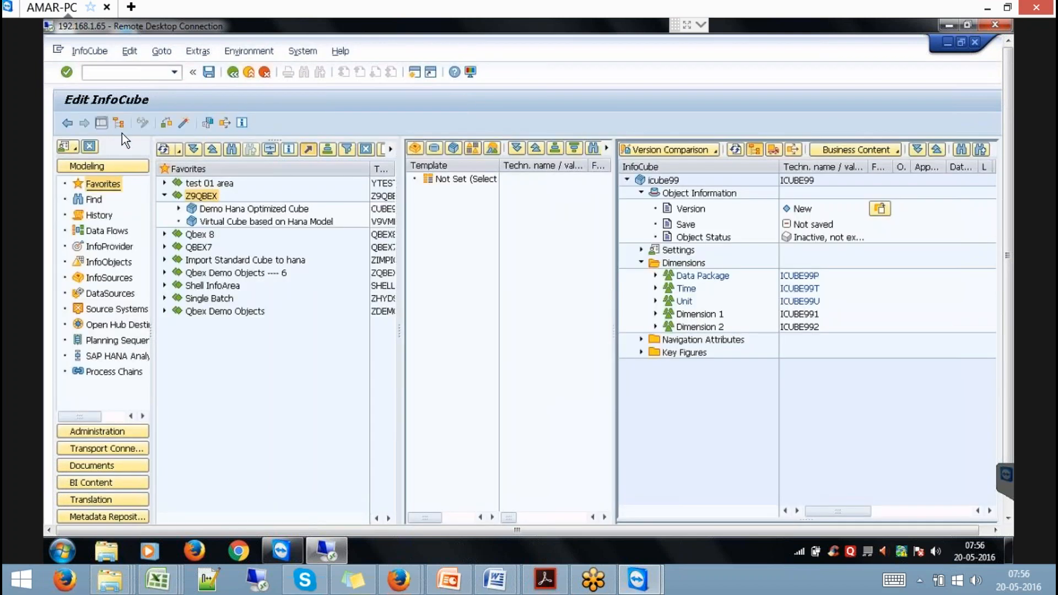
# - Enable the External SAP HANA view setting for ICUBE99 and return to the modeling overview
pyautogui.click(101, 122)
pyautogui.click(413, 252)
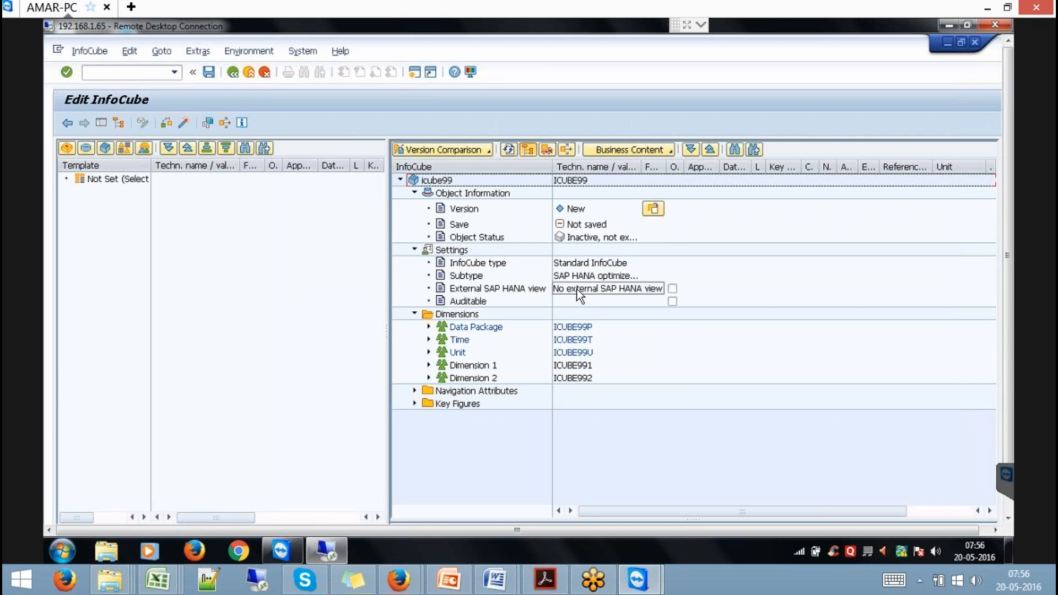
pyautogui.click(672, 288)
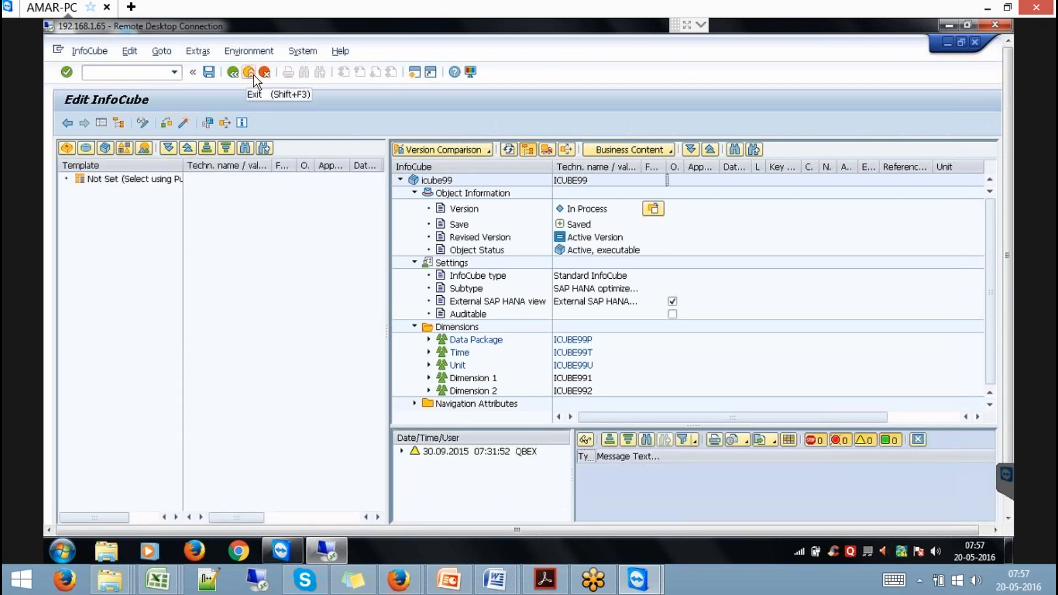
pyautogui.click(254, 75)
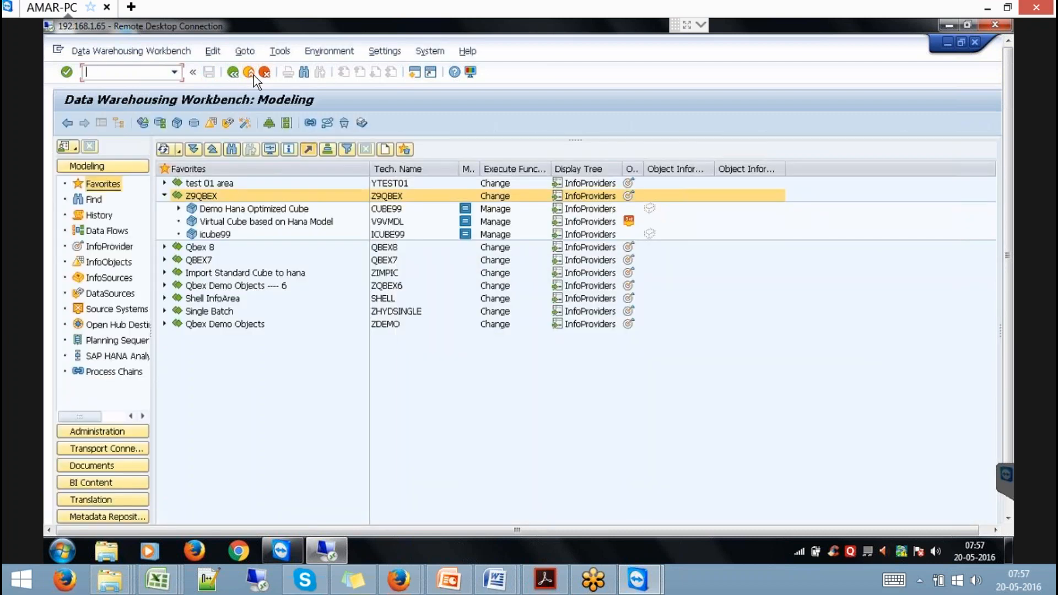
# - In SAP HANA Studio, close the IMPCWOMD_INTERNAL view and query editors
pyautogui.click(1007, 507)
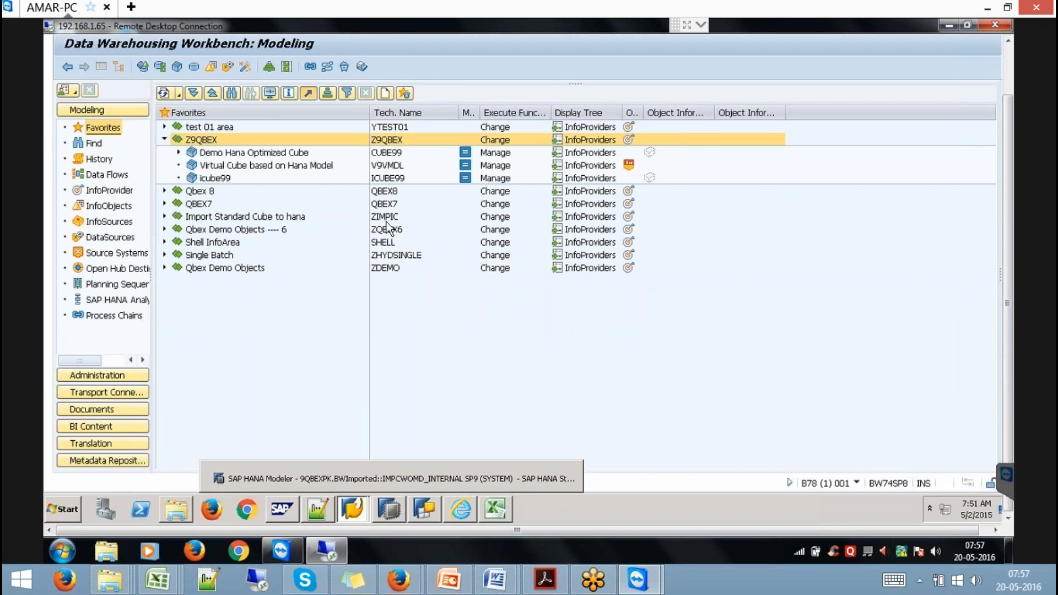
pyautogui.click(287, 478)
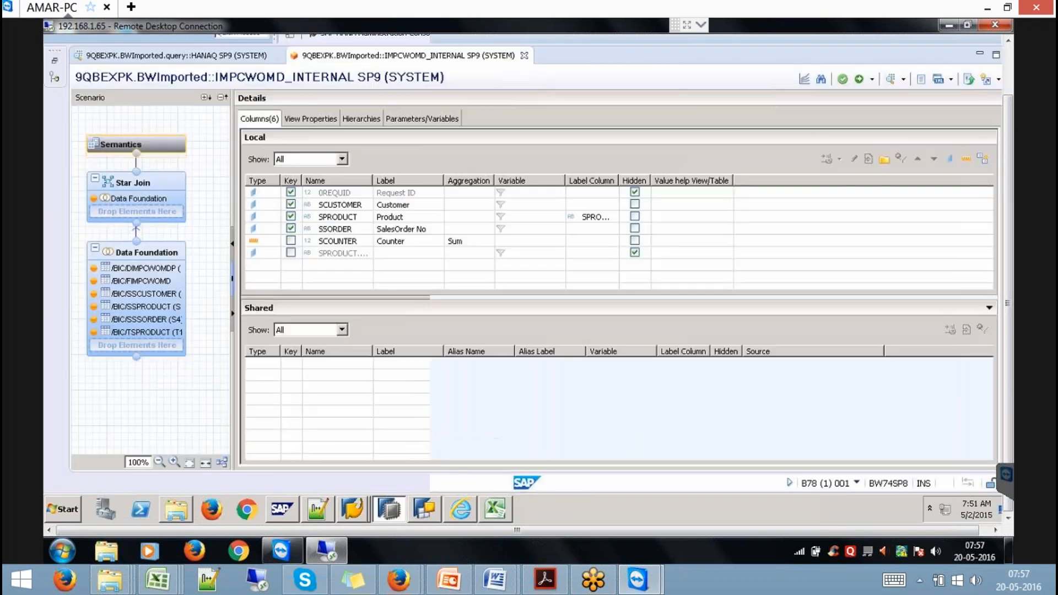
pyautogui.click(525, 56)
pyautogui.click(276, 56)
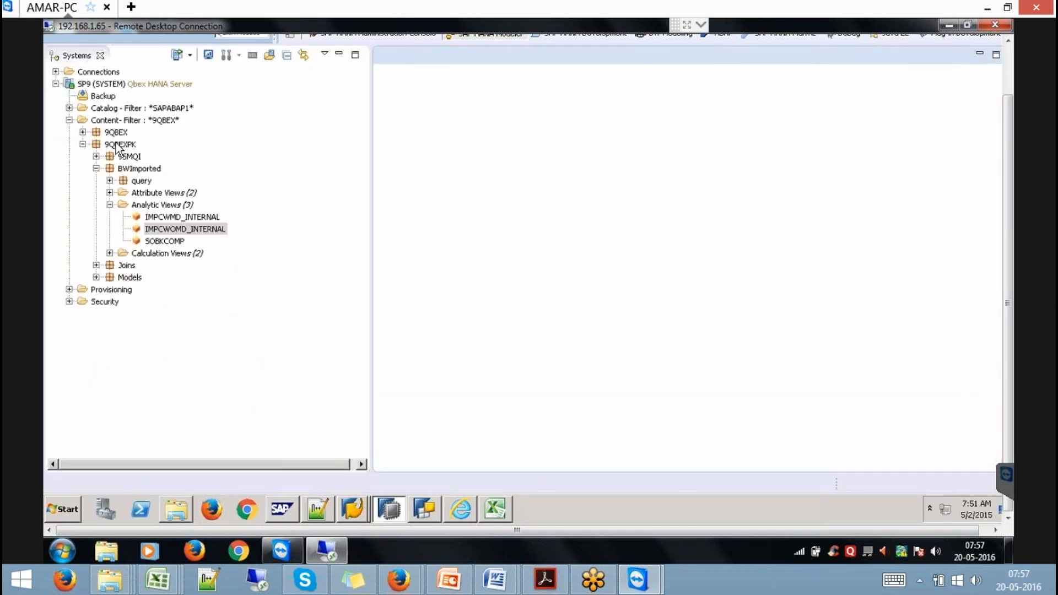
# - Refresh package 9QBEXPK and expand BWImported's Analytic Views folder
pyautogui.rightClick(115, 145)
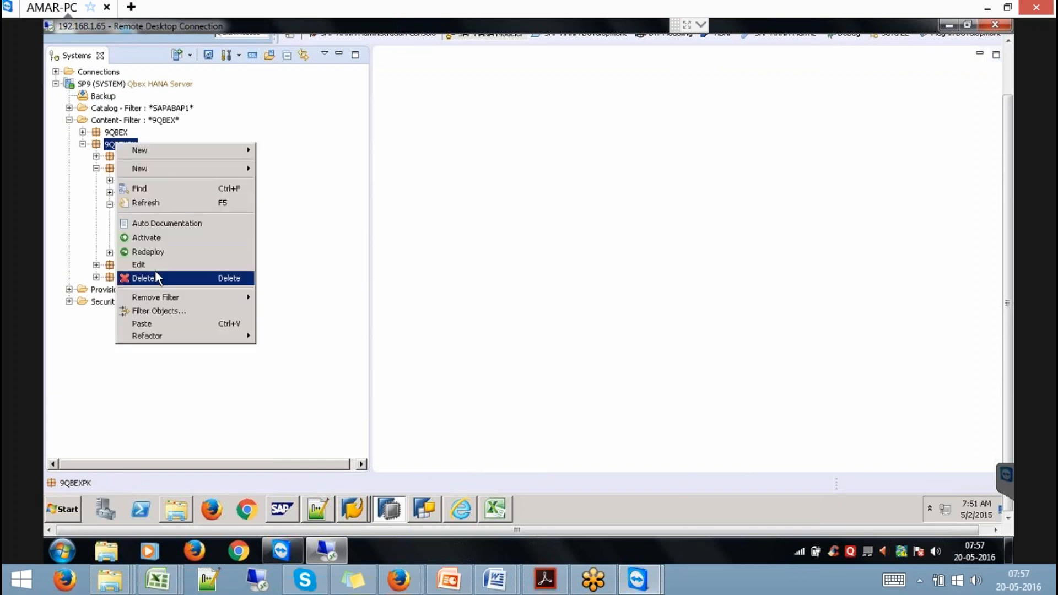
pyautogui.click(141, 202)
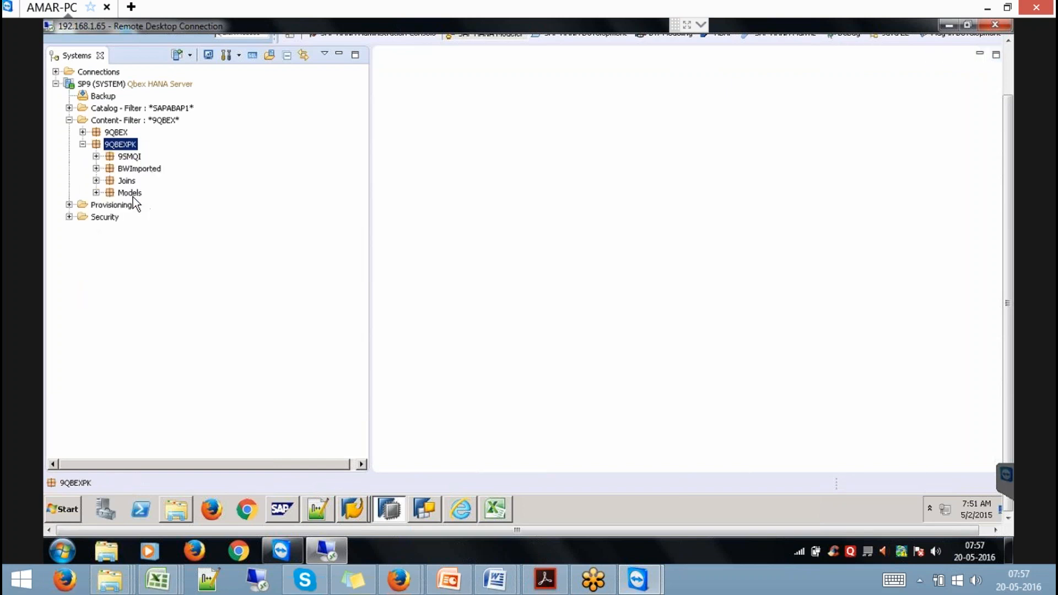
pyautogui.click(97, 168)
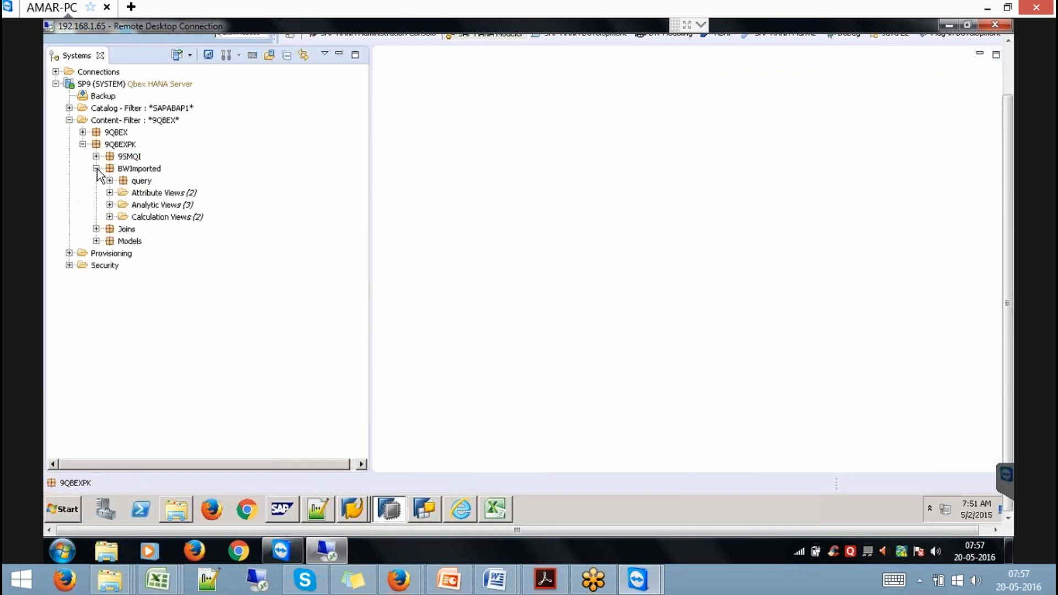
pyautogui.click(109, 204)
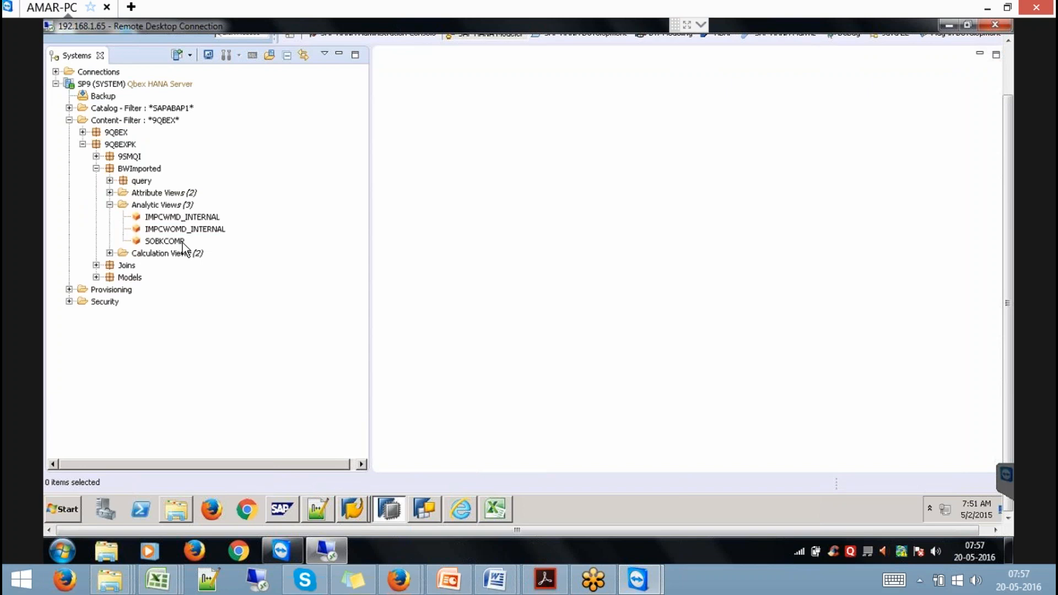
# - Return to the Data Warehousing Workbench window with its command field visible
pyautogui.click(351, 511)
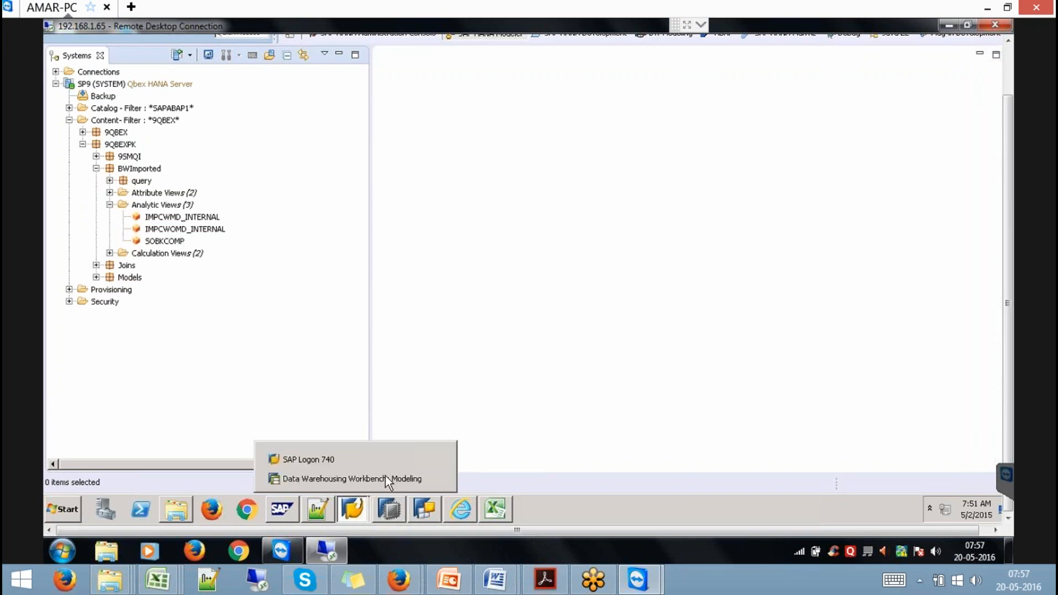
pyautogui.click(438, 474)
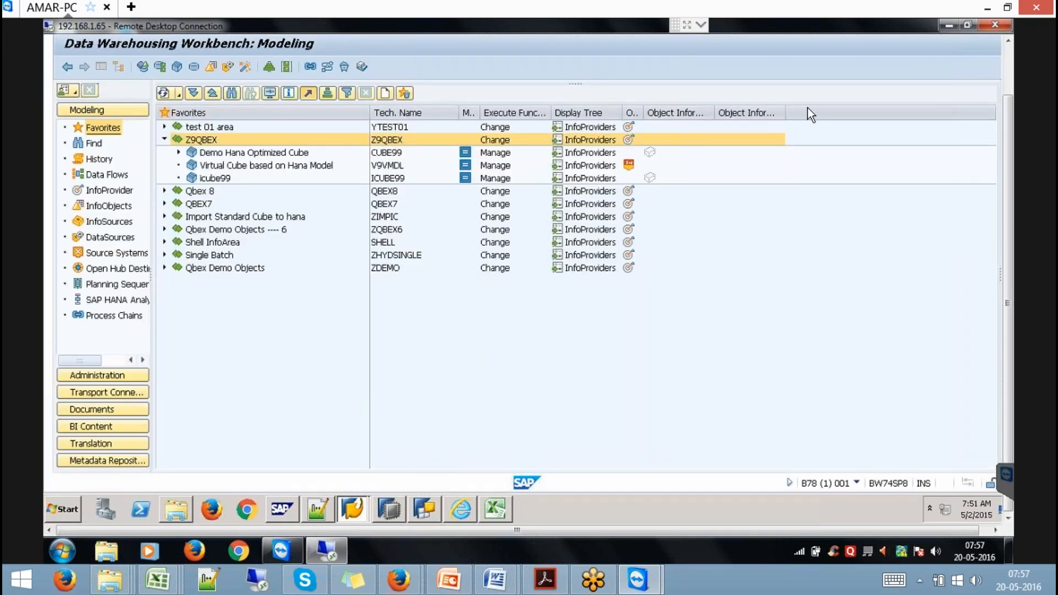
pyautogui.click(1006, 59)
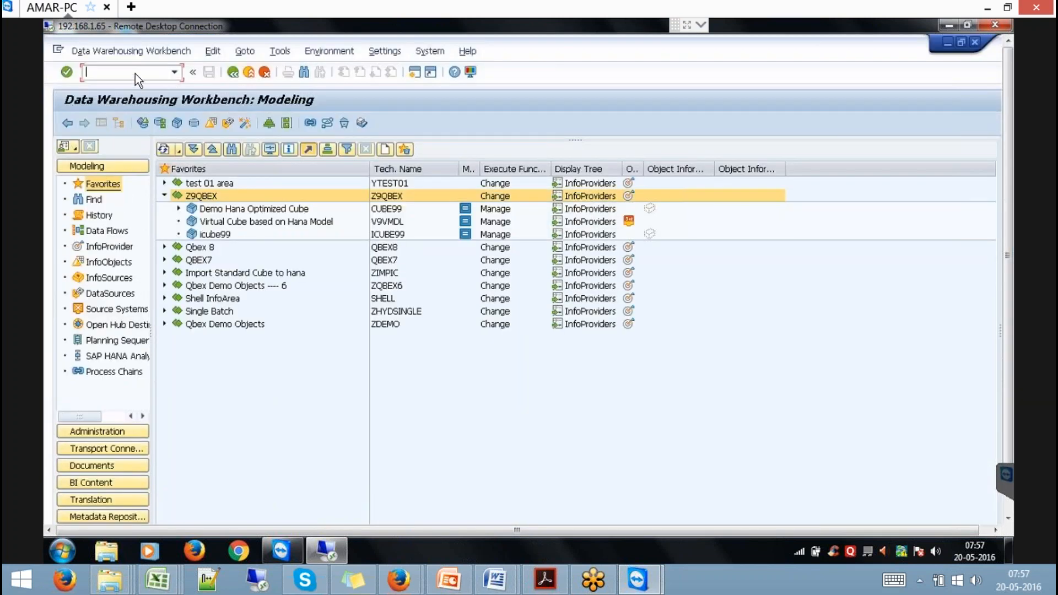
# - Run /NSPRO and open the SAP Reference IMG
pyautogui.write('/NSPRO')
pyautogui.press('Return')
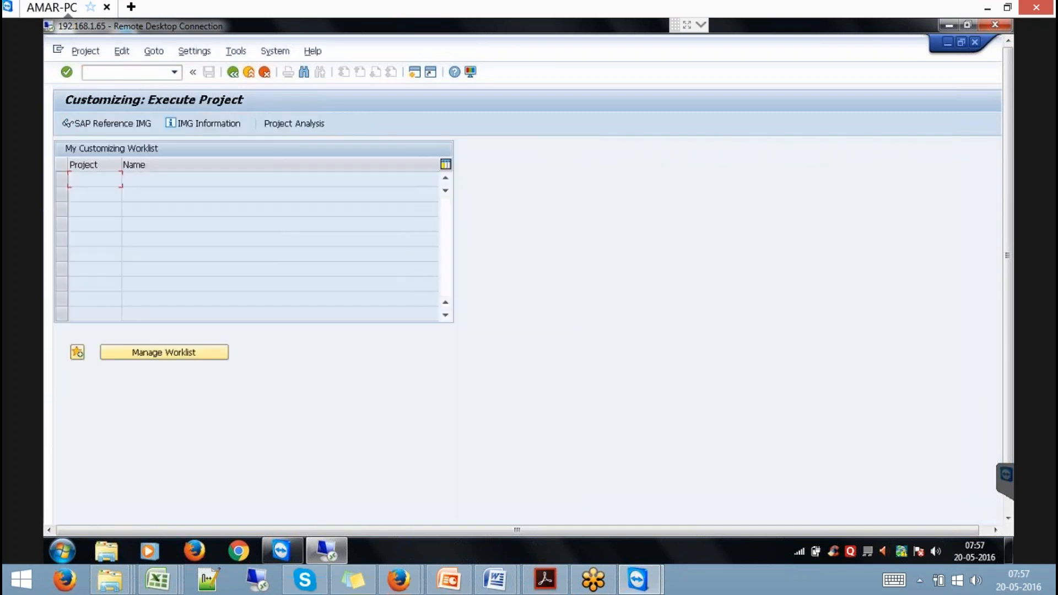
pyautogui.click(128, 124)
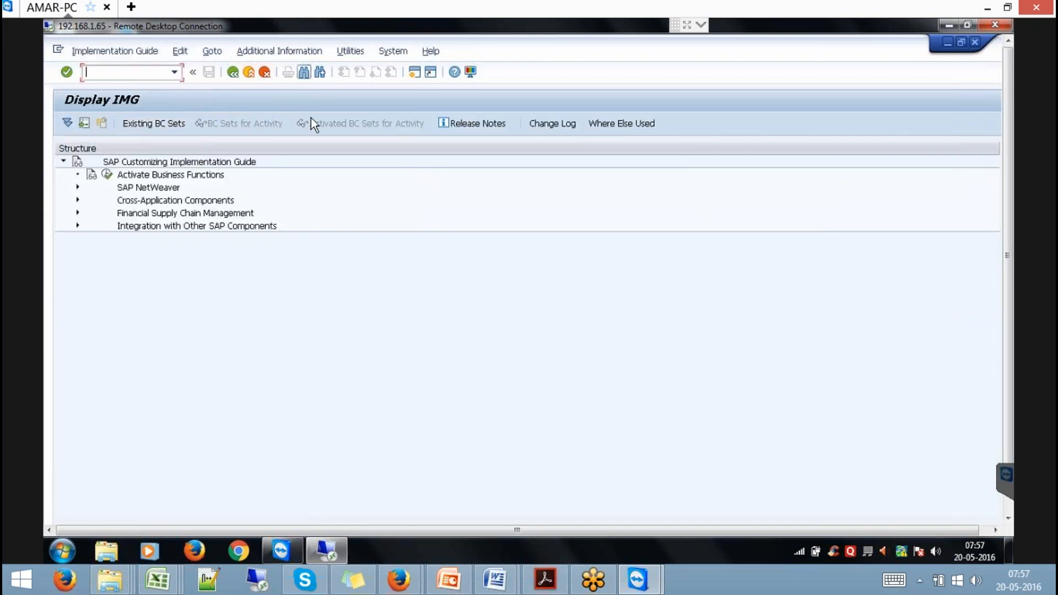
# - Search the IMG and select the external SAP HANA views settings hit
pyautogui.click(304, 71)
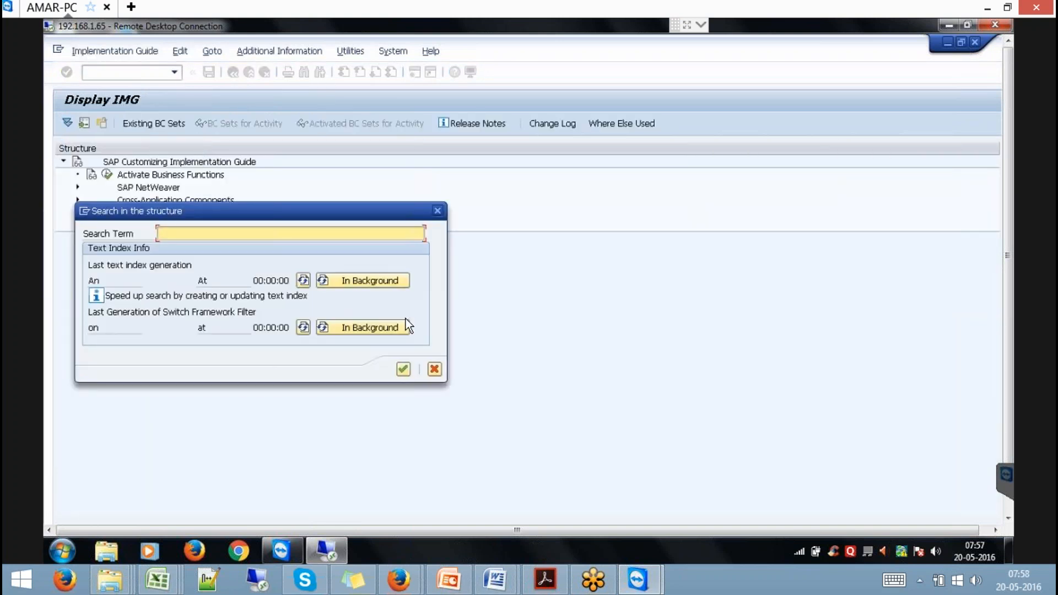
pyautogui.write('Sales')
pyautogui.press('Return')
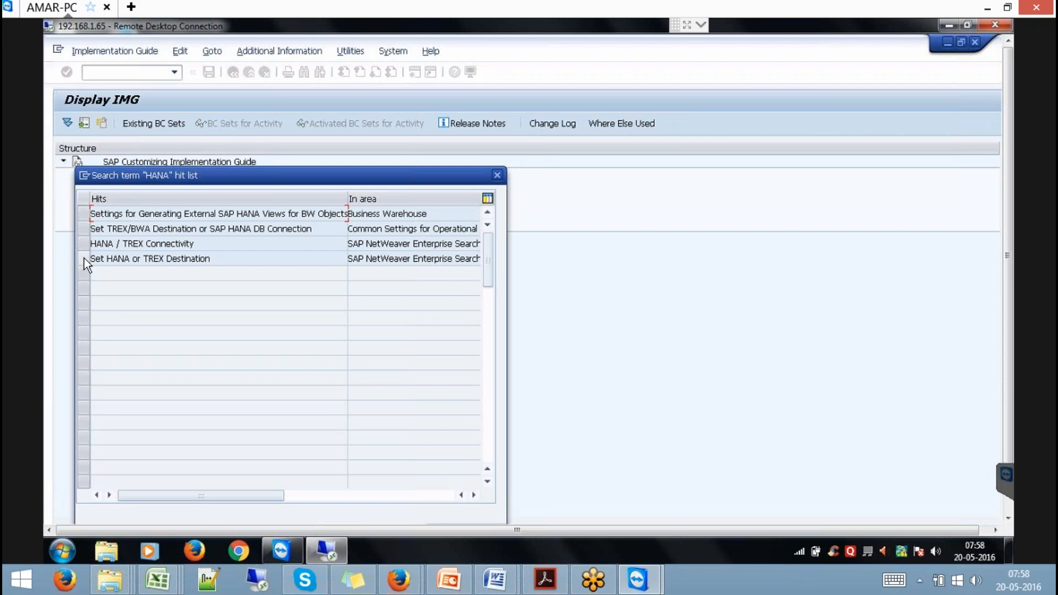
pyautogui.click(84, 258)
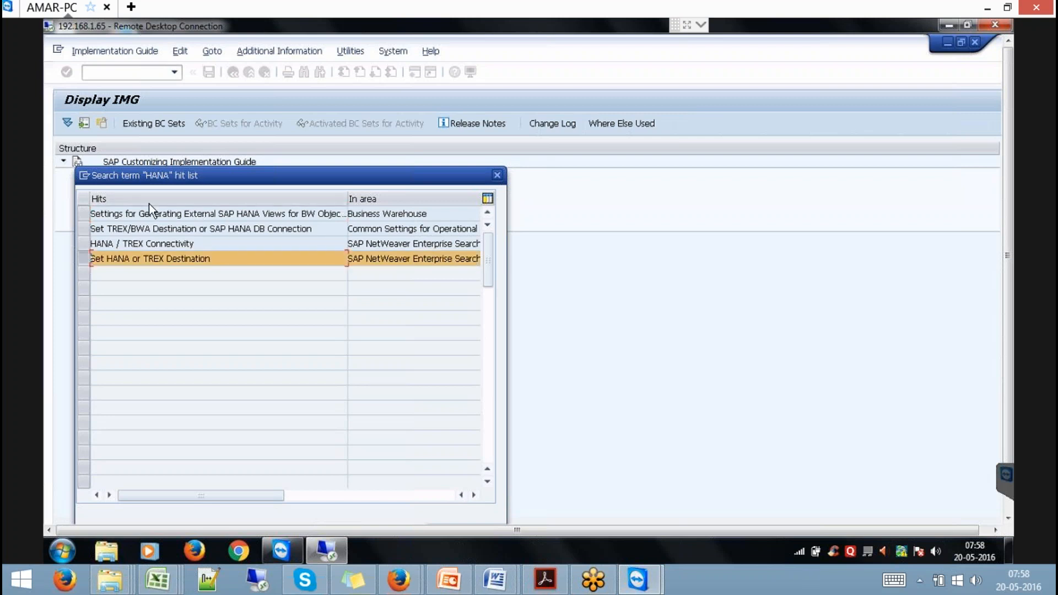
pyautogui.click(84, 213)
pyautogui.moveTo(221, 176); pyautogui.dragTo(253, 142)
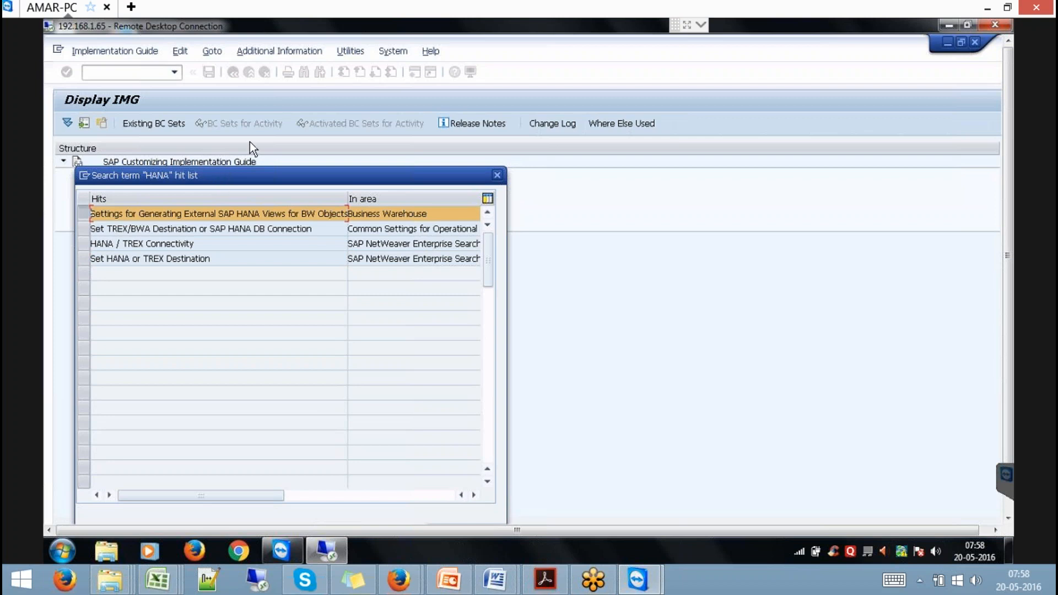
pyautogui.click(480, 504)
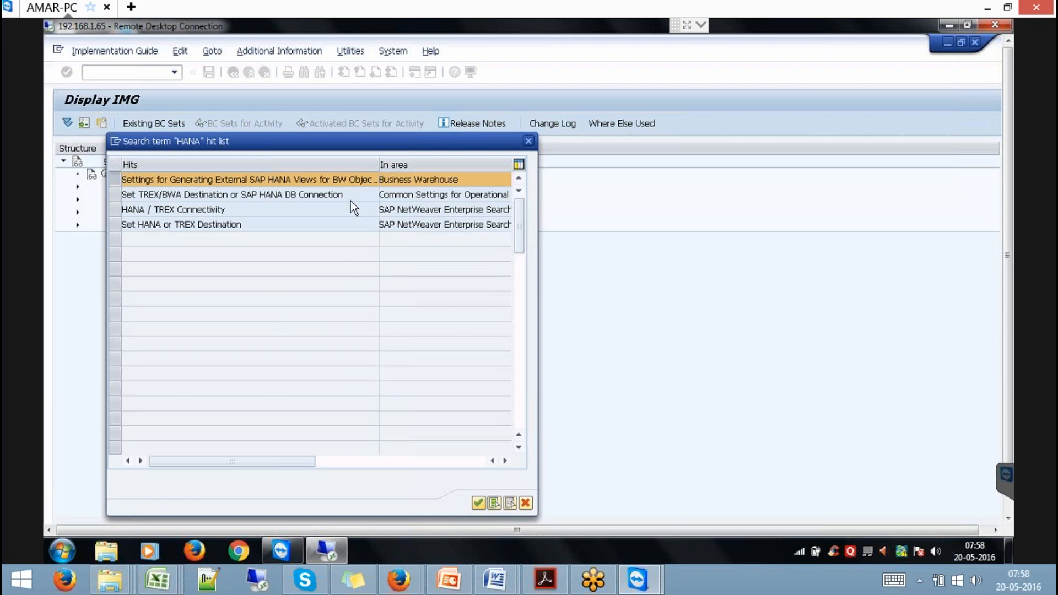
# - Run the external SAP HANA views settings activity and check package system-local.bw.bw2hana
pyautogui.doubleClick(335, 179)
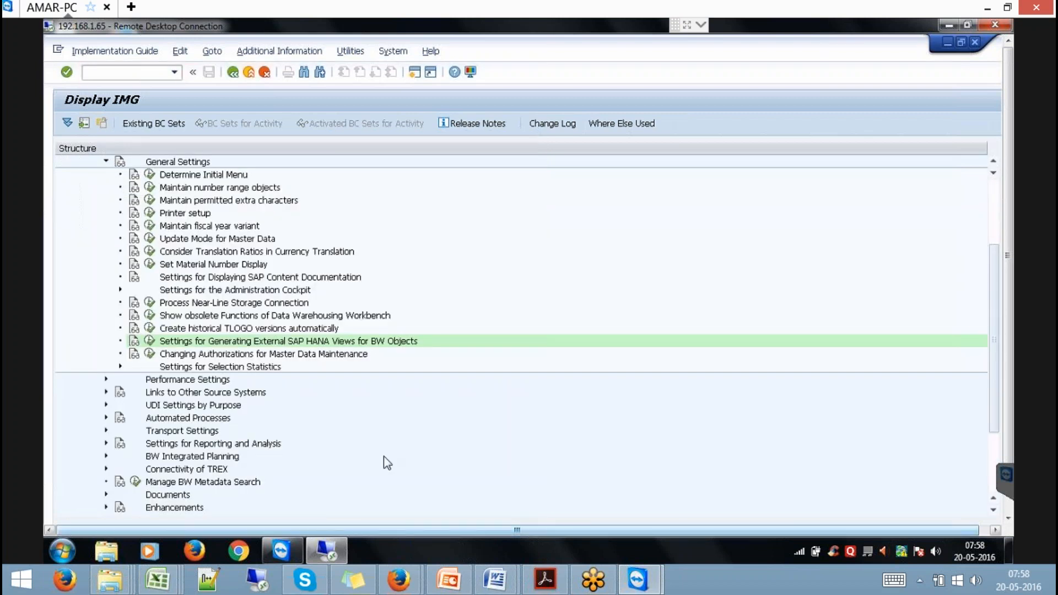
pyautogui.click(149, 341)
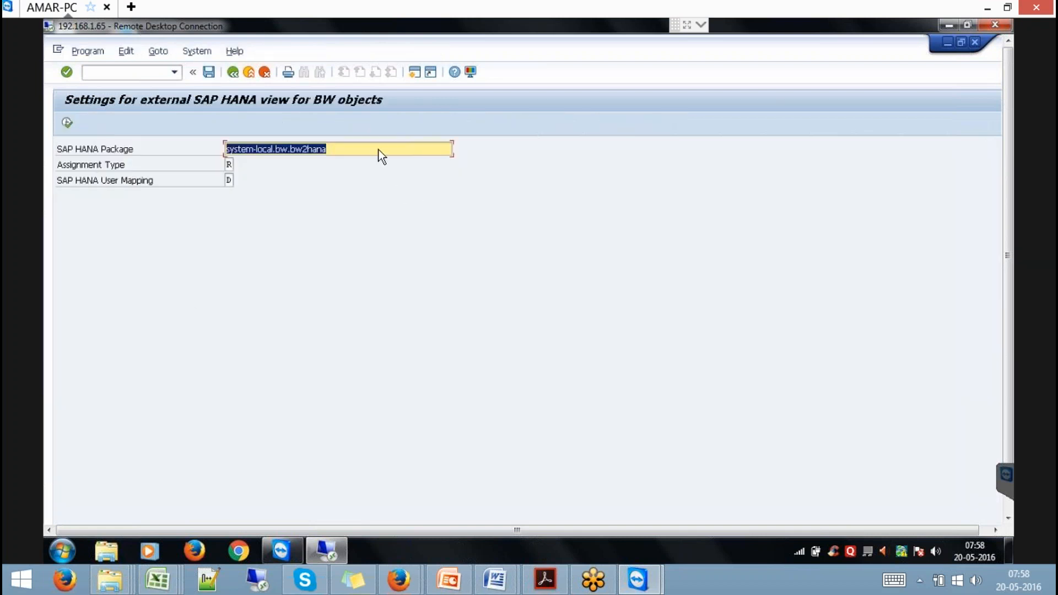
pyautogui.click(378, 150)
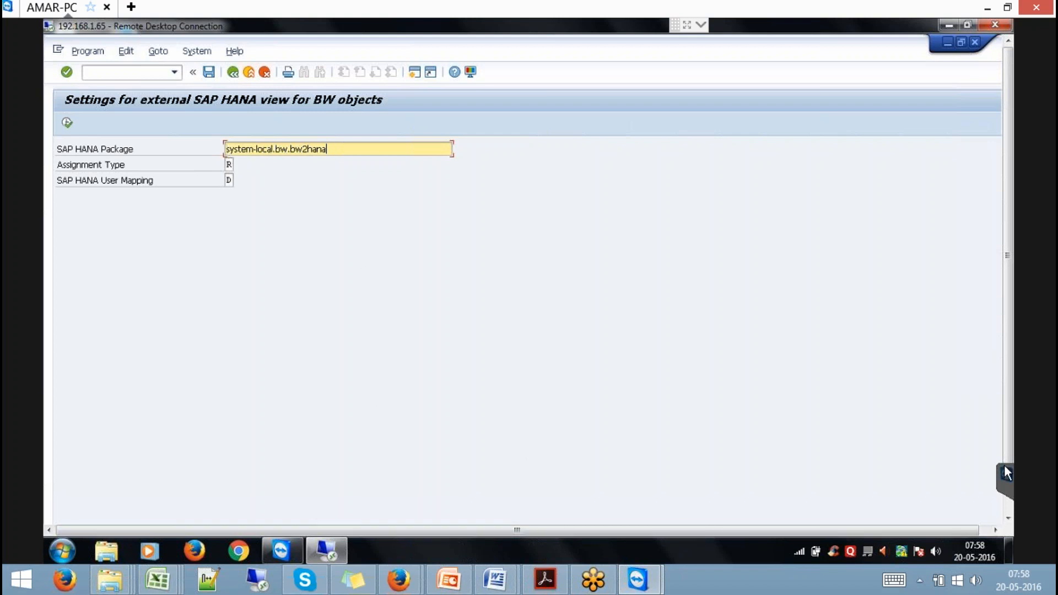
pyautogui.click(1008, 504)
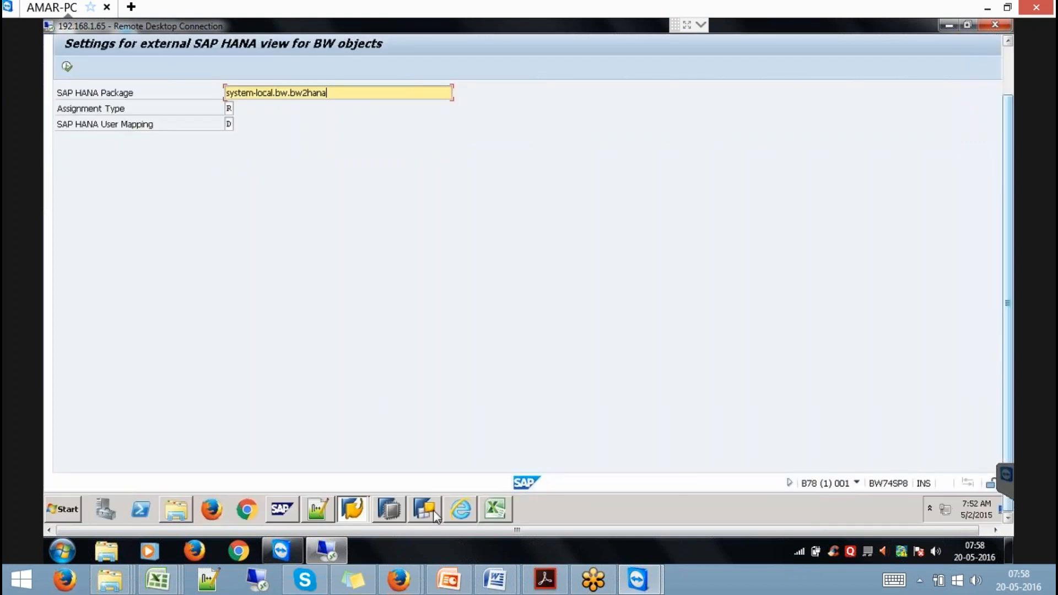
# - In SAP HANA Studio, remove the 9QBEX filter from the Content folder
pyautogui.click(389, 511)
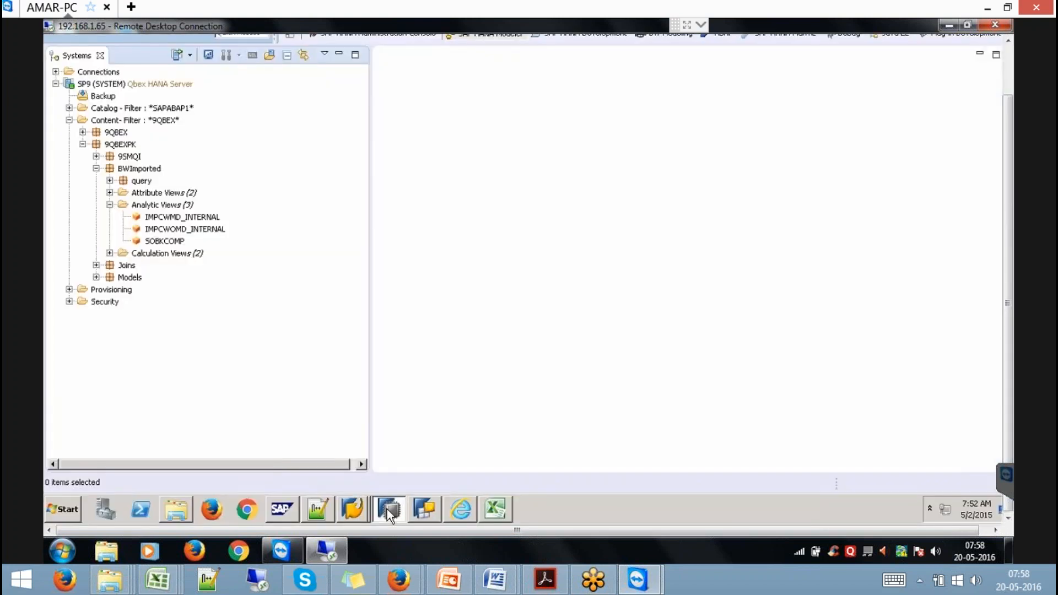
pyautogui.click(115, 123)
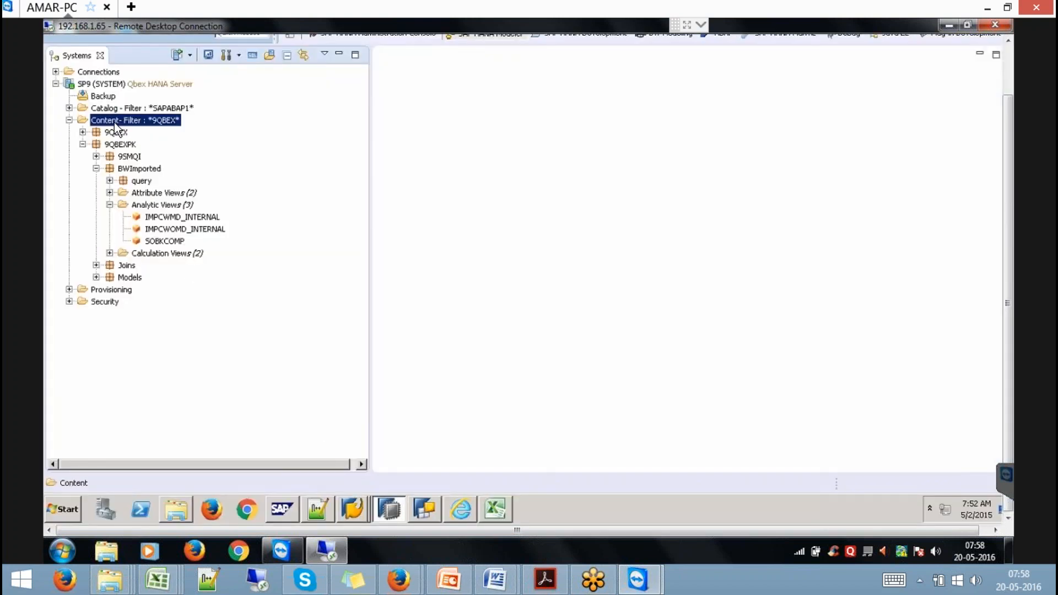
pyautogui.rightClick(116, 124)
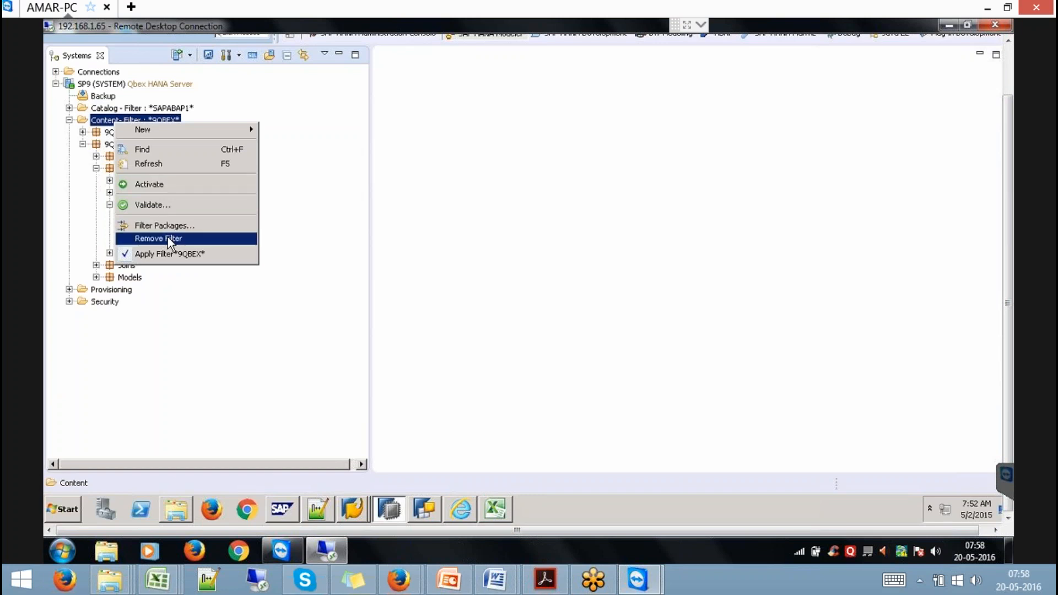
pyautogui.click(158, 239)
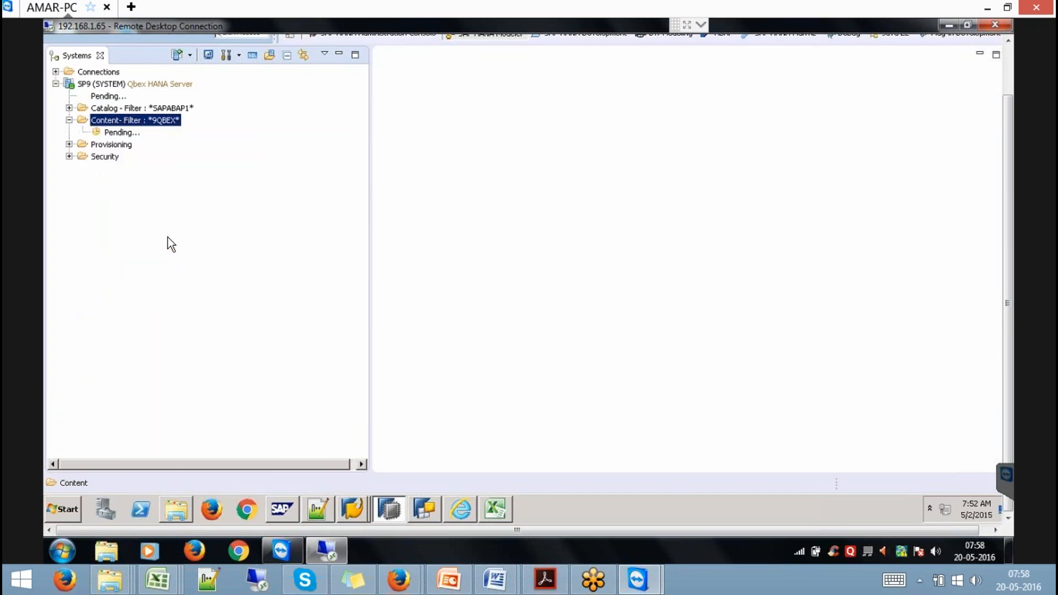
pyautogui.click(362, 378)
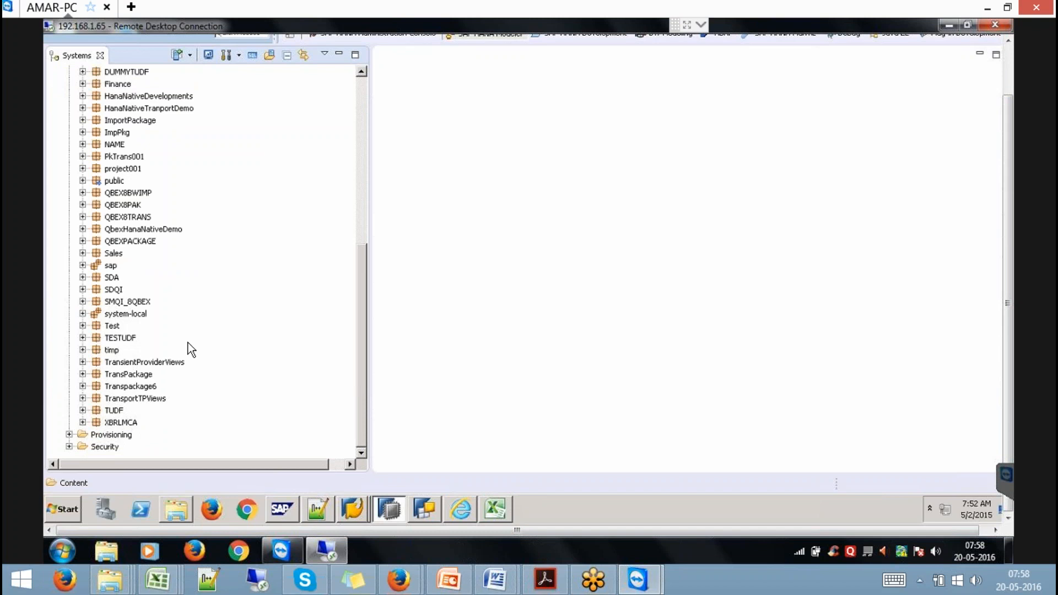
# - Expand system-local > bw > bw2hana, list its views, and select analytic view ICUBE99
pyautogui.click(82, 313)
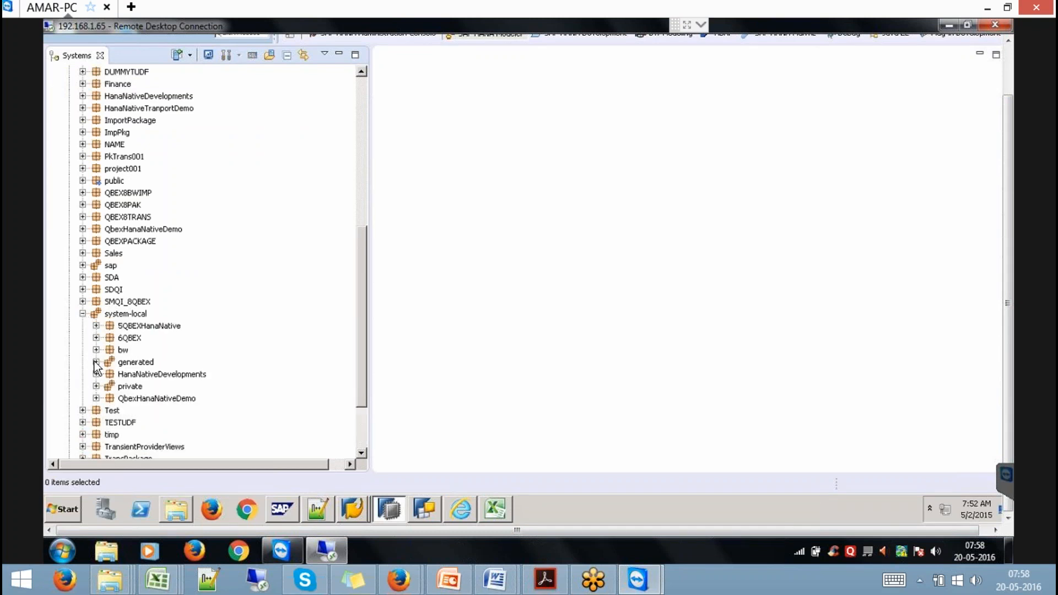
pyautogui.click(96, 350)
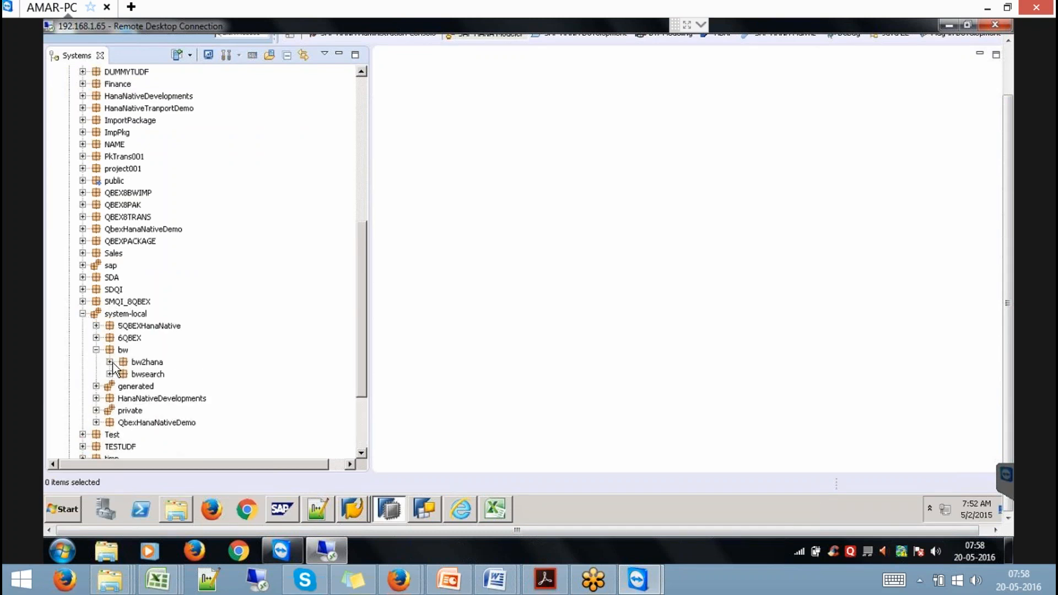
pyautogui.click(110, 362)
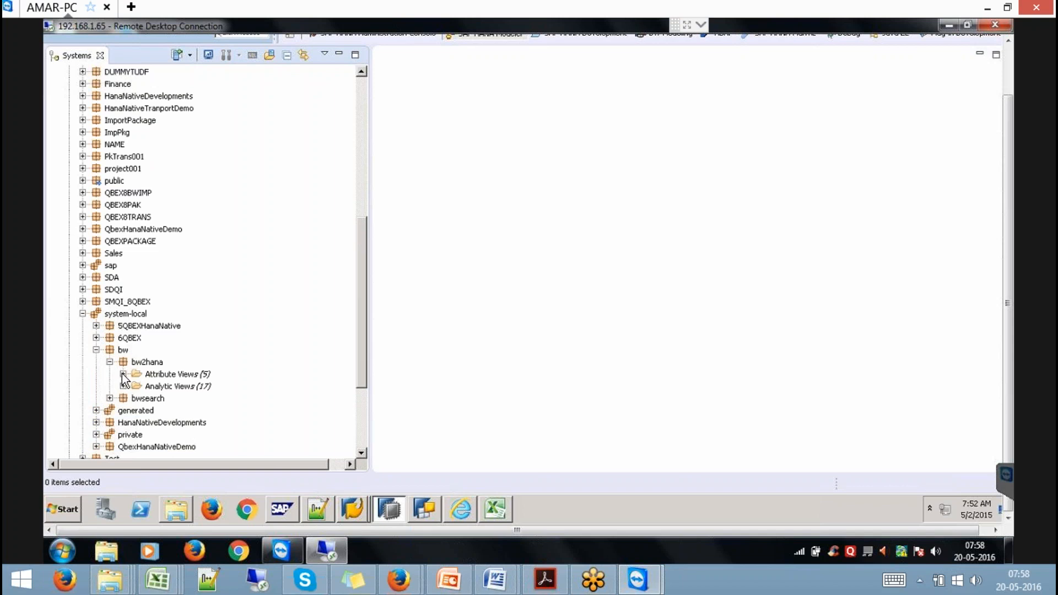
pyautogui.click(122, 374)
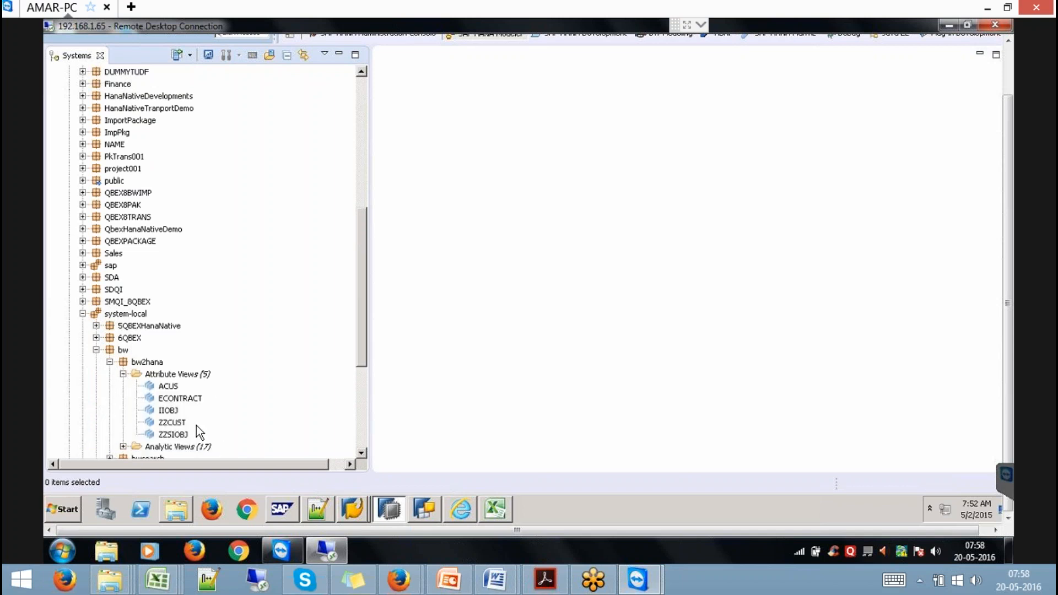
pyautogui.click(123, 374)
pyautogui.click(123, 386)
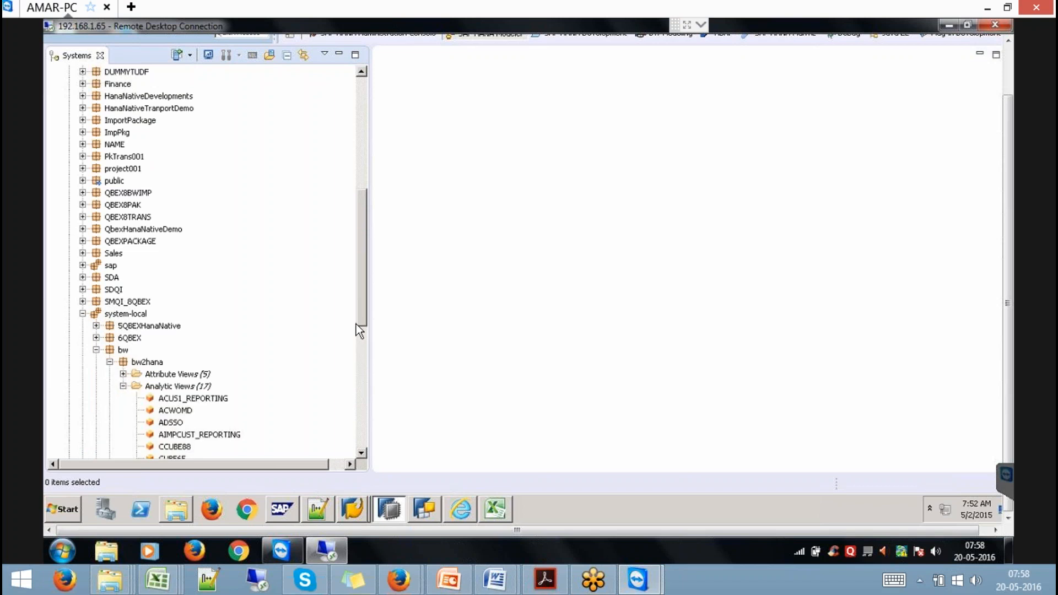
pyautogui.moveTo(358, 322); pyautogui.dragTo(359, 393)
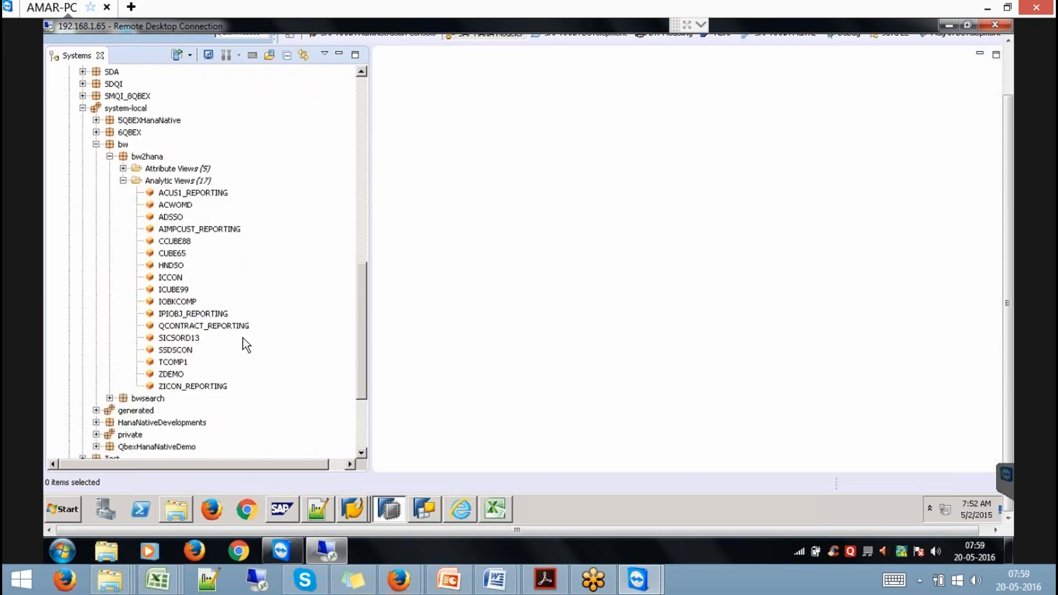
pyautogui.click(172, 290)
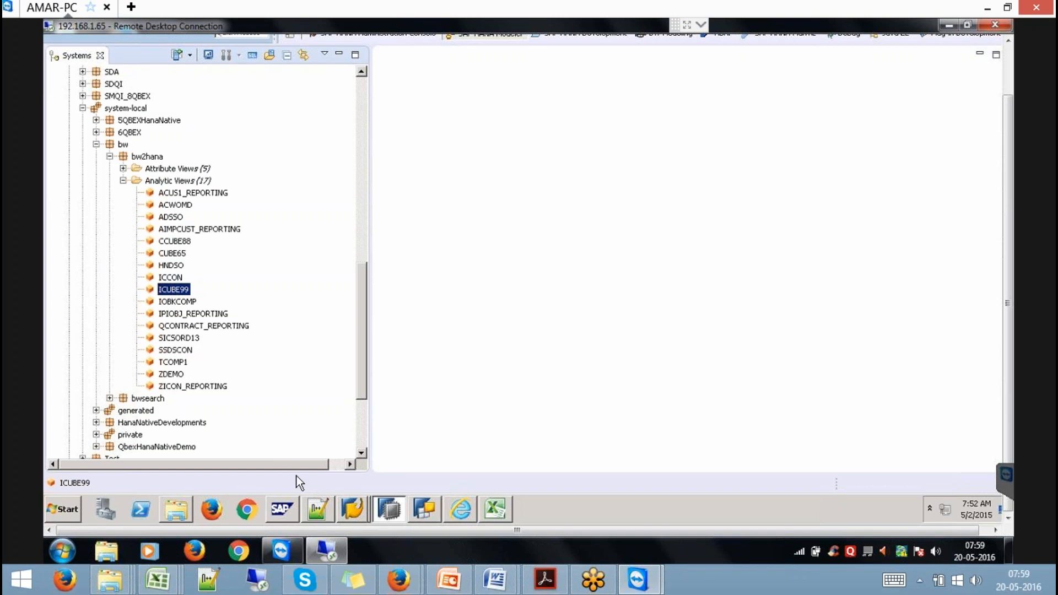
pyautogui.click(352, 509)
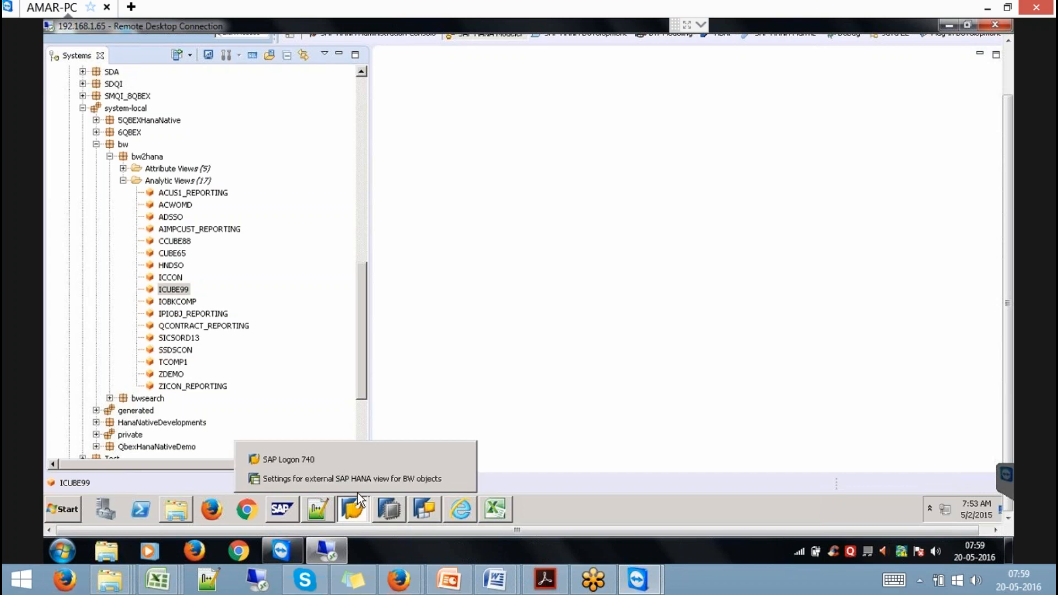
# - Open the Data Warehousing Workbench with /NRSA1 and browse the Z9QBEX InfoArea
pyautogui.click(358, 479)
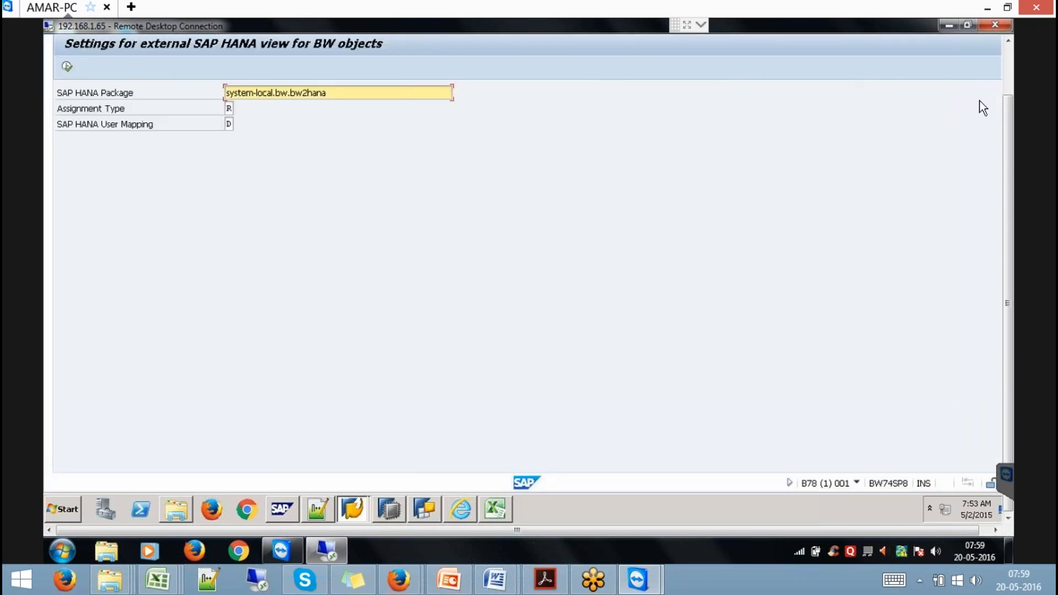
pyautogui.click(1007, 66)
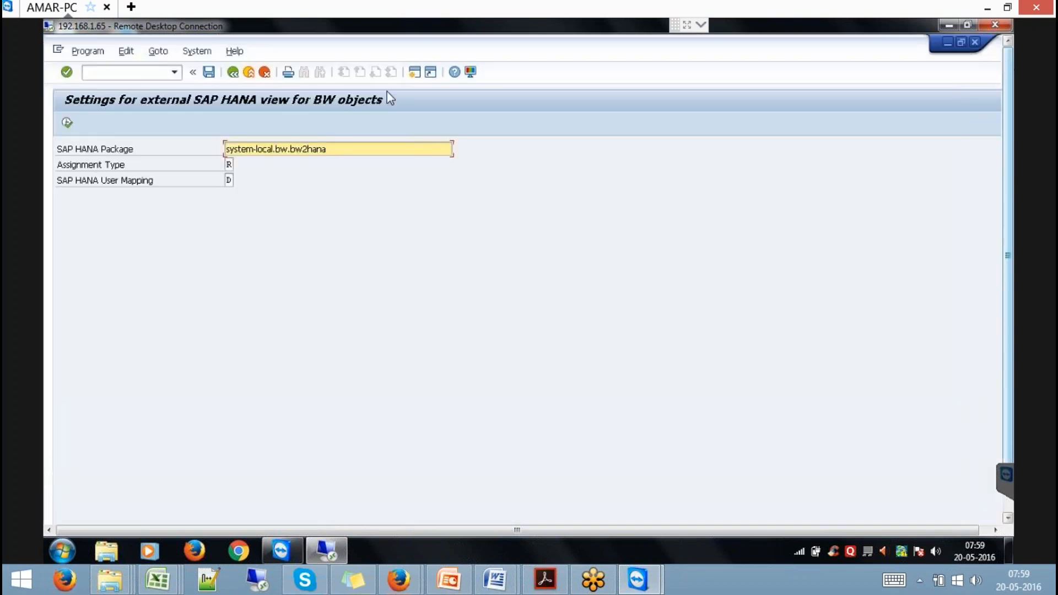
pyautogui.click(144, 73)
pyautogui.write('/NRSA1')
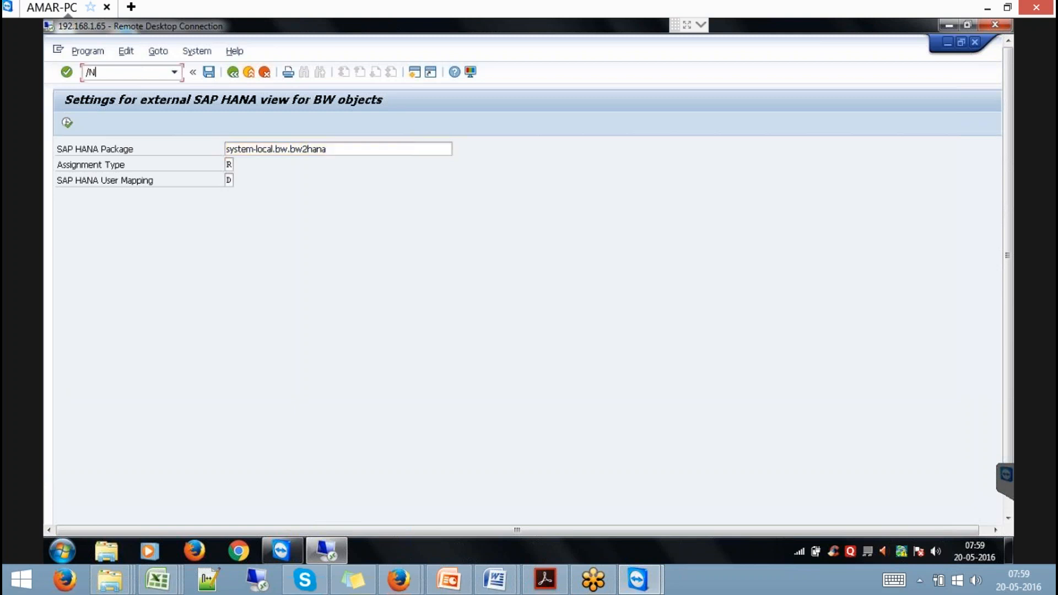
pyautogui.press('Return')
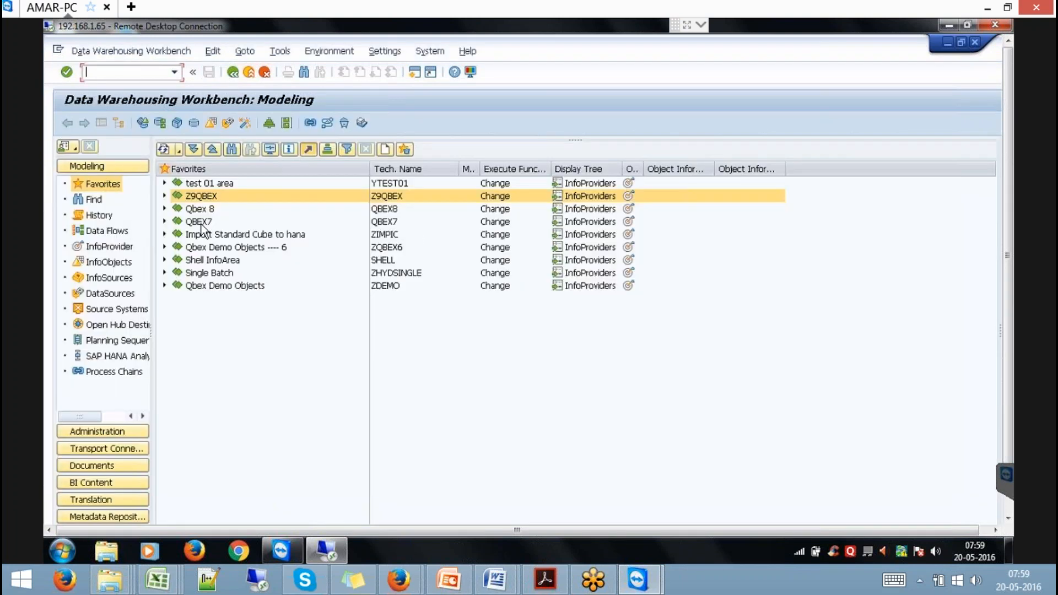
pyautogui.click(163, 194)
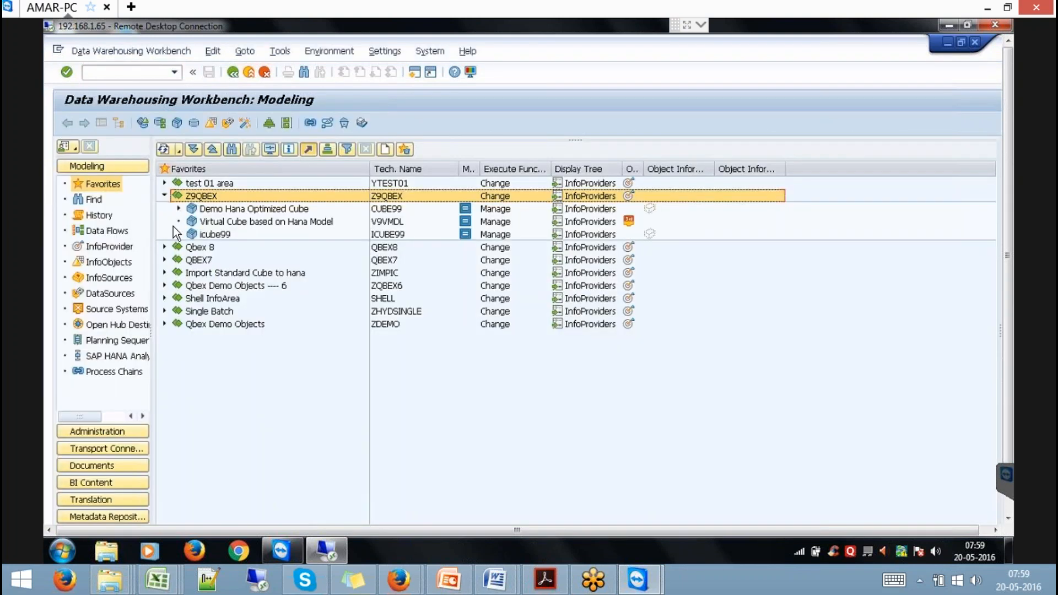
pyautogui.click(164, 247)
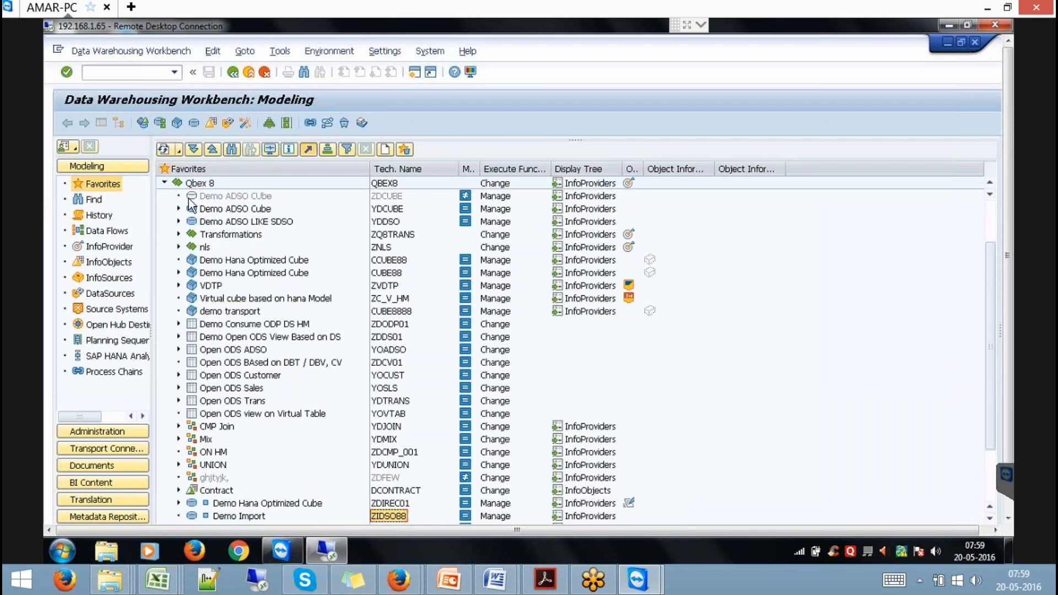
pyautogui.click(164, 183)
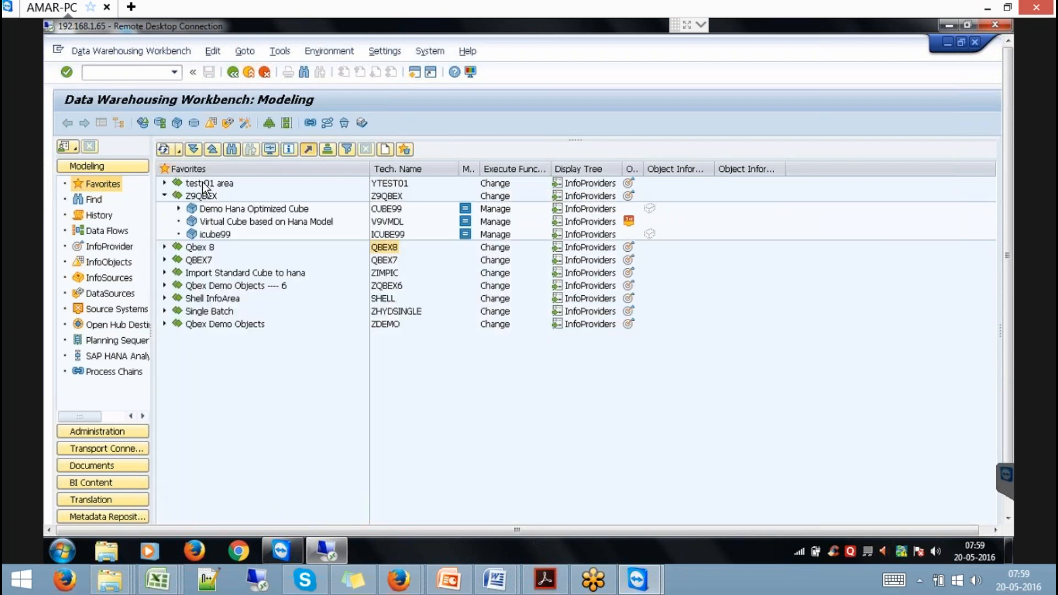
# - Create DataStore object IZIDSO99 in Z9QBEX using template ZIDSO88
pyautogui.rightClick(211, 198)
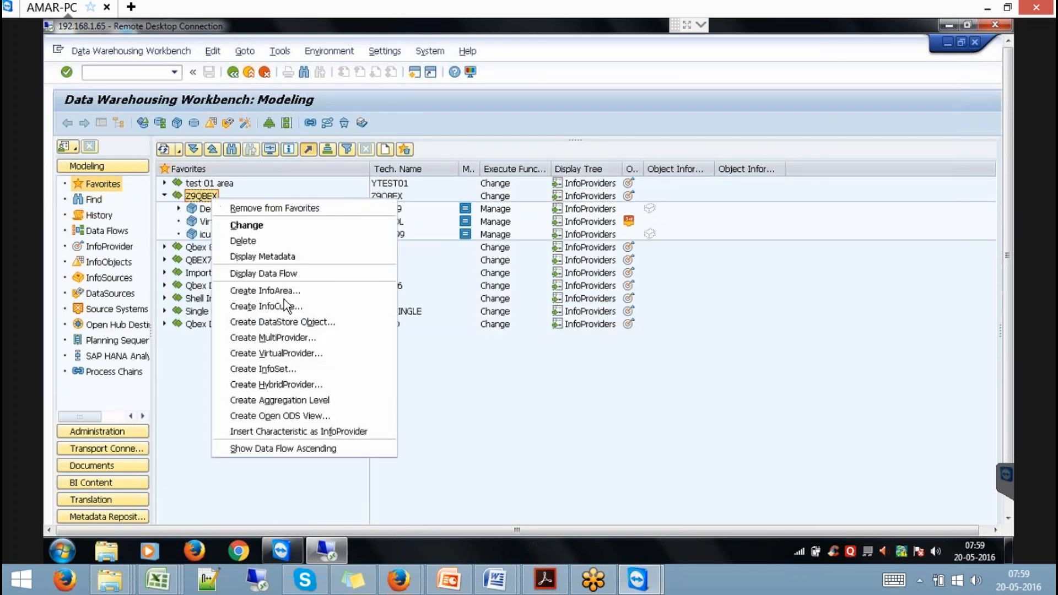
pyautogui.click(331, 321)
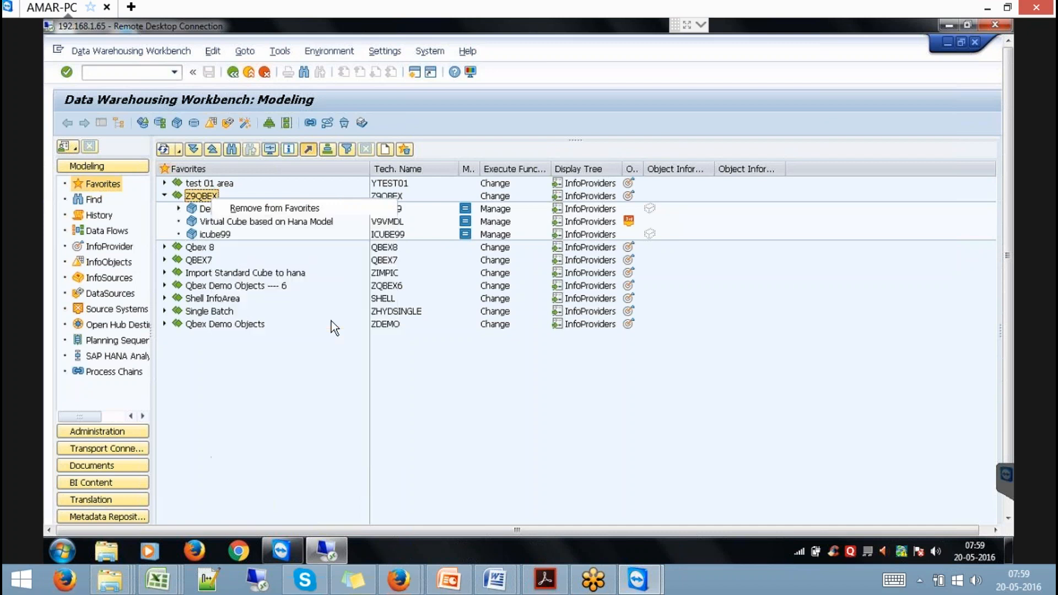
pyautogui.click(242, 296)
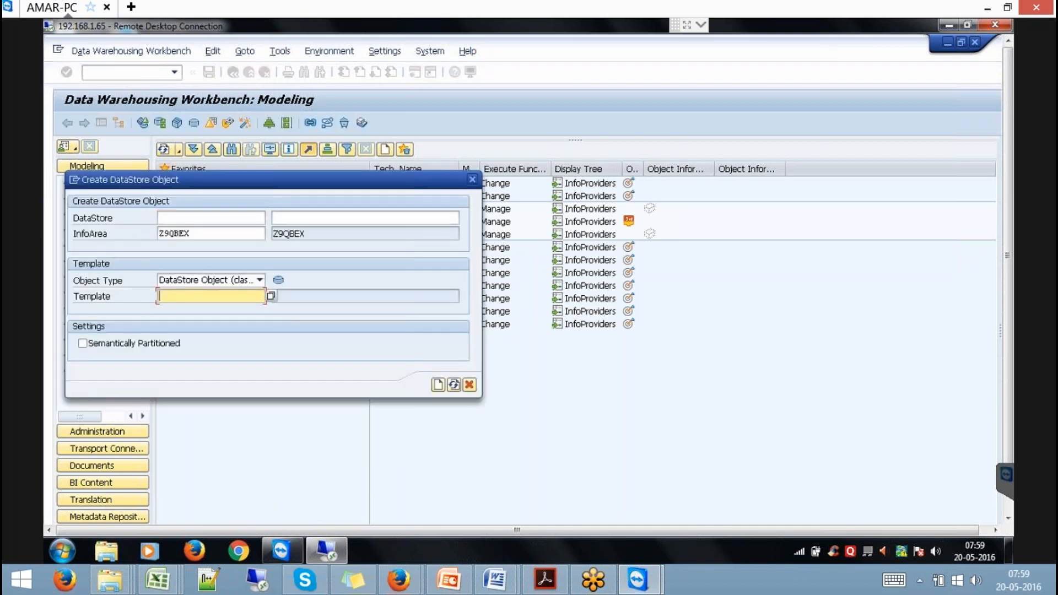
pyautogui.write('ZIDS088')
pyautogui.click(187, 218)
pyautogui.write('ZIDS088')
pyautogui.press('Home')
pyautogui.write('I')
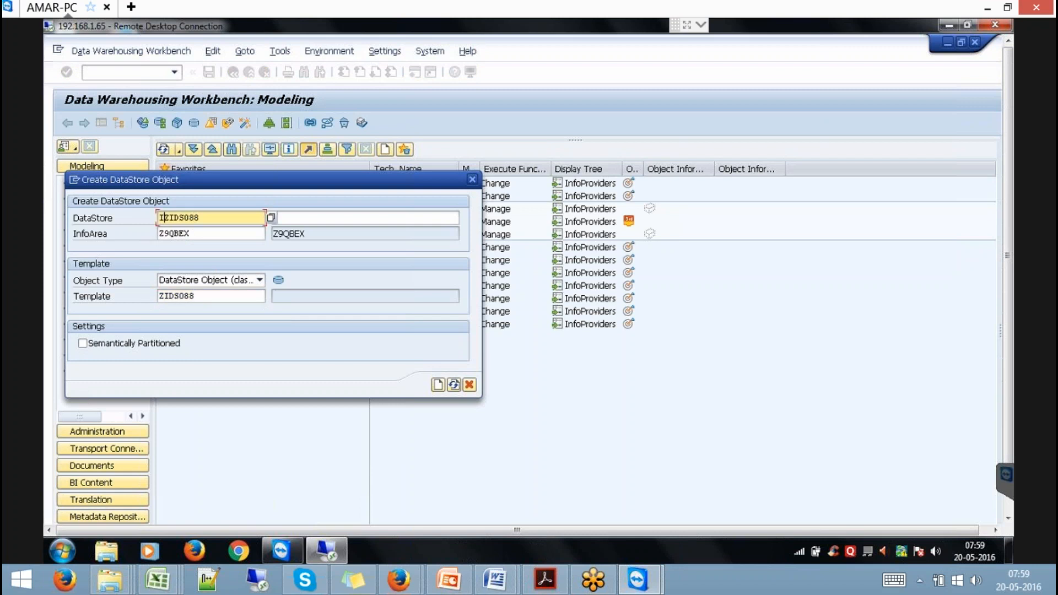
pyautogui.press('BackSpace')
pyautogui.press('BackSpace')
pyautogui.write('99')
pyautogui.press('Return')
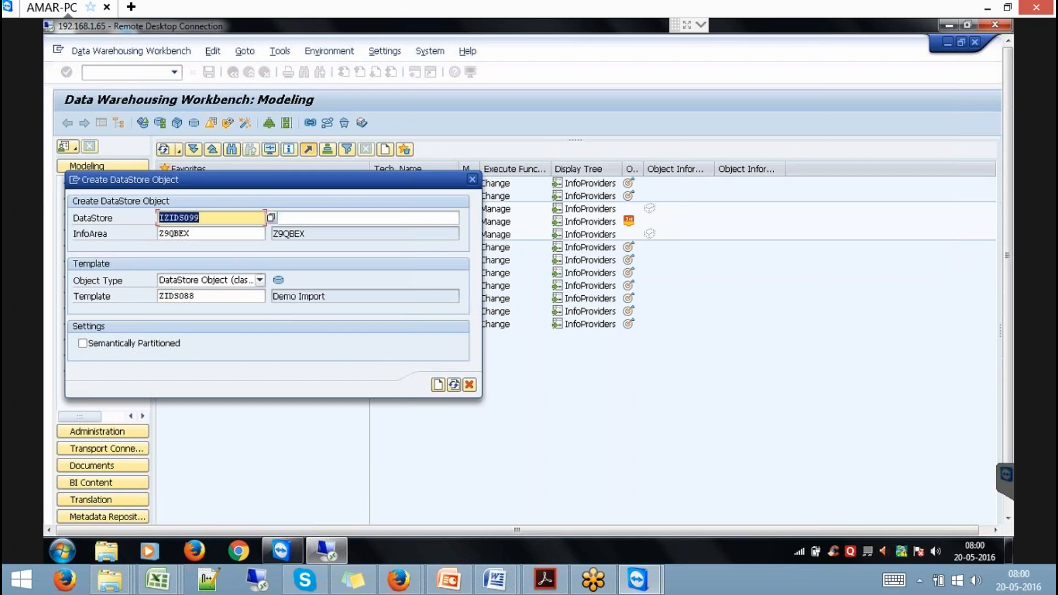
pyautogui.click(437, 385)
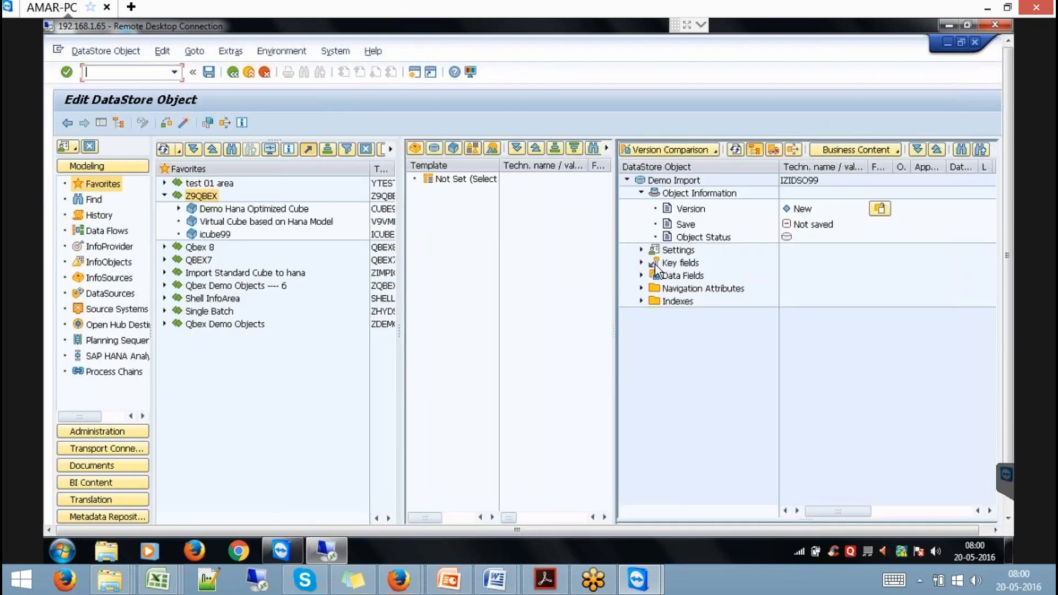
# - Tick External SAP HANA view in IZIDSO99's settings and activate the DataStore object
pyautogui.click(641, 250)
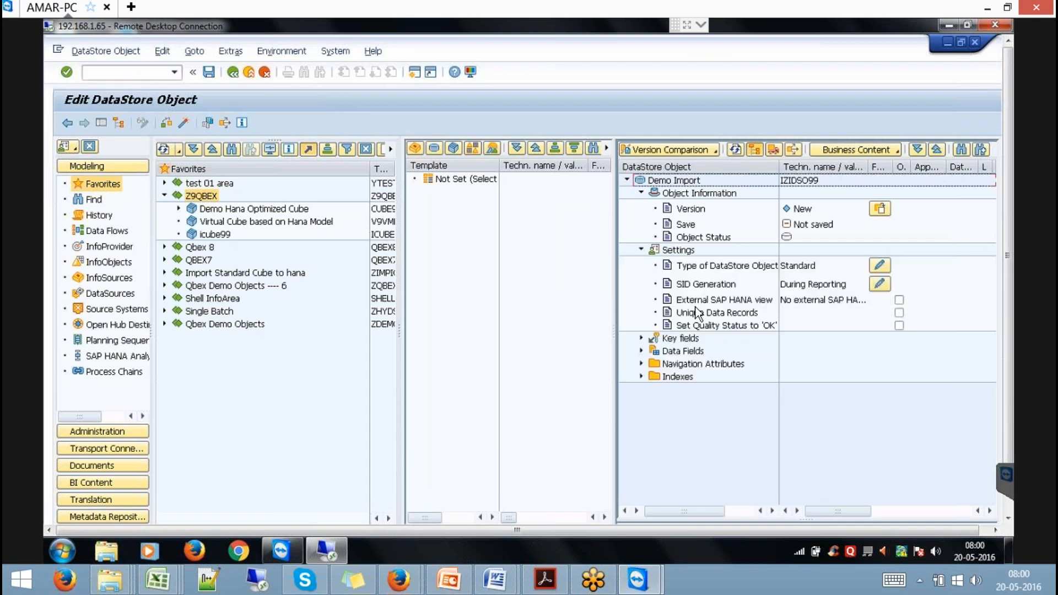
pyautogui.click(902, 299)
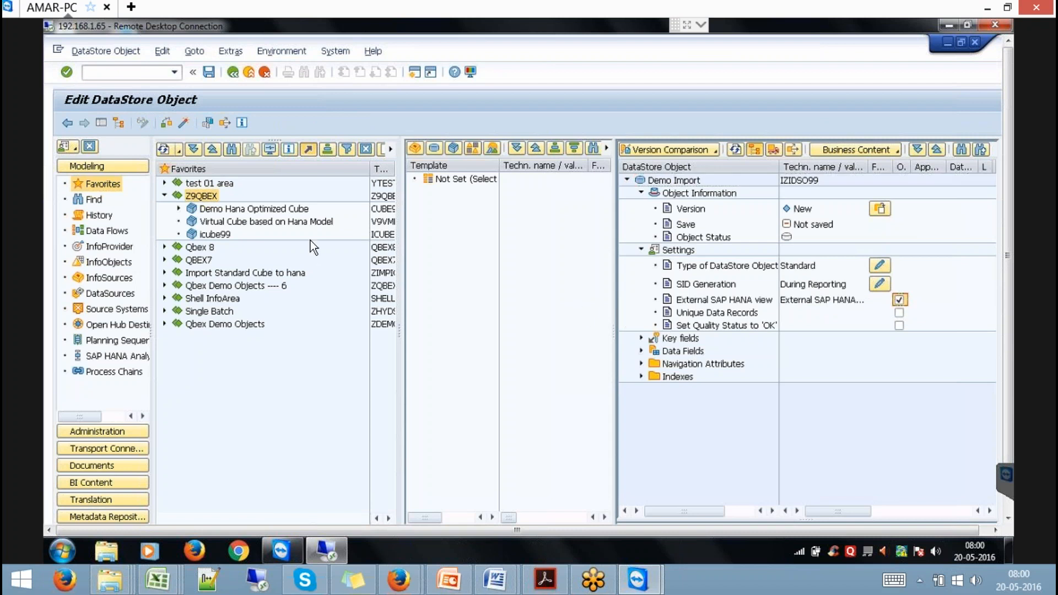
pyautogui.click(183, 122)
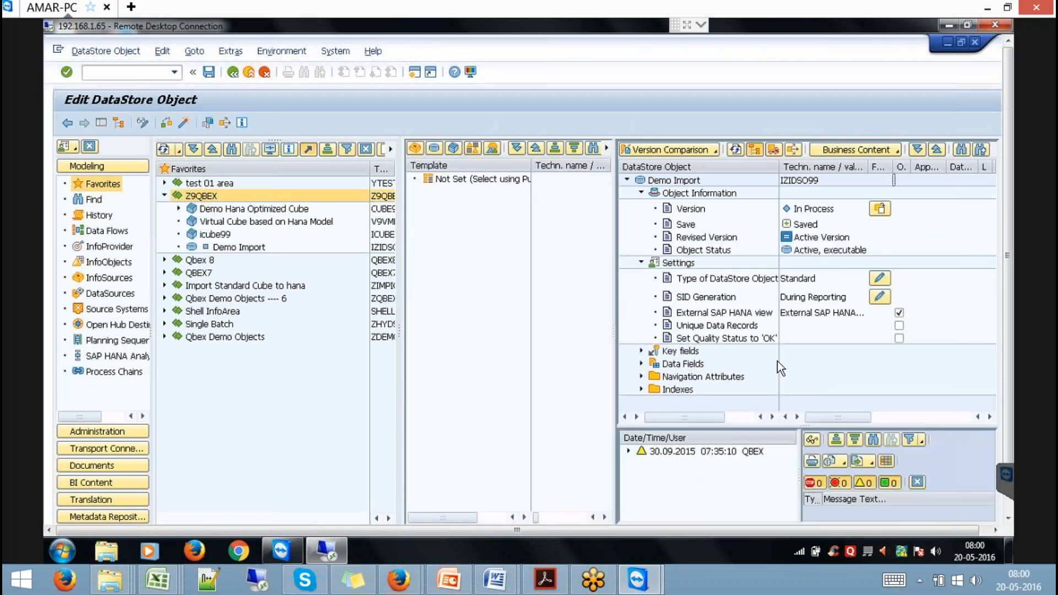
pyautogui.click(1008, 500)
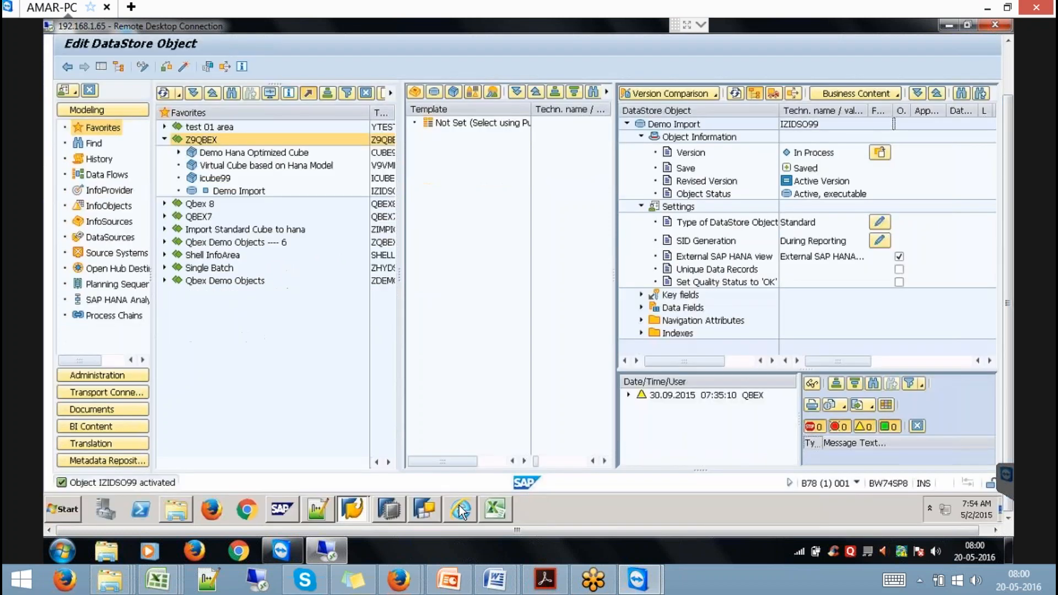
# - Refresh bw2hana in SAP HANA Studio, locate the new IZIDSO99 analytic view, and return to the DataStore editor
pyautogui.click(398, 508)
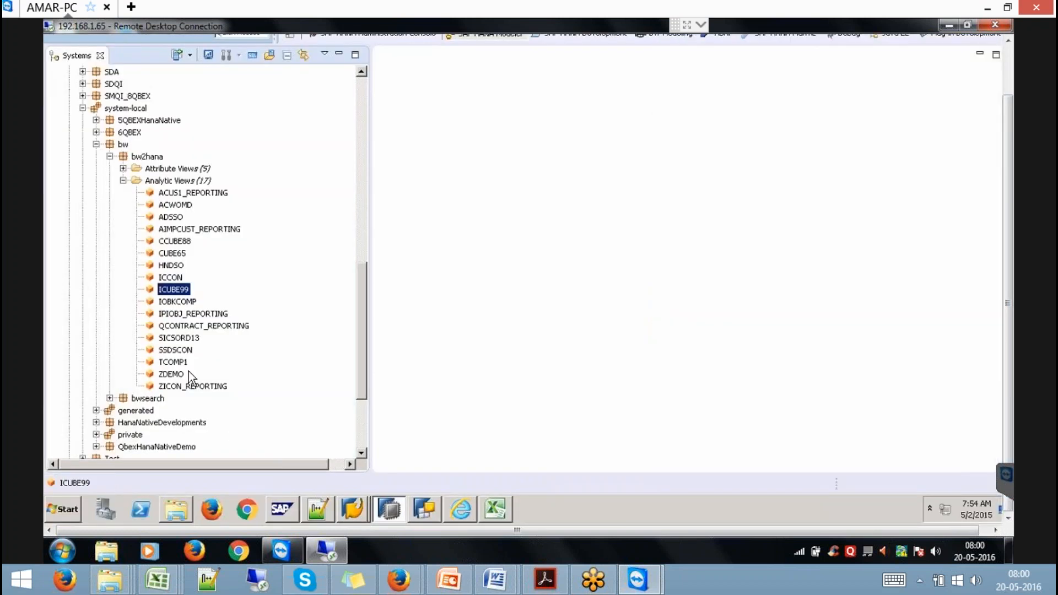
pyautogui.rightClick(148, 157)
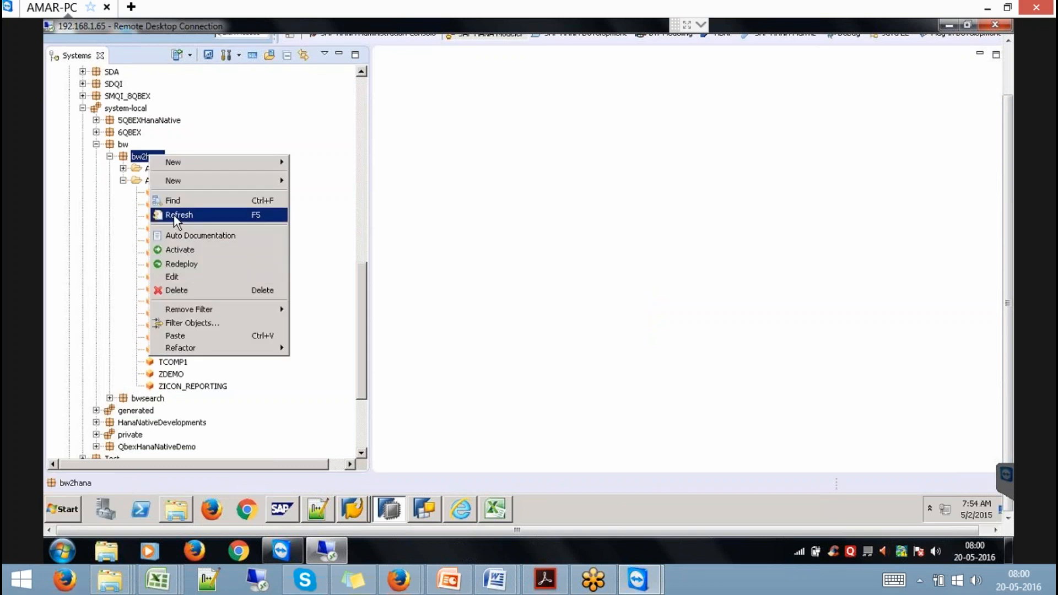
pyautogui.click(174, 218)
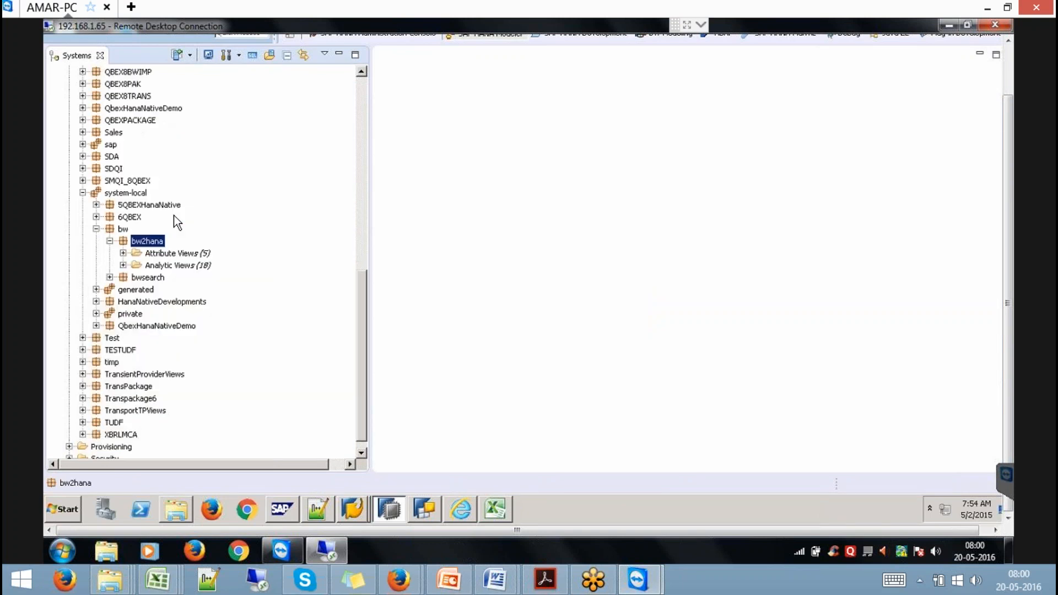
pyautogui.click(123, 265)
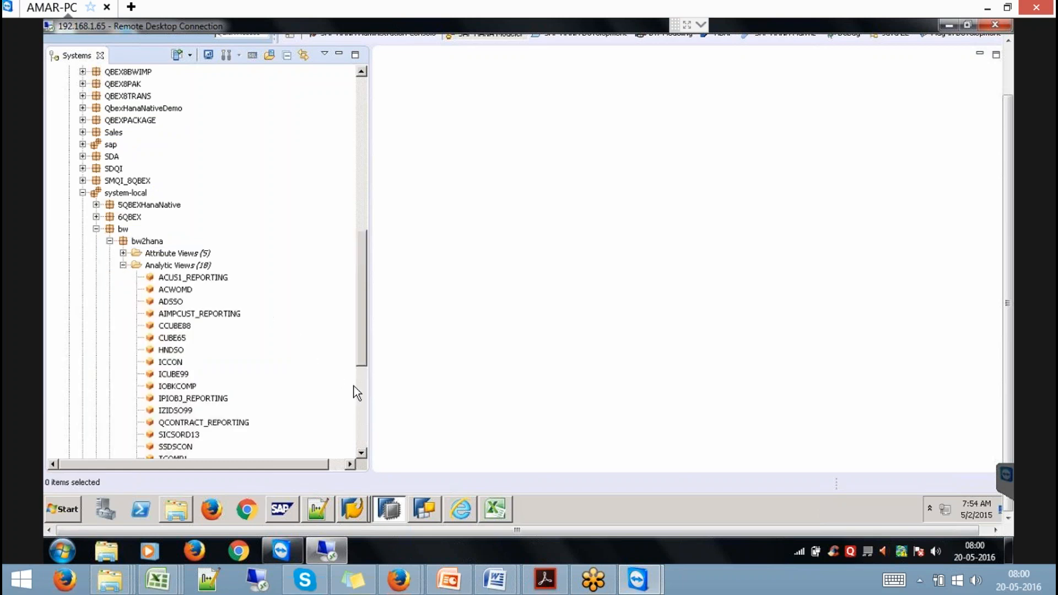
pyautogui.click(167, 412)
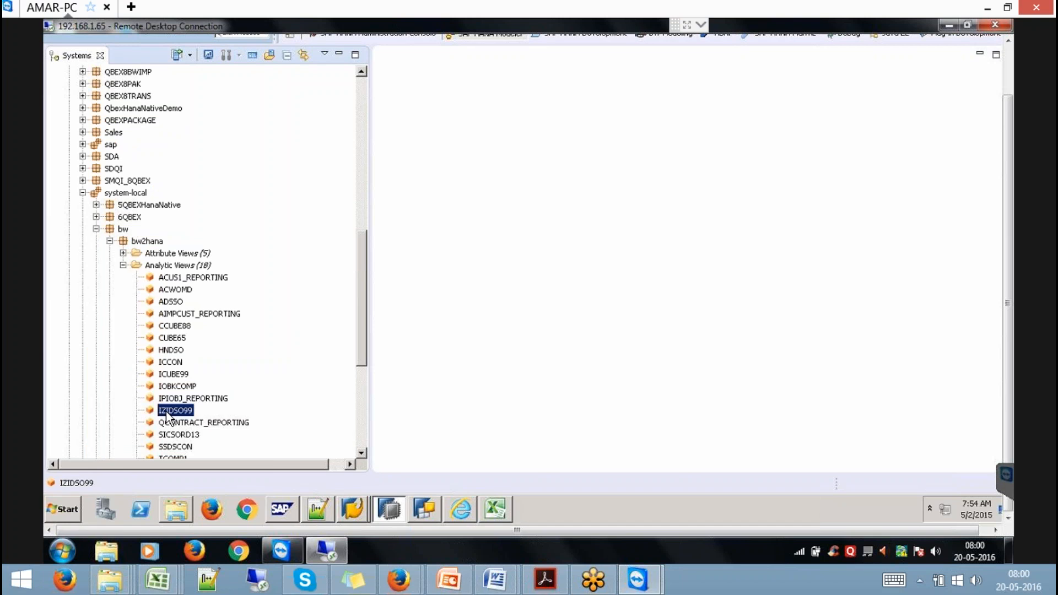
pyautogui.click(349, 507)
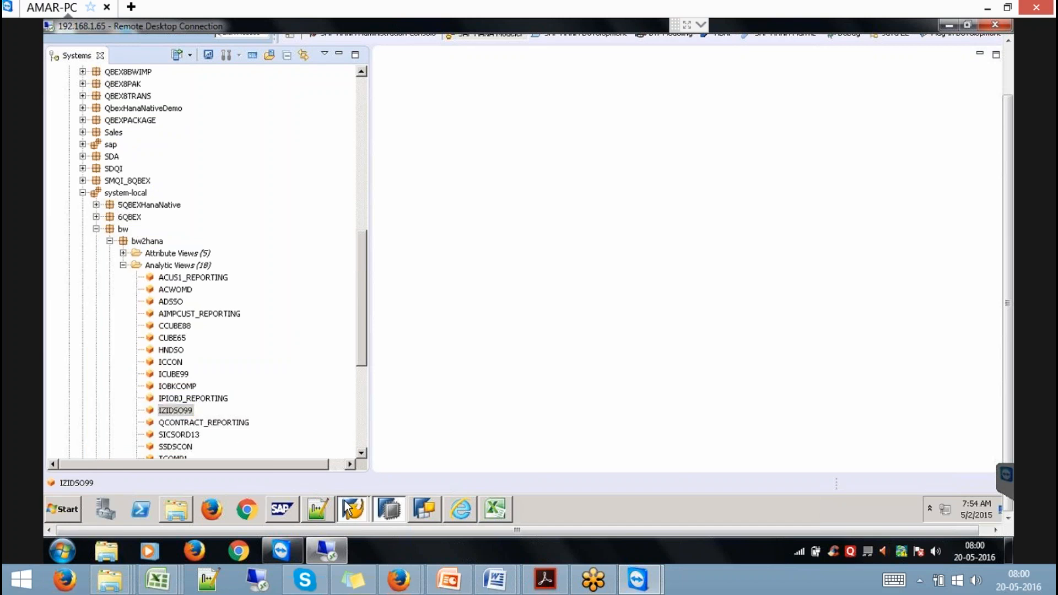
pyautogui.click(355, 479)
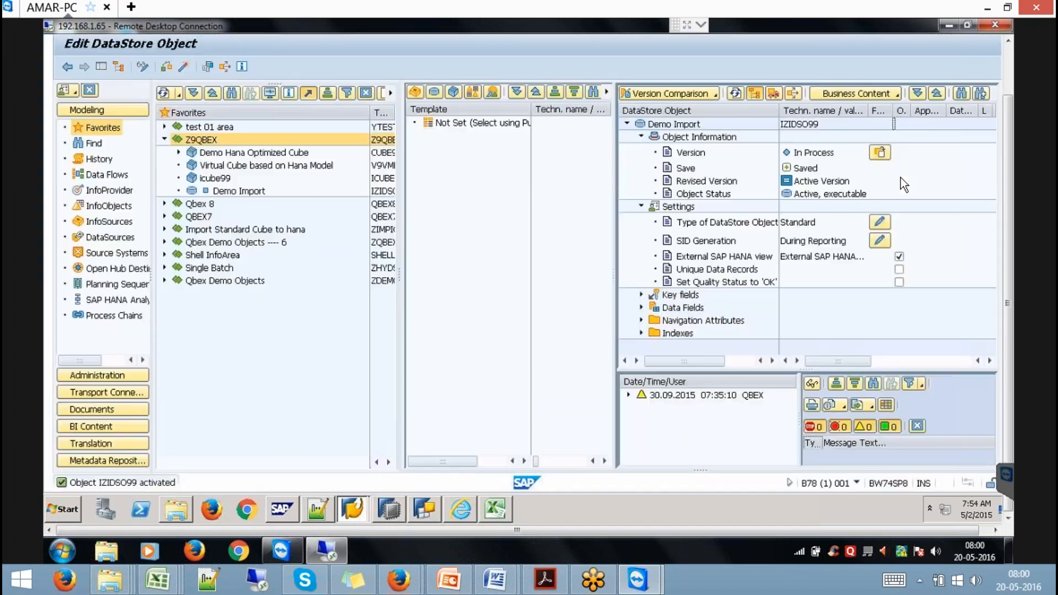
# - Return to the modeling workbench and show the InfoObjects tree
pyautogui.click(1011, 88)
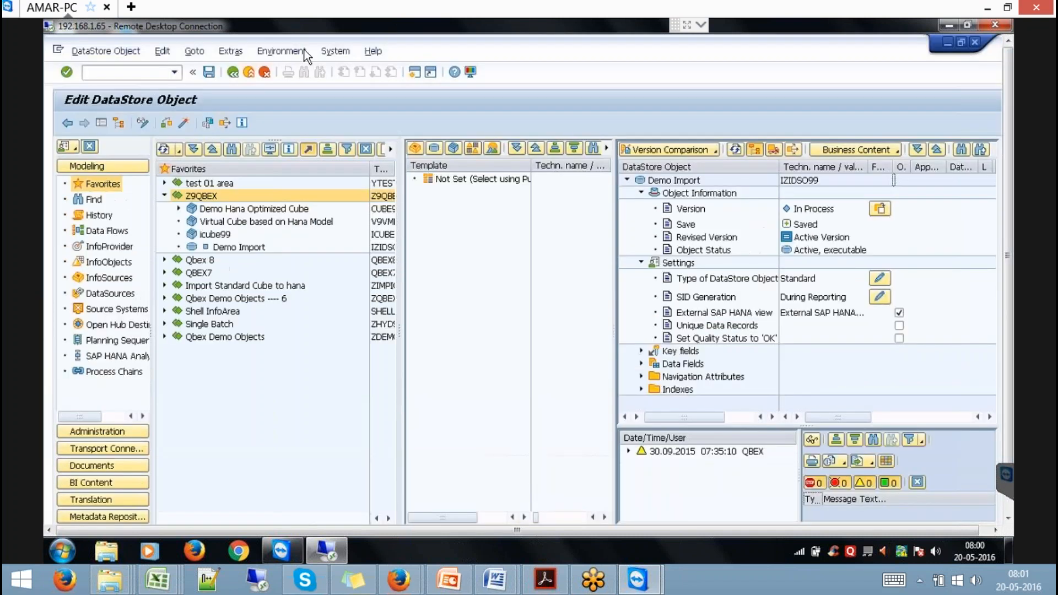
pyautogui.click(254, 71)
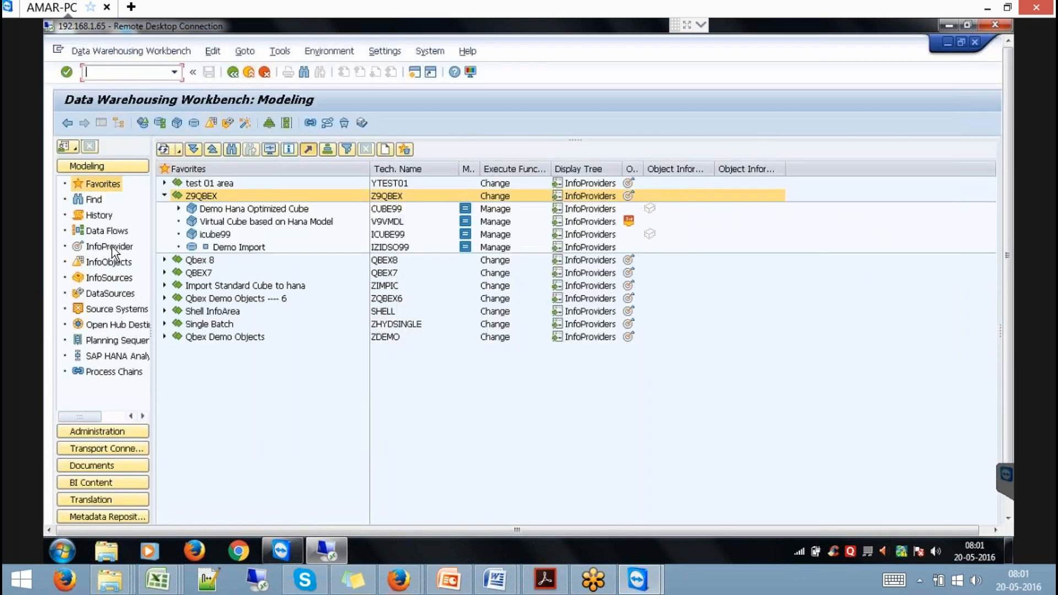
pyautogui.click(114, 260)
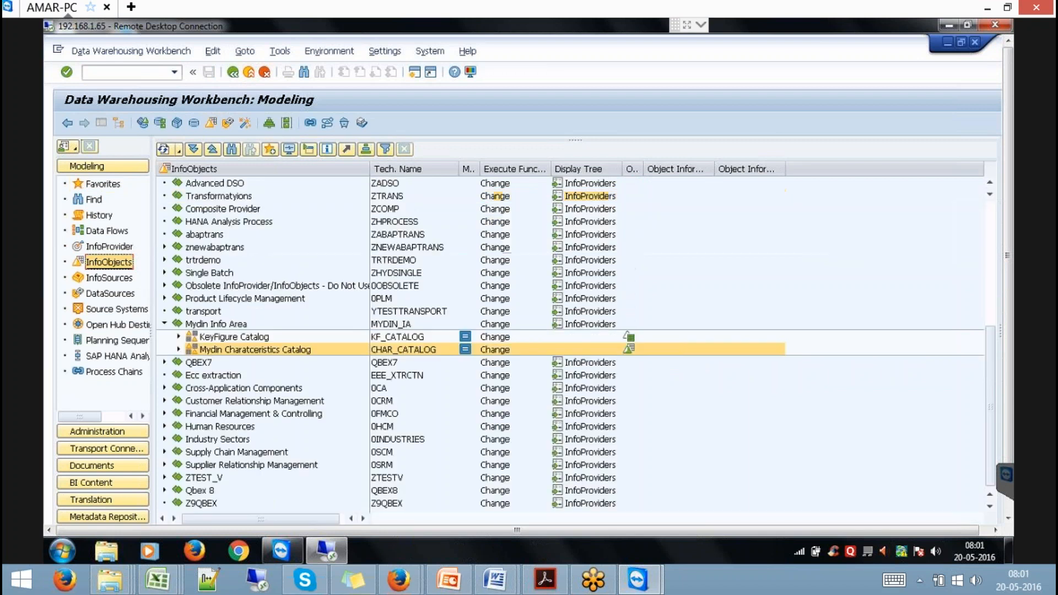
# - Start a YIORDER (ORDER) key figure in the KeyFigure Catalog, then discard it unsaved
pyautogui.rightClick(247, 338)
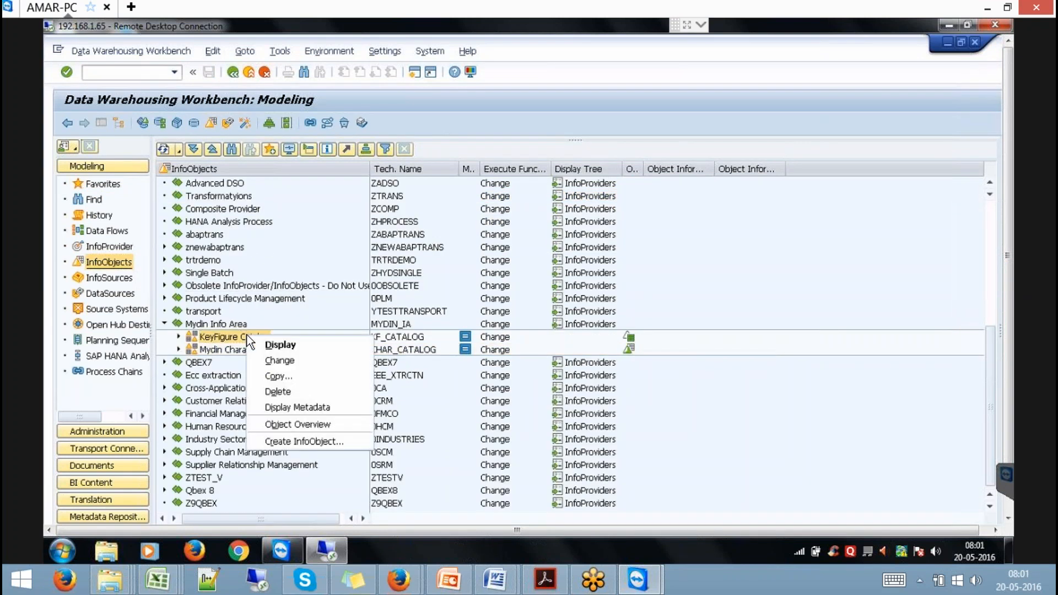
pyautogui.click(330, 441)
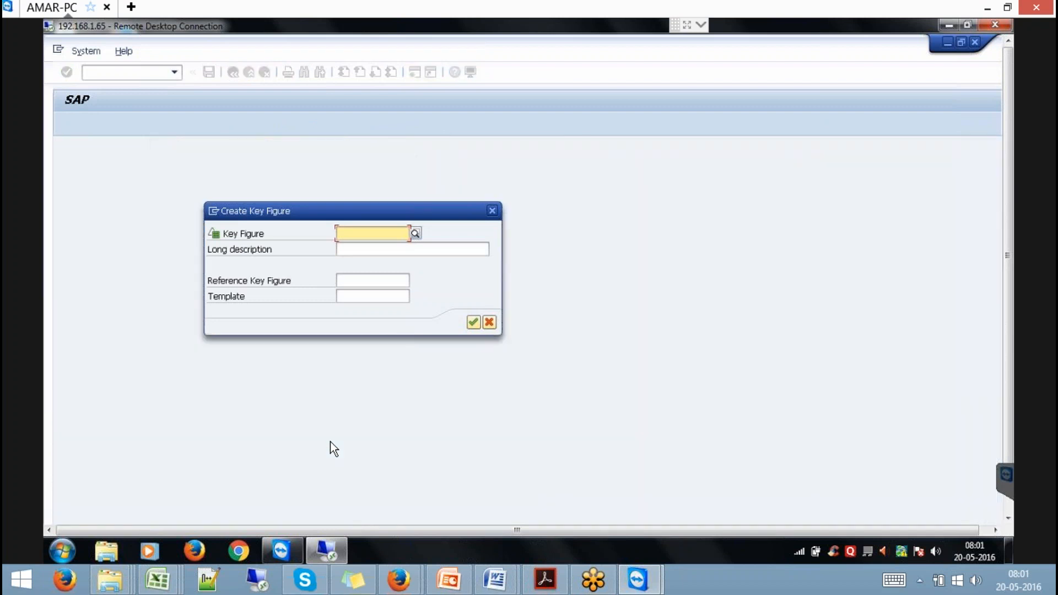
pyautogui.write('Y')
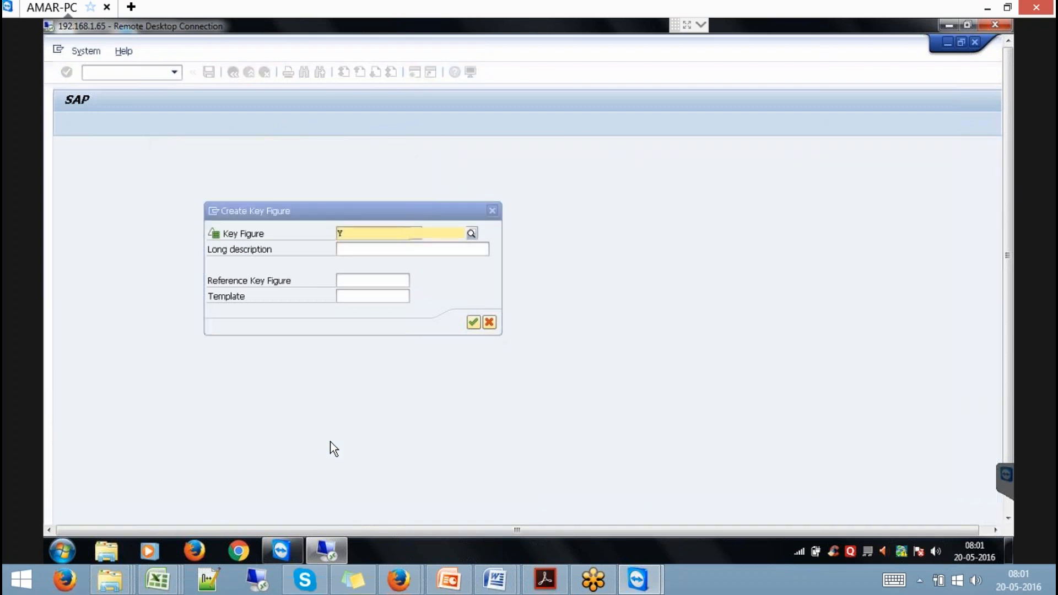
pyautogui.write('IORDER')
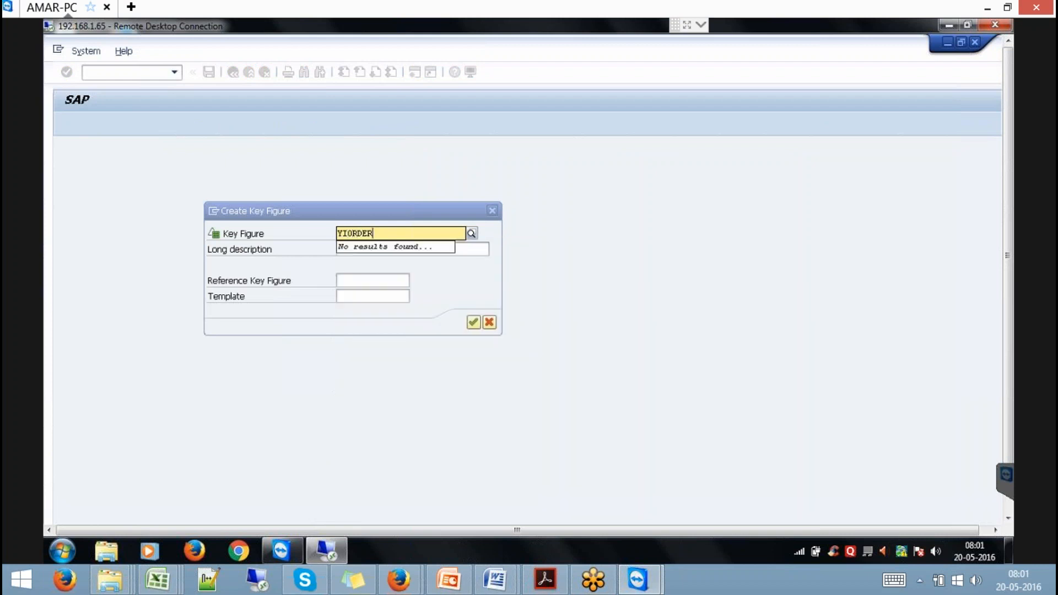
pyautogui.press('Tab')
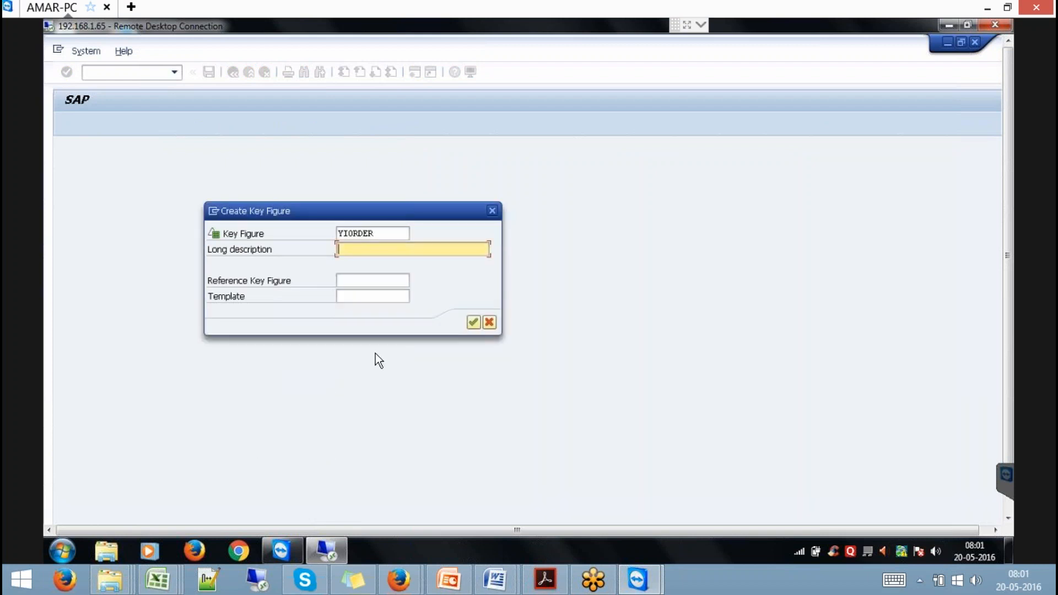
pyautogui.write('ORDER')
pyautogui.click(472, 322)
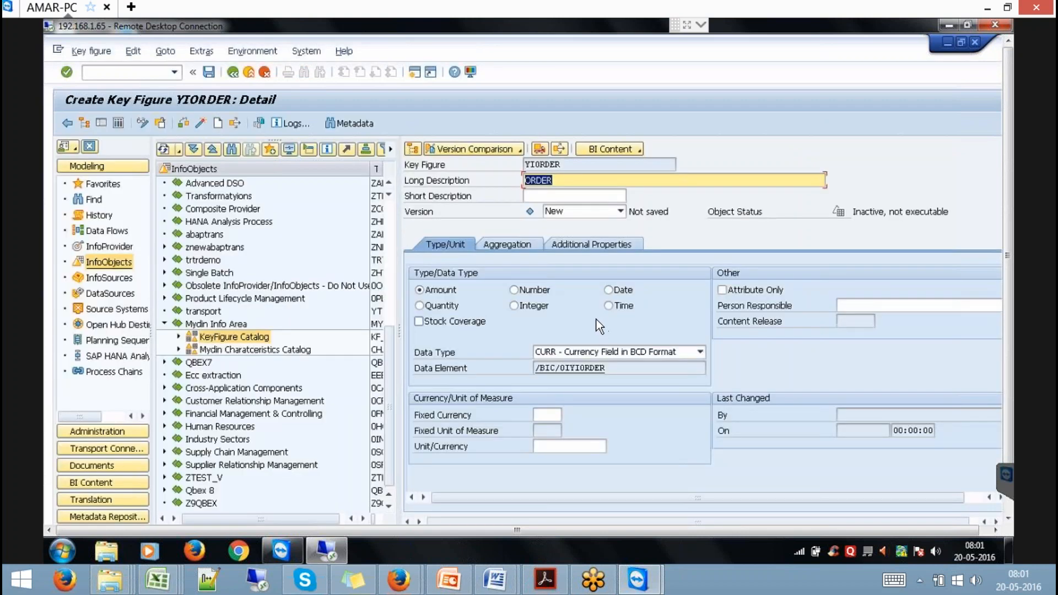
pyautogui.click(260, 71)
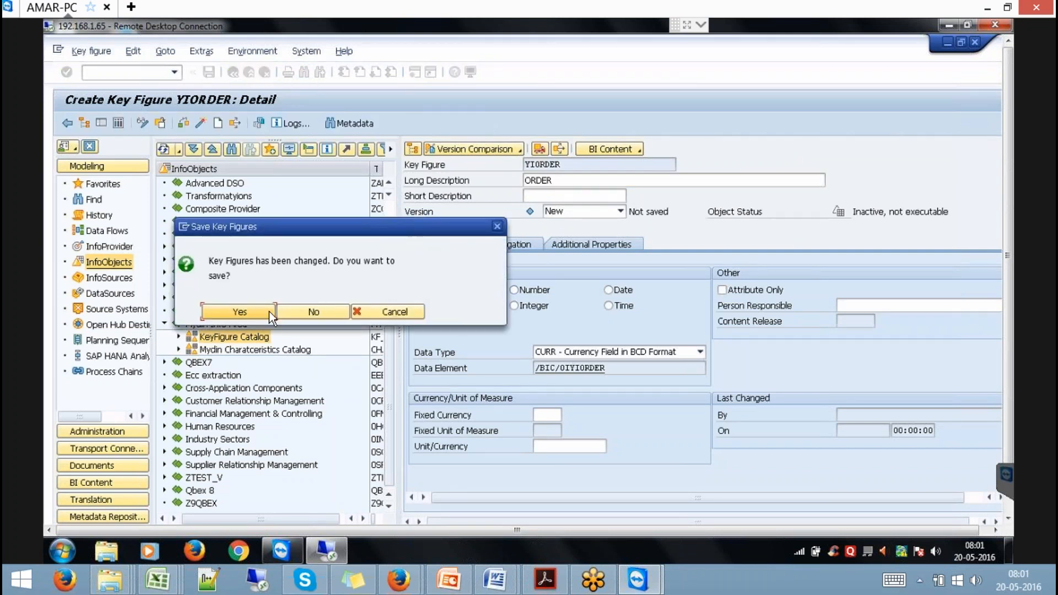
pyautogui.click(300, 312)
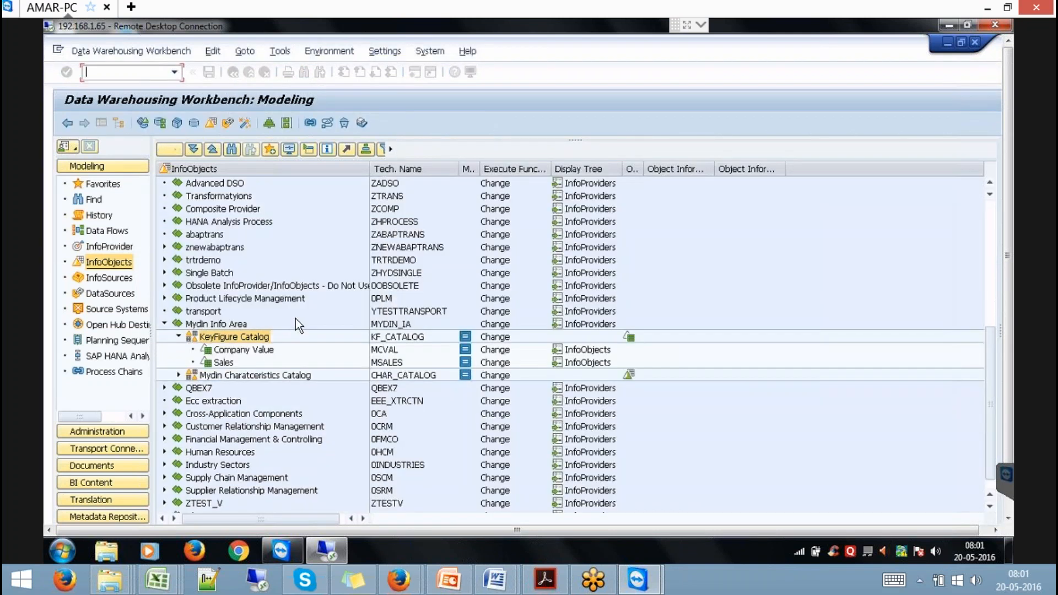
# - Create characteristic YIORDER (ORDER) in the Mydin Charatceristics Catalog as CHAR length 10
pyautogui.rightClick(241, 374)
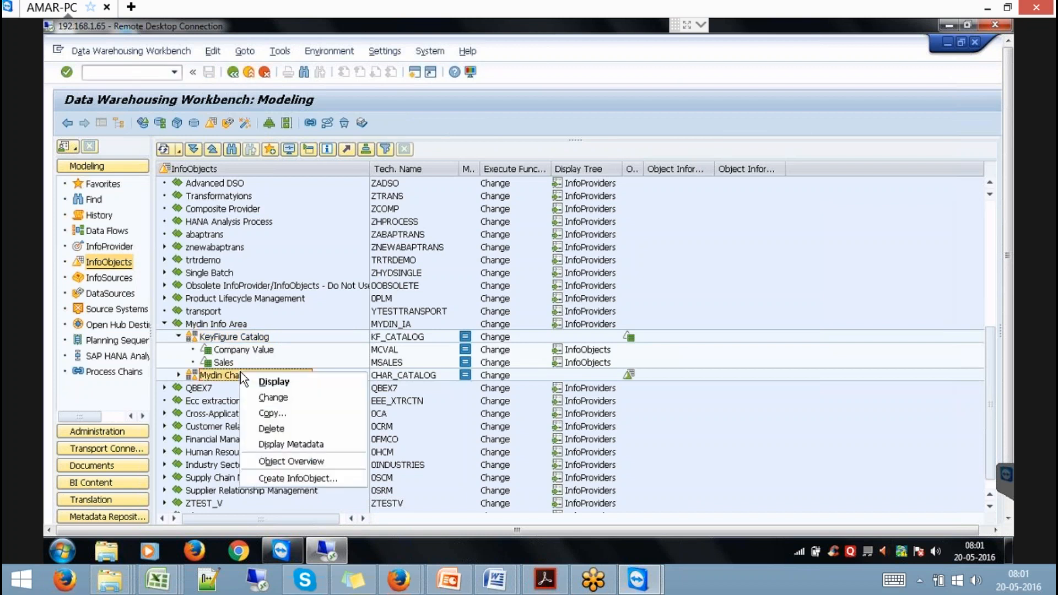
pyautogui.click(332, 479)
pyautogui.write('YIORDER')
pyautogui.press('Tab')
pyautogui.write('ORDER')
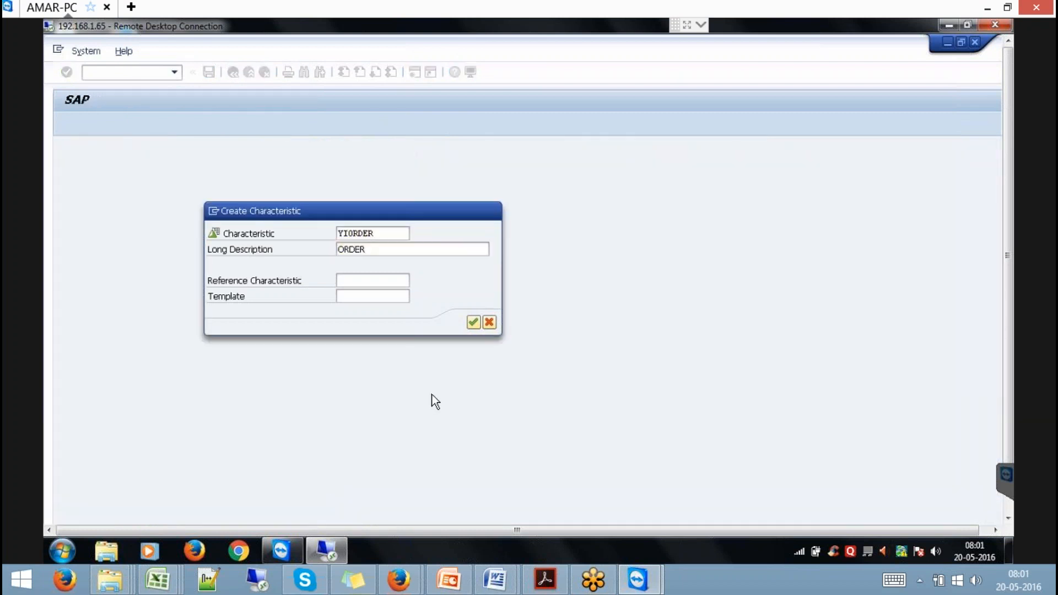
pyautogui.press('Return')
pyautogui.click(594, 305)
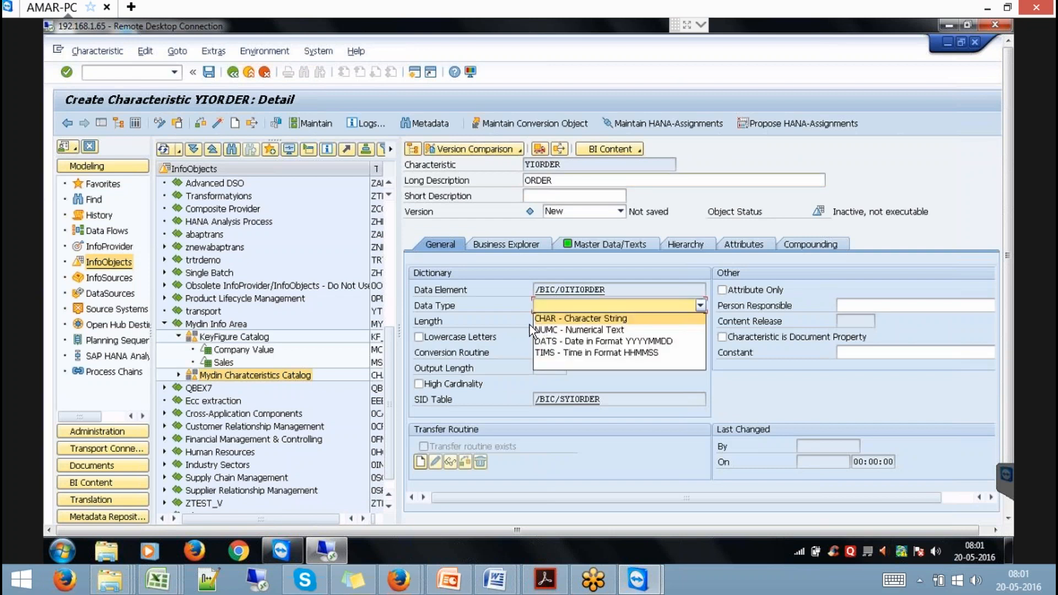
pyautogui.click(543, 318)
pyautogui.write('10')
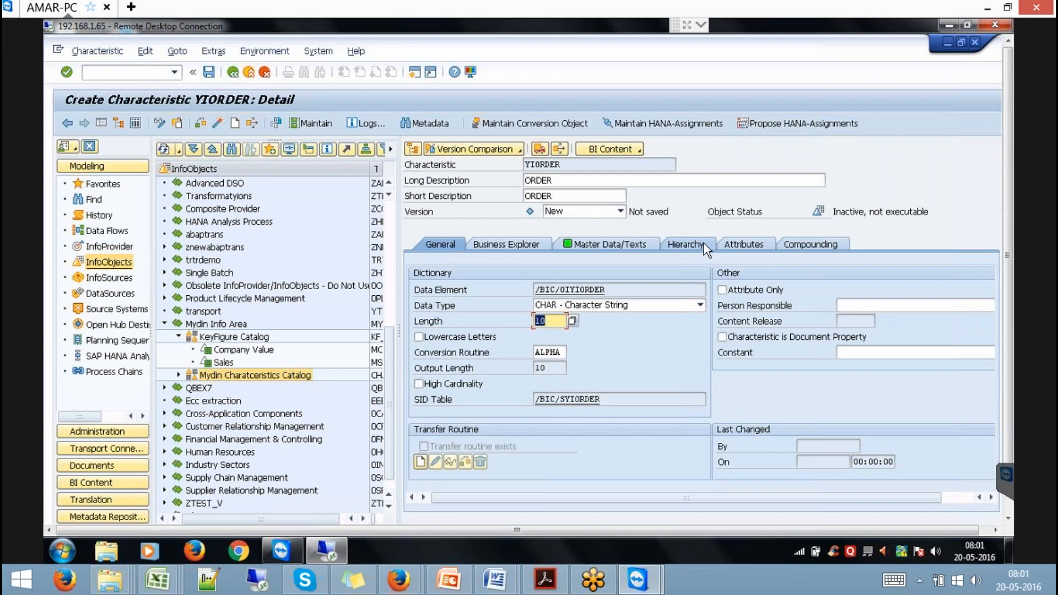
# - Add attribute YIDATE to YIORDER as a DATS (YYYYMMDD) date
pyautogui.click(754, 243)
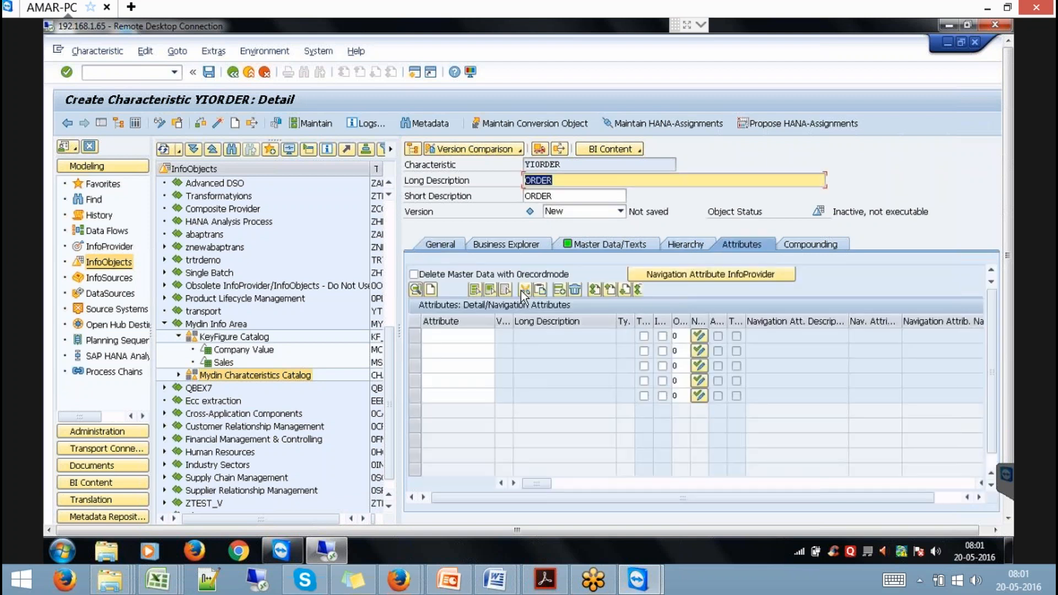
pyautogui.click(468, 333)
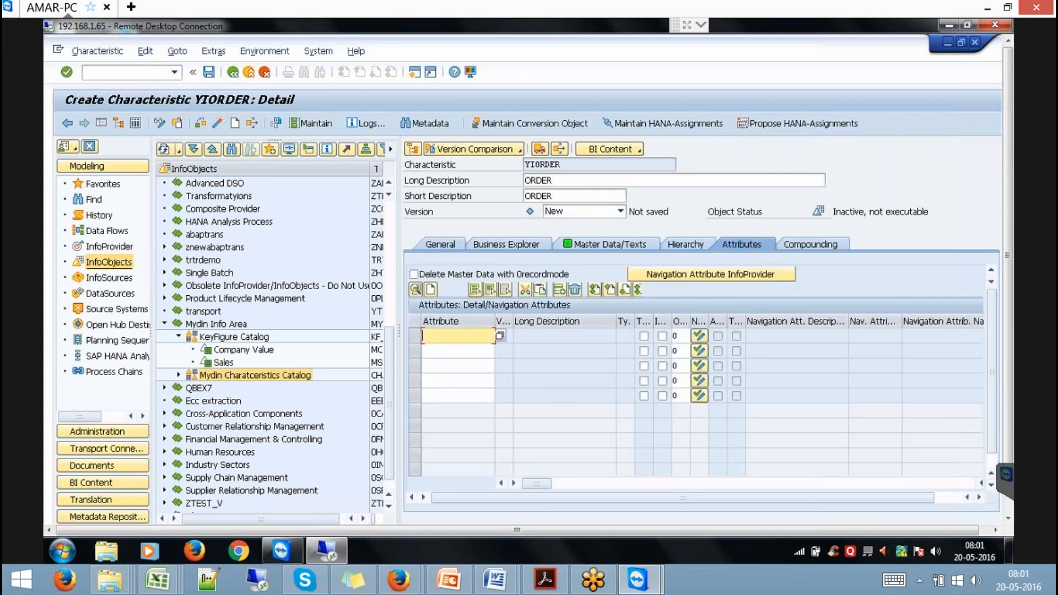
pyautogui.write('YIDATE')
pyautogui.press('Return')
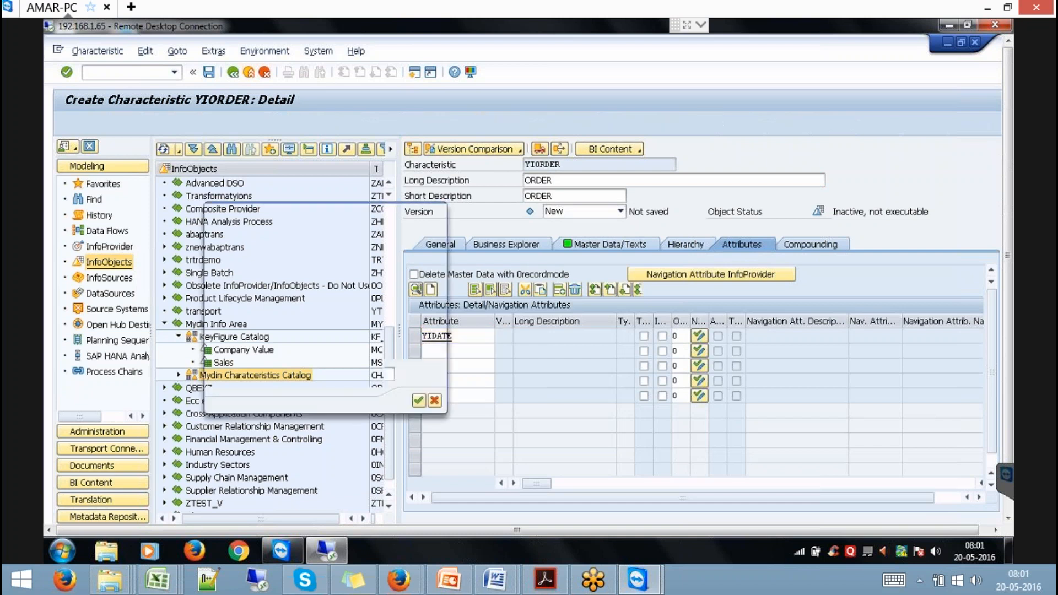
pyautogui.press('Return')
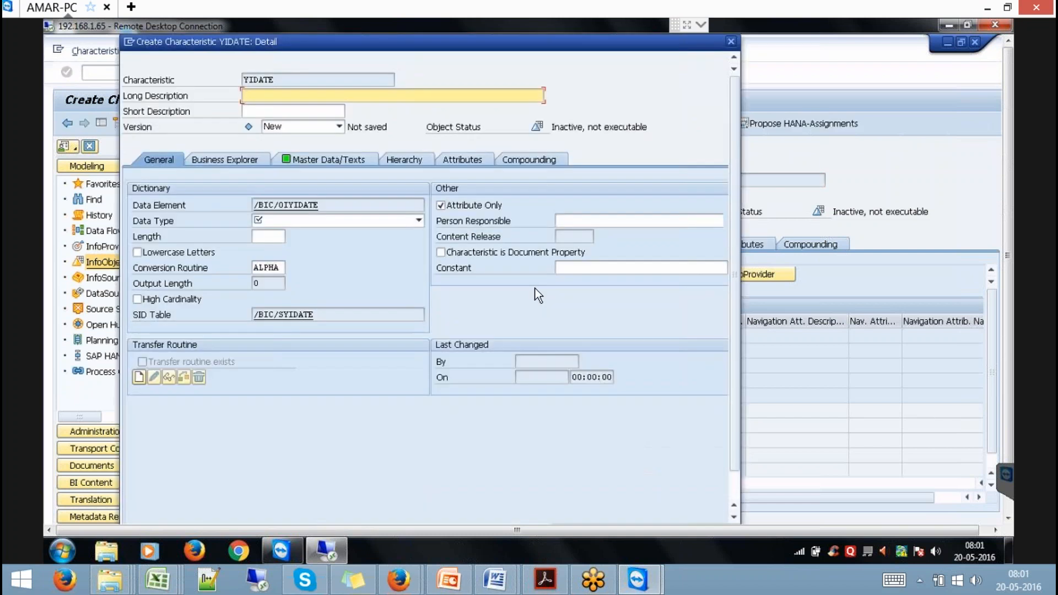
pyautogui.click(401, 219)
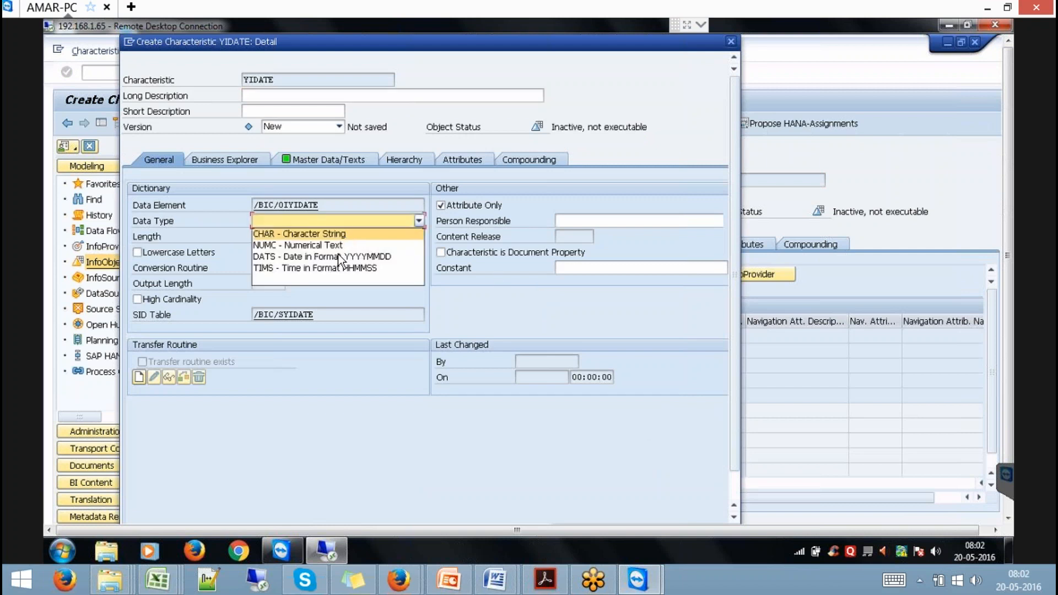
pyautogui.click(342, 255)
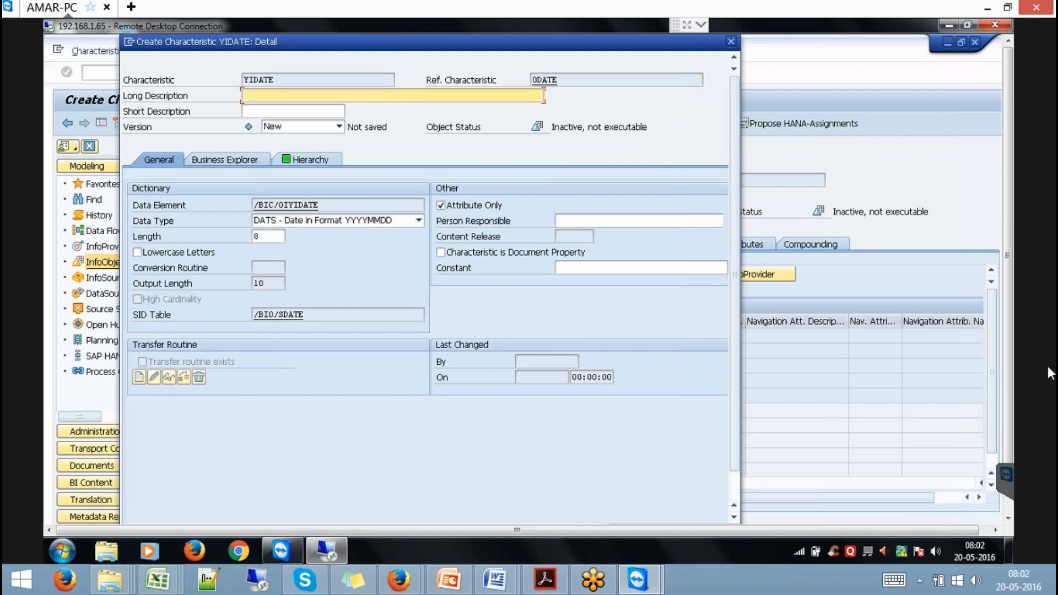
pyautogui.scroll(-1, 734, 488)
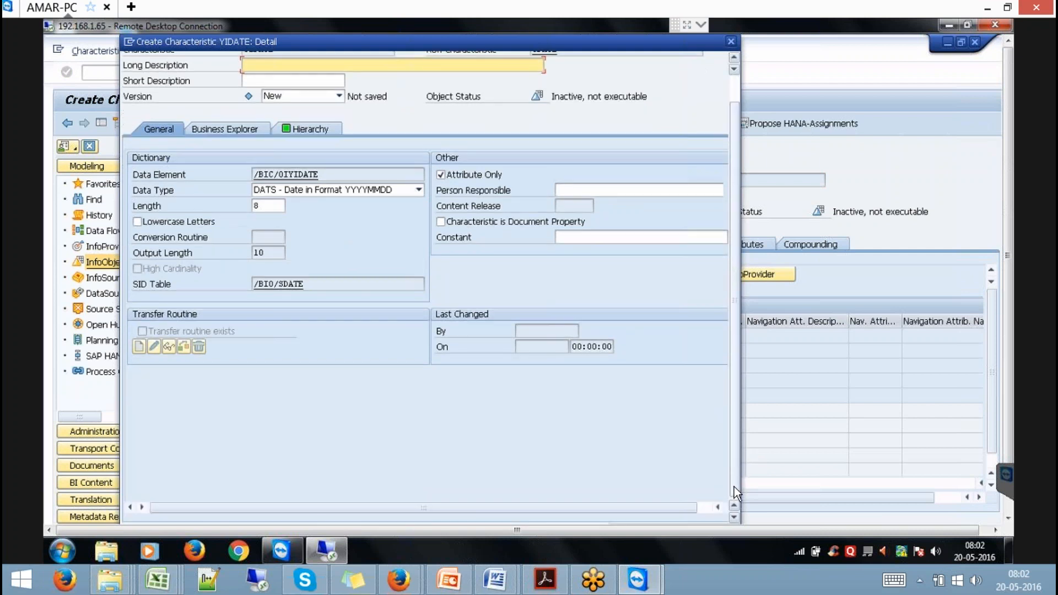
pyautogui.moveTo(1008, 347); pyautogui.dragTo(1003, 401)
pyautogui.click(628, 481)
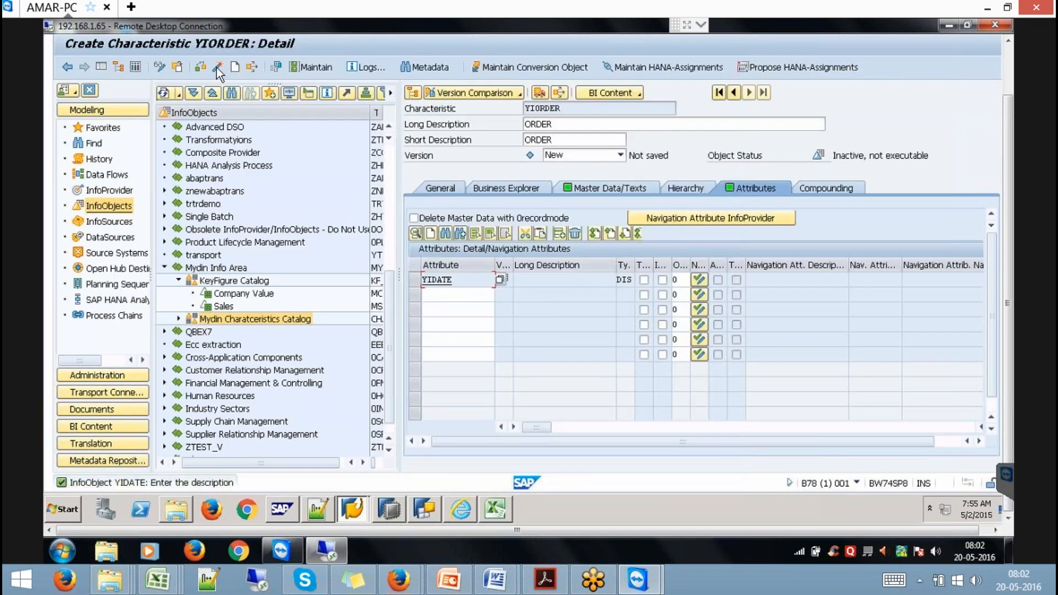
# - Activate YIORDER with its dependent YIDATE, ignoring the missing-description warnings
pyautogui.click(217, 67)
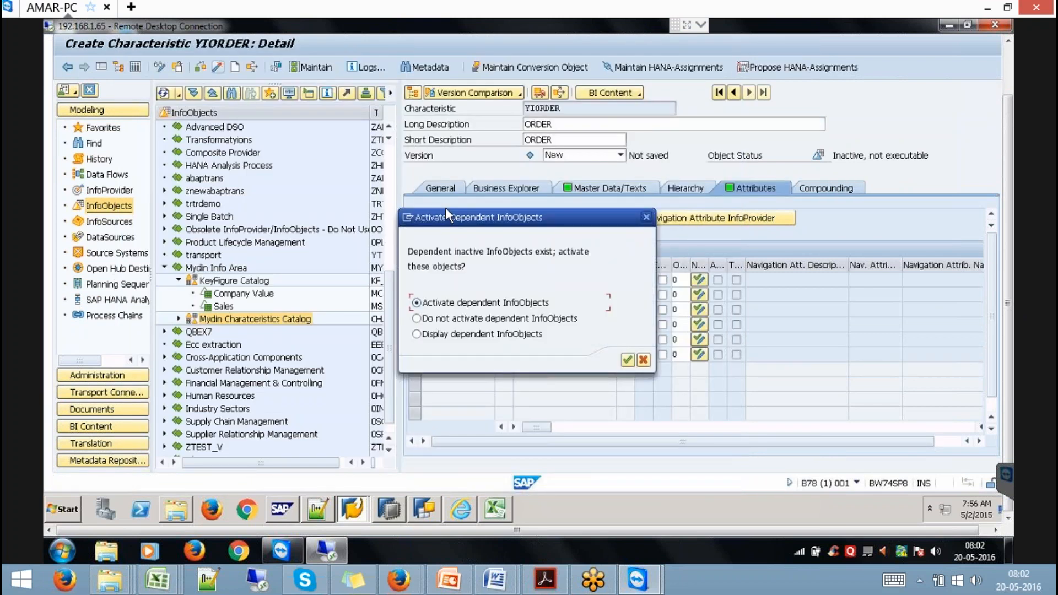
pyautogui.press('Return')
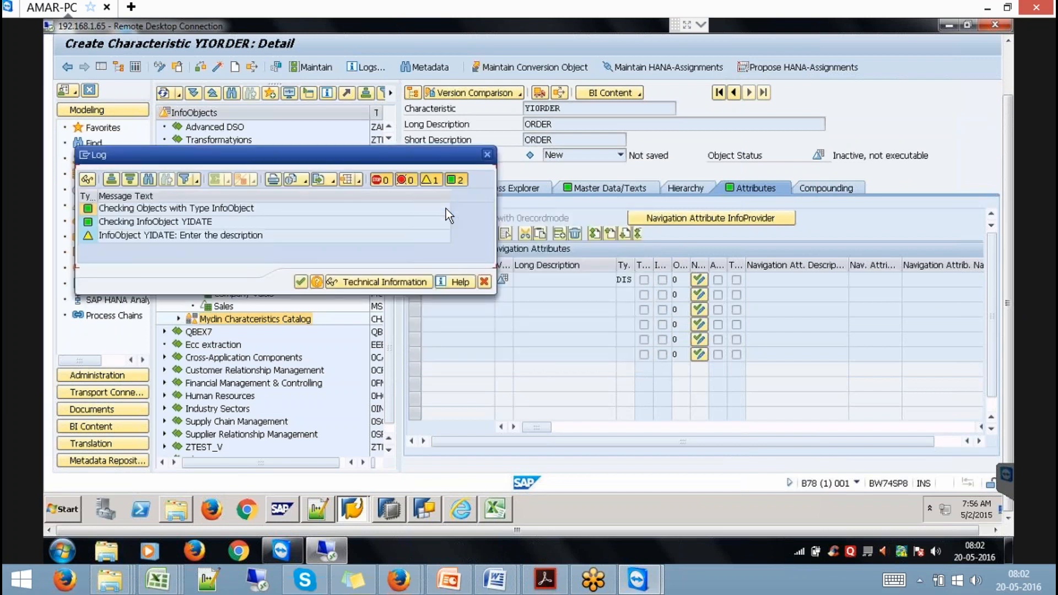
pyautogui.click(301, 282)
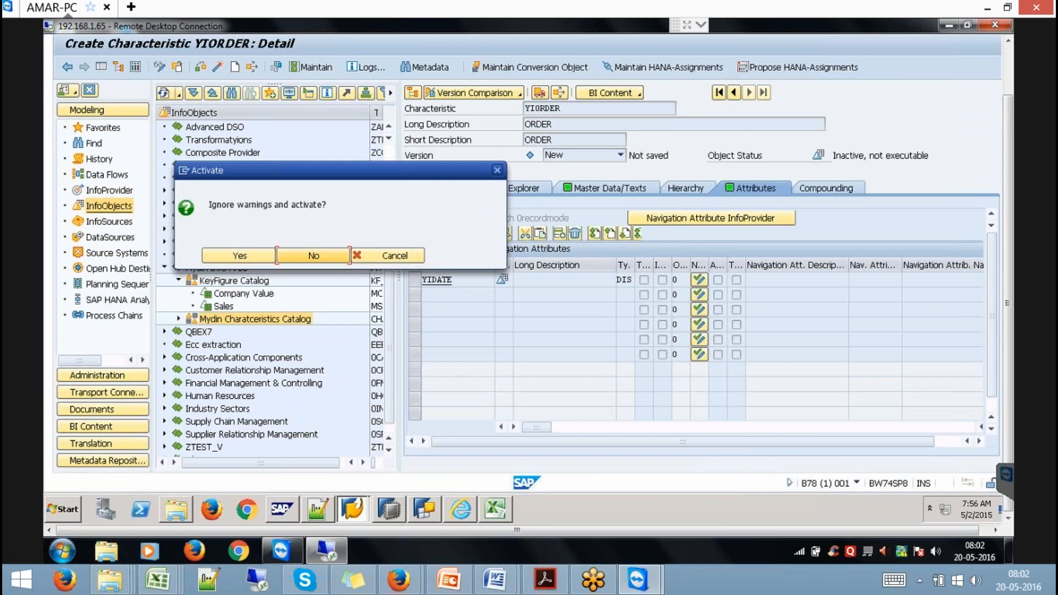
pyautogui.click(252, 253)
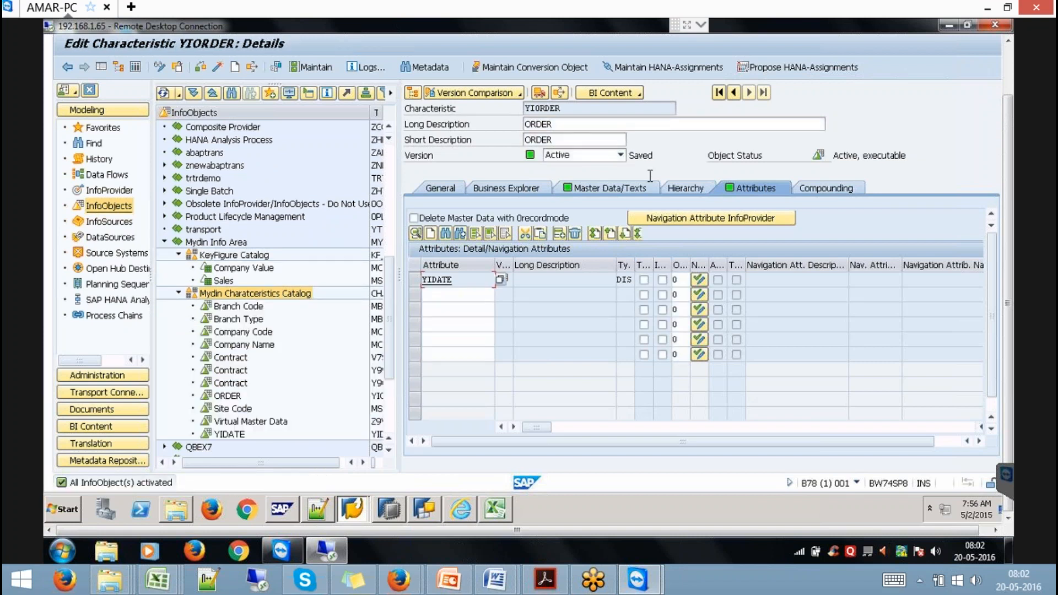
# - Tick External SAP HANA View for Master Data on YIORDER, reactivate it, and switch to SAP HANA Studio
pyautogui.click(632, 186)
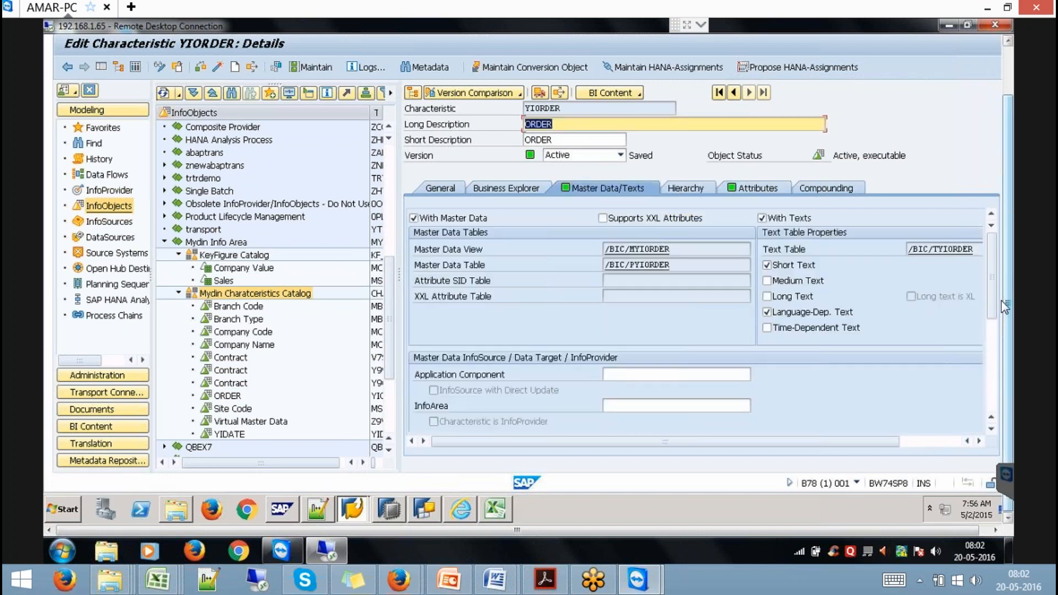
pyautogui.moveTo(993, 292); pyautogui.dragTo(993, 338)
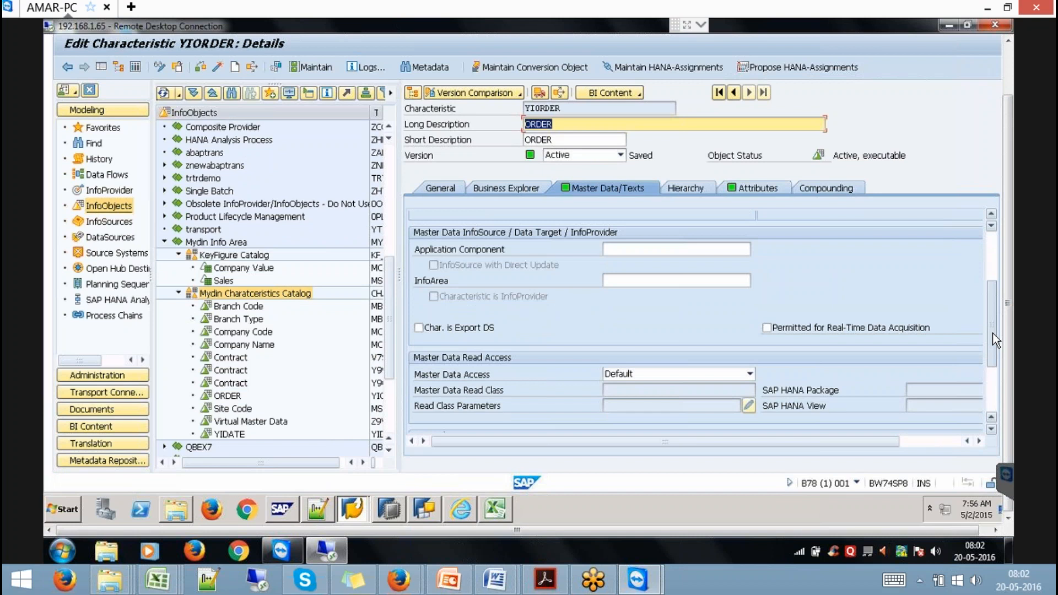
pyautogui.moveTo(993, 332); pyautogui.dragTo(996, 377)
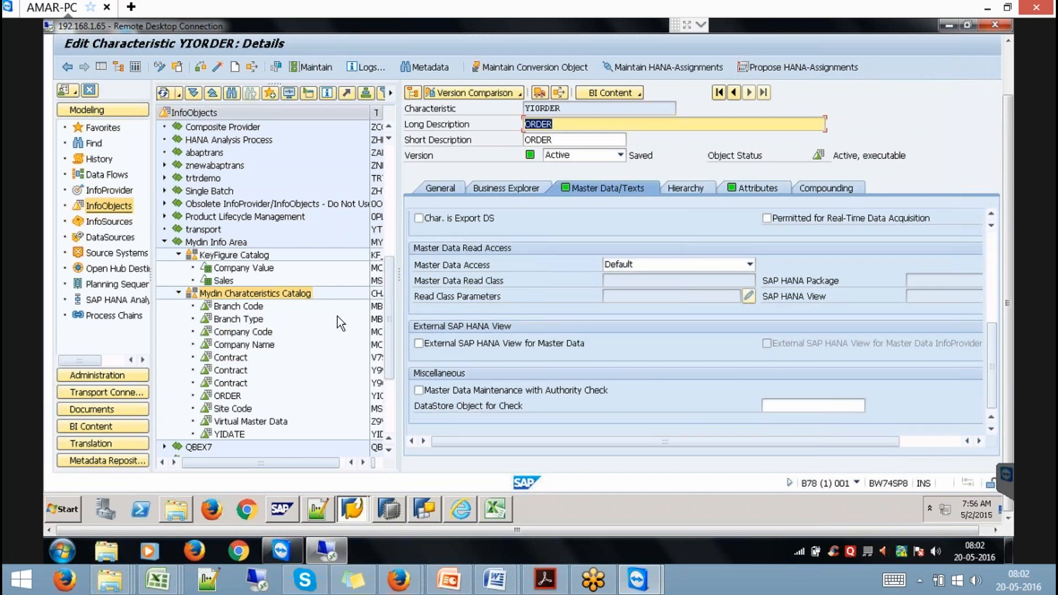
pyautogui.click(446, 345)
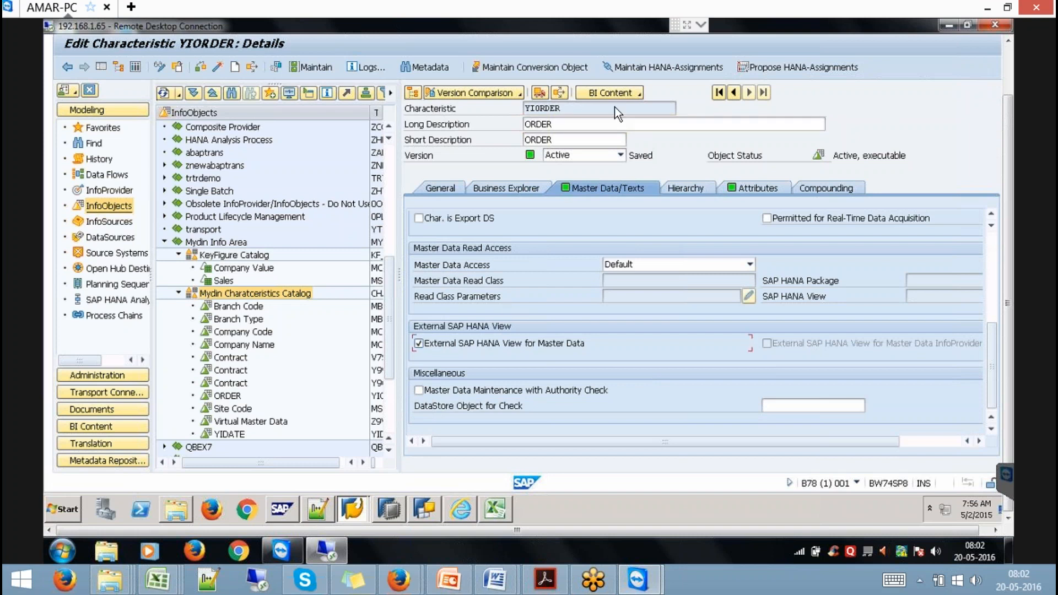
pyautogui.click(217, 68)
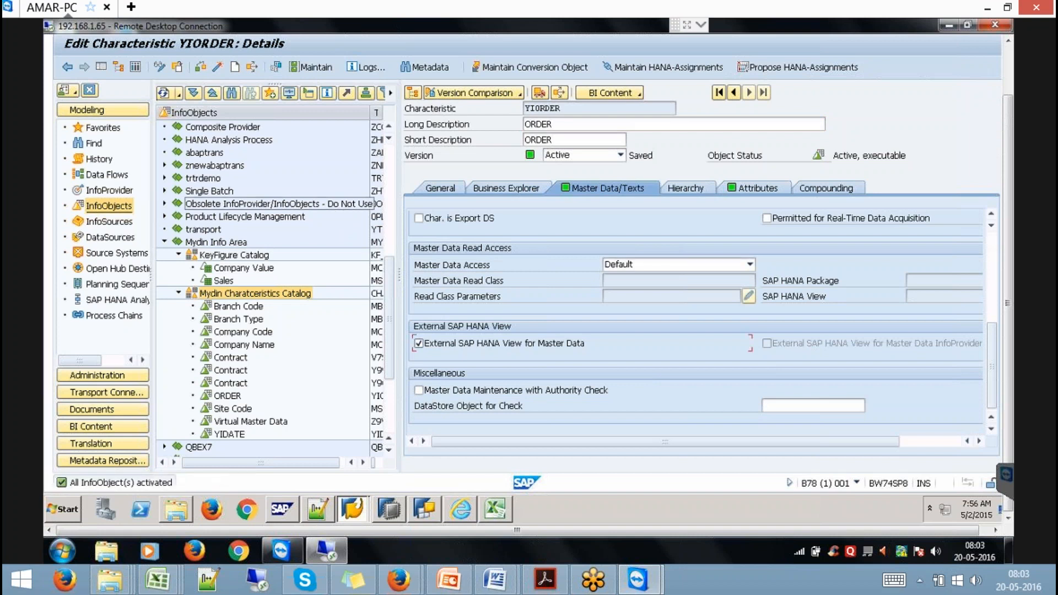
pyautogui.click(379, 502)
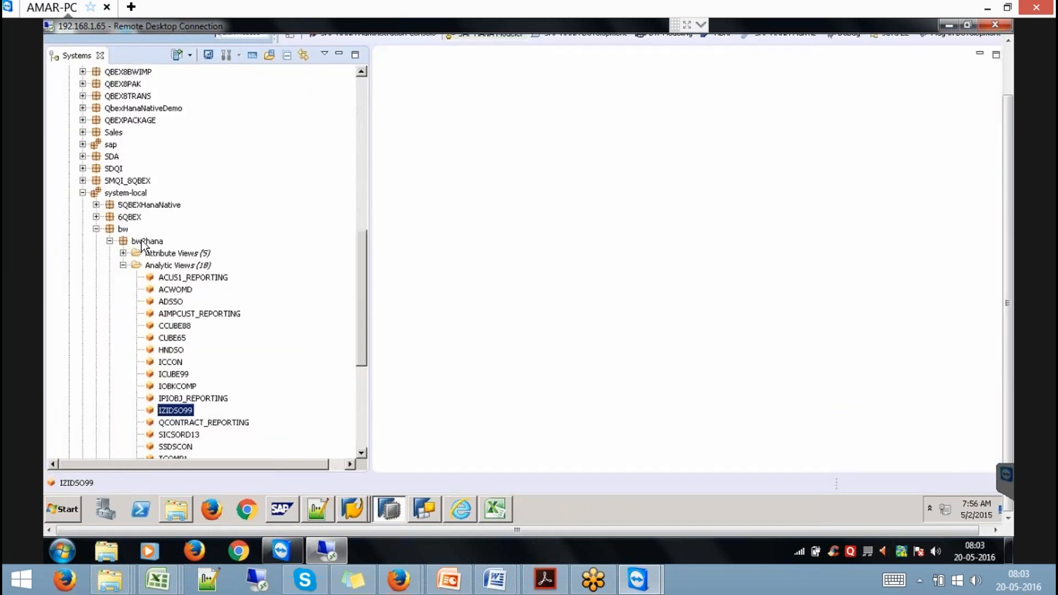
# - Refresh bw2hana, select the YIORDER attribute view, then return to the Edit Characteristic YIORDER window
pyautogui.click(147, 242)
pyautogui.rightClick(142, 243)
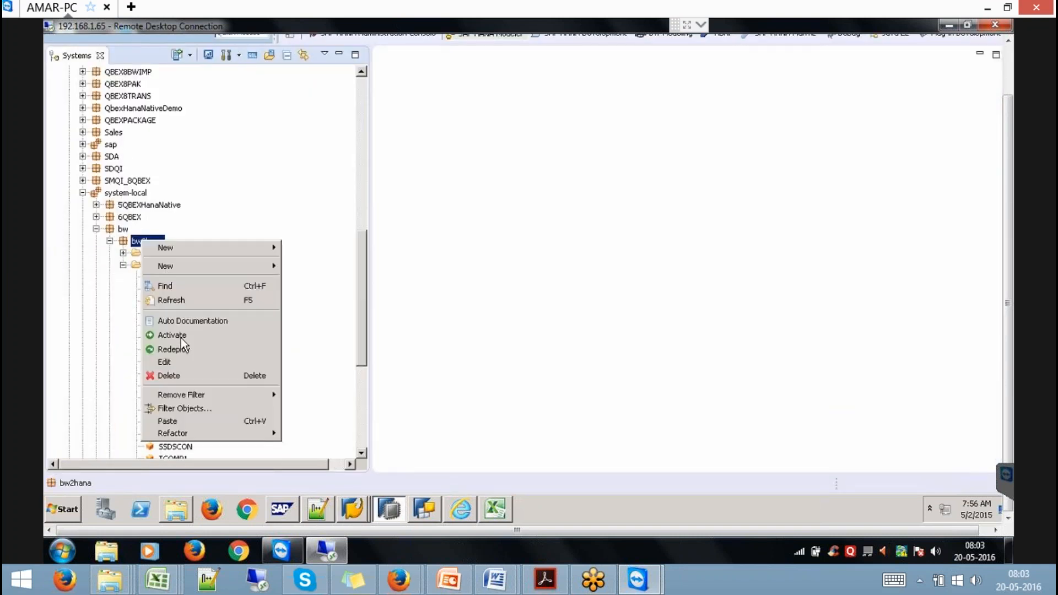
pyautogui.click(172, 301)
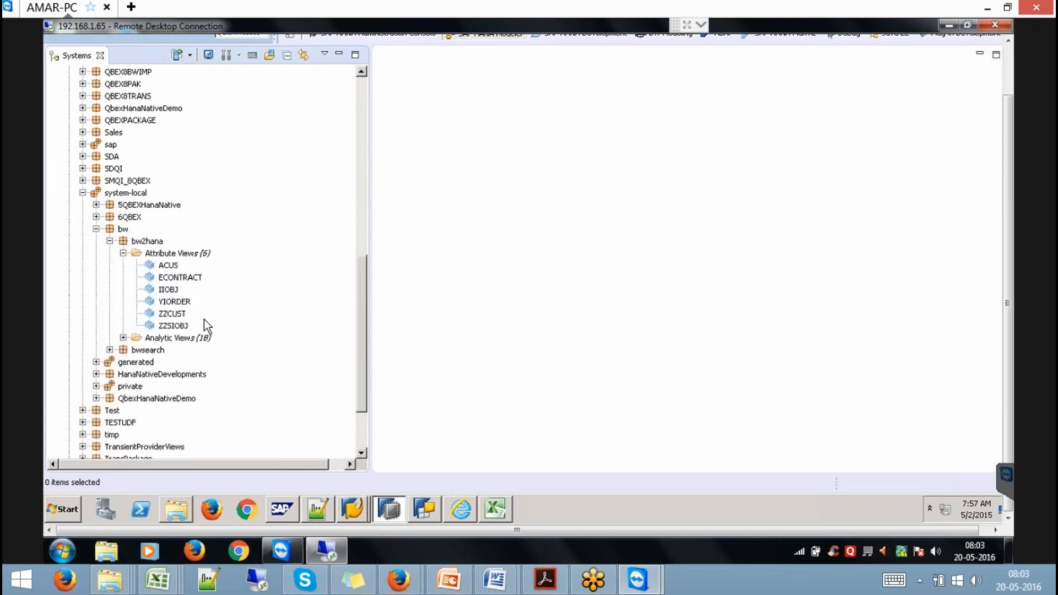
pyautogui.click(175, 305)
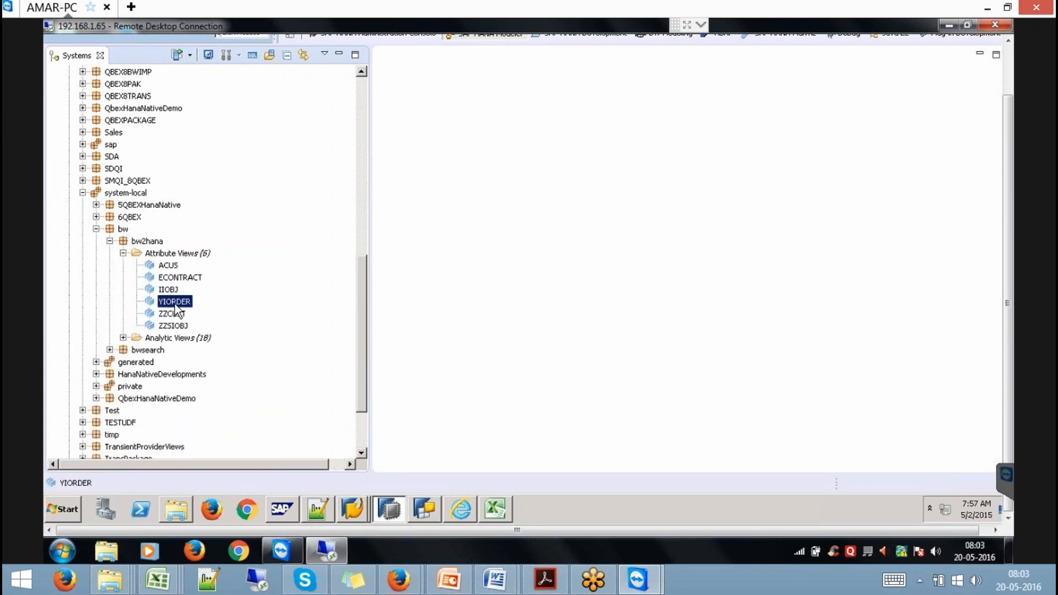
pyautogui.click(355, 510)
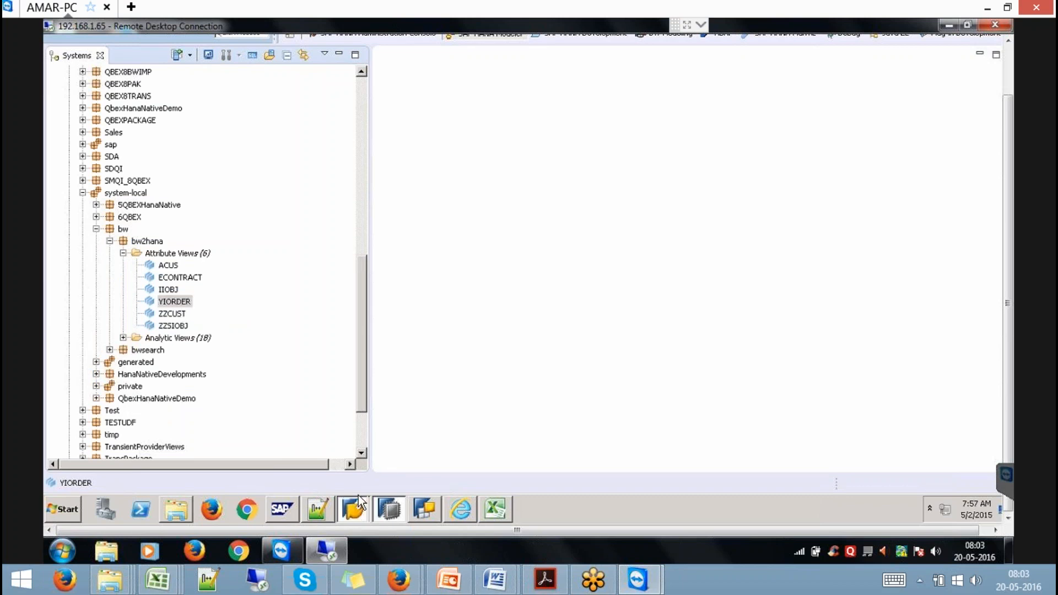
pyautogui.click(403, 480)
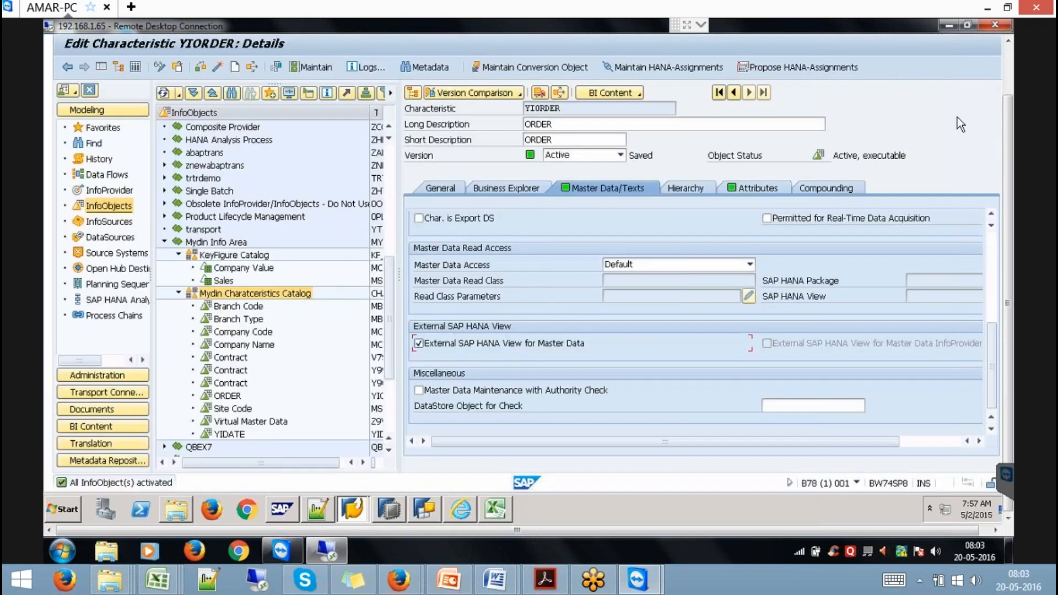
# - Create InfoObject YIORDER2 described as ORDER in Mydin Charatceristics Catalog, with YIORDER as template
pyautogui.rightClick(283, 293)
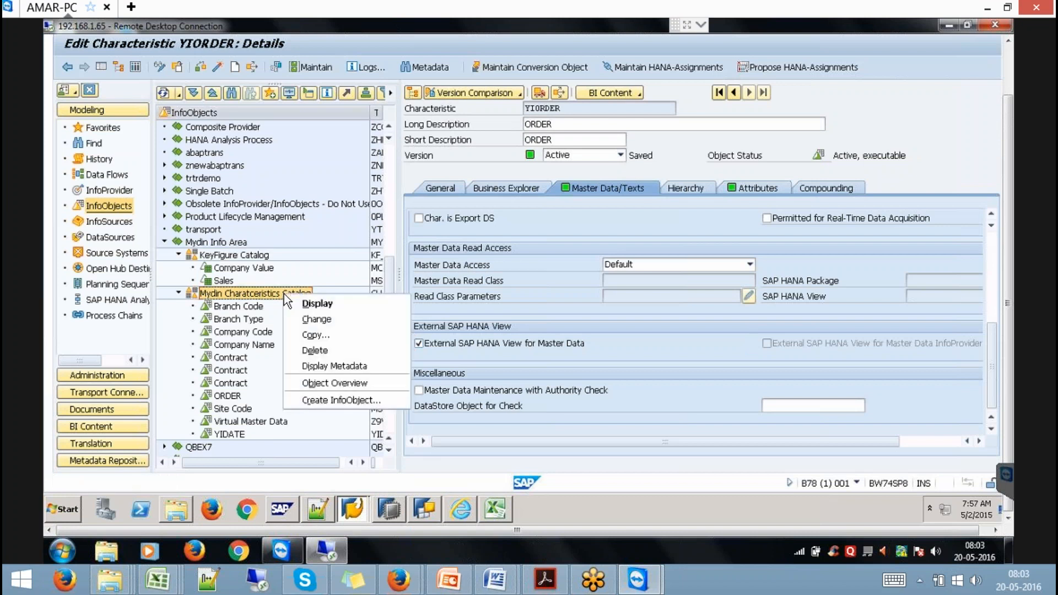
pyautogui.click(351, 403)
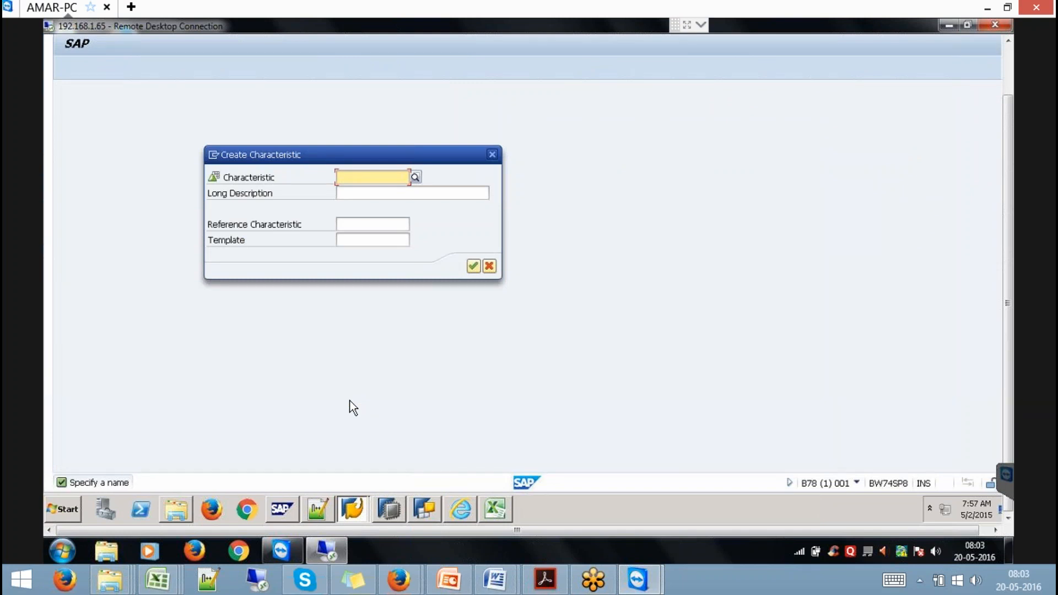
pyautogui.write('YI')
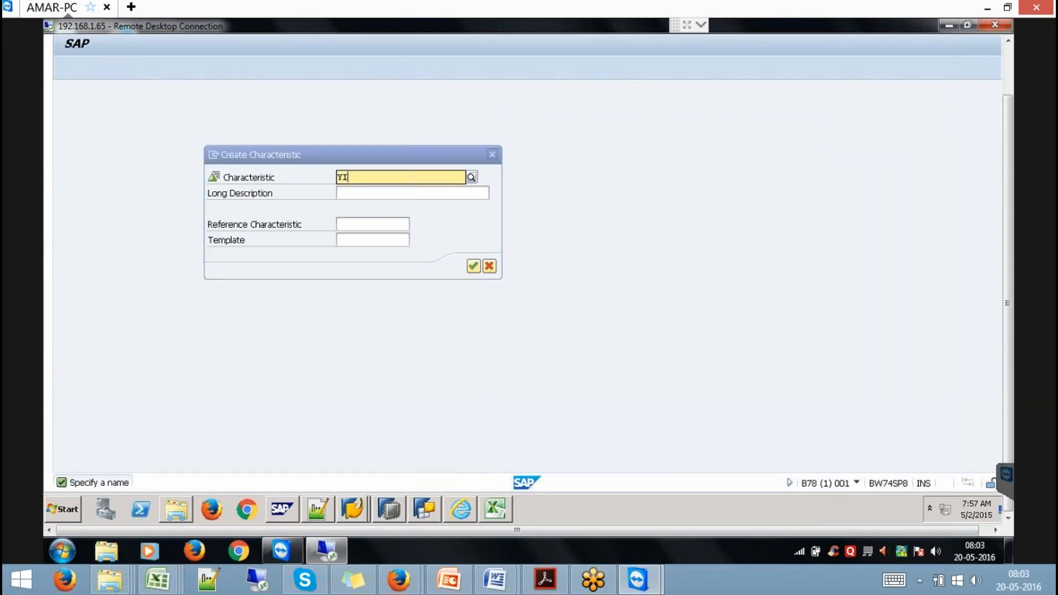
pyautogui.write('ORDER2')
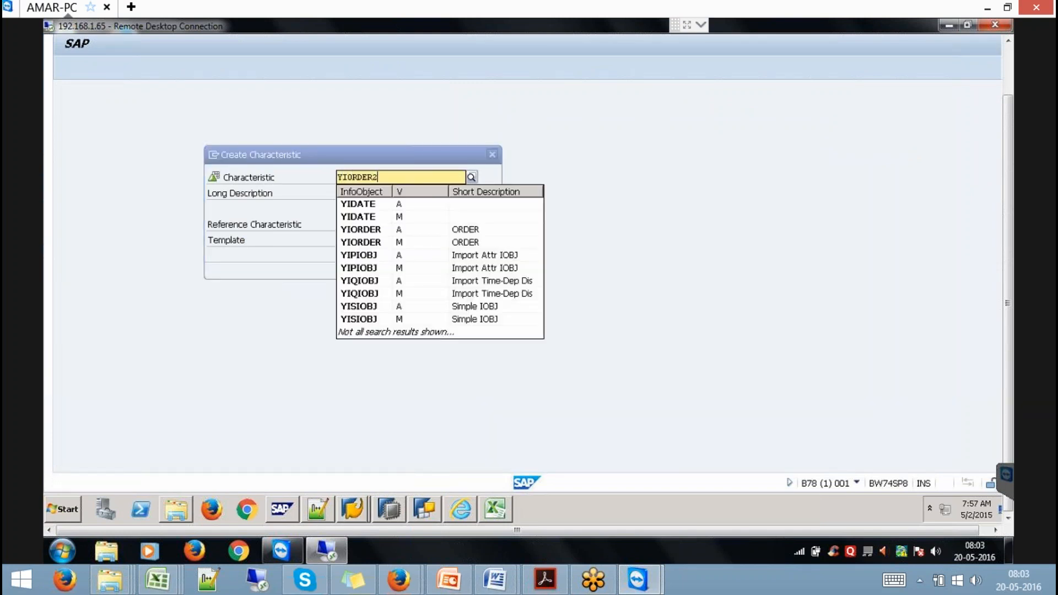
pyautogui.press('Tab')
pyautogui.write('O')
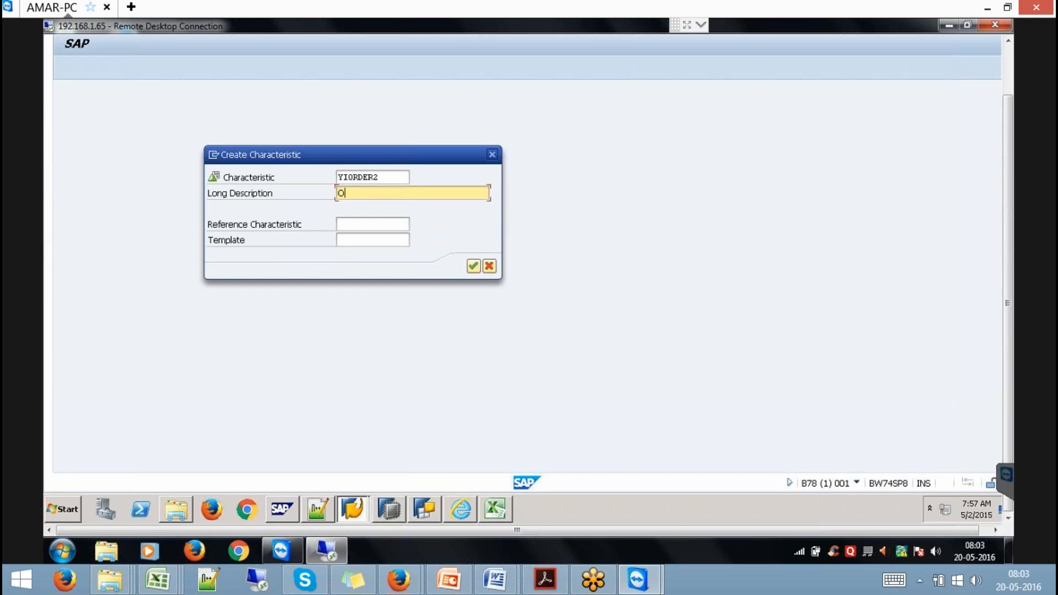
pyautogui.write('RDER')
pyautogui.press('Tab')
pyautogui.press('Tab')
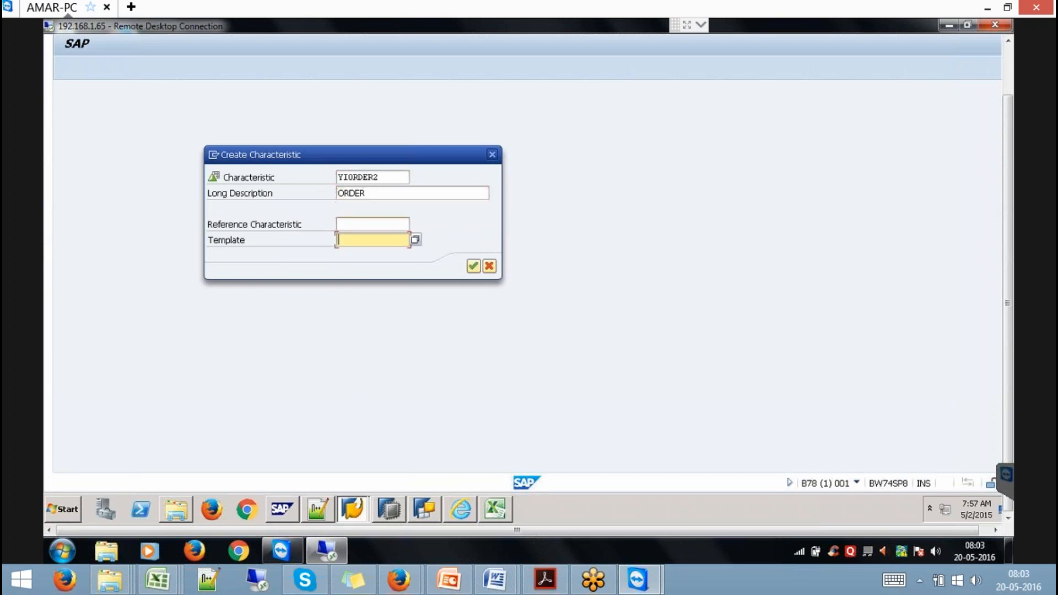
pyautogui.write('YIORDER')
pyautogui.press('Return')
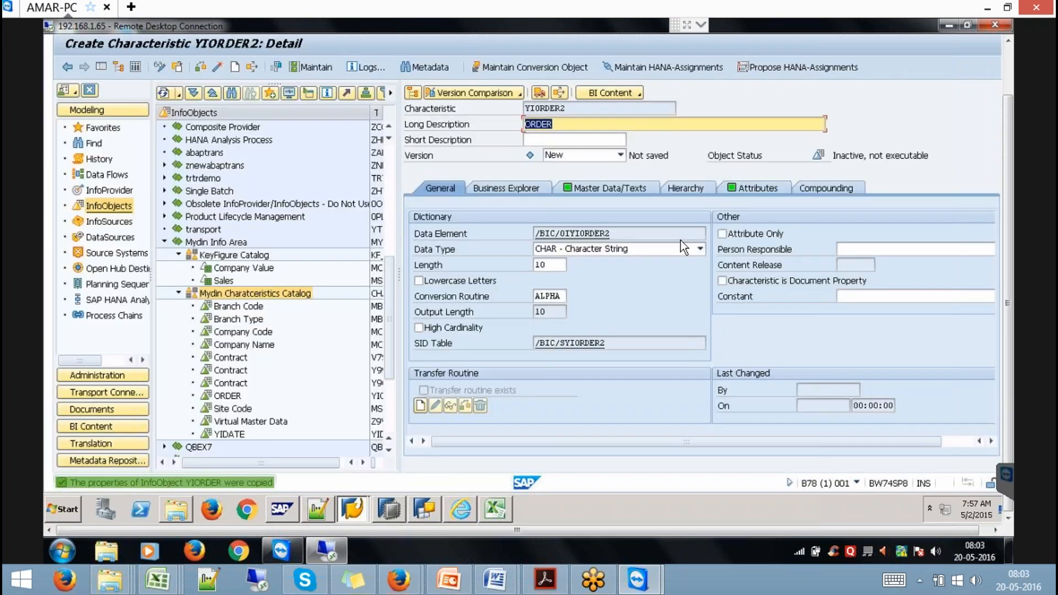
# - Add YCOUNTER to YIORDER2's attributes as a key figure attribute
pyautogui.click(763, 183)
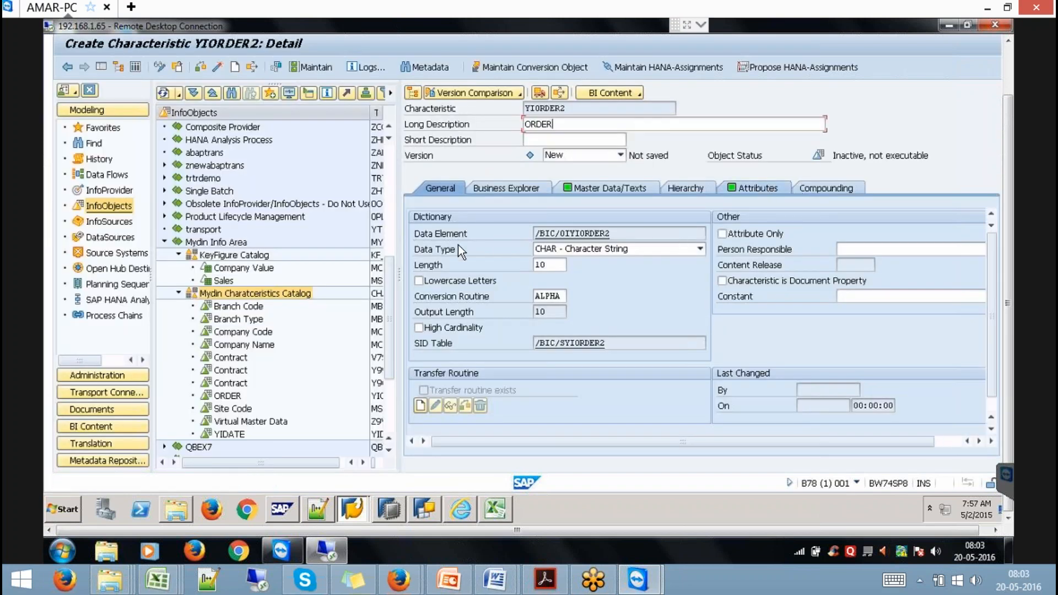
pyautogui.click(456, 294)
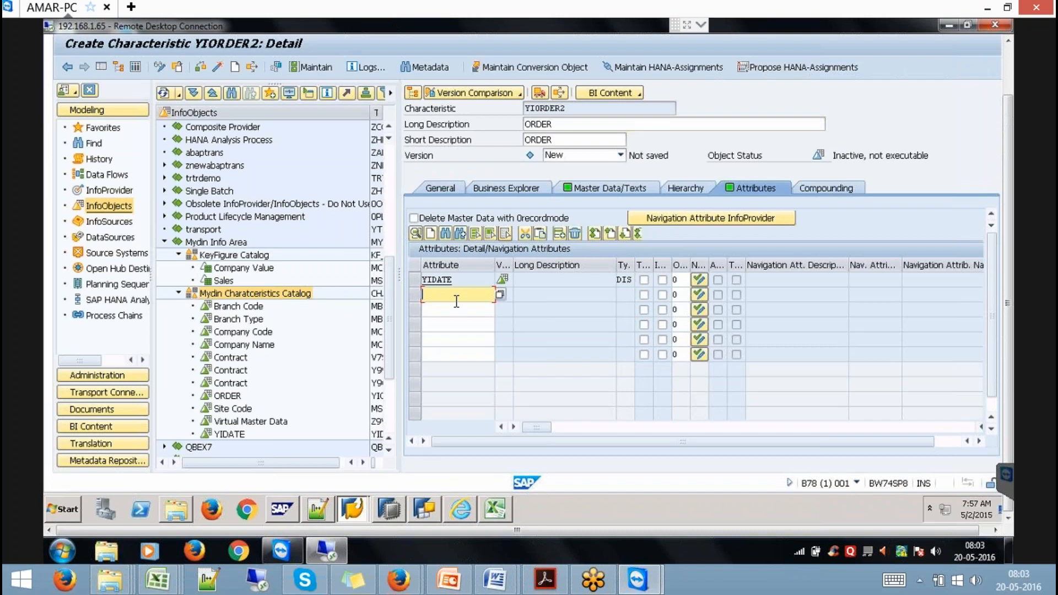
pyautogui.write('YCOUNTER')
pyautogui.press('Return')
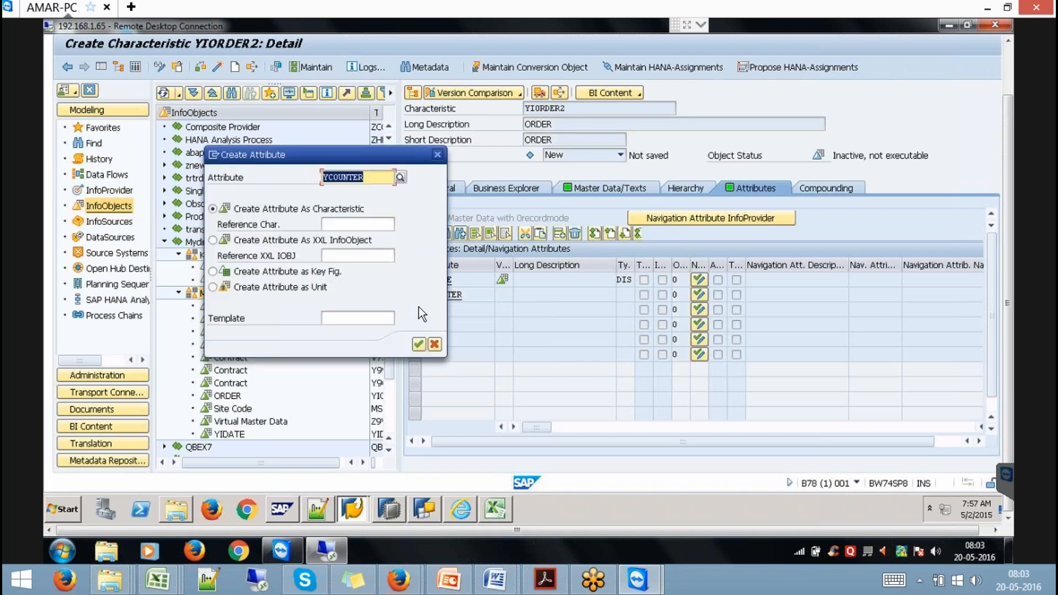
pyautogui.click(311, 272)
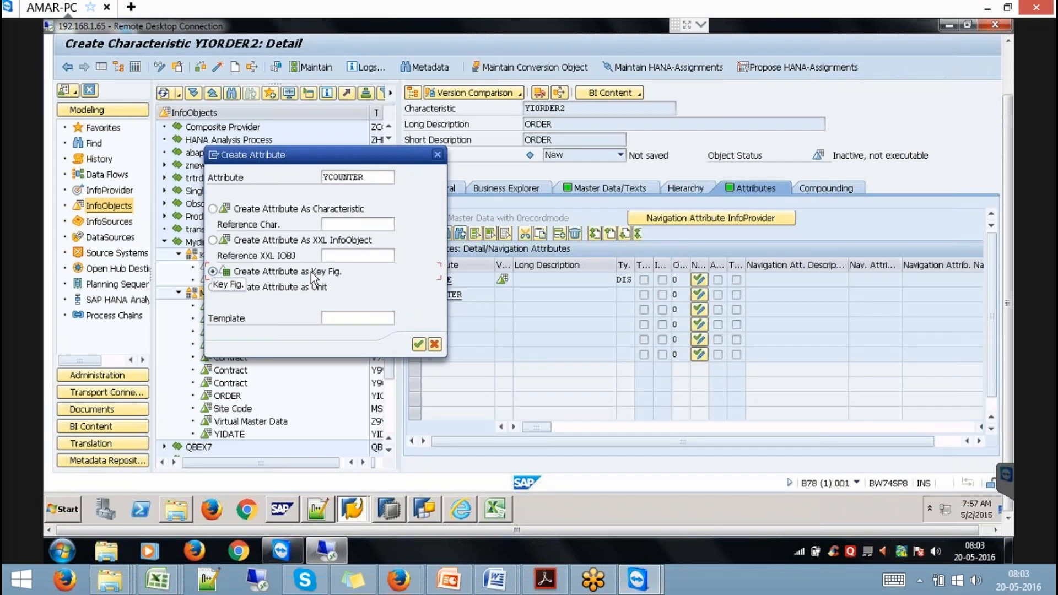
pyautogui.press('Return')
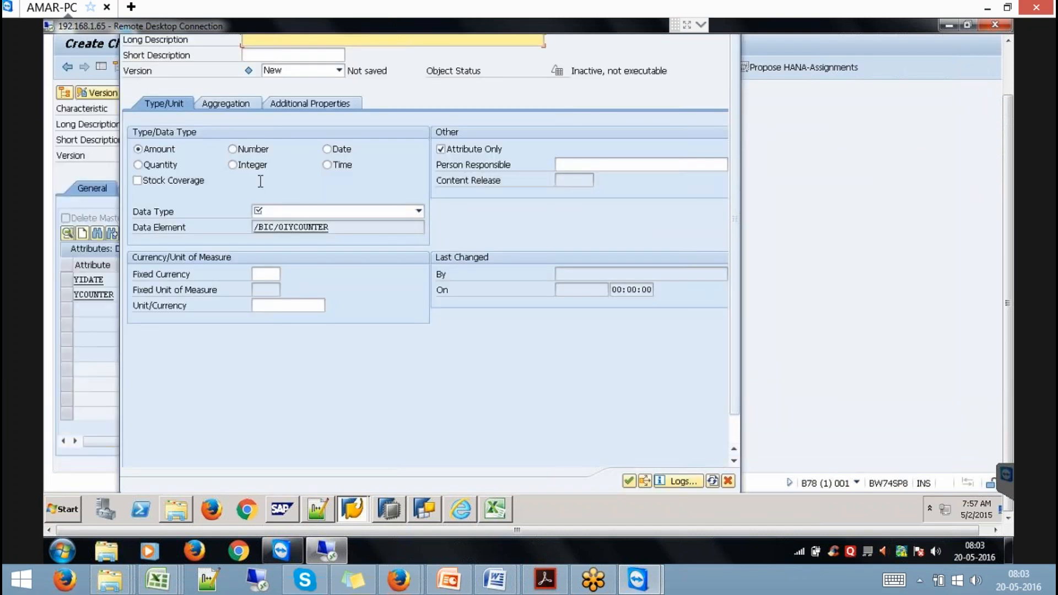
# - Define YCOUNTER as an INT4 integer key figure with description XDFAGD
pyautogui.click(256, 166)
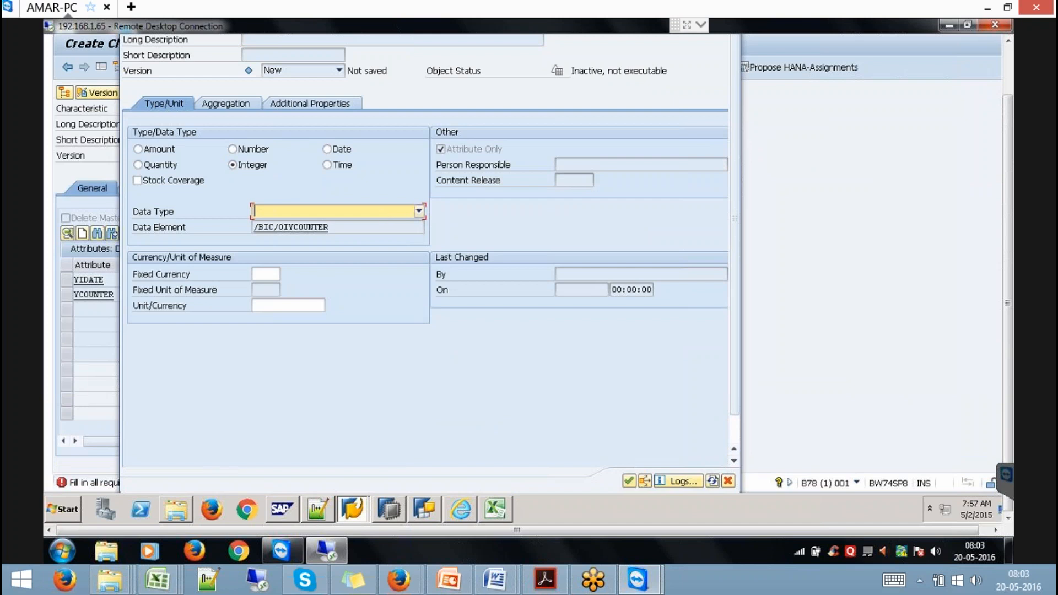
pyautogui.click(255, 211)
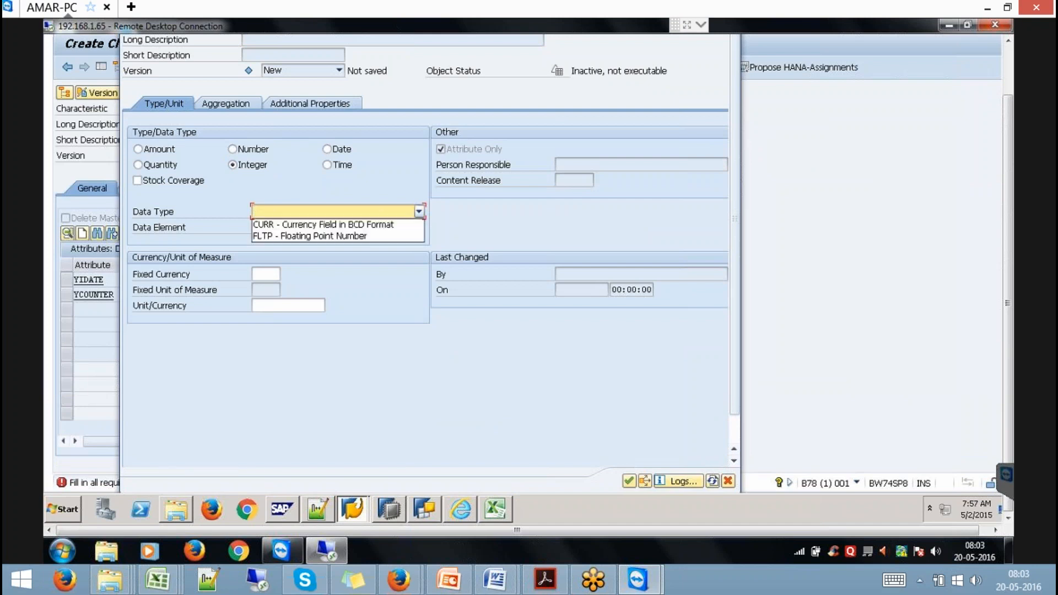
pyautogui.click(344, 225)
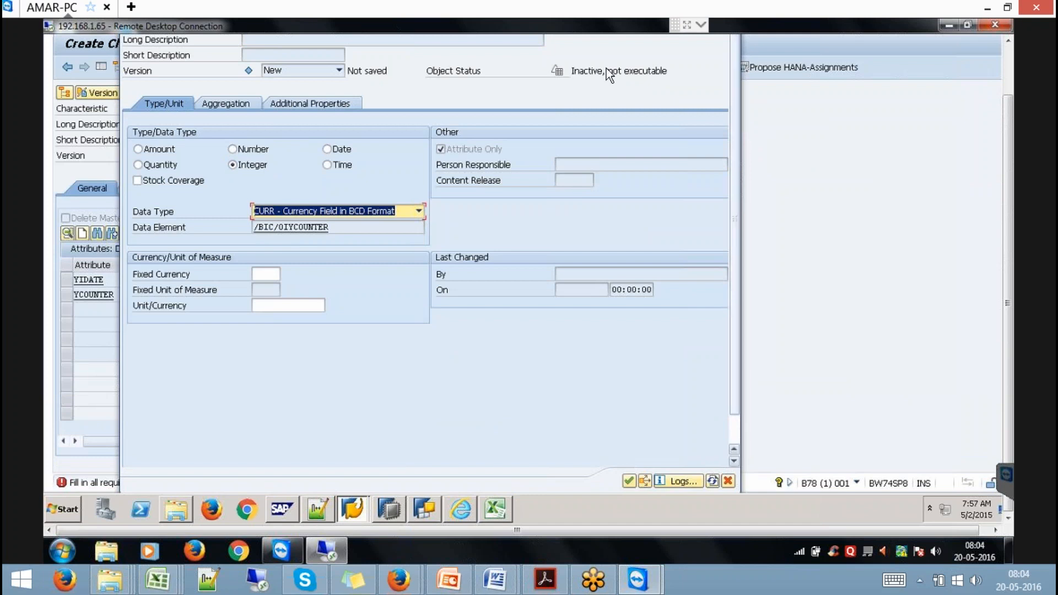
pyautogui.click(1007, 64)
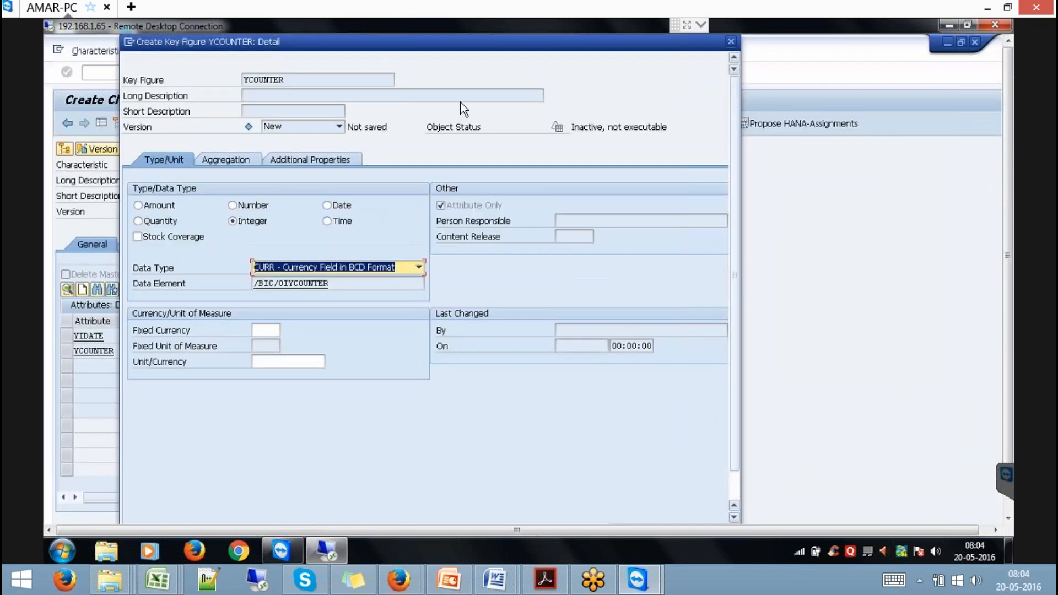
pyautogui.click(731, 41)
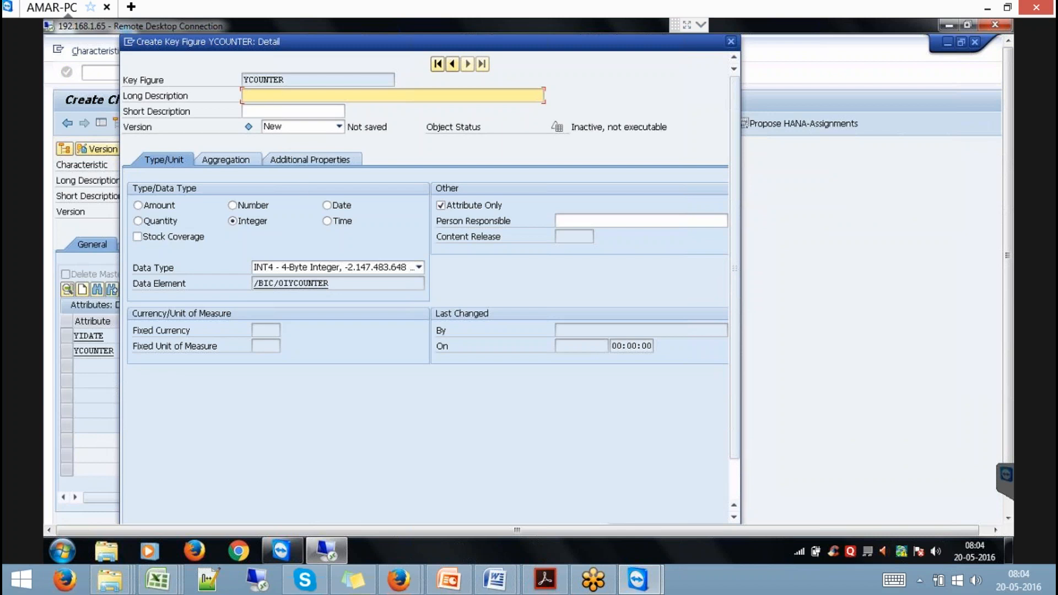
pyautogui.write('XDFAGD')
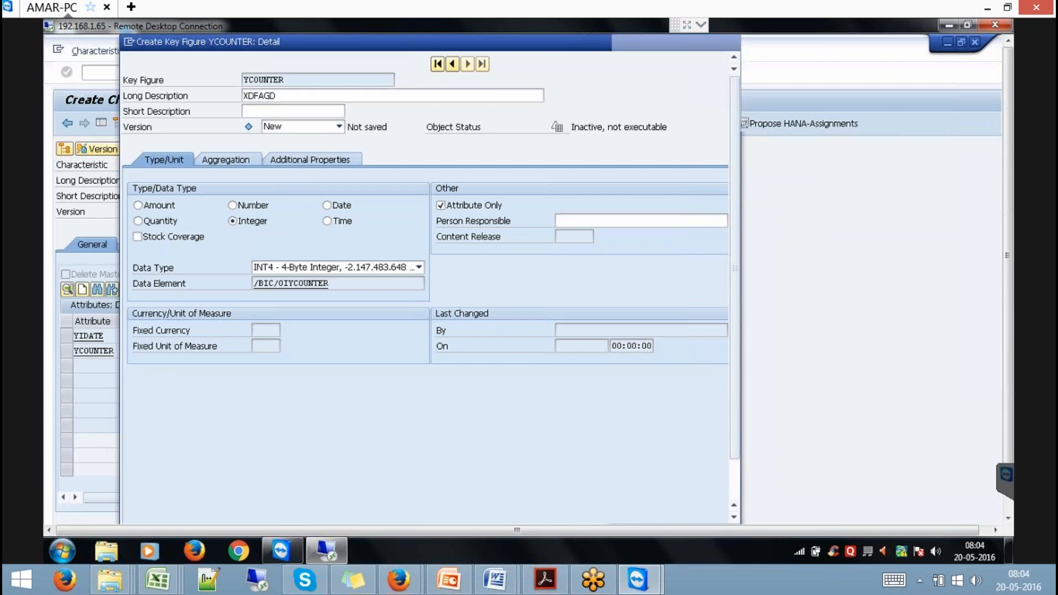
pyautogui.press('Return')
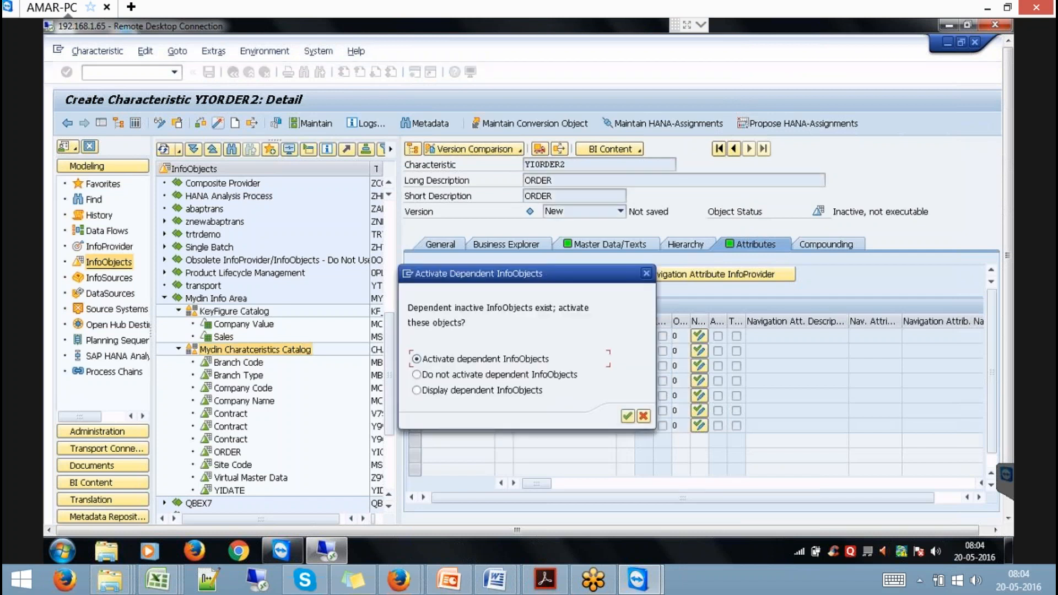
# - Activate YIORDER2 with its dependent YCOUNTER key figure, then show favourite InfoAreas
pyautogui.click(627, 415)
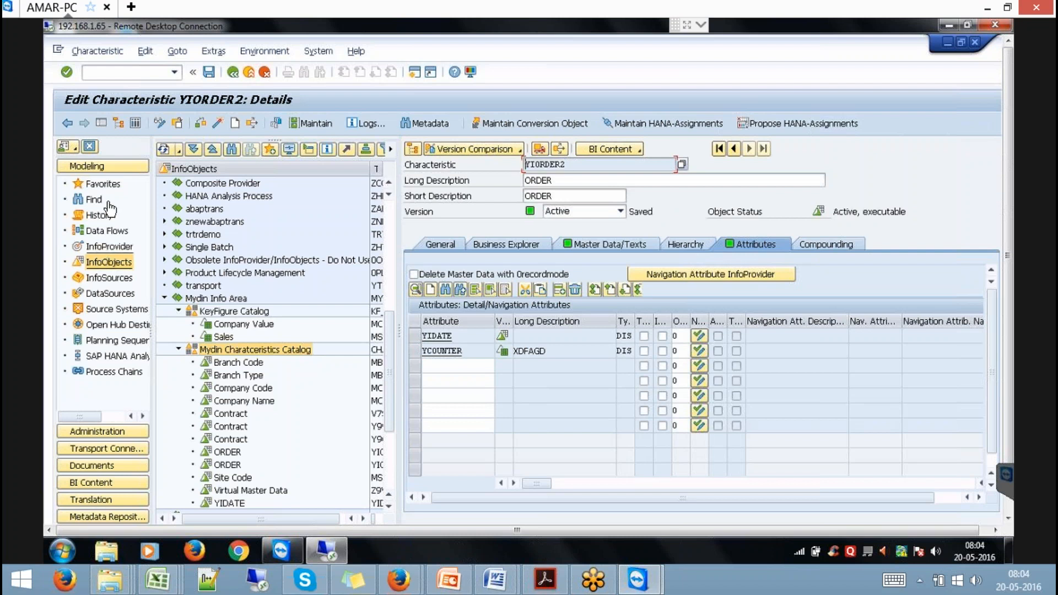
pyautogui.click(105, 186)
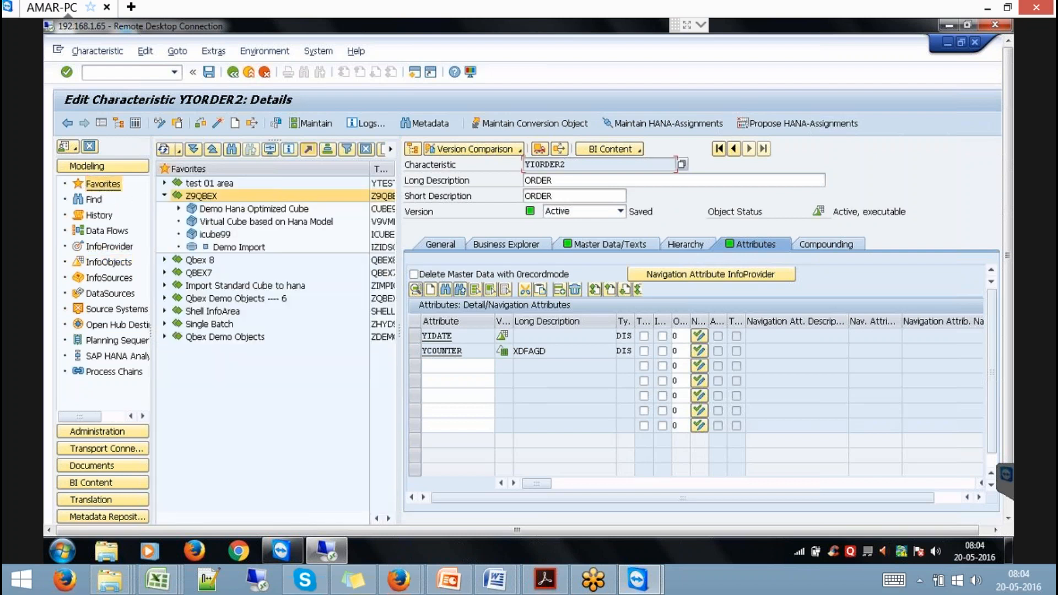
# - Insert YIORDER2 into InfoArea Z9QBEX as a characteristic InfoProvider
pyautogui.rightClick(208, 198)
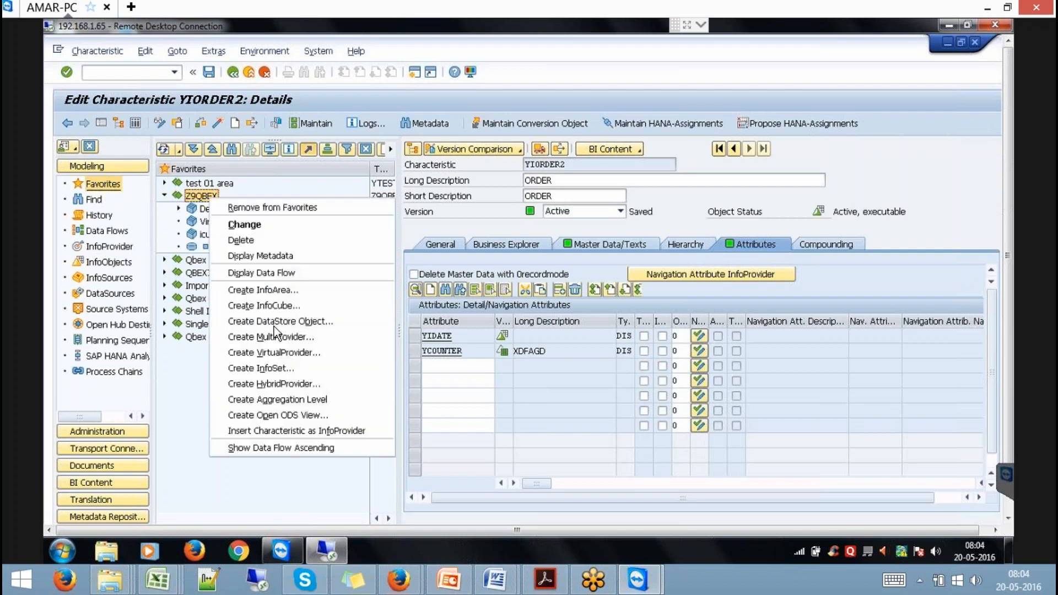
pyautogui.click(306, 430)
pyautogui.write('YIORDER2')
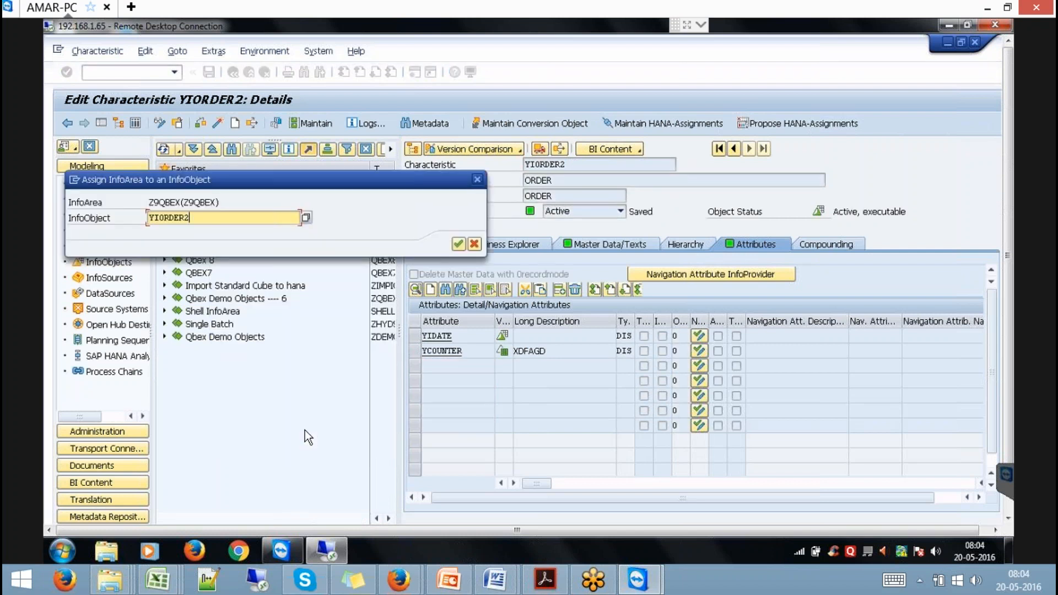
pyautogui.press('Return')
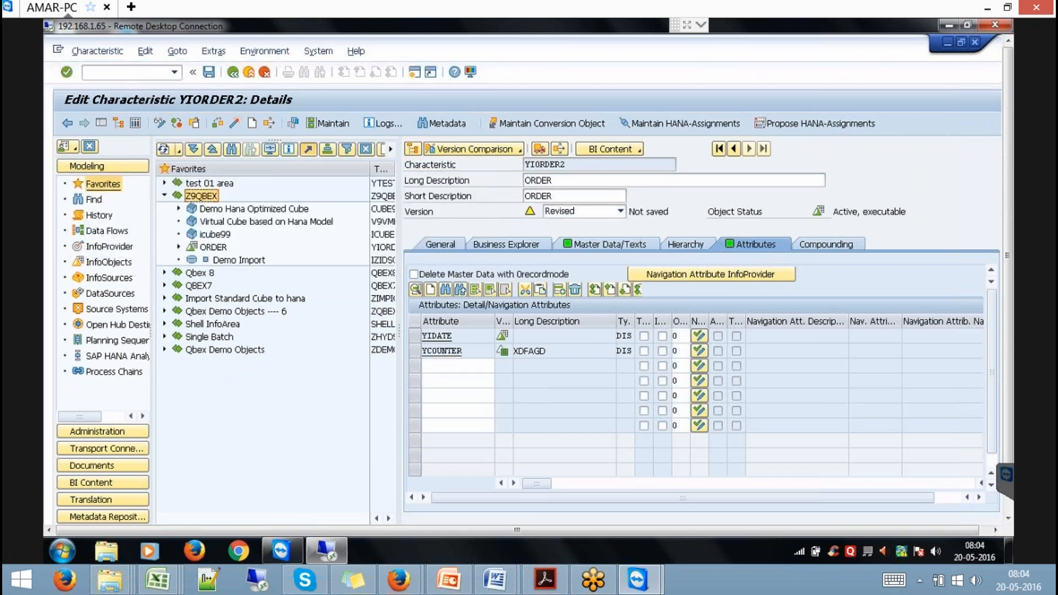
# - Save YIORDER2 with its inactive dependent InfoObjects activated and return to the Modeling overview
pyautogui.doubleClick(386, 248)
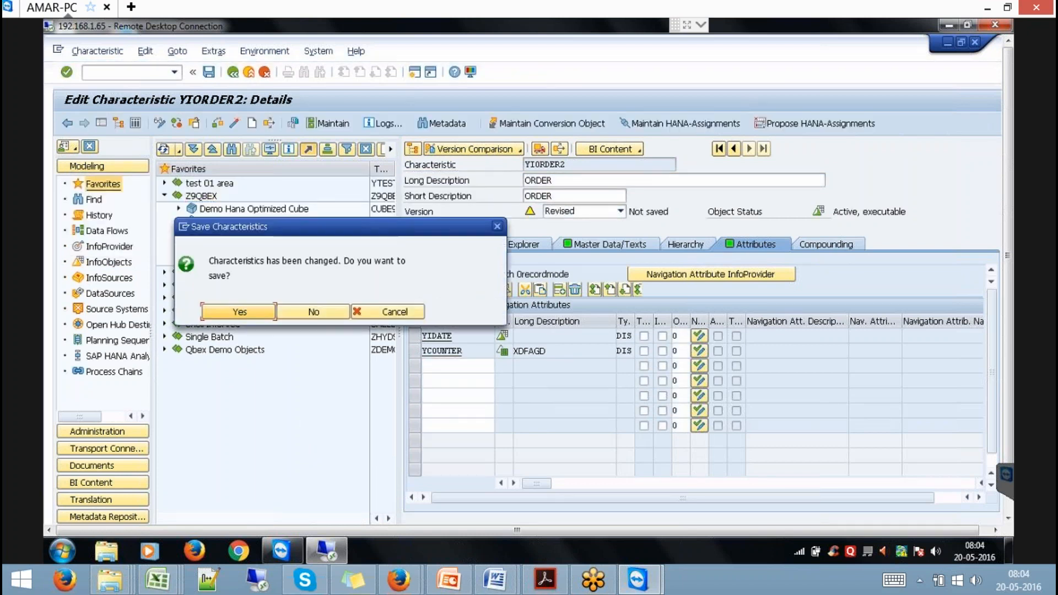
pyautogui.click(395, 311)
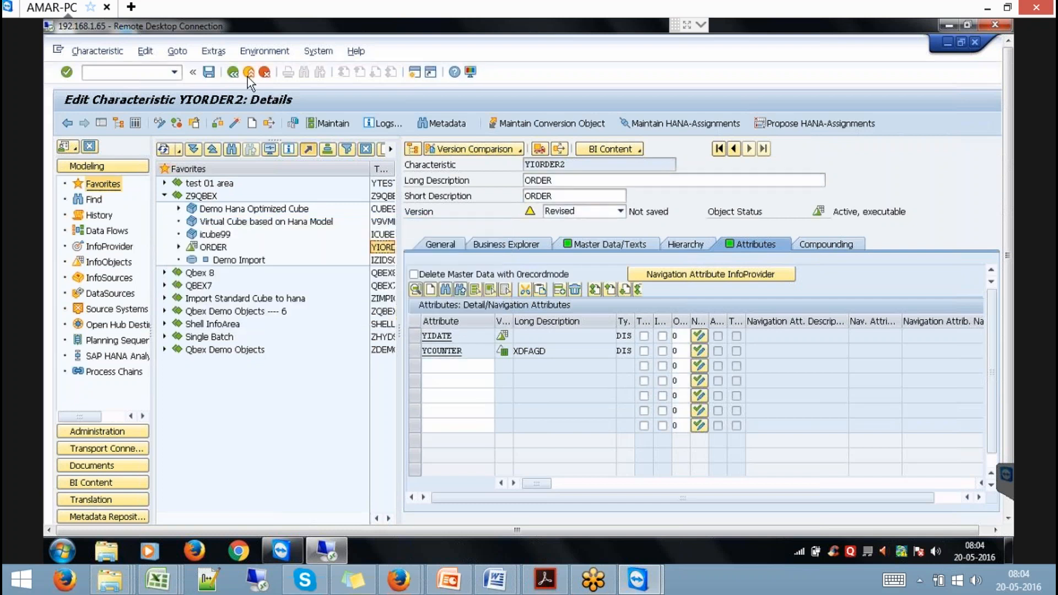
pyautogui.click(249, 76)
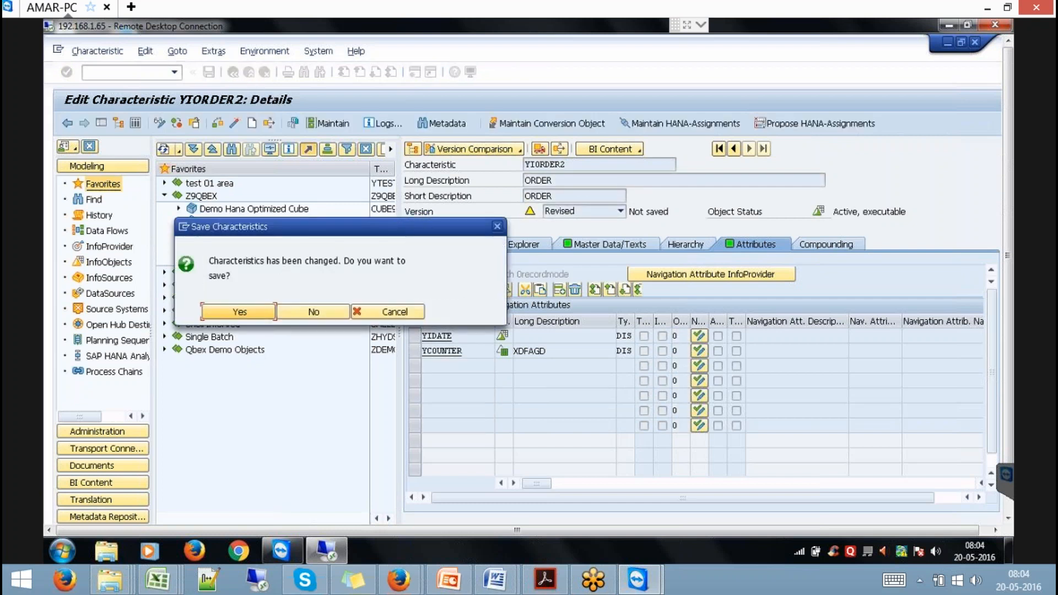
pyautogui.click(261, 309)
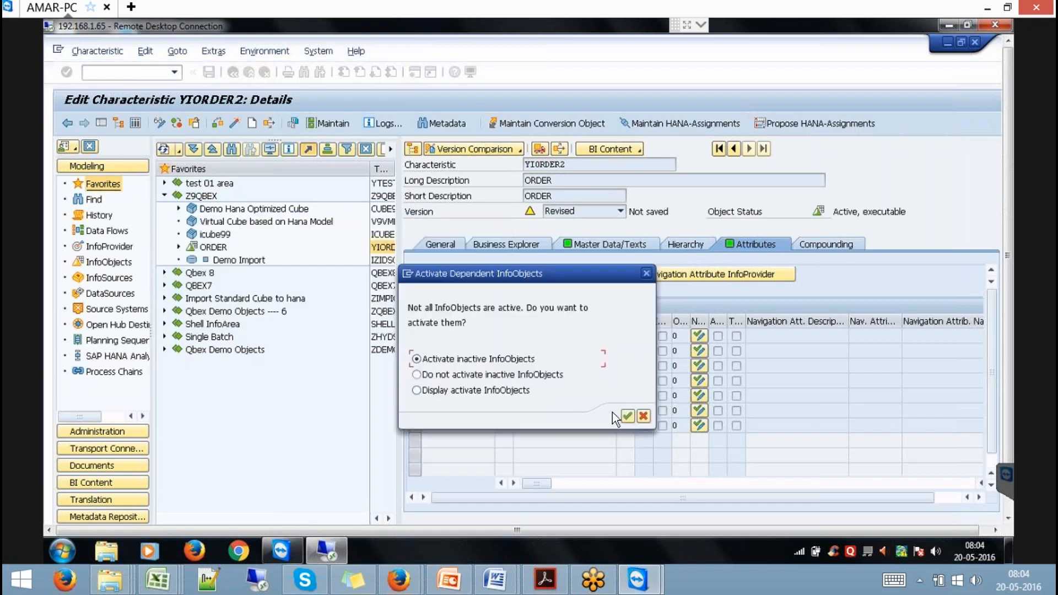
pyautogui.click(625, 415)
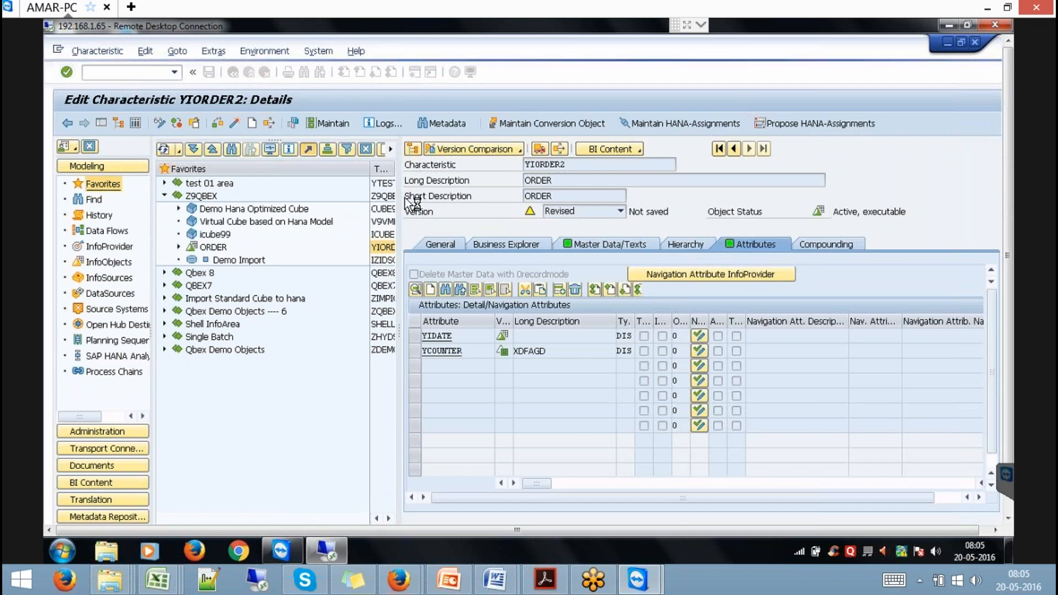
pyautogui.press('F3')
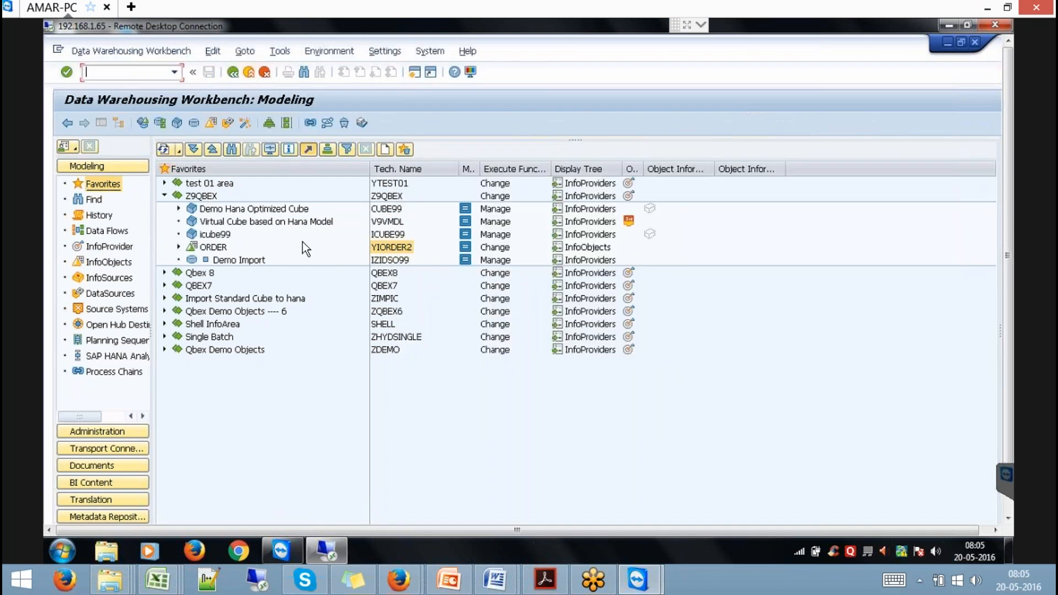
# - Open ORDER (YIORDER2) for change and untick External SAP HANA View for Master Data
pyautogui.rightClick(215, 245)
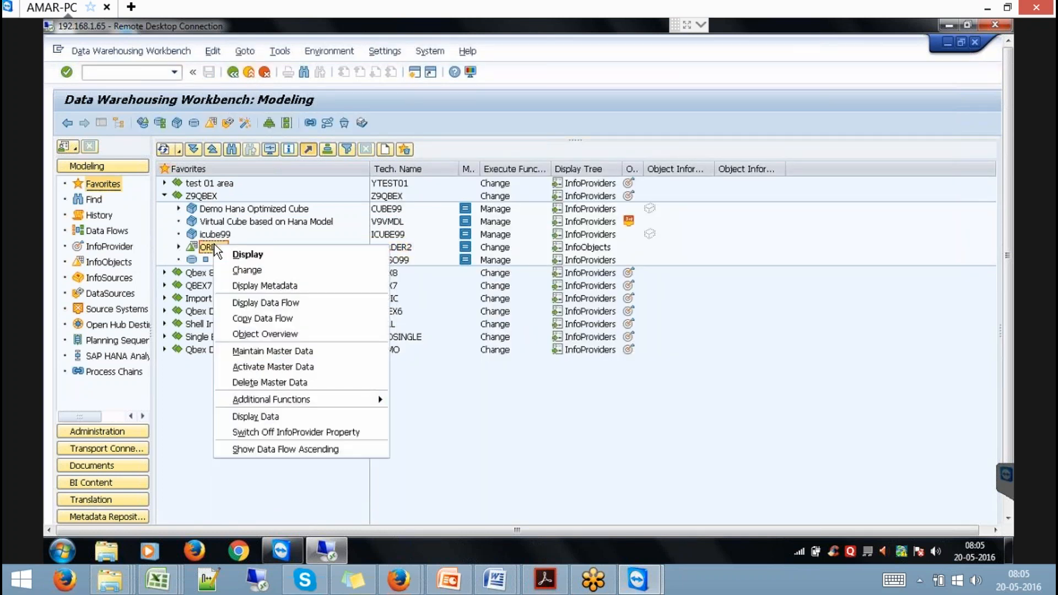
pyautogui.click(266, 268)
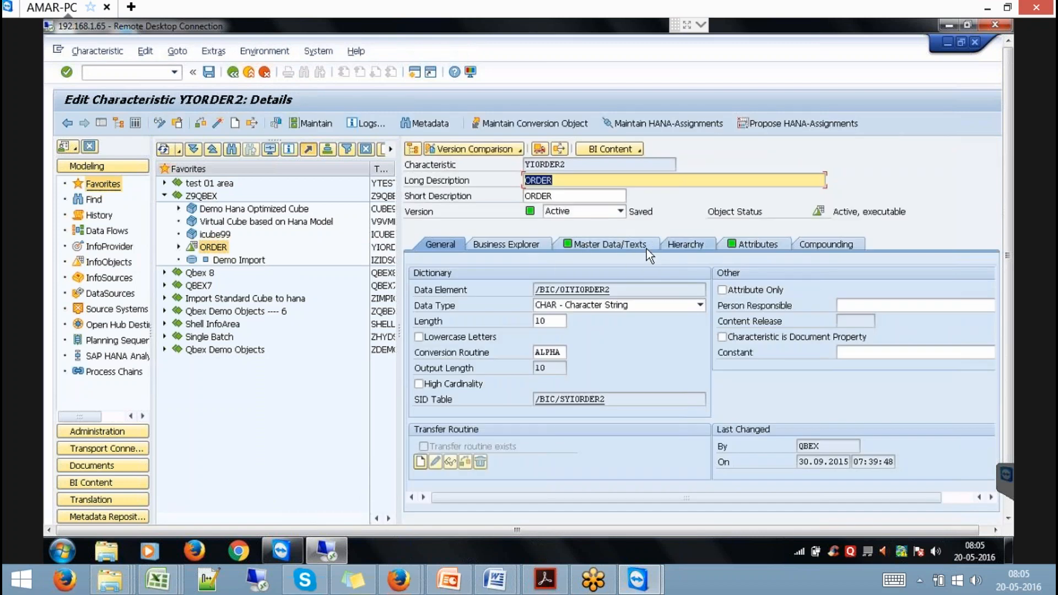
pyautogui.click(645, 247)
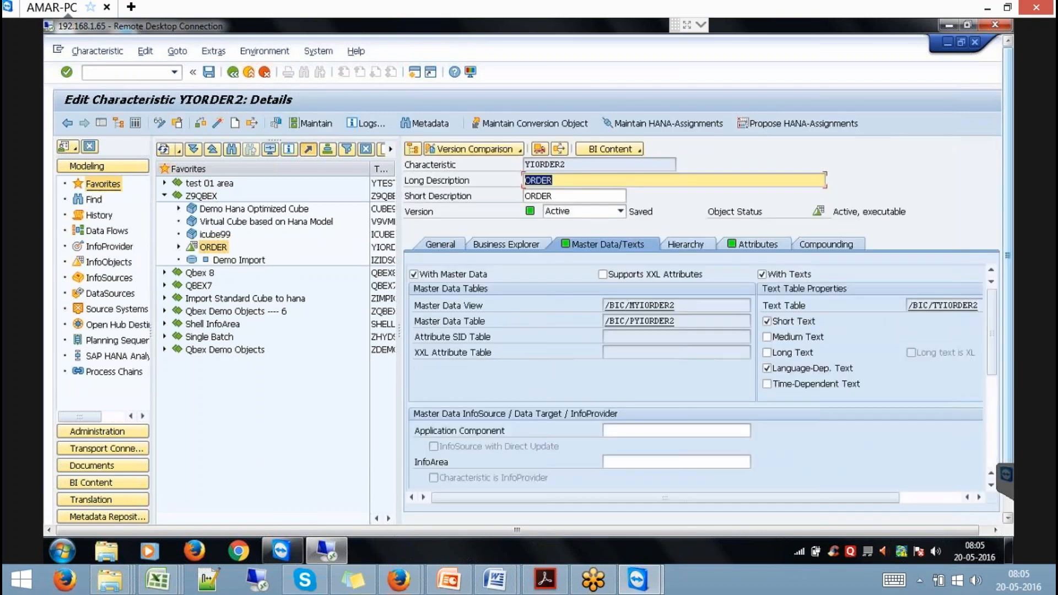
pyautogui.click(991, 387)
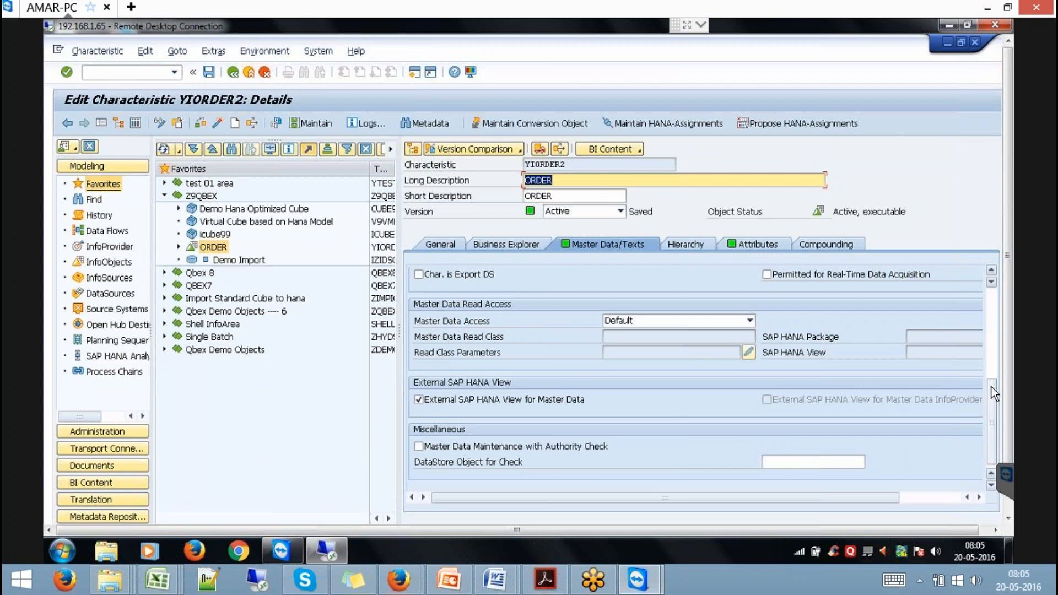
pyautogui.click(546, 400)
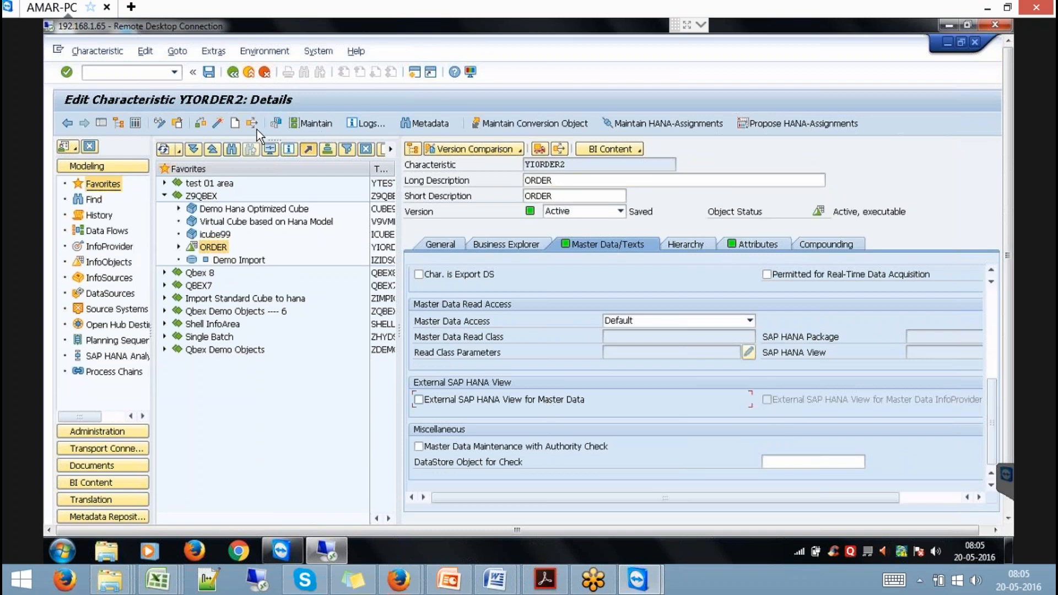
pyautogui.click(219, 126)
# - Reopen the Modeling workbench with /NRSA1
pyautogui.click(129, 73)
pyautogui.write('/NRSA1')
pyautogui.press('Return')
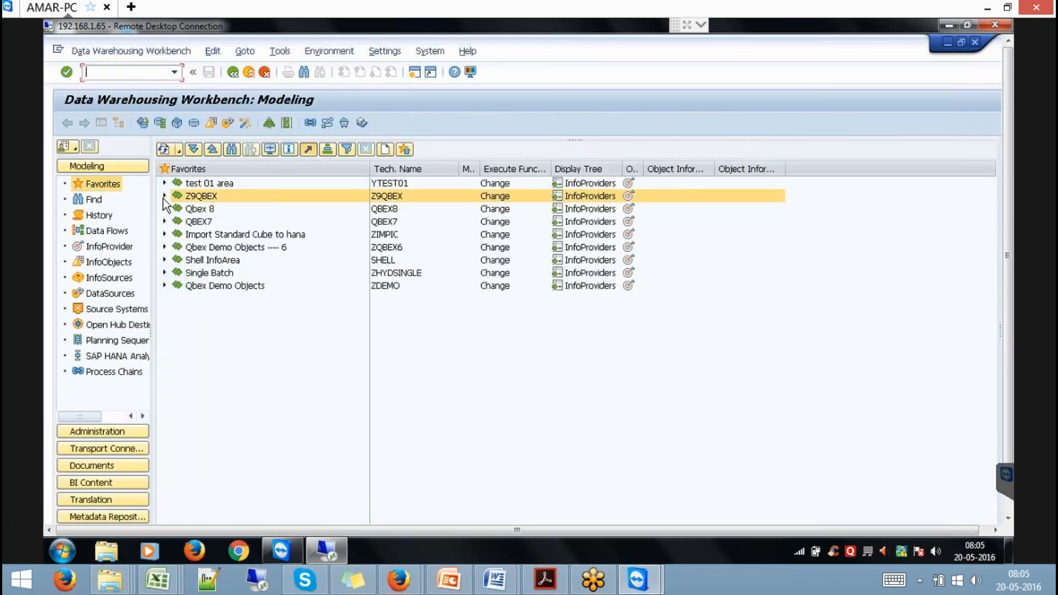
# - Insert YIORDER2 as a characteristic InfoProvider into the Z9QBEX InfoArea
pyautogui.click(164, 196)
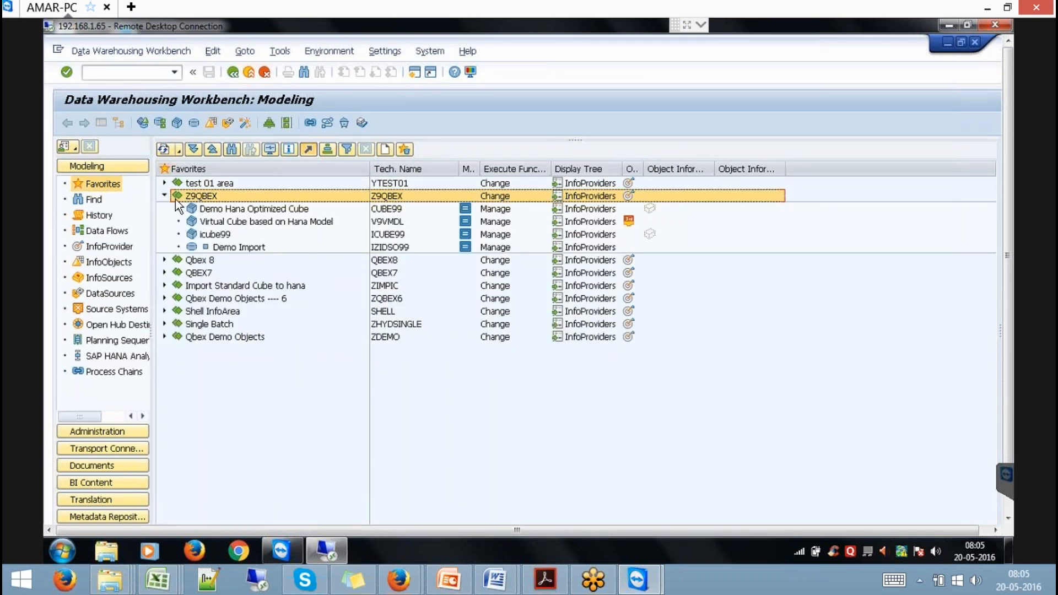
pyautogui.rightClick(203, 199)
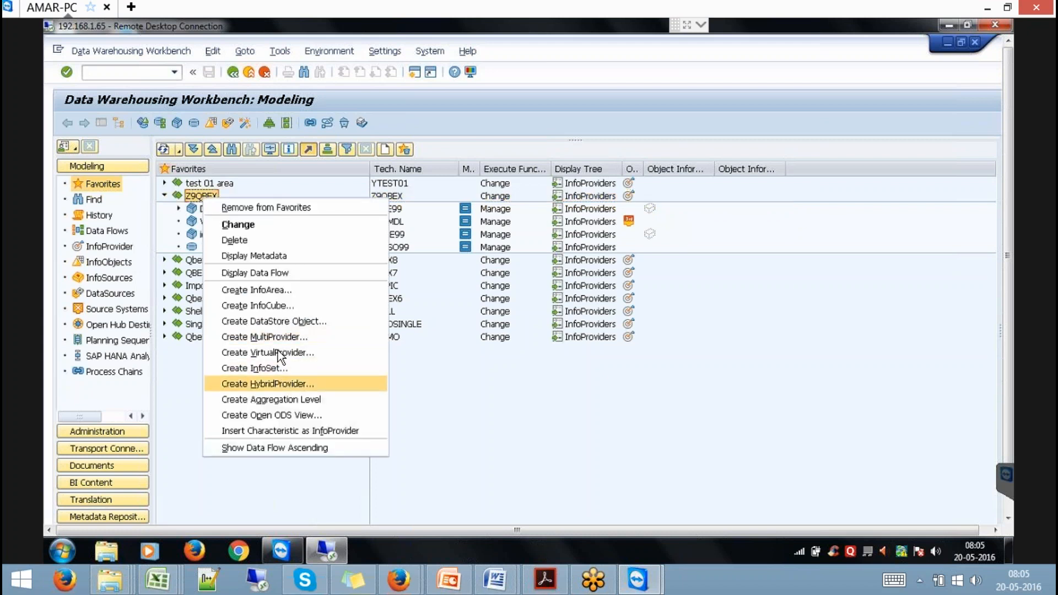
pyautogui.click(327, 433)
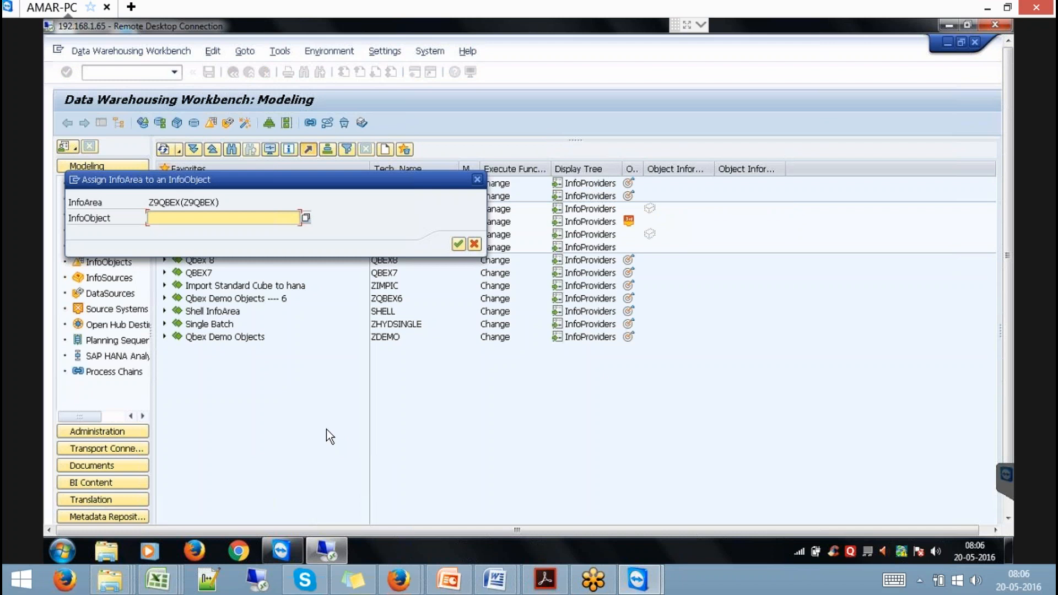
pyautogui.write('YIORDER2')
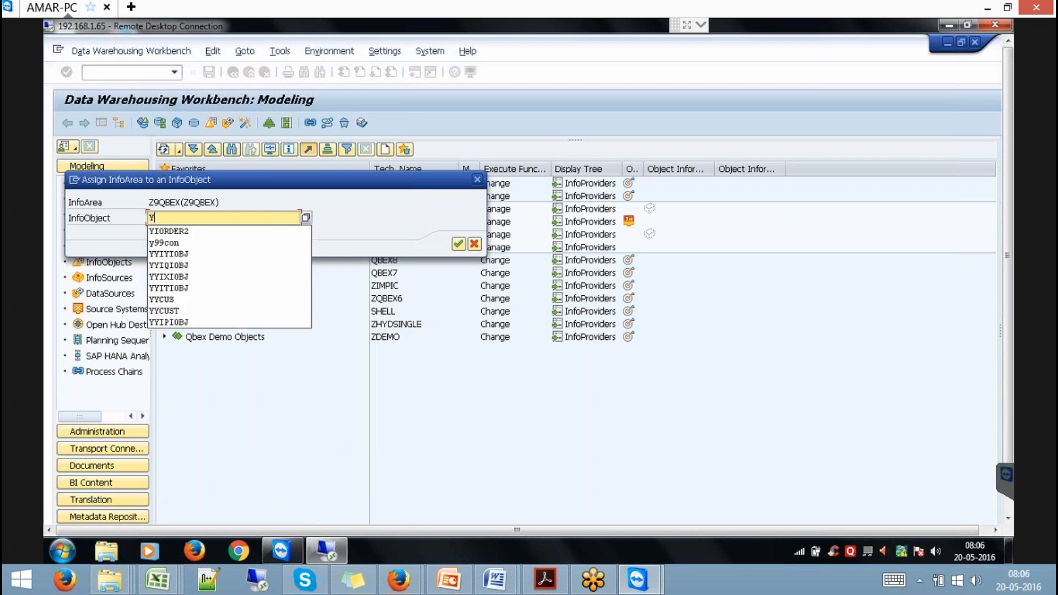
pyautogui.press('Return')
# - Open ORDER's Master Data/Texts settings in edit mode
pyautogui.click(215, 248)
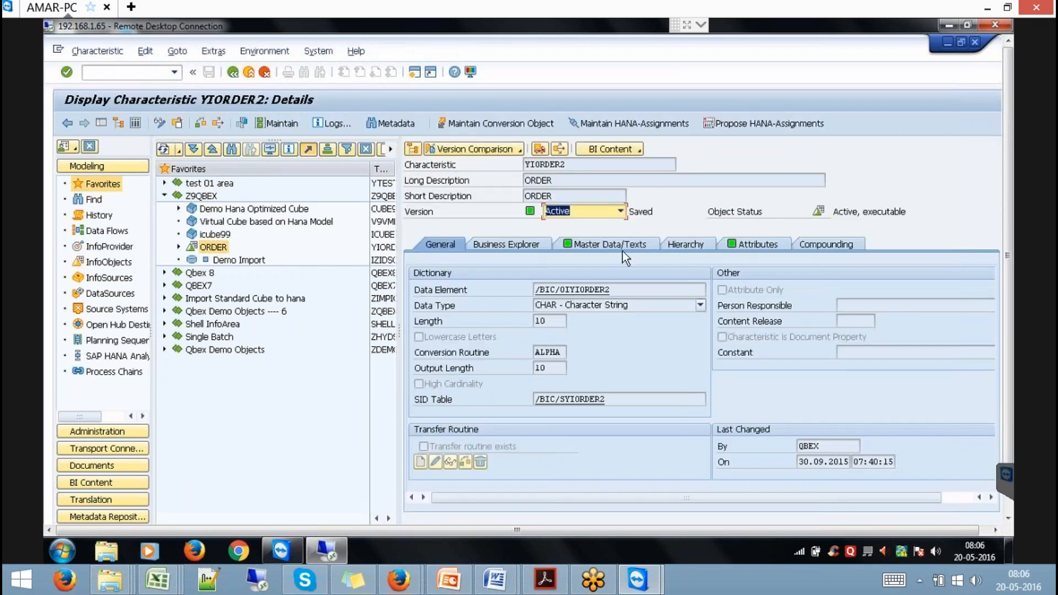
pyautogui.click(614, 241)
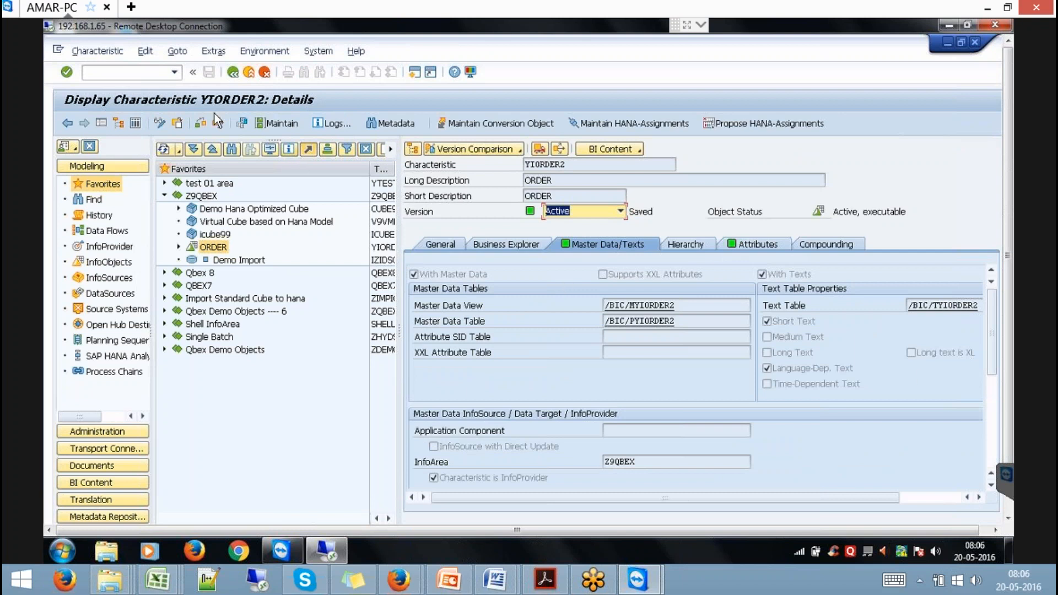
pyautogui.click(155, 124)
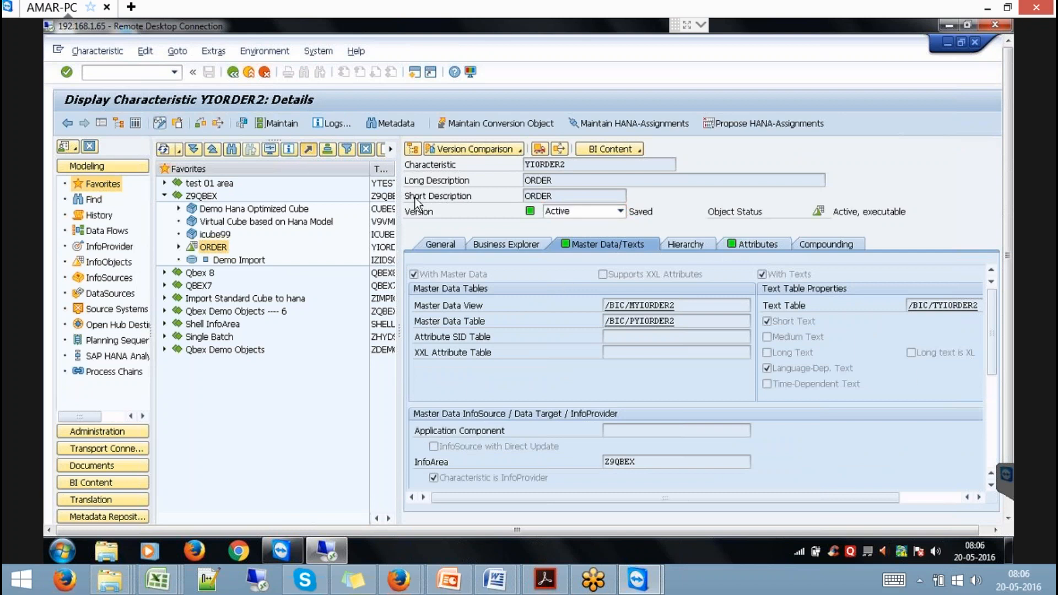
# - Tick External SAP HANA View for Master Data InfoProvider on YIORDER2 and activate it
pyautogui.click(994, 402)
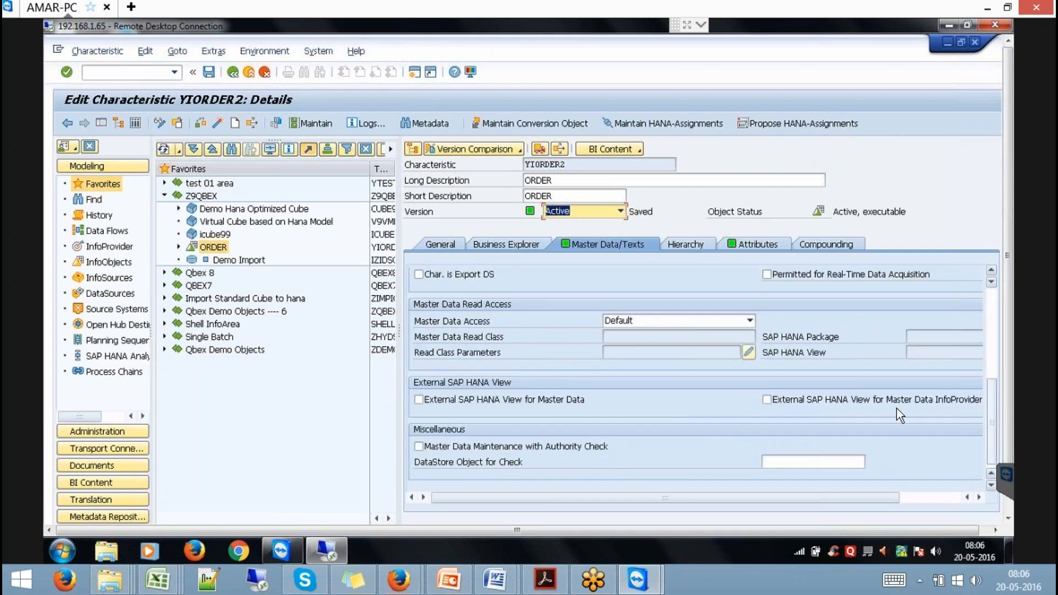
pyautogui.click(824, 401)
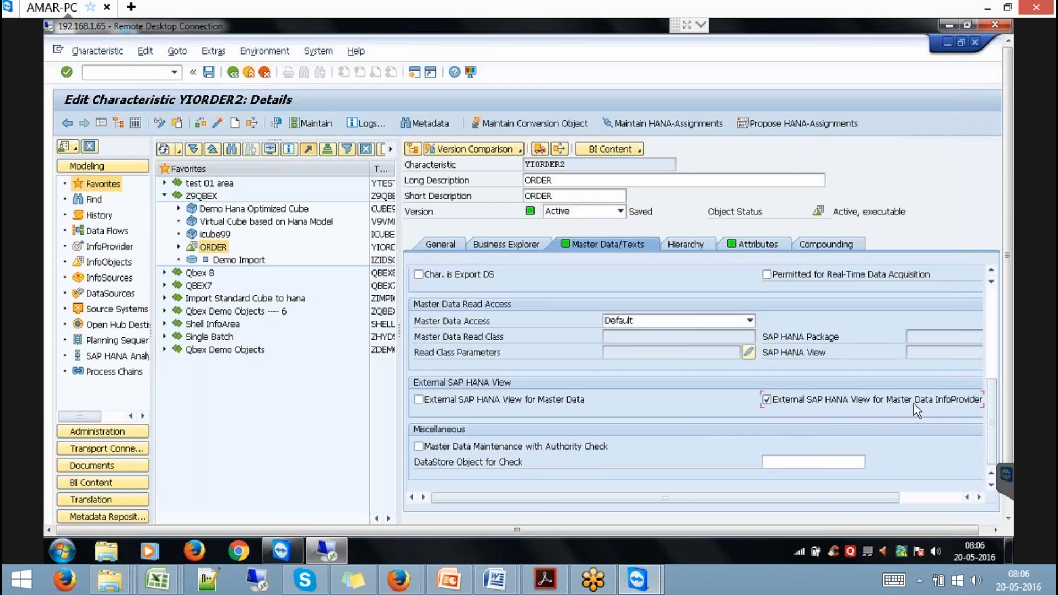
pyautogui.click(215, 123)
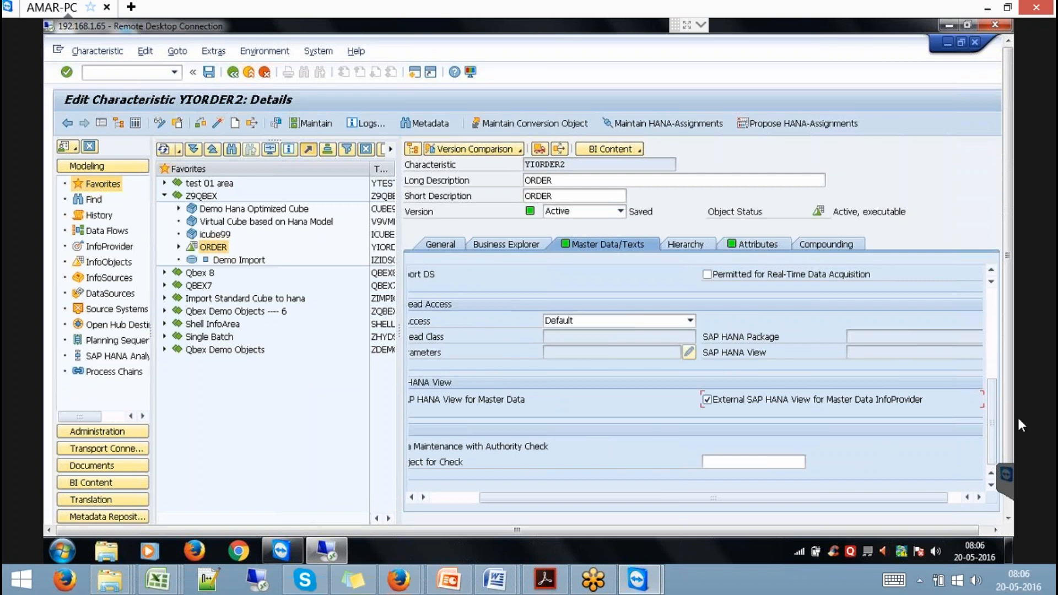
# - Switch to SAP HANA Studio and select the bw2hana package
pyautogui.moveTo(1013, 419); pyautogui.dragTo(1019, 500)
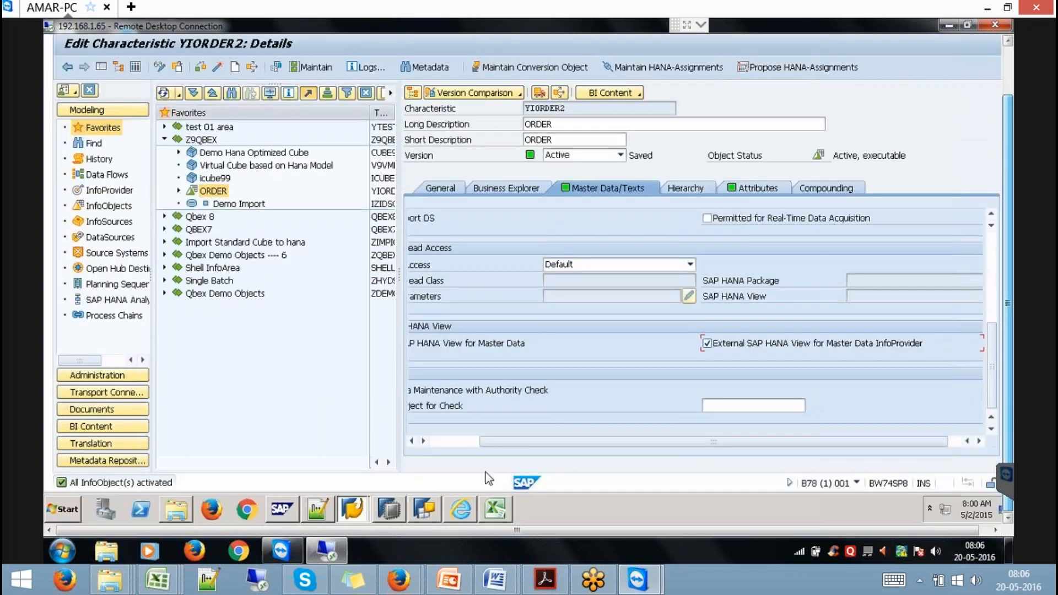
pyautogui.click(389, 508)
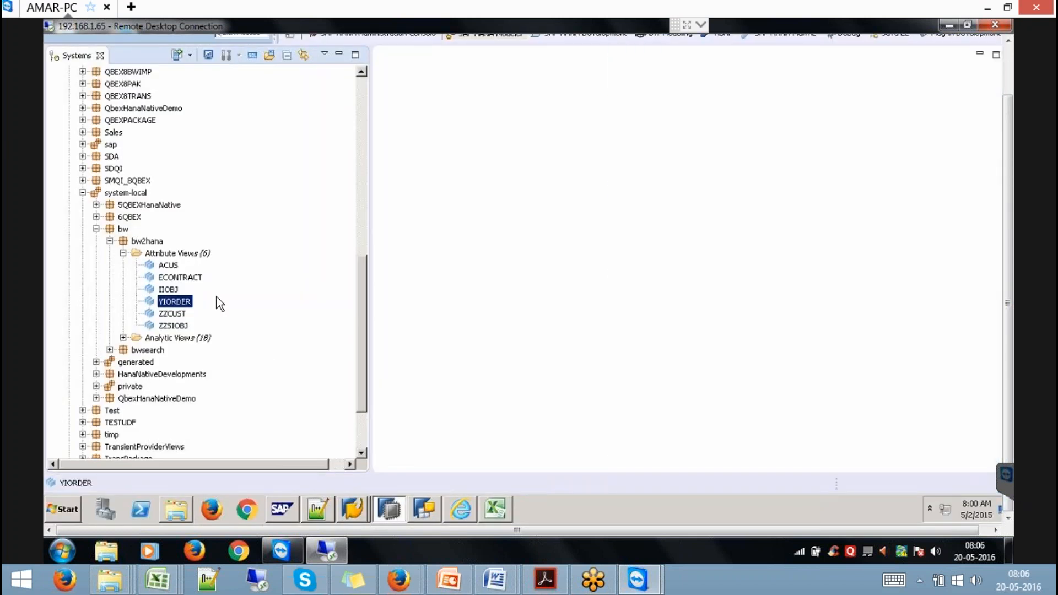
pyautogui.click(148, 243)
# - Refresh bw2hana and select the new YIORDER2_REPORTING view under Analytic Views
pyautogui.rightClick(147, 243)
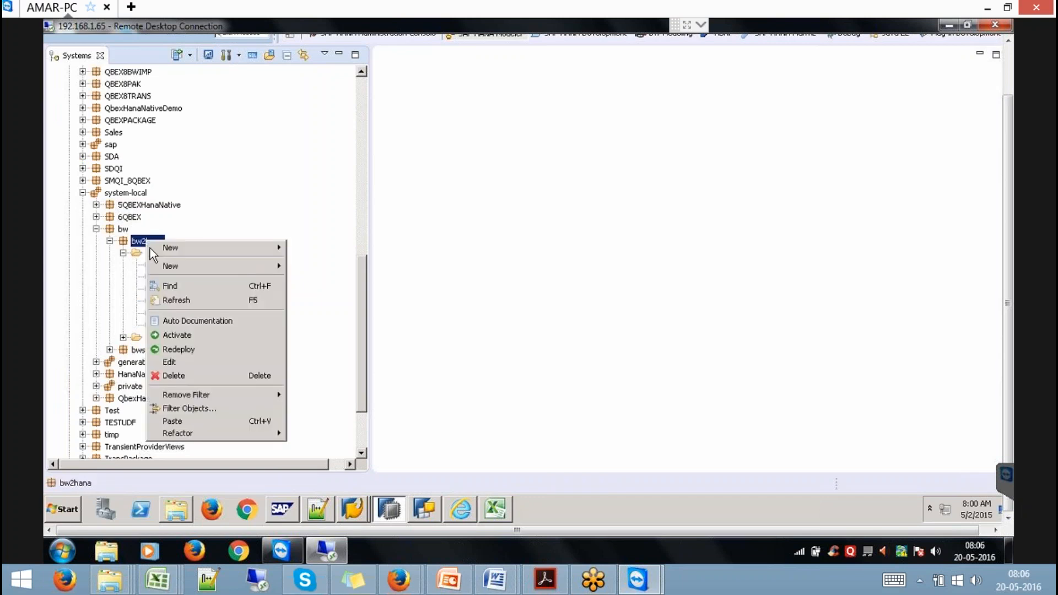
pyautogui.click(176, 301)
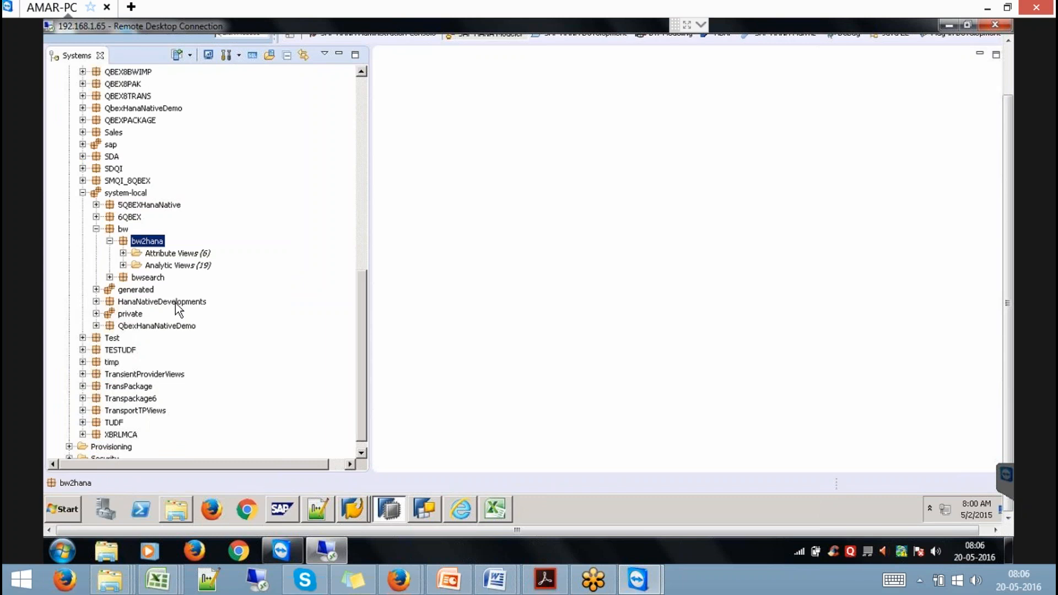
pyautogui.click(123, 265)
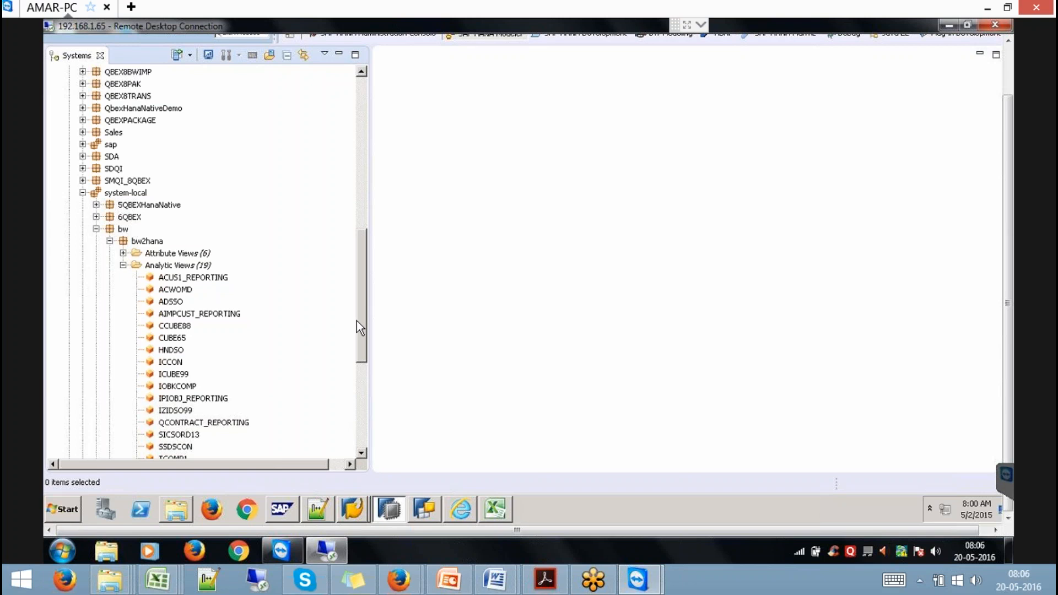
pyautogui.scroll(-3, 353, 365)
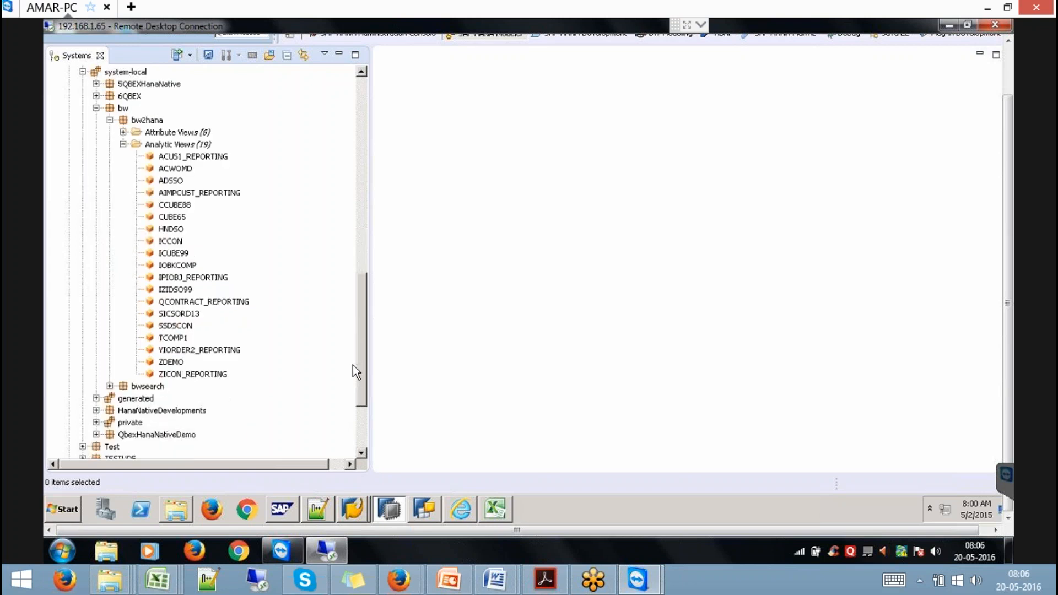
pyautogui.click(200, 350)
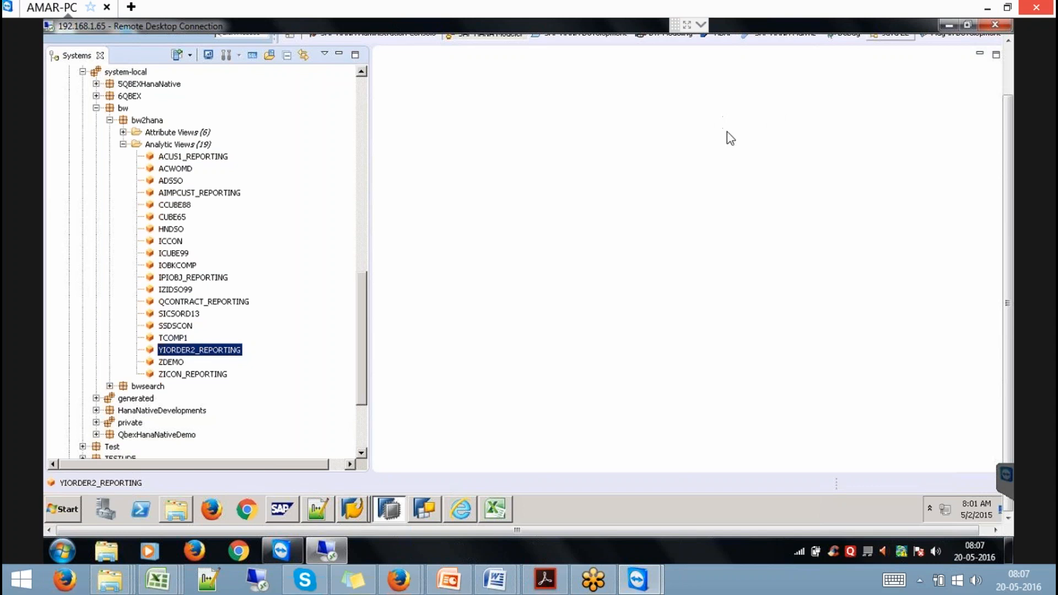
pyautogui.click(357, 508)
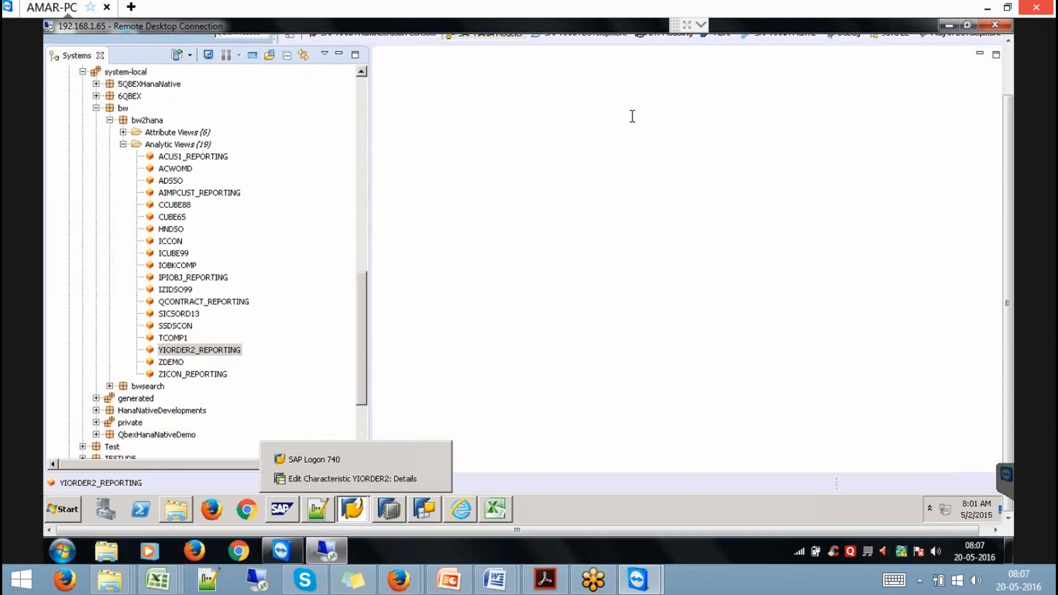
# - Leave the YIORDER2 characteristic editor and return to the Modeling overview
pyautogui.click(363, 481)
pyautogui.click(67, 66)
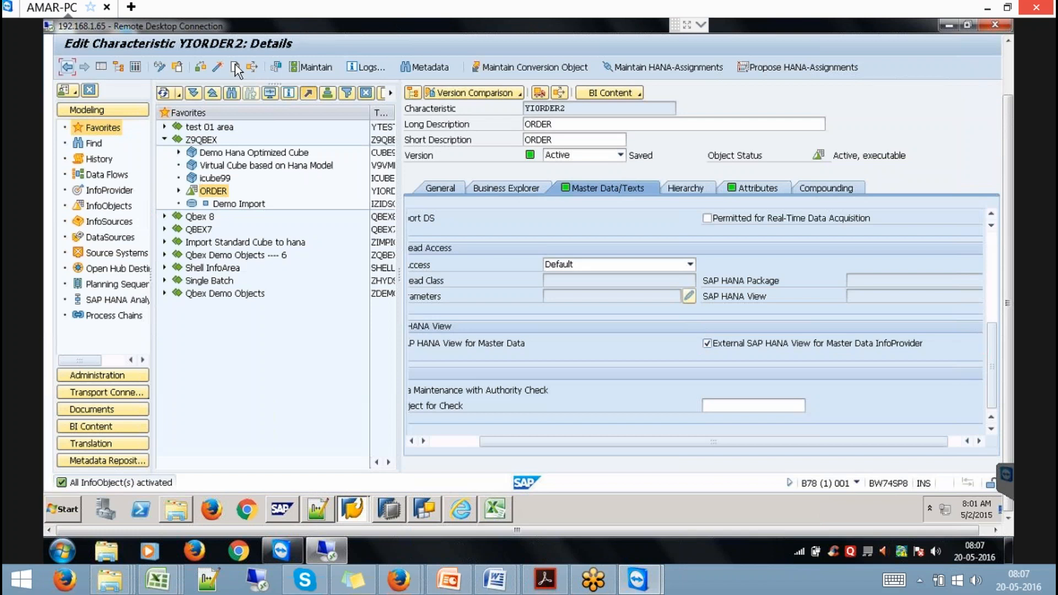
pyautogui.click(1008, 60)
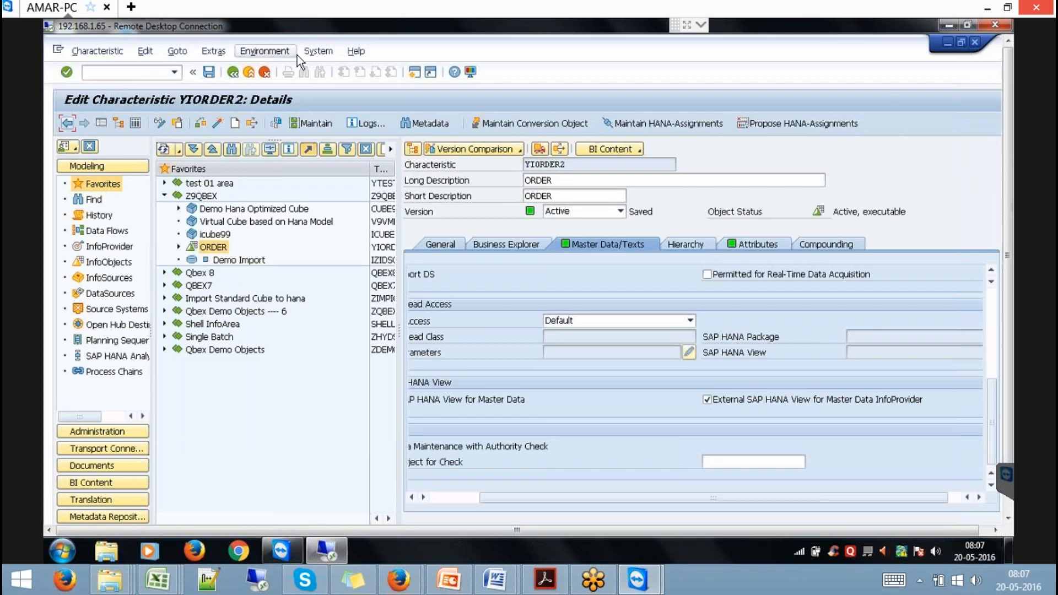
pyautogui.click(247, 72)
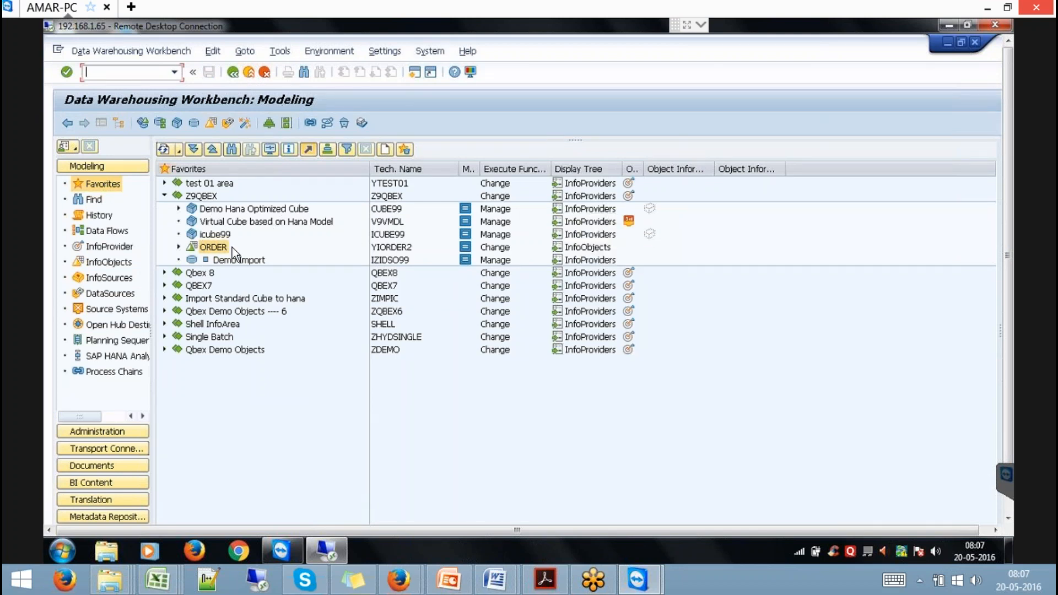
# - Start a new DataStore object in Z9QBEX, cancel it, and expand ORDER in the tree
pyautogui.rightClick(214, 195)
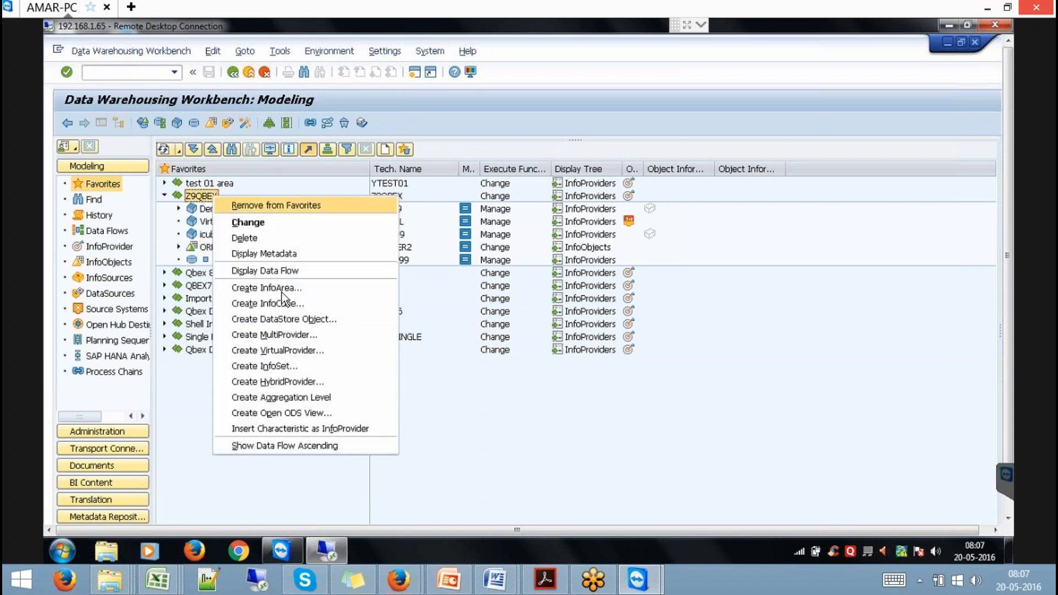
pyautogui.click(310, 319)
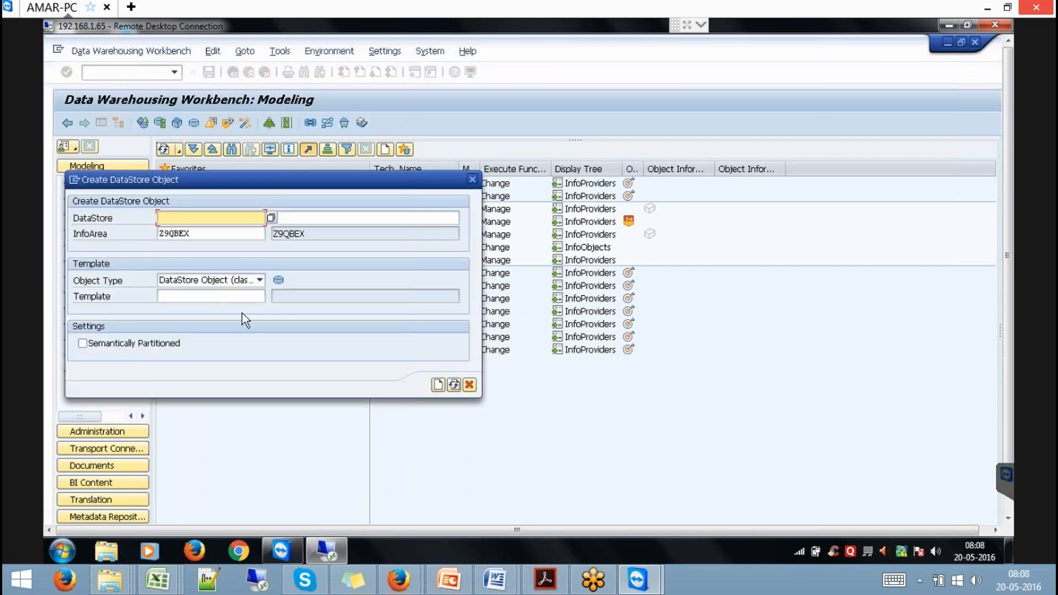
pyautogui.click(468, 384)
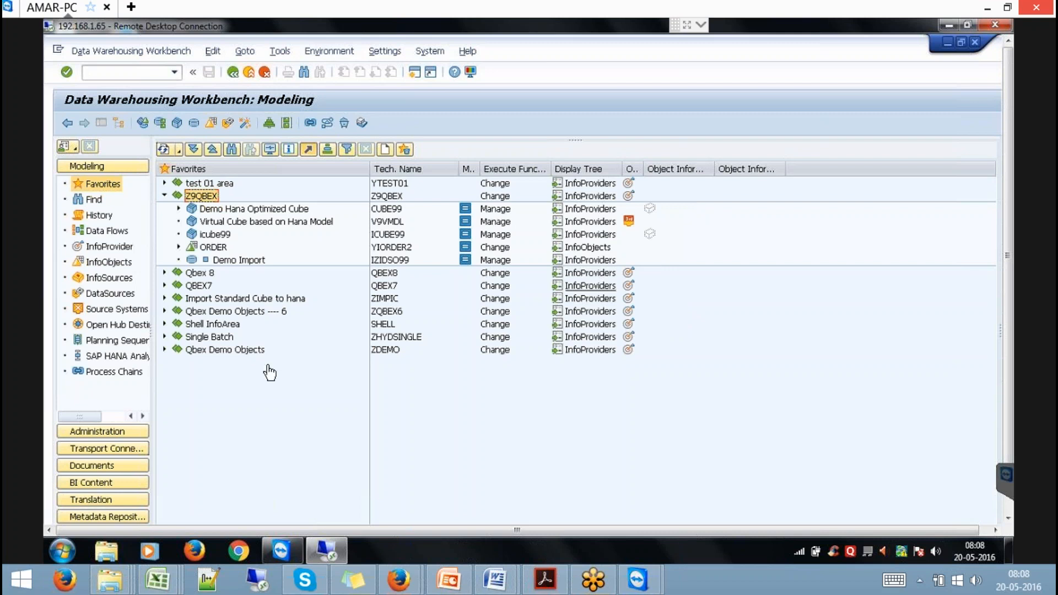
pyautogui.click(179, 247)
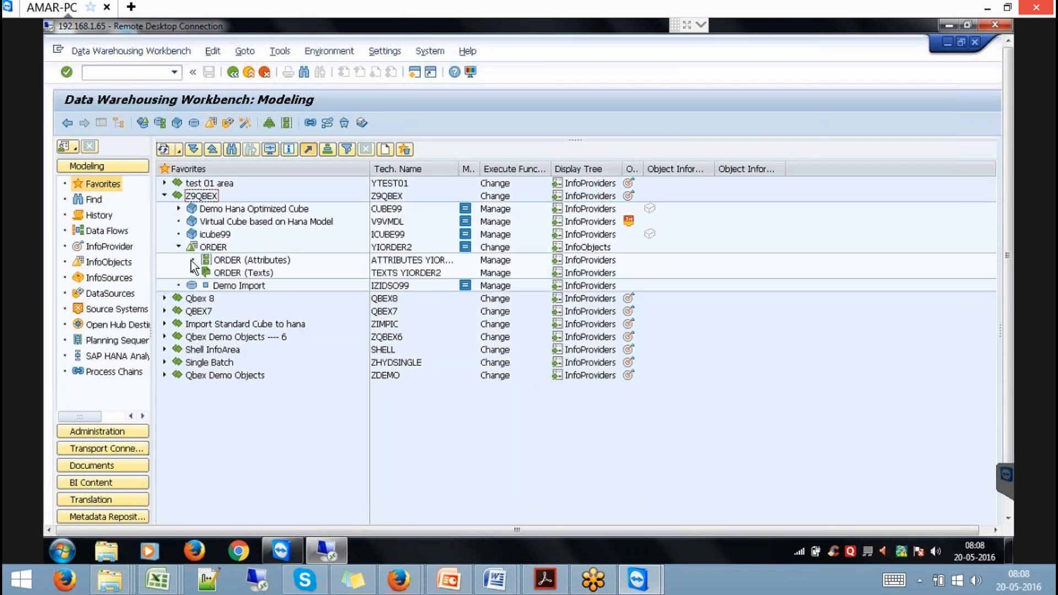
# - Create a transformation for ORDER (Attributes) with InfoObject YIORDER as its source
pyautogui.rightClick(262, 262)
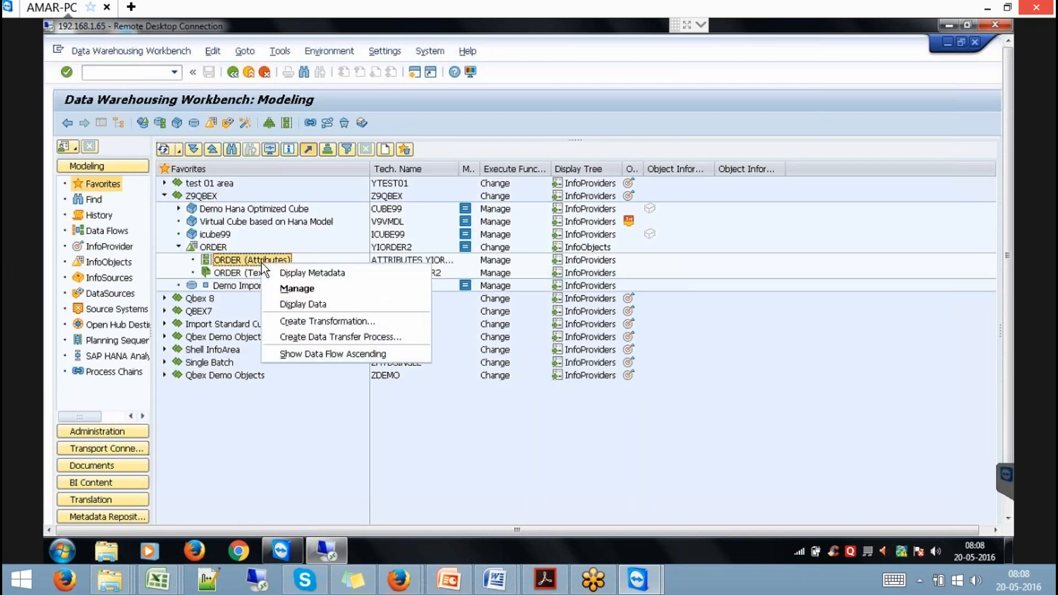
pyautogui.click(322, 322)
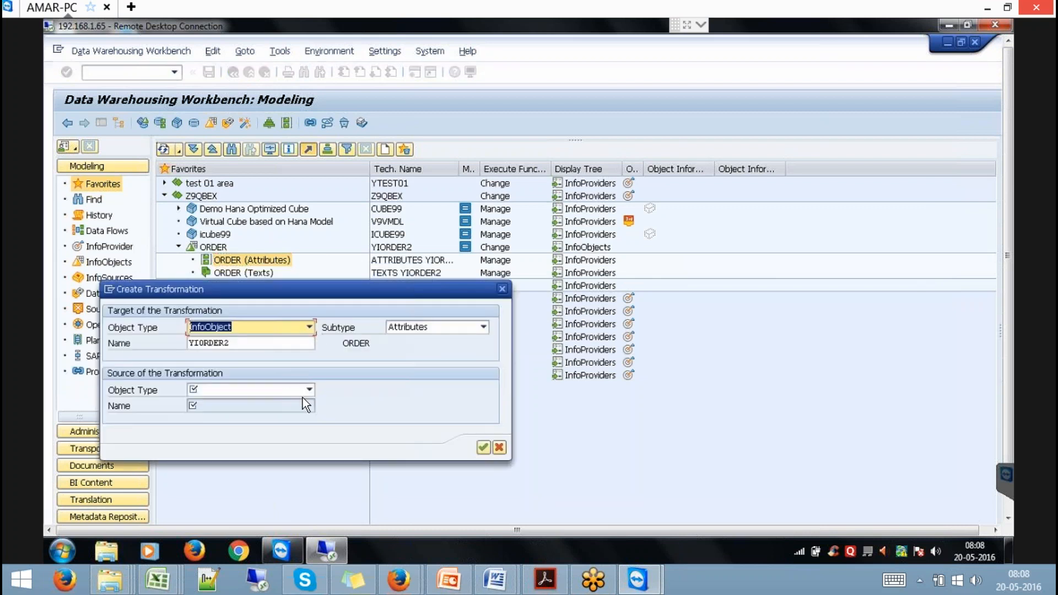
pyautogui.click(308, 390)
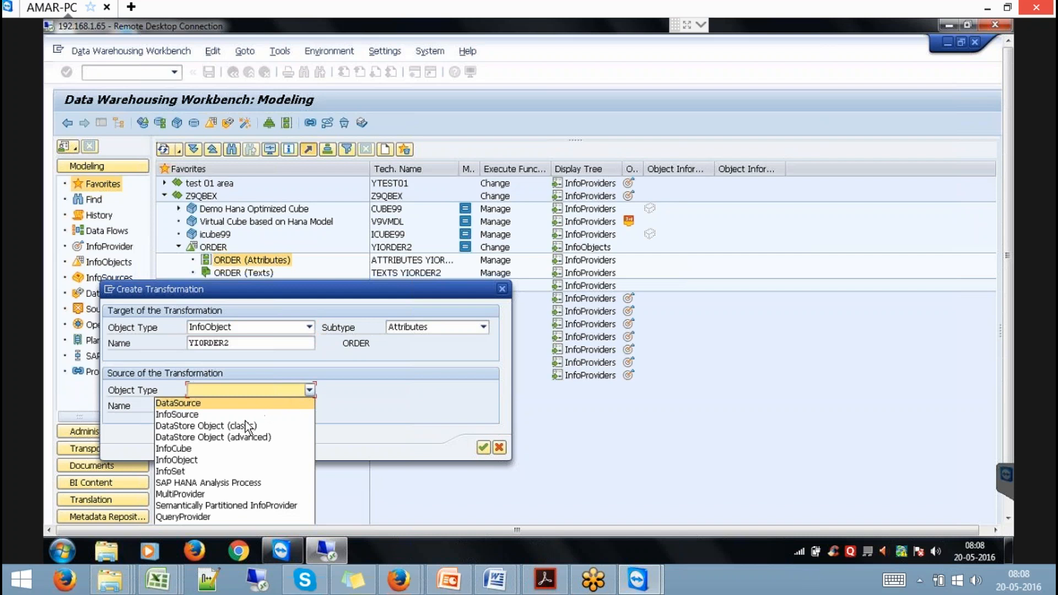
pyautogui.click(204, 460)
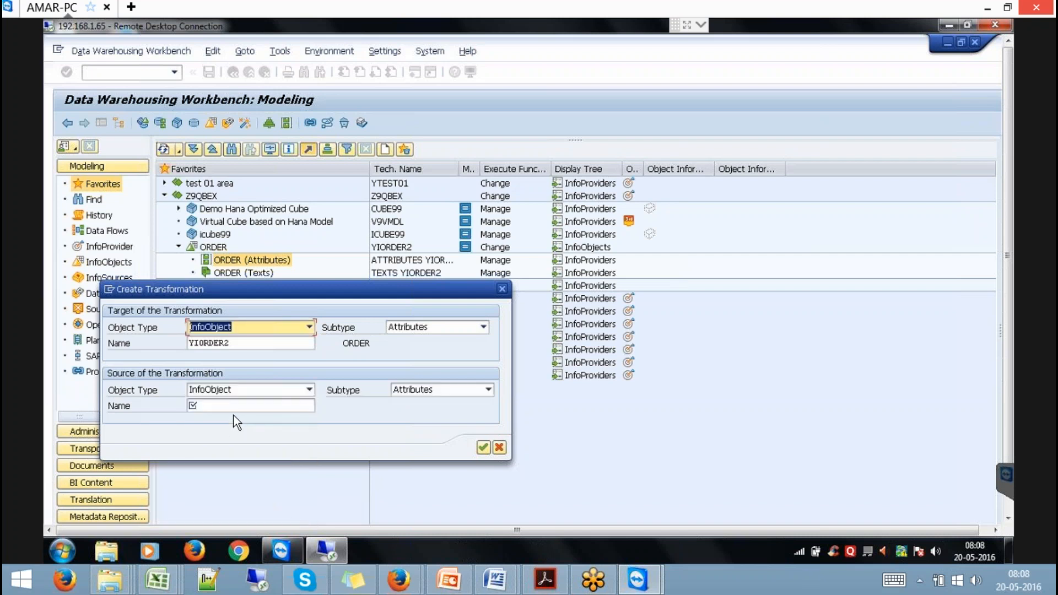
pyautogui.click(235, 405)
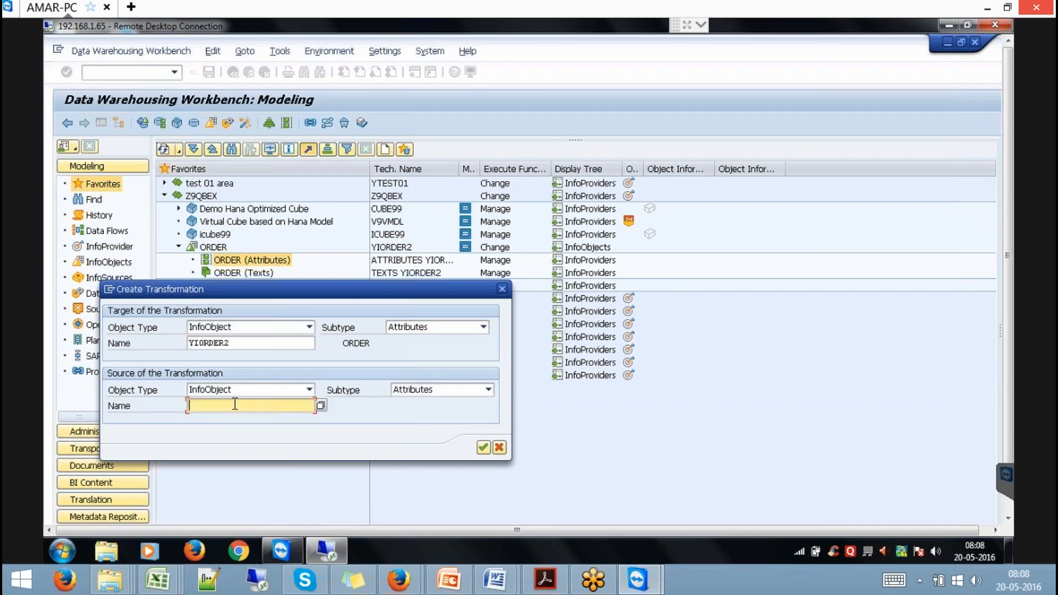
pyautogui.write('Y')
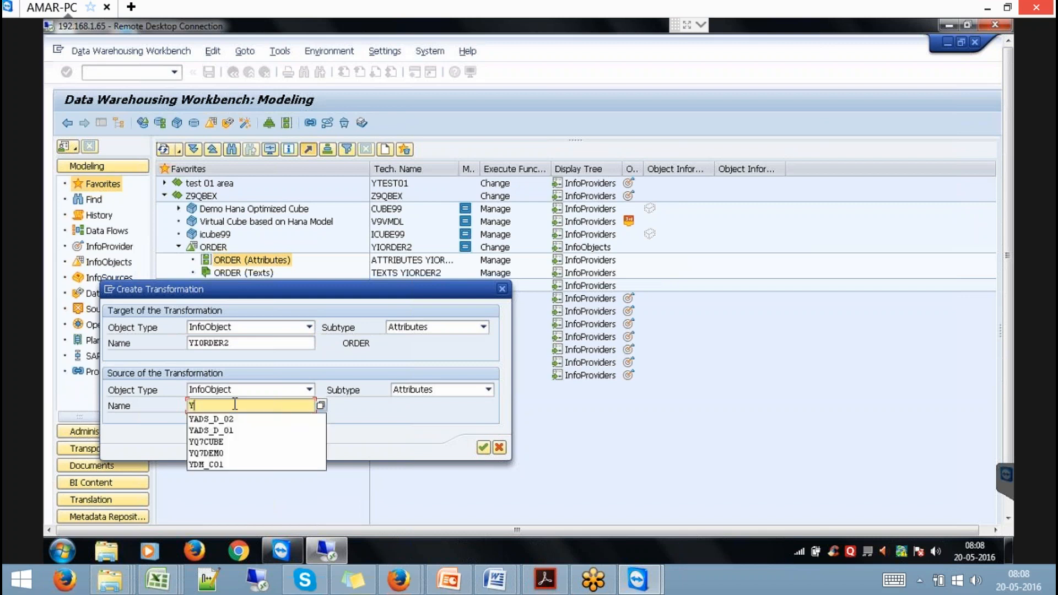
pyautogui.write('IORDER')
pyautogui.press('Return')
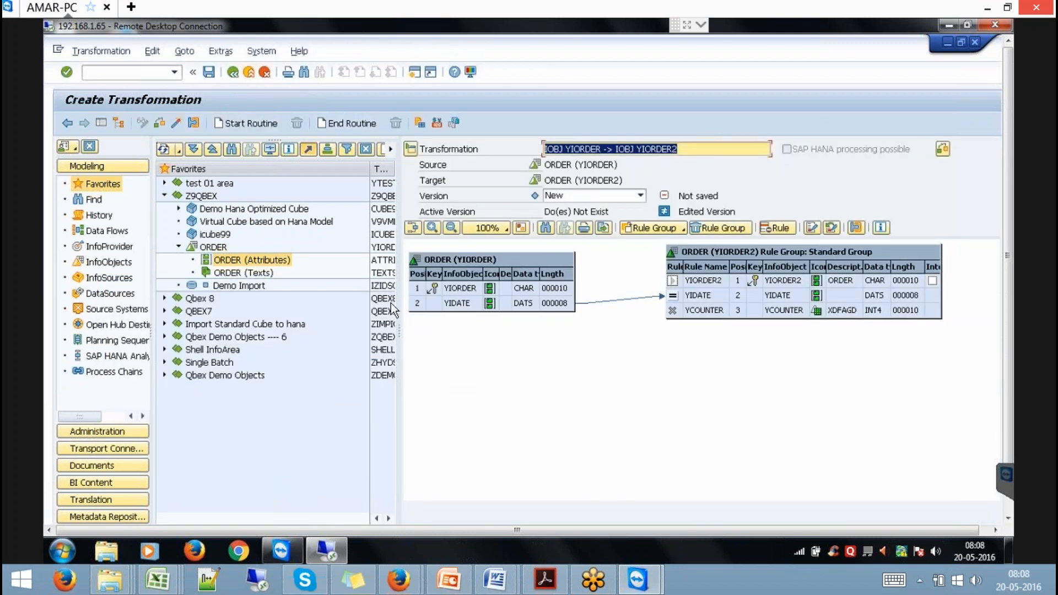
# - Activate the YIORDER→YIORDER2 transformation, dismiss the warning log, and return to the tree
pyautogui.click(174, 123)
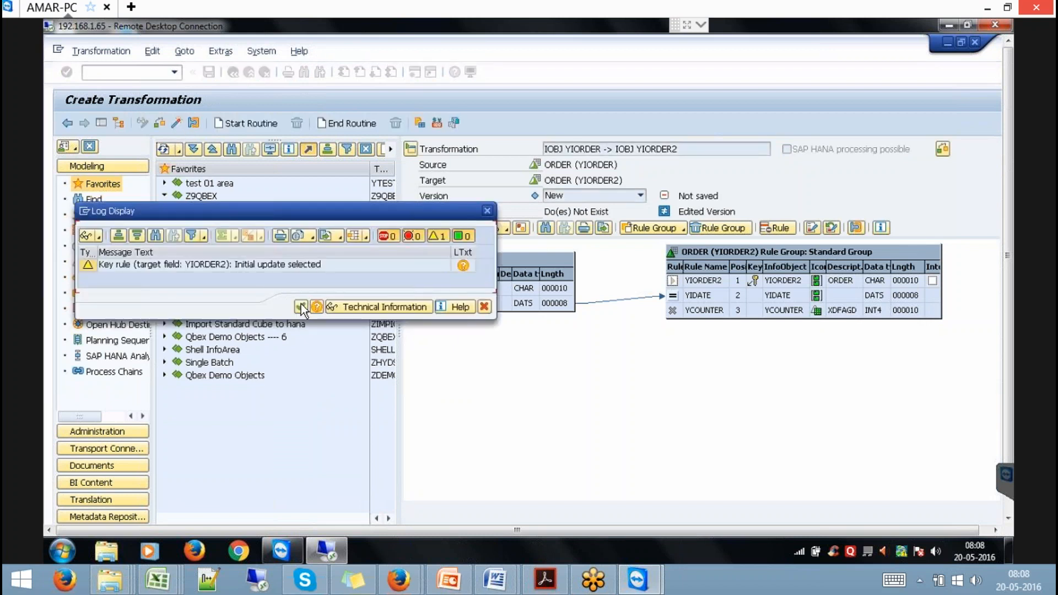
pyautogui.click(301, 307)
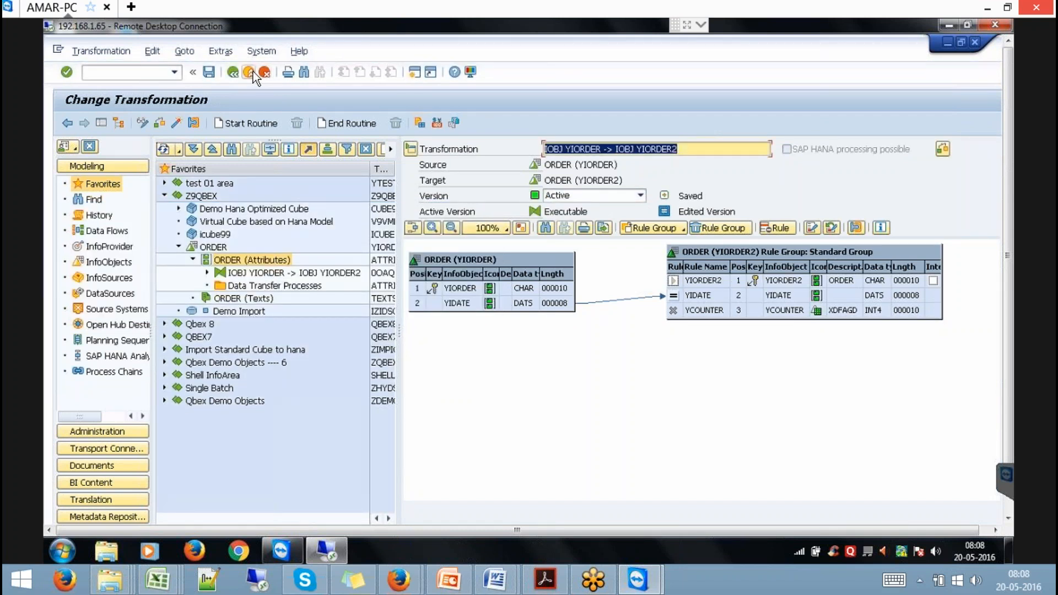
pyautogui.click(249, 72)
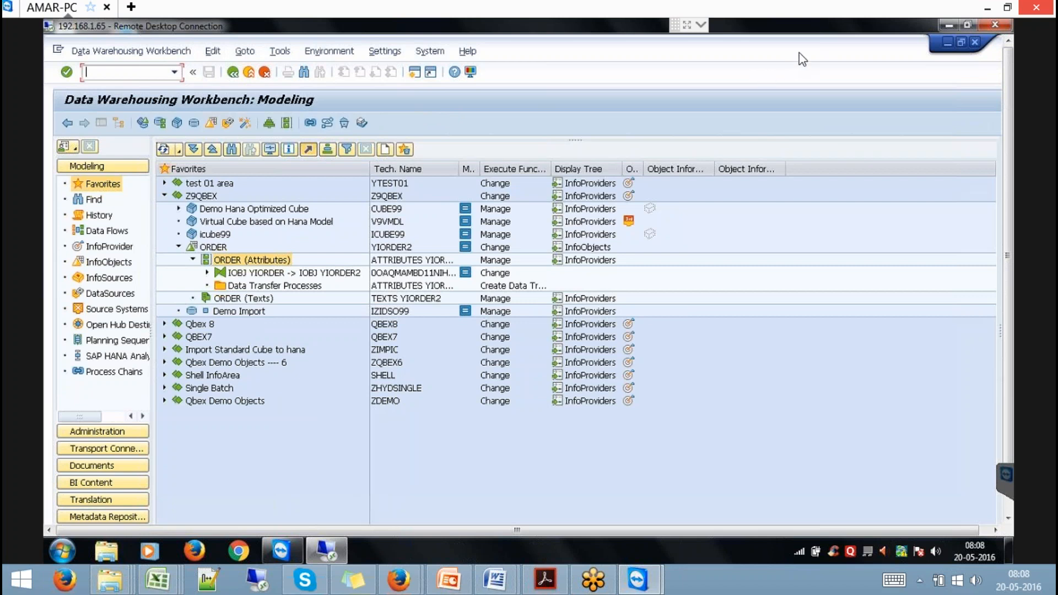
pyautogui.rightClick(221, 248)
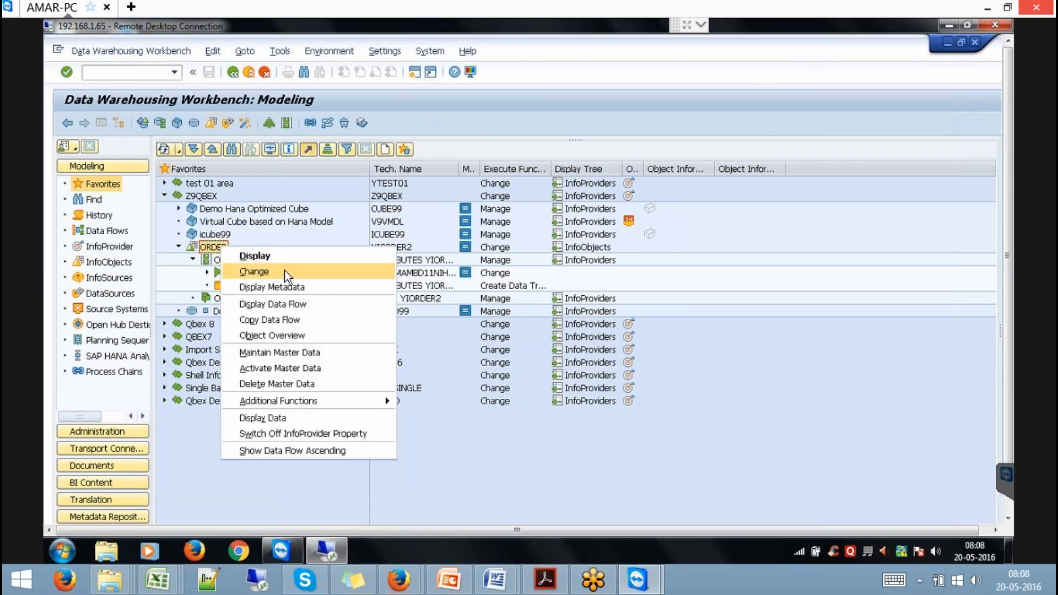
pyautogui.click(285, 272)
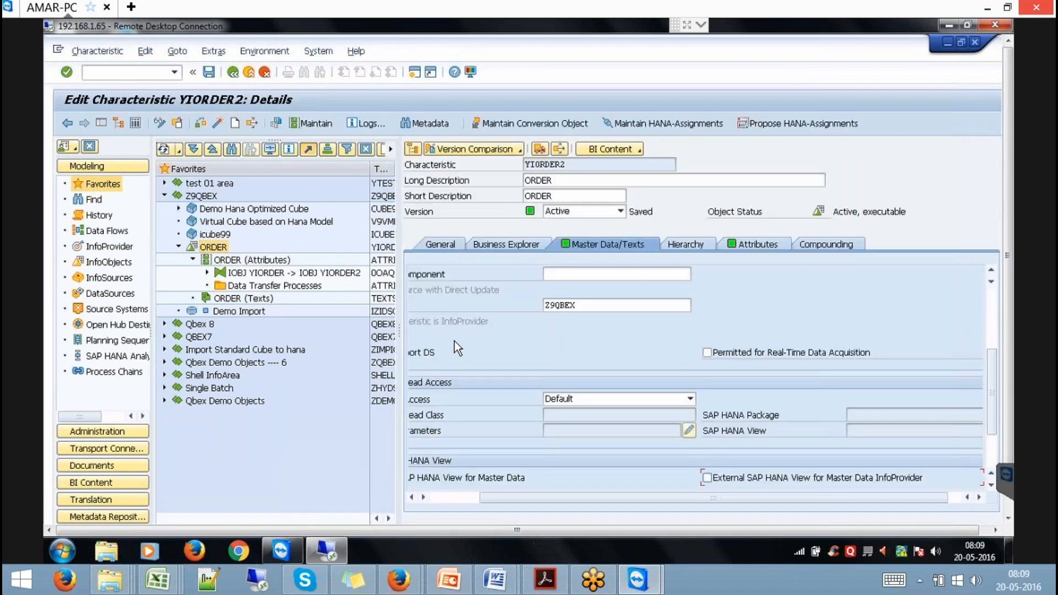
pyautogui.click(218, 124)
pyautogui.click(122, 74)
pyautogui.write('/NRSA1')
pyautogui.press('Return')
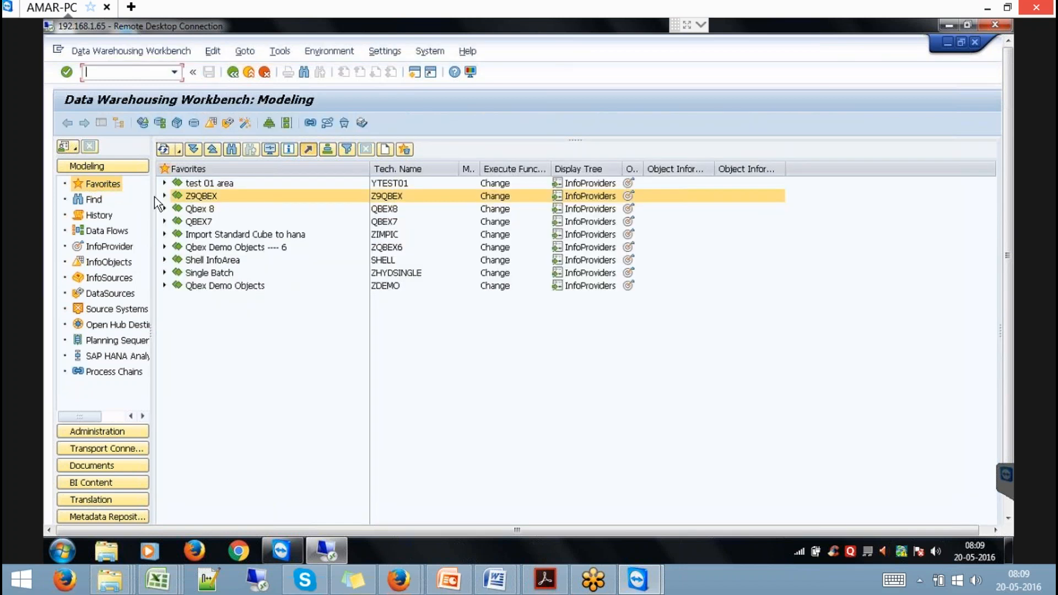
# - Expand Z9QBEX, ORDER and ORDER (Attributes), then open characteristic YIORDER2 for change
pyautogui.click(163, 196)
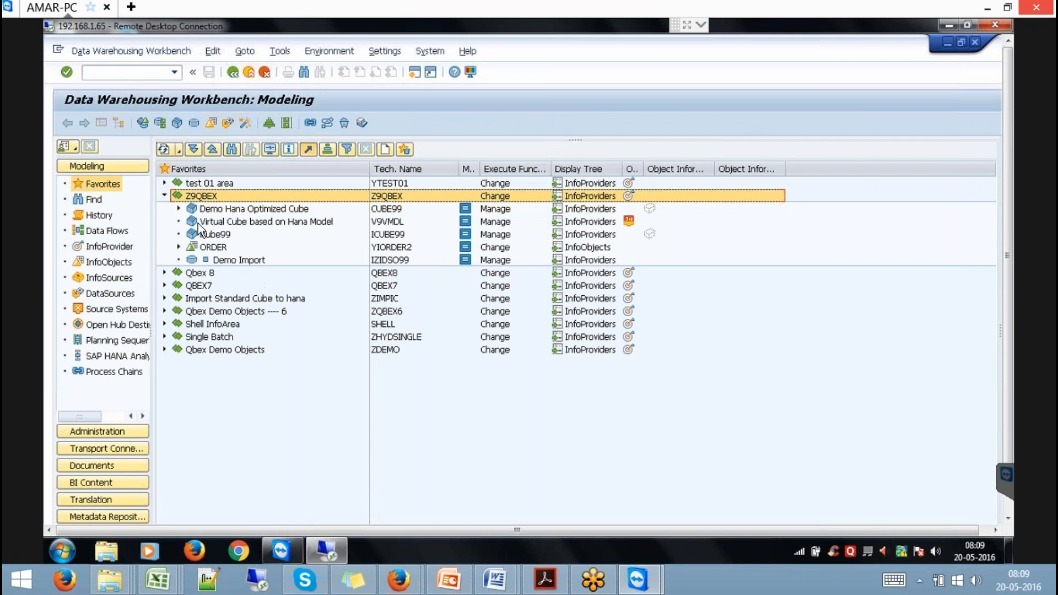
pyautogui.click(178, 247)
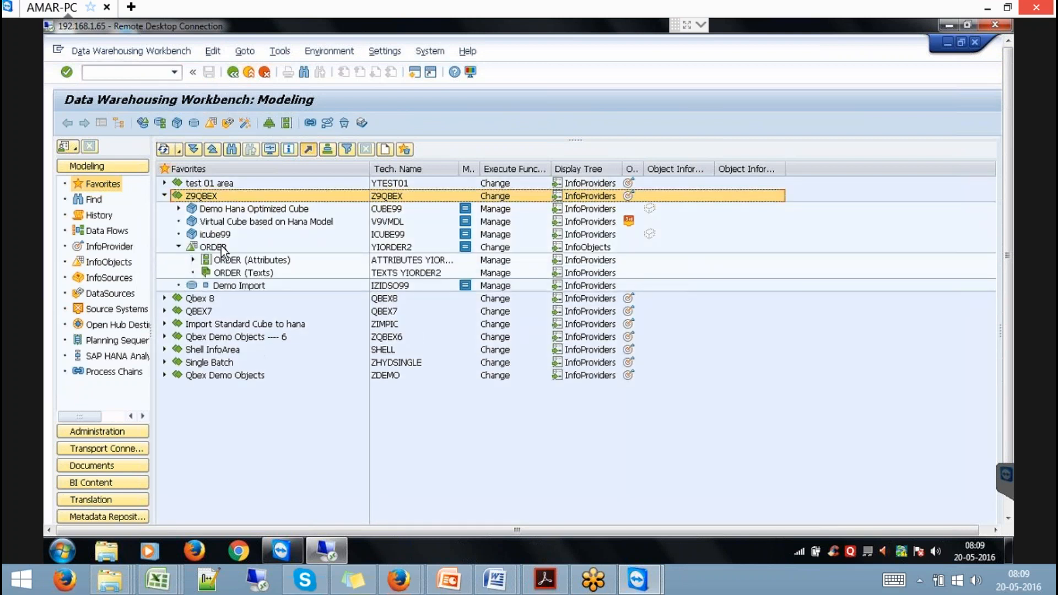
pyautogui.click(193, 260)
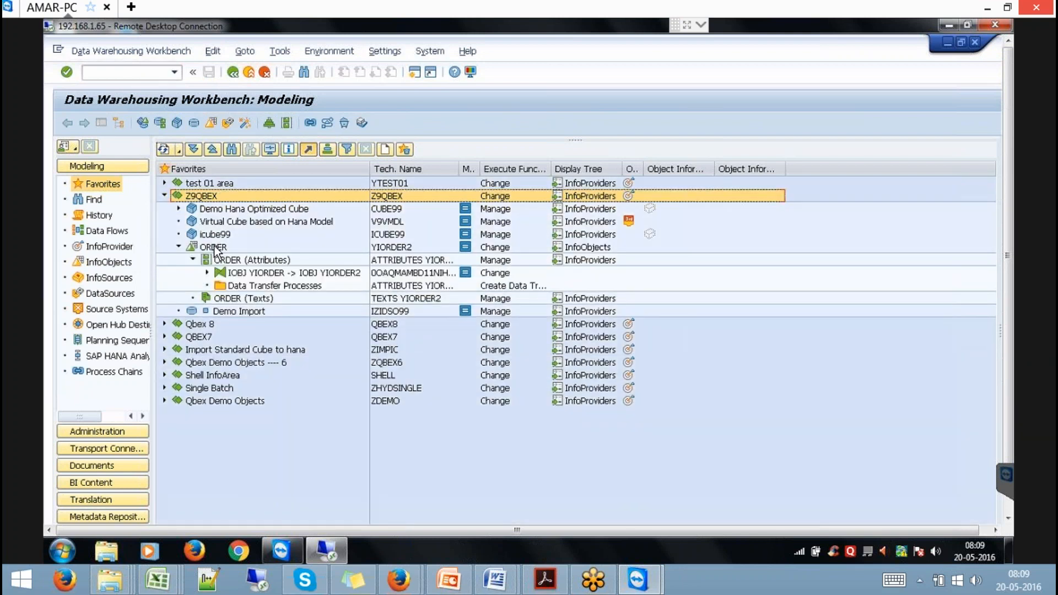
pyautogui.rightClick(216, 250)
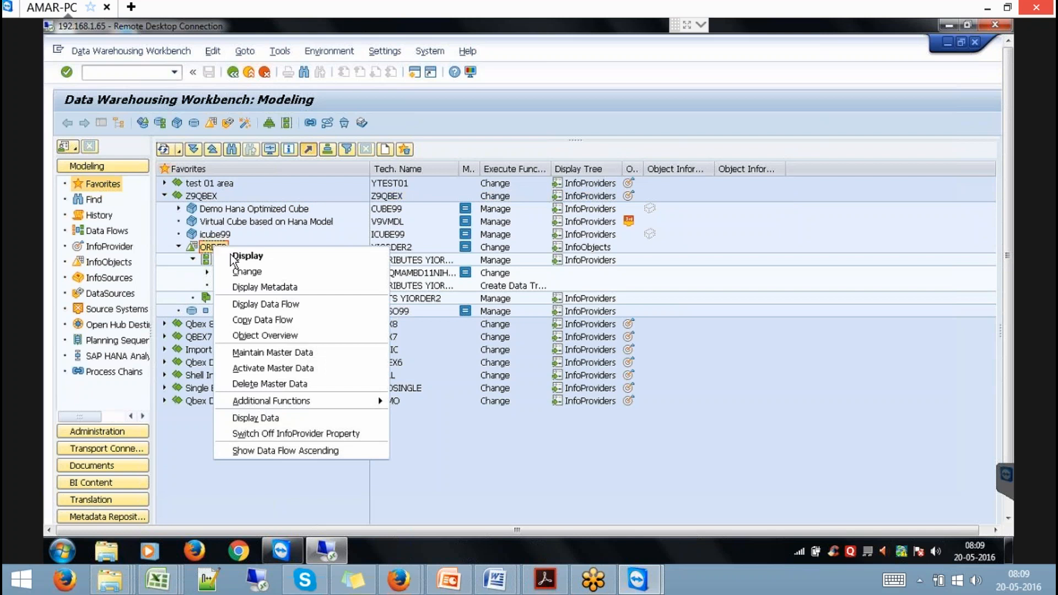
pyautogui.click(257, 271)
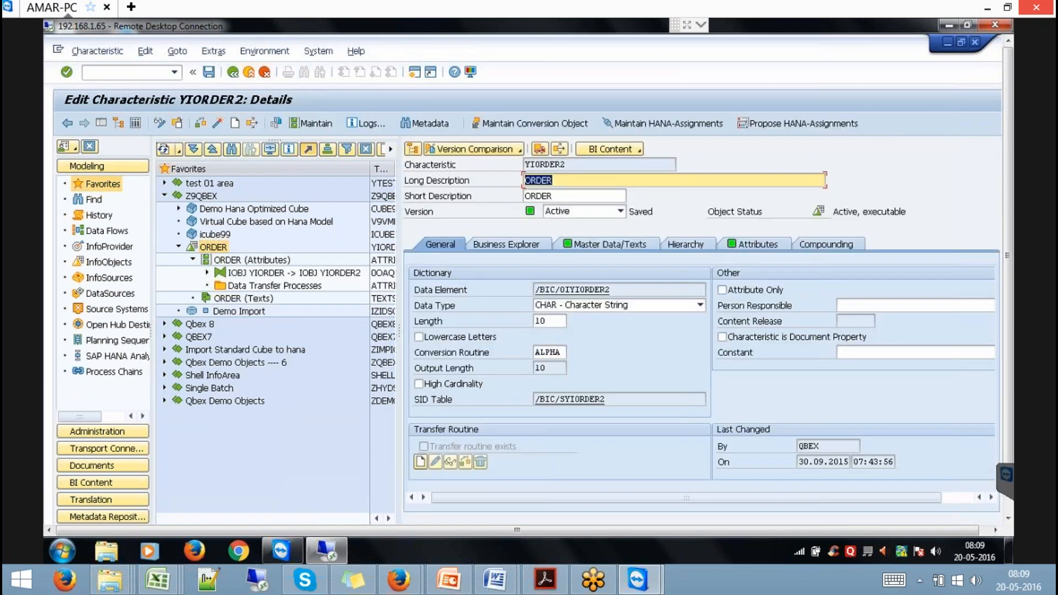
# - Tick External SAP HANA View for Master Data InfoProvider, activate YIORDER2, and return via /NRSA1
pyautogui.click(609, 243)
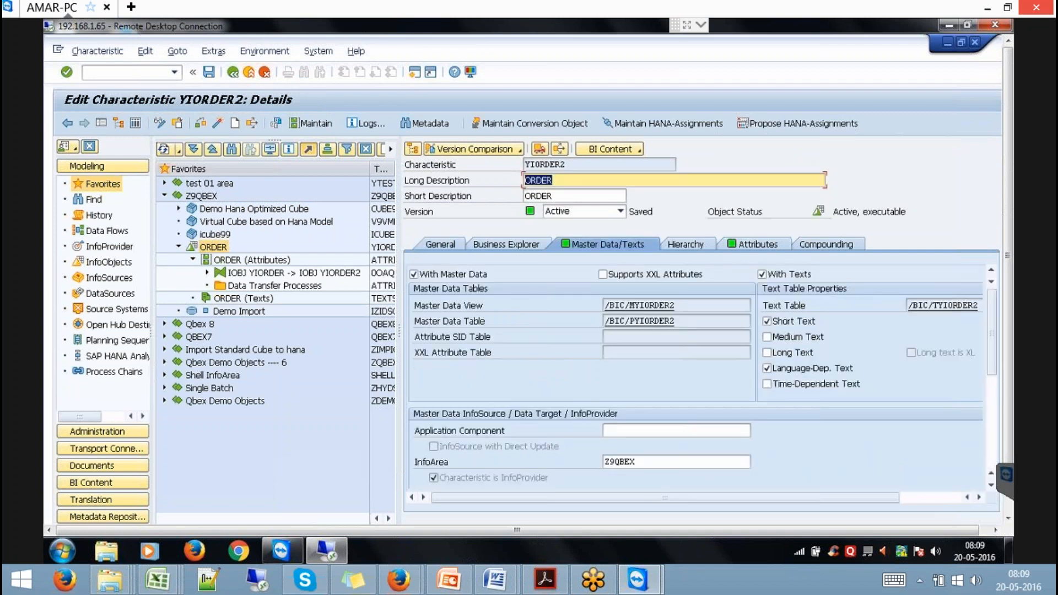
pyautogui.click(992, 391)
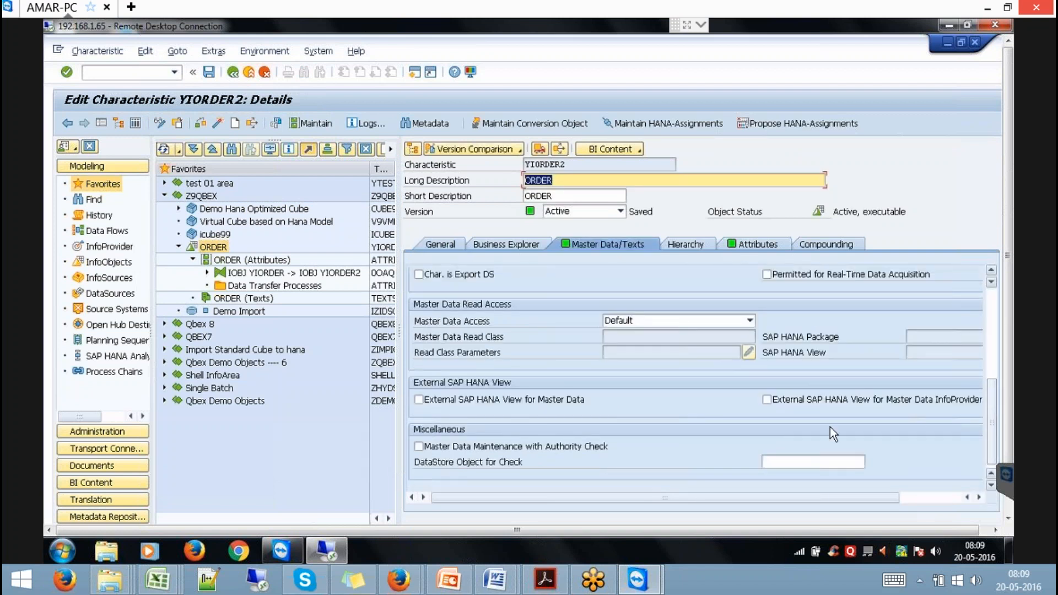
pyautogui.click(815, 398)
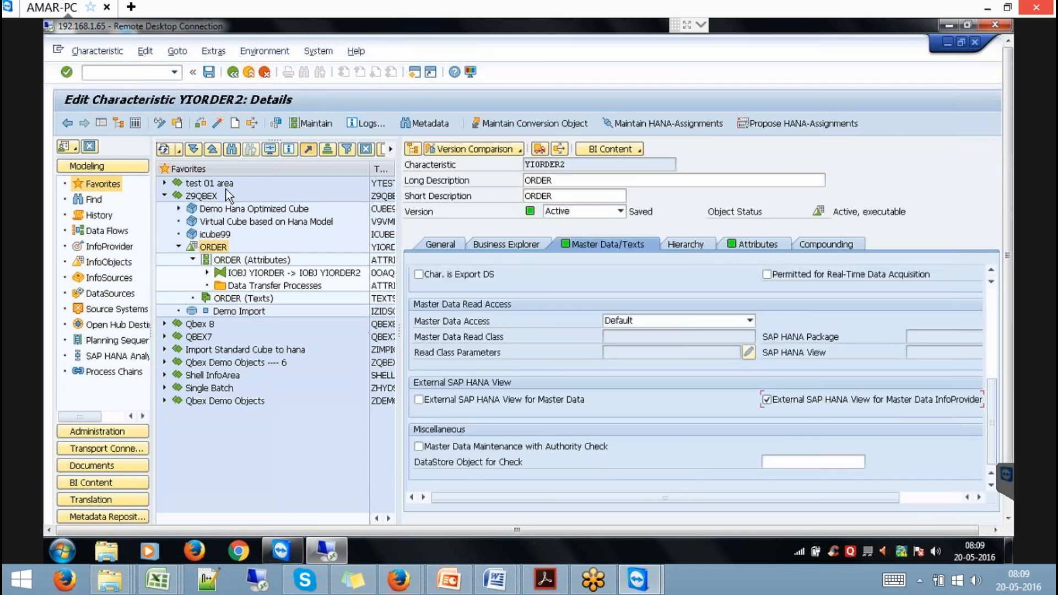
pyautogui.click(216, 123)
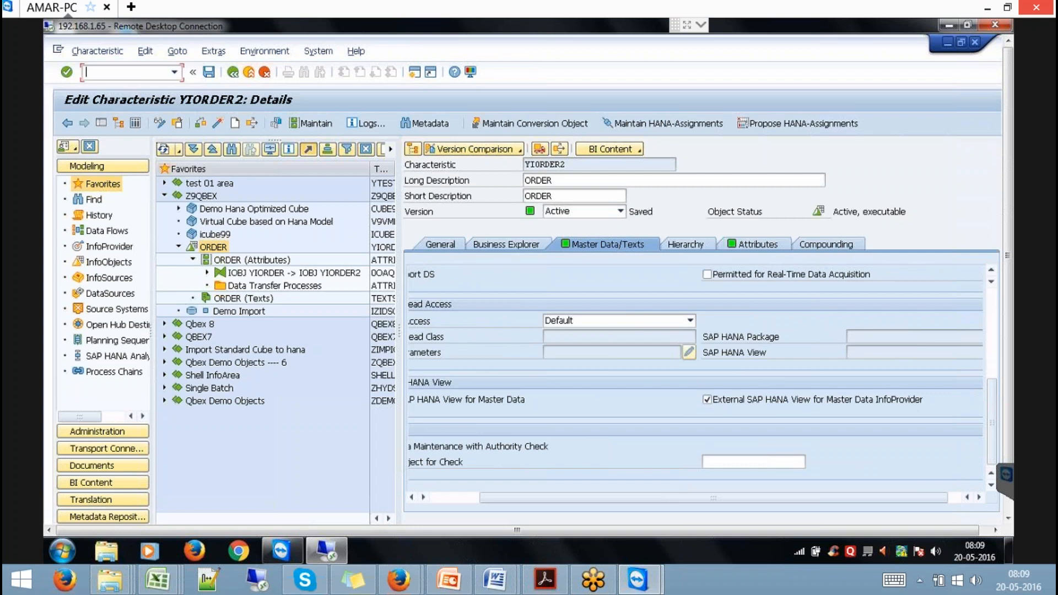
pyautogui.write('/NRSA1')
pyautogui.press('Return')
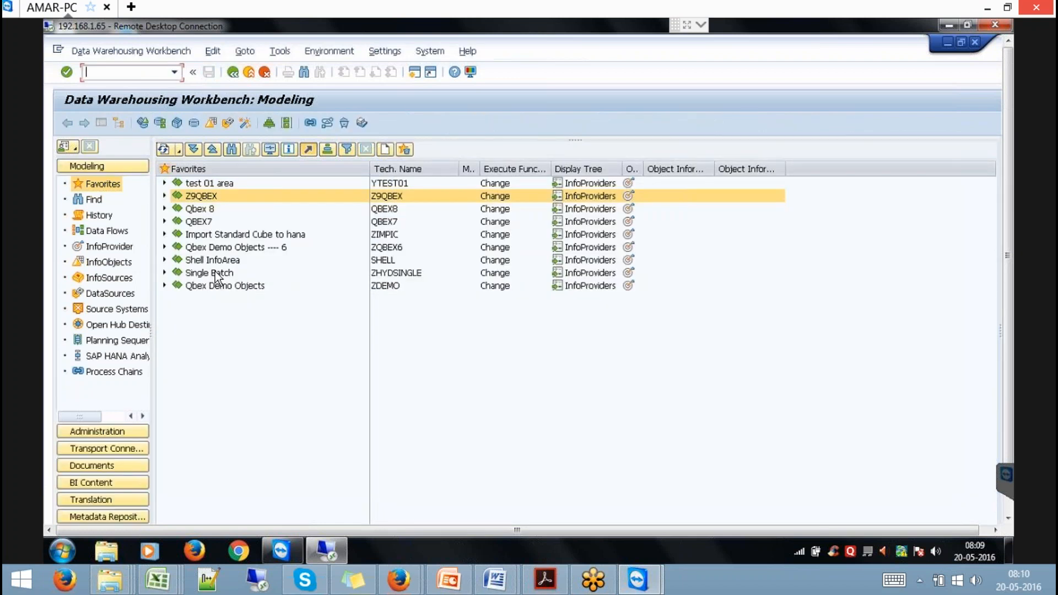
# - Expand Z9QBEX, ORDER and ORDER (Attributes) to show the YIORDER→YIORDER2 transformation
pyautogui.click(165, 195)
pyautogui.click(178, 248)
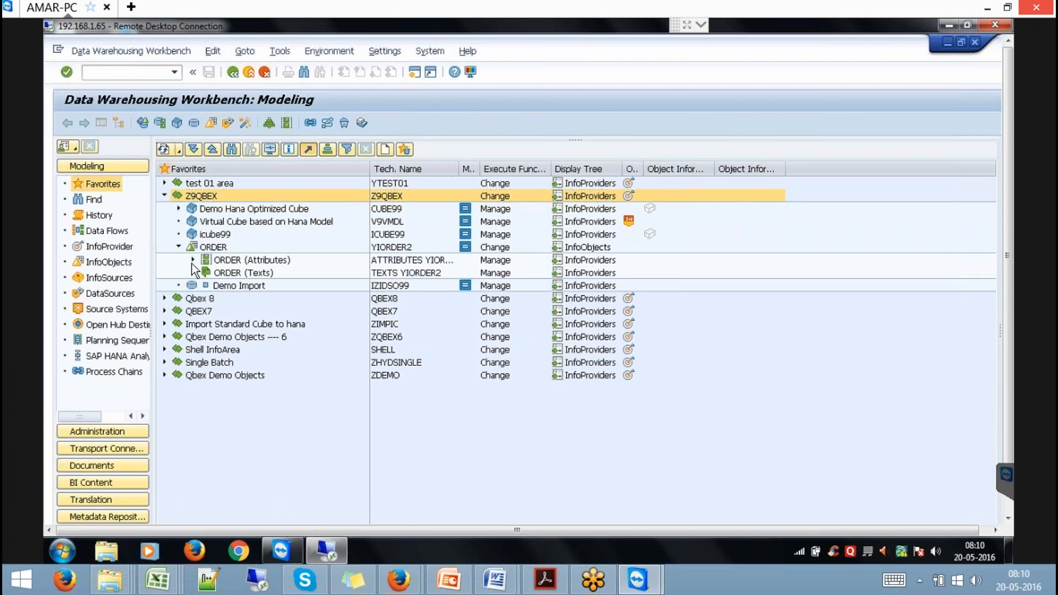
pyautogui.click(193, 260)
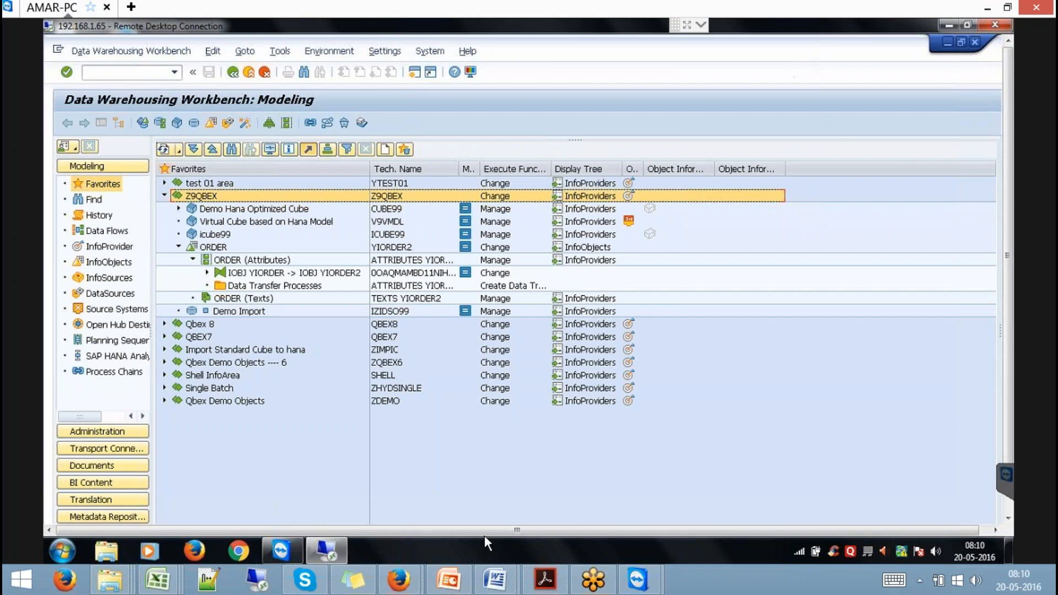
# - In PowerPoint, view slide 24 (Operation Data Provisioning) and slide 25 (OPEN ODS view)
pyautogui.click(449, 579)
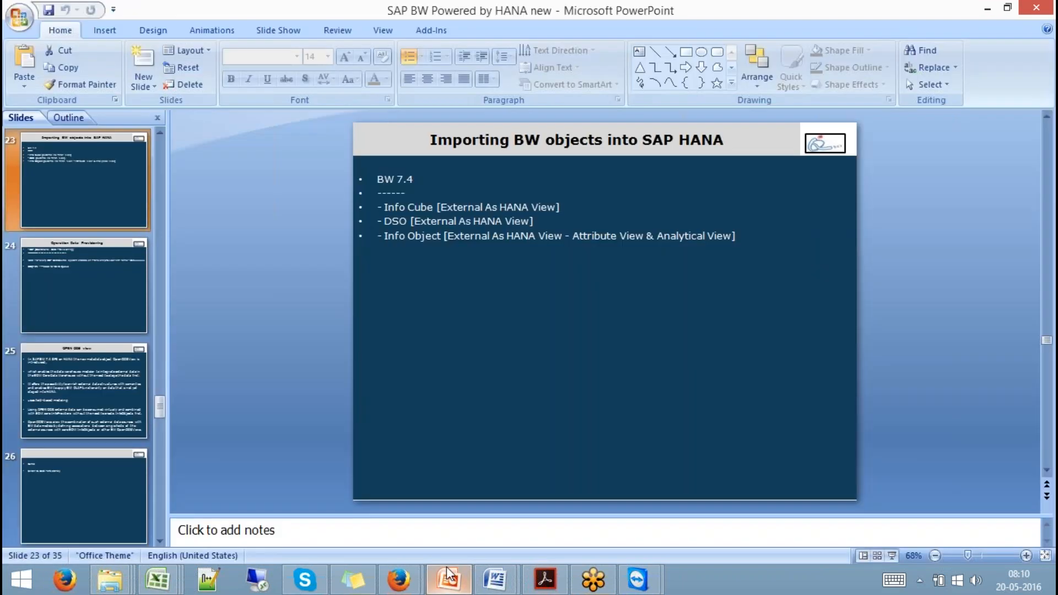
pyautogui.click(103, 331)
pyautogui.click(104, 364)
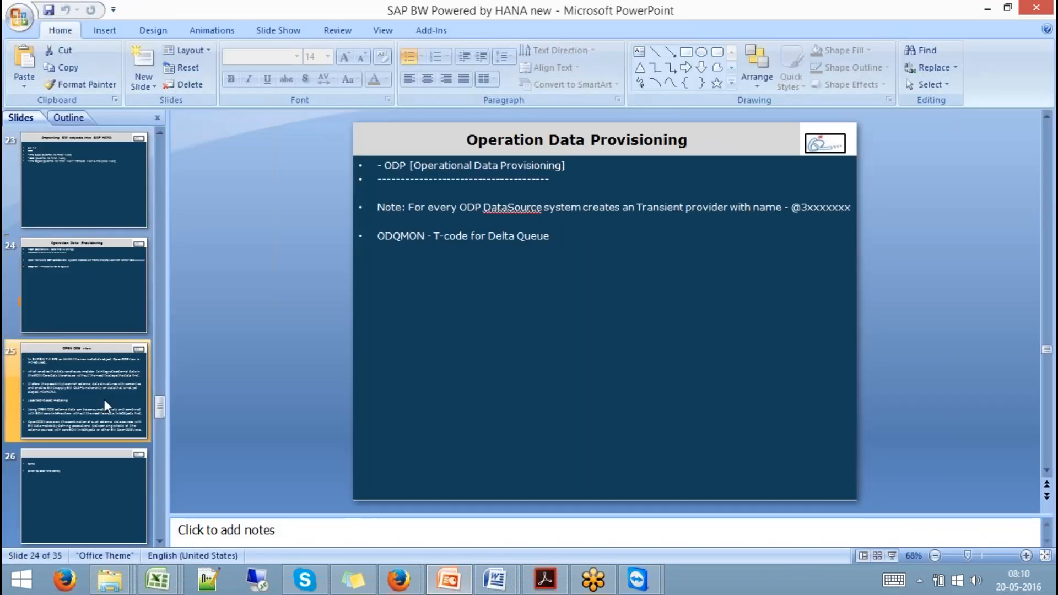